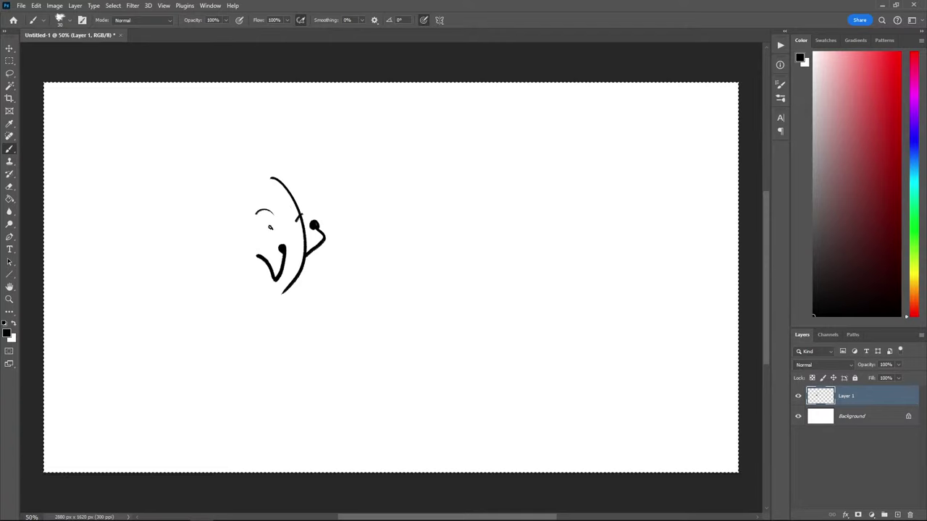
Complete the seed-shaped character's face with filled eyes, a cheek curve and a vertical centre line, and close its body outline
left_click_drag(269, 227, 267, 229)
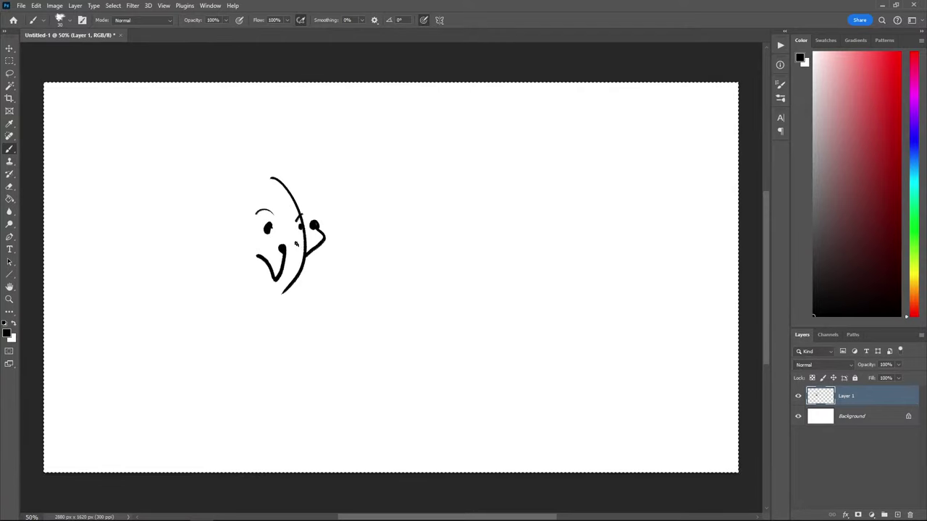
left_click_drag(292, 247, 299, 246)
left_click_drag(280, 205, 284, 219)
key("ctrl+z")
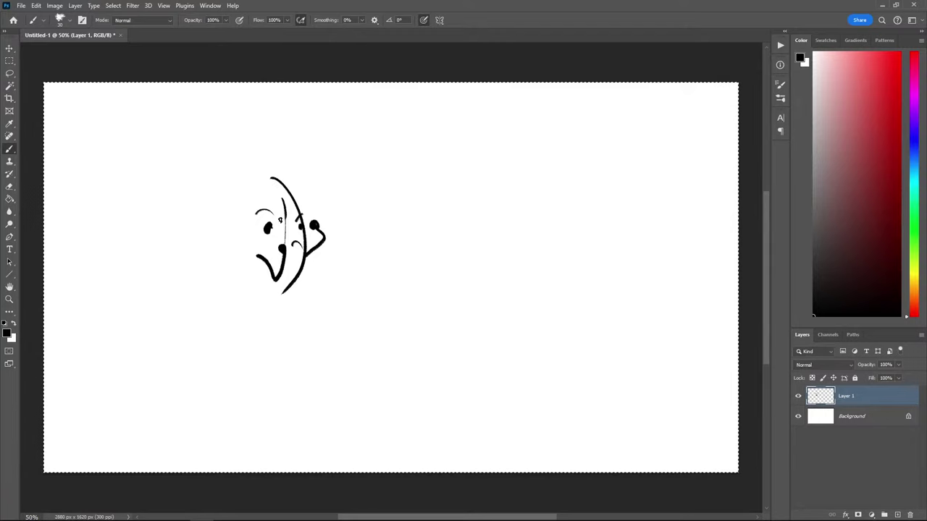
mouse_move(278, 292)
left_mouse_down()
mouse_move(241, 240)
mouse_move(272, 178)
left_mouse_up()
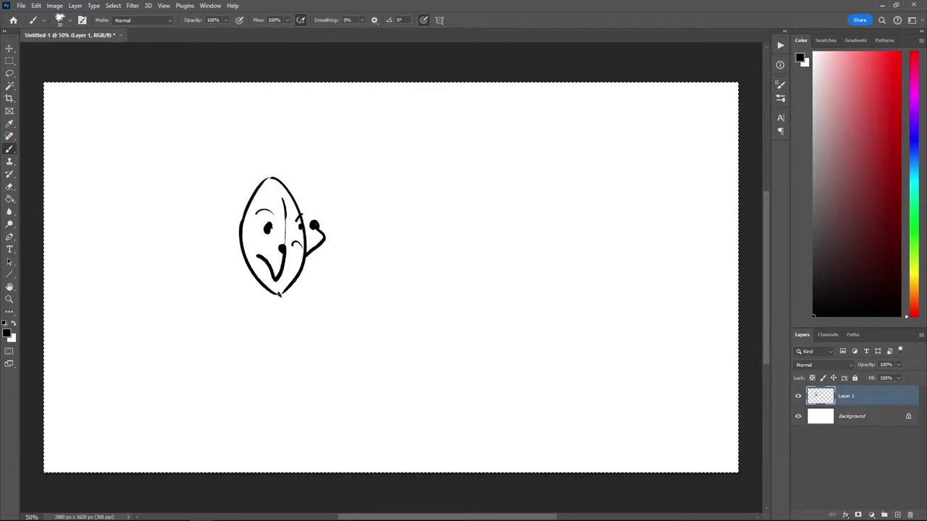
Draw two bent legs with feet under the seed-shaped character
mouse_move(294, 283)
left_mouse_down()
mouse_move(308, 303)
mouse_move(305, 326)
mouse_move(277, 323)
left_mouse_up()
key("ctrl+z")
key("ctrl+z")
left_click_drag(267, 288, 259, 329)
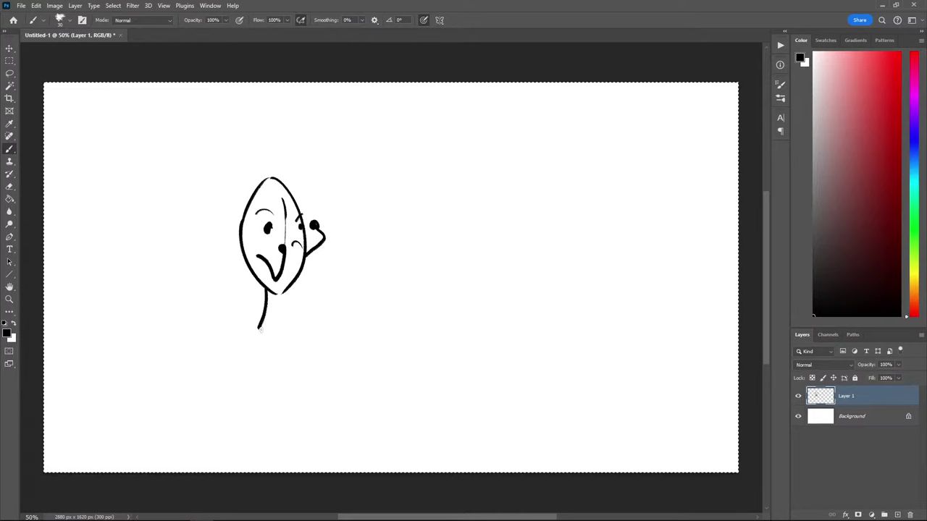
key("ctrl+z")
mouse_move(269, 290)
left_mouse_down()
mouse_move(247, 326)
mouse_move(259, 330)
mouse_move(300, 300)
mouse_move(305, 325)
left_mouse_up()
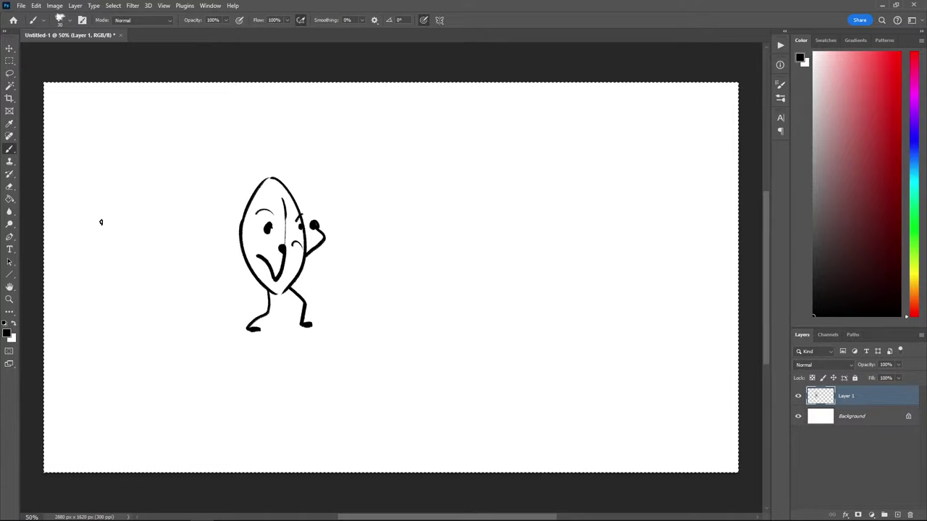
Draw two tall pointed ears with inner-ear shapes beside the seed-shaped character to start a wolf-like character
key("ctrl+d")
left_click_drag(190, 205, 191, 211)
key("ctrl+z")
mouse_move(171, 158)
left_mouse_down()
mouse_move(190, 222)
mouse_move(171, 151)
left_mouse_up()
key("ctrl+z")
key("ctrl+z")
mouse_move(210, 195)
left_mouse_down()
mouse_move(240, 173)
mouse_move(217, 223)
left_mouse_up()
key("ctrl+z")
key("ctrl+z")
mouse_move(242, 172)
left_mouse_down()
mouse_move(207, 199)
mouse_move(205, 128)
mouse_move(162, 207)
mouse_move(202, 198)
mouse_move(188, 141)
mouse_move(159, 206)
mouse_move(191, 137)
mouse_move(165, 202)
mouse_move(189, 174)
mouse_move(186, 193)
mouse_move(226, 197)
mouse_move(220, 230)
left_mouse_up()
key("ctrl+z")
key("ctrl+z")
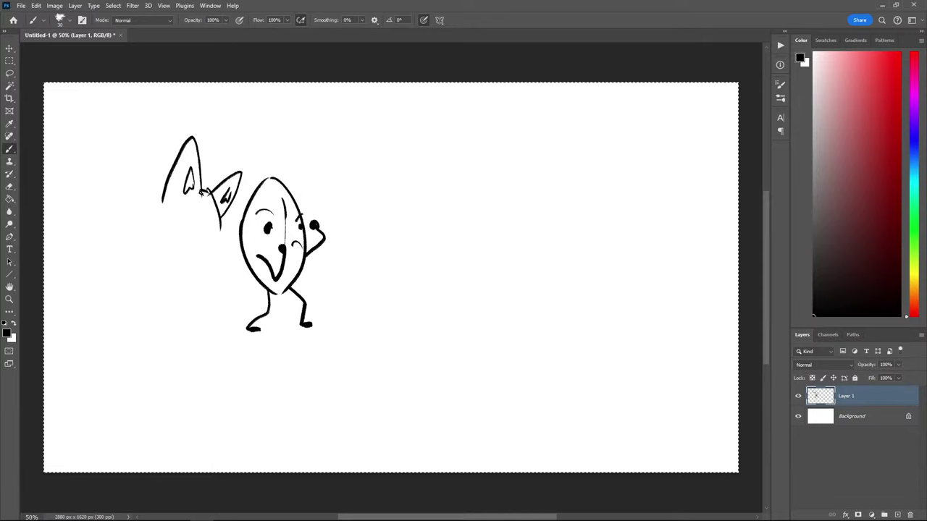
Draw the wolf-like character's face with a forehead crest, slanted brow, narrowed eye and pointed muzzle
mouse_move(206, 191)
left_mouse_down()
mouse_move(211, 230)
mouse_move(230, 216)
mouse_move(237, 246)
left_mouse_up()
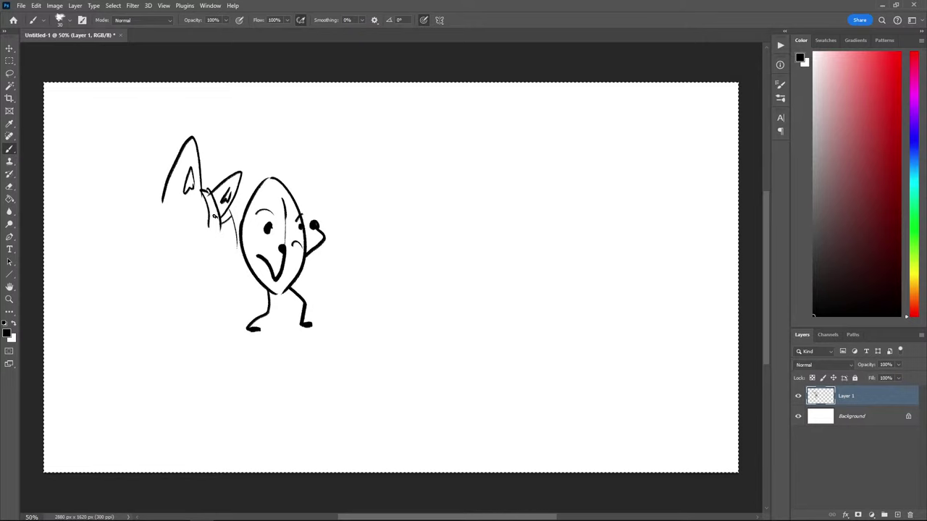
mouse_move(228, 220)
left_mouse_down()
mouse_move(241, 241)
mouse_move(215, 250)
mouse_move(168, 233)
mouse_move(153, 215)
mouse_move(206, 226)
left_mouse_up()
key("ctrl+z")
mouse_move(207, 192)
left_mouse_down()
mouse_move(209, 228)
mouse_move(182, 221)
mouse_move(219, 252)
mouse_move(209, 256)
left_mouse_up()
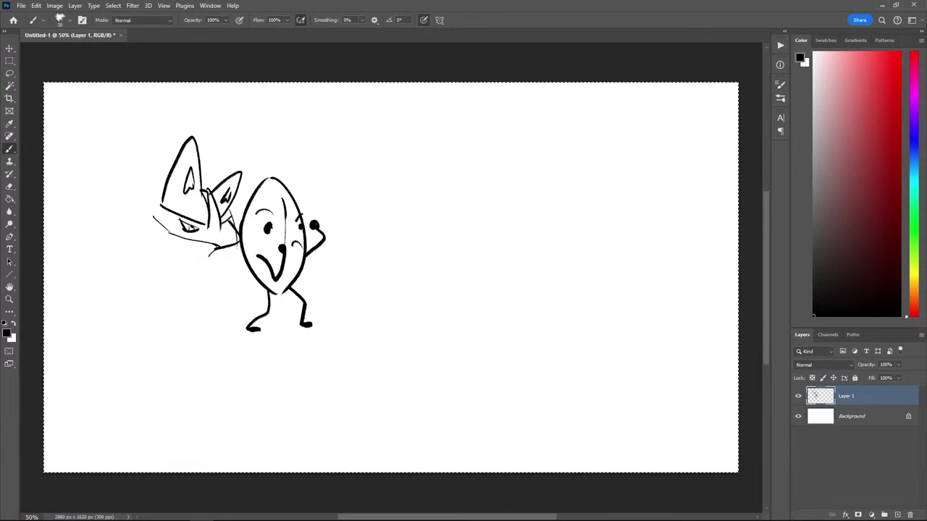
Add short zigzag fur strokes below the wolf-like character's jaw, keeping the whole canvas selected
left_click_drag(206, 257, 165, 249)
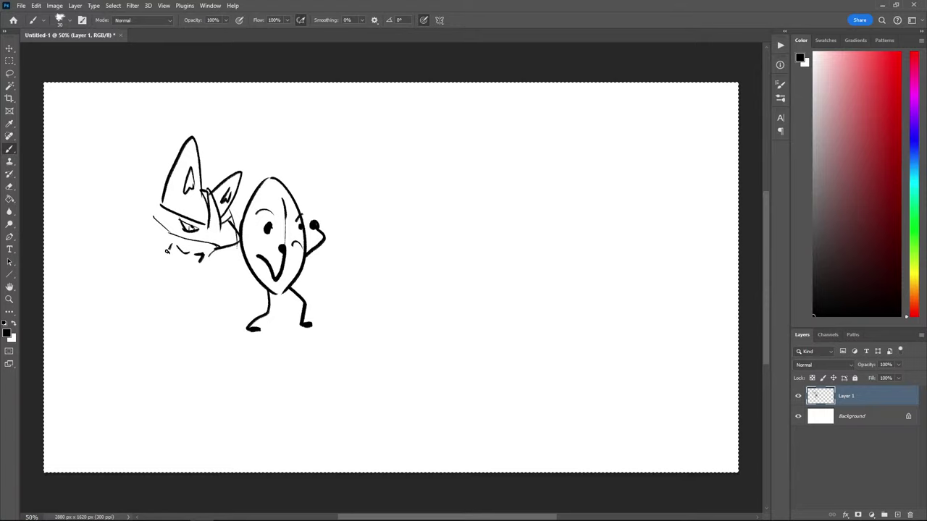
key("ctrl+d")
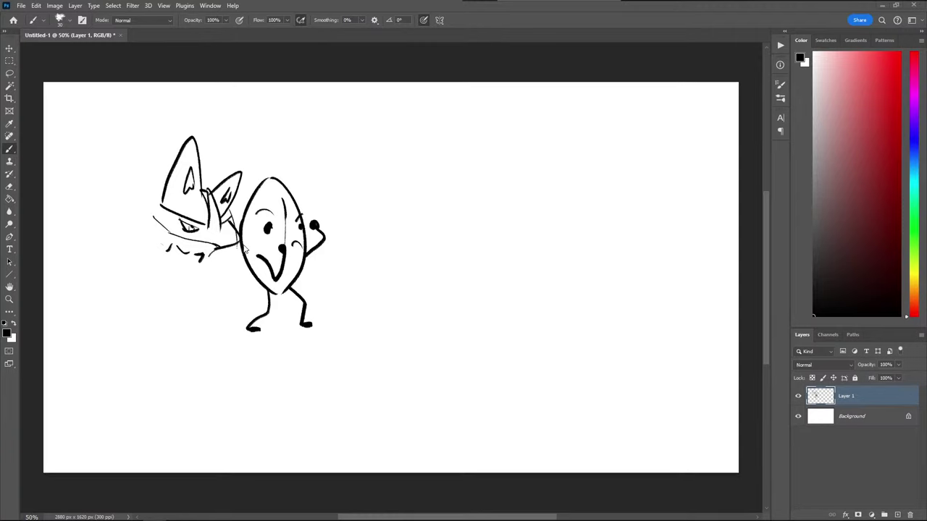
key("ctrl+a")
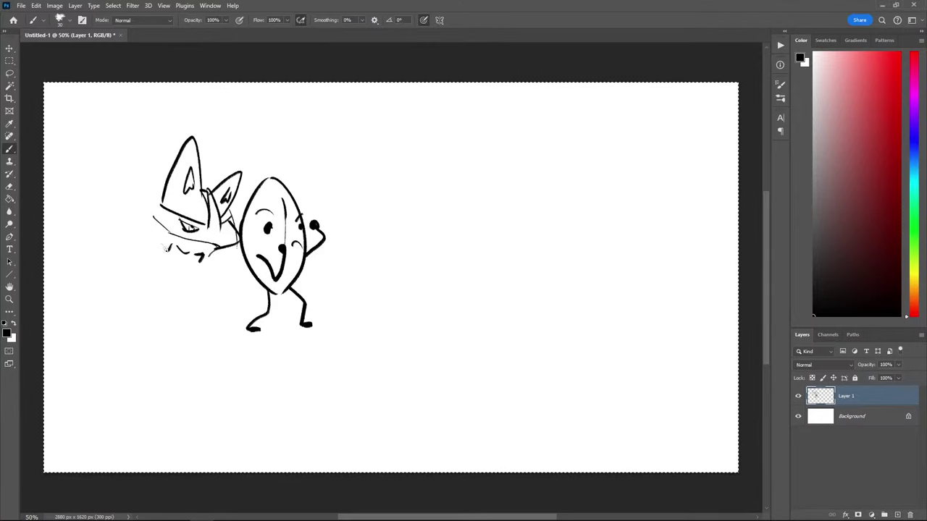
mouse_move(167, 251)
left_mouse_down()
mouse_move(149, 247)
mouse_move(154, 257)
left_mouse_up()
left_click_drag(144, 249, 151, 259)
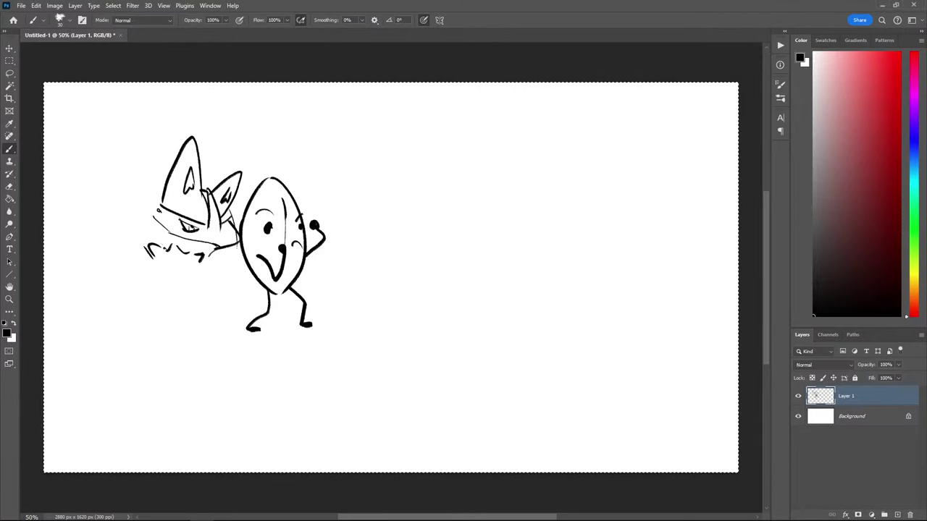
Draw the back of the wolf-like character's head with two long drooping lobes hanging behind it
mouse_move(158, 199)
left_mouse_down()
mouse_move(151, 238)
mouse_move(110, 270)
left_mouse_up()
key("ctrl+z")
mouse_move(148, 212)
left_mouse_down()
mouse_move(135, 262)
mouse_move(149, 245)
mouse_move(107, 286)
mouse_move(149, 255)
left_mouse_up()
key("ctrl+z")
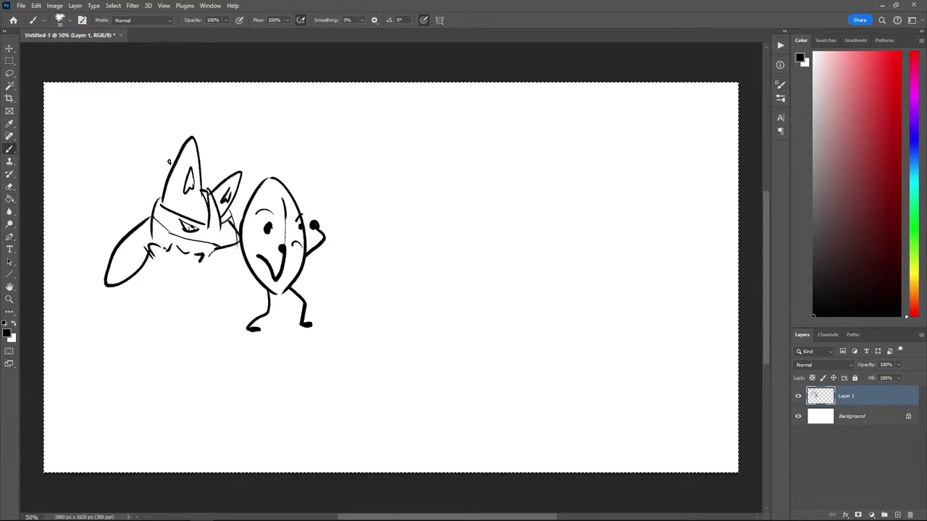
key("ctrl+z")
mouse_move(150, 214)
left_mouse_down()
mouse_move(149, 259)
mouse_move(155, 216)
mouse_move(99, 261)
mouse_move(100, 272)
left_mouse_up()
key("ctrl+z")
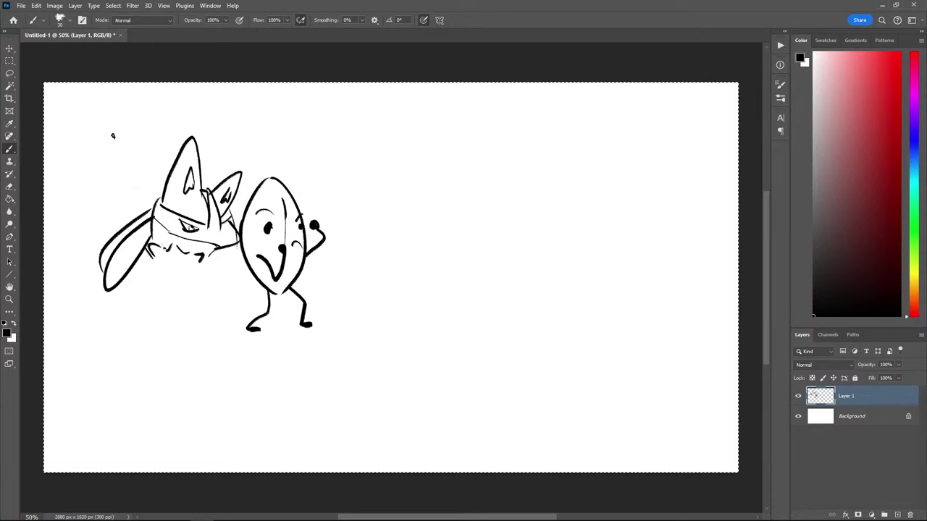
left_click_drag(152, 247, 157, 257)
Draw the wolf-like character's torso with its chest spike, and the outer curve of its left-hand arm
mouse_move(189, 285)
left_mouse_down()
mouse_move(200, 297)
mouse_move(179, 305)
left_mouse_up()
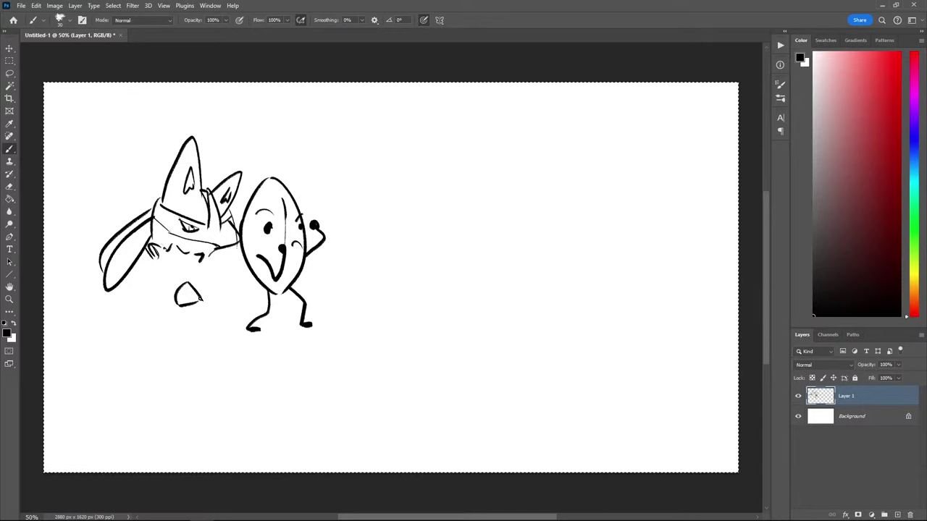
mouse_move(201, 263)
left_mouse_down()
mouse_move(196, 286)
mouse_move(204, 289)
left_mouse_up()
mouse_move(164, 254)
left_mouse_down()
mouse_move(151, 296)
mouse_move(143, 264)
mouse_move(119, 318)
left_mouse_up()
key("ctrl+z")
mouse_move(147, 262)
left_mouse_down()
mouse_move(111, 331)
mouse_move(119, 334)
left_mouse_up()
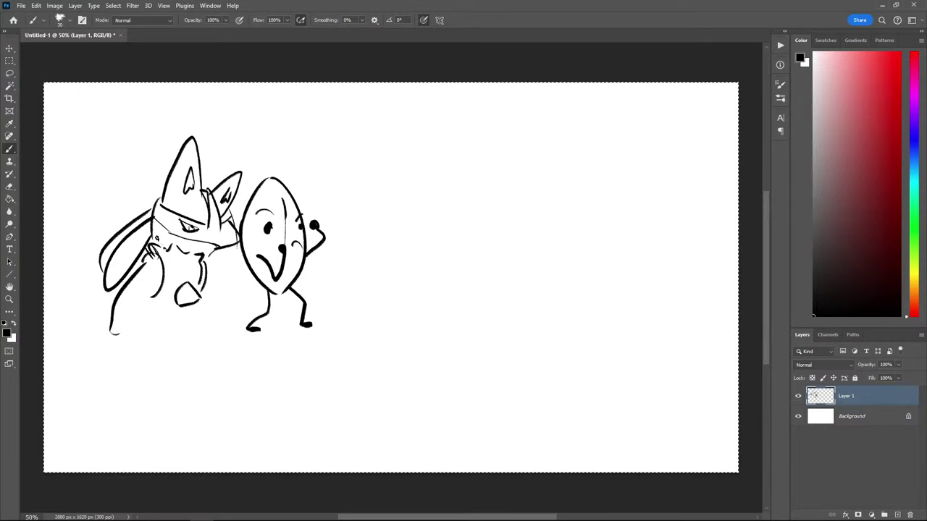
key("ctrl+z")
left_click_drag(144, 265, 101, 349)
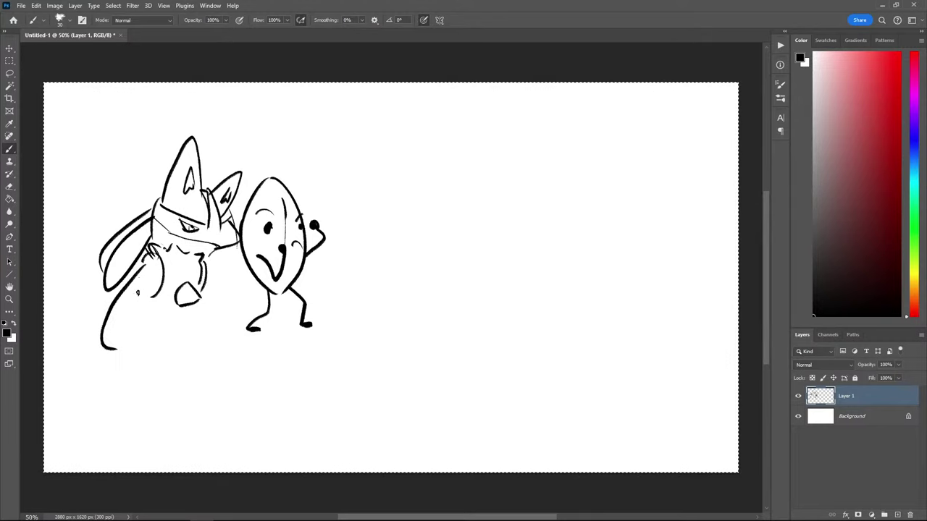
Draw the inner edge of the left-hand arm and finish it with a spiked, clenched fist
left_click_drag(144, 288, 121, 334)
key("ctrl+z")
mouse_move(142, 287)
left_mouse_down()
mouse_move(142, 322)
mouse_move(130, 337)
mouse_move(153, 337)
mouse_move(148, 319)
mouse_move(143, 331)
mouse_move(157, 332)
left_mouse_up()
key("ctrl+z")
key("ctrl+z")
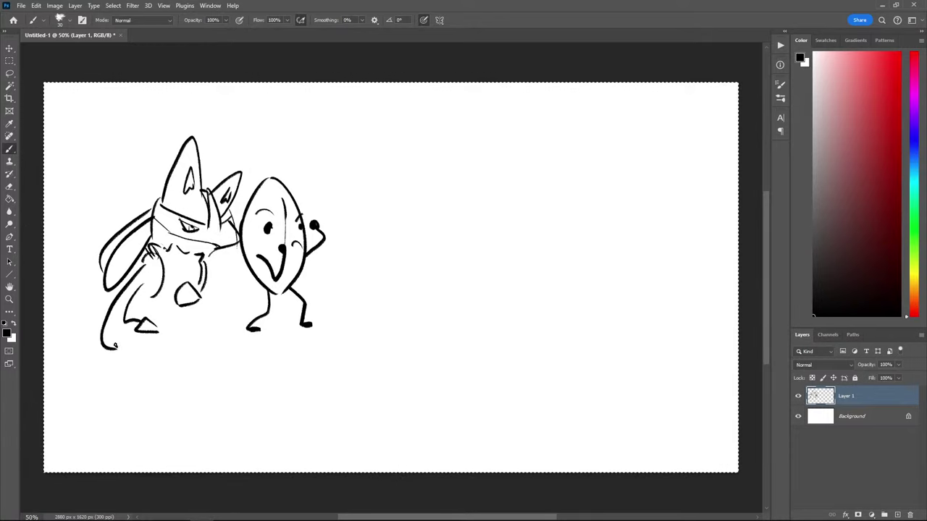
mouse_move(114, 346)
left_mouse_down()
mouse_move(141, 353)
mouse_move(120, 336)
mouse_move(118, 346)
mouse_move(144, 359)
mouse_move(155, 320)
left_mouse_up()
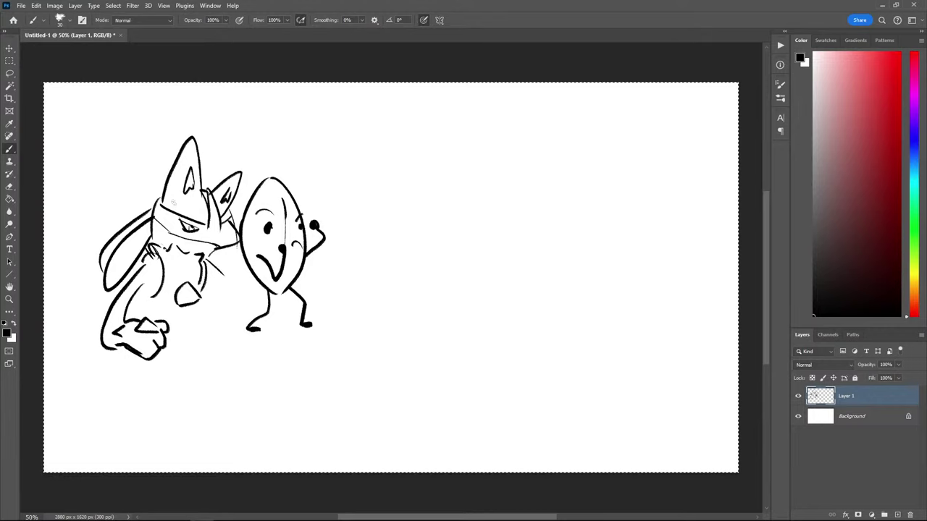
Draw the wolf-like character's right-hand arm ending in a rounded fist with a small spike
mouse_move(204, 257)
left_mouse_down()
mouse_move(218, 281)
mouse_move(200, 324)
mouse_move(239, 326)
mouse_move(216, 336)
mouse_move(201, 332)
left_mouse_up()
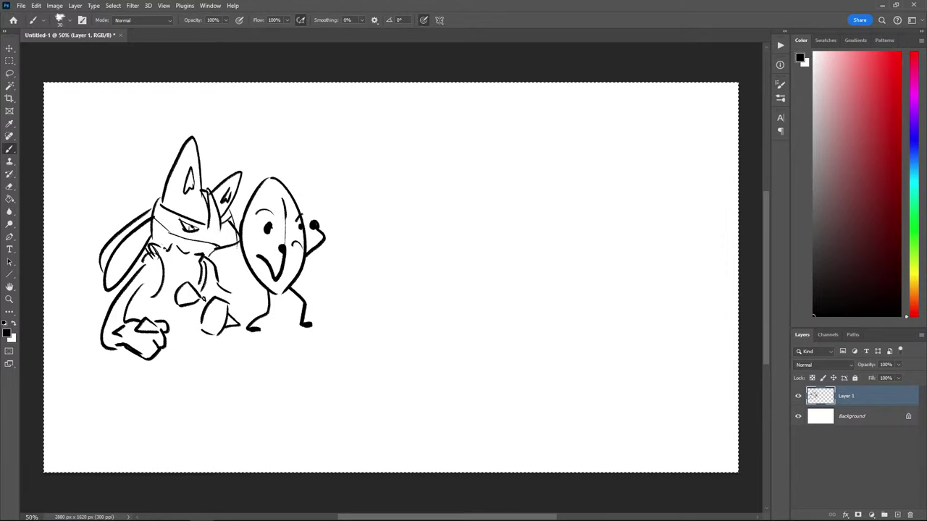
left_click_drag(211, 299, 200, 324)
left_click_drag(229, 292, 230, 317)
key("ctrl+z")
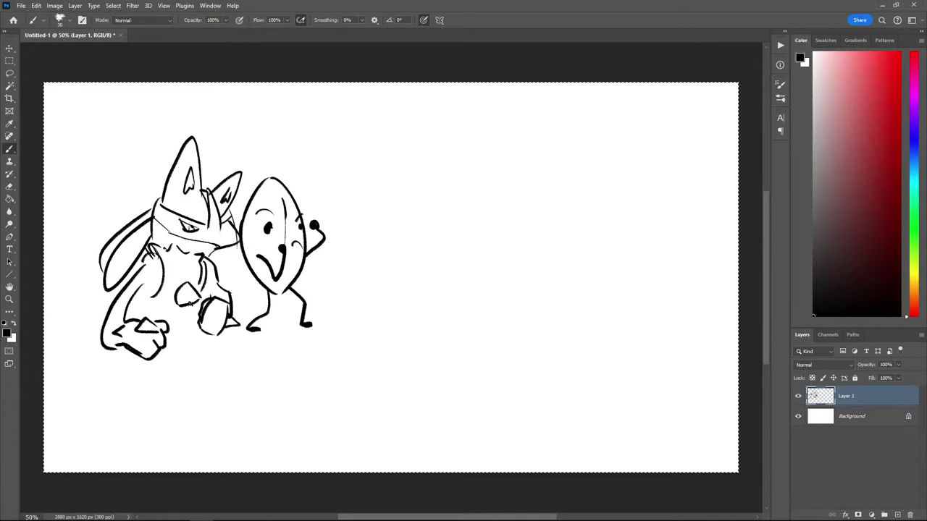
Draw the wolf-like character's waist and the outer curves of both thighs, with a crease line across the hips
left_click_drag(186, 306, 175, 329)
mouse_move(141, 296)
left_mouse_down()
mouse_move(150, 324)
mouse_move(143, 264)
mouse_move(135, 274)
left_mouse_up()
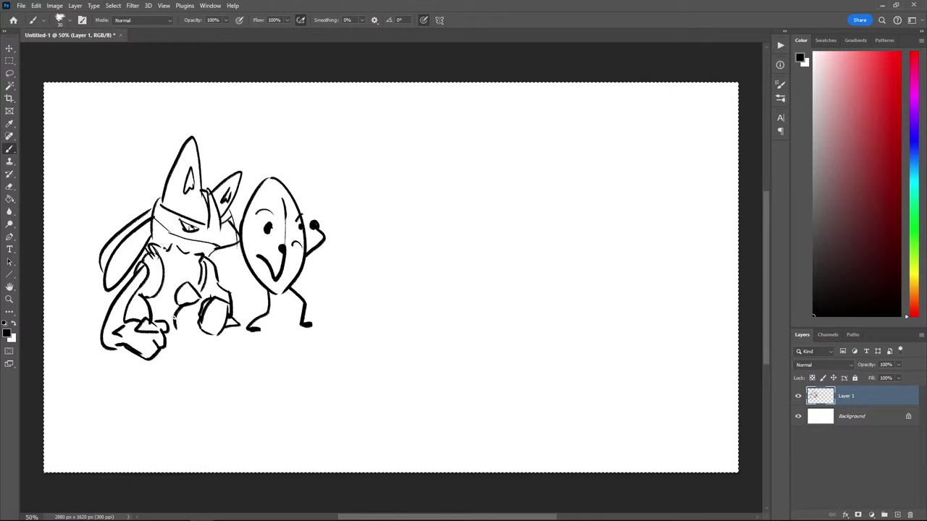
left_click_drag(178, 327, 234, 372)
key("ctrl+z")
key("ctrl+z")
left_click_drag(178, 324, 233, 381)
left_click_drag(112, 351, 91, 371)
left_click_drag(190, 342, 155, 356)
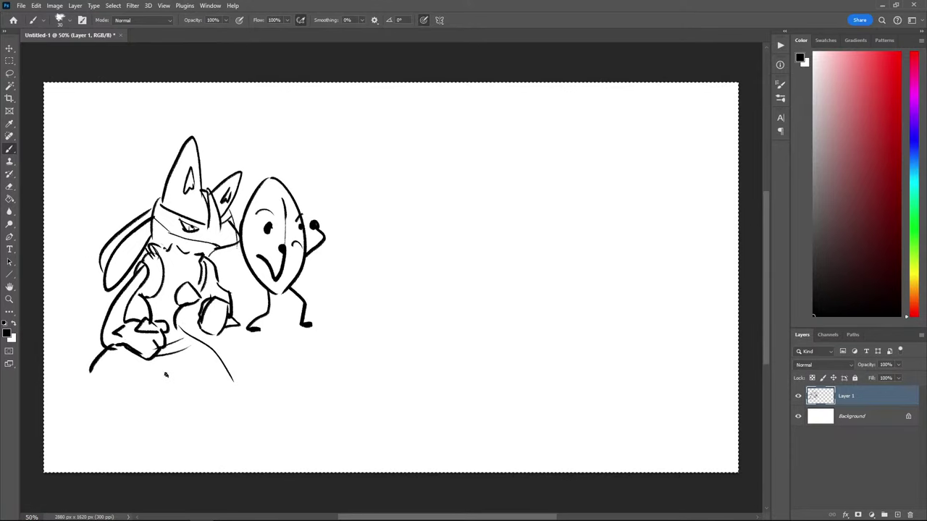
Close the left-hand shorts-like thigh with an inner edge and a curved hem
mouse_move(156, 377)
left_mouse_down()
mouse_move(149, 397)
mouse_move(179, 368)
left_mouse_up()
left_click_drag(119, 403, 85, 392)
key("ctrl+z")
mouse_move(145, 398)
left_mouse_down()
mouse_move(80, 392)
mouse_move(91, 361)
left_mouse_up()
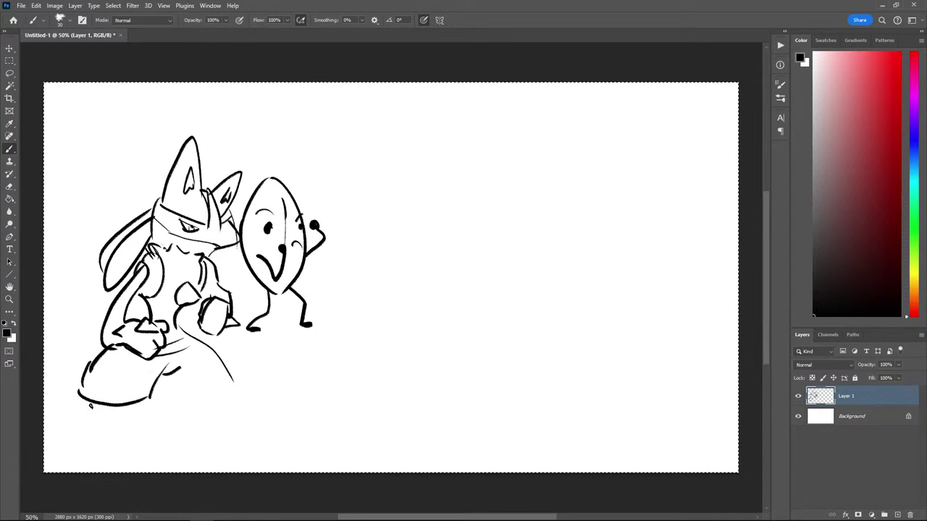
Draw the left-hand lower leg bending from the hem down to the canvas's bottom edge
mouse_move(95, 398)
left_mouse_down()
mouse_move(82, 413)
mouse_move(103, 420)
left_mouse_up()
key("ctrl+z")
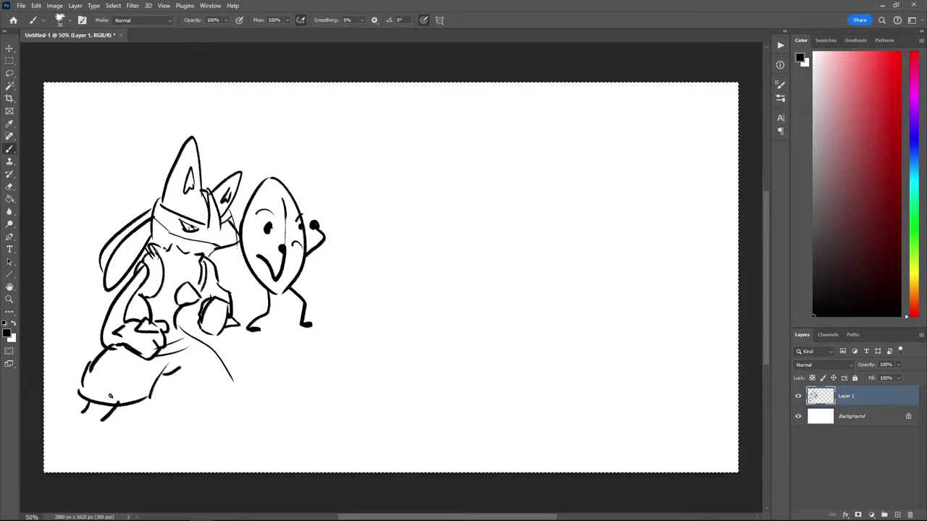
key("ctrl+z")
key("ctrl+z")
mouse_move(132, 403)
left_mouse_down()
mouse_move(120, 425)
mouse_move(71, 423)
mouse_move(78, 472)
left_mouse_up()
key("ctrl+z")
left_click_drag(99, 432, 102, 467)
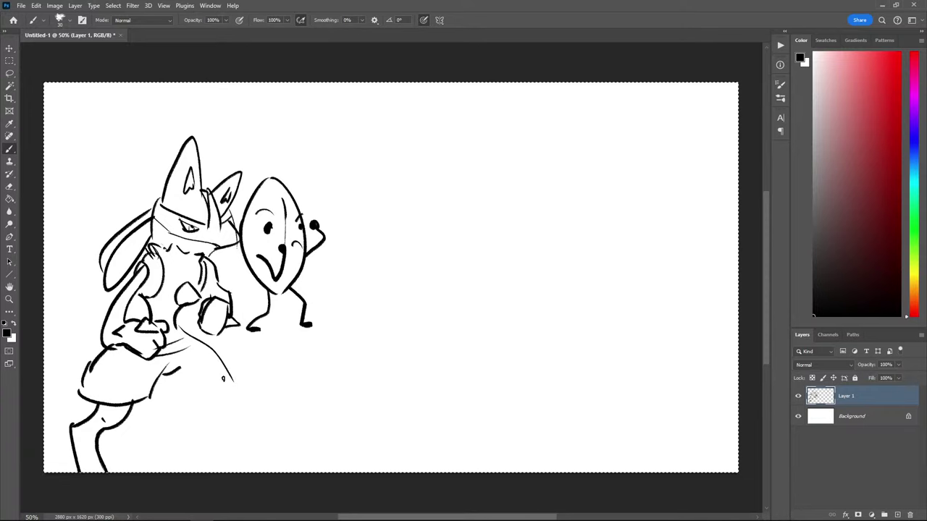
Draw the curved hem of the right-hand thigh and sketch a short lower leg with a toed foot
mouse_move(231, 380)
left_mouse_down()
mouse_move(194, 391)
mouse_move(166, 378)
mouse_move(212, 407)
mouse_move(206, 452)
left_mouse_up()
key("ctrl+z")
left_click_drag(208, 406, 219, 439)
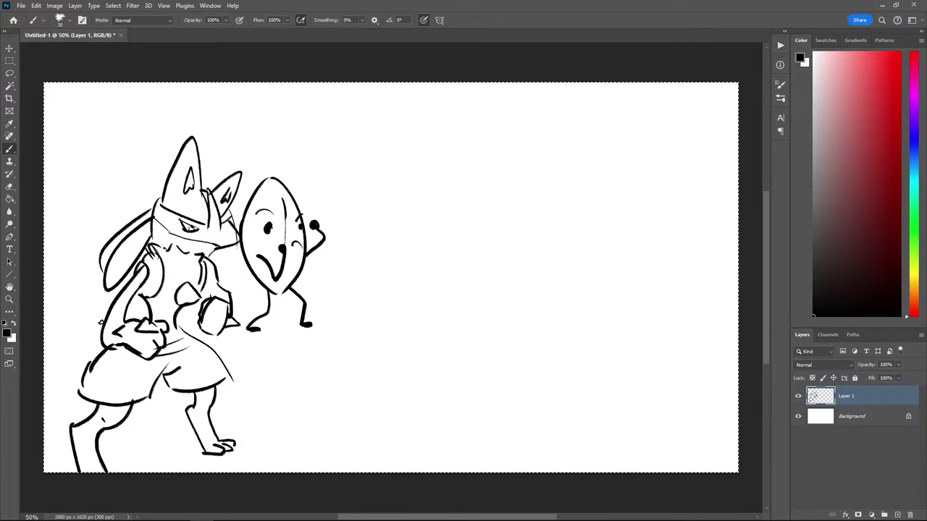
Try to reposition and redraw the right-hand foot, and undo the lower leg back to the thigh's hem
key("l")
mouse_move(203, 437)
left_mouse_down()
mouse_move(228, 430)
mouse_move(197, 445)
mouse_move(227, 433)
mouse_move(231, 440)
mouse_move(200, 438)
mouse_move(204, 447)
mouse_move(227, 442)
left_mouse_up()
key("ctrl+d")
key("b")
key("ctrl+z")
key("ctrl+z")
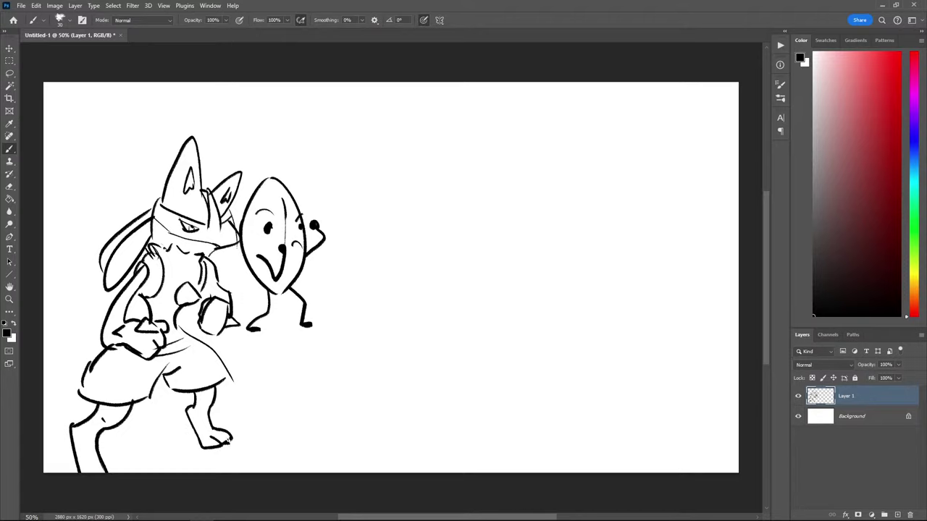
left_click_drag(218, 432, 228, 440)
key("ctrl+z")
key("ctrl+z")
key("ctrl+z")
key("ctrl+z")
key("ctrl+z")
key("ctrl+z")
key("ctrl+z")
key("ctrl+z")
key("ctrl+z")
key("ctrl+z")
key("ctrl+z")
key("ctrl+z")
mouse_move(222, 379)
left_mouse_down()
mouse_move(203, 419)
mouse_move(186, 415)
mouse_move(215, 459)
left_mouse_up()
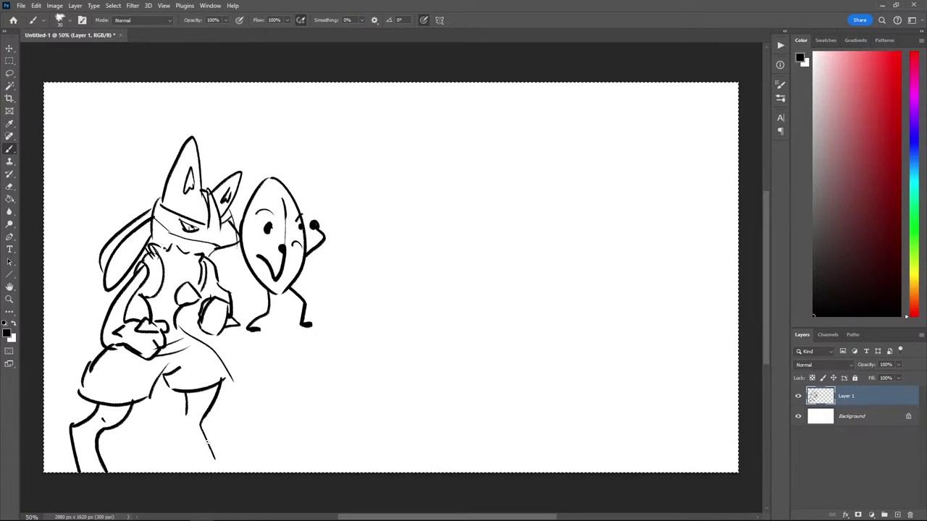
mouse_move(184, 415)
left_mouse_down()
mouse_move(179, 433)
mouse_move(195, 472)
left_mouse_up()
key("ctrl+z")
key("ctrl+z")
key("ctrl+z")
mouse_move(203, 418)
left_mouse_down()
mouse_move(227, 472)
mouse_move(209, 458)
left_mouse_up()
key("ctrl+z")
key("ctrl+z")
key("ctrl+z")
key("ctrl+z")
left_click_drag(216, 385, 213, 424)
left_click_drag(187, 391, 198, 471)
left_click_drag(211, 421, 208, 441)
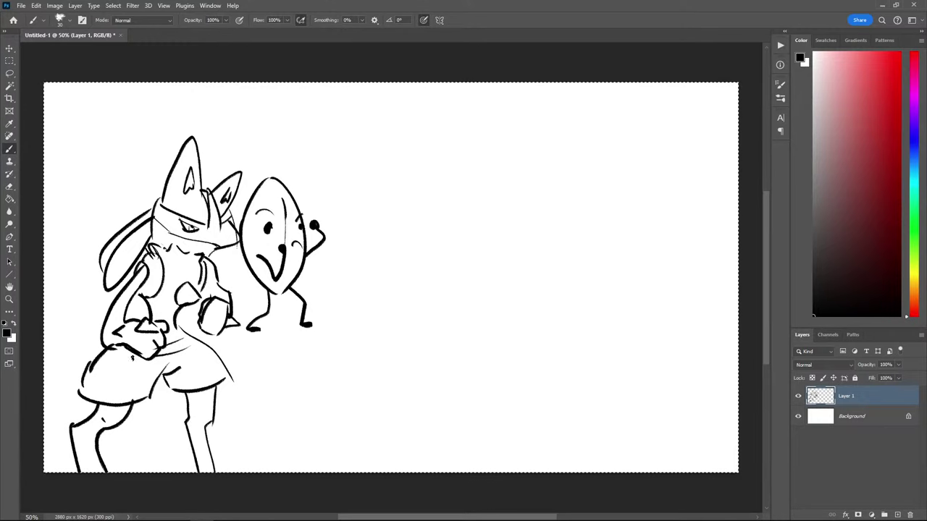
key("ctrl+z")
key("ctrl+z")
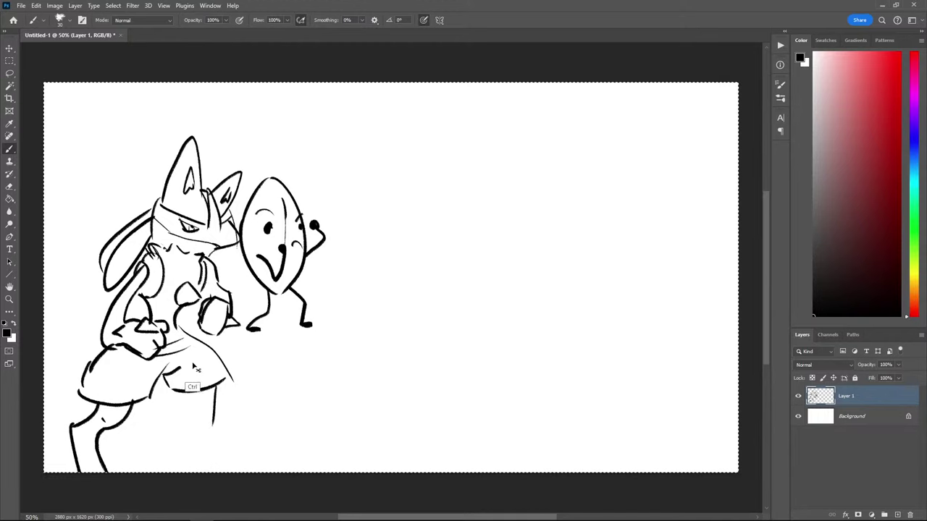
key("ctrl+z")
key("ctrl+z")
left_click_drag(220, 381, 194, 433)
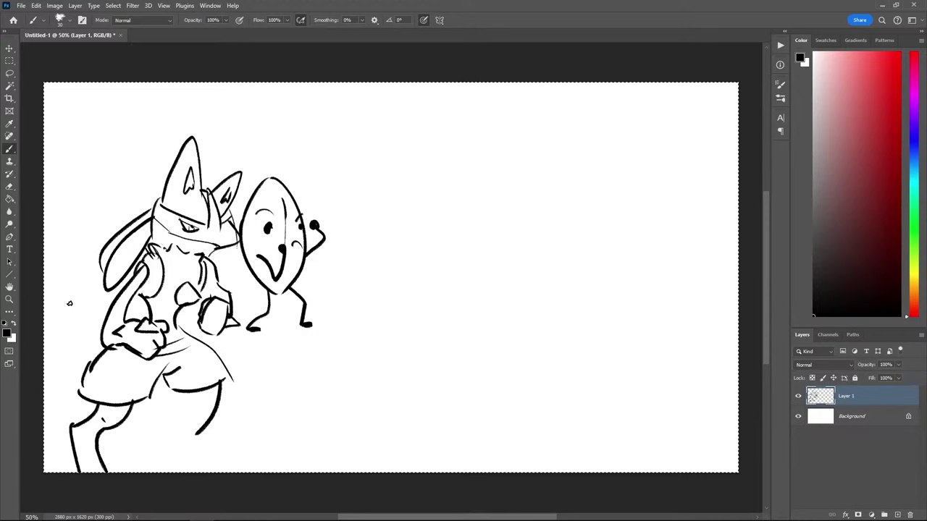
key("ctrl+z")
Draw the right-hand lower leg from the hem to the canvas's bottom edge, bending it at the ankle joint
mouse_move(218, 381)
left_mouse_down()
mouse_move(217, 421)
mouse_move(194, 413)
mouse_move(190, 424)
mouse_move(208, 470)
left_mouse_up()
key("ctrl+z")
left_click_drag(213, 428, 221, 471)
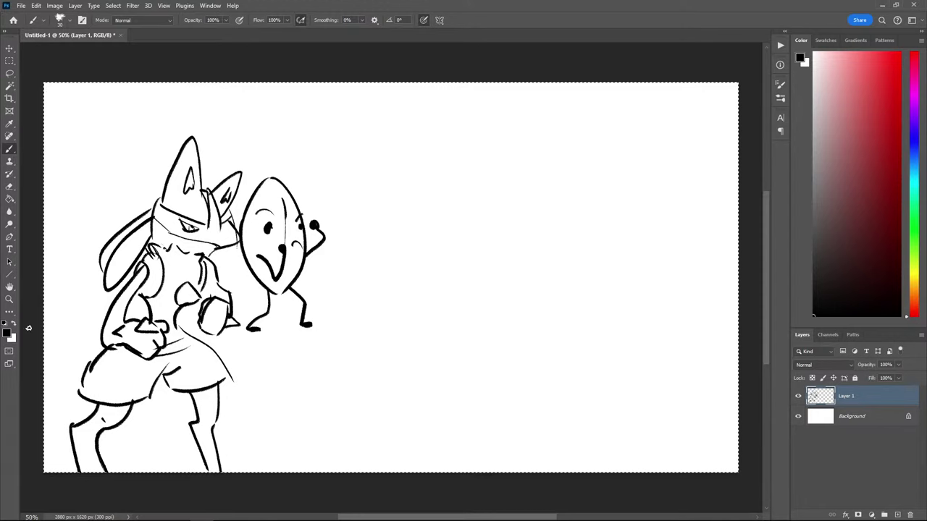
key("ctrl+z")
mouse_move(217, 415)
left_mouse_down()
mouse_move(210, 437)
mouse_move(203, 412)
mouse_move(207, 445)
mouse_move(210, 434)
mouse_move(236, 498)
mouse_move(201, 443)
mouse_move(203, 489)
mouse_move(212, 443)
mouse_move(228, 474)
left_mouse_up()
Erase and redraw the right-hand shin's inner edge, and refine the leg's outer contour below the hem
key("e")
left_click_drag(206, 469, 196, 436)
key("b")
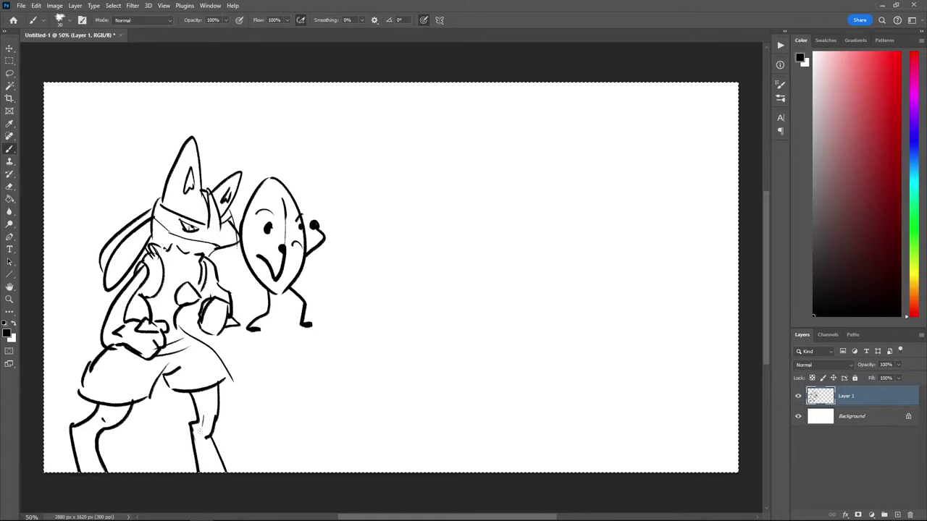
left_click_drag(223, 380, 214, 438)
key("ctrl+z")
left_click_drag(223, 381, 209, 427)
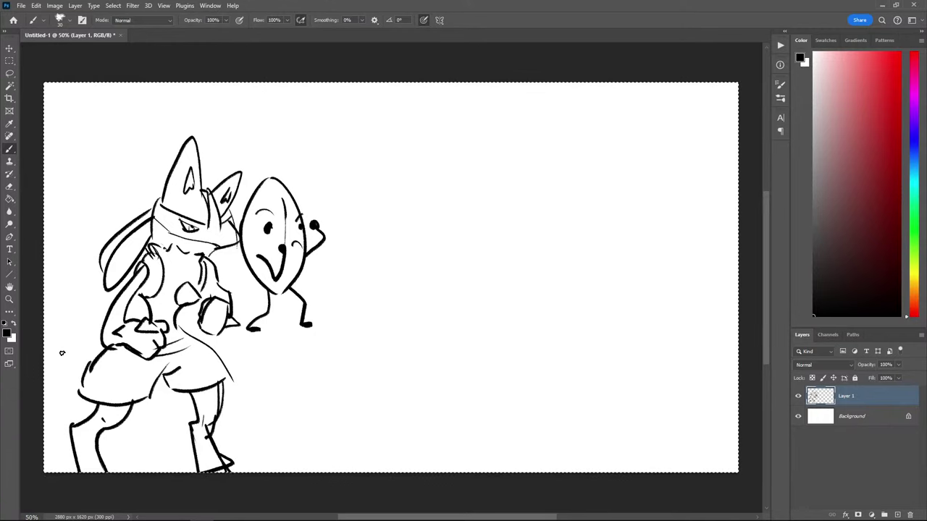
Undo the wolf-like figure's right-hand foot and redraw that thigh's outer contour from the waist down to the hem
key("ctrl+z")
key("ctrl+z")
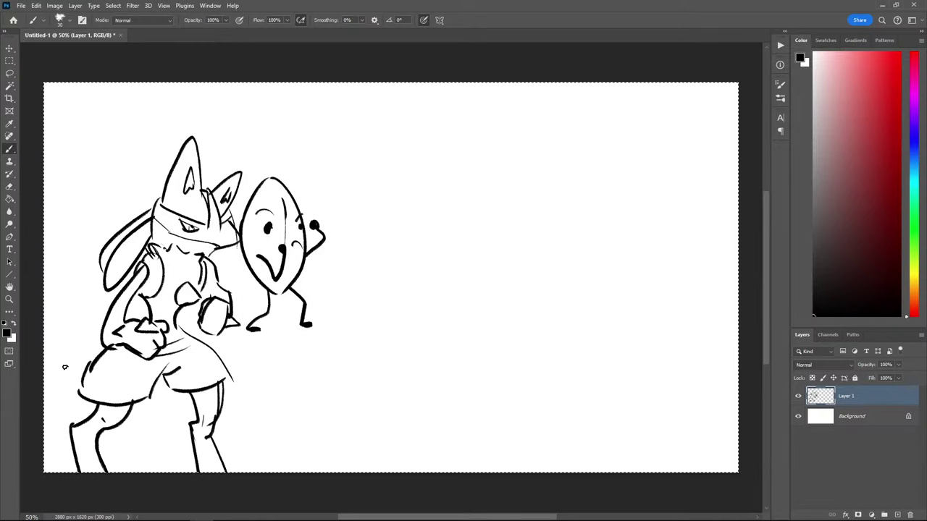
key("ctrl+z")
left_click_drag(180, 330, 217, 394)
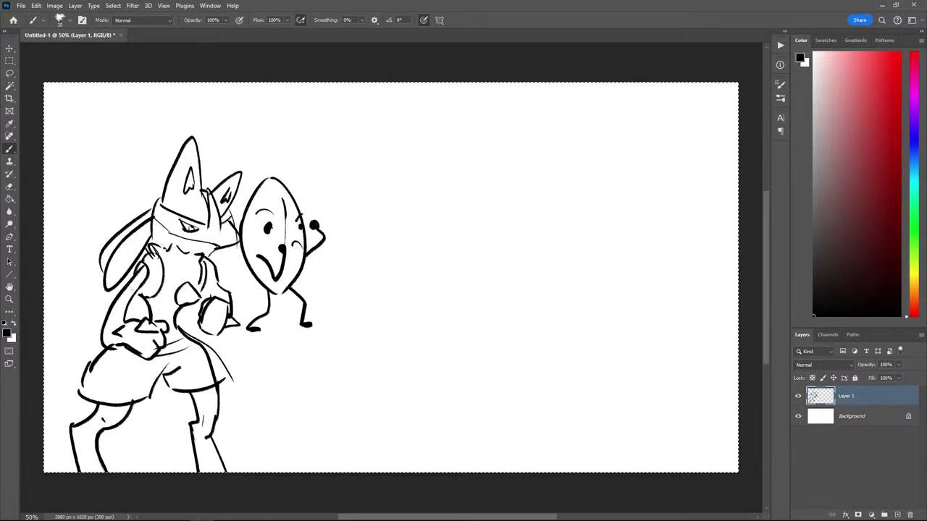
key("ctrl+z")
key("ctrl+z")
key("ctrl+z")
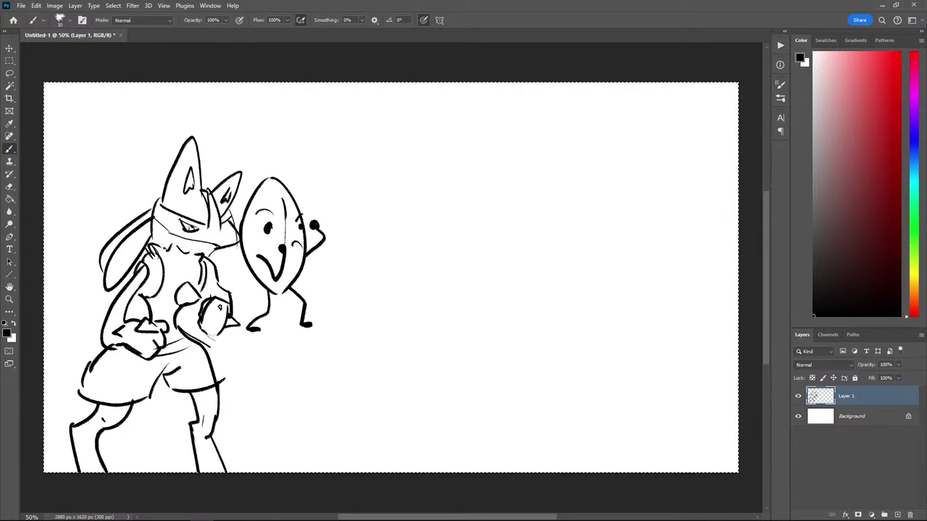
Draw the rounded, peanut-shaped body outline of a small figure between the wolf-like and seed-shaped figures
mouse_move(254, 254)
left_mouse_down()
mouse_move(227, 292)
mouse_move(231, 256)
mouse_move(224, 287)
mouse_move(252, 291)
mouse_move(236, 321)
left_mouse_up()
key("ctrl+z")
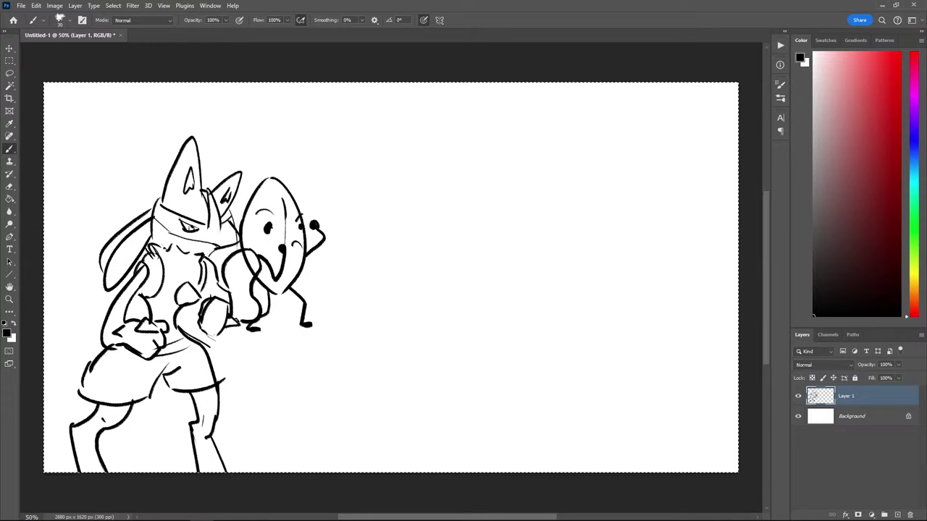
key("ctrl+z")
key("ctrl+z")
mouse_move(220, 283)
left_mouse_down()
mouse_move(261, 262)
mouse_move(264, 307)
mouse_move(231, 324)
left_mouse_up()
key("ctrl+z")
mouse_move(217, 283)
left_mouse_down()
mouse_move(234, 253)
mouse_move(266, 293)
mouse_move(234, 324)
left_mouse_up()
Erase the lines overlapping the small figure, and add its eyes, mouth, arm and feet
key("e")
mouse_move(248, 259)
left_mouse_down()
mouse_move(250, 284)
mouse_move(236, 270)
mouse_move(243, 262)
mouse_move(236, 278)
mouse_move(259, 316)
left_mouse_up()
key("b")
key("e")
key("b")
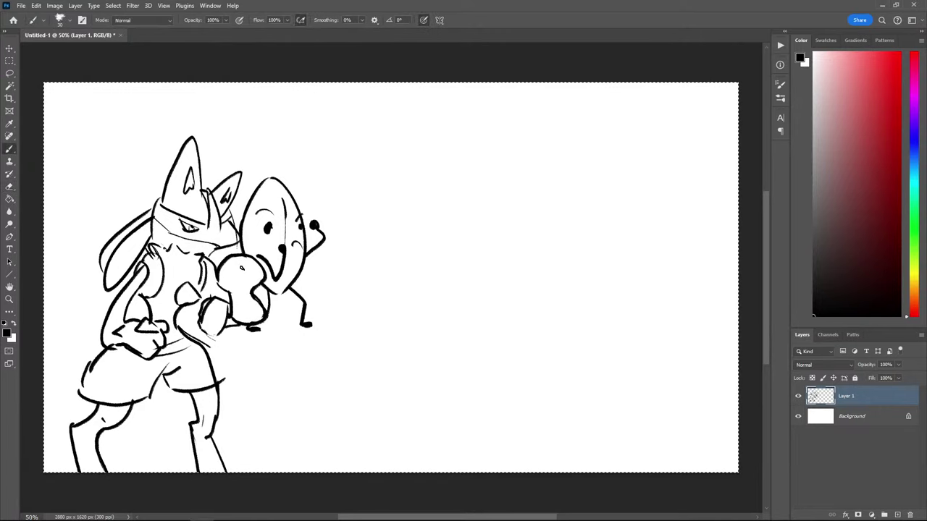
left_click_drag(237, 273, 237, 278)
mouse_move(253, 271)
left_mouse_down()
mouse_move(265, 303)
mouse_move(240, 297)
mouse_move(235, 337)
mouse_move(243, 334)
left_mouse_up()
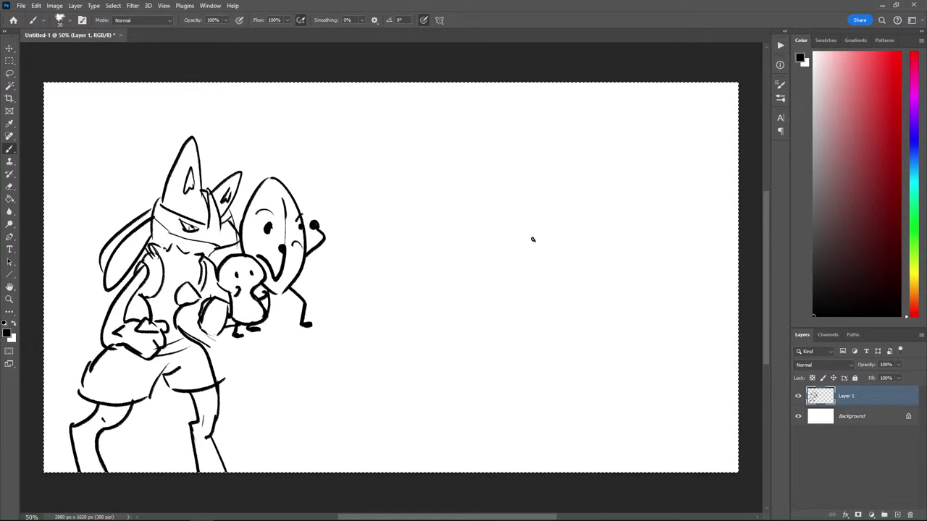
Sketch an animal face with round eyes, an oval nose, a mouth and whiskers in the empty canvas area
mouse_move(533, 240)
left_mouse_down()
mouse_move(500, 242)
mouse_move(507, 250)
left_mouse_up()
key("ctrl+z")
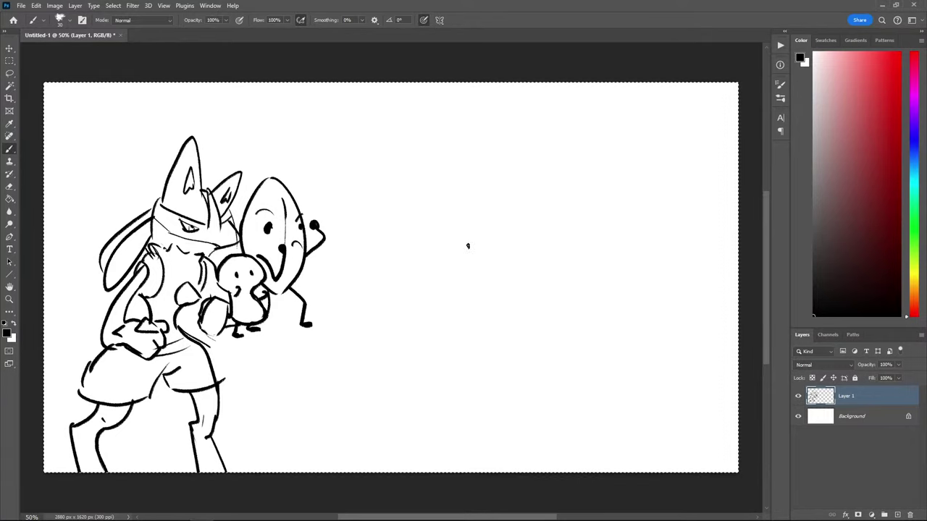
mouse_move(477, 240)
left_mouse_down()
mouse_move(457, 230)
mouse_move(482, 273)
mouse_move(445, 265)
left_mouse_up()
key("ctrl+a")
left_click_drag(486, 244, 501, 233)
left_click_drag(492, 249, 520, 248)
left_click_drag(497, 259, 516, 268)
mouse_move(440, 233)
left_mouse_down()
mouse_move(431, 221)
mouse_move(430, 231)
left_mouse_up()
left_click_drag(436, 244, 426, 241)
Add two curved ears to the animal face and nostrils to its snout
mouse_move(498, 219)
left_mouse_down()
mouse_move(483, 229)
mouse_move(501, 218)
mouse_move(445, 216)
mouse_move(453, 207)
mouse_move(446, 219)
mouse_move(470, 194)
left_mouse_up()
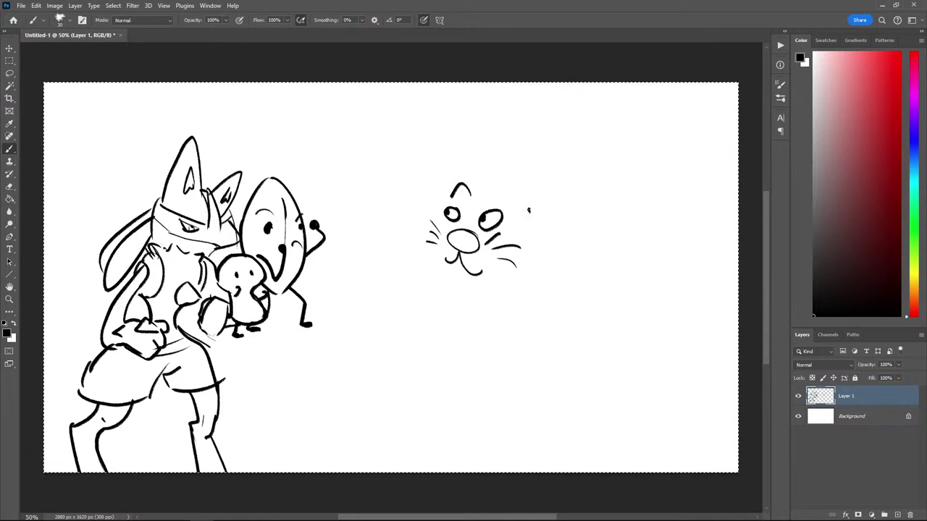
left_click_drag(529, 207, 508, 206)
key("l")
key("b")
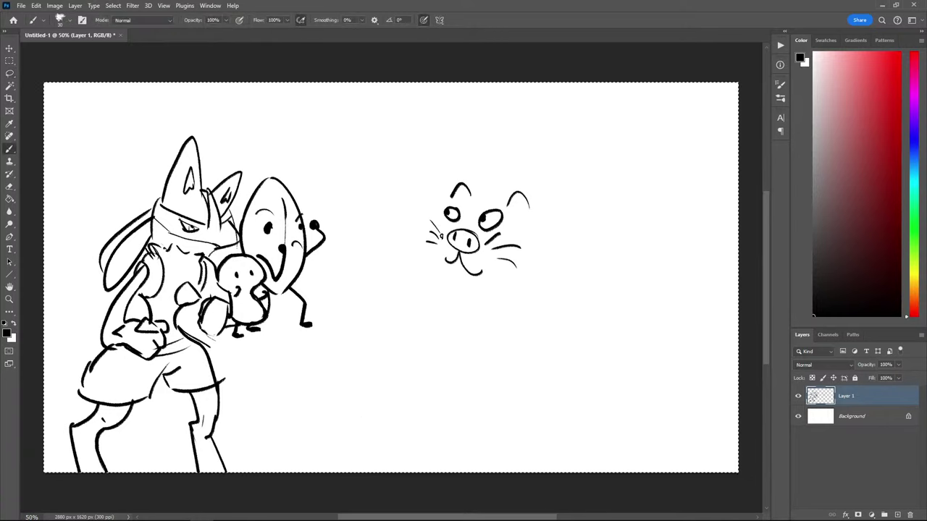
left_click_drag(451, 196, 436, 220)
Select the whole animal face with the Lasso tool and delete it
key("l")
mouse_move(479, 164)
left_mouse_down()
mouse_move(450, 168)
mouse_move(508, 181)
mouse_move(410, 239)
mouse_move(516, 160)
left_mouse_up()
key("Delete")
left_click_drag(426, 147, 429, 149)
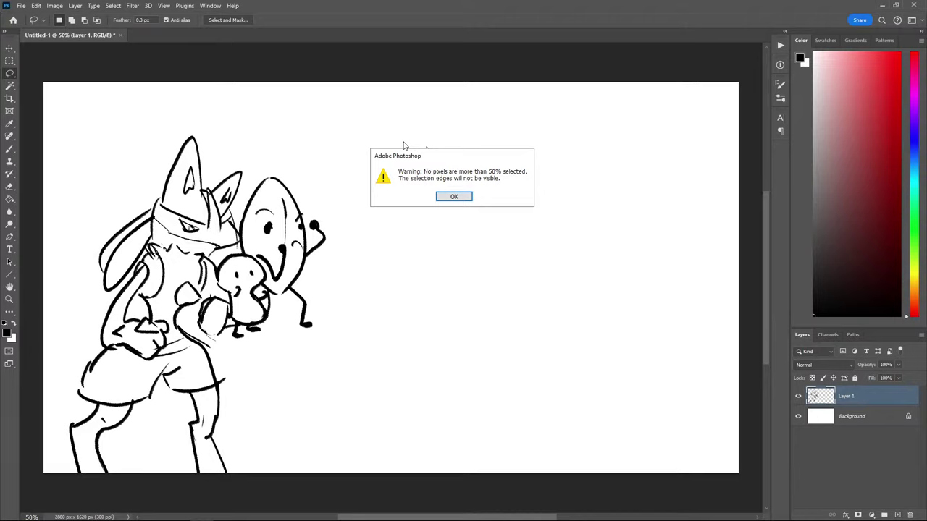
left_click(465, 195)
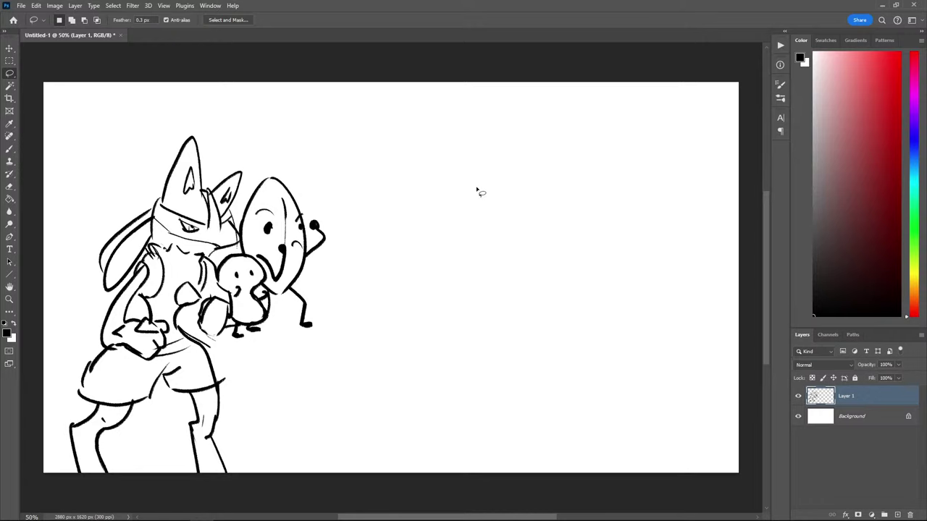
Draw a gas mask's oval central valve and a round filter canister in the cleared area
key("b")
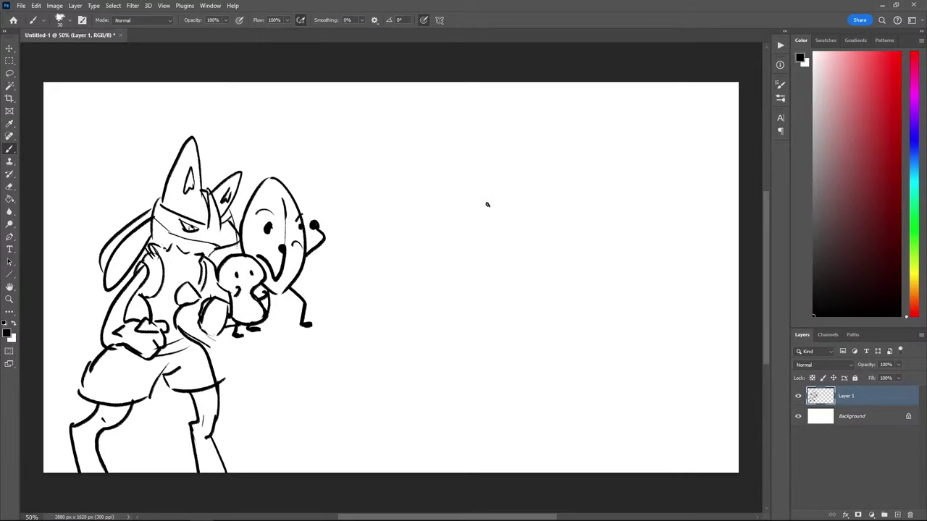
mouse_move(501, 205)
left_mouse_down()
mouse_move(498, 226)
mouse_move(509, 211)
mouse_move(510, 223)
mouse_move(502, 207)
mouse_move(509, 226)
mouse_move(501, 205)
left_mouse_up()
key("ctrl+z")
key("ctrl+z")
mouse_move(540, 233)
left_mouse_down()
mouse_move(533, 221)
mouse_move(517, 230)
mouse_move(535, 255)
left_mouse_up()
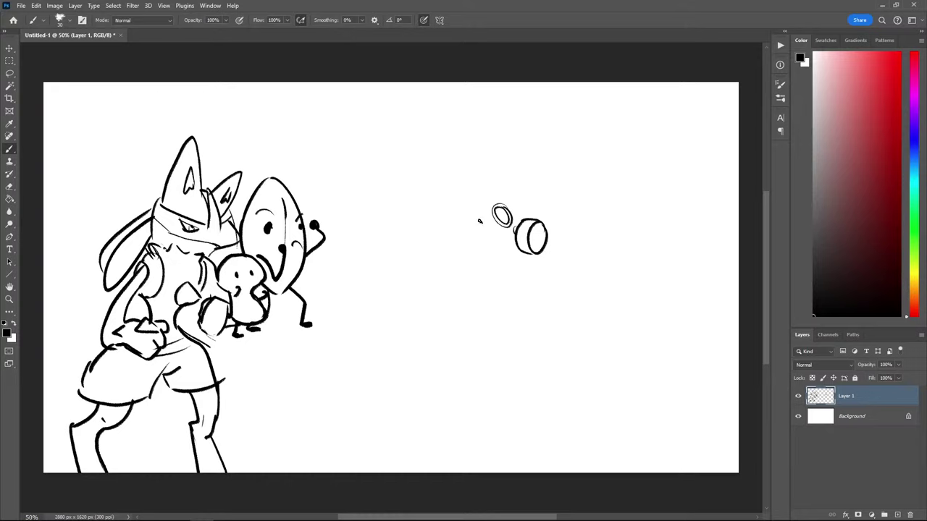
Draw the gas mask's framed visor and second filter canister, and enclose the head in a hood outline
mouse_move(475, 213)
left_mouse_down()
mouse_move(478, 239)
mouse_move(464, 232)
mouse_move(464, 210)
mouse_move(476, 208)
mouse_move(481, 226)
mouse_move(493, 178)
mouse_move(514, 203)
mouse_move(477, 193)
mouse_move(507, 193)
mouse_move(526, 174)
mouse_move(485, 169)
mouse_move(476, 212)
mouse_move(523, 171)
mouse_move(530, 211)
left_mouse_up()
key("ctrl+z")
key("ctrl+z")
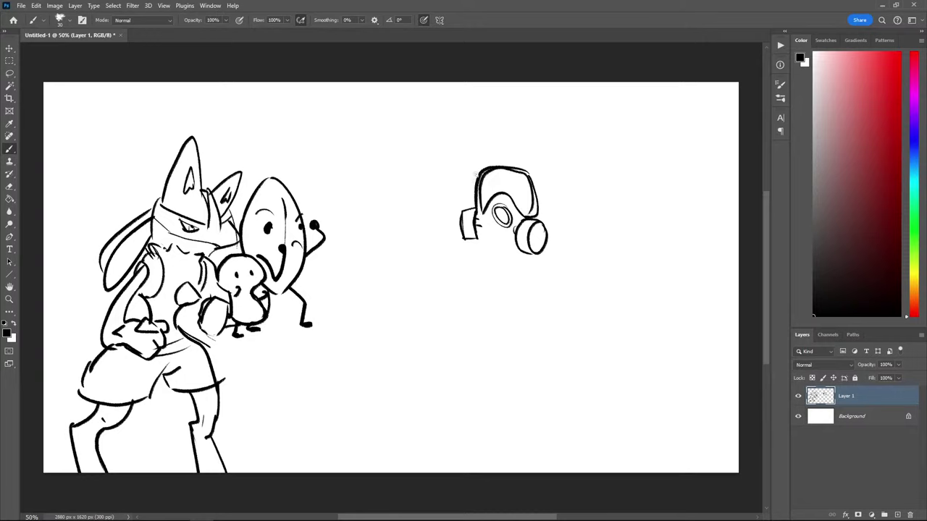
mouse_move(475, 183)
left_mouse_down()
mouse_move(501, 149)
mouse_move(558, 164)
mouse_move(587, 257)
left_mouse_up()
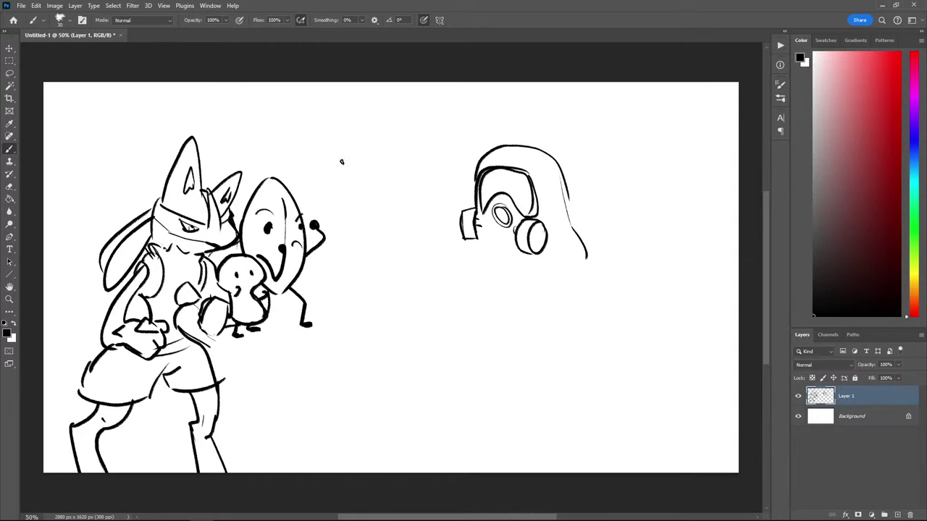
Sketch a raised bent arm with a clenched hand above the seed figure's fist, plus a small bent limb below it
mouse_move(339, 215)
left_mouse_down()
mouse_move(305, 226)
mouse_move(307, 241)
mouse_move(338, 237)
mouse_move(310, 246)
mouse_move(319, 192)
mouse_move(348, 174)
left_mouse_up()
key("ctrl+z")
mouse_move(321, 207)
left_mouse_down()
mouse_move(340, 185)
mouse_move(350, 193)
mouse_move(358, 145)
left_mouse_up()
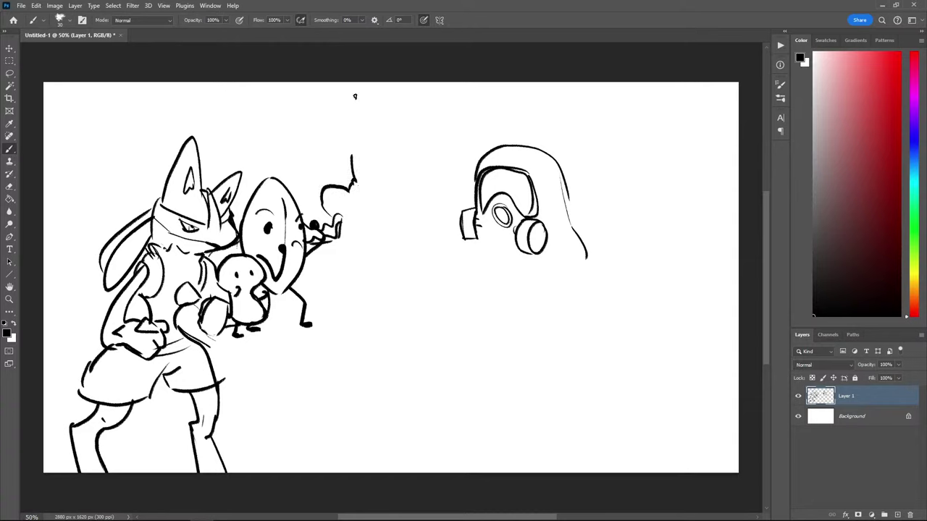
key("ctrl+z")
key("ctrl+z")
key("ctrl+z")
key("ctrl+z")
key("ctrl+z")
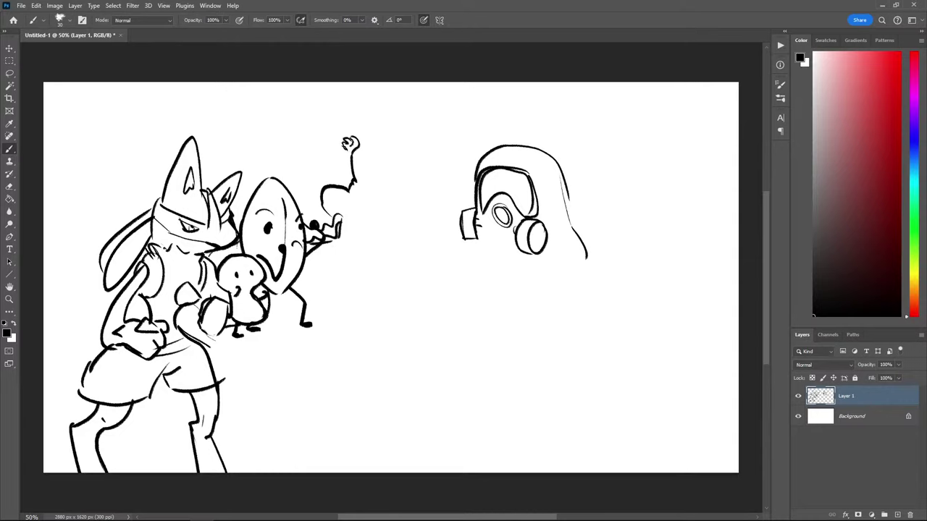
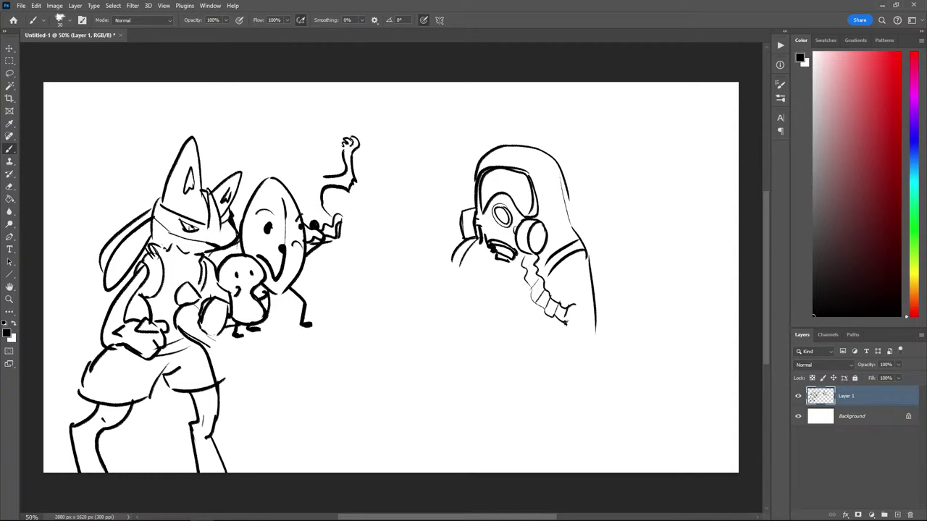
Draw the masked figure's two raised gloved fists with their cuffs, and start the sleeves
left_click_drag(568, 317, 521, 325)
left_click_drag(519, 285, 529, 320)
mouse_move(520, 287)
left_mouse_down()
mouse_move(512, 264)
mouse_move(496, 306)
mouse_move(511, 287)
mouse_move(496, 267)
mouse_move(490, 281)
mouse_move(488, 270)
mouse_move(434, 251)
mouse_move(460, 268)
mouse_move(449, 283)
mouse_move(437, 279)
left_mouse_up()
mouse_move(441, 282)
left_mouse_down()
mouse_move(446, 275)
mouse_move(433, 279)
mouse_move(447, 283)
mouse_move(423, 266)
mouse_move(450, 291)
mouse_move(452, 283)
mouse_move(424, 284)
mouse_move(402, 311)
mouse_move(442, 334)
left_mouse_up()
key("ctrl+z")
key("ctrl+z")
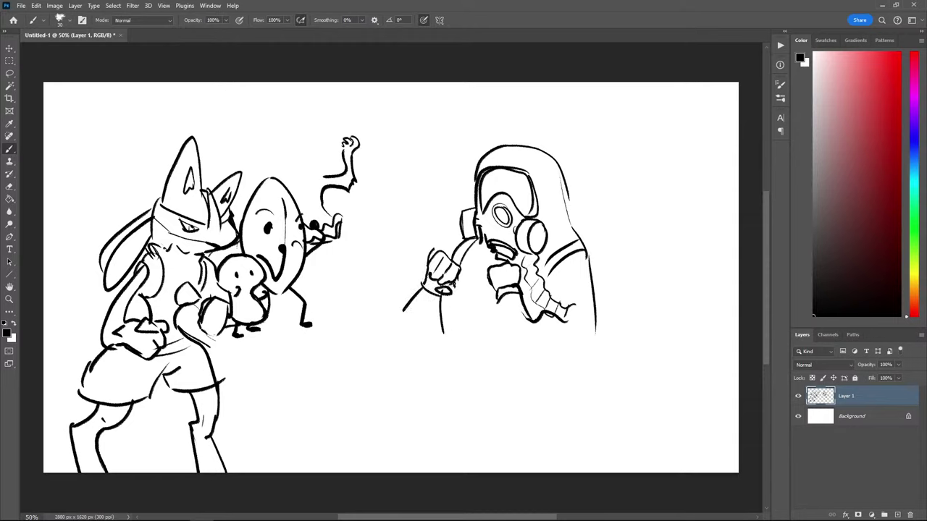
Redraw the masked figure's outstretched forearm, curving it around the elbow and back toward the body
key("ctrl+z")
mouse_move(442, 296)
left_mouse_down()
mouse_move(446, 312)
mouse_move(464, 286)
mouse_move(435, 343)
mouse_move(456, 349)
mouse_move(476, 313)
mouse_move(434, 344)
left_mouse_up()
key("ctrl+z")
mouse_move(411, 310)
left_mouse_down()
mouse_move(447, 308)
mouse_move(441, 316)
mouse_move(448, 309)
mouse_move(402, 314)
mouse_move(409, 335)
mouse_move(423, 307)
mouse_move(423, 328)
mouse_move(406, 306)
mouse_move(416, 332)
mouse_move(423, 289)
mouse_move(431, 340)
left_mouse_up()
key("e")
key("b")
mouse_move(421, 290)
left_mouse_down()
mouse_move(438, 342)
mouse_move(546, 121)
mouse_move(402, 329)
mouse_move(505, 286)
mouse_move(499, 333)
mouse_move(515, 321)
mouse_move(503, 313)
left_mouse_up()
Select the entire masked figure with the Lasso tool, move it away from the other characters, and deselect it
key("l")
key("v")
key("l")
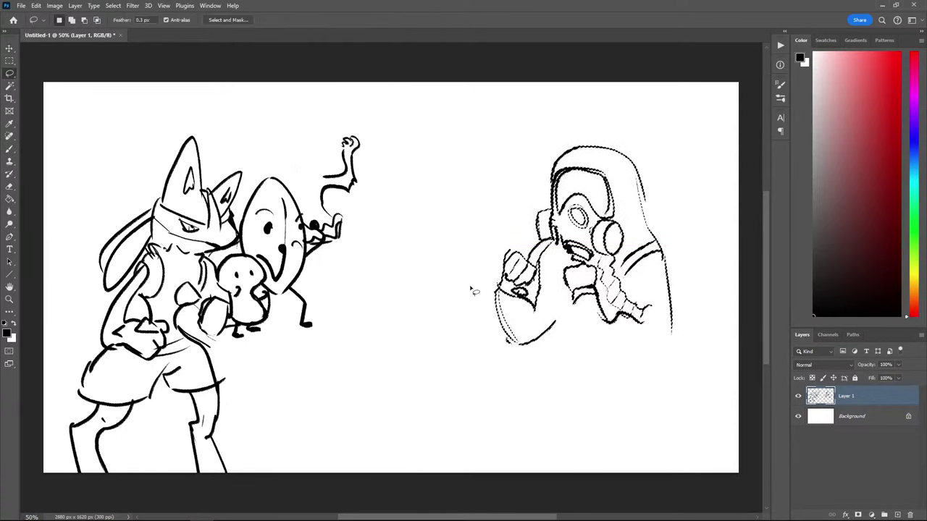
left_click(473, 292)
Draw the masked figure's back line, near sleeve underside, chest edge and waist lines
key("b")
left_click_drag(668, 295, 673, 357)
mouse_move(572, 303)
left_mouse_down()
mouse_move(592, 378)
mouse_move(621, 380)
left_mouse_up()
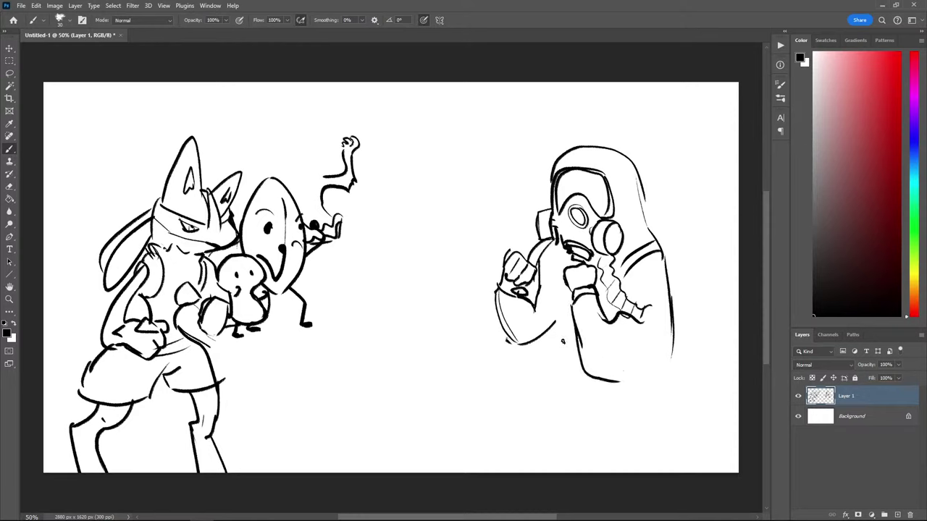
left_click_drag(543, 338, 575, 350)
left_click_drag(560, 269, 561, 311)
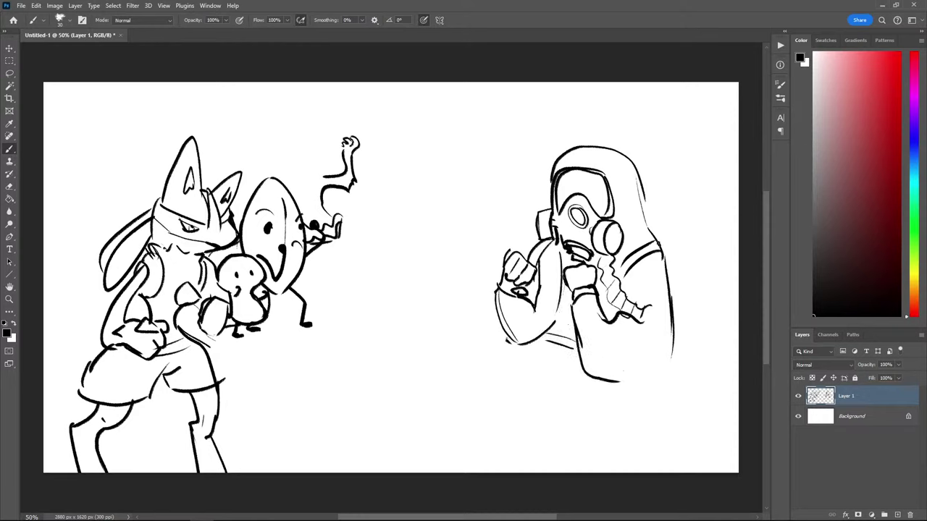
Draw a long air tank with a valve on the masked figure's back, and add reflection lines to the visor
mouse_move(657, 244)
left_mouse_down()
mouse_move(667, 224)
mouse_move(685, 253)
mouse_move(692, 344)
mouse_move(672, 357)
left_mouse_up()
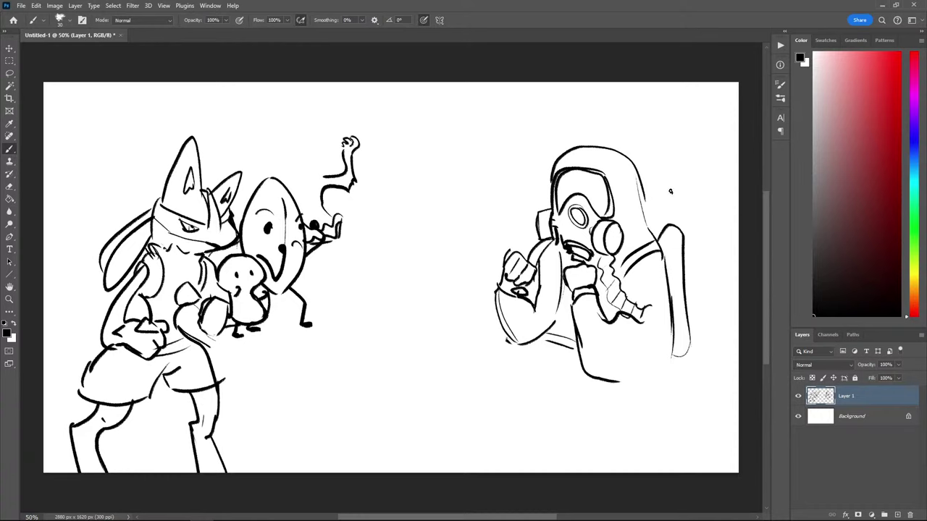
mouse_move(666, 224)
left_mouse_down()
mouse_move(640, 207)
mouse_move(662, 219)
mouse_move(644, 217)
left_mouse_up()
key("ctrl+z")
mouse_move(597, 193)
left_mouse_down()
mouse_move(561, 192)
mouse_move(612, 216)
left_mouse_up()
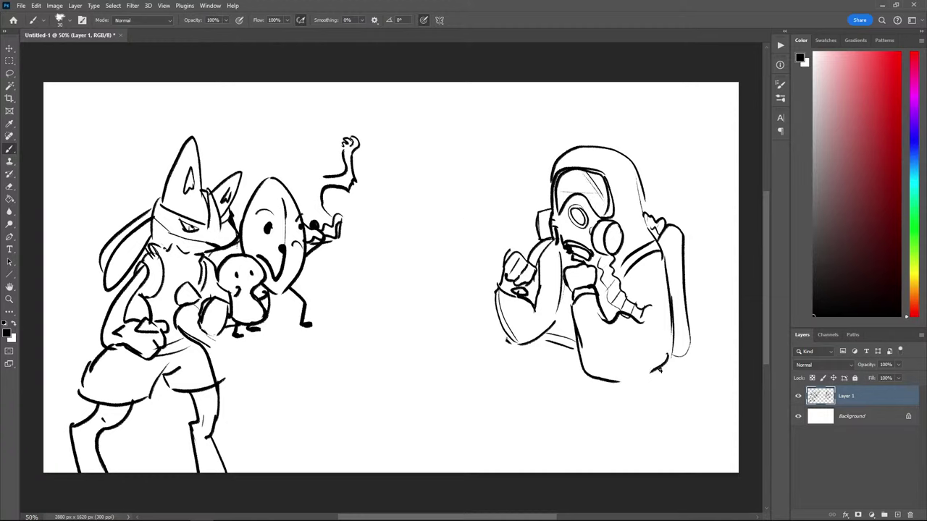
Draw the masked figure's near sleeve tapering down from the back and chest to a pointed elbow
mouse_move(666, 347)
left_mouse_down()
mouse_move(657, 366)
mouse_move(585, 377)
mouse_move(647, 388)
left_mouse_up()
key("ctrl+z")
left_click_drag(648, 389, 668, 341)
left_click_drag(672, 332, 648, 389)
left_click_drag(579, 339, 624, 397)
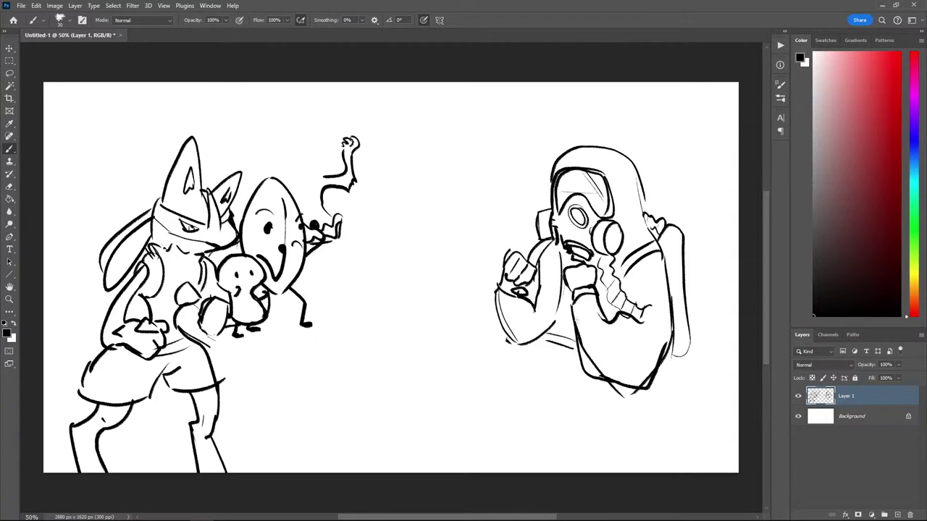
left_click_drag(575, 319, 598, 379)
Erase the crossing lines at the near elbow and close it with a short rounded contour
key("e")
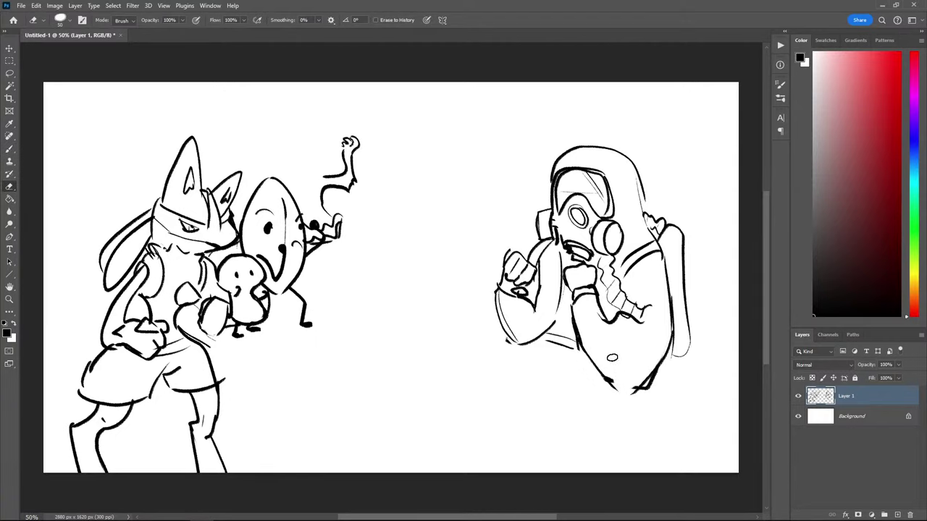
key("v")
key("b")
mouse_move(636, 392)
left_mouse_down()
mouse_move(612, 391)
mouse_move(607, 372)
left_mouse_up()
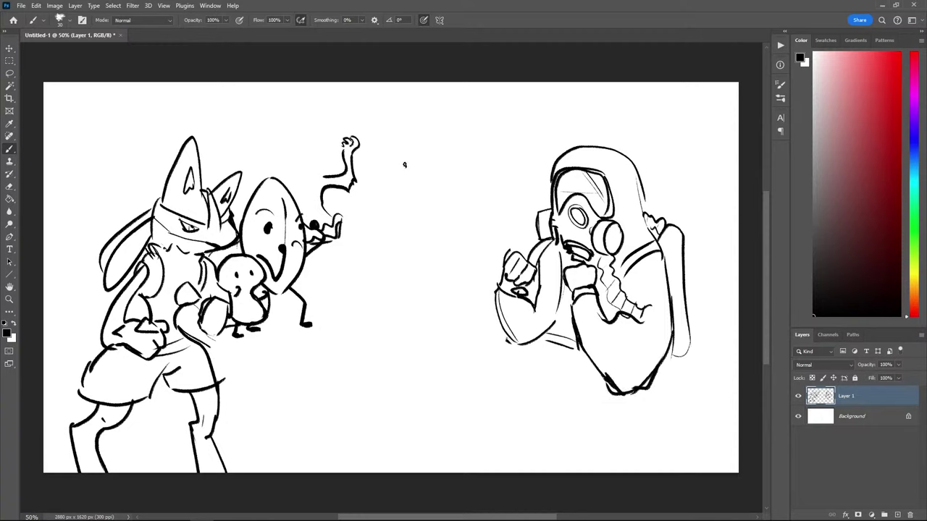
Add a square belt buckle to the masked figure and draw both legs' outer contours below the waist
mouse_move(571, 314)
left_mouse_down()
mouse_move(562, 331)
mouse_move(576, 327)
left_mouse_up()
mouse_move(648, 382)
left_mouse_down()
mouse_move(656, 449)
mouse_move(647, 473)
left_mouse_up()
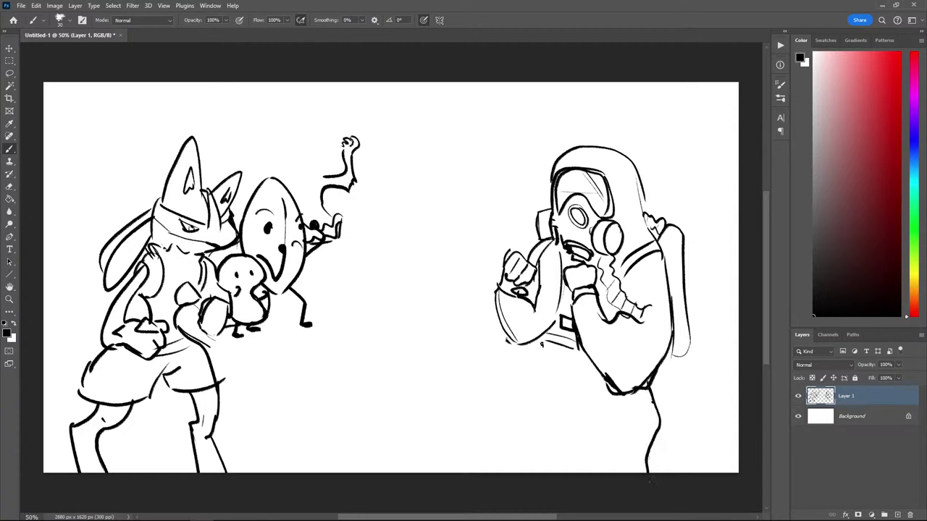
mouse_move(543, 344)
left_mouse_down()
mouse_move(530, 381)
mouse_move(478, 429)
mouse_move(526, 368)
mouse_move(491, 427)
left_mouse_up()
key("ctrl+z")
Draw the masked figure's crotch fold and the inner contour of its front leg
left_click_drag(567, 368, 591, 389)
key("ctrl+z")
mouse_move(561, 396)
left_mouse_down()
mouse_move(582, 418)
mouse_move(520, 474)
mouse_move(558, 437)
mouse_move(540, 465)
left_mouse_up()
key("ctrl+z")
mouse_move(555, 430)
left_mouse_down()
mouse_move(531, 435)
mouse_move(512, 422)
mouse_move(540, 465)
left_mouse_up()
key("ctrl+z")
mouse_move(491, 430)
left_mouse_down()
mouse_move(536, 473)
mouse_move(493, 446)
mouse_move(478, 474)
left_mouse_up()
key("ctrl+z")
key("ctrl+z")
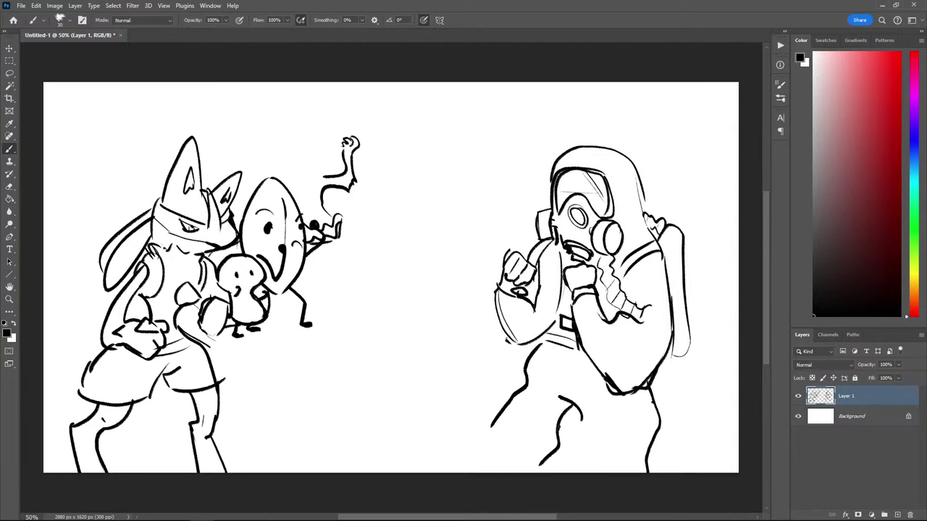
Draw the curved knee fold on the front leg and extend the lower leg contours toward the canvas edge
mouse_move(559, 430)
left_mouse_down()
mouse_move(519, 434)
mouse_move(512, 404)
mouse_move(516, 437)
mouse_move(558, 435)
left_mouse_up()
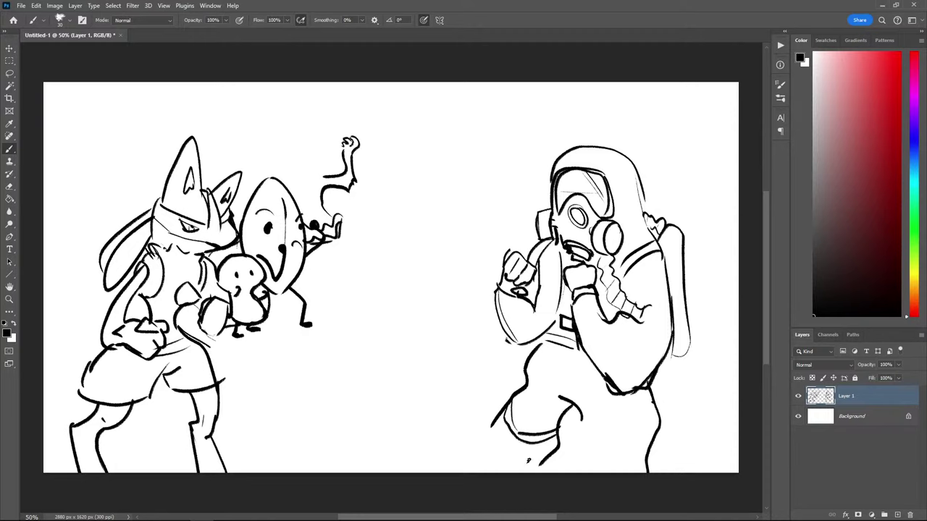
left_click_drag(499, 419, 488, 446)
left_click_drag(581, 418, 567, 467)
key("ctrl+z")
key("ctrl+z")
mouse_move(581, 434)
left_mouse_down()
mouse_move(595, 439)
mouse_move(572, 450)
mouse_move(567, 472)
left_mouse_up()
Draw a rounded arch between the masked figure's legs and add short fold marks beside it
mouse_move(522, 408)
left_mouse_down()
mouse_move(504, 430)
mouse_move(510, 445)
mouse_move(530, 418)
left_mouse_up()
key("ctrl+z")
mouse_move(621, 455)
left_mouse_down()
mouse_move(589, 455)
mouse_move(588, 484)
mouse_move(617, 475)
left_mouse_up()
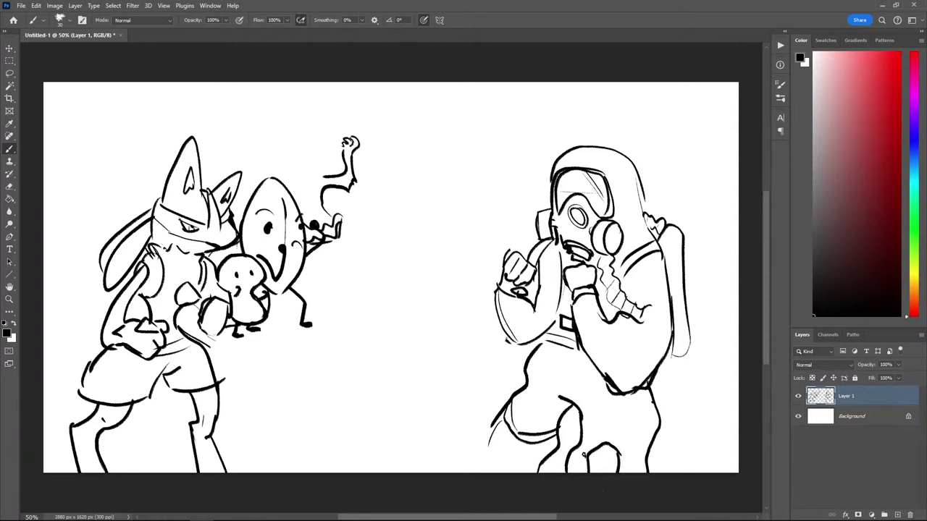
left_click_drag(574, 453, 648, 455)
Rework the masked figure's chest and belt edges, and touch up the wolf-like figure's shoulder
key("e")
mouse_move(558, 310)
left_mouse_down()
mouse_move(557, 238)
mouse_move(546, 323)
left_mouse_up()
key("b")
left_click_drag(155, 244, 148, 257)
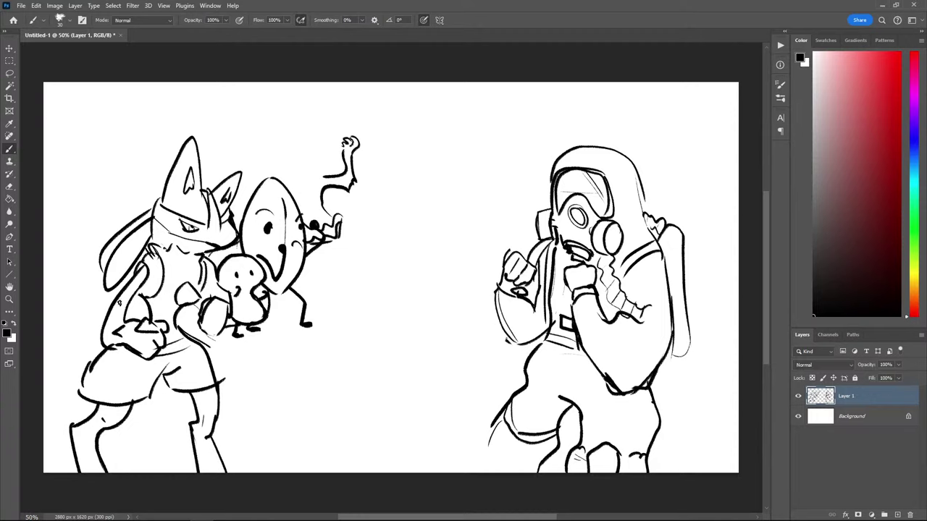
Draw a beaked figure behind the seed figure around the raised arm, with head tuft, face, dark held object, torso and legs
key("l")
mouse_move(320, 231)
left_mouse_down()
mouse_move(349, 205)
mouse_move(299, 138)
left_mouse_up()
key("ctrl+d")
key("b")
mouse_move(343, 139)
left_mouse_down()
mouse_move(336, 134)
mouse_move(347, 145)
mouse_move(329, 137)
mouse_move(322, 153)
mouse_move(346, 152)
mouse_move(330, 150)
mouse_move(338, 155)
left_mouse_up()
key("ctrl+z")
mouse_move(317, 164)
left_mouse_down()
mouse_move(323, 155)
mouse_move(303, 153)
mouse_move(315, 165)
mouse_move(294, 158)
mouse_move(313, 137)
left_mouse_up()
mouse_move(316, 142)
left_mouse_down()
mouse_move(293, 142)
mouse_move(293, 132)
mouse_move(285, 155)
mouse_move(336, 178)
mouse_move(276, 181)
mouse_move(293, 192)
mouse_move(318, 183)
mouse_move(331, 256)
mouse_move(322, 267)
mouse_move(341, 274)
mouse_move(306, 273)
left_mouse_up()
key("ctrl+z")
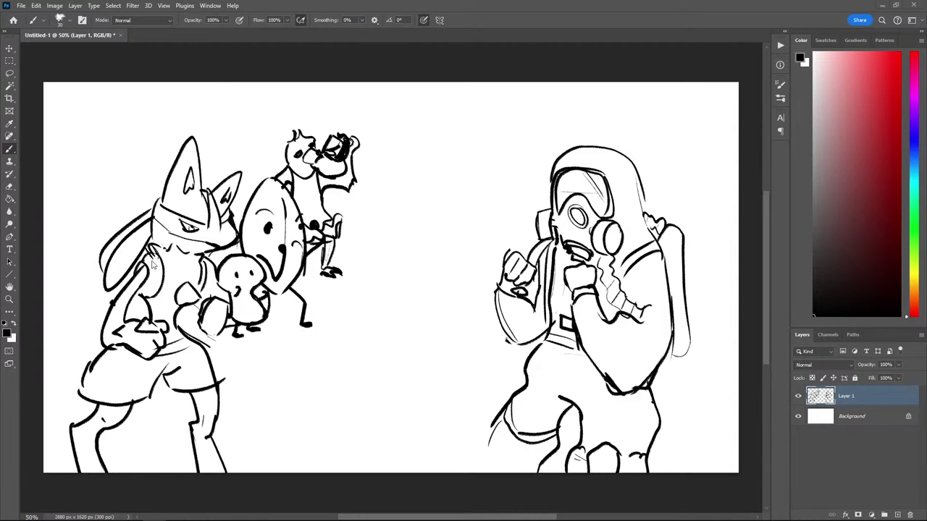
Draw a large mound-shaped outline in front of the wolf-like figure's right-hand leg
mouse_move(275, 370)
left_mouse_down()
mouse_move(235, 443)
mouse_move(202, 403)
left_mouse_up()
key("ctrl+z")
left_click_drag(299, 394, 217, 381)
key("ctrl+z")
mouse_move(294, 423)
left_mouse_down()
mouse_move(263, 385)
mouse_move(196, 388)
mouse_move(154, 460)
left_mouse_up()
Erase the wolf-like figure's leg and hem lines that fall inside the mound outline
key("e")
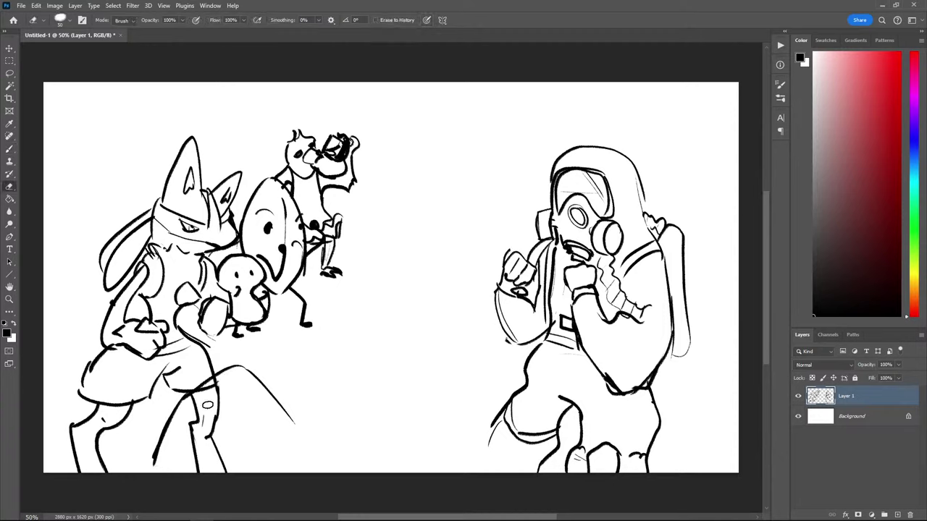
mouse_move(207, 405)
left_mouse_down()
mouse_move(198, 403)
mouse_move(203, 391)
left_mouse_up()
mouse_move(192, 435)
left_mouse_down()
mouse_move(214, 442)
mouse_move(221, 467)
mouse_move(206, 449)
left_mouse_up()
key("b")
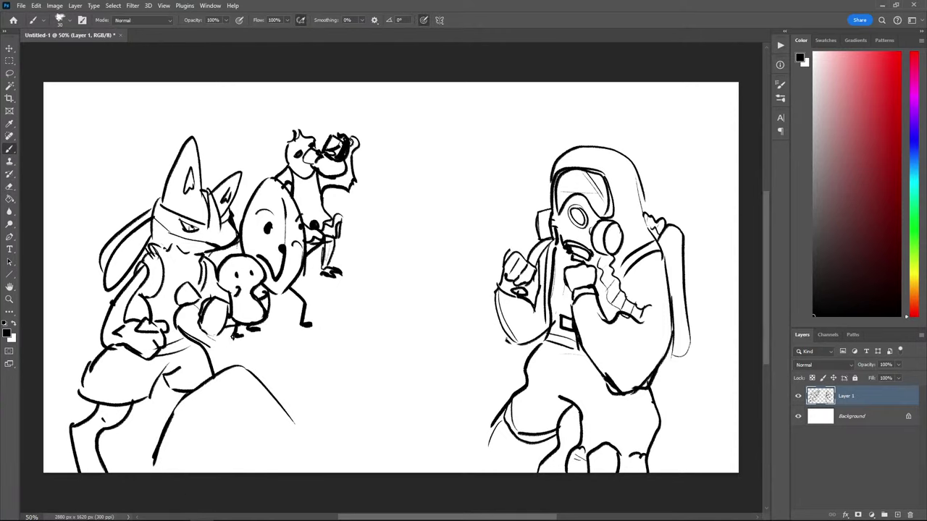
Turn the mound outline into an animal head with a short nose line, a tufted right cheek and a completed left edge
mouse_move(226, 430)
left_mouse_down()
mouse_move(188, 406)
mouse_move(168, 436)
left_mouse_up()
key("ctrl+z")
left_click_drag(235, 446, 259, 441)
left_click_drag(269, 388, 300, 454)
left_click_drag(158, 456, 148, 473)
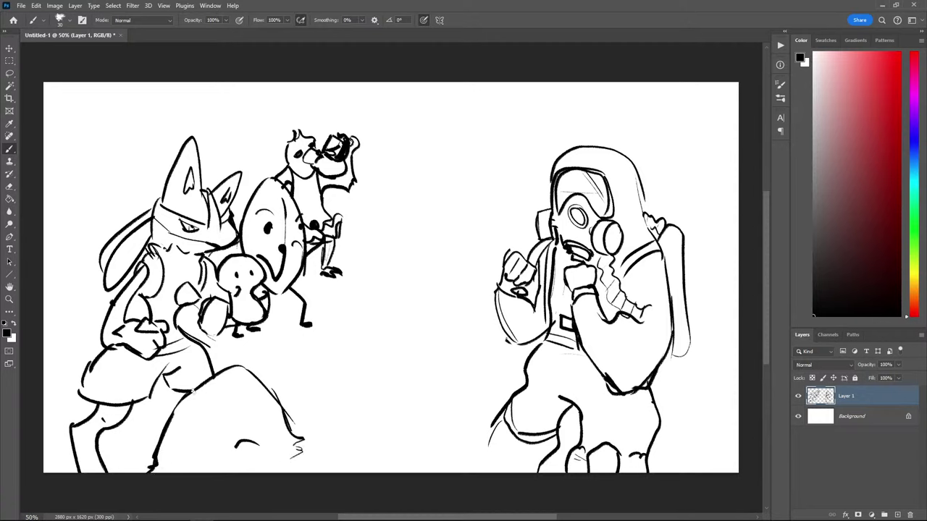
Draw two pointed ears on the cat-like head and erase the outline that crosses the left ear
mouse_move(192, 391)
left_mouse_down()
mouse_move(168, 375)
mouse_move(154, 376)
mouse_move(135, 394)
left_mouse_up()
mouse_move(135, 393)
left_mouse_down()
mouse_move(159, 395)
mouse_move(176, 374)
mouse_move(163, 429)
left_mouse_up()
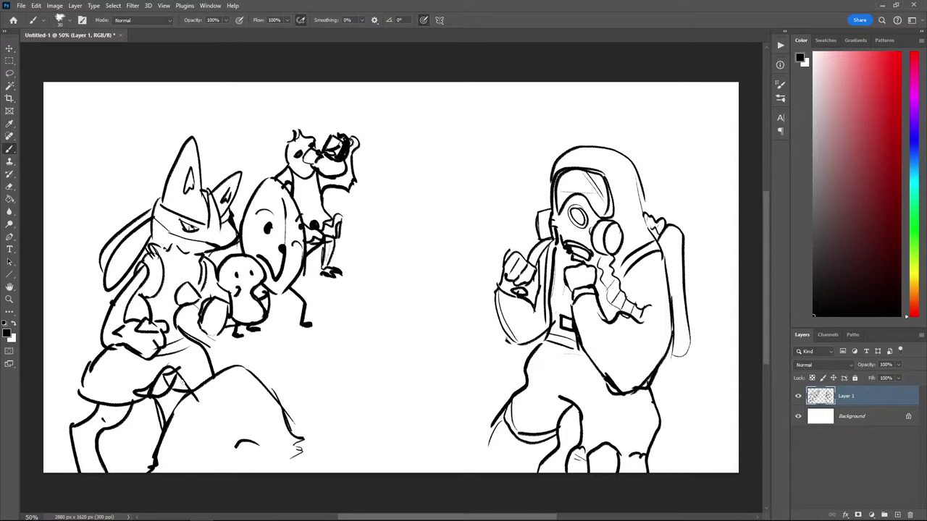
key("e")
mouse_move(180, 396)
left_mouse_down()
mouse_move(166, 381)
mouse_move(188, 409)
mouse_move(155, 401)
mouse_move(153, 410)
left_mouse_up()
key("b")
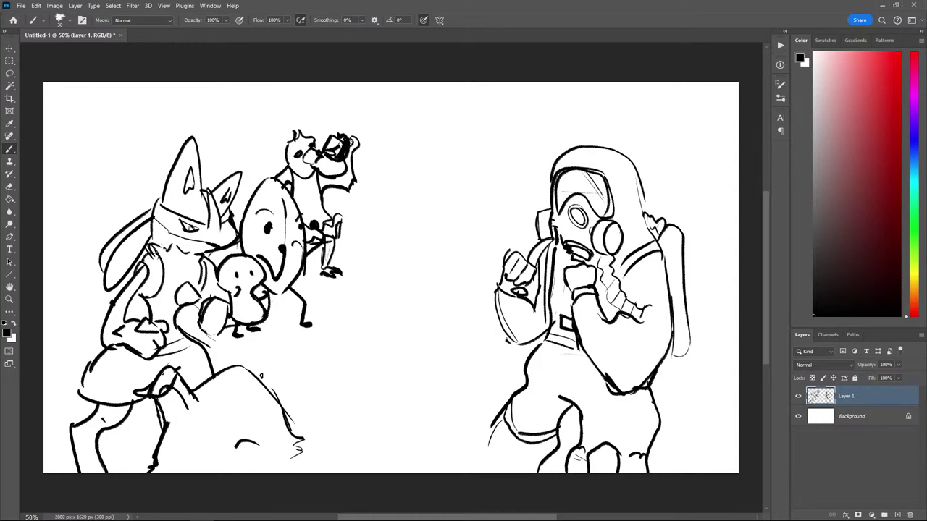
mouse_move(260, 376)
left_mouse_down()
mouse_move(283, 358)
mouse_move(285, 381)
mouse_move(263, 391)
left_mouse_up()
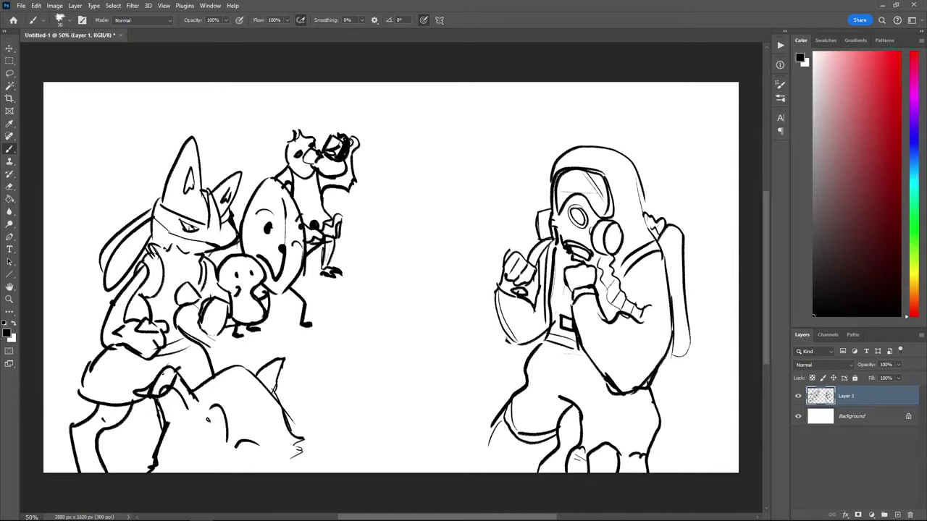
Draw two large round eyes with dark pupils on the cat-like head, one on each side of the nose
mouse_move(192, 435)
left_mouse_down()
mouse_move(216, 407)
mouse_move(191, 434)
mouse_move(210, 449)
left_mouse_up()
mouse_move(220, 415)
left_mouse_down()
mouse_move(207, 427)
mouse_move(215, 415)
mouse_move(223, 428)
mouse_move(215, 423)
left_mouse_up()
key("ctrl+z")
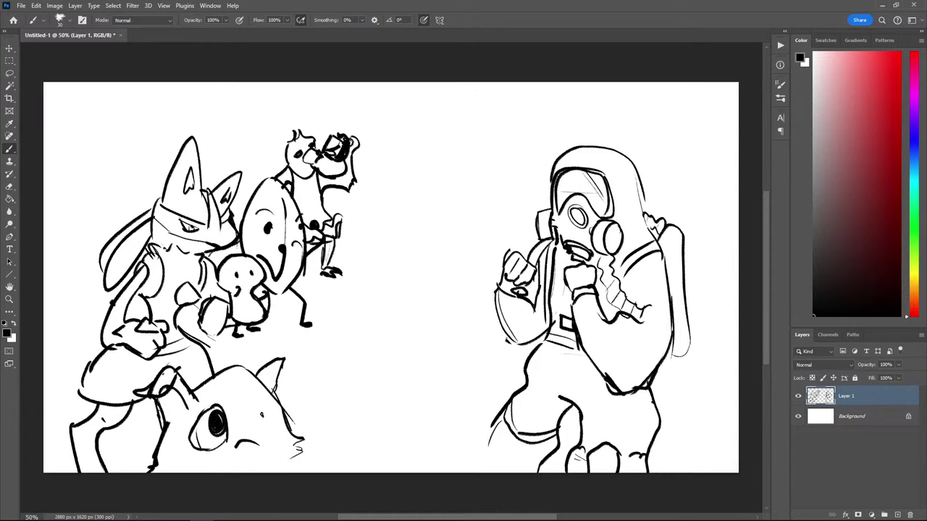
mouse_move(252, 439)
left_mouse_down()
mouse_move(264, 399)
mouse_move(281, 433)
mouse_move(273, 442)
mouse_move(260, 405)
mouse_move(281, 432)
mouse_move(258, 437)
left_mouse_up()
key("ctrl+z")
mouse_move(266, 392)
left_mouse_down()
mouse_move(269, 431)
mouse_move(274, 415)
mouse_move(268, 419)
left_mouse_up()
key("ctrl+z")
left_click_drag(261, 376, 262, 381)
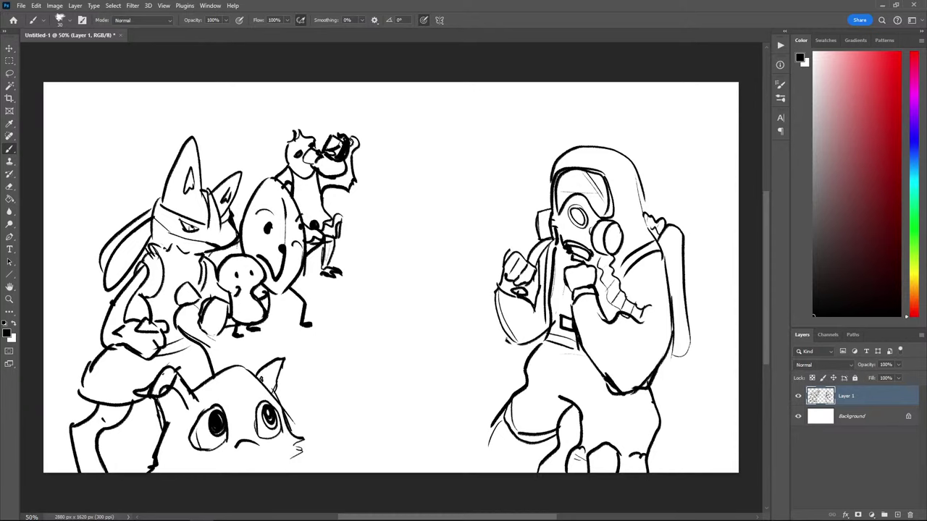
Draw the cat-like head's nose, whiskers and open mouth with clenched teeth
left_click_drag(254, 443, 243, 450)
left_click_drag(254, 445, 262, 457)
key("ctrl+z")
key("ctrl+z")
mouse_move(245, 450)
left_mouse_down()
mouse_move(255, 469)
mouse_move(232, 476)
mouse_move(262, 473)
mouse_move(229, 476)
mouse_move(262, 452)
mouse_move(207, 462)
left_mouse_up()
key("ctrl+z")
key("ctrl+z")
mouse_move(265, 437)
left_mouse_down()
mouse_move(280, 435)
mouse_move(281, 446)
mouse_move(233, 461)
mouse_move(251, 469)
mouse_move(224, 472)
mouse_move(252, 469)
left_mouse_up()
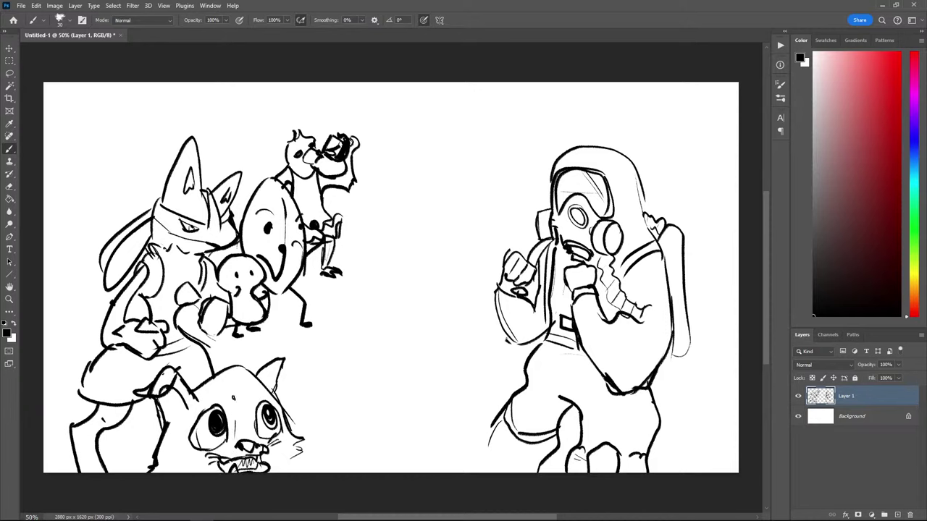
Add forehead stripes to the cat-like head and extend its neck and shoulder lines to the canvas edge
left_click_drag(234, 422, 226, 384)
left_click_drag(252, 436, 250, 382)
left_click_drag(290, 452, 279, 472)
mouse_move(189, 474)
left_mouse_down()
mouse_move(159, 459)
mouse_move(147, 474)
left_mouse_up()
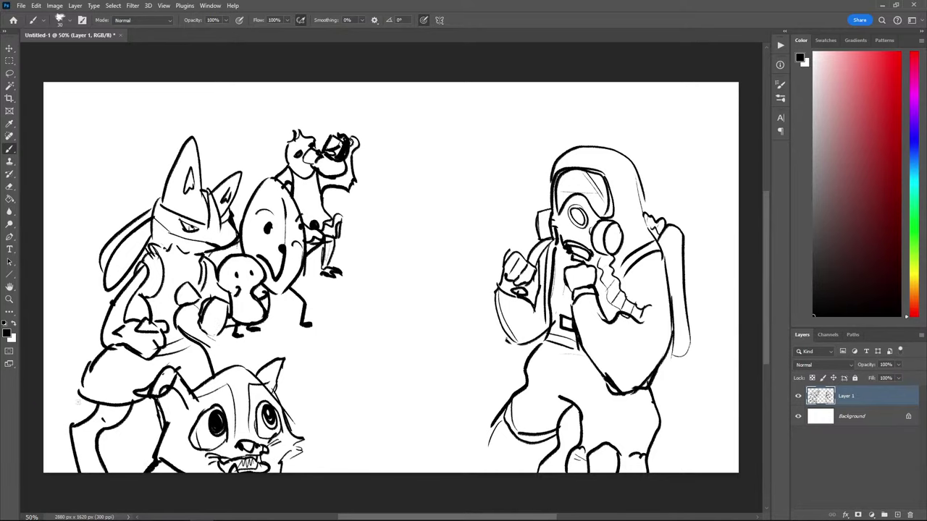
scroll(258, 344, "down", 1)
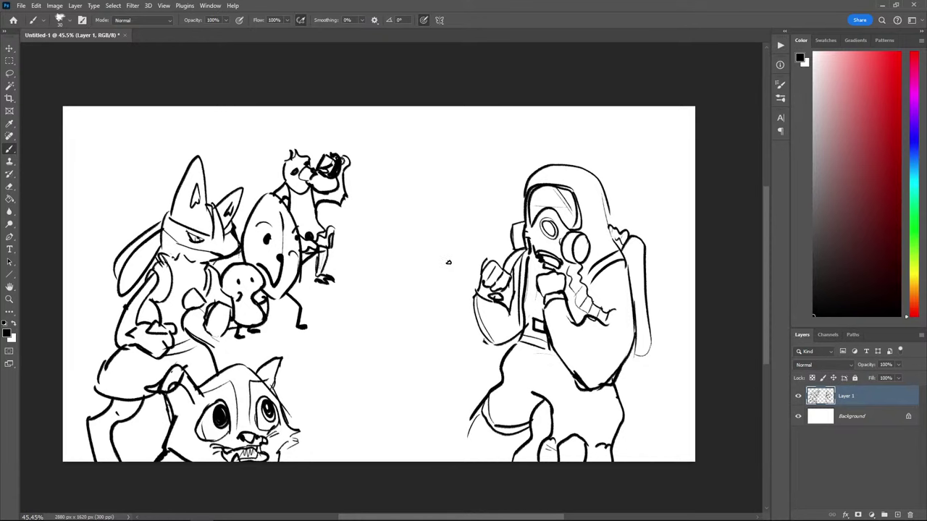
scroll(489, 297, "up", 1)
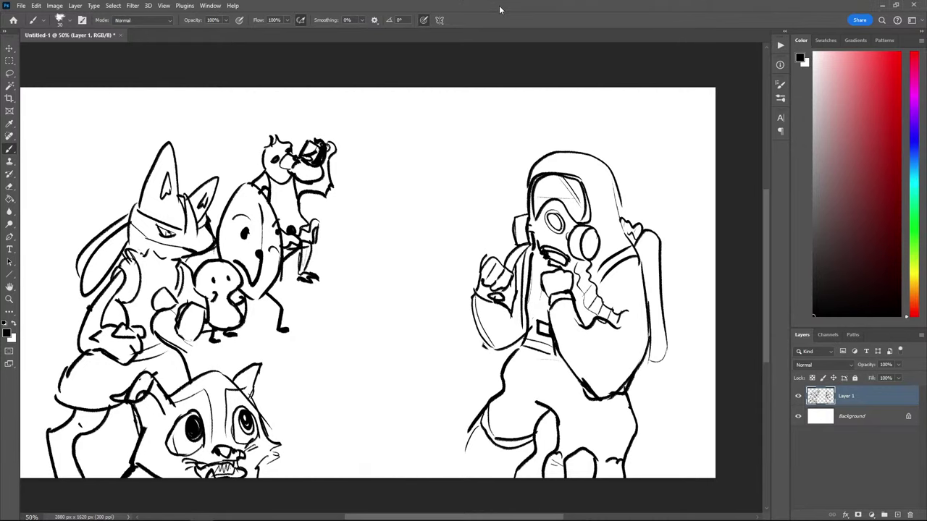
scroll(527, 94, "down", 1)
scroll(530, 112, "up", 1)
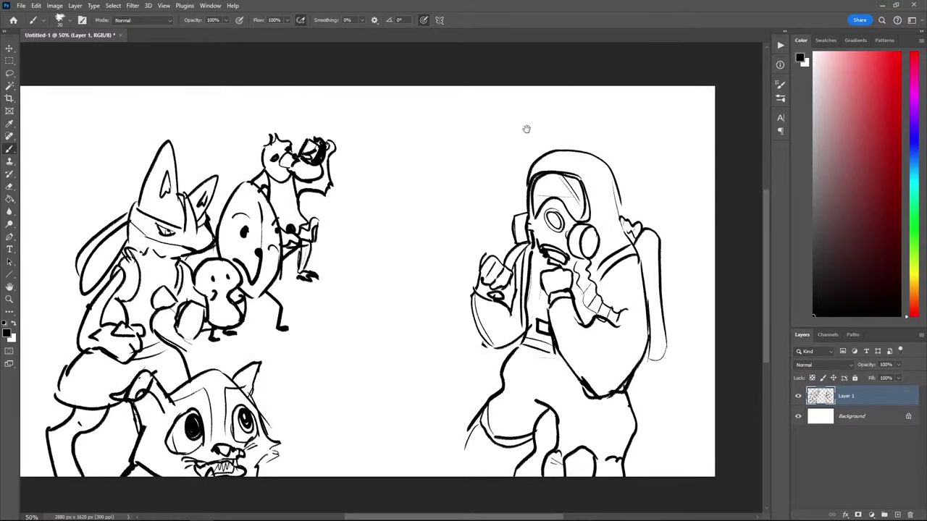
left_click_drag(492, 164, 494, 143)
scroll(485, 157, "down", 1)
left_click_drag(457, 176, 479, 186)
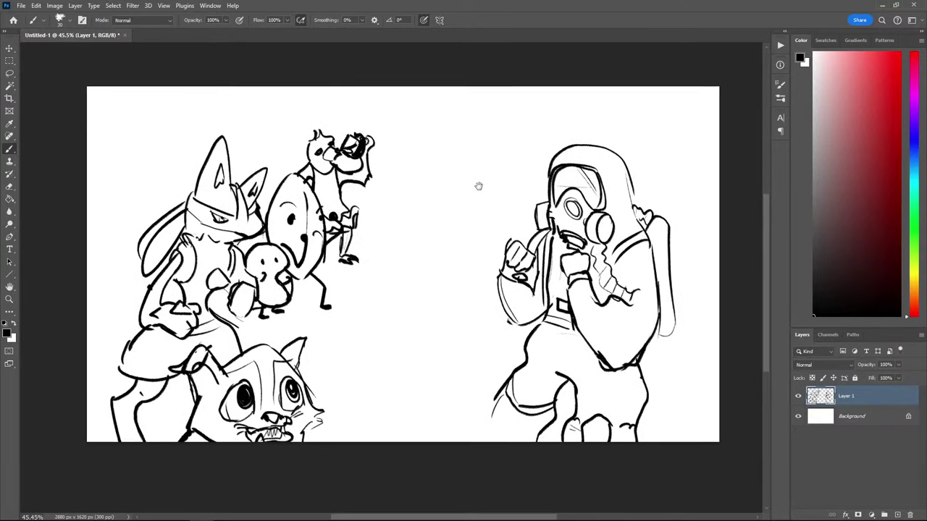
scroll(490, 192, "up", 1)
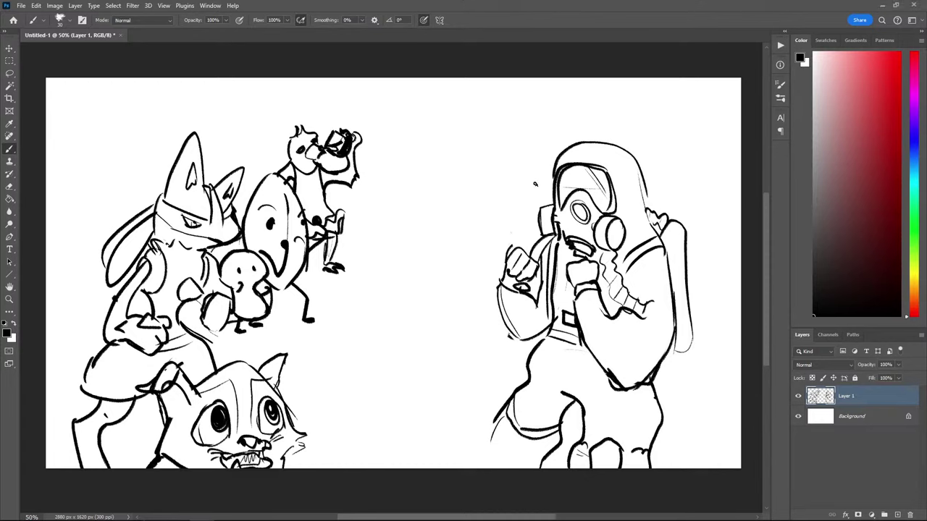
Draw a smaller hooded head with visor and gas-mask filters behind the large masked figure's raised fist
mouse_move(539, 194)
left_mouse_down()
mouse_move(509, 187)
mouse_move(486, 202)
mouse_move(491, 237)
mouse_move(498, 210)
mouse_move(493, 224)
mouse_move(510, 210)
mouse_move(503, 205)
mouse_move(520, 237)
mouse_move(490, 232)
left_mouse_up()
key("ctrl+z")
key("ctrl+z")
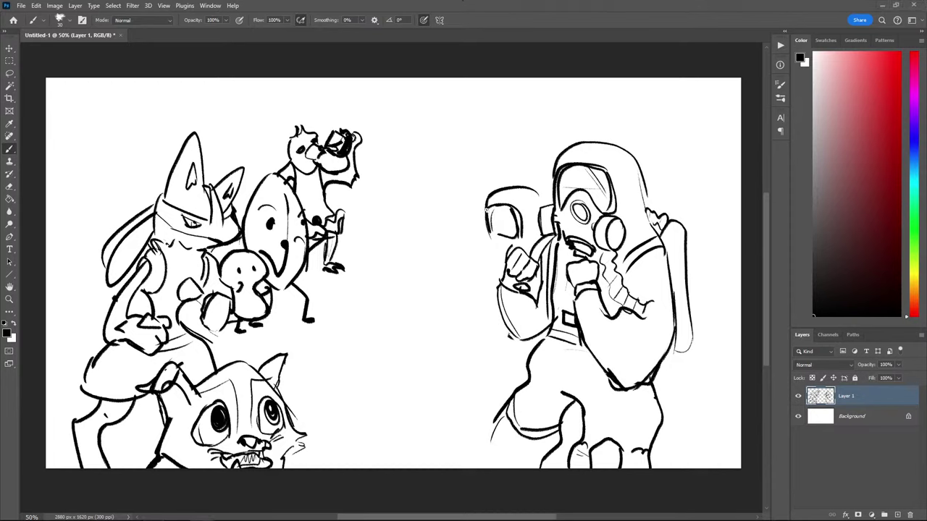
mouse_move(487, 209)
left_mouse_down()
mouse_move(493, 242)
mouse_move(490, 216)
mouse_move(509, 241)
mouse_move(525, 228)
mouse_move(504, 242)
left_mouse_up()
key("e")
key("b")
key("ctrl+z")
mouse_move(510, 234)
left_mouse_down()
mouse_move(491, 246)
mouse_move(529, 258)
left_mouse_up()
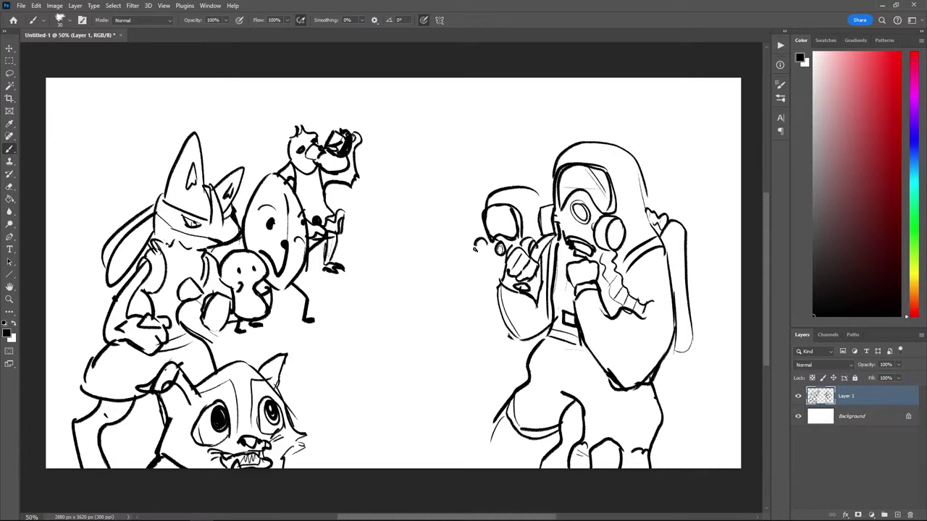
mouse_move(481, 237)
left_mouse_down()
mouse_move(484, 261)
mouse_move(501, 268)
left_mouse_up()
left_click_drag(536, 191, 541, 216)
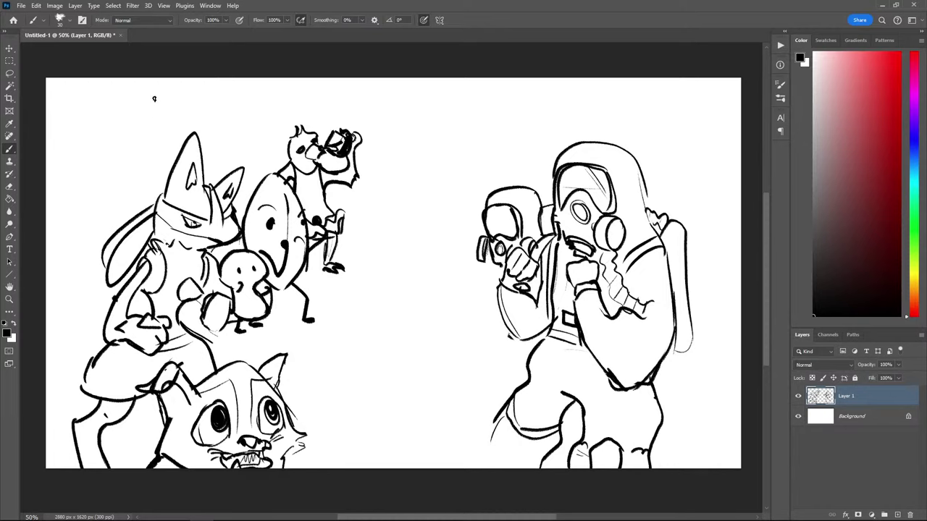
Draw a large blocky dinosaur head behind the wolf-like figure, with round eye, nostrils, wavy mouth and back of the neck
left_click_drag(259, 105, 128, 88)
key("ctrl+z")
mouse_move(229, 102)
left_mouse_down()
mouse_move(232, 150)
mouse_move(206, 157)
mouse_move(223, 176)
mouse_move(212, 183)
left_mouse_up()
mouse_move(131, 113)
left_mouse_down()
mouse_move(122, 127)
mouse_move(131, 113)
mouse_move(143, 135)
mouse_move(128, 145)
mouse_move(133, 129)
left_mouse_up()
mouse_move(178, 159)
left_mouse_down()
mouse_move(150, 154)
mouse_move(141, 163)
left_mouse_up()
mouse_move(200, 106)
left_mouse_down()
mouse_move(203, 118)
mouse_move(225, 116)
mouse_move(209, 91)
left_mouse_up()
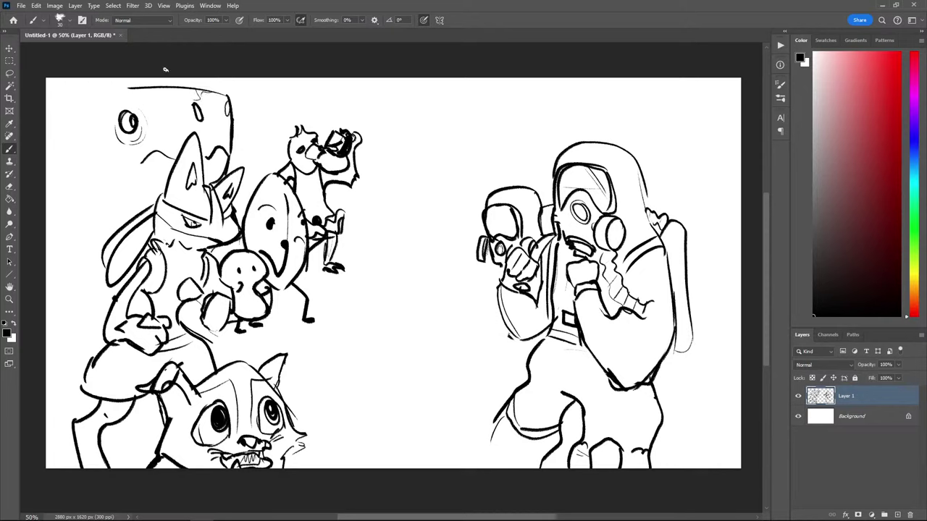
mouse_move(121, 88)
left_mouse_down()
mouse_move(90, 107)
mouse_move(73, 178)
left_mouse_up()
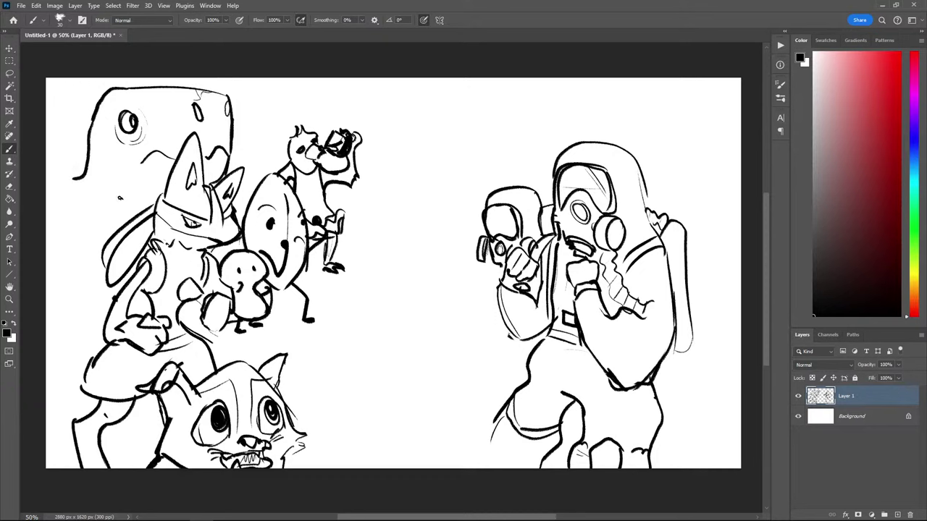
Draw the dinosaur's back, small clawed arm, leg and clawed foot behind the wolf-like figure, and hatch the shadow beside the leg
mouse_move(113, 215)
left_mouse_down()
mouse_move(128, 215)
mouse_move(124, 206)
mouse_move(103, 214)
mouse_move(122, 203)
mouse_move(125, 214)
left_mouse_up()
key("ctrl+z")
mouse_move(112, 219)
left_mouse_down()
mouse_move(107, 236)
mouse_move(131, 221)
mouse_move(97, 244)
left_mouse_up()
key("ctrl+z")
left_click_drag(77, 177, 46, 197)
left_click_drag(65, 246, 71, 277)
key("ctrl+z")
mouse_move(75, 243)
left_mouse_down()
mouse_move(55, 282)
mouse_move(69, 293)
mouse_move(94, 274)
mouse_move(87, 313)
left_mouse_up()
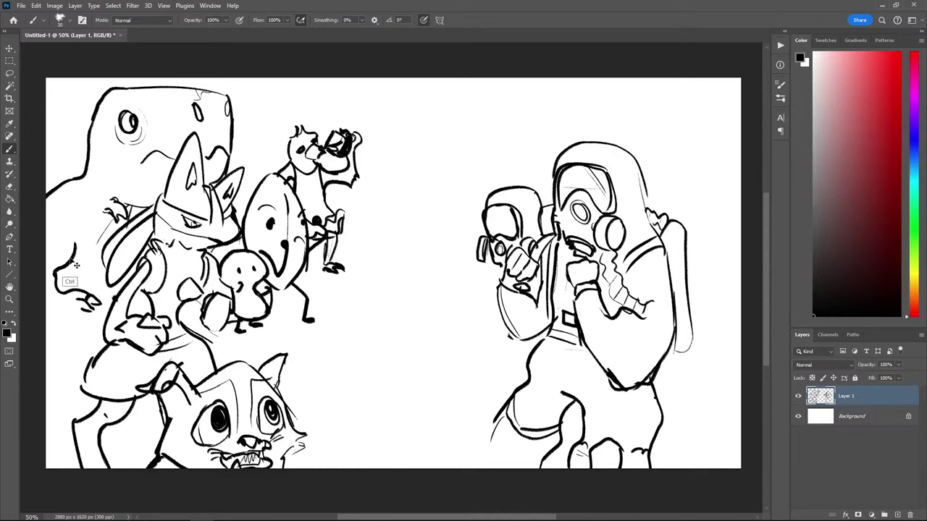
key("ctrl+z")
key("ctrl+z")
left_click_drag(89, 311, 46, 312)
mouse_move(65, 282)
left_mouse_down()
mouse_move(108, 253)
mouse_move(98, 293)
mouse_move(94, 276)
mouse_move(71, 284)
left_mouse_up()
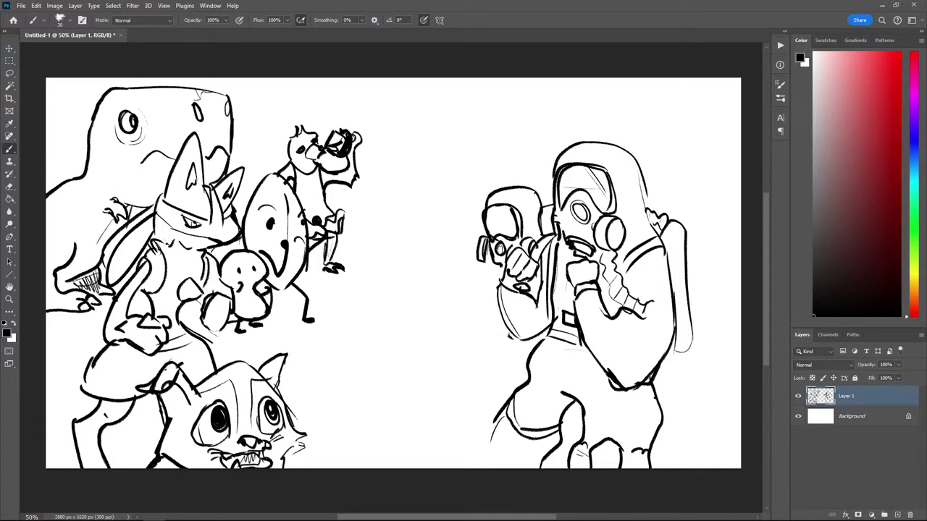
Draw a raised shovel with a notched edge and the hand gripping it beside the smaller masked head
mouse_move(468, 232)
left_mouse_down()
mouse_move(480, 251)
mouse_move(457, 218)
mouse_move(438, 228)
mouse_move(444, 234)
mouse_move(464, 196)
mouse_move(475, 204)
mouse_move(464, 191)
left_mouse_up()
key("ctrl+z")
mouse_move(461, 189)
left_mouse_down()
mouse_move(481, 203)
mouse_move(463, 179)
mouse_move(485, 161)
mouse_move(491, 178)
mouse_move(481, 202)
left_mouse_up()
left_click_drag(484, 168, 473, 187)
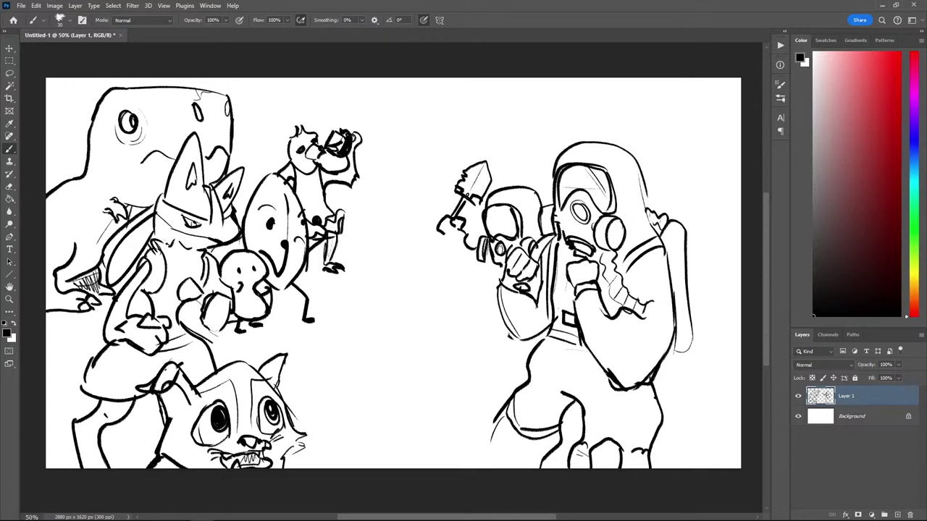
Draw the smaller masked figure's raised arm from the shovel grip down to the elbow, and clean up the hand
mouse_move(445, 234)
left_mouse_down()
mouse_move(488, 303)
mouse_move(455, 269)
mouse_move(481, 291)
left_mouse_up()
mouse_move(466, 240)
left_mouse_down()
mouse_move(475, 283)
mouse_move(457, 246)
mouse_move(452, 269)
left_mouse_up()
key("e")
key("b")
mouse_move(454, 245)
left_mouse_down()
mouse_move(454, 270)
mouse_move(485, 294)
left_mouse_up()
left_click_drag(560, 226, 564, 231)
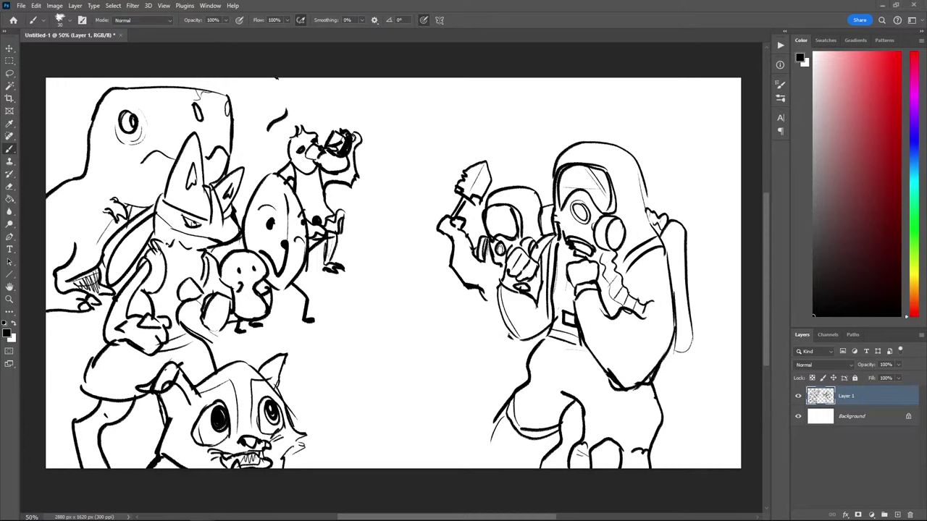
Try a long-necked snake-like figure between the dinosaur head and the beaked figure
mouse_move(265, 129)
left_mouse_down()
mouse_move(282, 117)
mouse_move(285, 128)
mouse_move(278, 104)
mouse_move(242, 96)
mouse_move(226, 116)
mouse_move(266, 171)
mouse_move(254, 180)
left_mouse_up()
left_click_drag(235, 107, 238, 109)
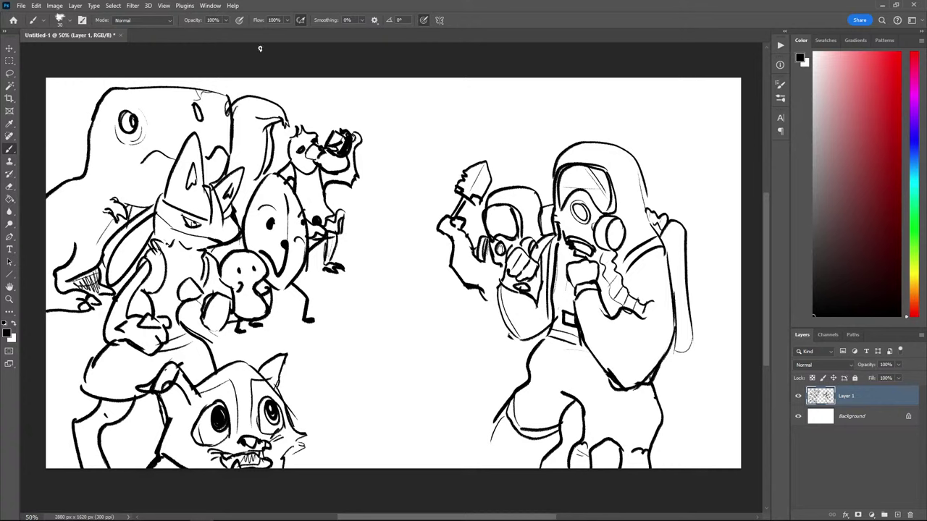
left_click_drag(252, 105, 254, 105)
mouse_move(260, 118)
left_mouse_down()
mouse_move(247, 121)
mouse_move(285, 109)
left_mouse_up()
left_click_drag(264, 172, 236, 223)
key("ctrl+z")
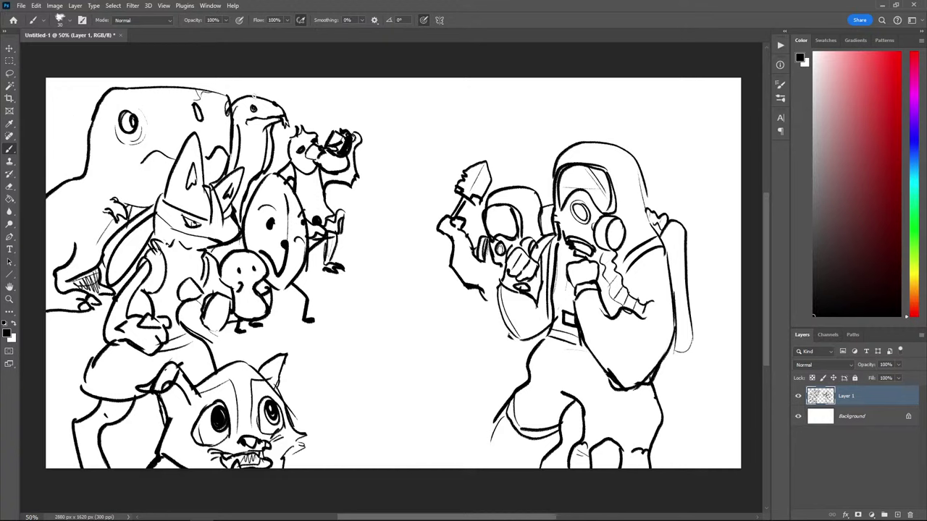
Lasso the long-necked figure beside the dinosaur head, delete it and clear the selection
key("l")
mouse_move(239, 214)
left_mouse_down()
mouse_move(289, 157)
mouse_move(271, 88)
mouse_move(239, 123)
mouse_move(234, 174)
mouse_move(244, 177)
left_mouse_up()
key("Delete")
key("b")
key("l")
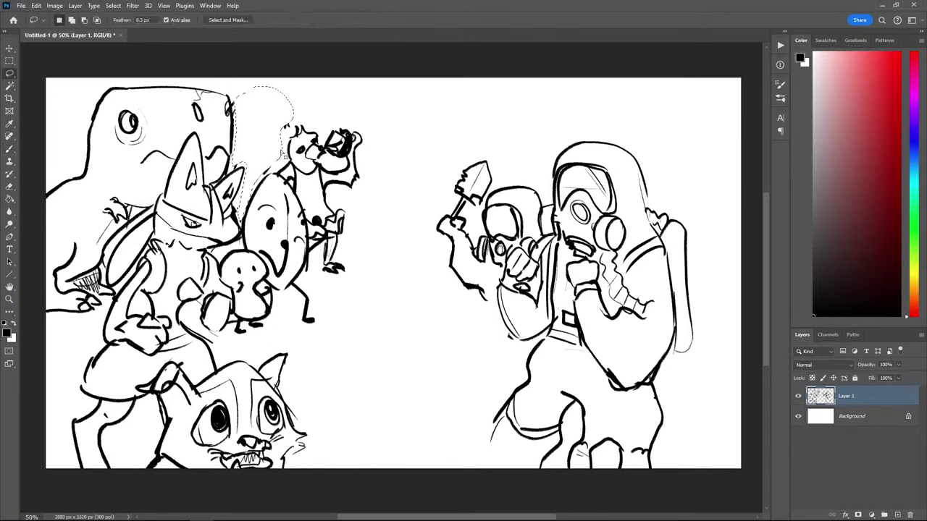
left_click(251, 186)
key("b")
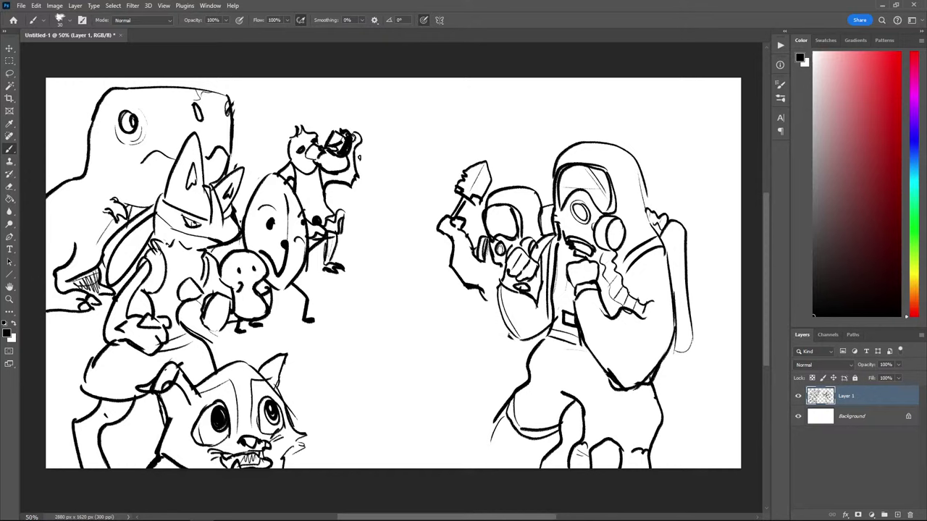
Draw a snake-like head with open fanged jaws behind the beaked figure's raised dark object
left_click_drag(359, 158, 382, 105)
key("ctrl+z")
mouse_move(360, 155)
left_mouse_down()
mouse_move(377, 118)
mouse_move(383, 130)
mouse_move(390, 108)
mouse_move(389, 116)
mouse_move(367, 104)
mouse_move(381, 110)
mouse_move(384, 99)
mouse_move(362, 154)
left_mouse_up()
key("ctrl+z")
key("ctrl+z")
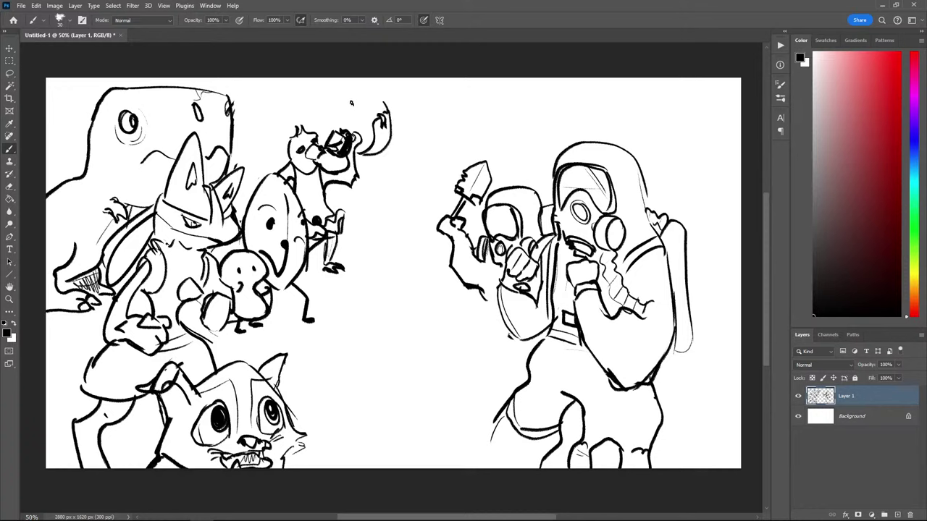
key("ctrl+z")
left_click_drag(381, 119, 372, 152)
left_click_drag(354, 101, 335, 132)
mouse_move(358, 99)
left_mouse_down()
mouse_move(384, 106)
mouse_move(357, 116)
mouse_move(366, 110)
left_mouse_up()
Draw the snake-like figure's curved body and base behind the beaked figure, and hatch the back of its head
mouse_move(357, 153)
left_mouse_down()
mouse_move(366, 191)
mouse_move(362, 233)
mouse_move(353, 232)
left_mouse_up()
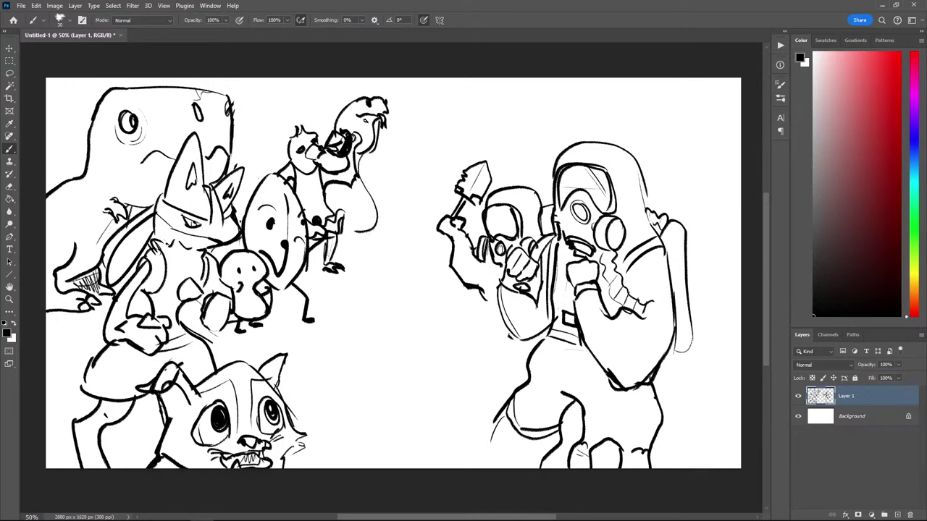
mouse_move(351, 183)
left_mouse_down()
mouse_move(359, 203)
mouse_move(337, 217)
mouse_move(327, 209)
left_mouse_up()
mouse_move(377, 225)
left_mouse_down()
mouse_move(346, 240)
mouse_move(358, 262)
left_mouse_up()
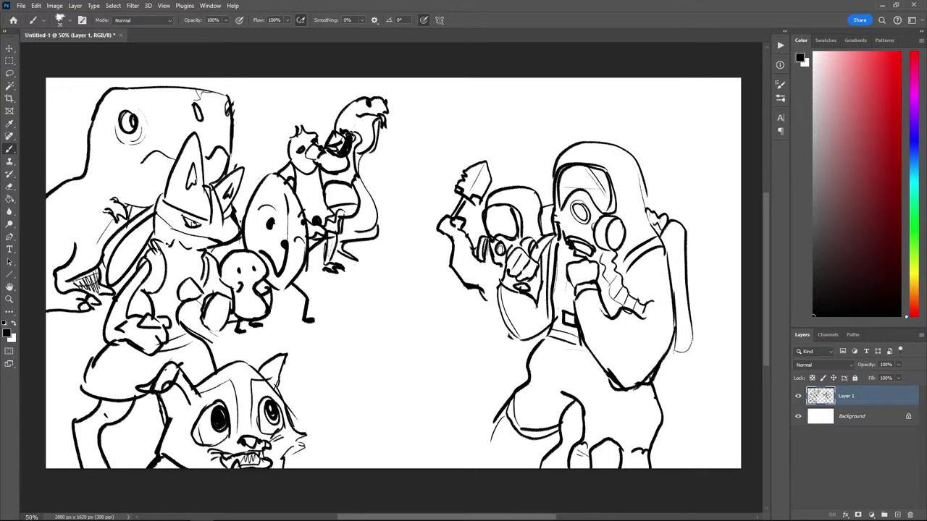
mouse_move(353, 131)
left_mouse_down()
mouse_move(337, 101)
mouse_move(337, 128)
left_mouse_up()
scroll(627, 291, "down", 4)
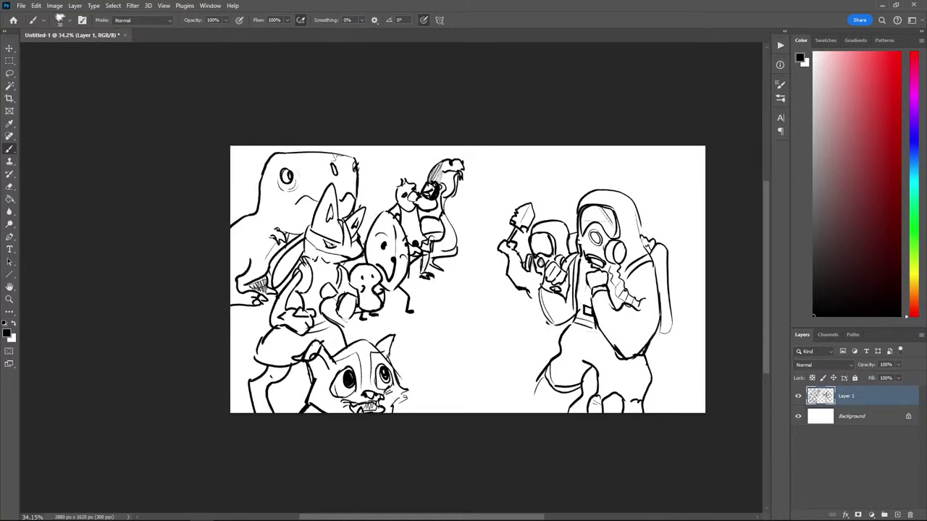
scroll(623, 289, "up", 7)
scroll(615, 293, "down", 4)
scroll(590, 293, "up", 1)
scroll(553, 299, "down", 1)
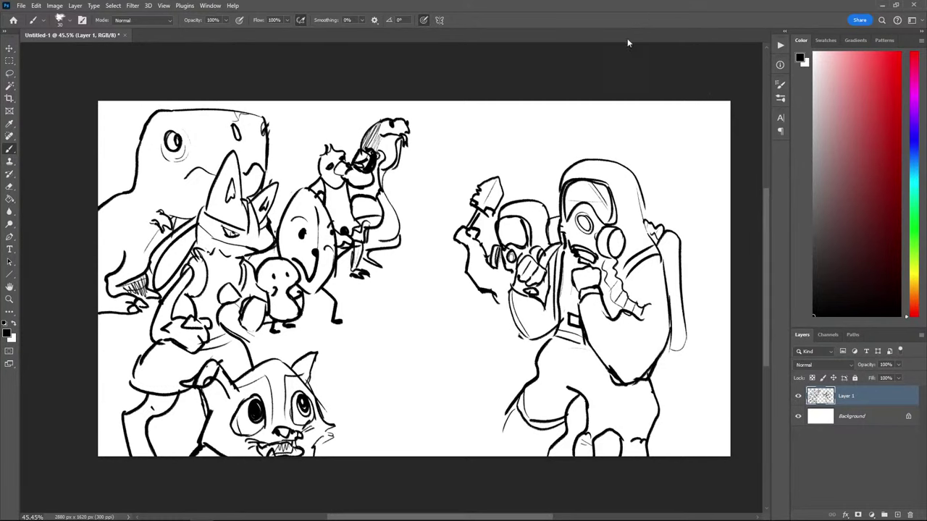
left_click_drag(623, 223, 581, 193)
scroll(572, 223, "up", 3)
scroll(565, 243, "down", 1)
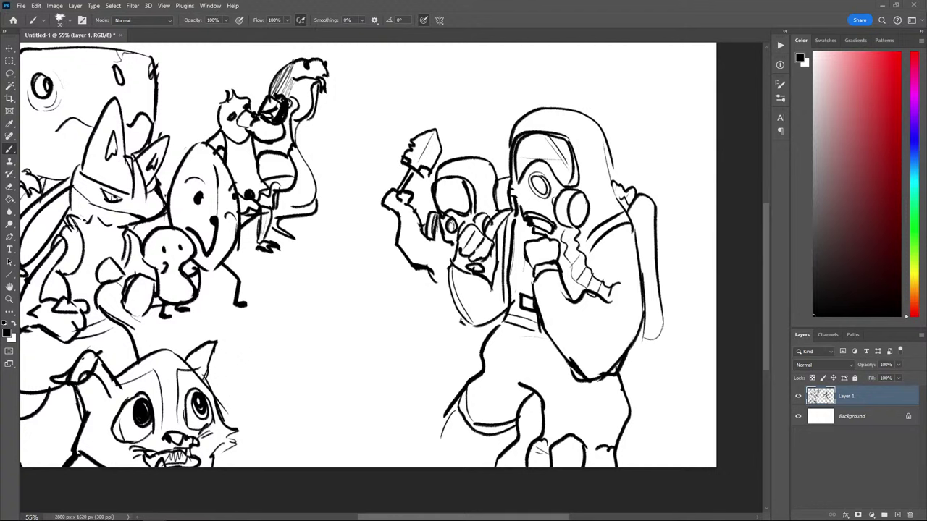
Draw the smaller masked figure's torso side, baggy trouser leg and boot beside the large masked figure
mouse_move(440, 283)
left_mouse_down()
mouse_move(399, 225)
mouse_move(394, 262)
mouse_move(374, 265)
left_mouse_up()
mouse_move(370, 290)
left_mouse_down()
mouse_move(368, 309)
mouse_move(391, 312)
mouse_move(411, 297)
mouse_move(437, 320)
mouse_move(384, 325)
mouse_move(378, 342)
left_mouse_up()
key("ctrl+z")
mouse_move(365, 303)
left_mouse_down()
mouse_move(363, 332)
mouse_move(334, 358)
mouse_move(377, 362)
mouse_move(350, 362)
mouse_move(378, 348)
mouse_move(378, 337)
left_mouse_up()
key("ctrl+minus")
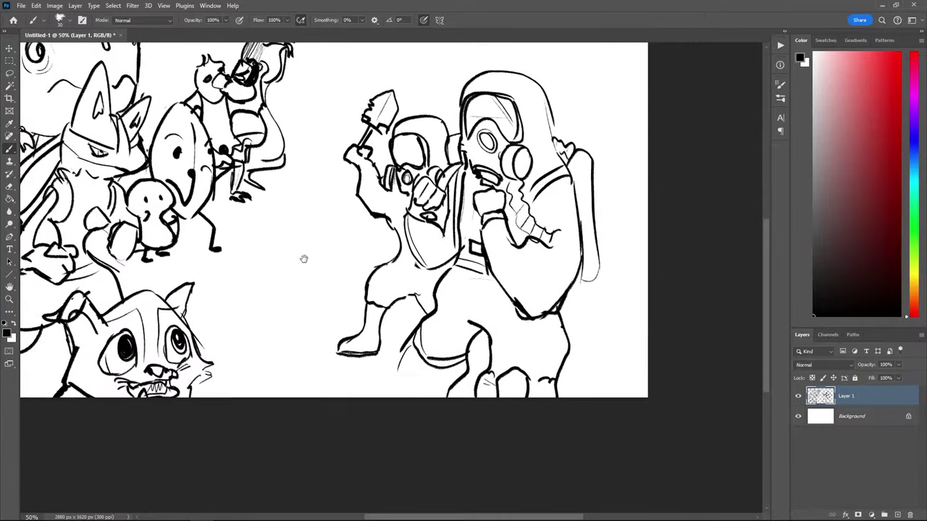
left_click_drag(278, 197, 213, 248)
key("ctrl+minus")
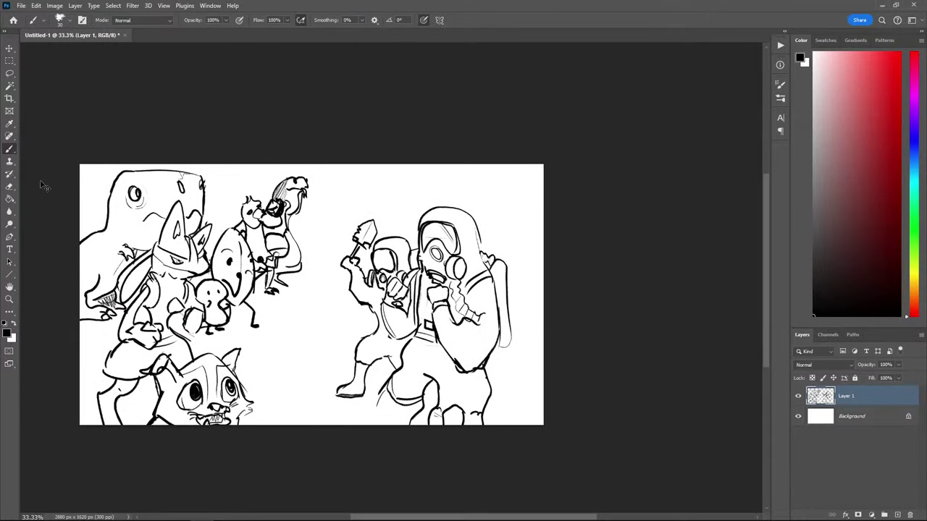
key("ctrl+plus")
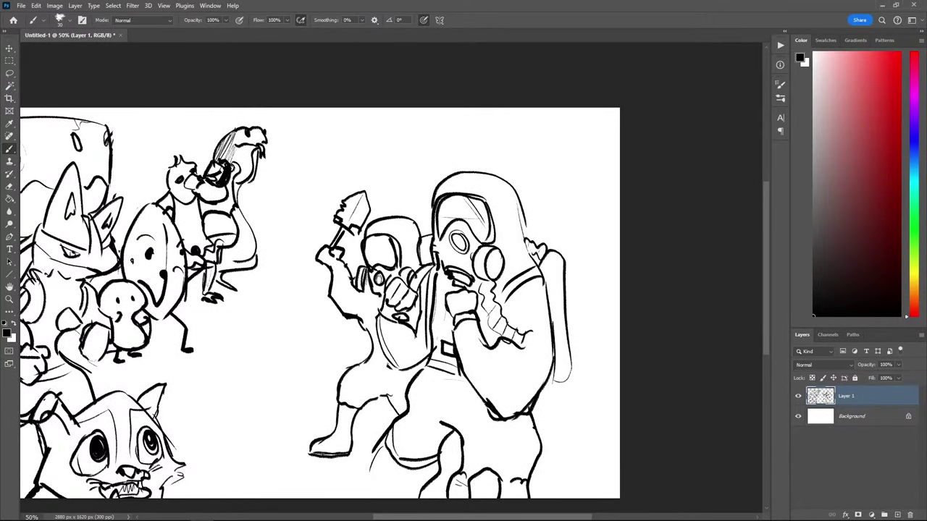
left_click_drag(112, 247, 197, 192)
left_click_drag(52, 223, 141, 204)
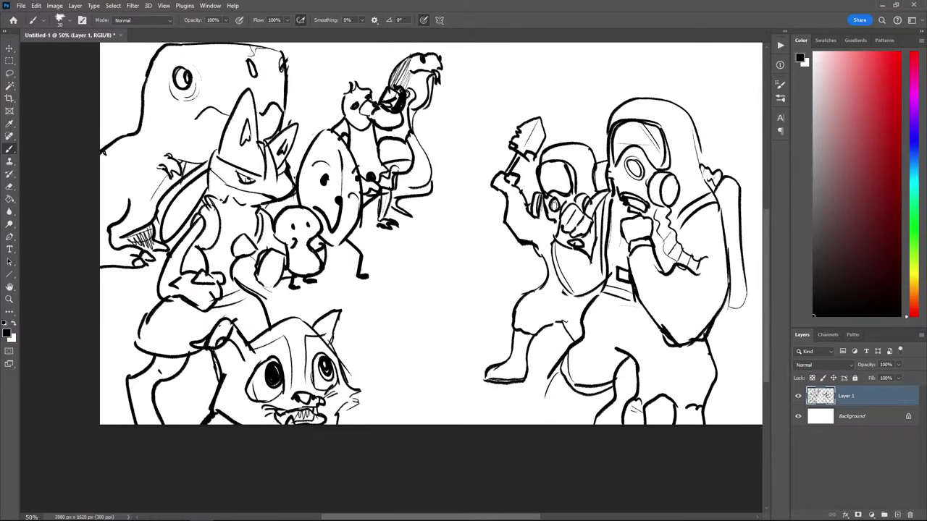
left_click_drag(274, 208, 172, 230)
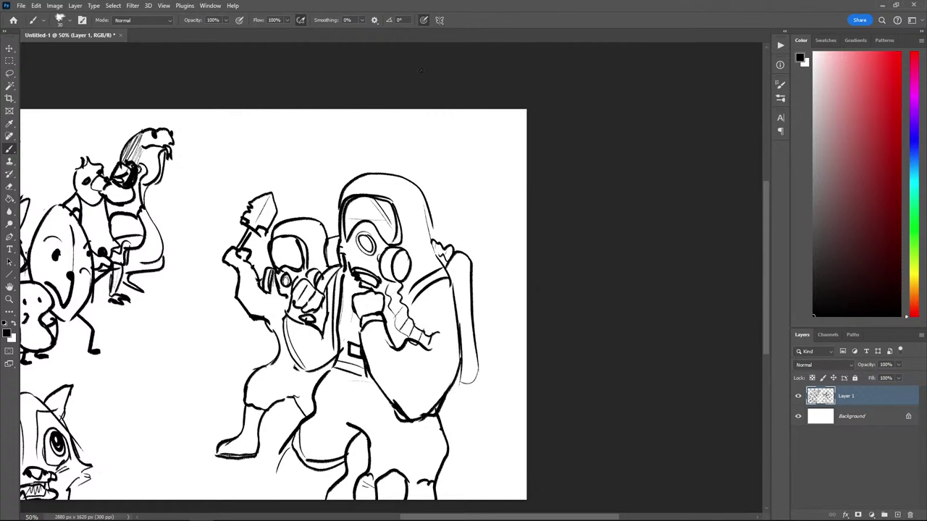
left_click_drag(399, 237, 490, 178)
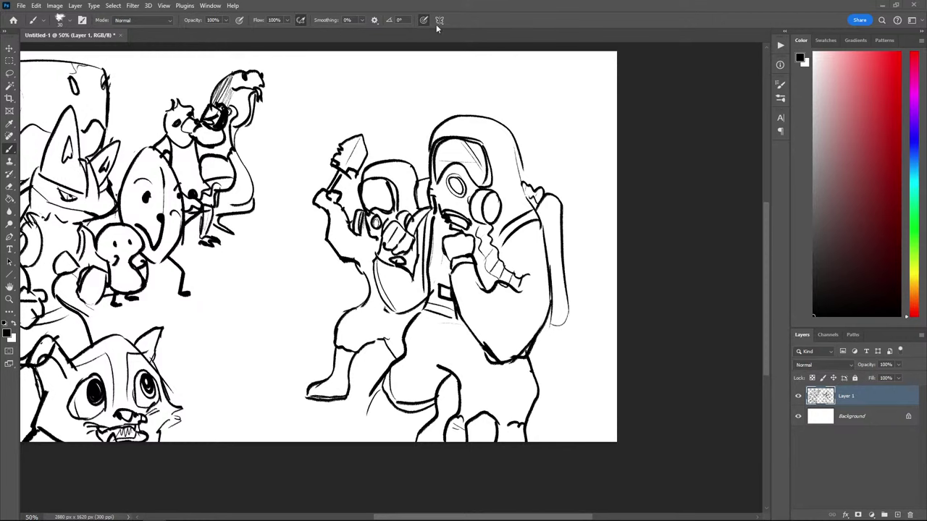
scroll(427, 266, "down", 2)
scroll(427, 267, "up", 1)
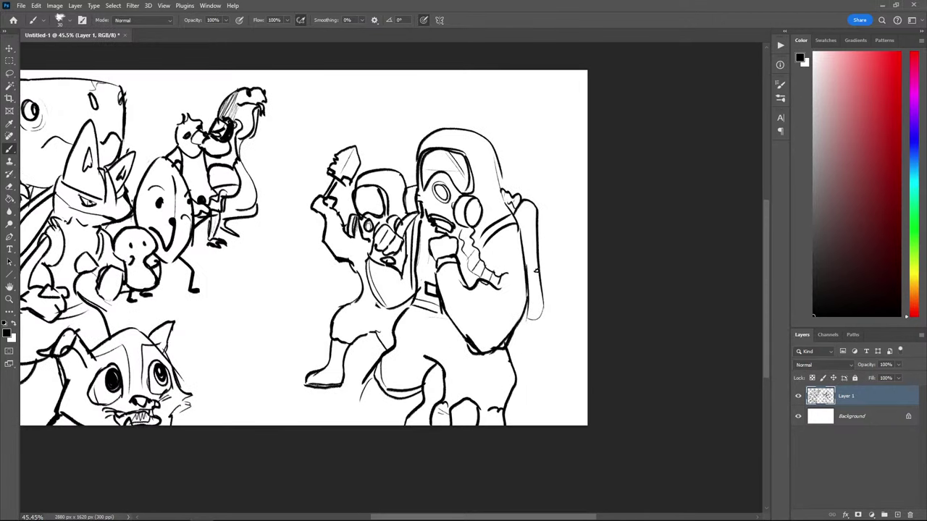
scroll(519, 139, "up", 1)
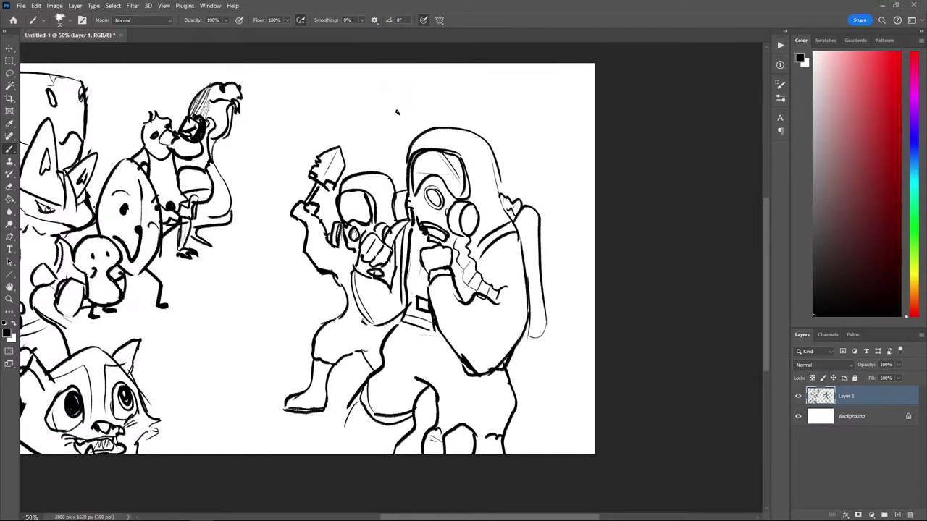
Draw a wolf head's teeth, mouth line, eye and ear strokes above the large masked figure's hood
mouse_move(378, 113)
left_mouse_down()
mouse_move(389, 125)
mouse_move(401, 115)
mouse_move(373, 112)
mouse_move(394, 123)
left_mouse_up()
key("ctrl+z")
mouse_move(378, 123)
left_mouse_down()
mouse_move(397, 127)
mouse_move(424, 108)
left_mouse_up()
key("ctrl+z")
key("ctrl+z")
left_click_drag(375, 124, 435, 110)
key("ctrl+z")
left_click_drag(377, 128, 426, 107)
mouse_move(385, 130)
left_mouse_down()
mouse_move(383, 139)
mouse_move(416, 121)
mouse_move(394, 146)
left_mouse_up()
key("ctrl+z")
mouse_move(448, 122)
left_mouse_down()
mouse_move(473, 103)
mouse_move(474, 88)
mouse_move(435, 103)
mouse_move(434, 89)
mouse_move(428, 96)
left_mouse_up()
key("ctrl+z")
left_click_drag(420, 64, 417, 75)
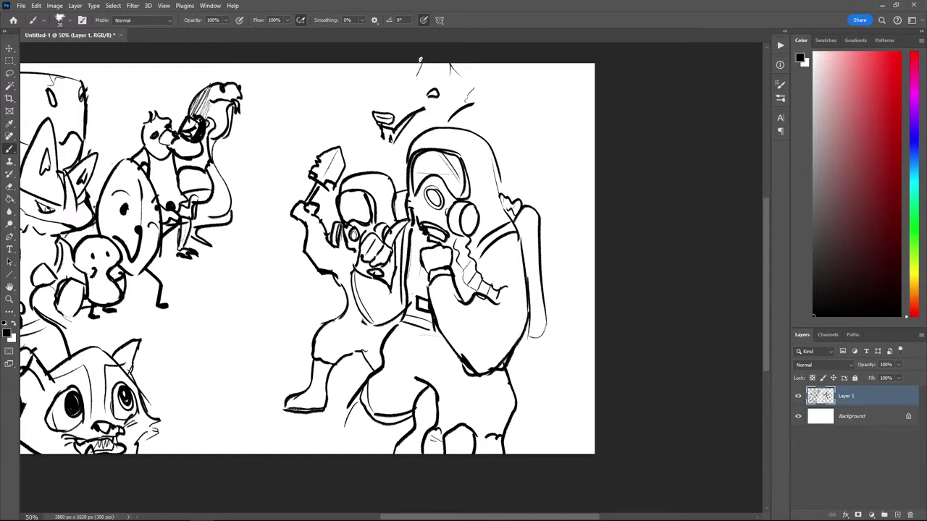
Draw the wolf's lowered hood, arched back and shoulder behind the large masked figure, and complete its snout and jaw outline
mouse_move(469, 106)
left_mouse_down()
mouse_move(482, 133)
mouse_move(456, 126)
mouse_move(511, 113)
mouse_move(566, 160)
mouse_move(594, 207)
left_mouse_up()
left_click_drag(559, 167, 543, 219)
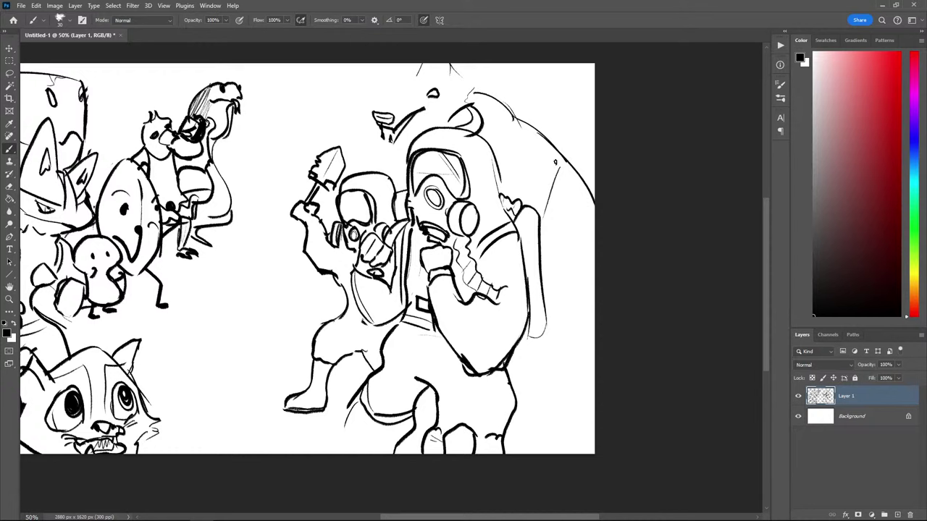
key("ctrl+z")
mouse_move(572, 170)
left_mouse_down()
mouse_move(560, 236)
mouse_move(543, 168)
mouse_move(525, 153)
mouse_move(508, 201)
left_mouse_up()
key("ctrl+z")
left_click_drag(510, 196, 528, 152)
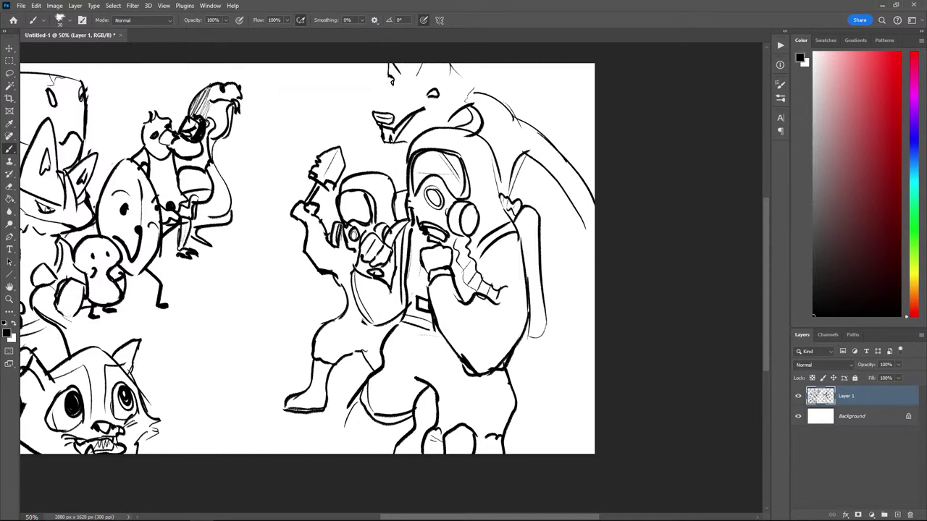
left_click_drag(381, 88, 386, 110)
left_click_drag(413, 141, 464, 90)
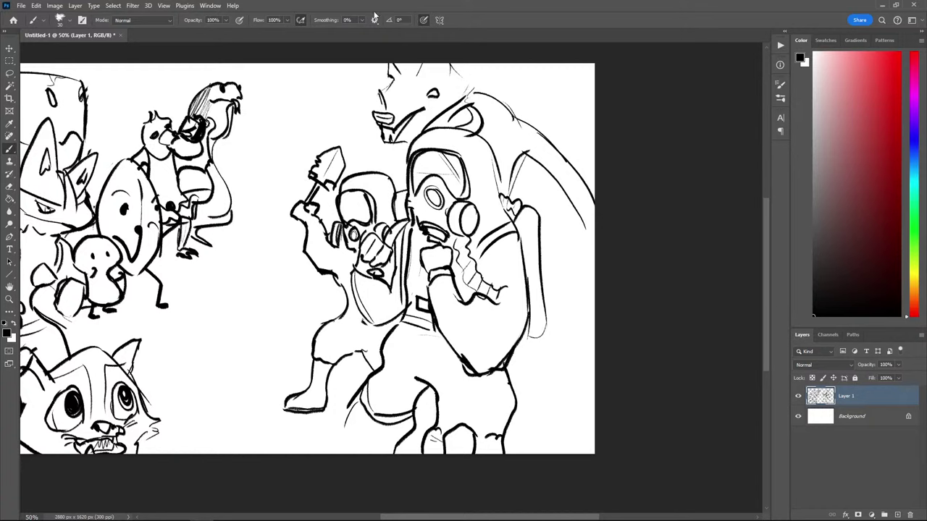
Lasso and delete the wolf's eye, clear the selection, and draw two smaller eyes on the face
key("l")
mouse_move(418, 100)
left_mouse_down()
mouse_move(442, 107)
mouse_move(419, 100)
left_mouse_up()
key("Delete")
key("ctrl+d")
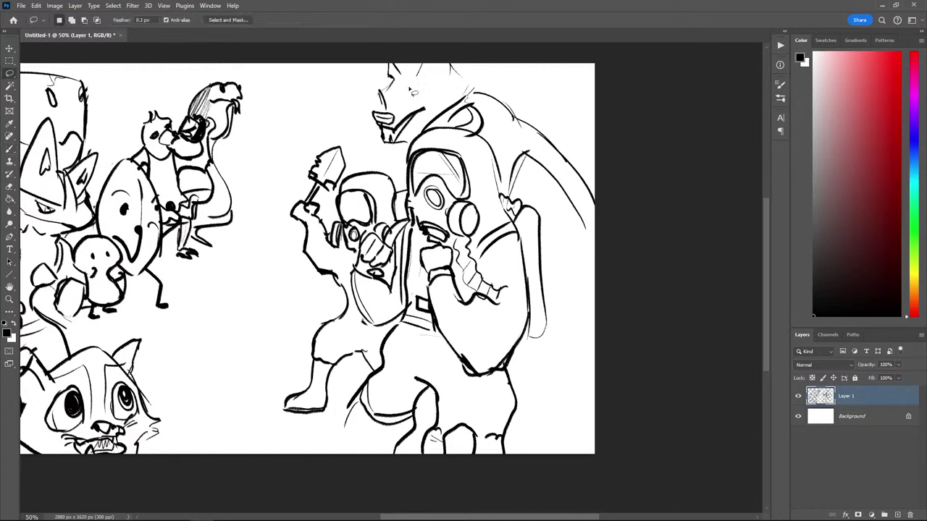
key("b")
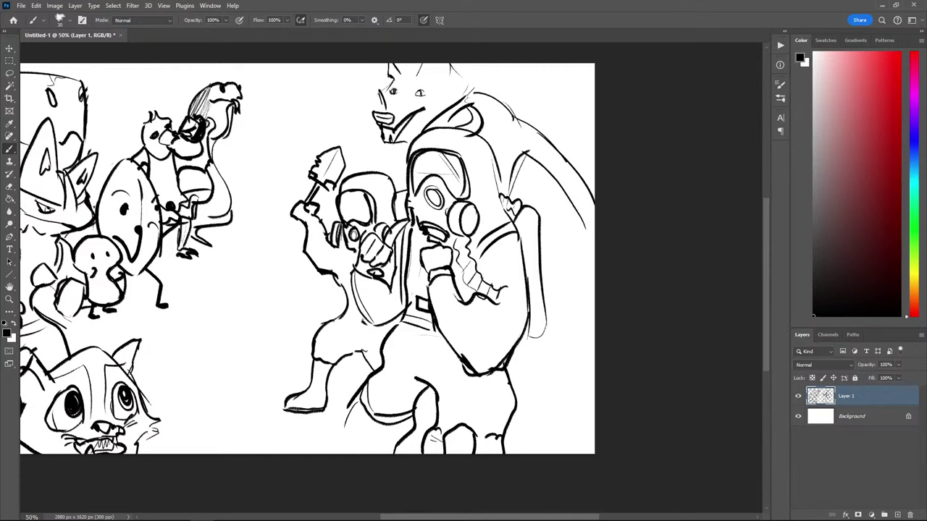
Draw the wolf's raised hand with a curved sickle behind the shovel, and its lowered arm and clawed hand beside the large masked figure
left_click_drag(384, 149, 391, 177)
mouse_move(369, 168)
left_mouse_down()
mouse_move(359, 151)
mouse_move(346, 163)
mouse_move(356, 172)
mouse_move(339, 151)
mouse_move(326, 152)
left_mouse_up()
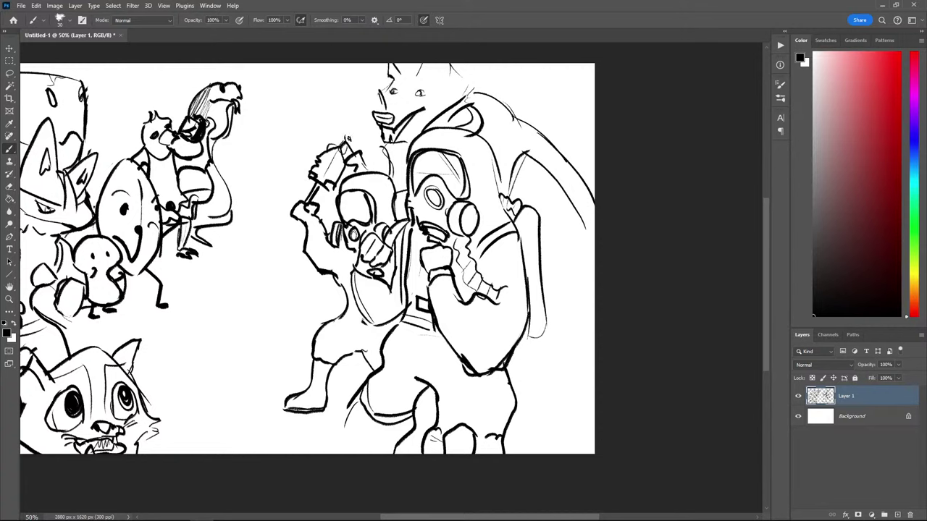
mouse_move(351, 136)
left_mouse_down()
mouse_move(317, 92)
mouse_move(283, 130)
left_mouse_up()
key("ctrl+z")
mouse_move(351, 141)
left_mouse_down()
mouse_move(348, 92)
mouse_move(300, 102)
mouse_move(290, 154)
mouse_move(286, 140)
mouse_move(296, 152)
mouse_move(322, 104)
mouse_move(351, 119)
left_mouse_up()
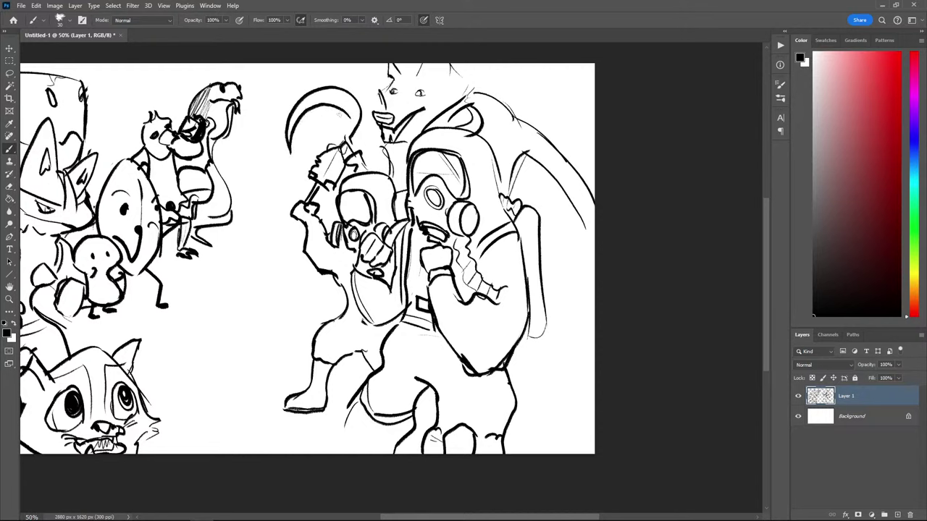
key("ctrl+z")
key("ctrl+z")
mouse_move(291, 154)
left_mouse_down()
mouse_move(305, 159)
mouse_move(327, 97)
mouse_move(345, 112)
mouse_move(294, 136)
mouse_move(347, 120)
mouse_move(325, 140)
left_mouse_up()
key("ctrl+z")
key("ctrl+z")
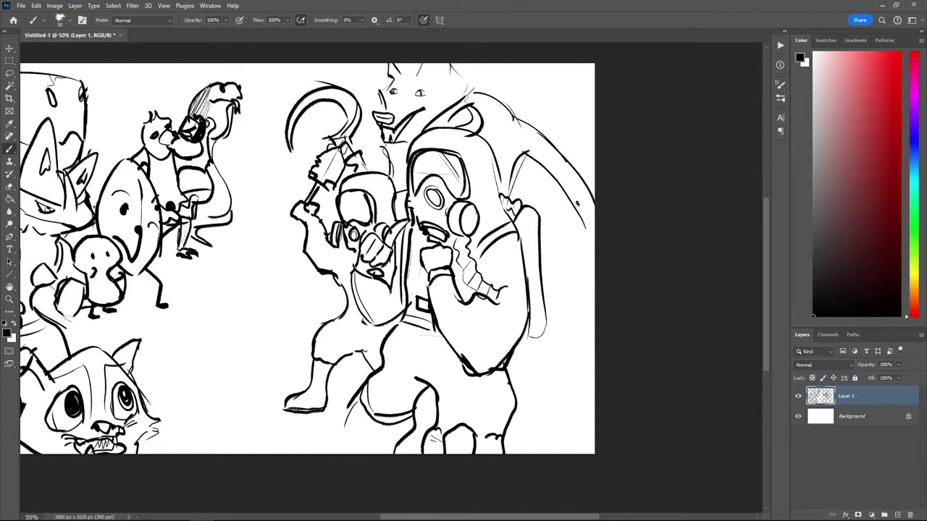
mouse_move(581, 168)
left_mouse_down()
mouse_move(566, 313)
mouse_move(539, 303)
mouse_move(565, 338)
mouse_move(552, 370)
mouse_move(531, 373)
mouse_move(543, 373)
mouse_move(542, 326)
mouse_move(534, 356)
mouse_move(560, 354)
mouse_move(548, 335)
mouse_move(594, 304)
left_mouse_up()
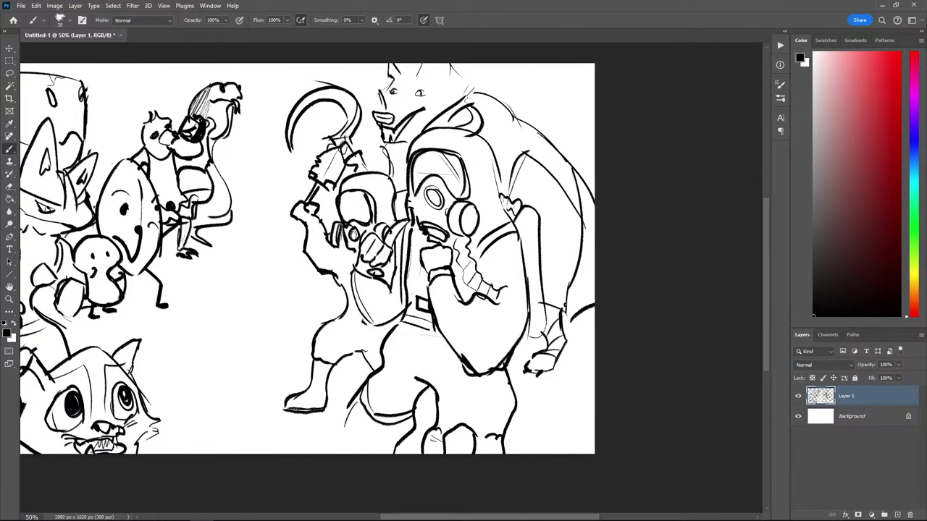
Free-transform the sketch layer, scaling it slightly down so the drawing sits just inside the canvas edges
key("ctrl+minus")
key("ctrl+minus")
key("l")
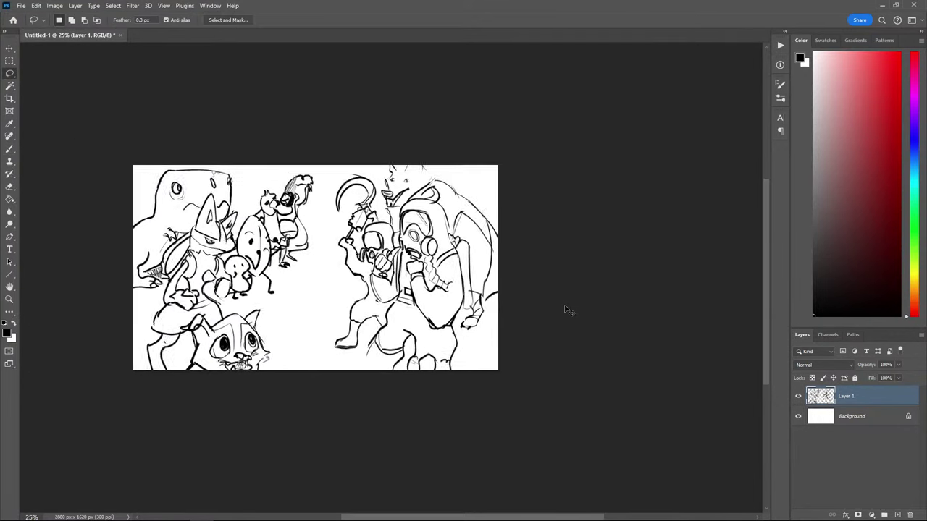
key("ctrl+plus")
mouse_move(300, 374)
left_mouse_down()
mouse_move(310, 292)
mouse_move(307, 173)
mouse_move(397, 70)
left_mouse_up()
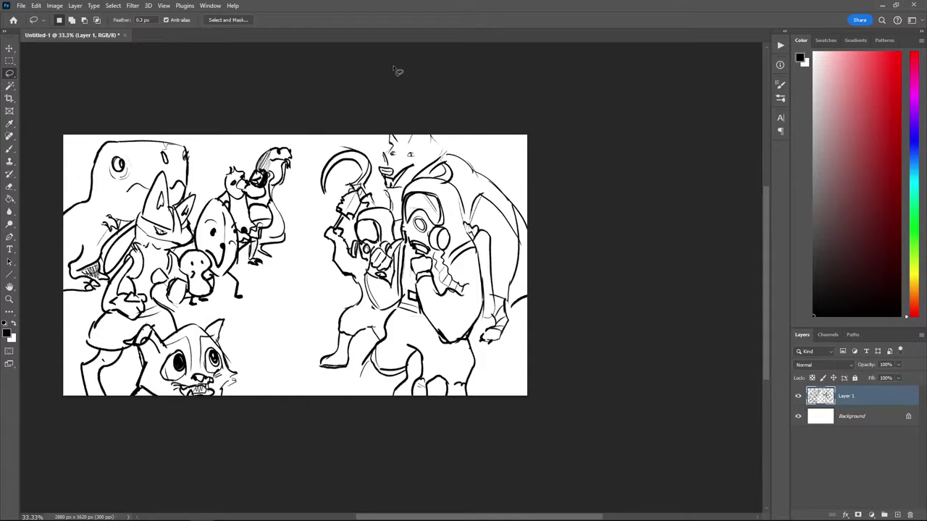
key("ctrl+t")
left_click(411, 196)
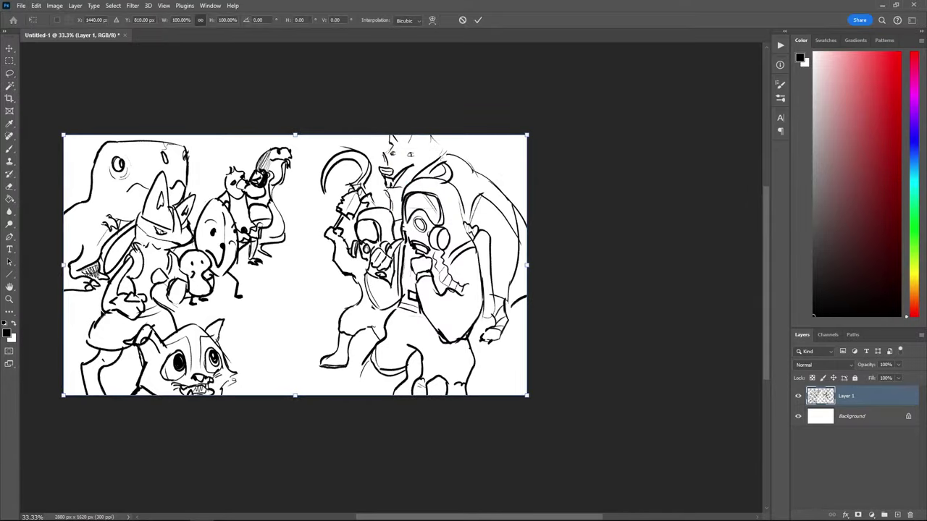
mouse_move(526, 396)
left_mouse_down()
mouse_move(546, 400)
mouse_move(530, 391)
mouse_move(534, 399)
left_mouse_up()
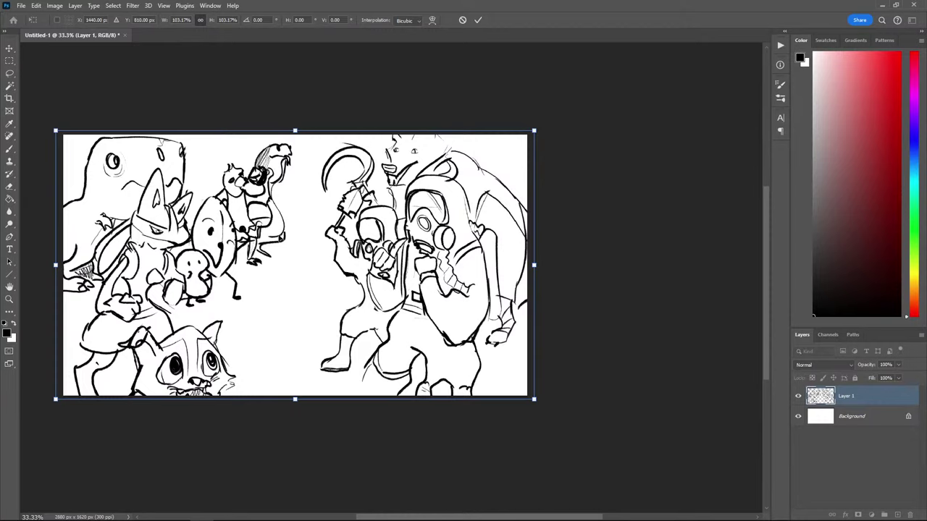
mouse_move(56, 131)
left_mouse_down()
mouse_move(71, 142)
mouse_move(65, 136)
left_mouse_up()
key("Return")
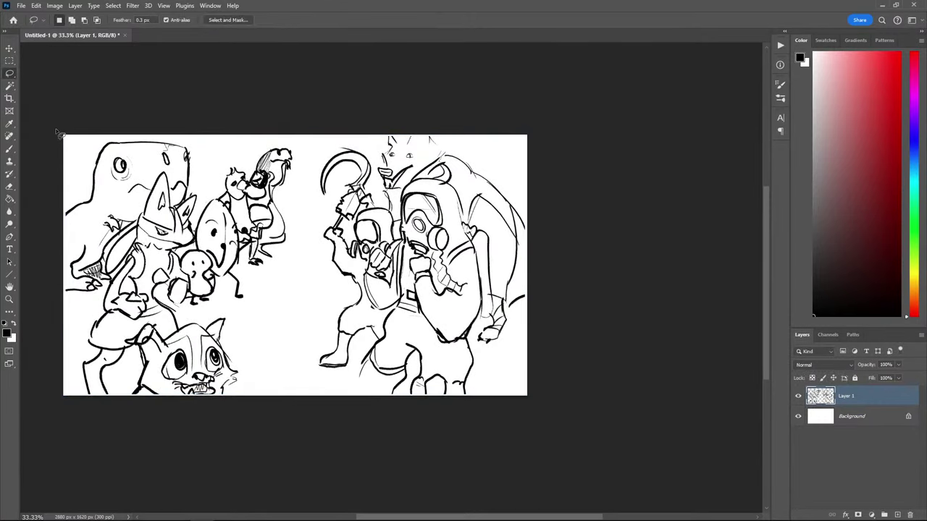
key("b")
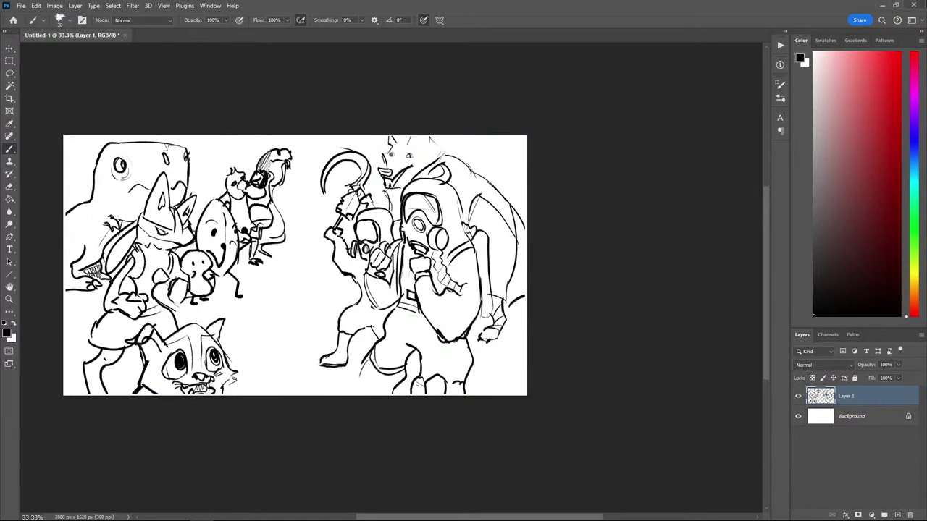
Save the document as the Photoshop file "Death x fortnite" in the Creative > Animations folder, keeping Maximize Compatibility on
left_click_drag(495, 399, 557, 394)
scroll(353, 279, "up", 3)
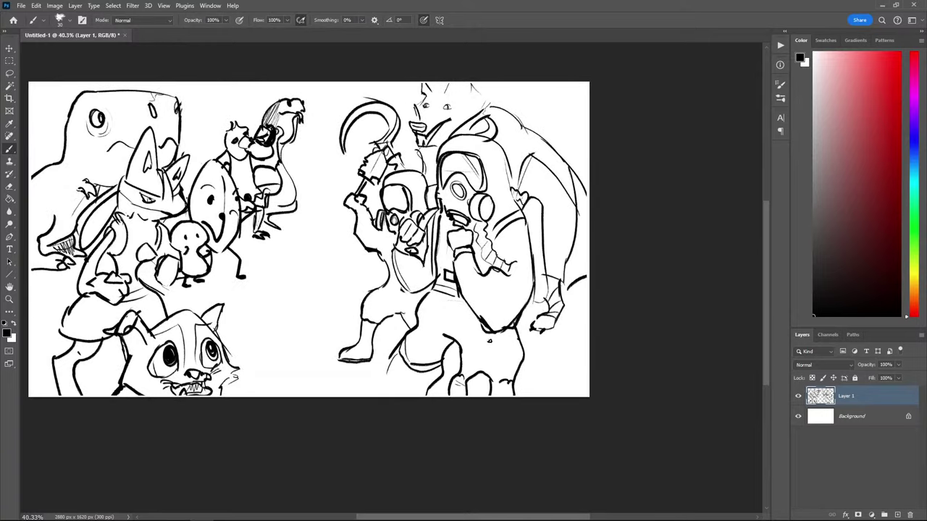
key("v")
left_click_drag(413, 265, 415, 265)
key("ctrl+s")
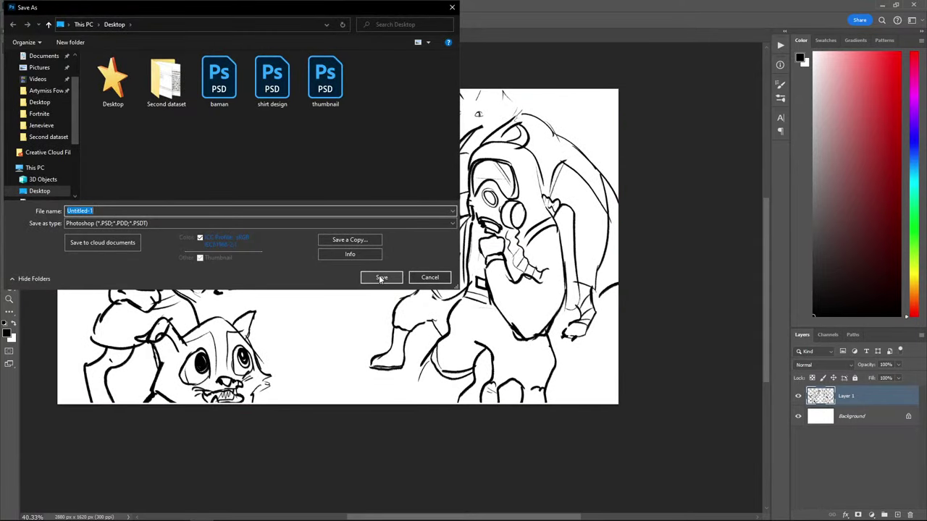
double_click(115, 81)
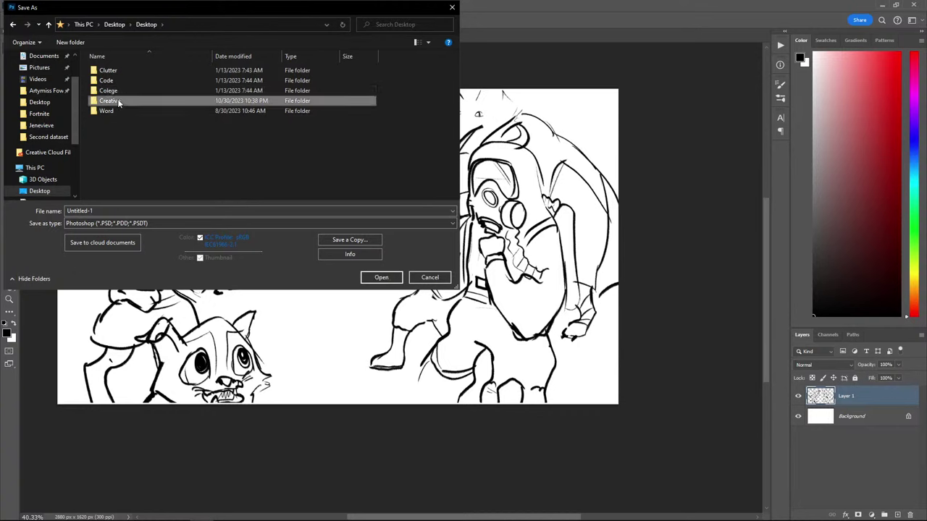
double_click(119, 94)
double_click(116, 101)
left_click(105, 210)
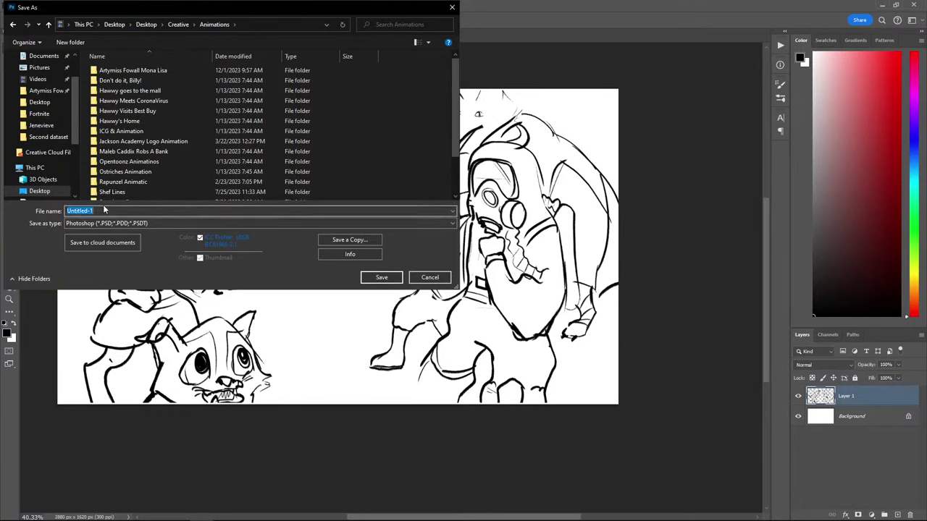
type("Death x fortni")
key("Return")
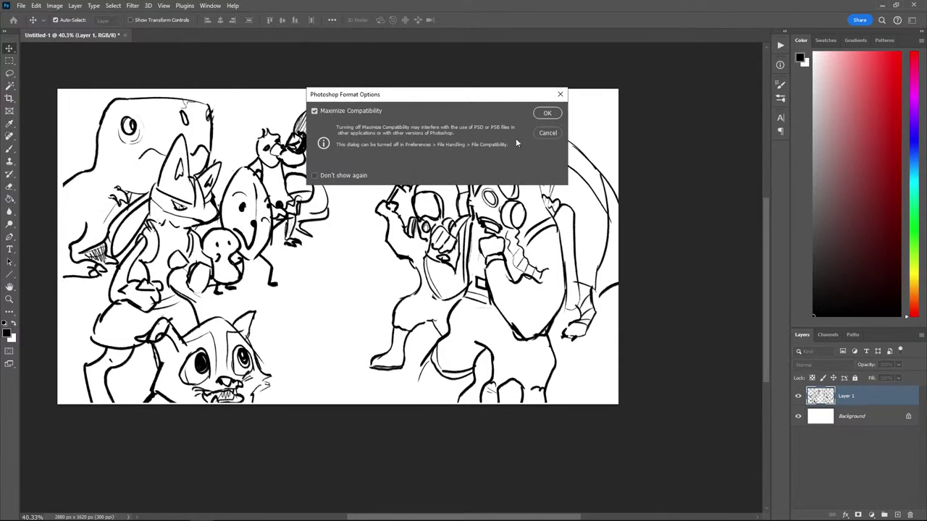
left_click(547, 113)
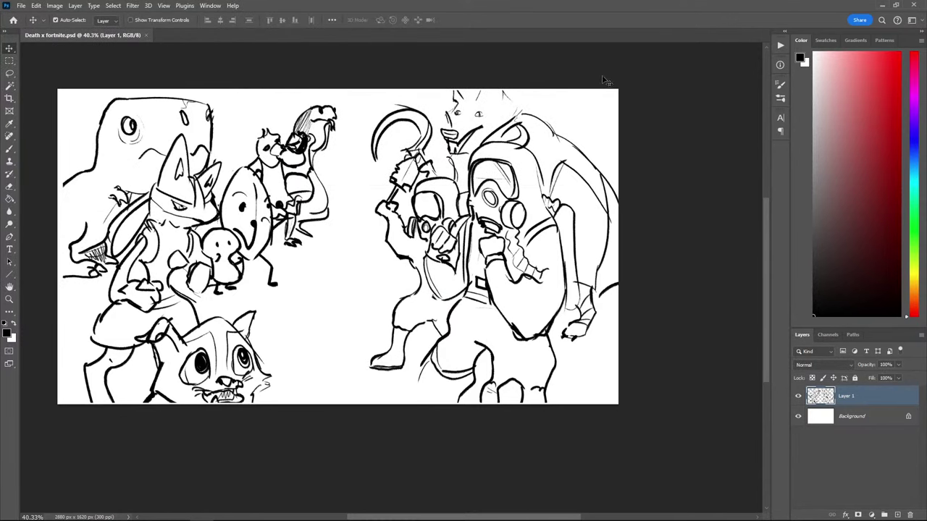
Switch to the browser and examine the Death wolf reference images, narrow its window slightly, and return to Photoshop
scroll(664, 135, "down", 1)
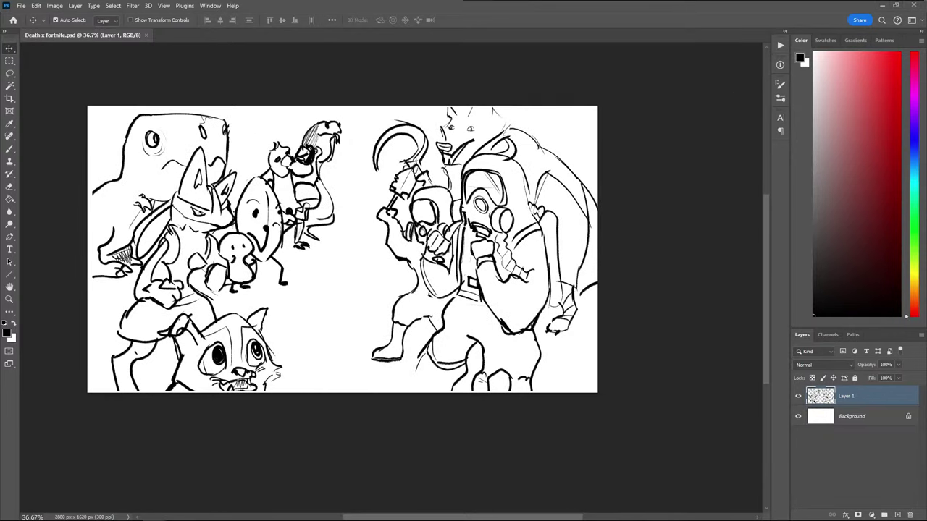
key("alt+Tab")
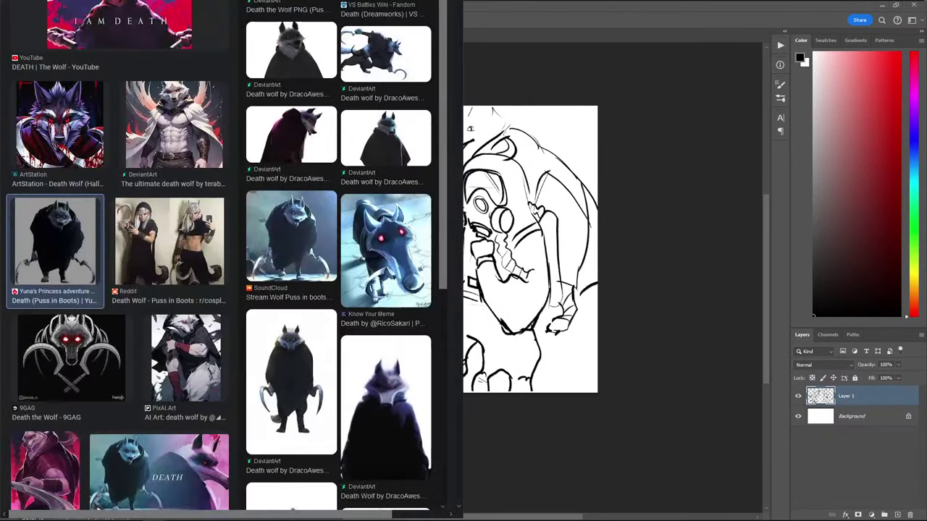
scroll(457, 228, "down", 5)
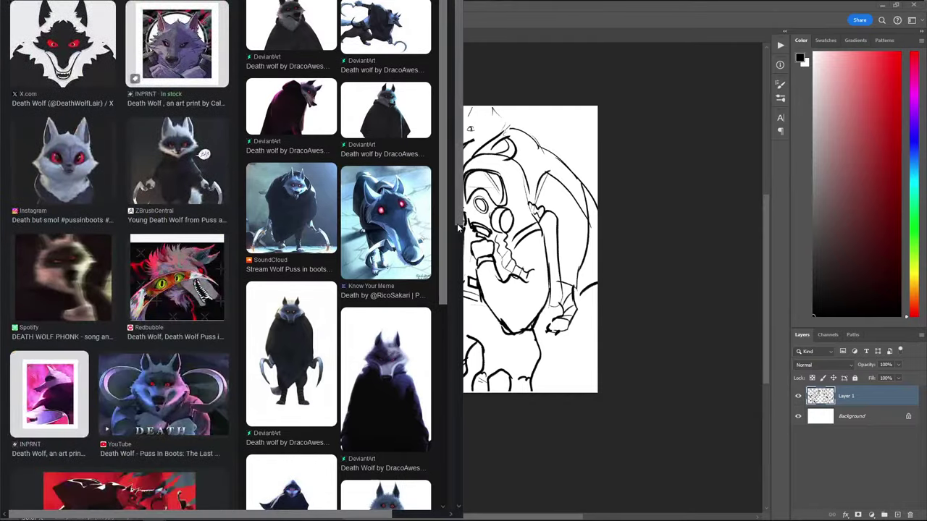
scroll(445, 231, "down", 3)
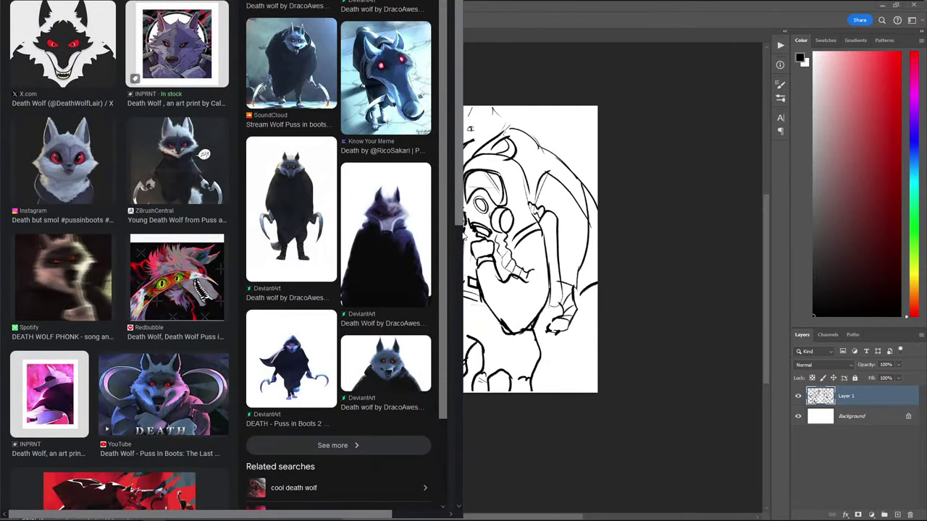
mouse_move(461, 236)
left_mouse_down()
mouse_move(469, 236)
mouse_move(443, 236)
left_mouse_up()
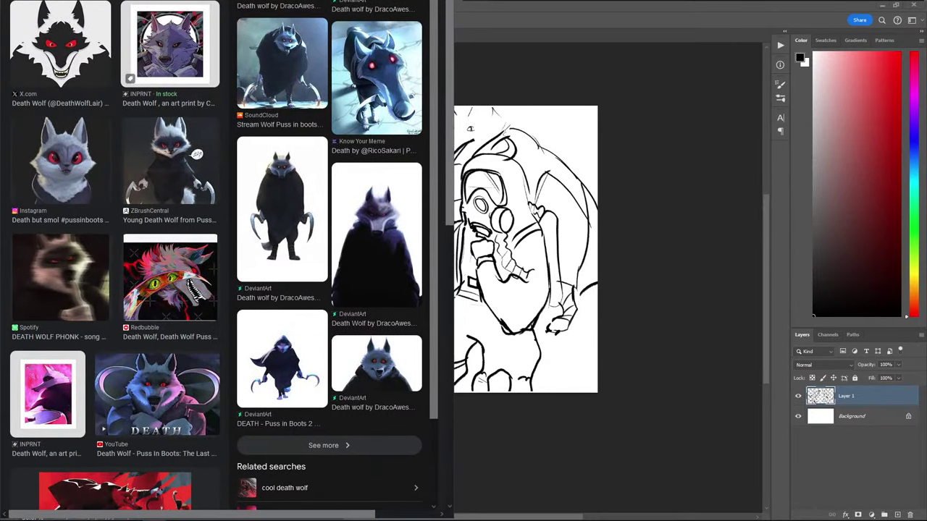
key("alt+Tab")
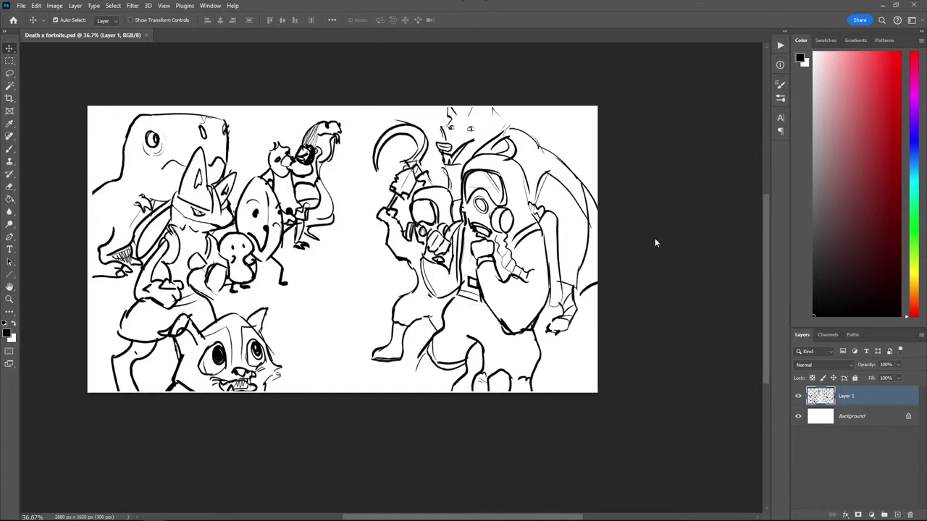
scroll(521, 207, "down", 1)
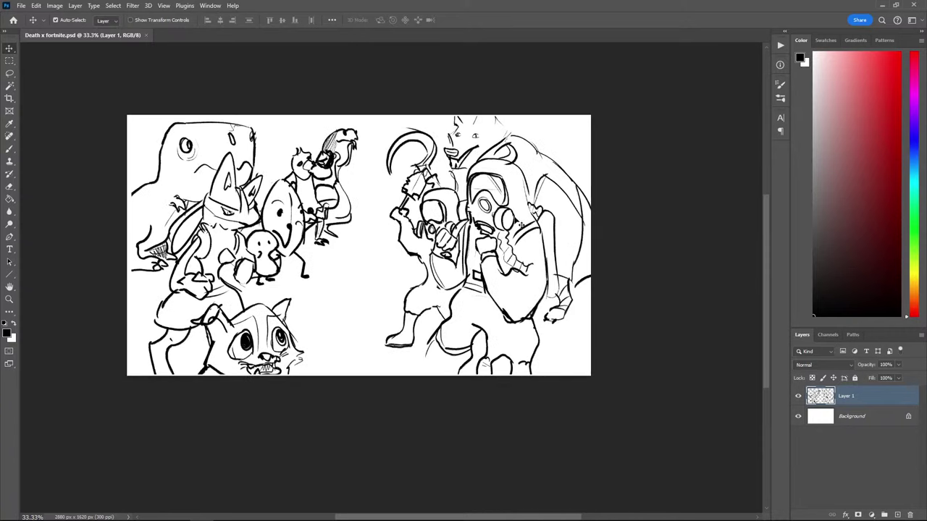
left_click_drag(330, 270, 387, 273)
scroll(426, 261, "up", 1)
scroll(426, 261, "up", 1)
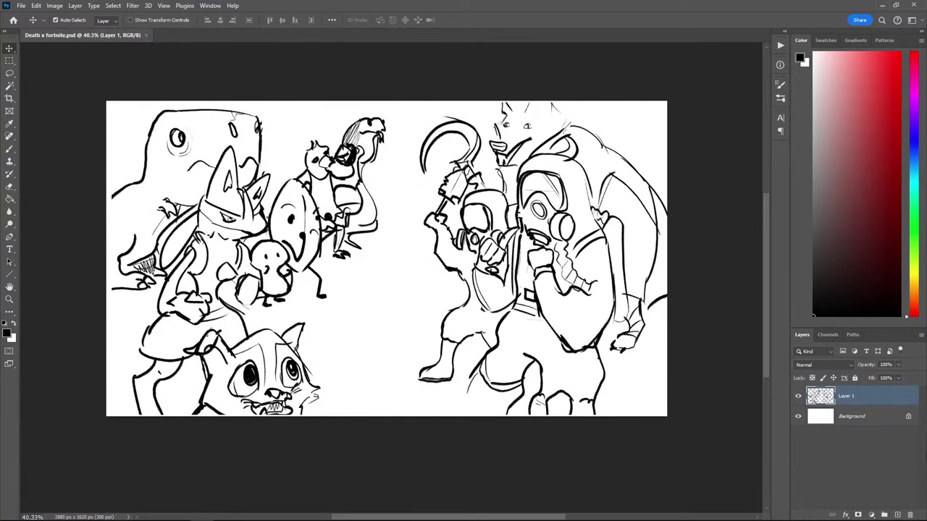
Add a new layer above the sketch, fade the sketch layer to 23% opacity, and make the new layer active
left_click(896, 515)
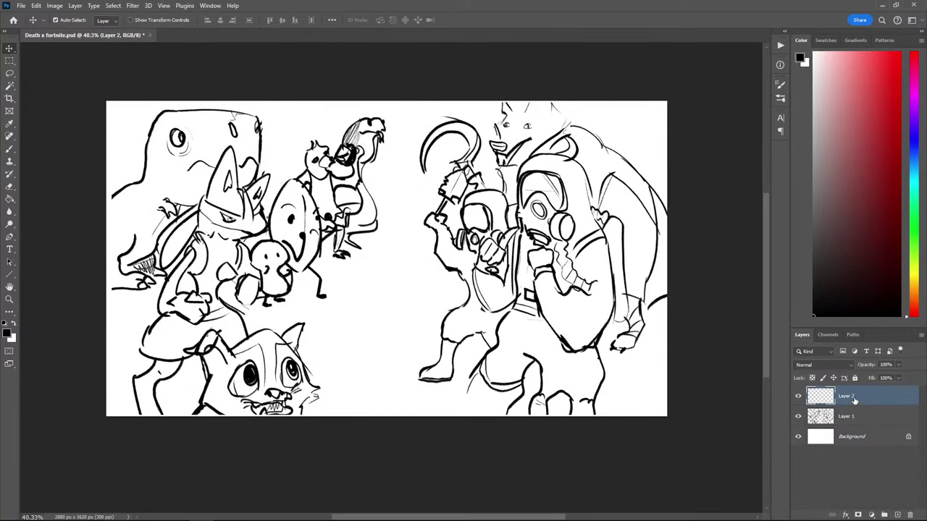
right_click(854, 396)
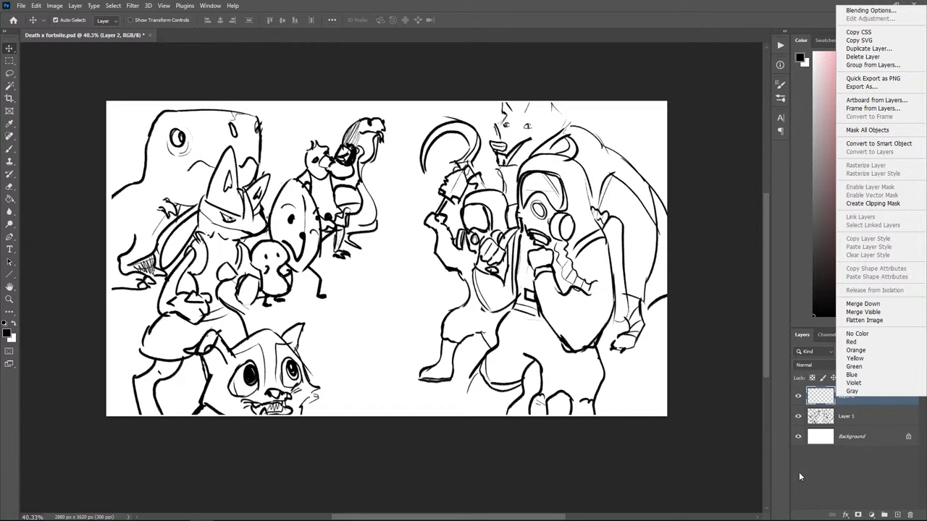
left_click(818, 467)
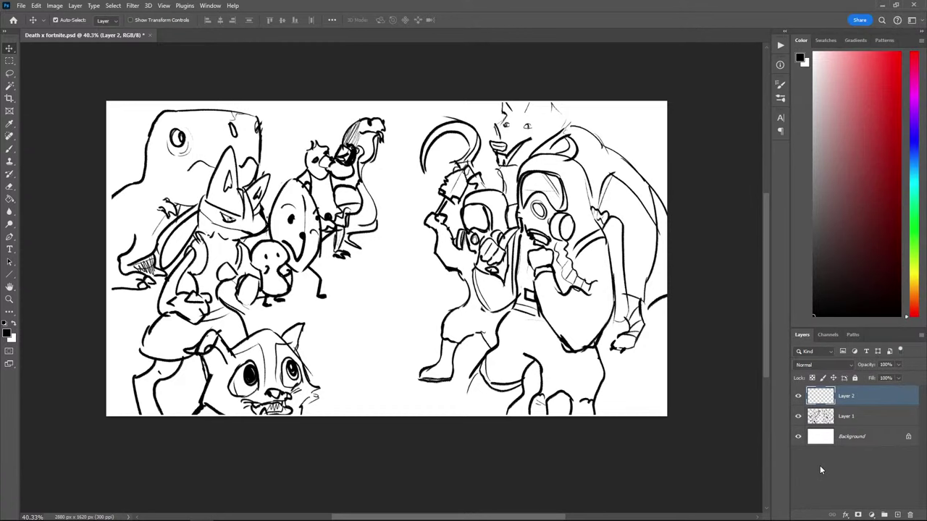
left_click(825, 418)
left_click(899, 364)
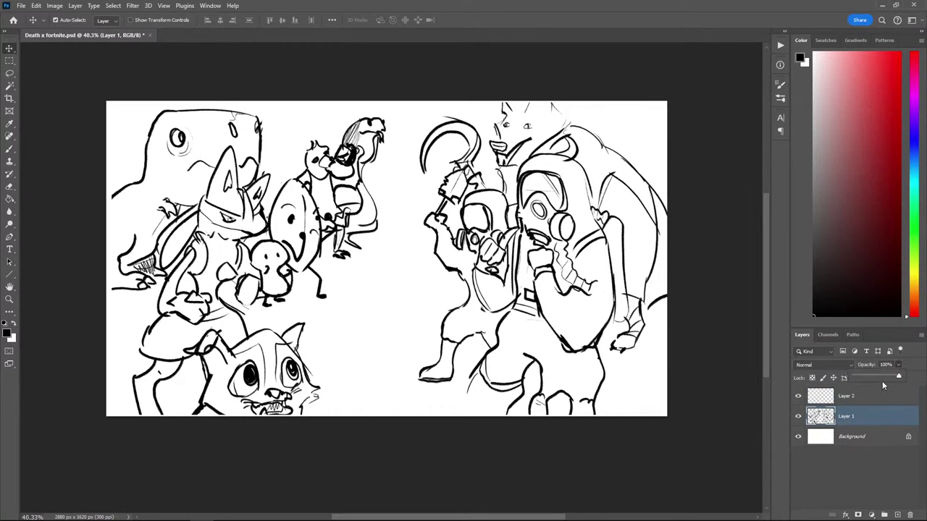
left_click_drag(882, 381, 866, 379)
left_click(863, 399)
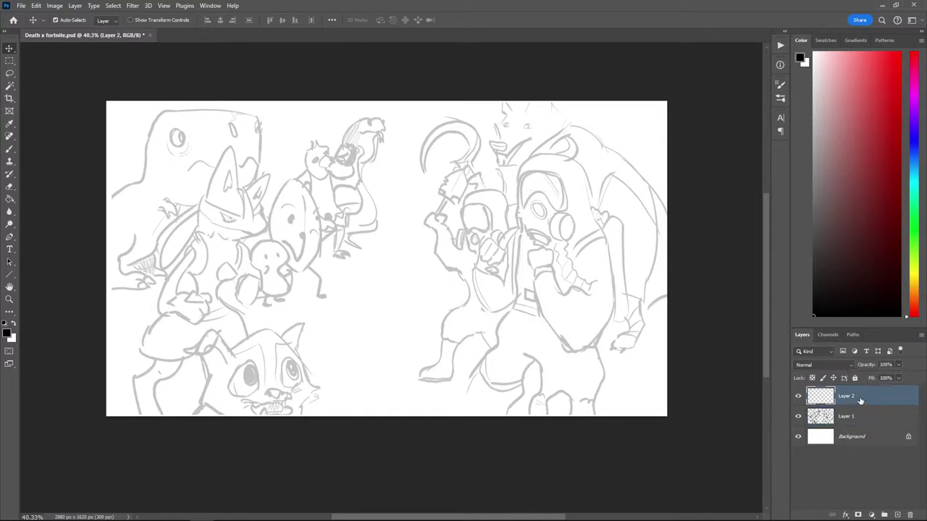
Test Brush strokes along the dinosaur's snout on the new layer, discard them, and set the brush smoothing to 10%
key("alt+bracketleft")
key("b")
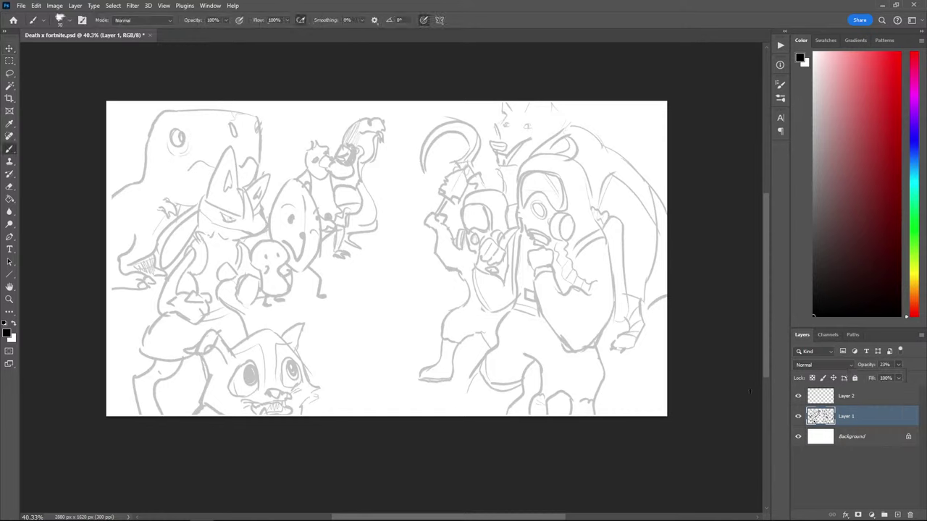
key("alt+bracketright")
left_click_drag(259, 164, 255, 113)
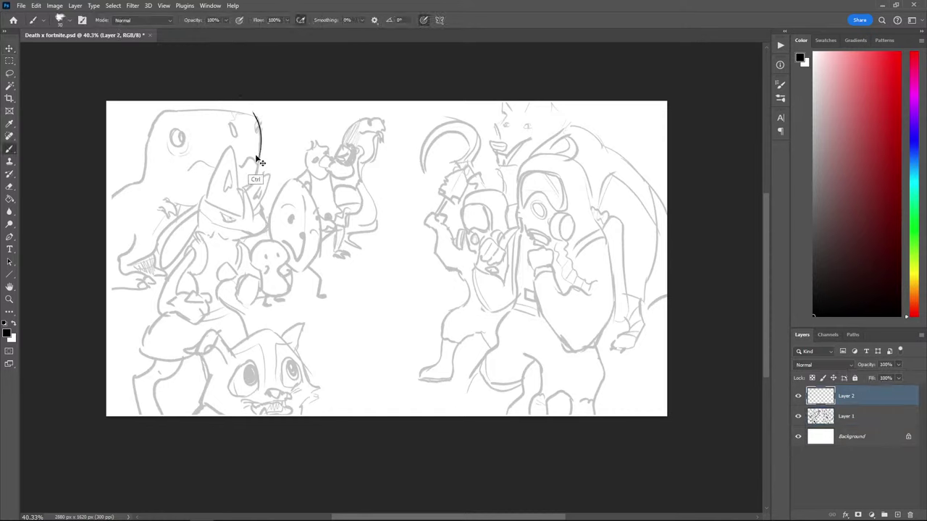
key("ctrl+z")
left_click_drag(258, 165, 255, 113)
mouse_move(256, 164)
left_mouse_down()
mouse_move(232, 168)
mouse_move(249, 166)
mouse_move(236, 161)
left_mouse_up()
key("ctrl+z")
key("ctrl+z")
left_click(348, 21)
type("10")
key("Return")
key("ctrl+z")
Ink the dinosaur's head outline from the front of the snout across the top and down the back of the neck
mouse_move(254, 114)
left_mouse_down()
mouse_move(140, 117)
mouse_move(142, 177)
left_mouse_up()
key("ctrl+z")
key("ctrl+z")
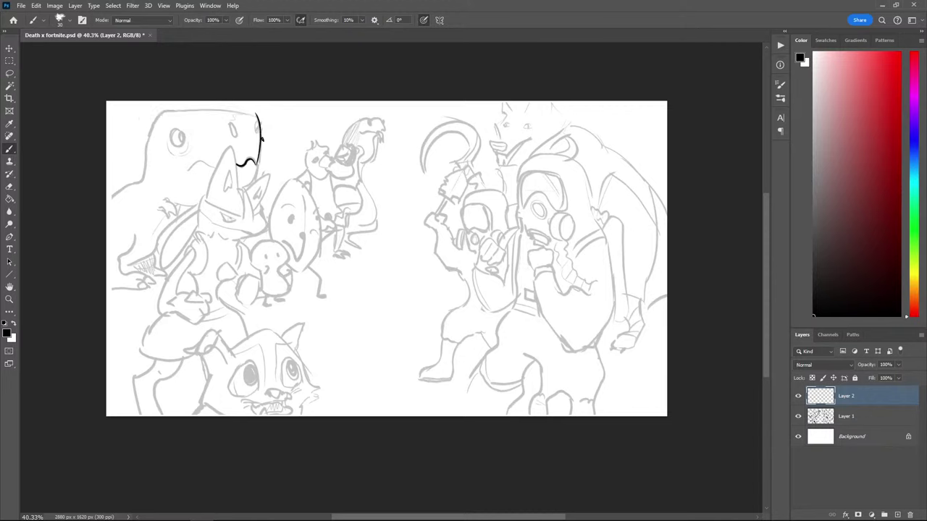
mouse_move(257, 114)
left_mouse_down()
mouse_move(164, 114)
mouse_move(145, 168)
left_mouse_up()
key("ctrl+z")
mouse_move(166, 113)
left_mouse_down()
mouse_move(151, 132)
mouse_move(144, 178)
left_mouse_up()
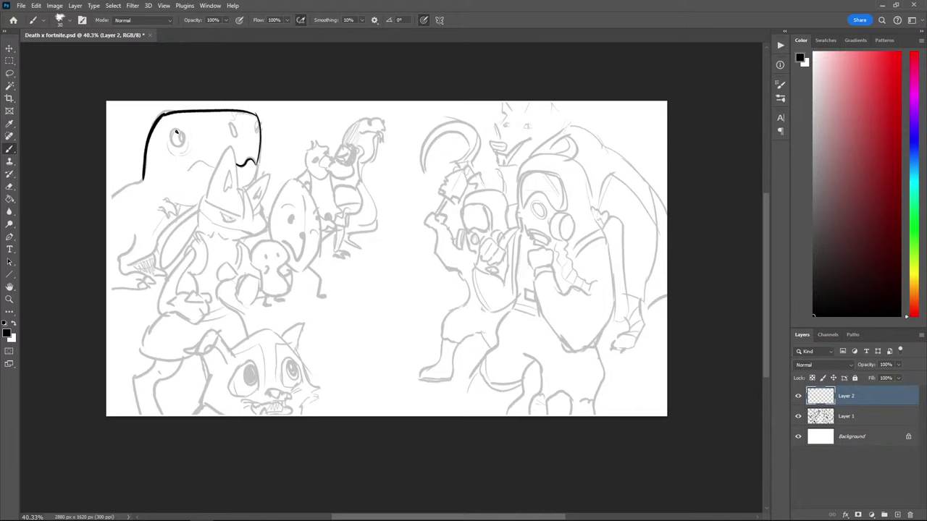
Ink the dinosaur's round eye, its two nostrils and the wavy mouth line over the sketch
mouse_move(175, 131)
left_mouse_down()
mouse_move(189, 152)
mouse_move(176, 151)
left_mouse_up()
key("ctrl+z")
key("ctrl+z")
key("ctrl+z")
key("ctrl+z")
mouse_move(230, 122)
left_mouse_down()
mouse_move(233, 138)
mouse_move(232, 125)
mouse_move(255, 133)
mouse_move(257, 123)
left_mouse_up()
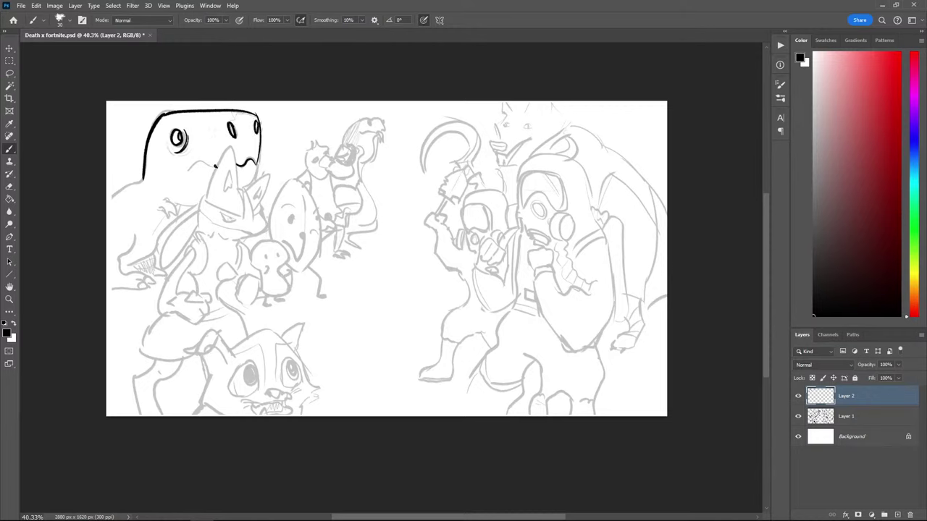
mouse_move(215, 165)
left_mouse_down()
mouse_move(187, 168)
mouse_move(188, 160)
left_mouse_up()
key("ctrl+z")
Ink both pointed ears and the inner-ear detail of the fox-like character in front of the dinosaur
mouse_move(204, 198)
left_mouse_down()
mouse_move(230, 147)
mouse_move(241, 198)
mouse_move(237, 181)
mouse_move(205, 198)
mouse_move(228, 174)
mouse_move(224, 192)
left_mouse_up()
key("ctrl+z")
key("ctrl+z")
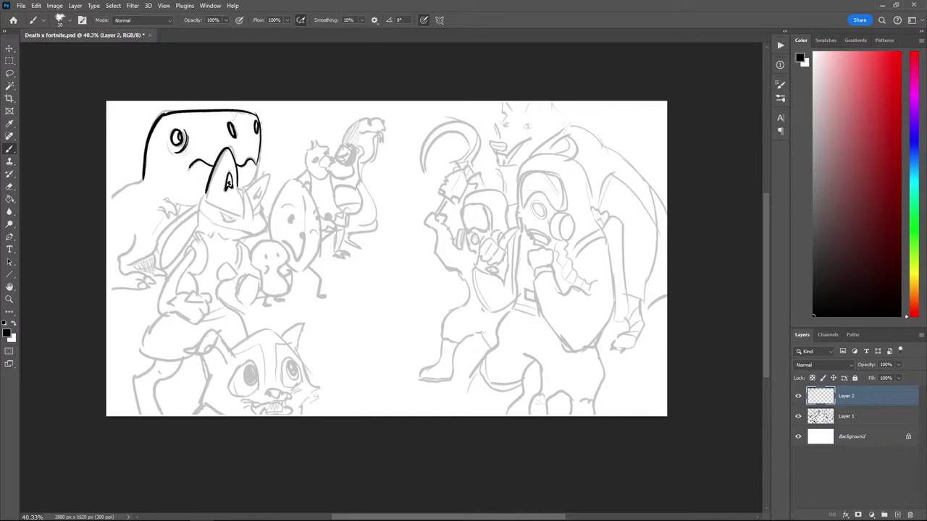
key("ctrl+z")
mouse_move(232, 188)
left_mouse_down()
mouse_move(223, 191)
mouse_move(258, 177)
mouse_move(271, 191)
mouse_move(267, 174)
mouse_move(263, 205)
mouse_move(236, 187)
mouse_move(254, 192)
left_mouse_up()
key("ctrl+z")
key("ctrl+z")
key("ctrl+z")
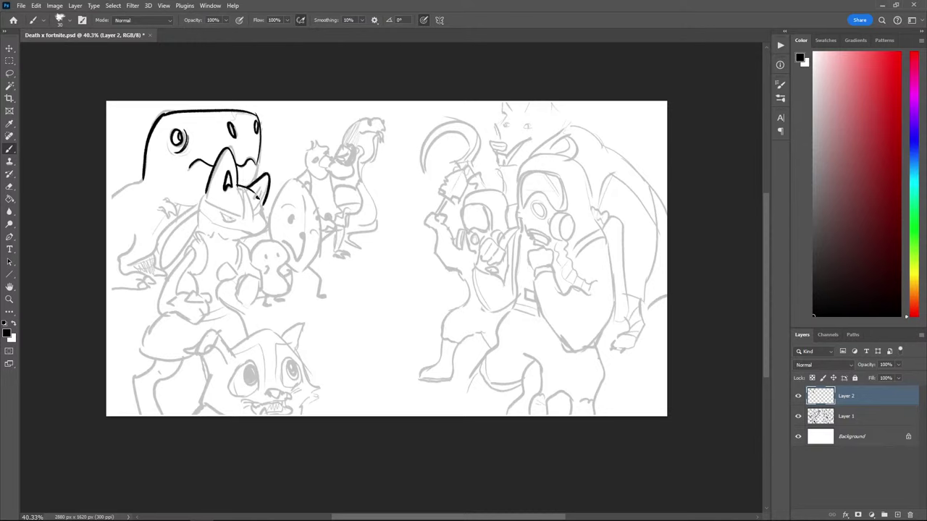
Ink the ears, the top of the head and the back edge of the cat character at the canvas's lower edge
scroll(234, 252, "down", 3)
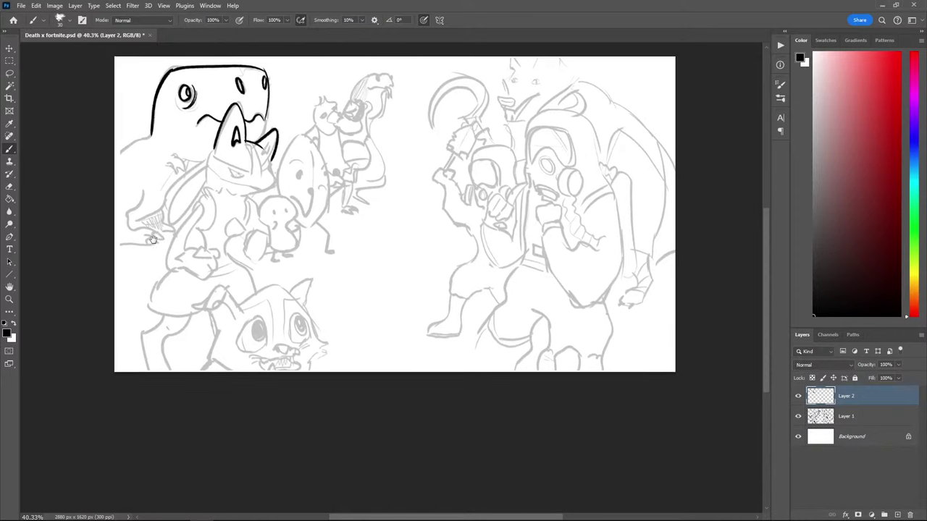
mouse_move(236, 307)
left_mouse_down()
mouse_move(201, 295)
mouse_move(190, 304)
mouse_move(225, 307)
mouse_move(205, 357)
mouse_move(233, 370)
mouse_move(193, 370)
left_mouse_up()
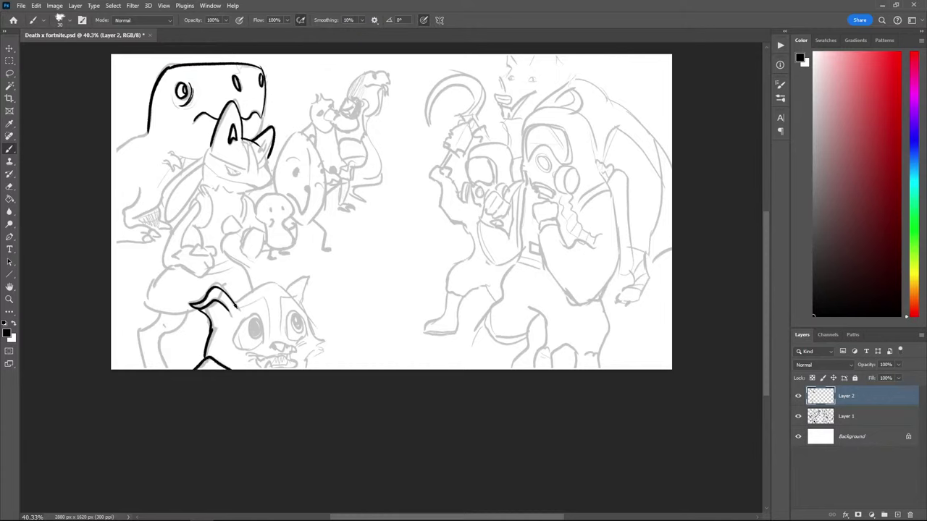
mouse_move(234, 306)
left_mouse_down()
mouse_move(264, 285)
mouse_move(287, 289)
left_mouse_up()
key("ctrl+z")
mouse_move(235, 304)
left_mouse_down()
mouse_move(307, 275)
mouse_move(309, 303)
left_mouse_up()
key("ctrl+z")
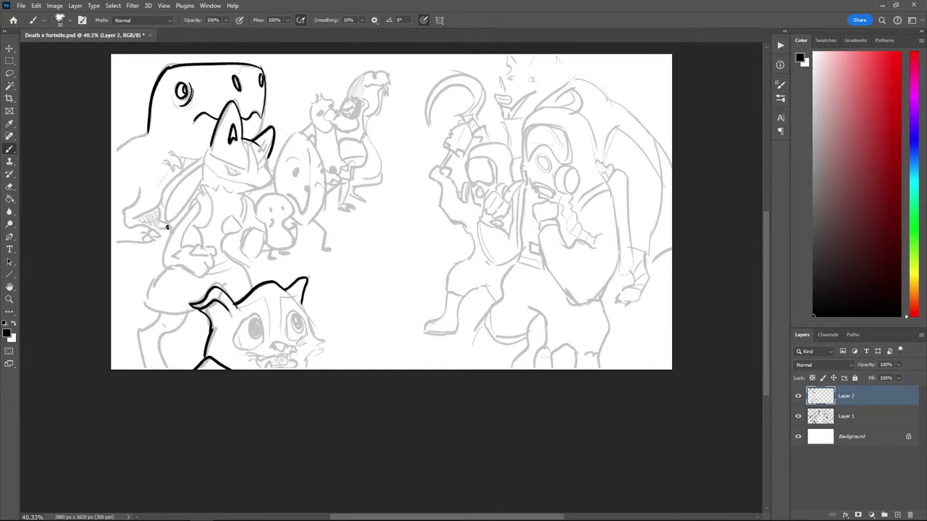
Try inking the snake's head, open mouth, neck and curved body with thick brush strokes
left_click_drag(281, 139, 153, 216)
mouse_move(231, 171)
left_mouse_down()
mouse_move(293, 162)
mouse_move(276, 193)
left_mouse_up()
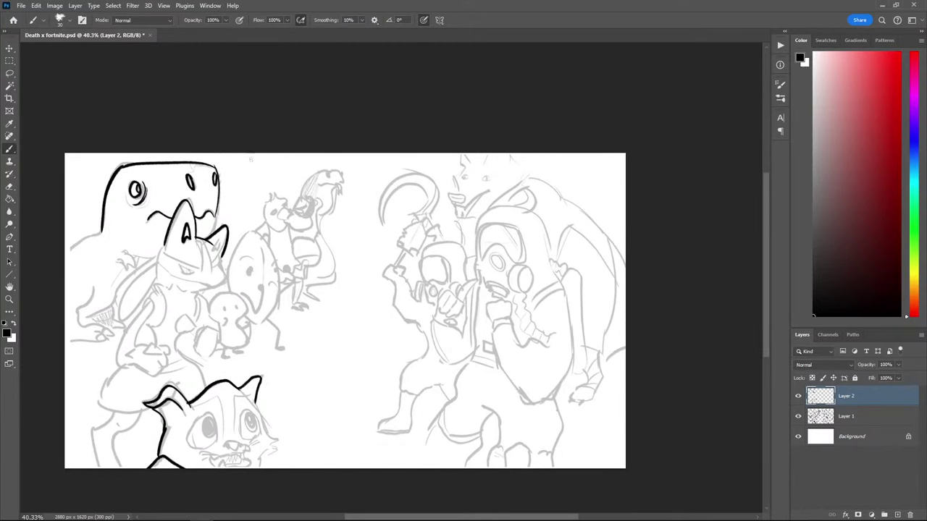
left_click_drag(321, 222, 337, 187)
key("ctrl+z")
mouse_move(336, 187)
left_mouse_down()
mouse_move(318, 235)
mouse_move(332, 279)
left_mouse_up()
key("ctrl+z")
mouse_move(320, 232)
left_mouse_down()
mouse_move(330, 282)
mouse_move(304, 271)
mouse_move(305, 291)
mouse_move(329, 301)
left_mouse_up()
key("ctrl+z")
key("ctrl+z")
key("ctrl+z")
key("ctrl+z")
key("ctrl+z")
mouse_move(302, 195)
left_mouse_down()
mouse_move(322, 169)
mouse_move(340, 172)
mouse_move(343, 196)
mouse_move(336, 184)
left_mouse_up()
key("ctrl+z")
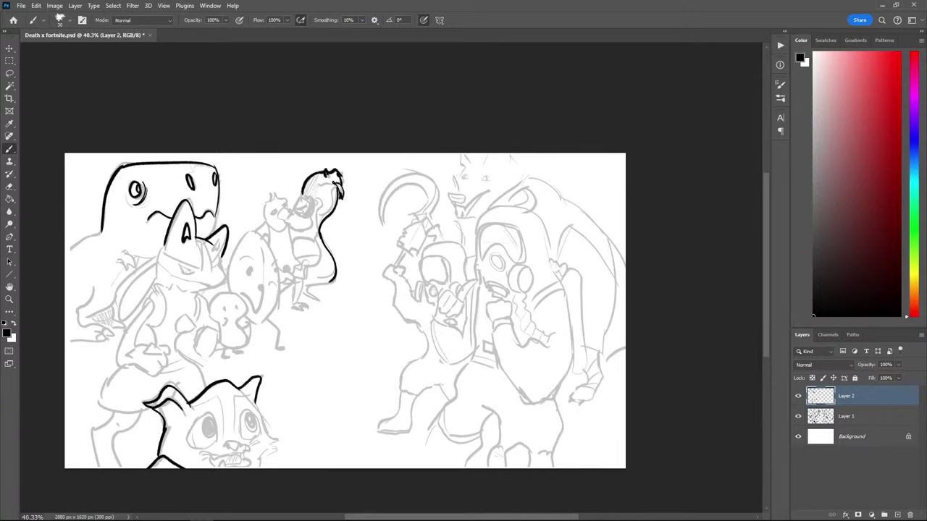
key("ctrl+z")
mouse_move(343, 199)
left_mouse_down()
mouse_move(331, 181)
mouse_move(320, 216)
left_mouse_up()
mouse_move(317, 183)
left_mouse_down()
mouse_move(346, 204)
mouse_move(336, 185)
left_mouse_up()
key("ctrl+z")
Lasso the thick inked strokes of the snake, delete them, and deselect
key("l")
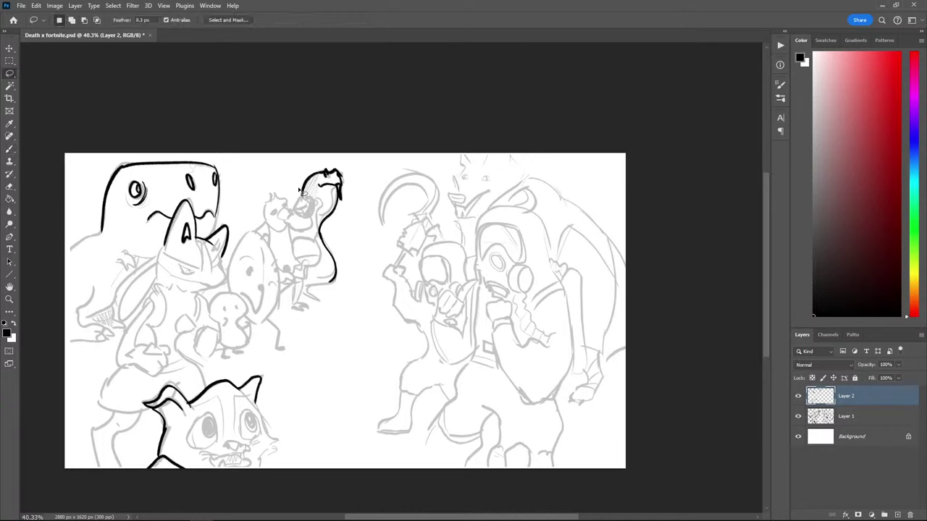
left_click_drag(298, 172, 300, 149)
key("Delete")
key("ctrl+d")
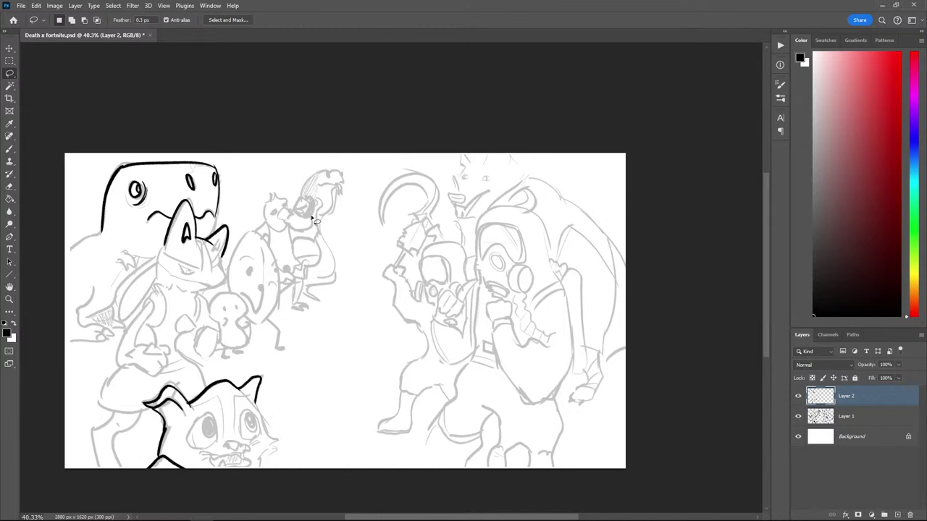
Ink the snake's eye, mouth line and hanging tongue with thinner brush strokes
key("ctrl+plus")
key("ctrl+plus")
key("b")
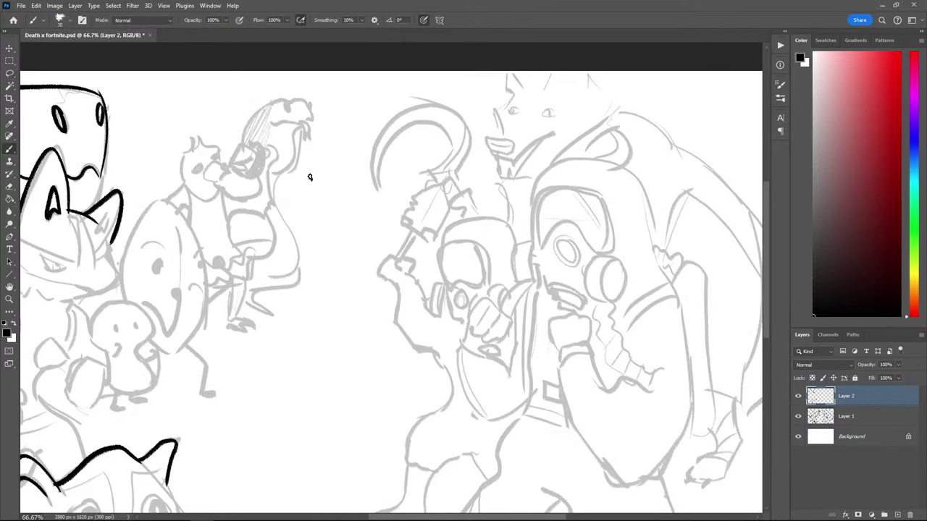
left_click_drag(310, 176, 289, 234)
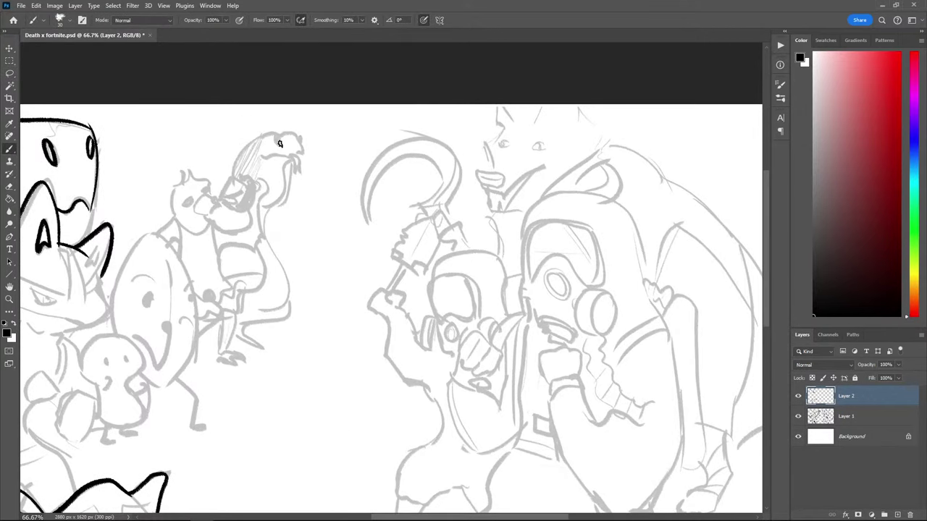
key("ctrl+z")
left_click_drag(275, 144, 278, 140)
left_click_drag(262, 155, 291, 156)
key("ctrl+z")
left_click_drag(298, 155, 295, 179)
Ink the curved top and back of the snake's head, and the front of its neck below the jaw
mouse_move(302, 150)
left_mouse_down()
mouse_move(301, 165)
mouse_move(283, 133)
mouse_move(240, 155)
left_mouse_up()
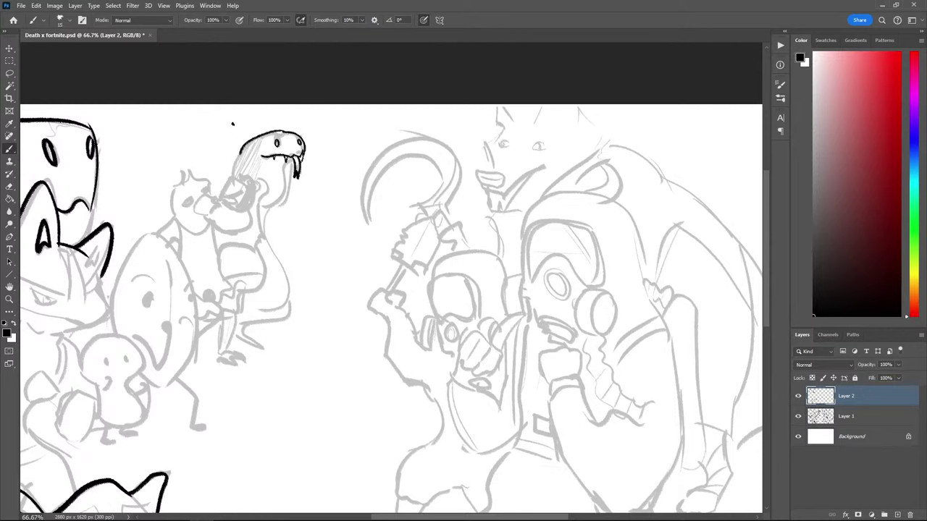
key("ctrl+z")
left_click_drag(285, 133, 239, 166)
key("ctrl+z")
key("ctrl+shift+z")
left_click_drag(292, 164, 274, 210)
key("ctrl+z")
left_click_drag(294, 166, 268, 221)
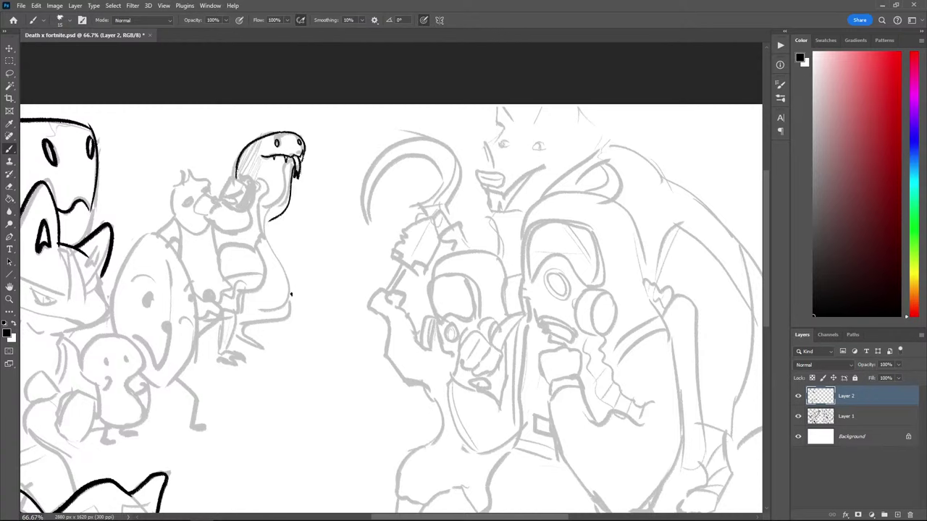
key("p")
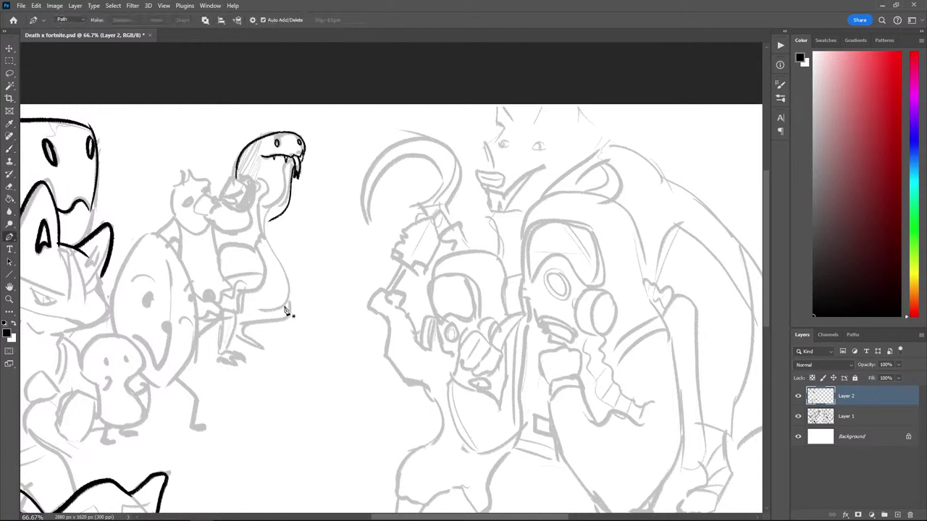
right_click(8, 240)
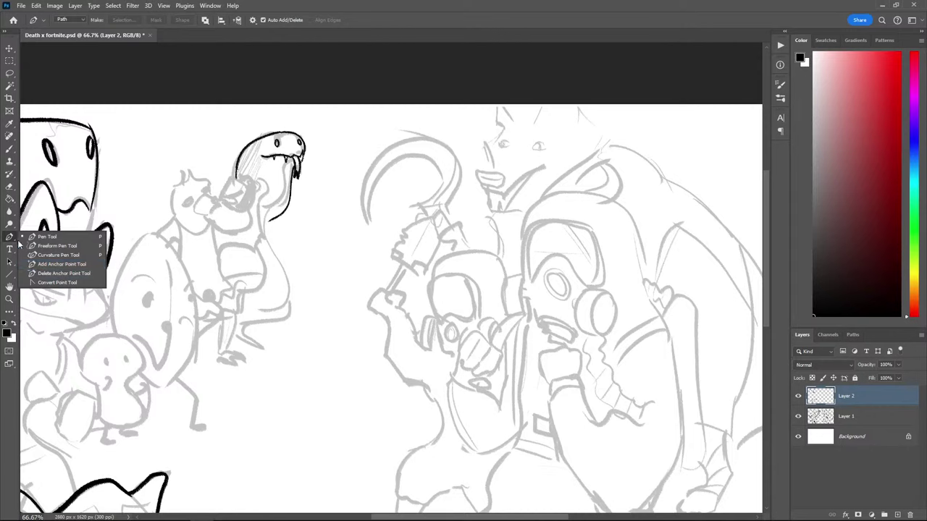
left_click(12, 239)
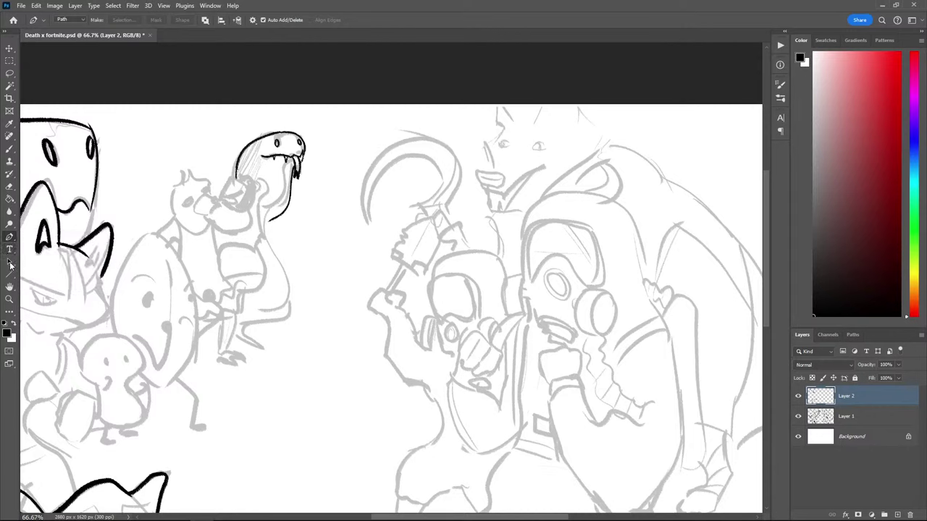
left_click(9, 264)
right_click(9, 264)
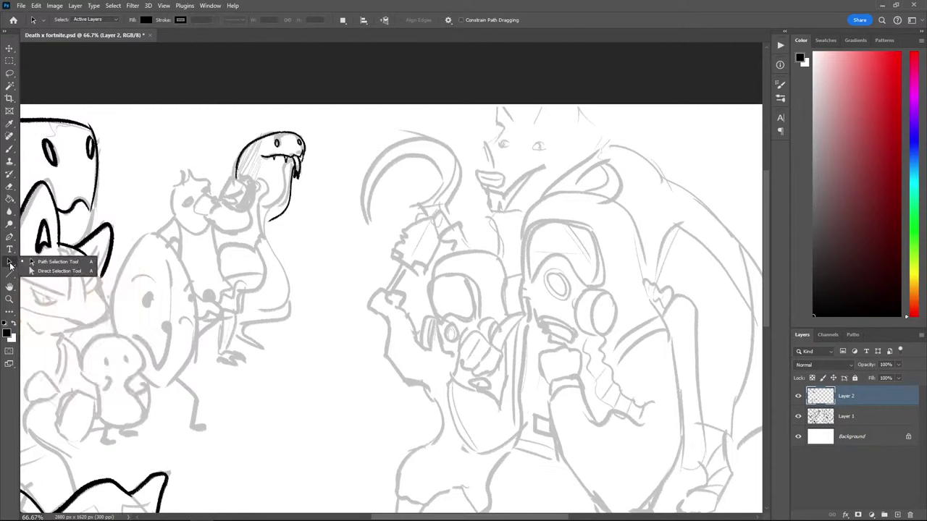
left_click(9, 264)
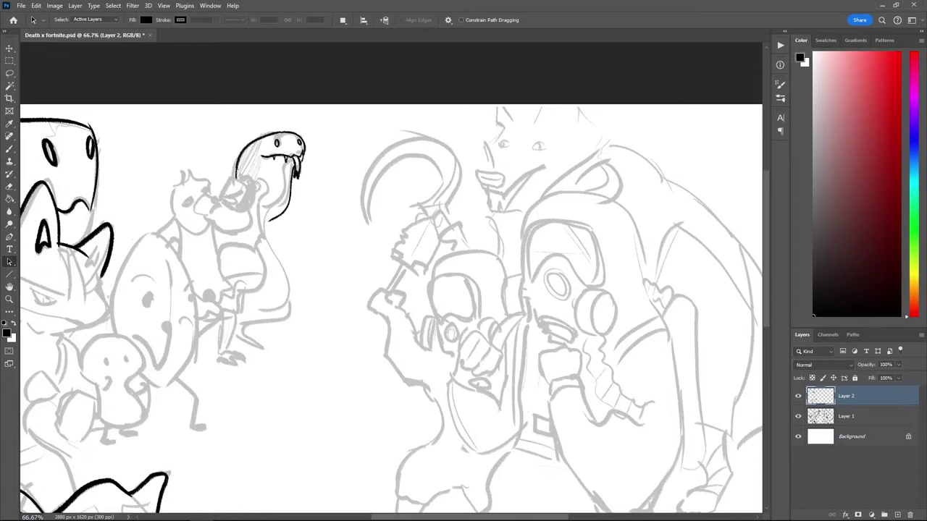
scroll(474, 174, "down", 1)
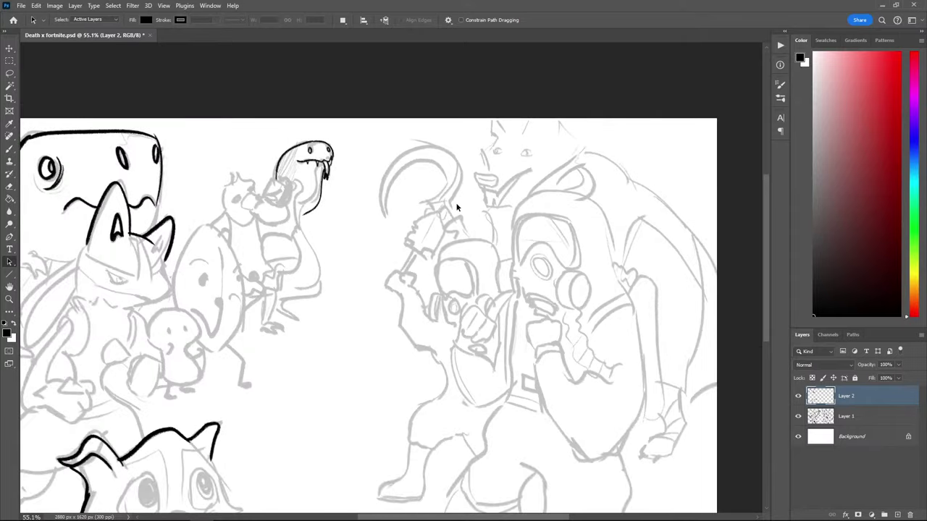
Ink the snake's inner neck line and its curved lower body, ending in the horizontal edge at the base
key("b")
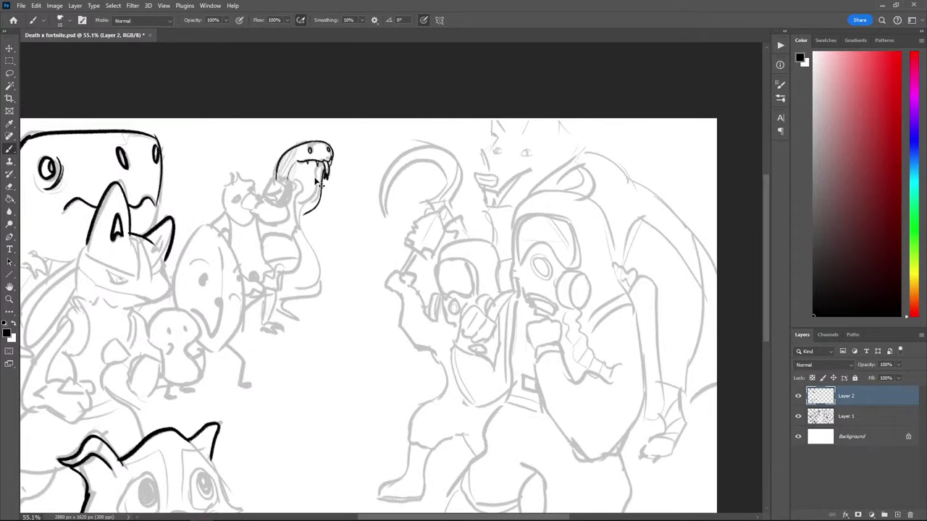
left_click_drag(318, 168, 297, 220)
key("ctrl+z")
mouse_move(317, 169)
left_mouse_down()
mouse_move(299, 205)
mouse_move(314, 182)
mouse_move(300, 235)
left_mouse_up()
key("ctrl+z")
key("ctrl+z")
mouse_move(316, 181)
left_mouse_down()
mouse_move(300, 222)
mouse_move(319, 295)
left_mouse_up()
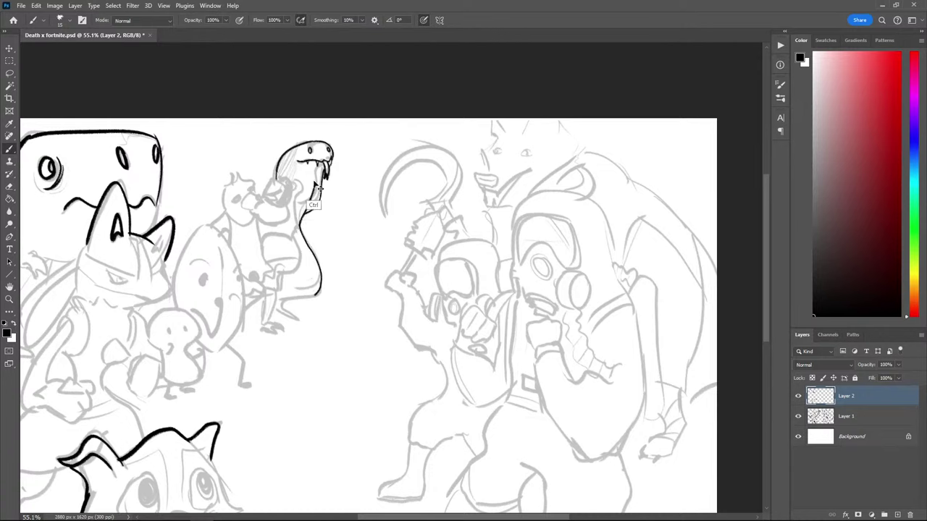
key("ctrl+z")
mouse_move(315, 181)
left_mouse_down()
mouse_move(299, 237)
mouse_move(313, 299)
mouse_move(283, 300)
left_mouse_up()
key("ctrl+z")
key("ctrl+z")
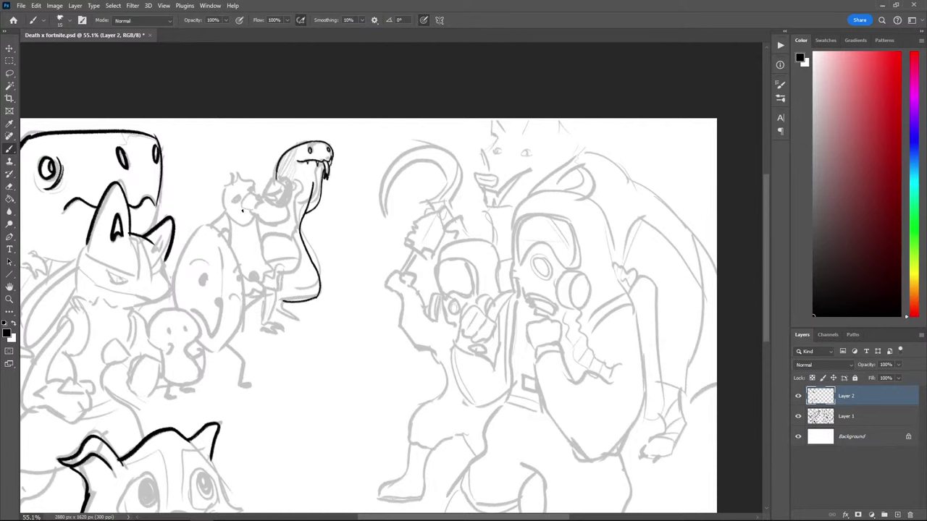
mouse_move(297, 270)
left_mouse_down()
mouse_move(279, 287)
mouse_move(298, 281)
left_mouse_up()
scroll(239, 283, "down", 1)
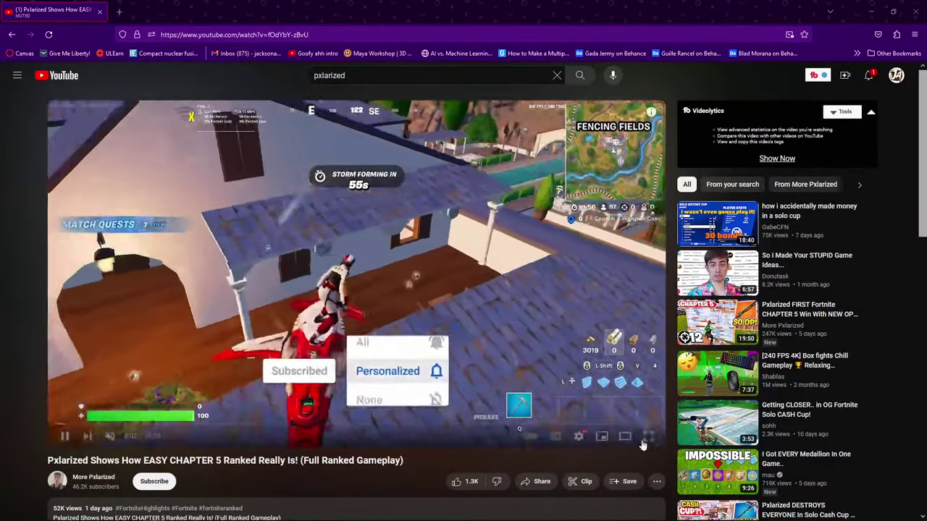
Switch to the browser, view the YouTube Fortnite ranked gameplay video in full screen, and exit full screen
left_click(643, 440)
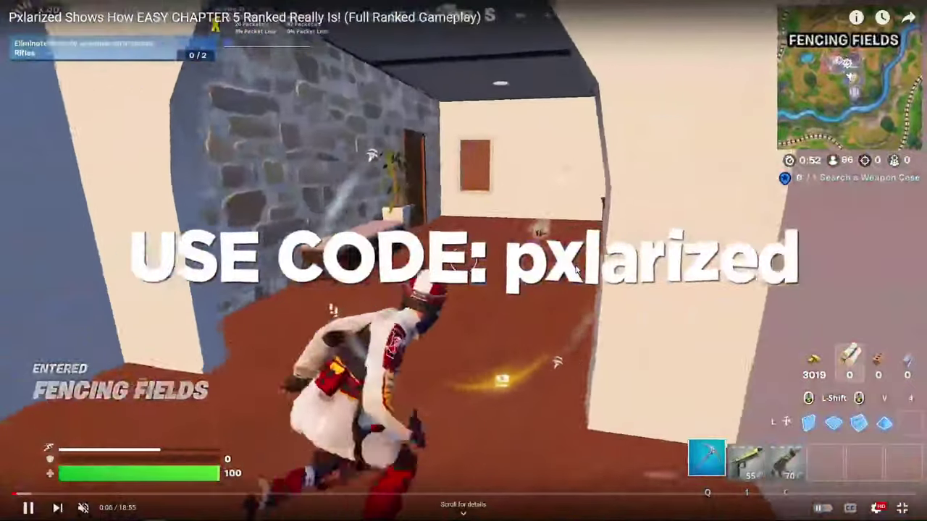
key("Escape")
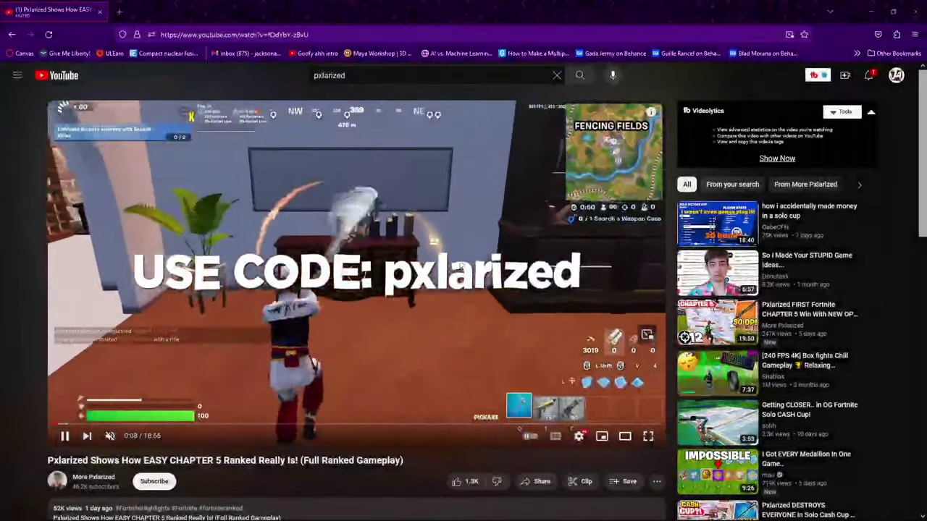
Pause the video, switch back to Photoshop, and ink the wavy ruffled skirt around the waist of the ape beside the snake
key("space")
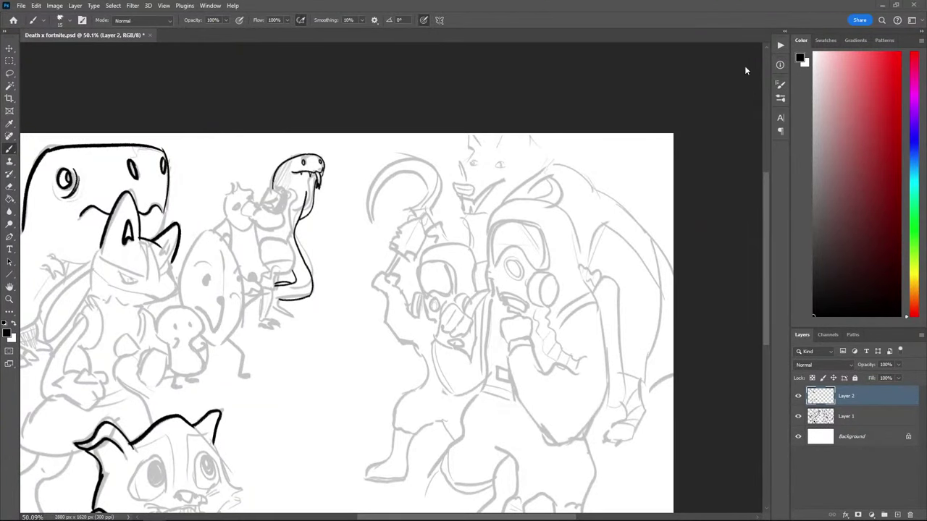
scroll(637, 247, "down", 2)
scroll(623, 223, "up", 3)
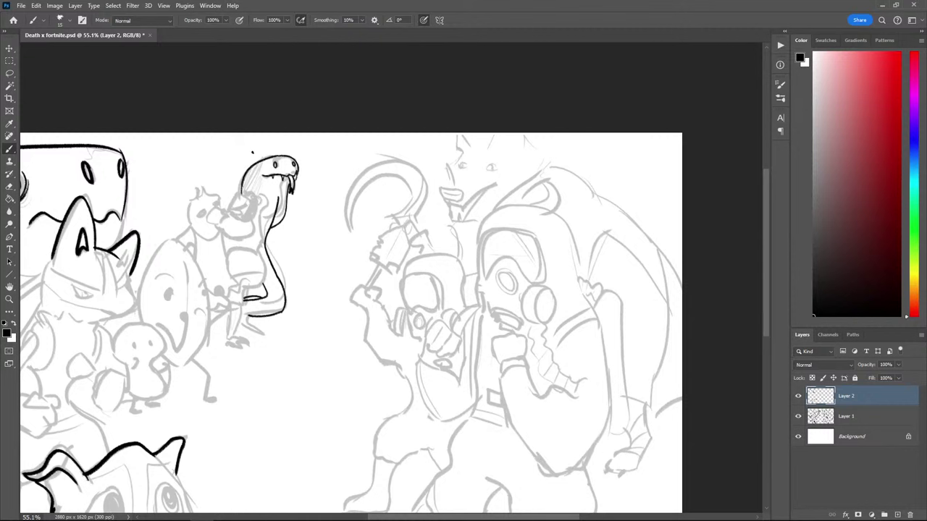
left_click_drag(227, 184, 261, 179)
key("ctrl+plus")
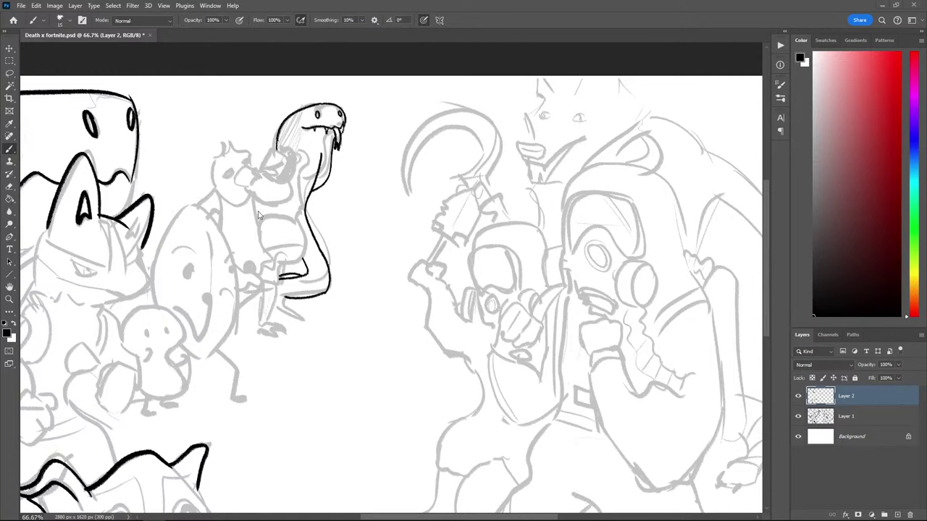
mouse_move(234, 264)
left_mouse_down()
mouse_move(291, 253)
mouse_move(285, 274)
mouse_move(258, 285)
mouse_move(277, 275)
mouse_move(234, 280)
mouse_move(268, 270)
mouse_move(249, 288)
left_mouse_up()
left_click_drag(260, 244, 288, 257)
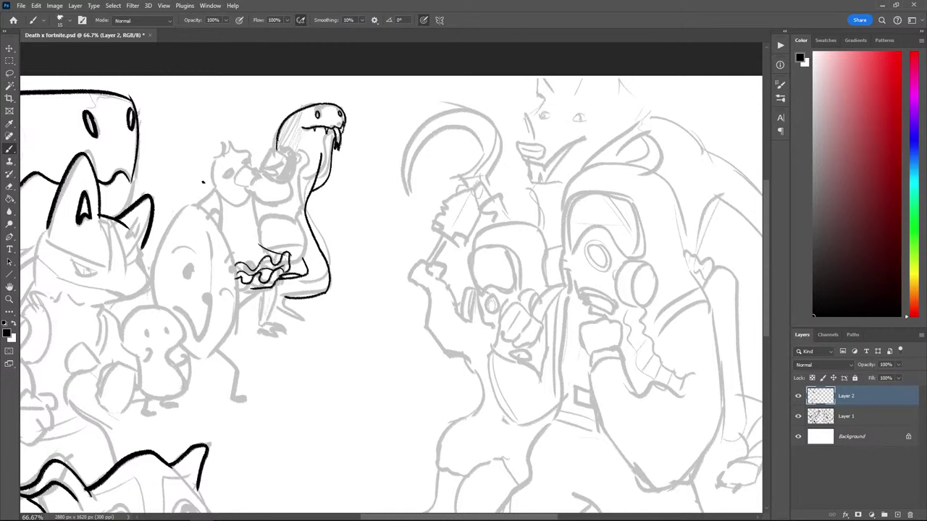
Ink the ape's curved chin and neck, the front of its torso, and its raised arm with a jagged elbow
mouse_move(255, 197)
left_mouse_down()
mouse_move(261, 246)
mouse_move(253, 193)
mouse_move(222, 210)
mouse_move(220, 201)
mouse_move(220, 228)
left_mouse_up()
key("ctrl+z")
left_click(222, 210)
key("ctrl+z")
mouse_move(220, 194)
left_mouse_down()
mouse_move(218, 222)
mouse_move(250, 187)
mouse_move(282, 203)
mouse_move(270, 215)
mouse_move(293, 217)
mouse_move(302, 162)
left_mouse_up()
key("ctrl+z")
key("ctrl+z")
key("ctrl+z")
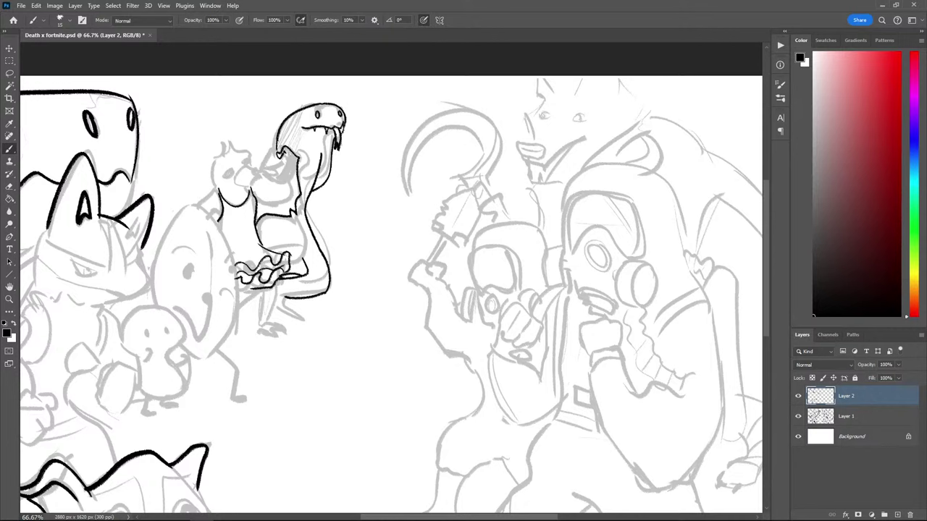
Ink the ape's small fingers at the end of the raised arm and the upper edges of the cone-shaped object they hold
left_click_drag(277, 152, 273, 158)
key("ctrl+z")
key("ctrl+z")
left_click_drag(278, 155, 249, 182)
key("ctrl+z")
mouse_move(265, 166)
left_mouse_down()
mouse_move(260, 175)
mouse_move(275, 120)
left_mouse_up()
key("ctrl+space")
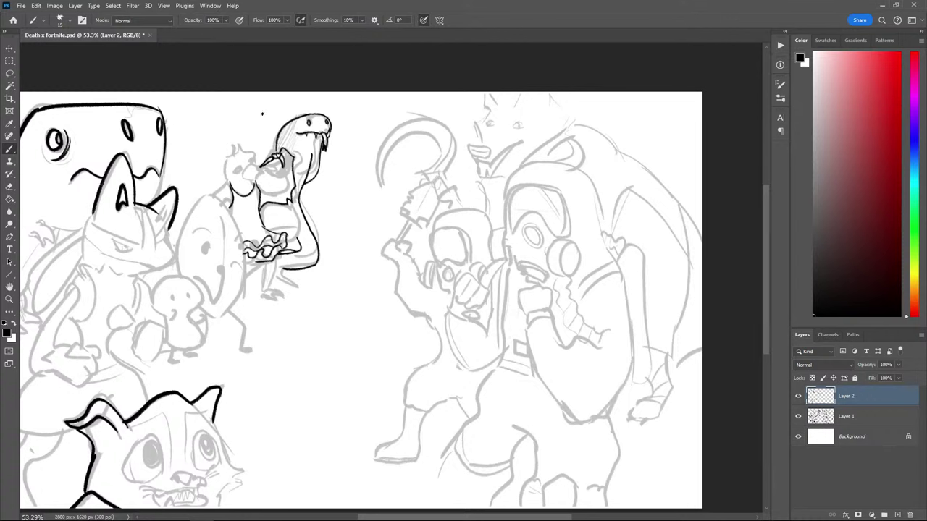
Ink the curved lower edge of the cone-shaped object held at the ape's mouth
key("ctrl+plus")
key("ctrl+plus")
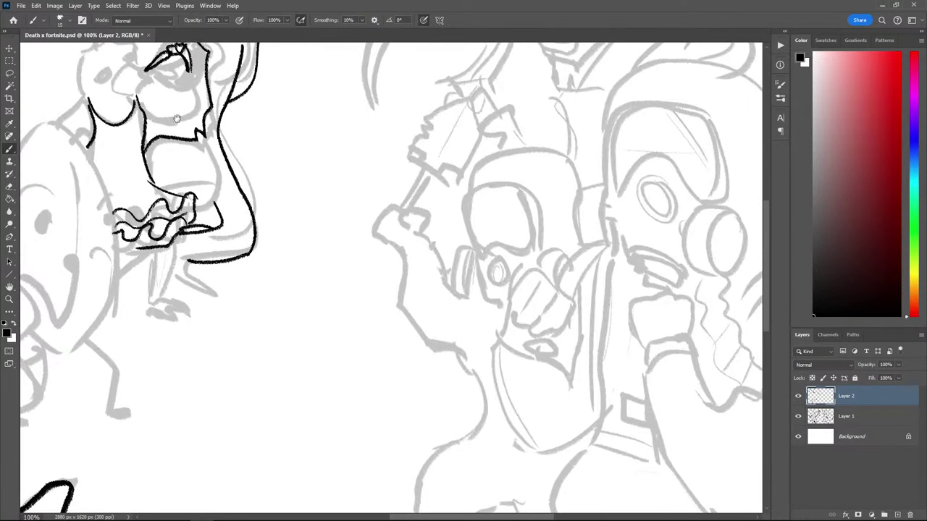
key("space")
left_click_drag(174, 116, 187, 159)
mouse_move(157, 110)
left_mouse_down()
mouse_move(179, 144)
mouse_move(162, 118)
mouse_move(180, 141)
mouse_move(203, 125)
left_mouse_up()
key("ctrl+z")
Ink the inner lines of the cone-shaped object and short accent marks above its tip
key("ctrl+minus")
key("ctrl+minus")
key("ctrl+minus")
key("ctrl+minus")
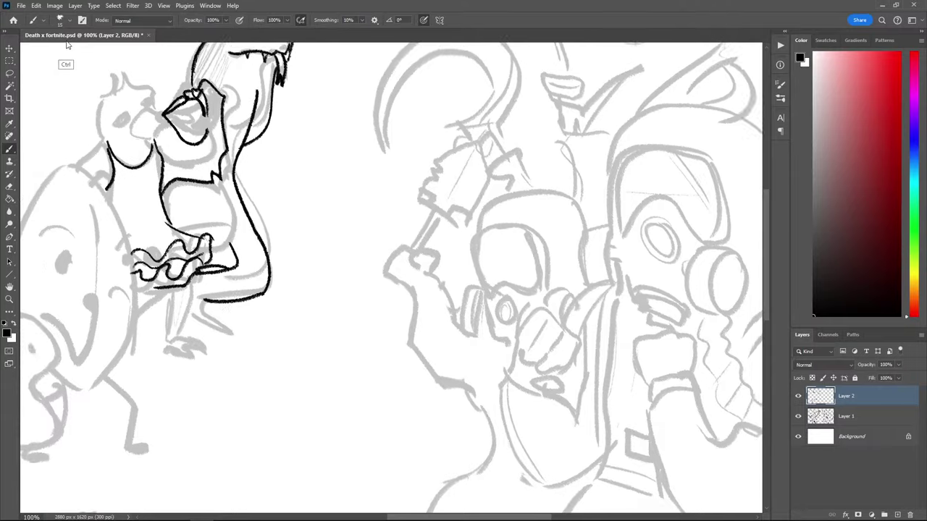
key("ctrl+plus")
key("ctrl+plus")
key("ctrl+plus")
key("ctrl+plus")
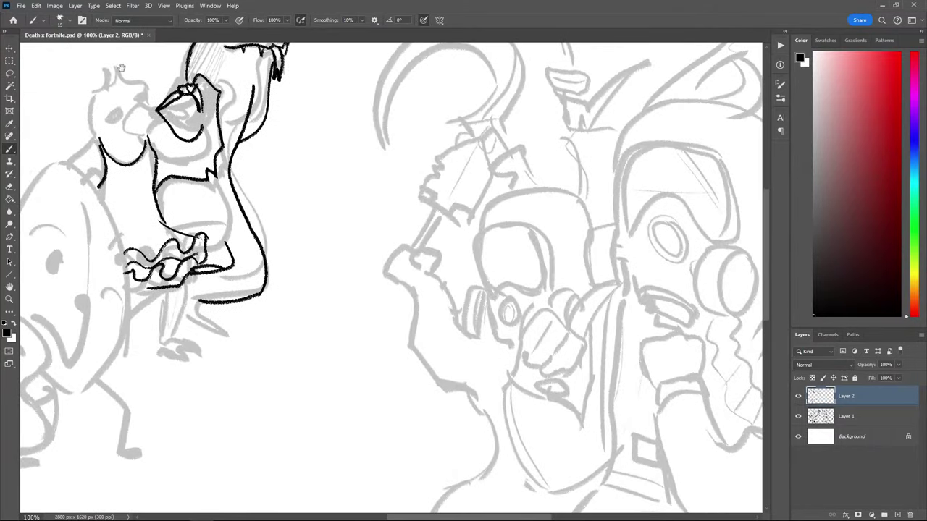
key("space")
left_click_drag(120, 76, 164, 98)
key("ctrl+z")
mouse_move(202, 133)
left_mouse_down()
mouse_move(219, 147)
mouse_move(246, 132)
mouse_move(221, 153)
mouse_move(246, 131)
mouse_move(238, 148)
mouse_move(202, 133)
mouse_move(229, 147)
mouse_move(219, 143)
mouse_move(222, 128)
mouse_move(203, 132)
mouse_move(198, 112)
left_mouse_up()
key("ctrl+z")
key("ctrl+z")
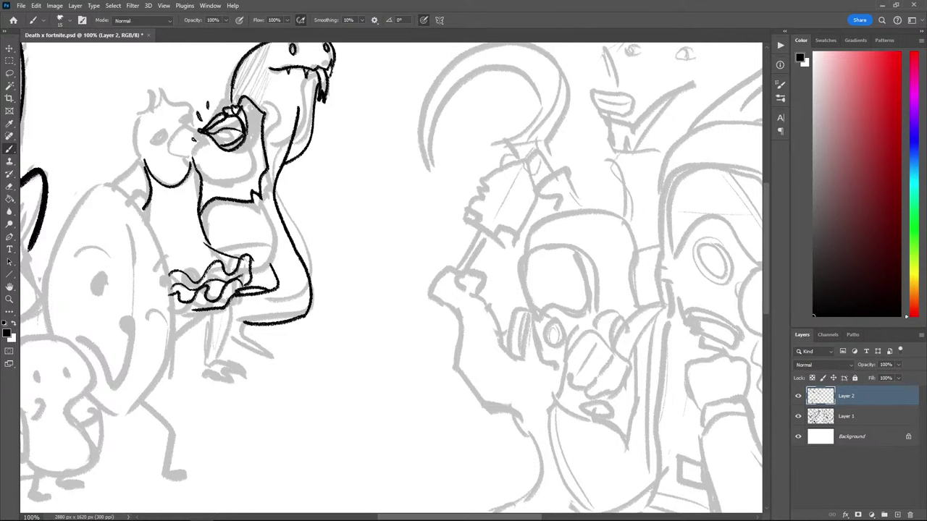
Ink the ape's rounded muzzle, its forehead and brow line, and the small hair tuft on top
mouse_move(201, 131)
left_mouse_down()
mouse_move(175, 161)
mouse_move(181, 127)
mouse_move(196, 132)
mouse_move(165, 98)
mouse_move(151, 104)
left_mouse_up()
key("ctrl+z")
key("ctrl+z")
left_click_drag(162, 85, 134, 145)
key("ctrl+z")
left_click(139, 151)
key("ctrl+z")
key("ctrl+z")
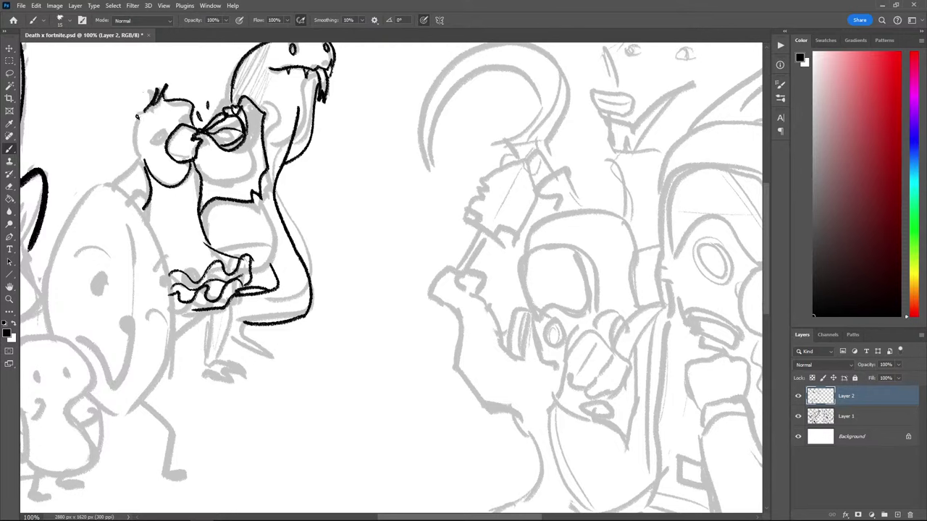
Ink the back of the ape's head down to the shoulder, and the inner hairline framing its face
mouse_move(147, 109)
left_mouse_down()
mouse_move(133, 125)
mouse_move(136, 165)
mouse_move(122, 190)
mouse_move(138, 206)
left_mouse_up()
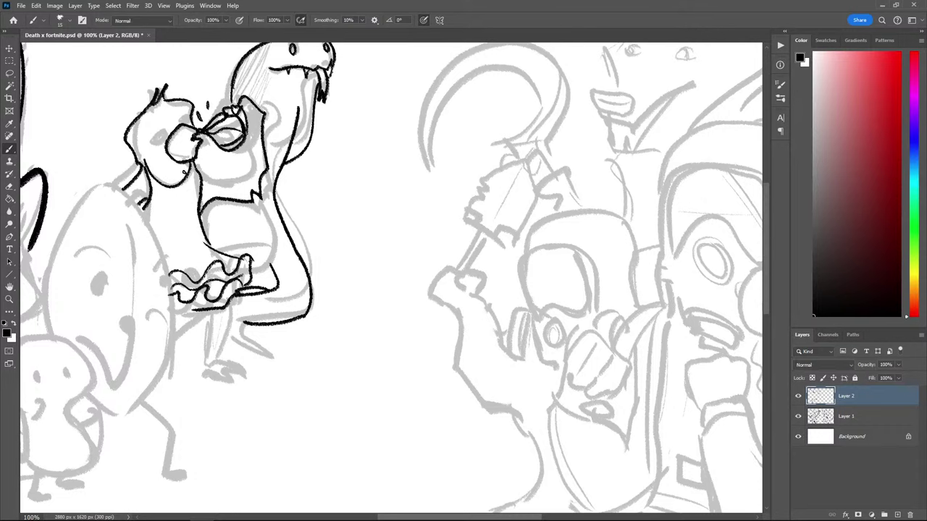
mouse_move(159, 117)
left_mouse_down()
mouse_move(145, 136)
mouse_move(148, 96)
mouse_move(155, 113)
mouse_move(145, 165)
left_mouse_up()
key("ctrl+z")
left_click_drag(160, 116, 192, 103)
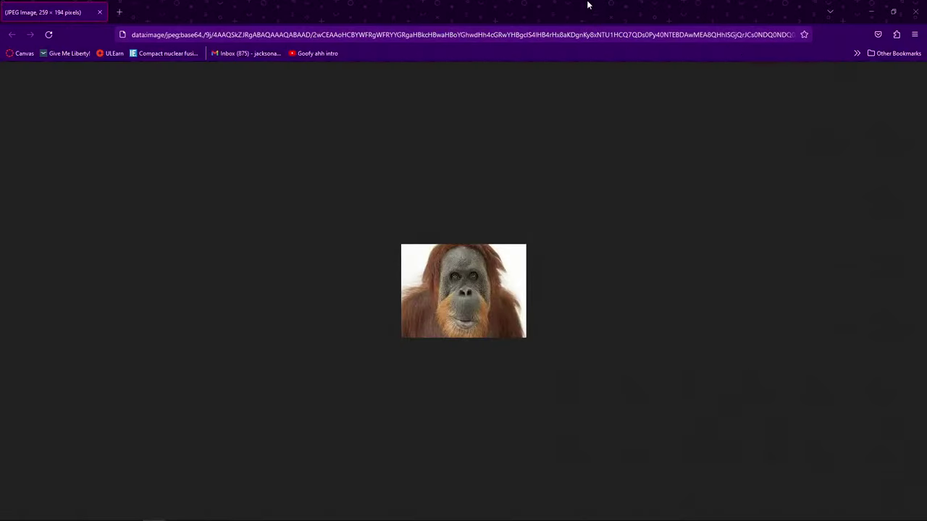
Enlarge the orangutan photo in the browser to study its face as reference, and close the browser window
scroll(492, 321, "up", 9)
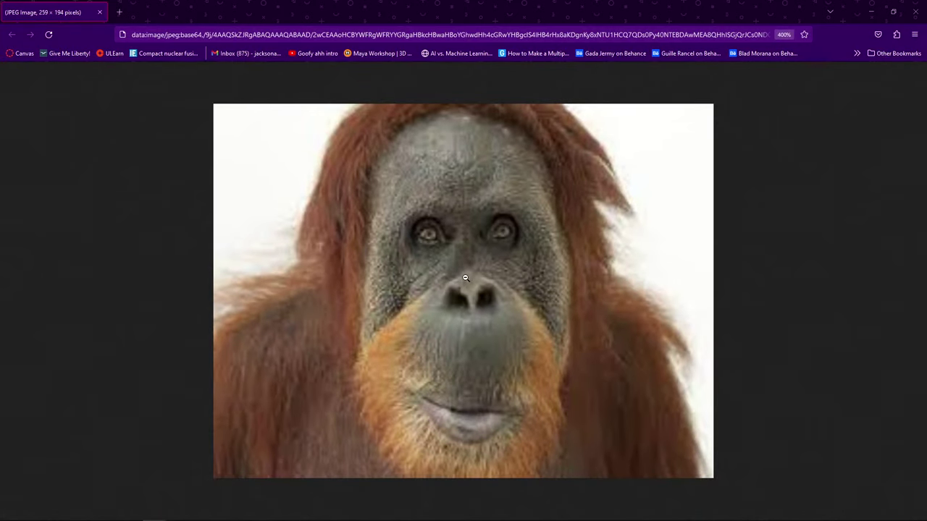
key("ctrl+0")
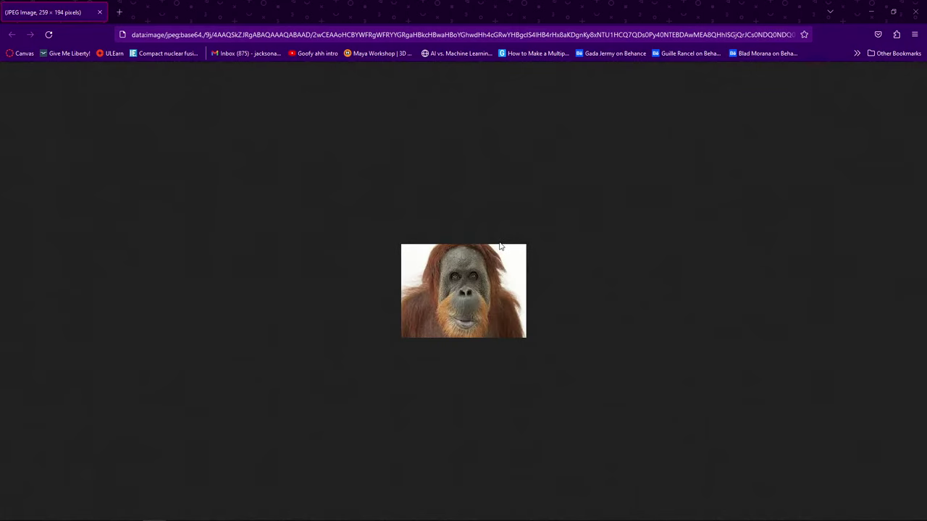
scroll(449, 317, "up", 9, "ctrl")
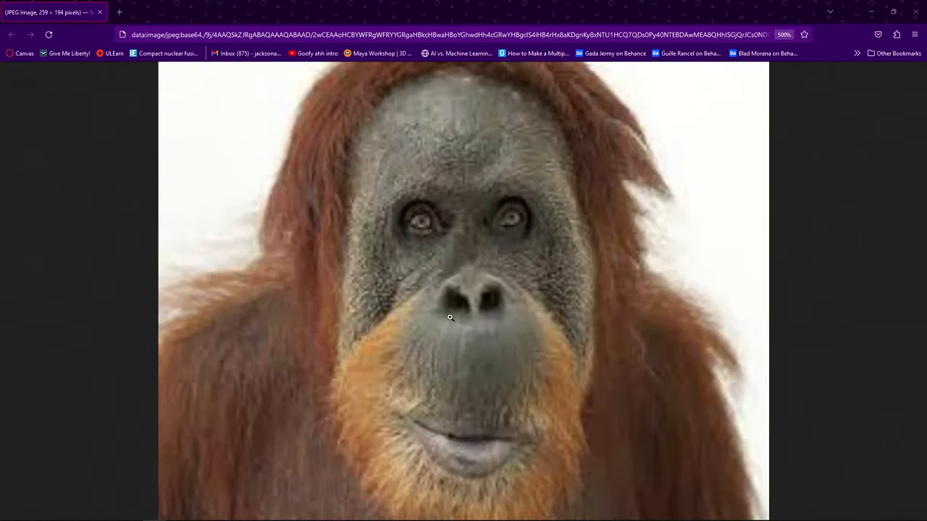
left_click(914, 16)
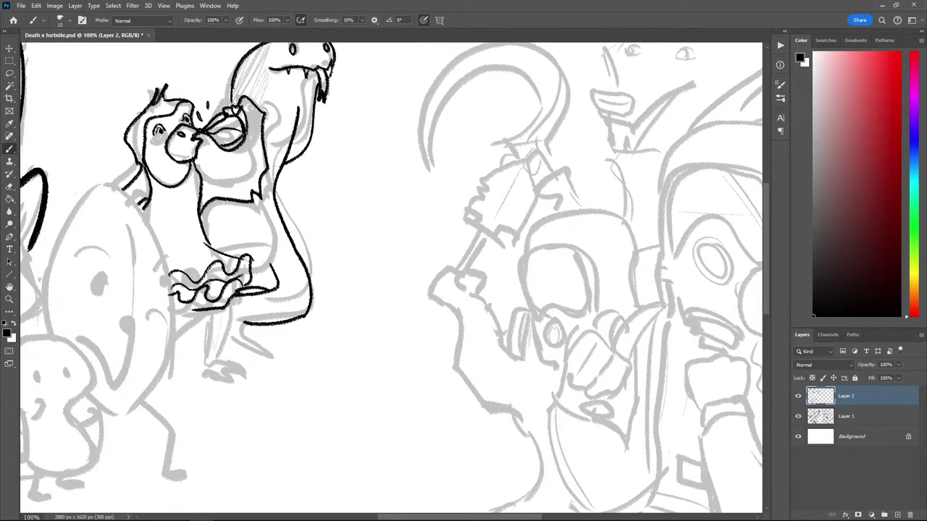
Ink small stars on the ape's torso, and ink the thigh and leg lines below its ruffled skirt
scroll(250, 240, "down", 3)
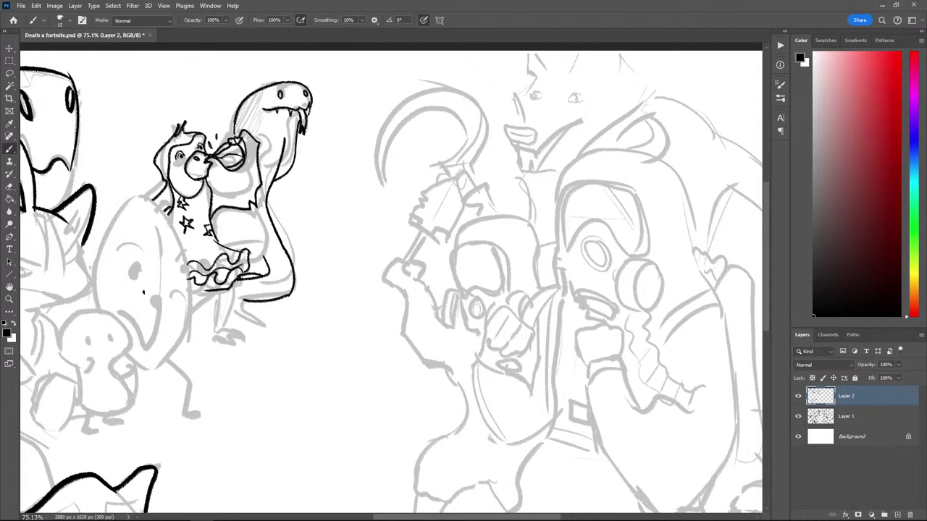
key("ctrl+plus")
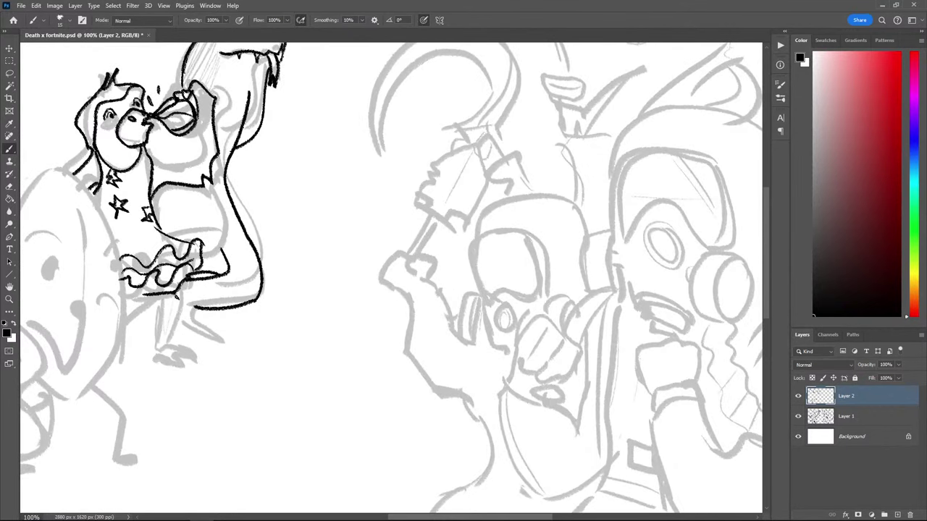
left_click_drag(177, 294, 168, 339)
key("ctrl+z")
mouse_move(175, 292)
left_mouse_down()
mouse_move(169, 337)
mouse_move(121, 300)
left_mouse_up()
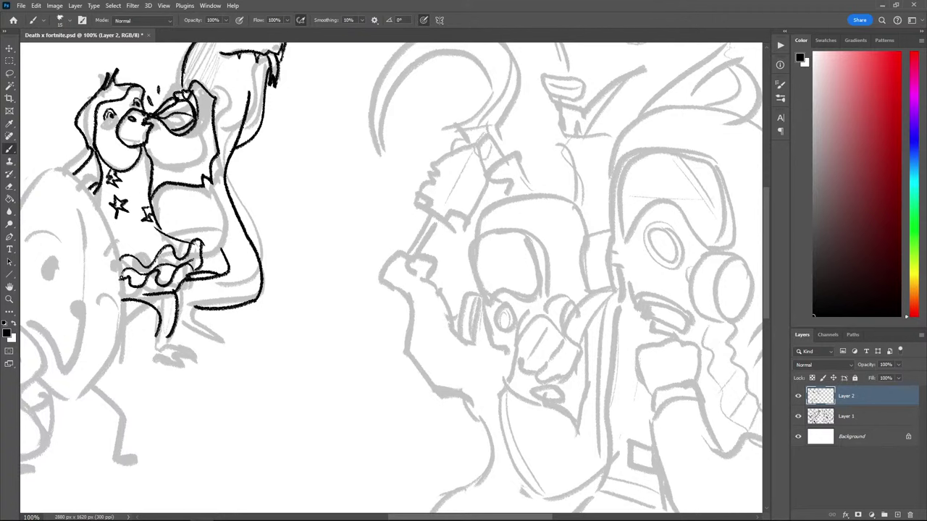
key("ctrl+z")
left_click_drag(169, 336, 123, 293)
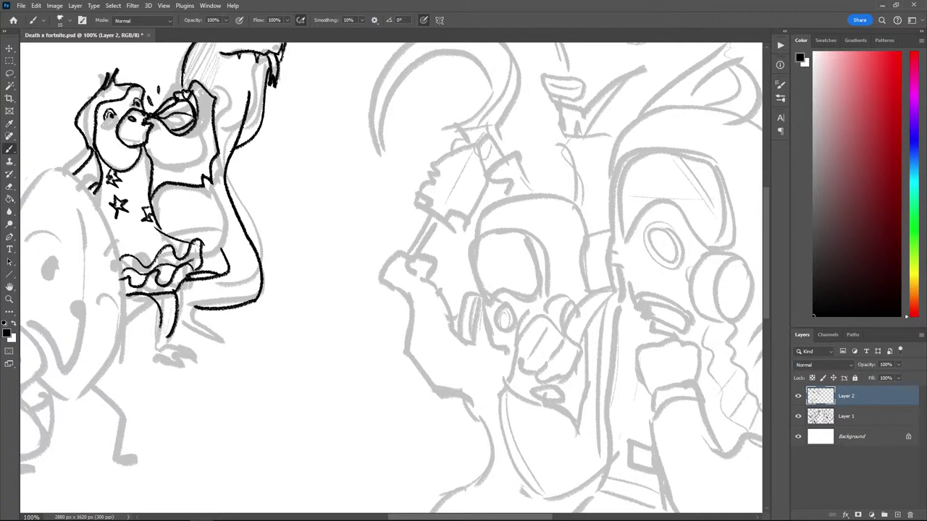
Switch to the browser, view the larger orangutan reference photo in full, and close its window
key("alt+Tab")
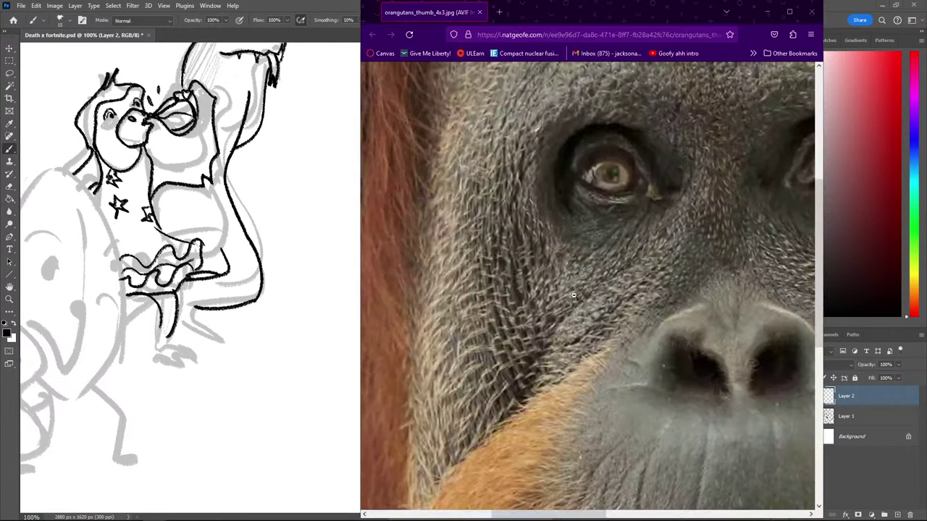
left_click(553, 273)
left_click(643, 207)
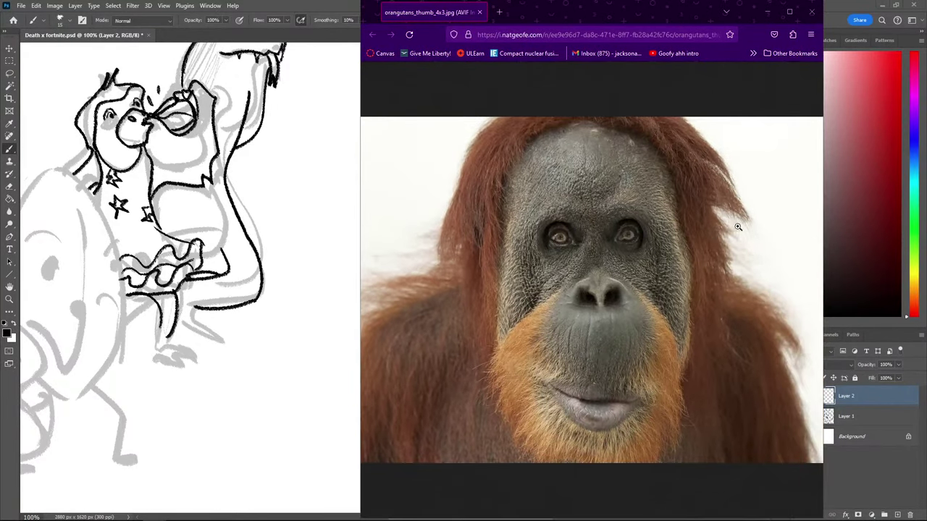
left_click(811, 12)
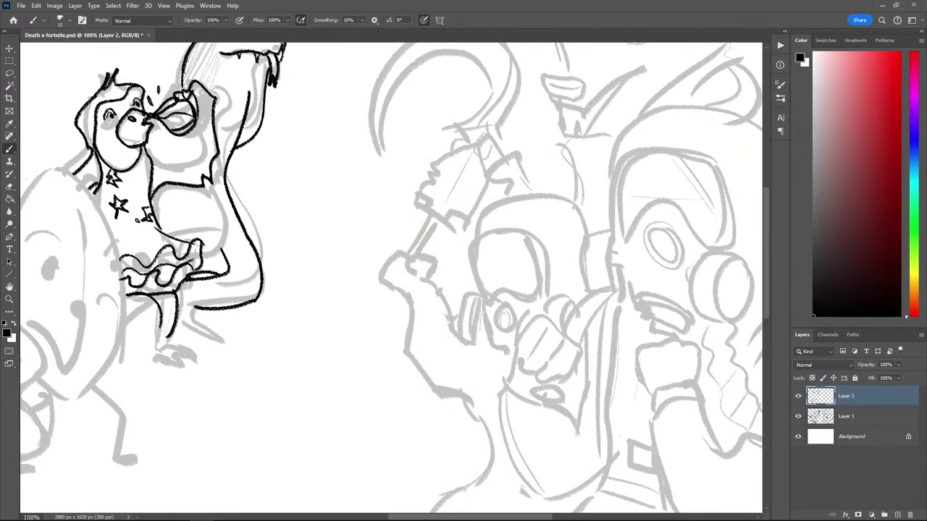
Ink the line descending from the ape's jagged elbow, and wavy bands across the snake's neck
mouse_move(177, 179)
left_mouse_down()
mouse_move(247, 202)
mouse_move(226, 215)
mouse_move(258, 283)
left_mouse_up()
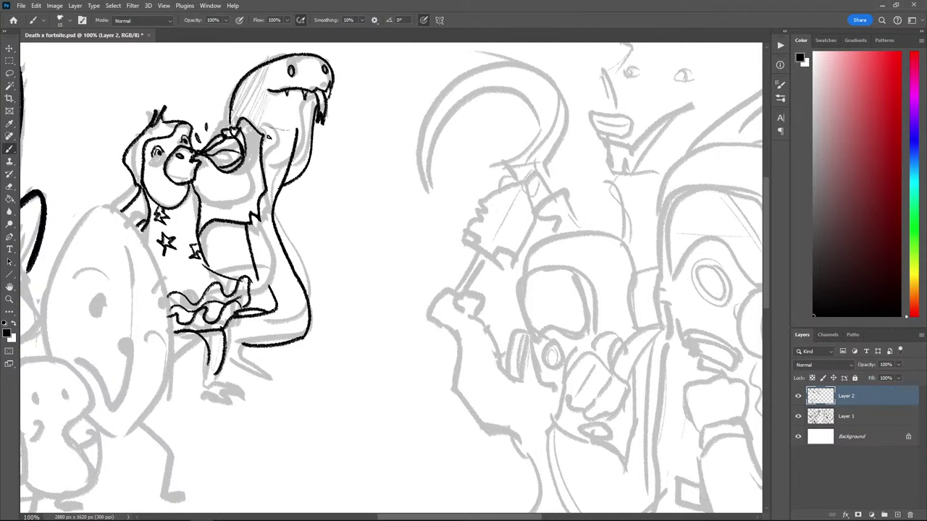
left_click_drag(259, 124, 281, 125)
left_click_drag(265, 170, 281, 179)
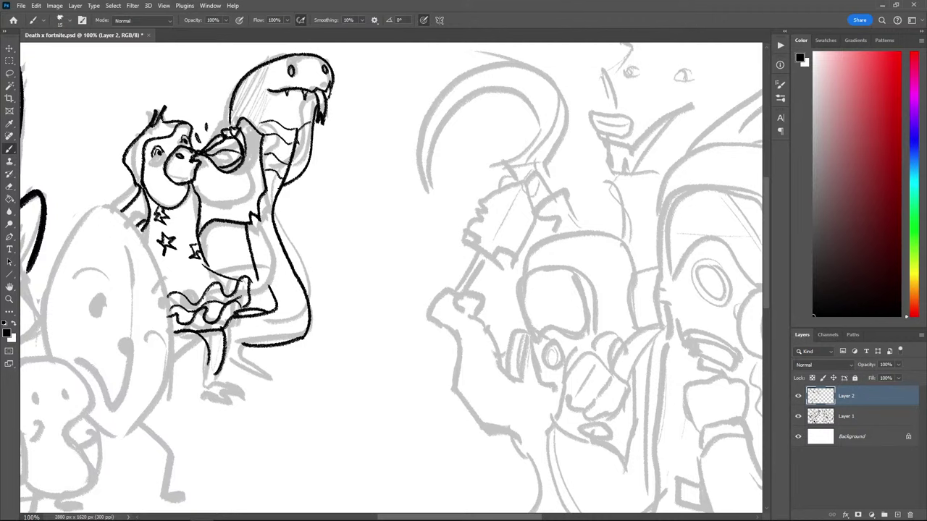
mouse_move(239, 85)
left_mouse_down()
mouse_move(260, 105)
mouse_move(258, 115)
left_mouse_up()
key("ctrl+z")
key("ctrl+z")
key("ctrl+z")
key("ctrl+z")
key("ctrl+z")
Ink more wavy bands on the snake's neck, and the lower edge of the shape beneath the ape's elbow
mouse_move(266, 117)
left_mouse_down()
mouse_move(304, 110)
mouse_move(304, 100)
mouse_move(279, 110)
mouse_move(302, 97)
left_mouse_up()
key("ctrl+z")
mouse_move(208, 273)
left_mouse_down()
mouse_move(241, 221)
mouse_move(263, 225)
left_mouse_up()
left_click_drag(298, 257, 282, 245)
key("ctrl+z")
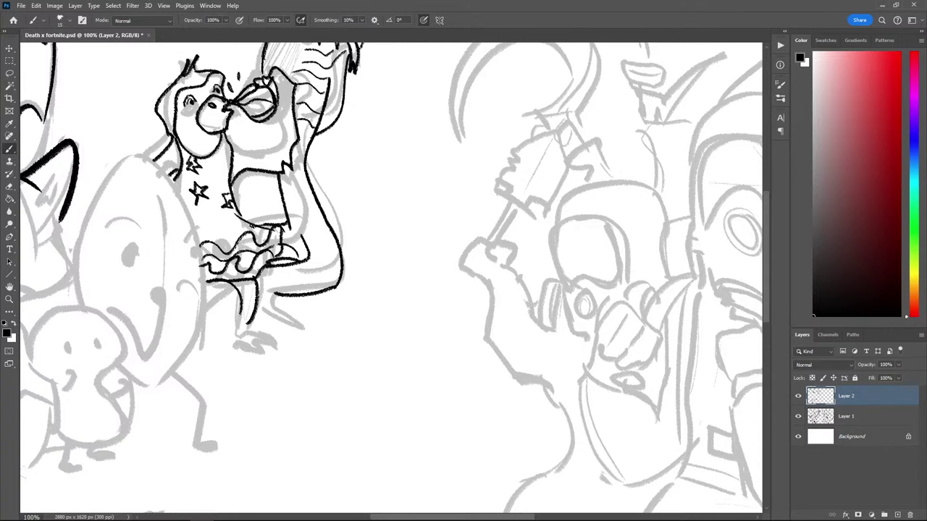
Switch to the browser, maximize its window, play the YouTube Fortnite ranked gameplay video, and pause it
mouse_move(73, 255)
left_mouse_down()
mouse_move(142, 205)
mouse_move(147, 175)
left_mouse_up()
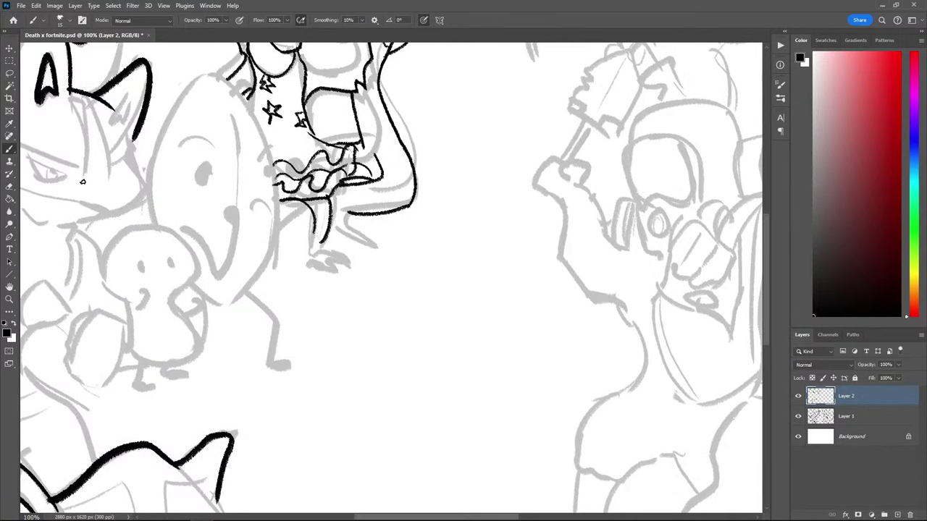
left_click_drag(926, 181, 478, 145)
left_click_drag(575, 21, 564, 10)
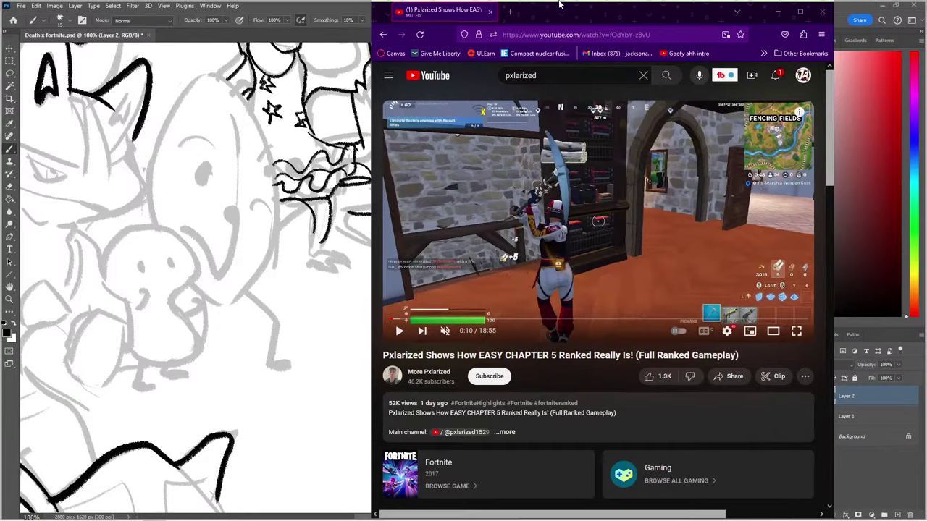
double_click(563, 10)
left_click(470, 284)
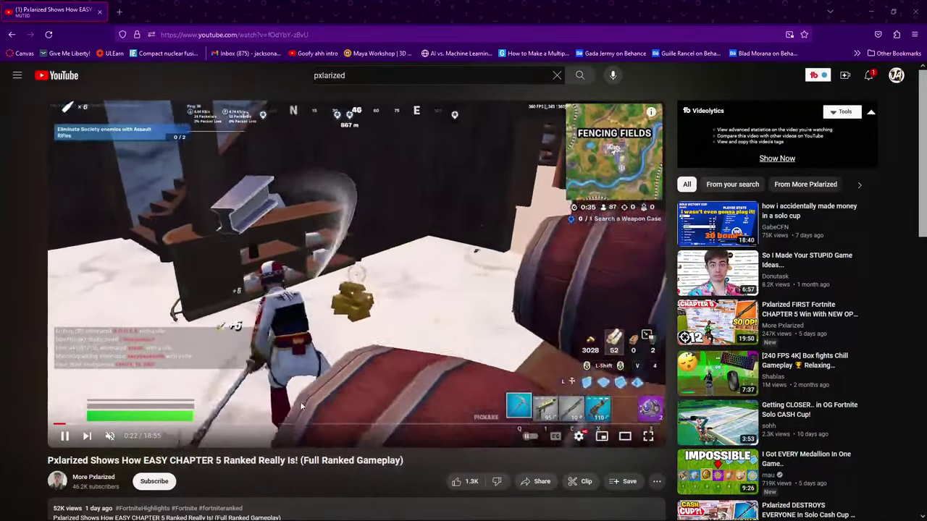
left_click(382, 309)
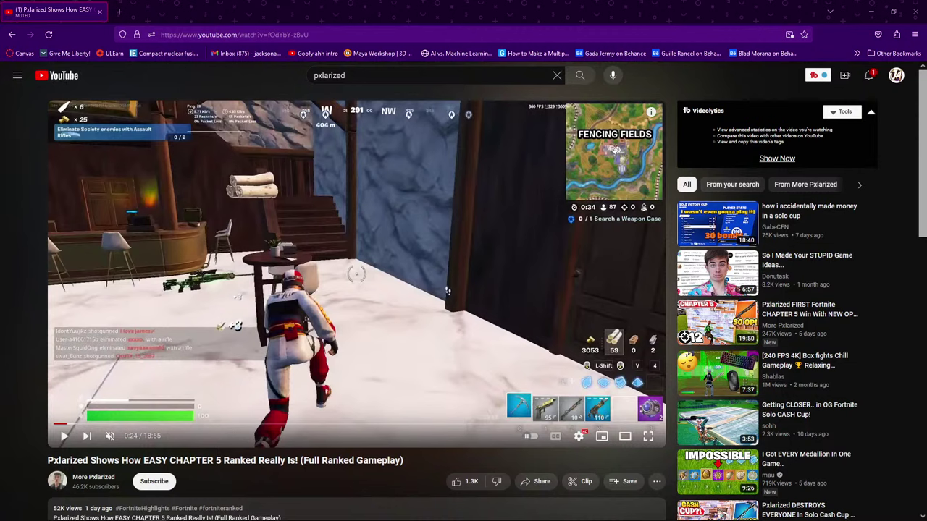
left_click_drag(213, 12, 216, 0)
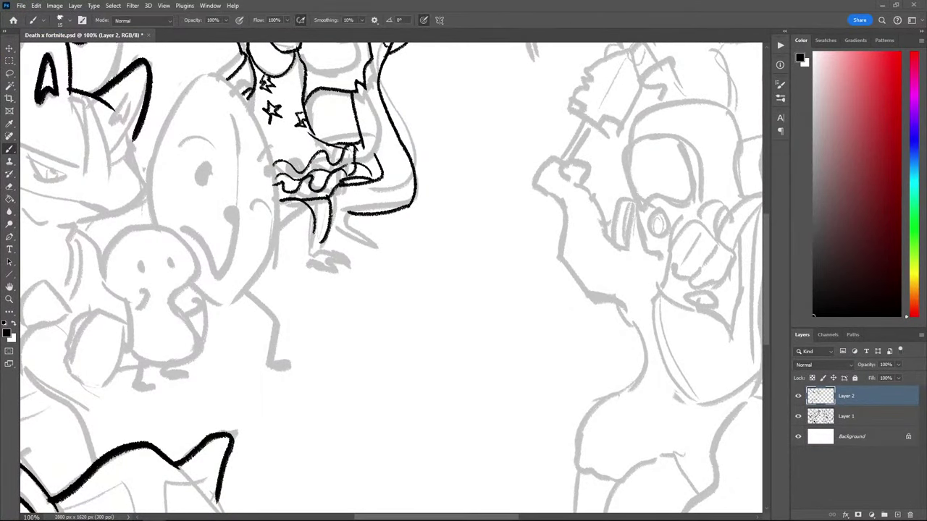
Return to Photoshop and ink the ape's near foot with its curled toes and heel, and the rear edge of the leg
key("super+Left")
mouse_move(326, 250)
left_mouse_down()
mouse_move(349, 256)
mouse_move(338, 259)
mouse_move(323, 248)
mouse_move(351, 249)
left_mouse_up()
key("ctrl+z")
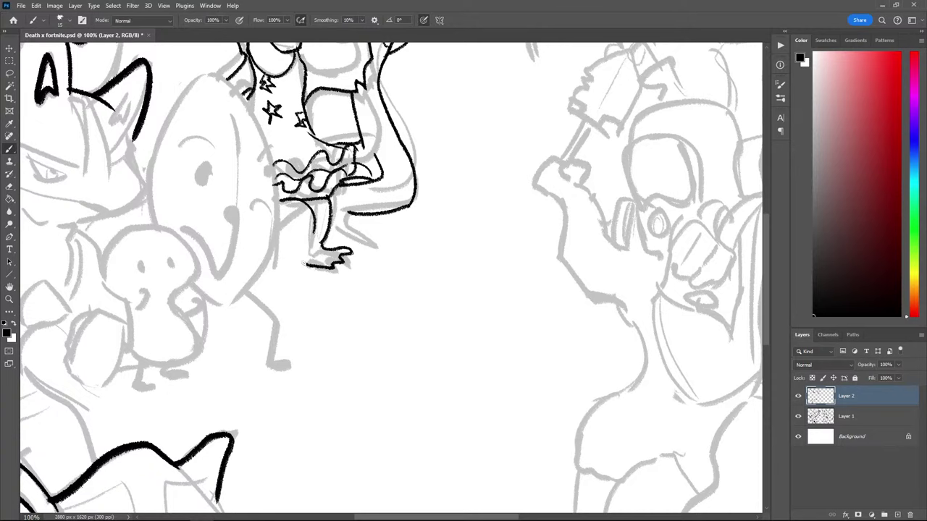
key("ctrl+z")
mouse_move(321, 242)
left_mouse_down()
mouse_move(346, 261)
mouse_move(319, 274)
mouse_move(351, 259)
left_mouse_up()
key("ctrl+z")
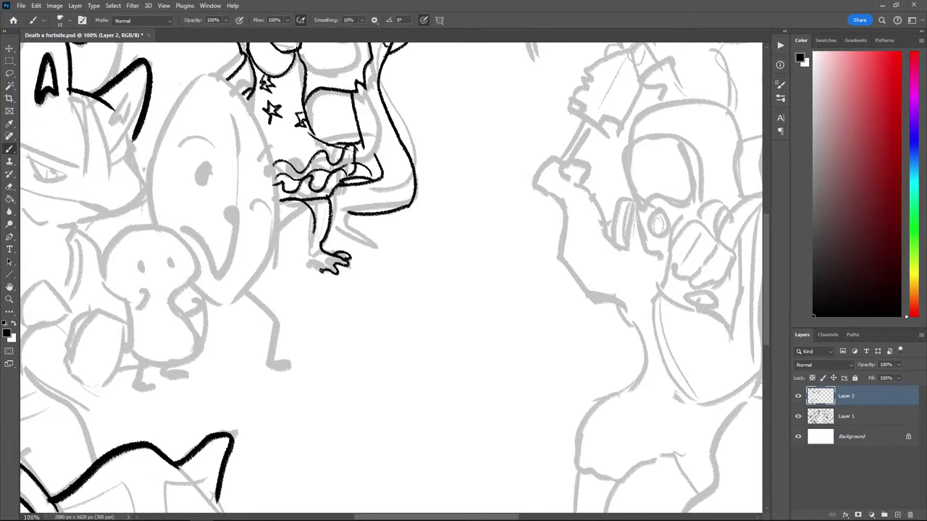
key("ctrl+z")
left_click_drag(305, 245, 309, 212)
key("ctrl+z")
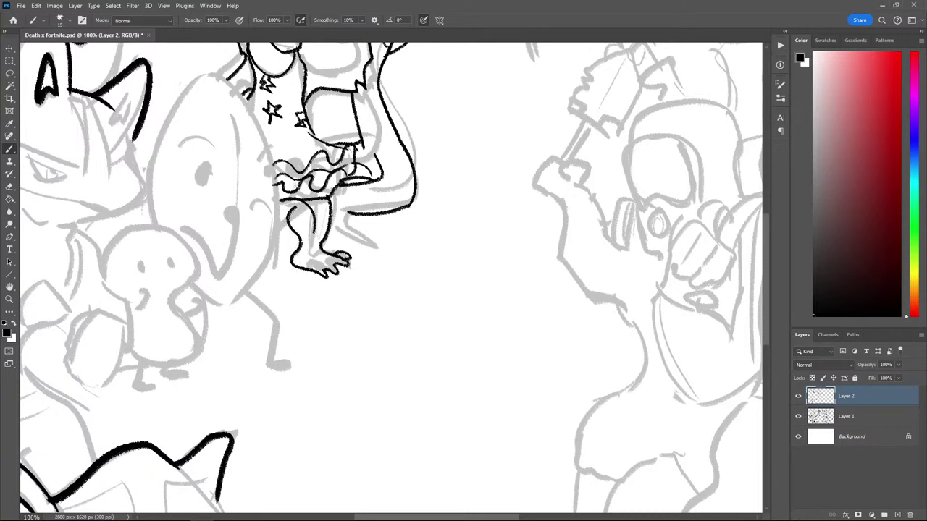
Re-ink the ape's near leg, from the heel up the rear edge to the shorts
key("ctrl+z")
left_click_drag(318, 272, 300, 264)
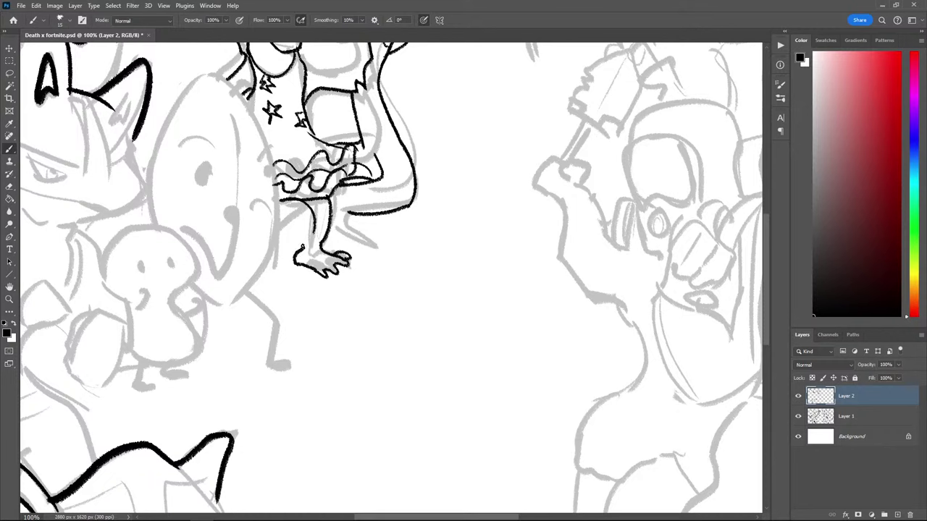
left_click_drag(293, 225, 291, 207)
mouse_move(297, 253)
left_mouse_down()
mouse_move(331, 268)
mouse_move(325, 261)
left_mouse_up()
key("ctrl+z")
Ink the leaf character's long curved right edge, then its left edge from the pointed tip down to the small character's head
left_click_drag(212, 117, 315, 182)
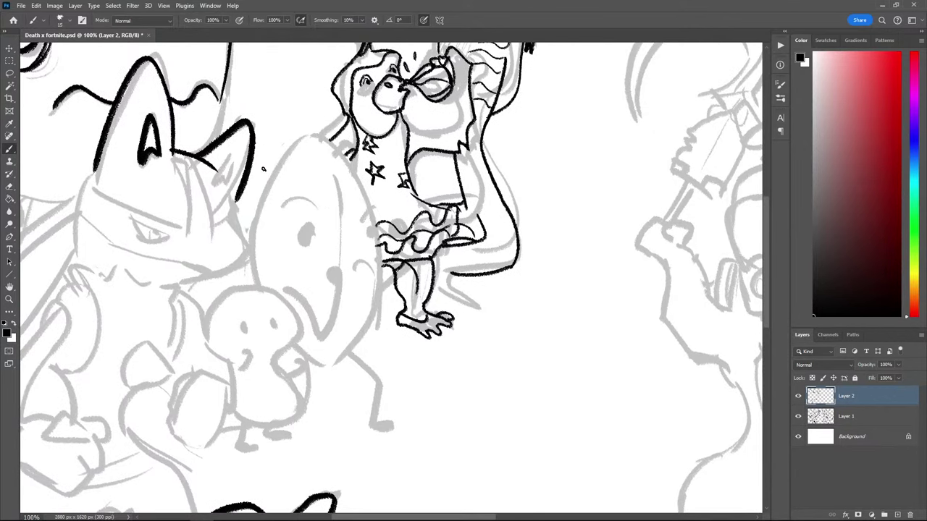
mouse_move(334, 367)
left_mouse_down()
mouse_move(359, 339)
mouse_move(286, 121)
left_mouse_up()
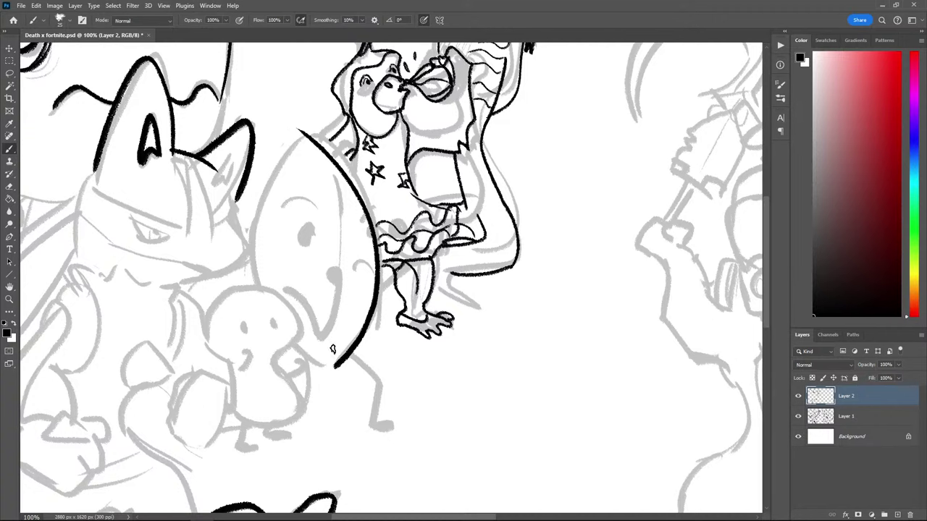
key("ctrl+z")
mouse_move(331, 368)
left_mouse_down()
mouse_move(361, 327)
mouse_move(375, 248)
mouse_move(326, 147)
mouse_move(299, 136)
mouse_move(335, 150)
mouse_move(375, 224)
mouse_move(374, 295)
mouse_move(349, 350)
mouse_move(381, 285)
mouse_move(366, 190)
mouse_move(304, 123)
mouse_move(369, 303)
mouse_move(371, 221)
mouse_move(331, 149)
mouse_move(295, 135)
left_mouse_up()
key("ctrl+z")
key("ctrl+z")
key("ctrl+z")
key("ctrl+z")
mouse_move(334, 366)
left_mouse_down()
mouse_move(357, 343)
mouse_move(377, 259)
mouse_move(334, 161)
mouse_move(283, 120)
left_mouse_up()
key("ctrl+z")
mouse_move(328, 366)
left_mouse_down()
mouse_move(361, 291)
mouse_move(357, 196)
mouse_move(326, 144)
mouse_move(359, 179)
mouse_move(380, 268)
mouse_move(368, 312)
mouse_move(327, 369)
left_mouse_up()
key("ctrl+z")
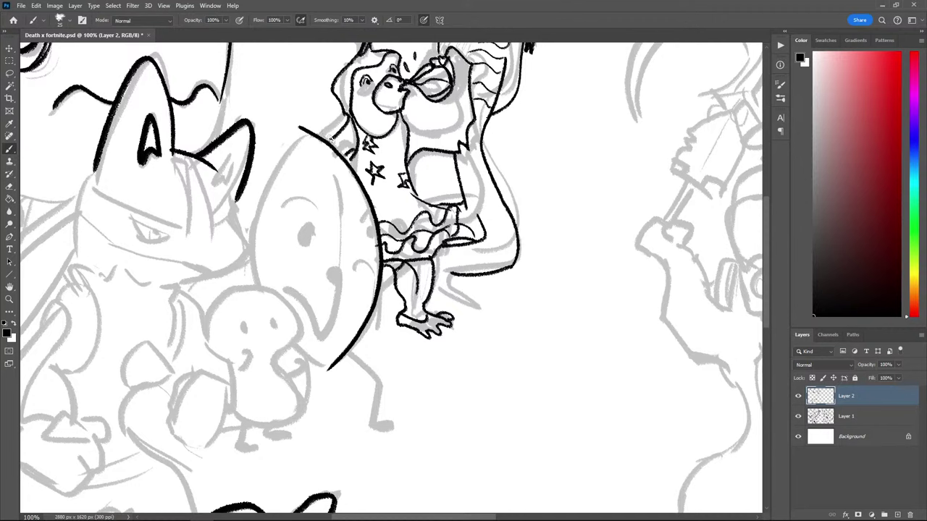
mouse_move(297, 128)
left_mouse_down()
mouse_move(258, 208)
mouse_move(252, 269)
mouse_move(260, 287)
left_mouse_up()
Ink the leaf character's lower edge and its two thin bent legs with solid black feet
mouse_move(293, 349)
left_mouse_down()
mouse_move(368, 372)
mouse_move(380, 391)
left_mouse_up()
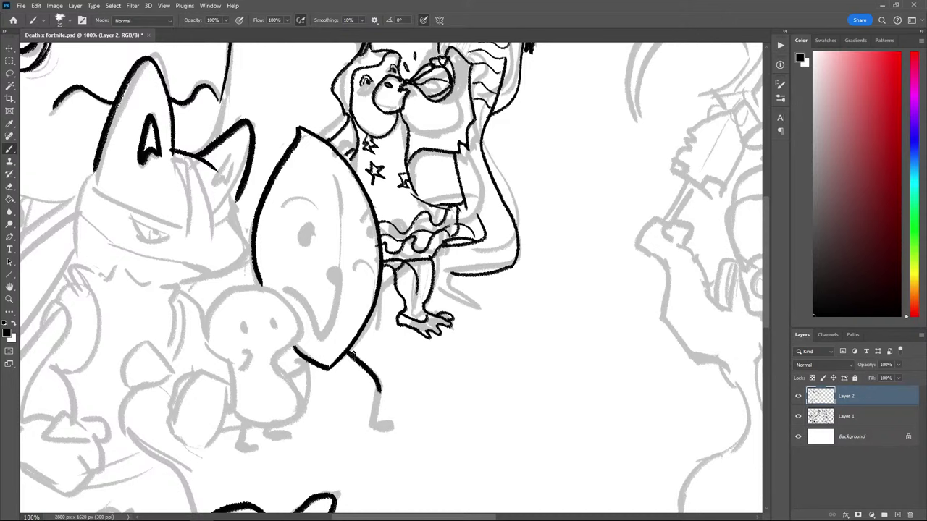
key("ctrl+z")
mouse_move(348, 351)
left_mouse_down()
mouse_move(382, 392)
mouse_move(375, 427)
mouse_move(389, 429)
left_mouse_up()
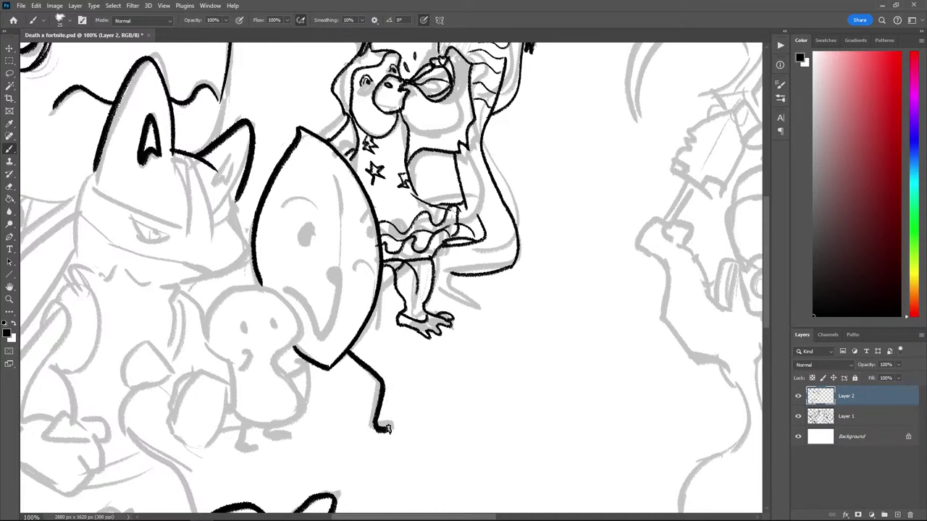
key("ctrl+z")
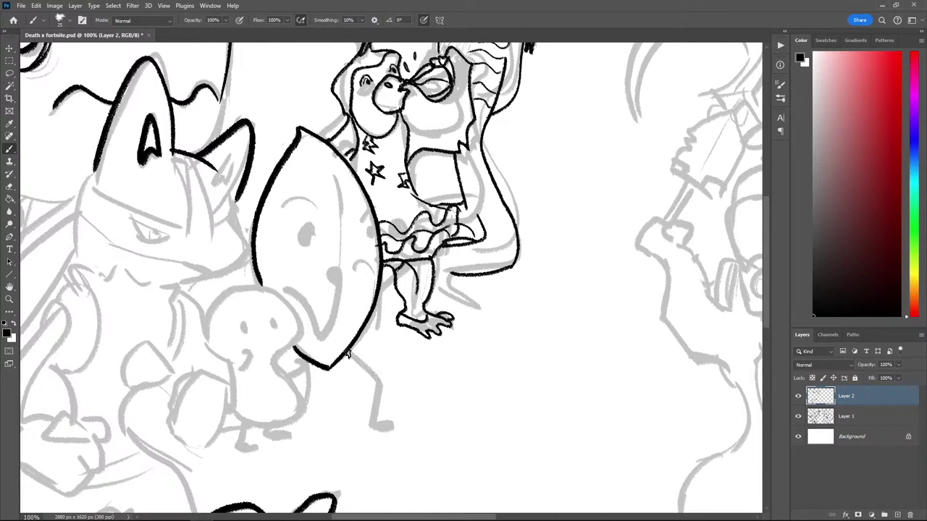
mouse_move(348, 353)
left_mouse_down()
mouse_move(375, 387)
mouse_move(365, 366)
mouse_move(376, 379)
mouse_move(383, 429)
left_mouse_up()
key("ctrl+z")
left_click_drag(279, 323, 280, 253)
mouse_move(307, 301)
left_mouse_down()
mouse_move(317, 333)
mouse_move(308, 366)
mouse_move(280, 382)
mouse_move(293, 388)
left_mouse_up()
key("ctrl+z")
mouse_move(301, 294)
left_mouse_down()
mouse_move(311, 339)
mouse_move(300, 357)
mouse_move(275, 368)
mouse_move(294, 380)
left_mouse_up()
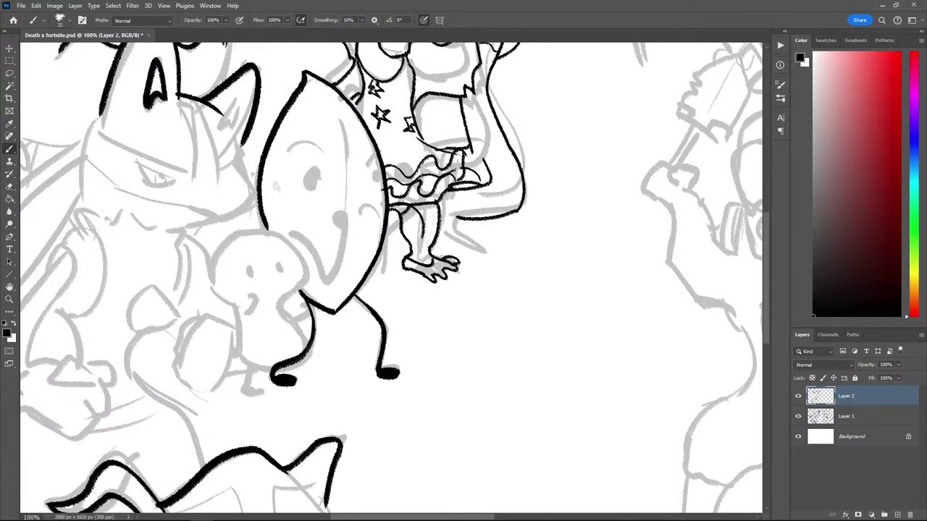
Ink the curved underside of the rounded shape below the ape's mouth
left_click_drag(251, 230, 261, 272)
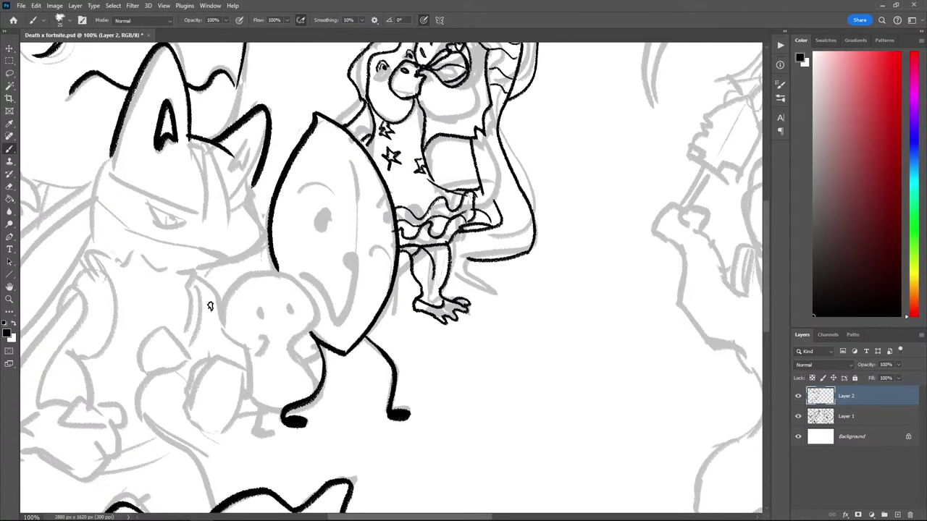
mouse_move(257, 249)
left_mouse_down()
mouse_move(237, 328)
mouse_move(221, 340)
left_mouse_up()
mouse_move(385, 200)
left_mouse_down()
mouse_move(395, 207)
mouse_move(437, 178)
mouse_move(396, 204)
mouse_move(439, 191)
mouse_move(435, 172)
left_mouse_up()
key("ctrl+z")
key("ctrl+z")
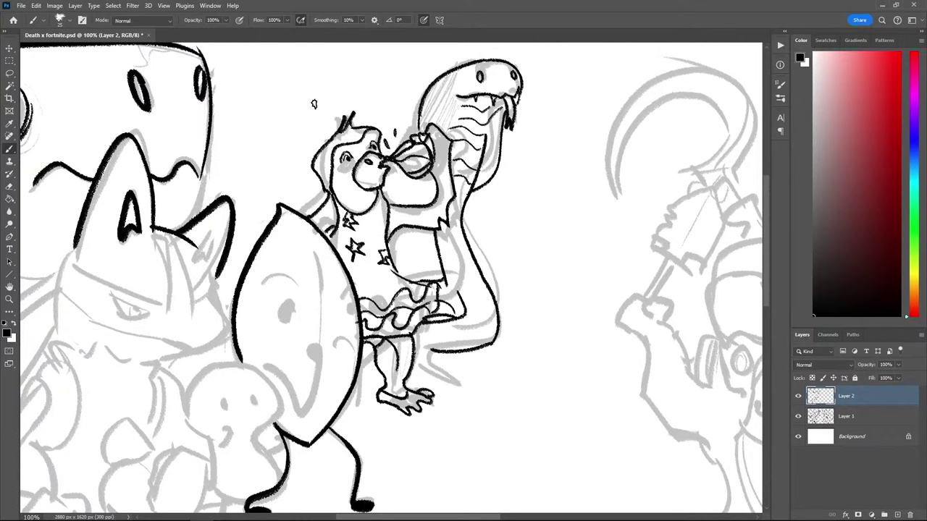
Ink the leaf character's wide curved smile and its bent arm with a solid black hand
left_click_drag(277, 196, 375, 116)
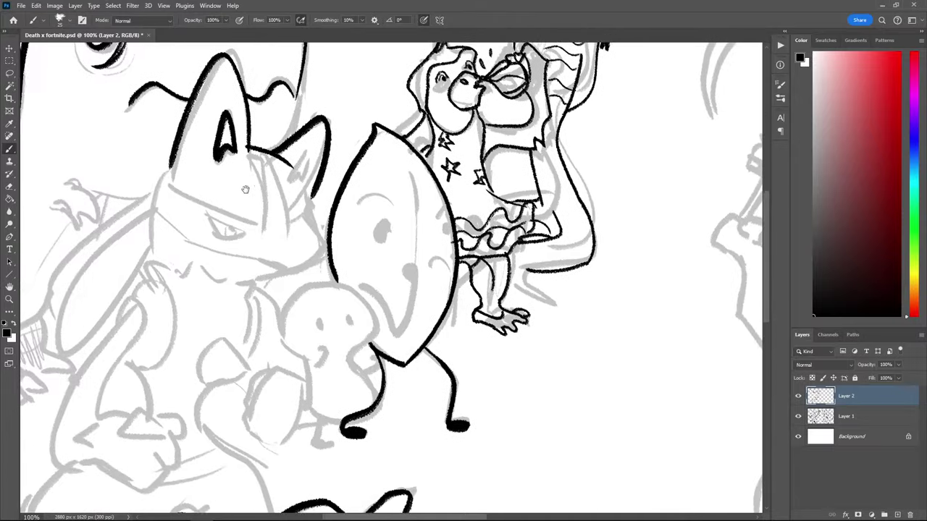
mouse_move(195, 239)
left_mouse_down()
mouse_move(216, 175)
mouse_move(221, 192)
left_mouse_up()
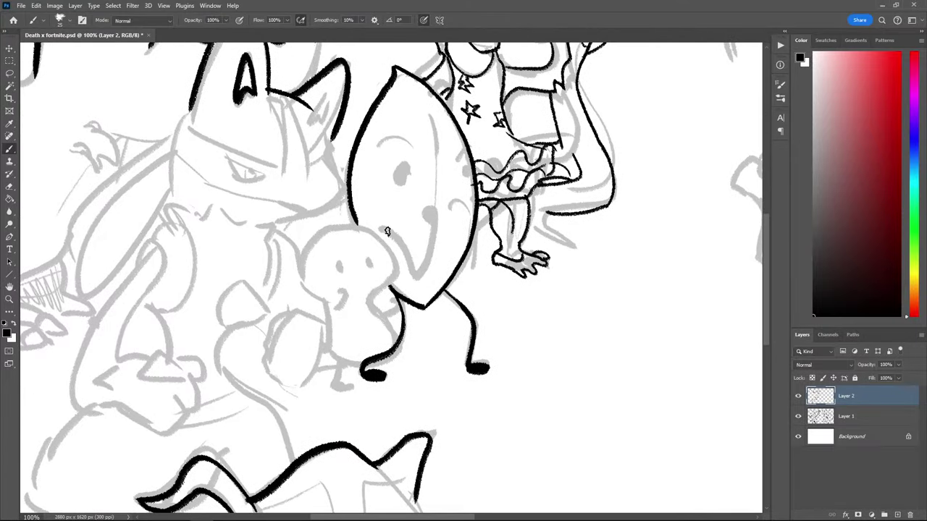
mouse_move(380, 228)
left_mouse_down()
mouse_move(425, 270)
mouse_move(432, 217)
left_mouse_up()
mouse_move(471, 242)
left_mouse_down()
mouse_move(510, 194)
mouse_move(489, 164)
left_mouse_up()
key("ctrl+z")
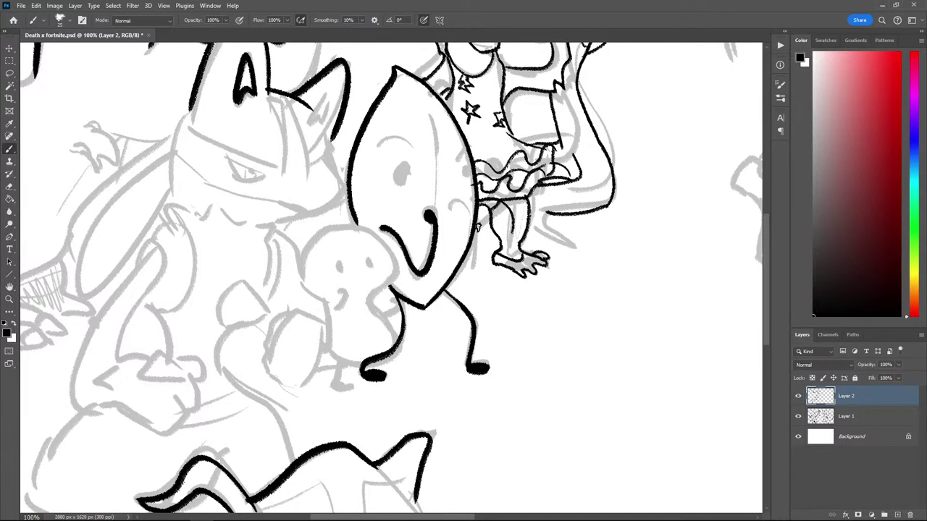
mouse_move(478, 231)
left_mouse_down()
mouse_move(510, 195)
mouse_move(493, 171)
left_mouse_up()
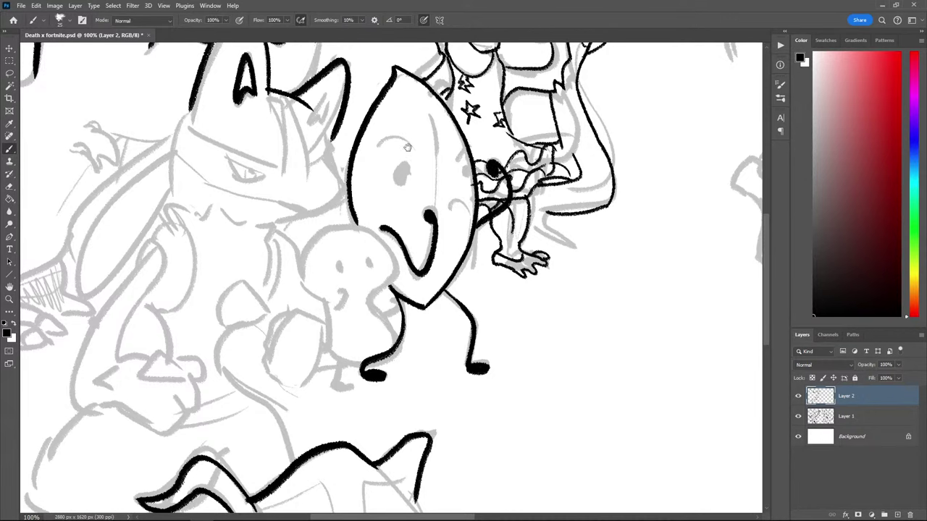
Ink the leaf character's near eyebrow and the thin centre crease running from tip to base
mouse_move(403, 140)
left_mouse_down()
mouse_move(357, 118)
mouse_move(338, 168)
left_mouse_up()
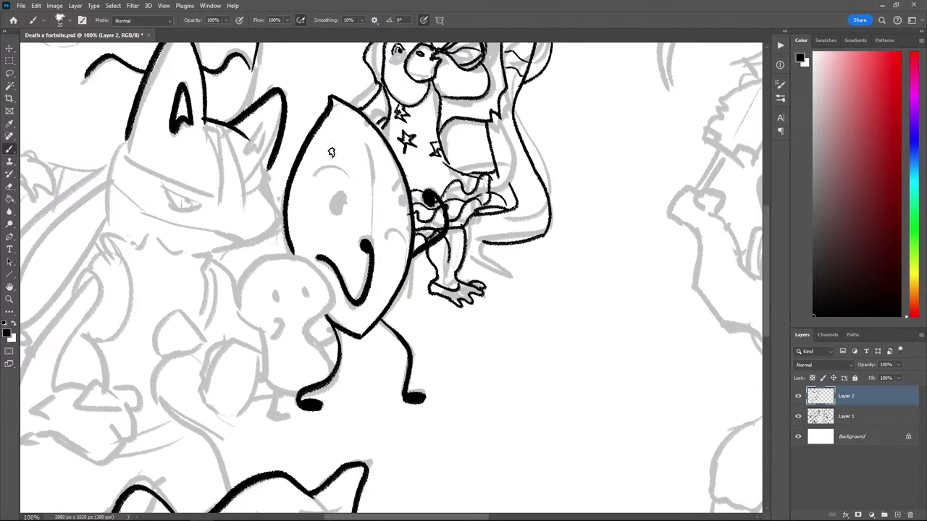
left_click_drag(345, 177, 321, 176)
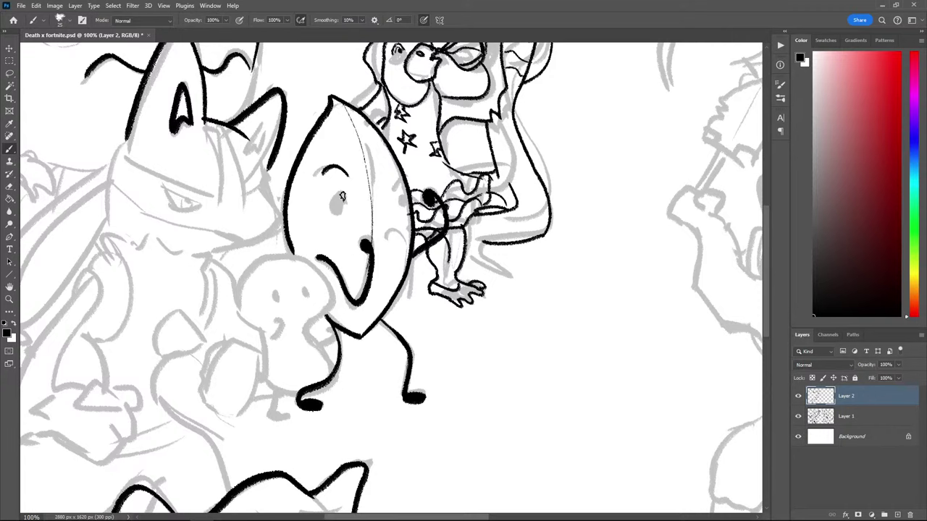
mouse_move(338, 102)
left_mouse_down()
mouse_move(362, 133)
mouse_move(363, 329)
left_mouse_up()
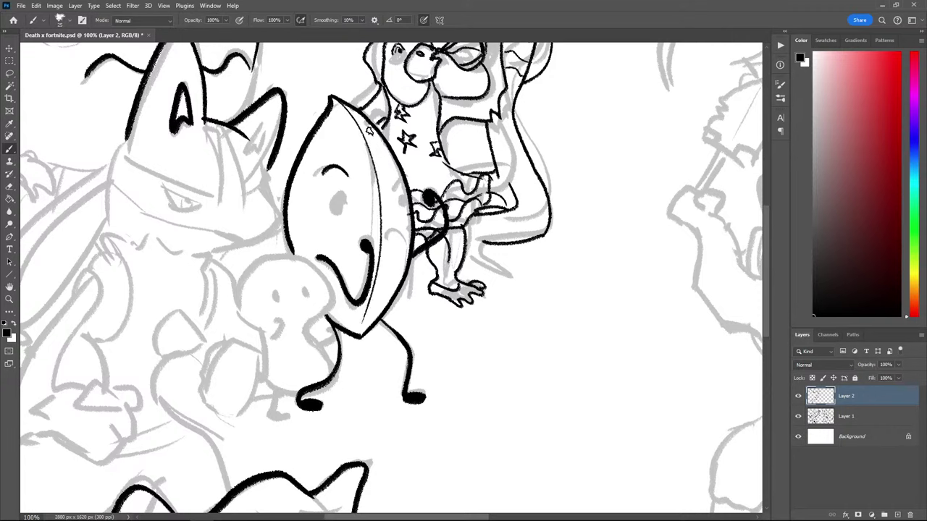
Ink the leaf character's solid oval eyes, far eyebrow and the small cheek curve beyond the crease
left_click_drag(343, 198, 338, 203)
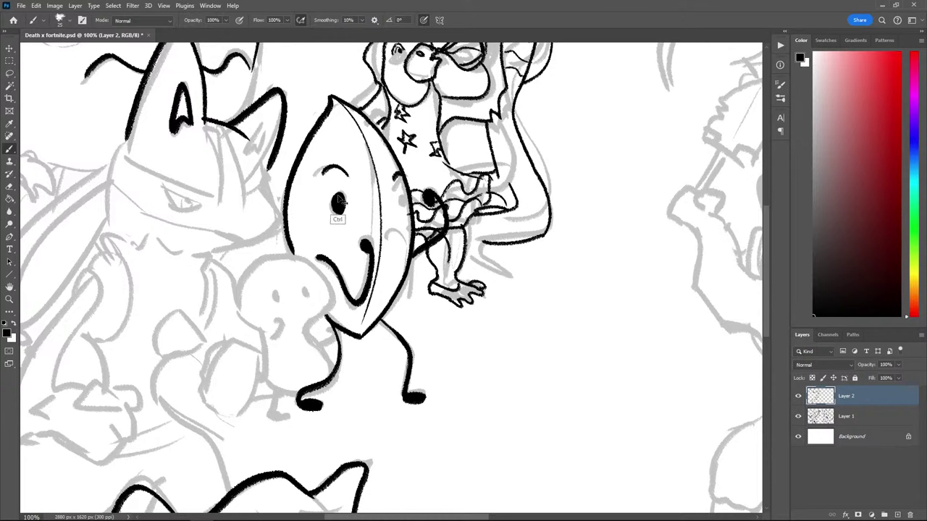
key("ctrl+z")
mouse_move(343, 189)
left_mouse_down()
mouse_move(343, 208)
mouse_move(345, 197)
left_mouse_up()
key("ctrl+z")
key("ctrl+z")
left_click_drag(407, 187, 409, 212)
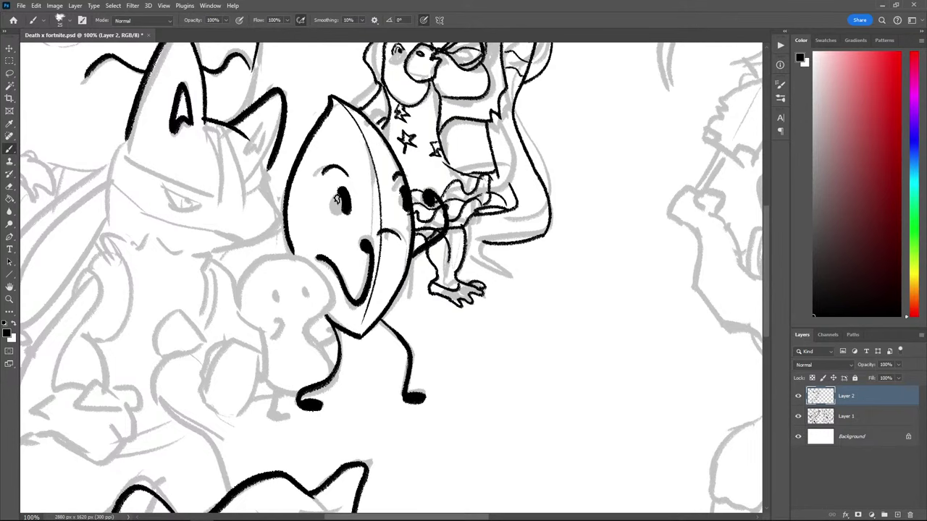
mouse_move(106, 242)
left_mouse_down()
mouse_move(148, 230)
mouse_move(194, 166)
mouse_move(166, 156)
left_mouse_up()
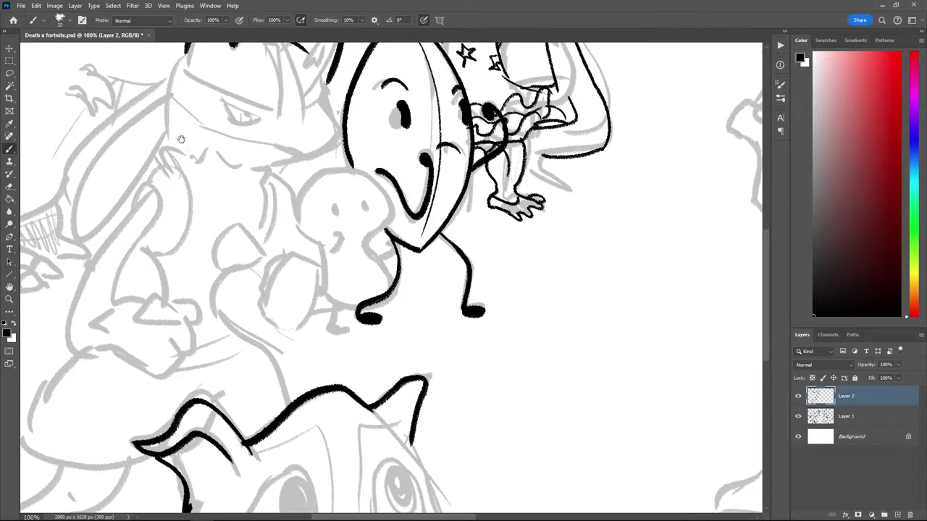
left_click_drag(238, 144, 276, 263)
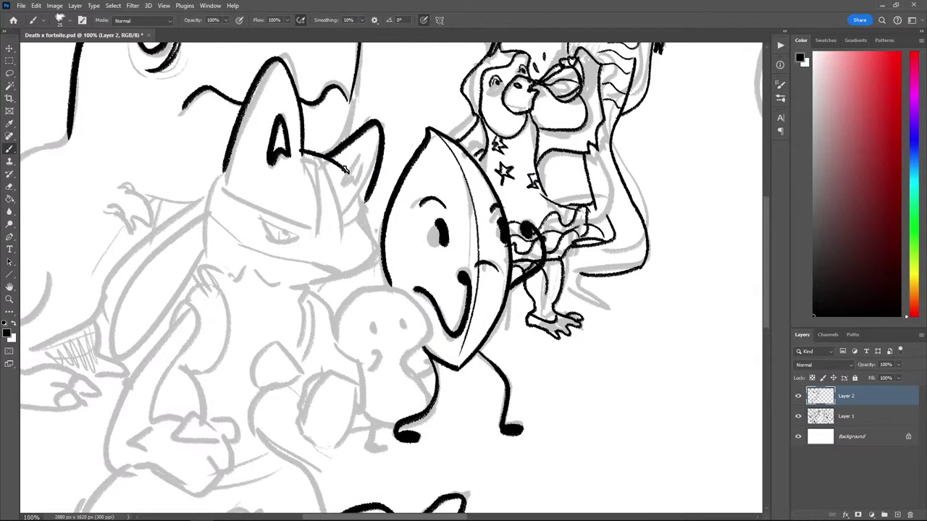
left_click_drag(354, 187, 382, 250)
key("ctrl+z")
mouse_move(353, 182)
left_mouse_down()
mouse_move(375, 226)
mouse_move(307, 277)
left_mouse_up()
key("ctrl+z")
left_click_drag(209, 185, 311, 231)
key("ctrl+z")
Ink the small peanut-shaped character's round head, curved body and first pair of feet
scroll(259, 145, "down", 4)
scroll(301, 166, "up", 3)
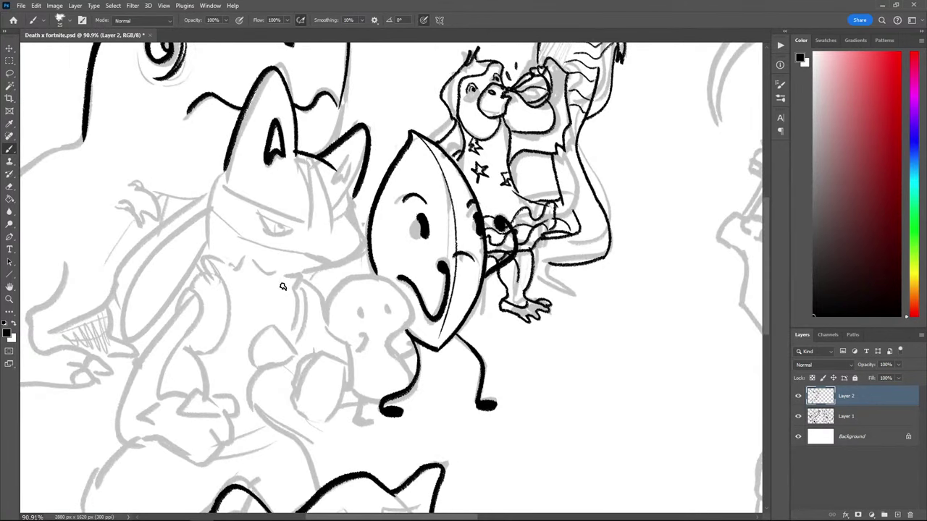
mouse_move(389, 348)
left_mouse_down()
mouse_move(402, 294)
mouse_move(342, 277)
mouse_move(326, 244)
mouse_move(336, 284)
mouse_move(366, 272)
mouse_move(394, 286)
mouse_move(406, 316)
mouse_move(389, 347)
mouse_move(409, 383)
mouse_move(394, 396)
mouse_move(364, 393)
left_mouse_up()
key("ctrl+z")
key("ctrl+z")
left_click_drag(280, 242, 262, 181)
mouse_move(380, 336)
left_mouse_down()
mouse_move(376, 289)
mouse_move(385, 237)
mouse_move(341, 212)
mouse_move(314, 225)
mouse_move(311, 246)
mouse_move(324, 219)
mouse_move(349, 208)
mouse_move(387, 236)
mouse_move(393, 252)
mouse_move(374, 283)
mouse_move(389, 331)
mouse_move(342, 335)
mouse_move(338, 362)
mouse_move(391, 342)
left_mouse_up()
key("ctrl+z")
key("ctrl+z")
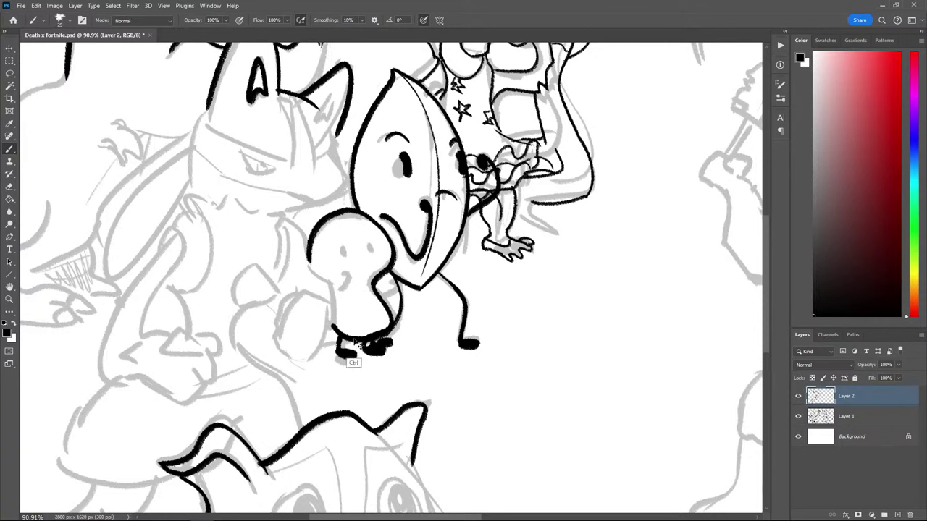
Rework the peanut-shaped character's short legs and black feet beneath its body
key("ctrl+z")
left_click_drag(365, 343, 378, 355)
key("ctrl+z")
key("ctrl+z")
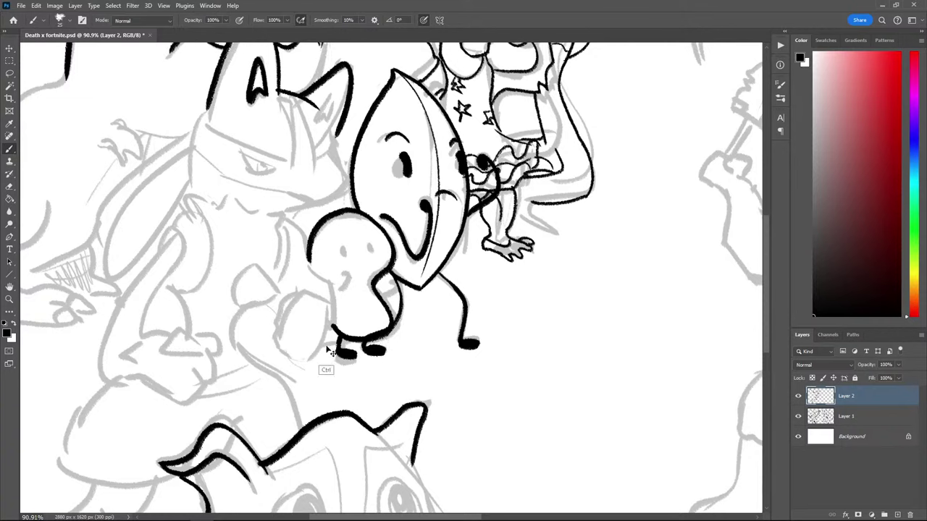
mouse_move(334, 328)
left_mouse_down()
mouse_move(336, 358)
mouse_move(369, 356)
left_mouse_up()
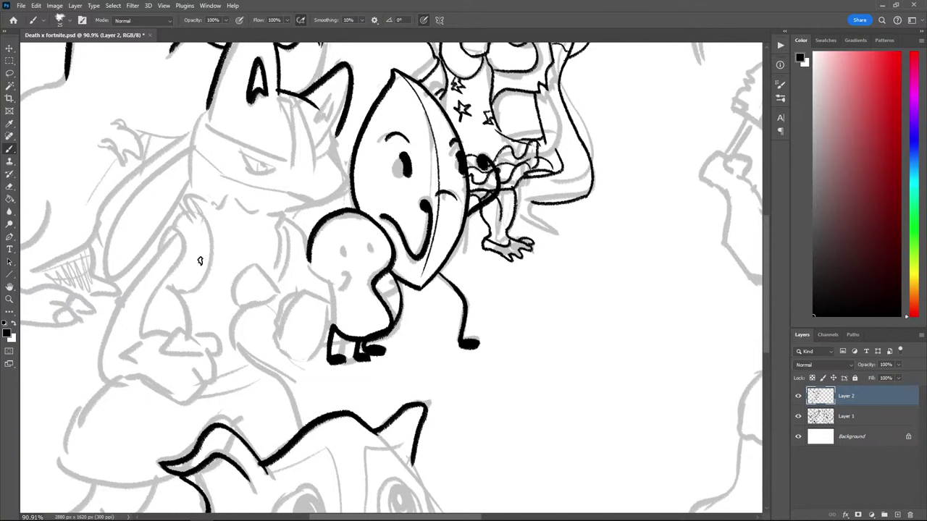
mouse_move(360, 339)
left_mouse_down()
mouse_move(356, 360)
mouse_move(369, 353)
mouse_move(360, 349)
mouse_move(372, 356)
mouse_move(352, 354)
left_mouse_up()
key("ctrl+z")
key("ctrl+z")
key("ctrl+z")
key("ctrl+z")
key("ctrl+z")
left_click_drag(352, 340, 356, 354)
Ink the peanut-shaped character's oval eyes, mouth line, curved cheek mark and small arm with a hand
left_click_drag(257, 299, 242, 315)
mouse_move(328, 267)
left_mouse_down()
mouse_move(362, 262)
mouse_move(327, 282)
mouse_move(387, 279)
left_mouse_up()
key("ctrl+z")
scroll(251, 218, "down", 5)
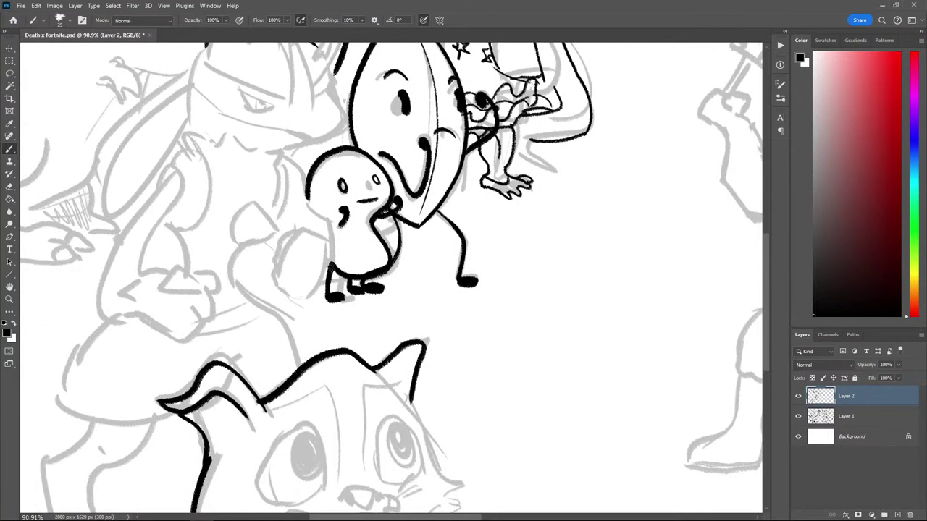
Erase excess ink around the peanut-shaped character's feet and return to the Brush tool
key("e")
mouse_move(355, 295)
left_mouse_down()
mouse_move(347, 285)
mouse_move(366, 295)
mouse_move(345, 297)
left_mouse_up()
key("b")
key("ctrl+z")
Ink the inner and outer edges of the fox-like character's bent forearm
mouse_move(163, 239)
left_mouse_down()
mouse_move(220, 244)
mouse_move(239, 285)
mouse_move(230, 323)
left_mouse_up()
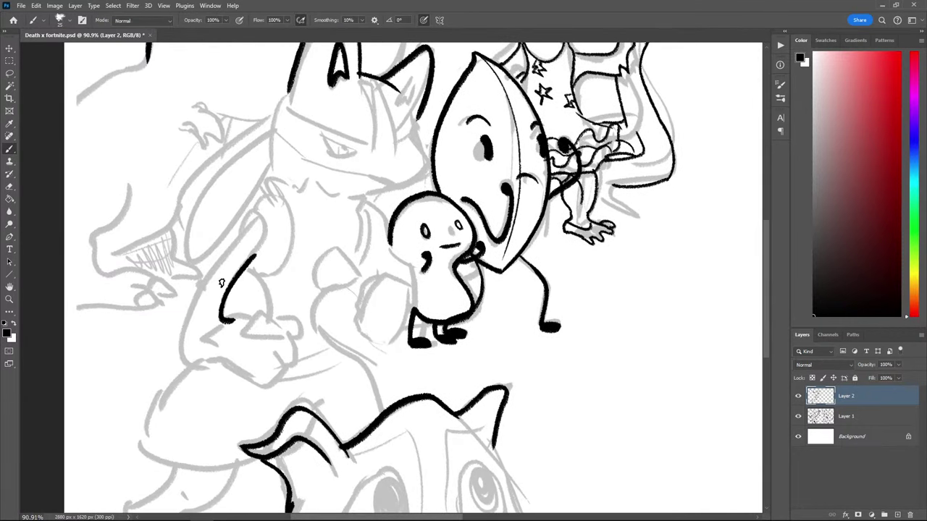
mouse_move(262, 213)
left_mouse_down()
mouse_move(226, 245)
mouse_move(183, 362)
left_mouse_up()
key("ctrl+z")
mouse_move(262, 212)
left_mouse_down()
mouse_move(207, 267)
mouse_move(187, 354)
left_mouse_up()
key("ctrl+z")
key("ctrl+z")
left_click_drag(220, 261, 173, 357)
key("ctrl+z")
Ink the underside and curled fingers of the fox-like character's fist
mouse_move(255, 217)
left_mouse_down()
mouse_move(201, 275)
mouse_move(179, 366)
mouse_move(280, 381)
mouse_move(302, 368)
mouse_move(304, 337)
mouse_move(289, 320)
left_mouse_up()
mouse_move(286, 373)
left_mouse_down()
mouse_move(280, 328)
mouse_move(273, 330)
mouse_move(284, 323)
mouse_move(251, 332)
left_mouse_up()
mouse_move(273, 384)
left_mouse_down()
mouse_move(261, 351)
mouse_move(278, 331)
mouse_move(273, 379)
mouse_move(253, 302)
mouse_move(258, 370)
mouse_move(271, 328)
mouse_move(256, 374)
mouse_move(277, 384)
left_mouse_up()
key("ctrl+z")
key("ctrl+z")
key("ctrl+z")
key("ctrl+z")
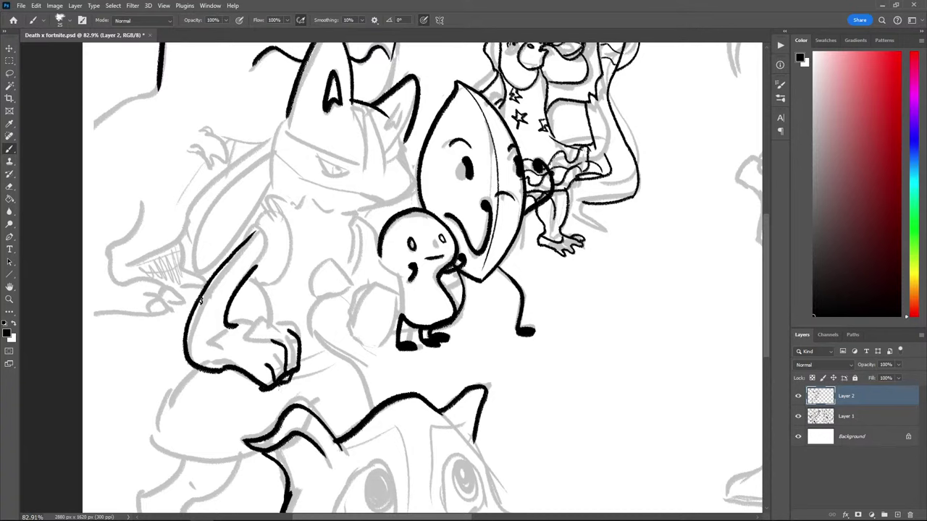
Ink the triangular spike on the back of the fist and rework the finger lines beside it
key("ctrl+z")
mouse_move(275, 334)
left_mouse_down()
mouse_move(251, 323)
mouse_move(269, 338)
mouse_move(272, 324)
mouse_move(287, 326)
mouse_move(270, 328)
left_mouse_up()
key("ctrl+z")
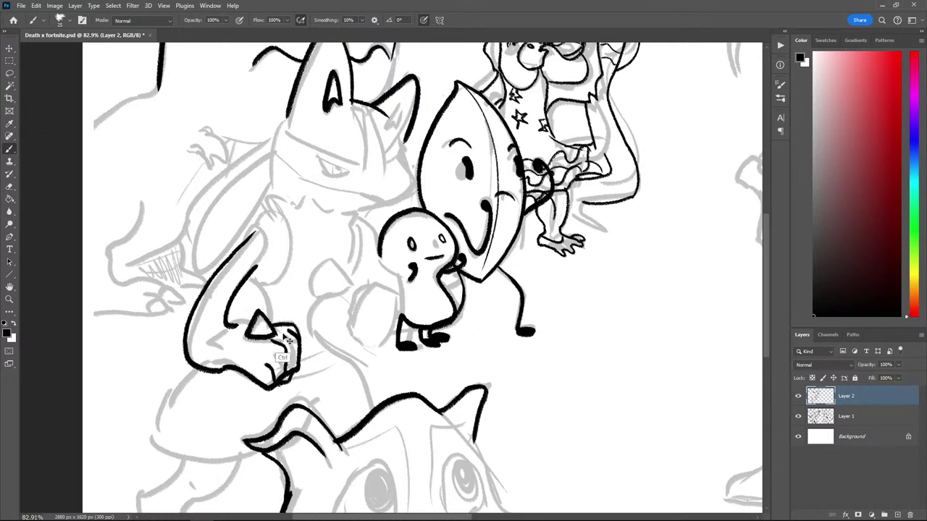
key("ctrl+z")
mouse_move(300, 355)
left_mouse_down()
mouse_move(298, 325)
mouse_move(272, 325)
left_mouse_up()
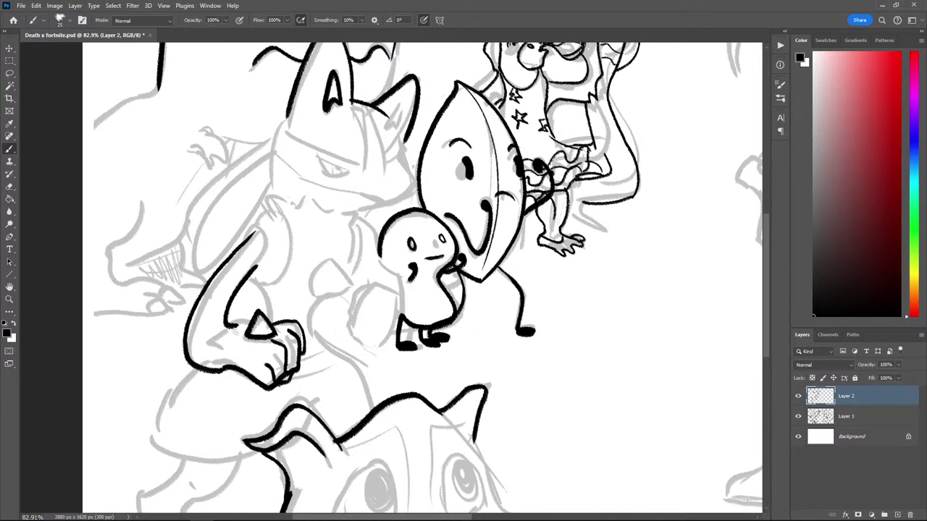
Ink the fist's outermost finger and wrist edge, and the rounded upper arm above the forearm
key("ctrl+z")
mouse_move(302, 354)
left_mouse_down()
mouse_move(297, 321)
mouse_move(234, 325)
left_mouse_up()
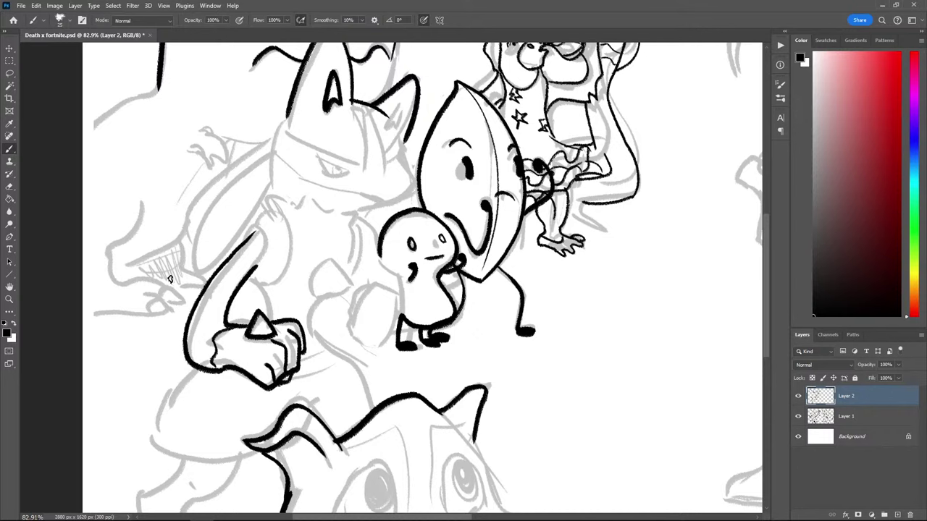
mouse_move(254, 269)
left_mouse_down()
mouse_move(265, 239)
mouse_move(249, 233)
mouse_move(260, 215)
mouse_move(278, 212)
mouse_move(293, 256)
mouse_move(280, 278)
mouse_move(259, 286)
mouse_move(246, 258)
left_mouse_up()
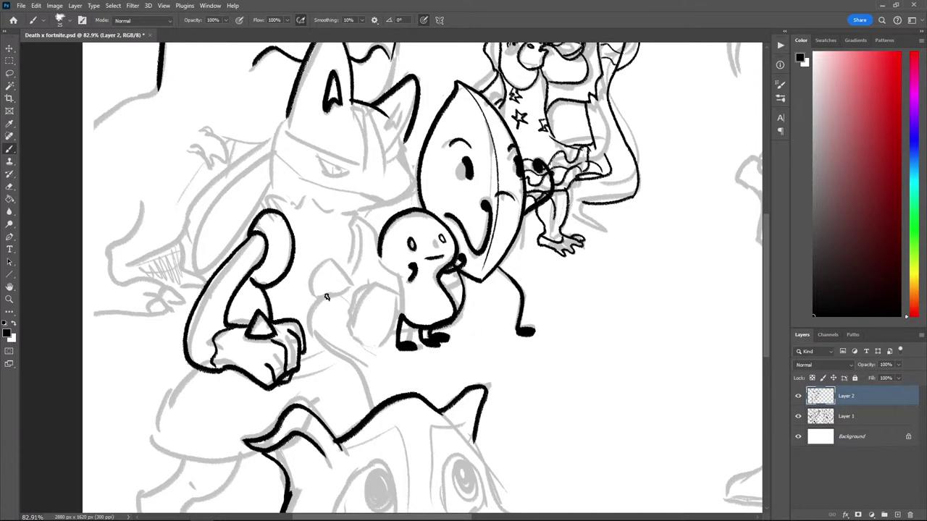
Ink the fox-like character's chest spike and the curved body line below it
mouse_move(312, 337)
left_mouse_down()
mouse_move(307, 311)
mouse_move(337, 292)
mouse_move(329, 260)
left_mouse_up()
key("ctrl+z")
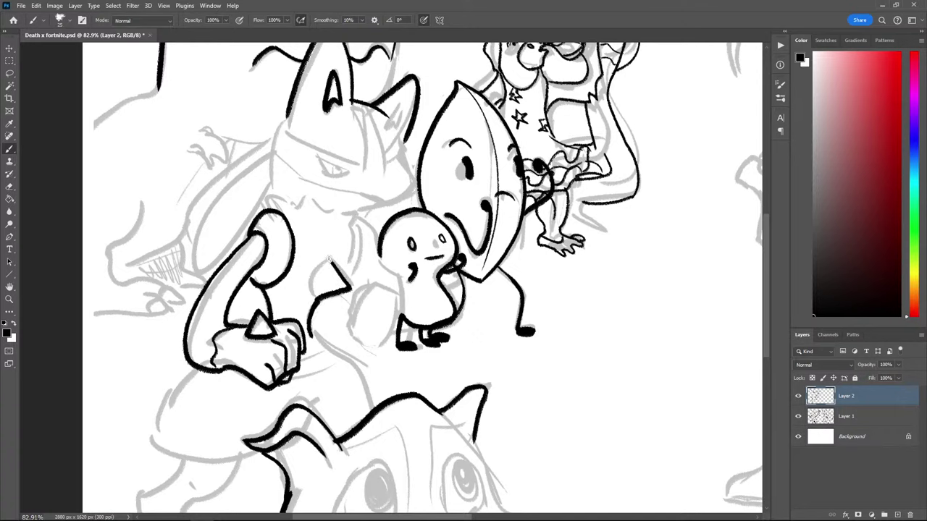
key("ctrl+z")
mouse_move(314, 306)
left_mouse_down()
mouse_move(337, 294)
mouse_move(328, 259)
mouse_move(320, 297)
left_mouse_up()
Ink the two curved lines along the far side of the fox-like character's chest, above the chest spike
left_click_drag(351, 221, 345, 269)
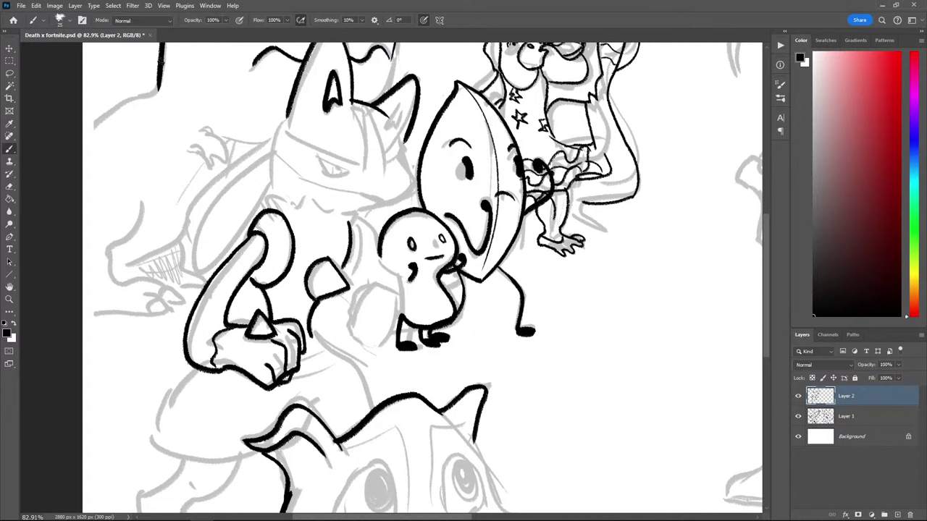
mouse_move(353, 219)
left_mouse_down()
mouse_move(362, 250)
mouse_move(343, 272)
left_mouse_up()
mouse_move(273, 208)
left_mouse_down()
mouse_move(286, 122)
mouse_move(261, 174)
mouse_move(272, 197)
left_mouse_up()
key("ctrl+z")
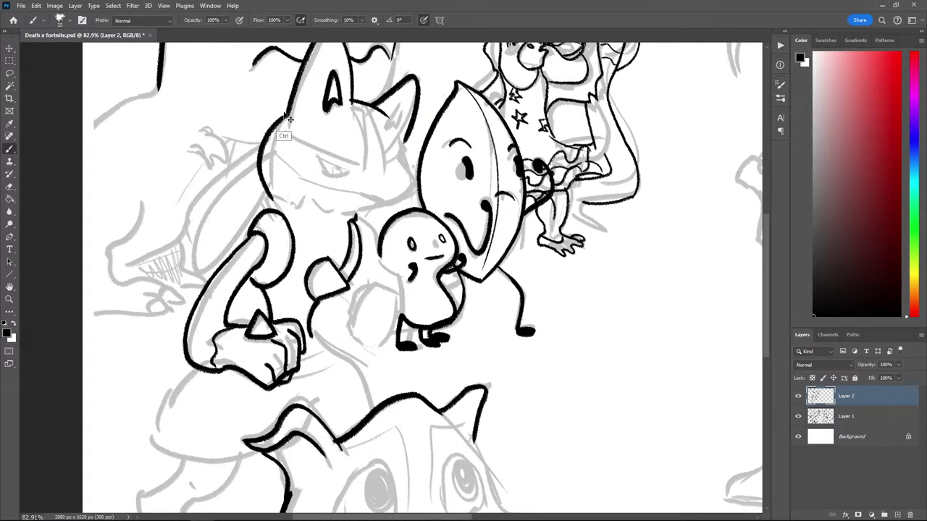
Ink the back of the fox-like character's head from the ear base down, plus a jagged fur line across the neck
key("ctrl+z")
mouse_move(289, 113)
left_mouse_down()
mouse_move(263, 173)
mouse_move(275, 208)
mouse_move(270, 194)
left_mouse_up()
key("ctrl+z")
left_click_drag(270, 195, 352, 217)
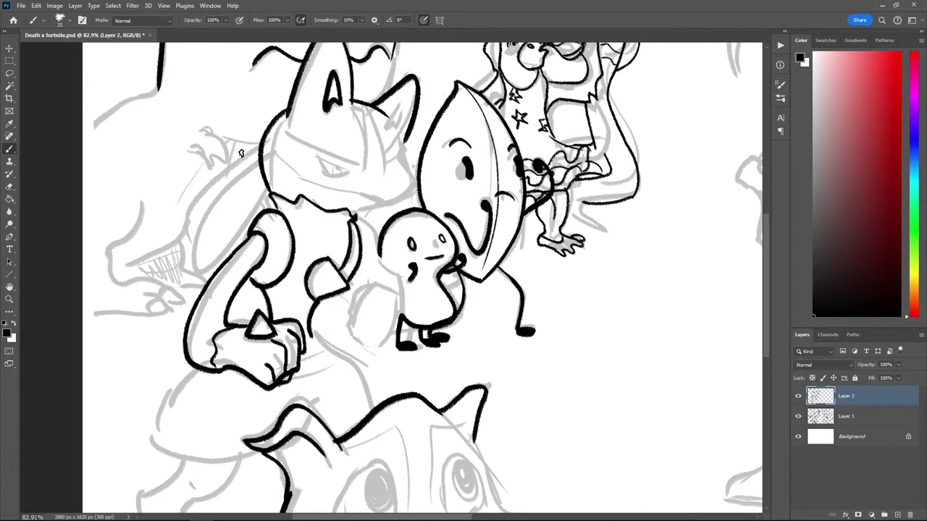
Ink the upper edge of the face mask from the near ear's base to the brow, and the forehead line meeting it
mouse_move(285, 115)
left_mouse_down()
mouse_move(290, 135)
mouse_move(368, 157)
left_mouse_up()
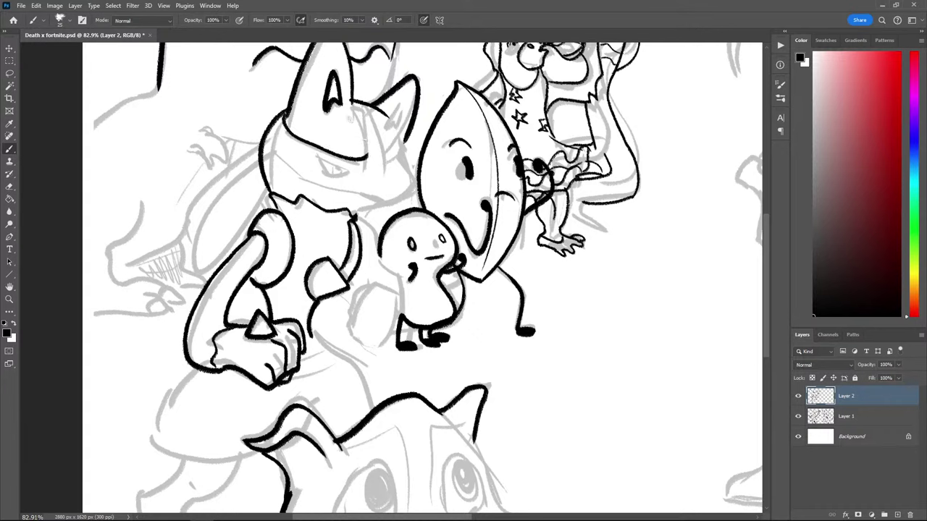
left_click_drag(352, 102, 364, 154)
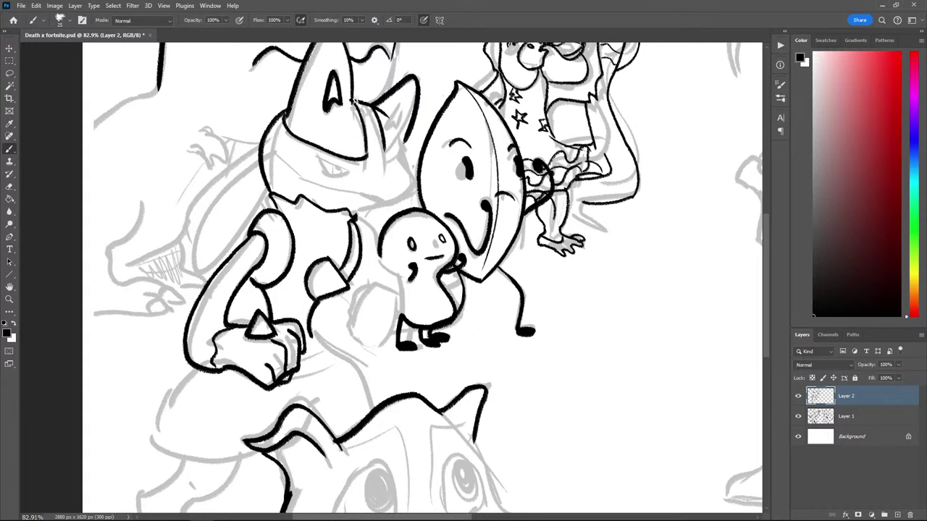
key("ctrl+z")
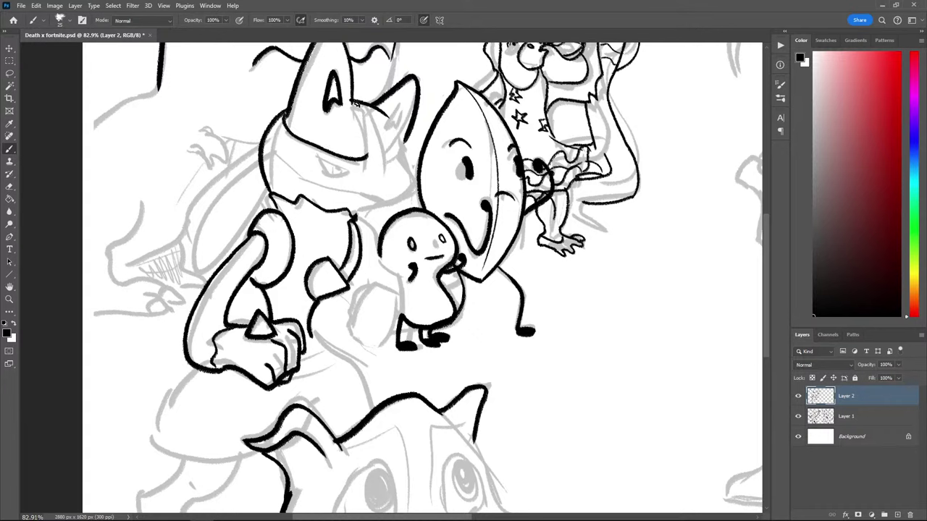
left_click_drag(352, 102, 367, 157)
Ink the far-side mask marking and the face profile around the muzzle to the chin
mouse_move(375, 107)
left_mouse_down()
mouse_move(389, 155)
mouse_move(387, 142)
mouse_move(406, 155)
mouse_move(413, 178)
mouse_move(360, 210)
left_mouse_up()
key("ctrl+z")
key("ctrl+z")
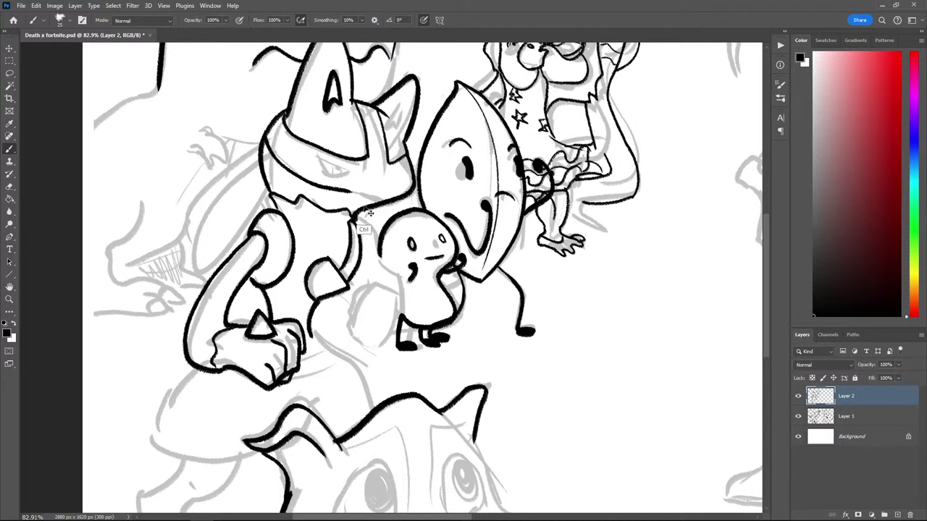
key("ctrl+z")
mouse_move(371, 203)
left_mouse_down()
mouse_move(309, 190)
mouse_move(263, 155)
mouse_move(286, 175)
mouse_move(368, 202)
left_mouse_up()
key("ctrl+z")
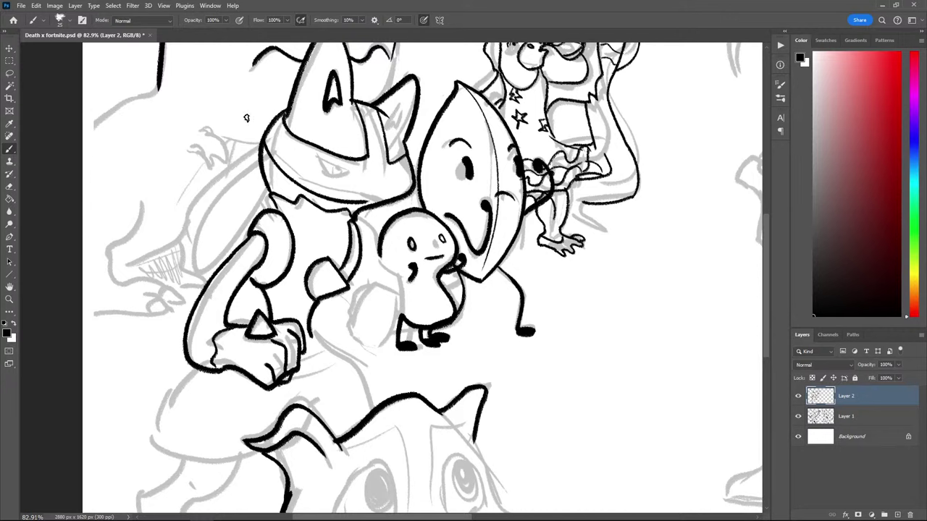
key("ctrl+z")
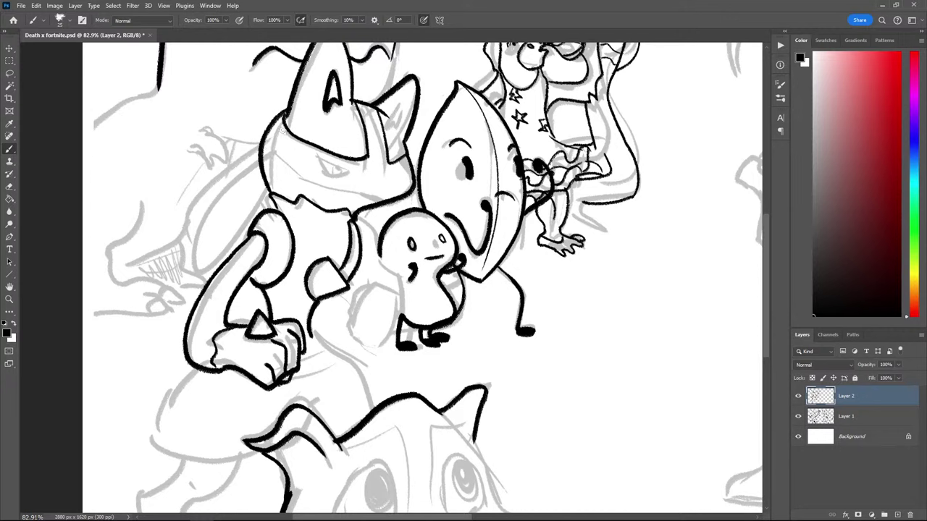
Ink the fox-like character's long jaw line and the outline of the near eye
mouse_move(373, 202)
left_mouse_down()
mouse_move(267, 159)
mouse_move(318, 190)
mouse_move(314, 156)
mouse_move(323, 183)
mouse_move(351, 170)
mouse_move(328, 176)
left_mouse_up()
key("ctrl+z")
key("ctrl+shift+z")
key("ctrl+z")
key("ctrl+z")
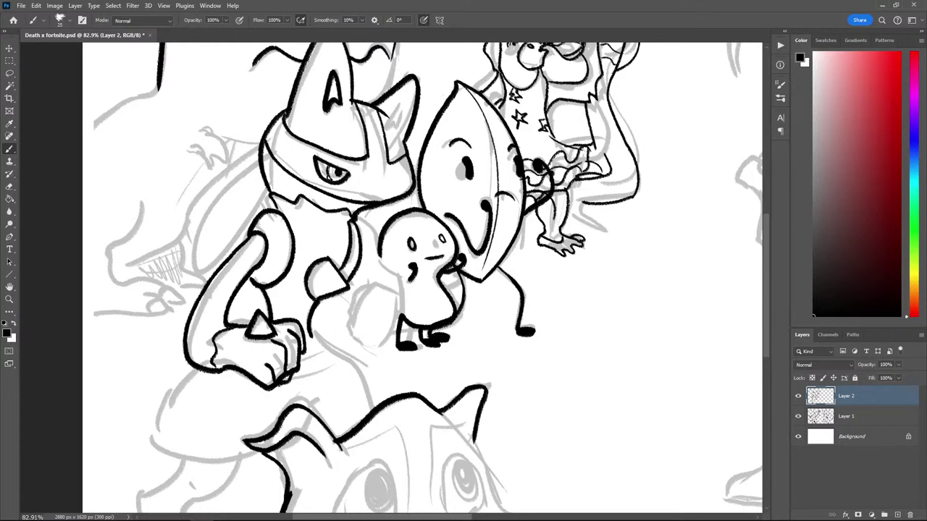
Refine the near eye's pupil and ink the far eye at the edge of the face
key("ctrl+z")
left_click_drag(331, 168, 331, 180)
left_click_drag(402, 166, 410, 167)
key("ctrl+z")
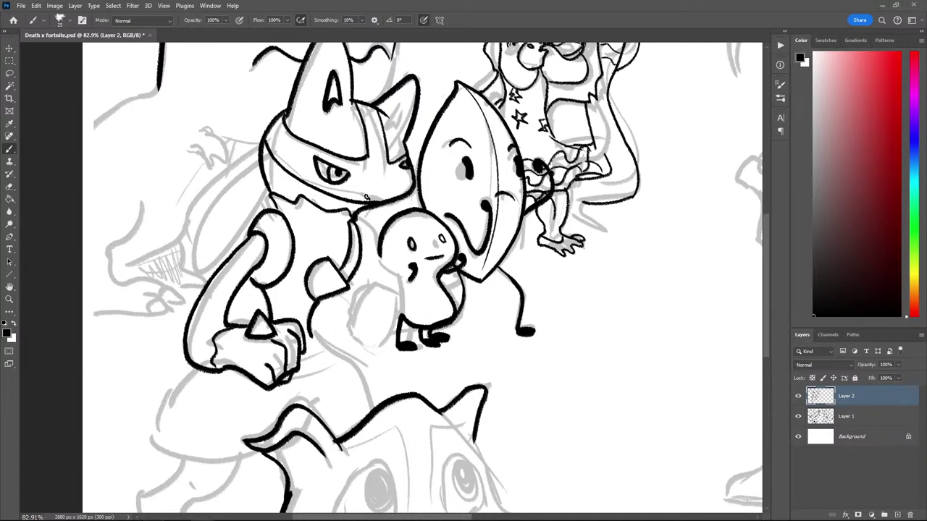
Ink the notched mouth corner with the line under the chin, and the inner mark of the far ear
mouse_move(351, 200)
left_mouse_down()
mouse_move(372, 200)
mouse_move(345, 198)
mouse_move(363, 197)
left_mouse_up()
key("ctrl+z")
key("e")
key("b")
left_click_drag(406, 107, 397, 125)
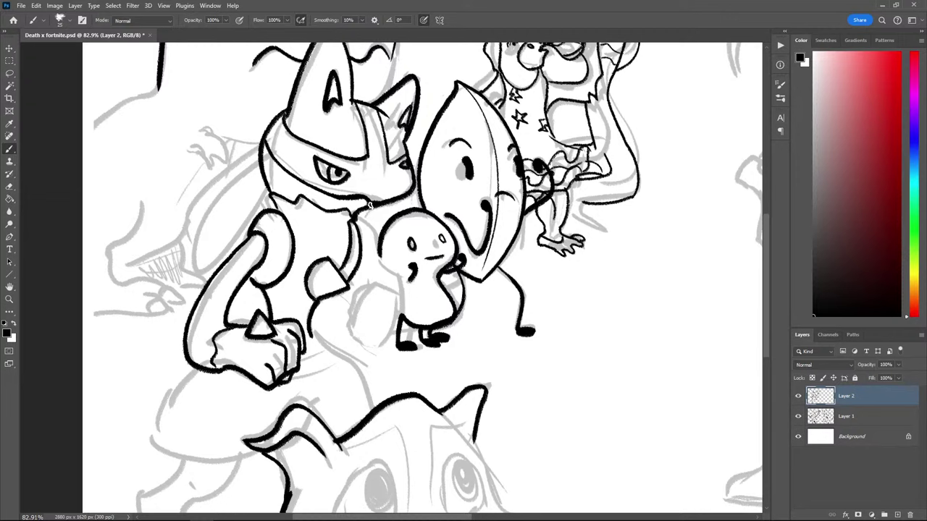
left_click_drag(370, 205, 351, 212)
Lasso the jagged fur line across the neck, delete it and clear the selection
key("l")
mouse_move(270, 191)
left_mouse_down()
mouse_move(313, 196)
mouse_move(364, 226)
mouse_move(313, 231)
mouse_move(269, 202)
left_mouse_up()
key("Delete")
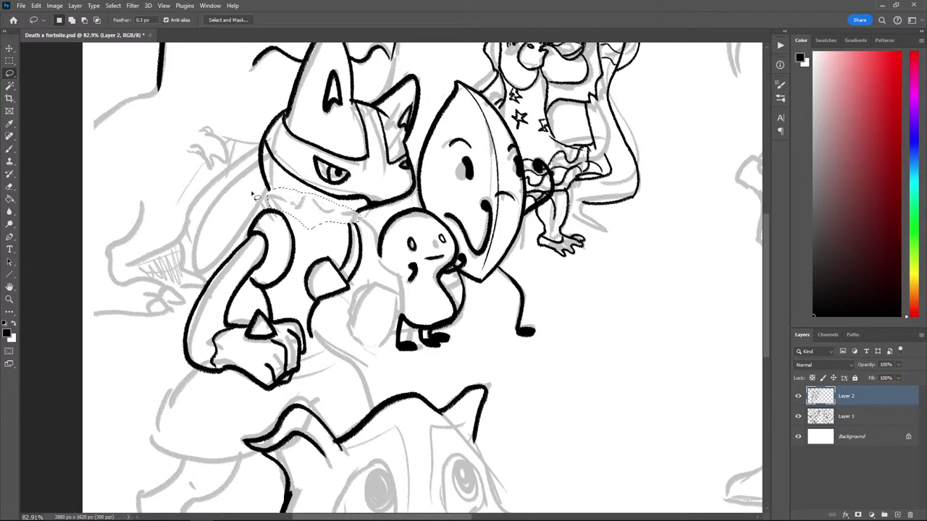
key("ctrl+d")
Ink a small jagged fur tuft where the neck meets the near shoulder, reworking the strokes with a smaller brush
key("b")
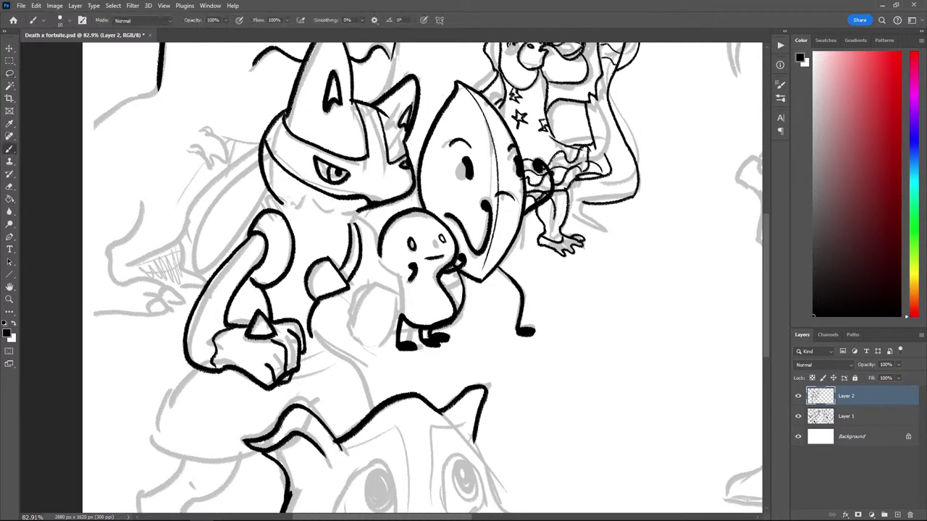
left_click_drag(282, 202, 297, 217)
mouse_move(354, 212)
left_mouse_down()
mouse_move(326, 218)
mouse_move(349, 224)
mouse_move(336, 219)
left_mouse_up()
key("ctrl+z")
key("ctrl+z")
key("ctrl+z")
mouse_move(290, 217)
left_mouse_down()
mouse_move(282, 210)
mouse_move(294, 214)
left_mouse_up()
key("ctrl+z")
key("bracketleft")
left_click_drag(295, 218, 298, 224)
key("ctrl+z")
key("ctrl+z")
key("ctrl+z")
mouse_move(288, 213)
left_mouse_down()
mouse_move(298, 224)
mouse_move(288, 211)
left_mouse_up()
key("ctrl+z")
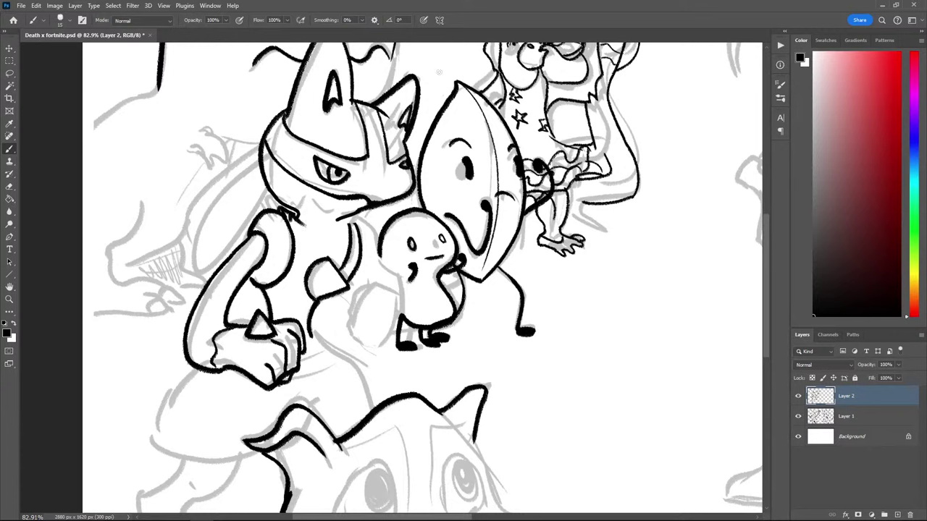
Test the 15 px and 9 px recent brushes with scribbles in the area behind the fox-like character
mouse_move(240, 180)
left_mouse_down()
mouse_move(222, 217)
mouse_move(184, 204)
left_mouse_up()
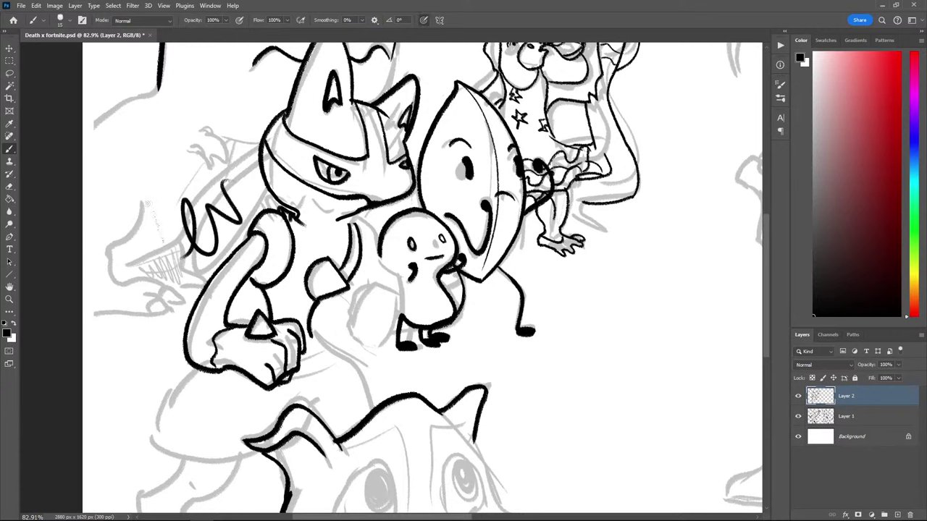
key("ctrl+z")
right_click(157, 244)
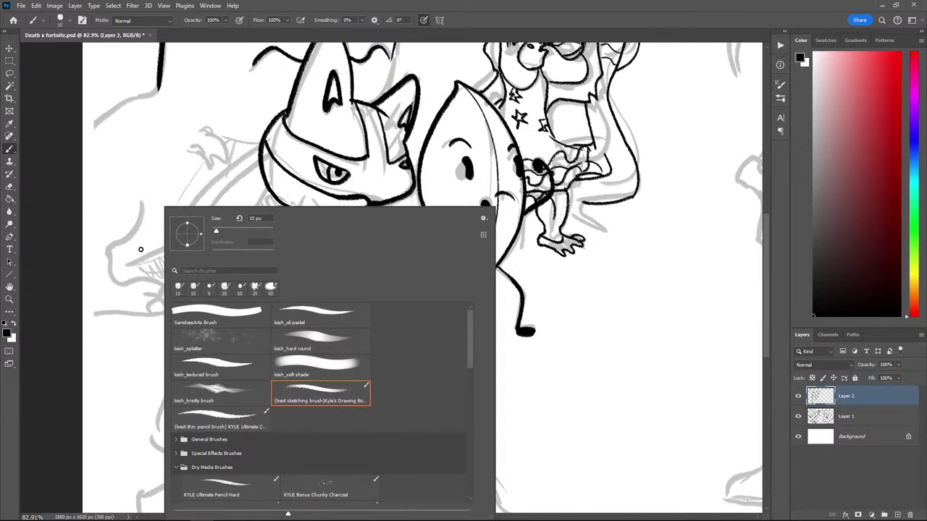
left_click(210, 291)
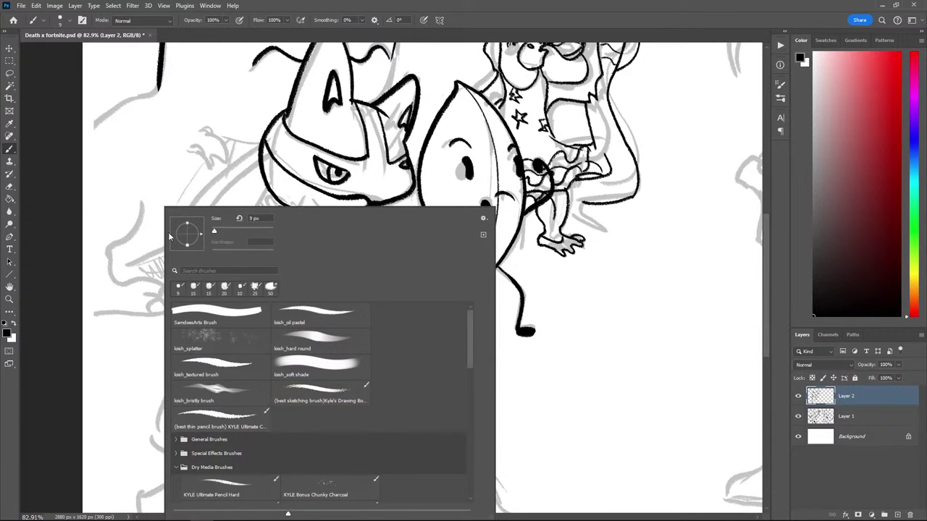
mouse_move(118, 230)
left_mouse_down()
mouse_move(146, 244)
mouse_move(160, 282)
mouse_move(102, 291)
mouse_move(134, 322)
mouse_move(119, 356)
left_mouse_up()
key("ctrl+z")
right_click(142, 245)
left_click(159, 292)
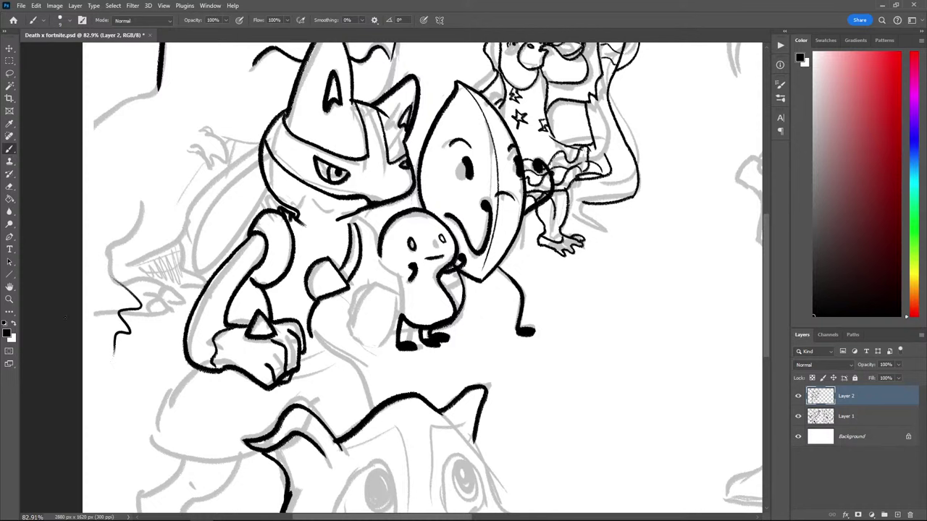
key("ctrl+z")
right_click(142, 242)
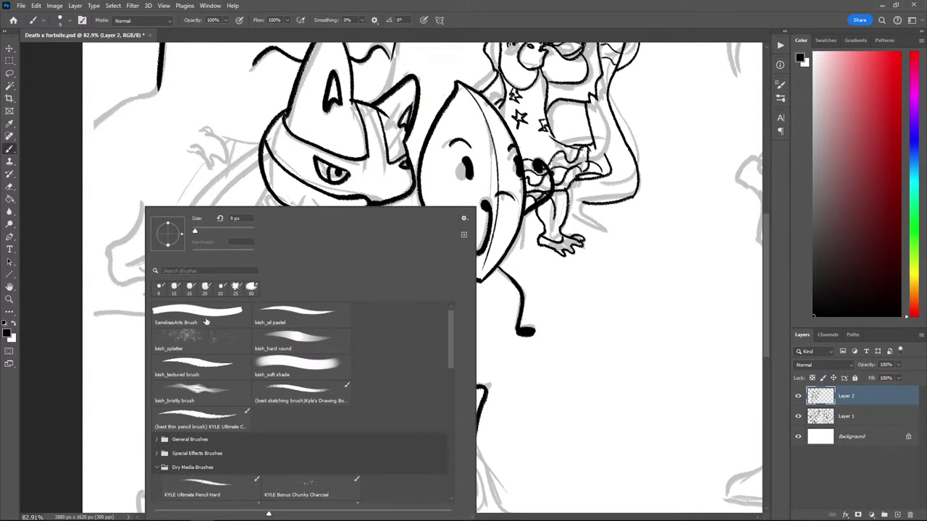
left_click(161, 293)
mouse_move(118, 224)
left_mouse_down()
mouse_move(127, 259)
mouse_move(107, 291)
left_mouse_up()
Try the recent 15 px and 25 px brushes with more test scribbles in the same area
right_click(119, 267)
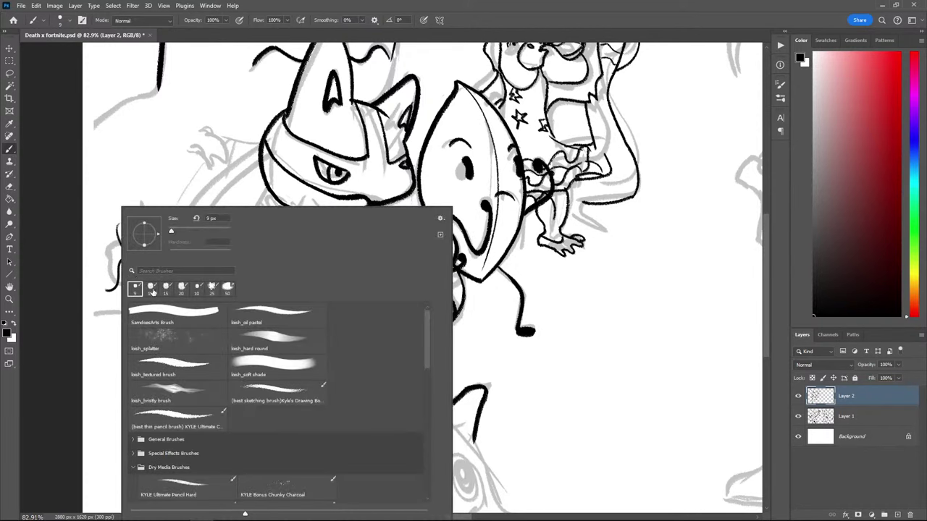
left_click(152, 290)
left_click_drag(119, 178, 142, 241)
right_click(142, 242)
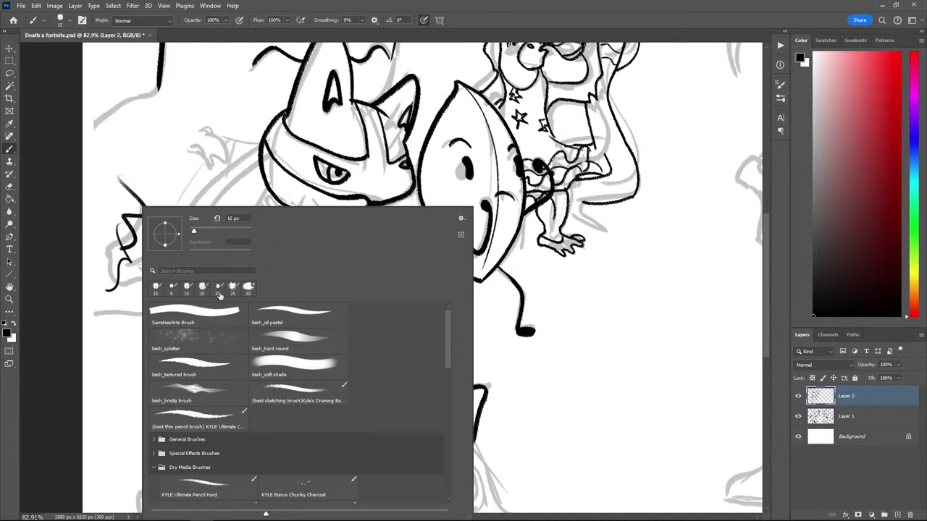
left_click(231, 291)
mouse_move(160, 162)
left_mouse_down()
mouse_move(156, 272)
mouse_move(140, 333)
mouse_move(174, 161)
mouse_move(121, 355)
left_mouse_up()
Lasso and delete the test scribbles, clear the selection and return to the Brush tool
key("l")
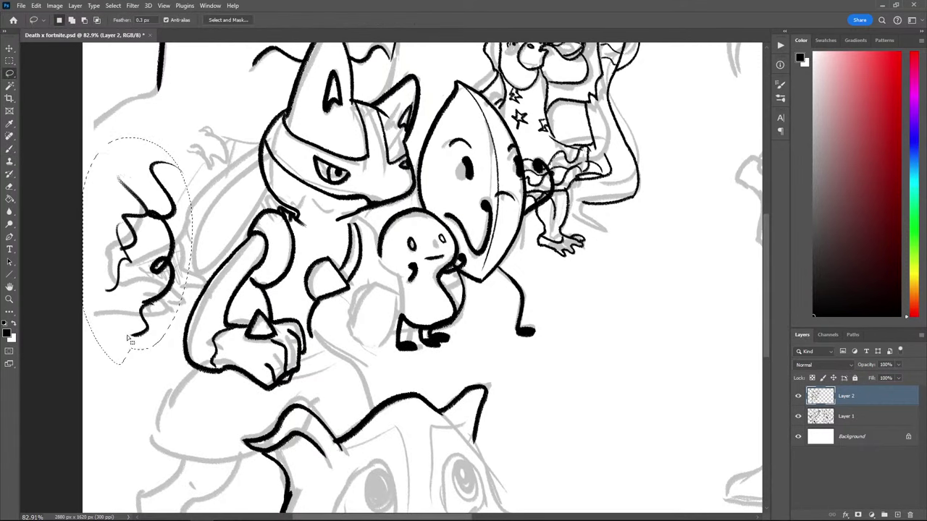
key("Delete")
mouse_move(203, 199)
left_mouse_down()
mouse_move(207, 170)
mouse_move(196, 179)
left_mouse_up()
key("Delete")
right_click(127, 150)
left_click(111, 270)
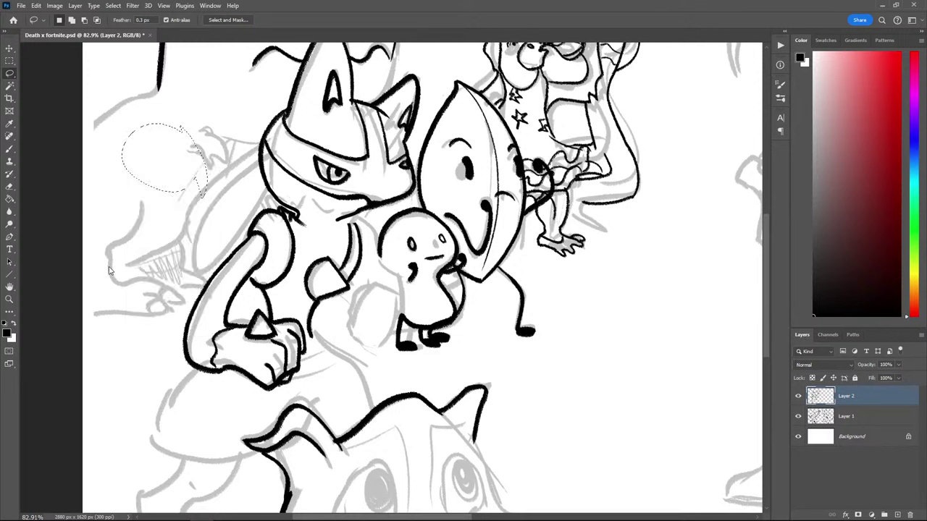
key("b")
key("ctrl+d")
Browse the brush presets and choose the "(best thin pencil brush) KYLE Ultimate" preset
right_click(118, 268)
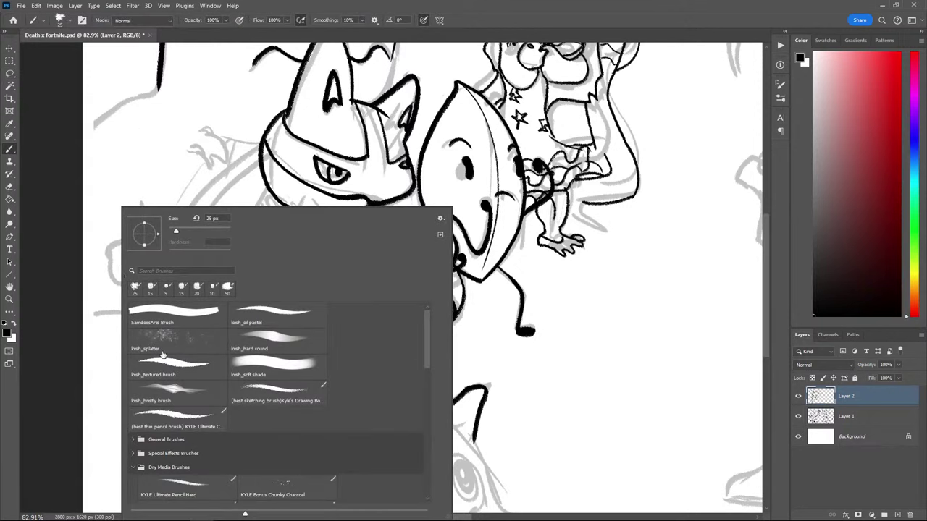
scroll(322, 381, "down", 10)
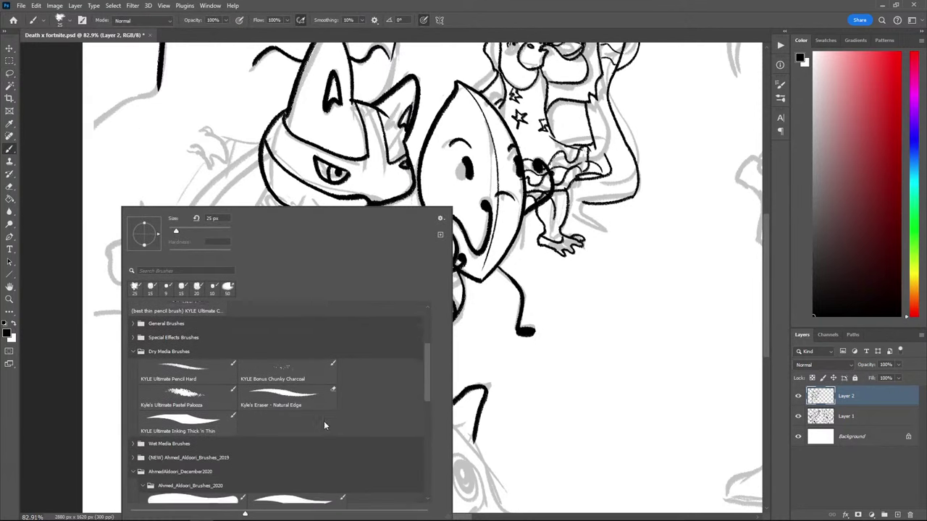
scroll(328, 415, "down", 5)
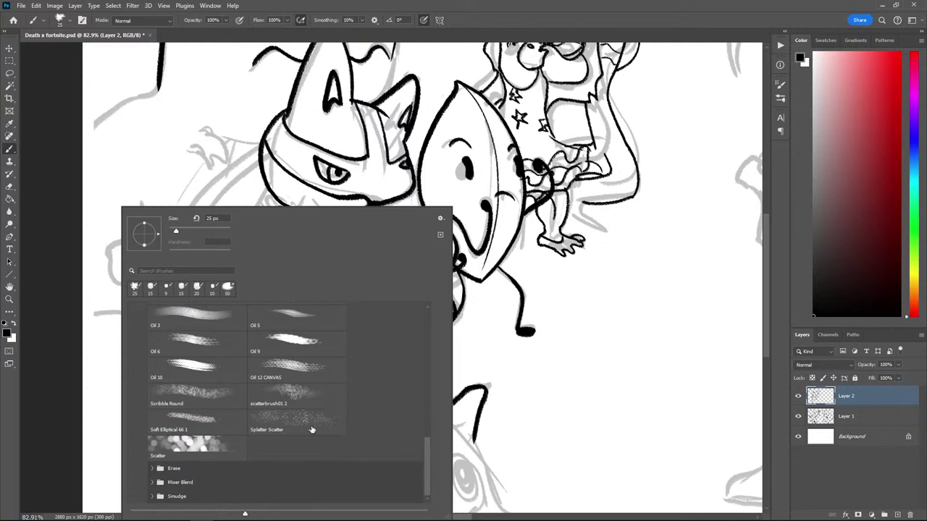
scroll(304, 409, "up", 4)
scroll(301, 407, "up", 8)
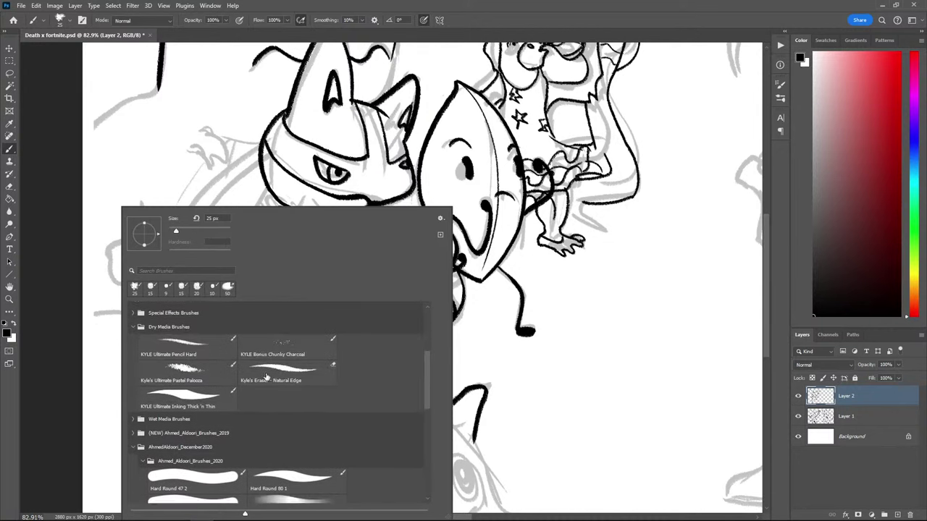
left_click(67, 24)
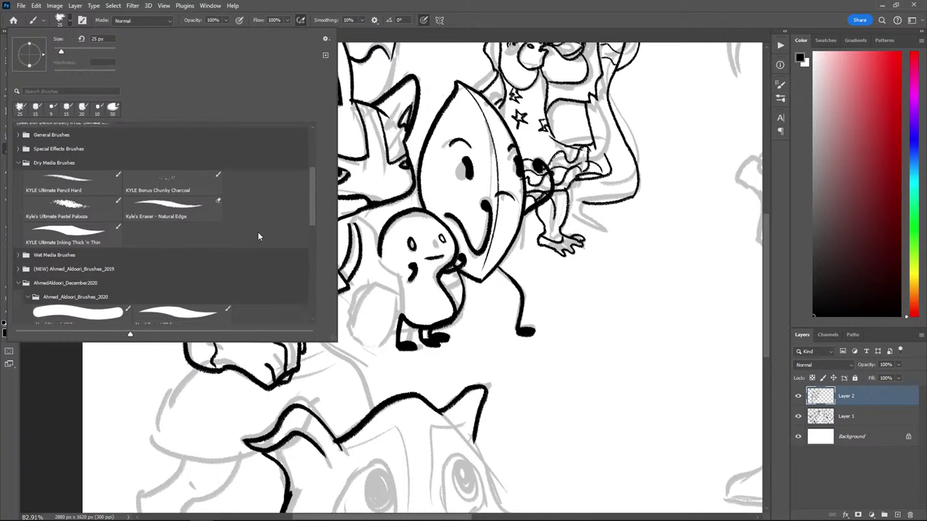
scroll(258, 232, "up", 4)
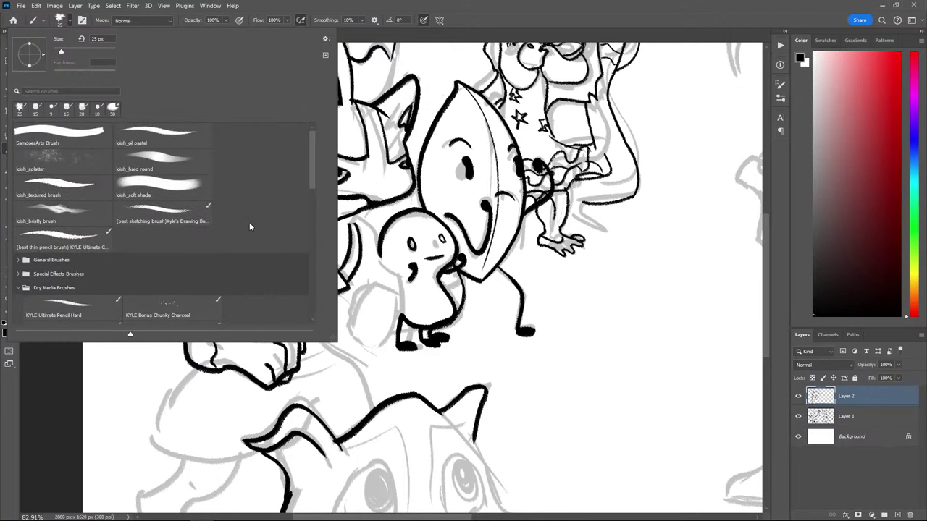
left_click(98, 246)
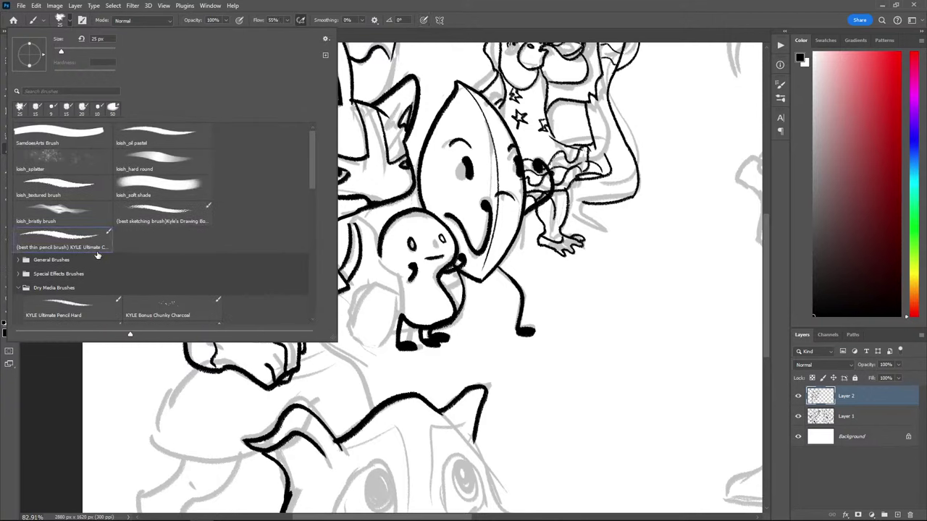
left_click(581, 4)
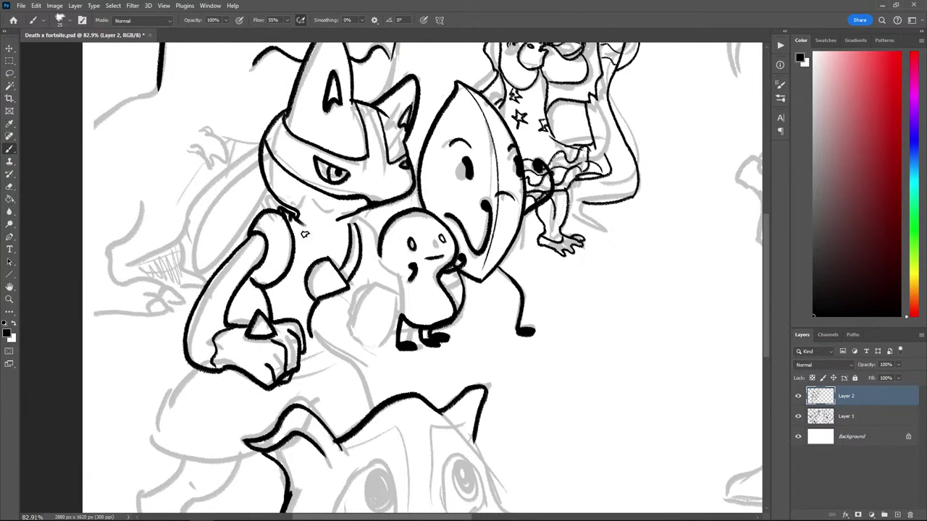
Ink the jagged neck fur below the jaw and the rounded outline of the far arm beside the bean character
mouse_move(291, 209)
left_mouse_down()
mouse_move(333, 227)
mouse_move(349, 223)
left_mouse_up()
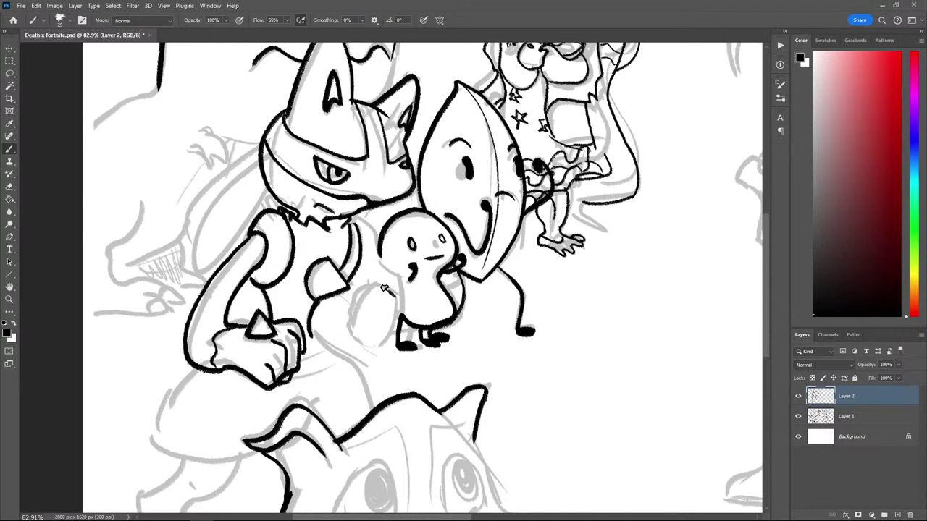
mouse_move(384, 287)
left_mouse_down()
mouse_move(356, 288)
mouse_move(341, 337)
left_mouse_up()
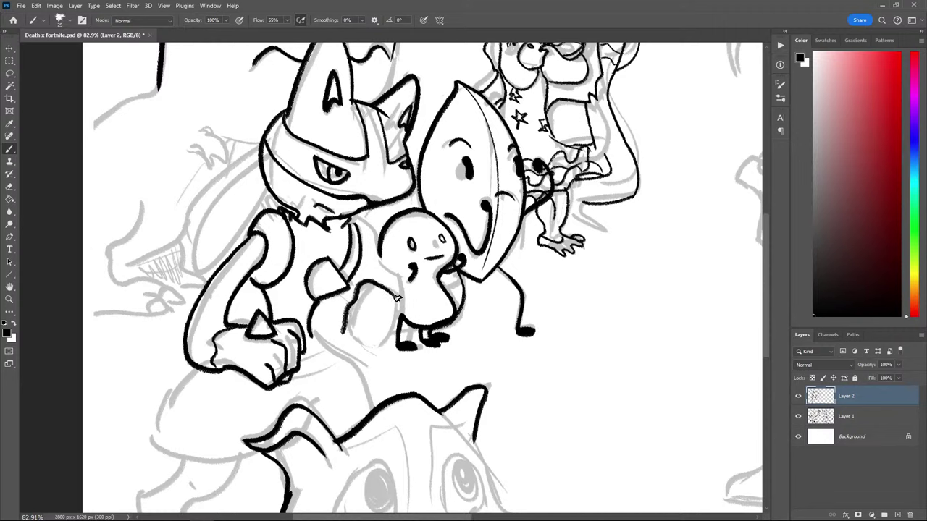
mouse_move(397, 297)
left_mouse_down()
mouse_move(378, 349)
mouse_move(398, 321)
mouse_move(392, 331)
mouse_move(362, 327)
mouse_move(376, 347)
mouse_move(345, 332)
left_mouse_up()
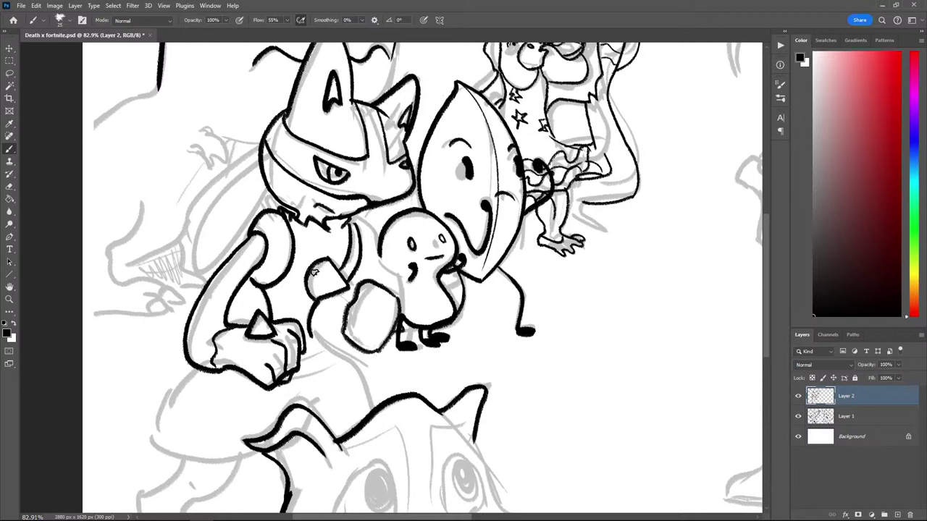
Ink the short upper edge of the far paw beside the bean character and set the brush flow to 100%
left_click_drag(362, 282, 343, 314)
key("ctrl+z")
left_click_drag(362, 282, 344, 315)
left_click_drag(281, 21, 238, 42)
type("100")
key("Return")
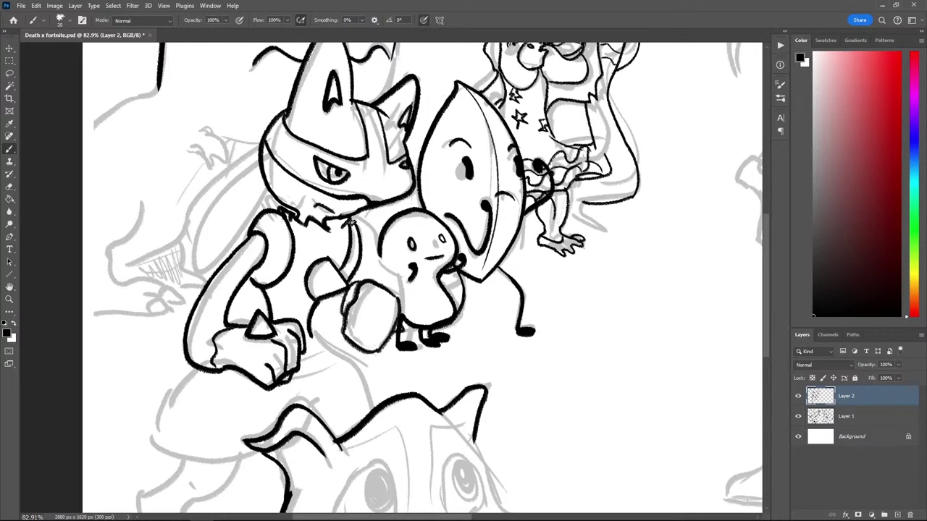
Ink the chest line from the neck fur toward the bean character and the far hip curve down to the cat's head
left_click_drag(355, 221, 387, 275)
key("ctrl+z")
left_click_drag(354, 223, 400, 304)
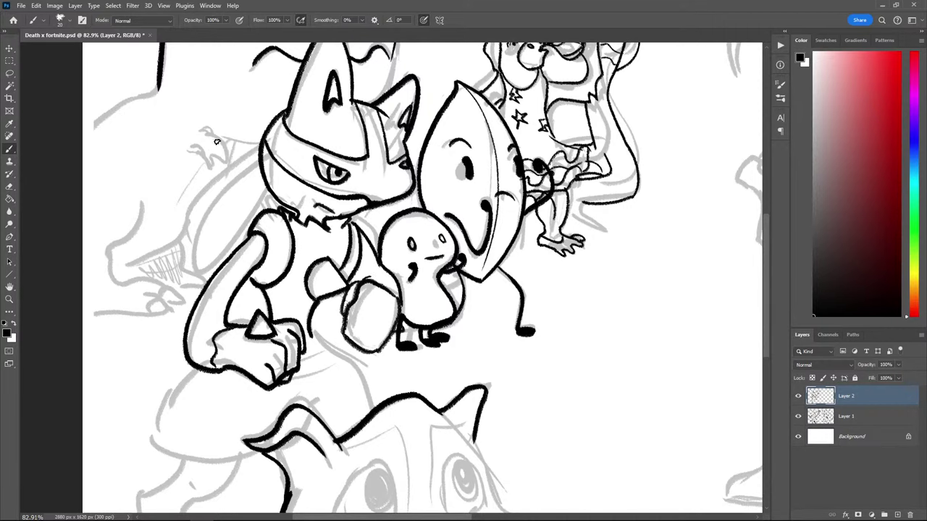
key("ctrl+minus")
mouse_move(329, 326)
left_mouse_down()
mouse_move(302, 249)
mouse_move(353, 304)
left_mouse_up()
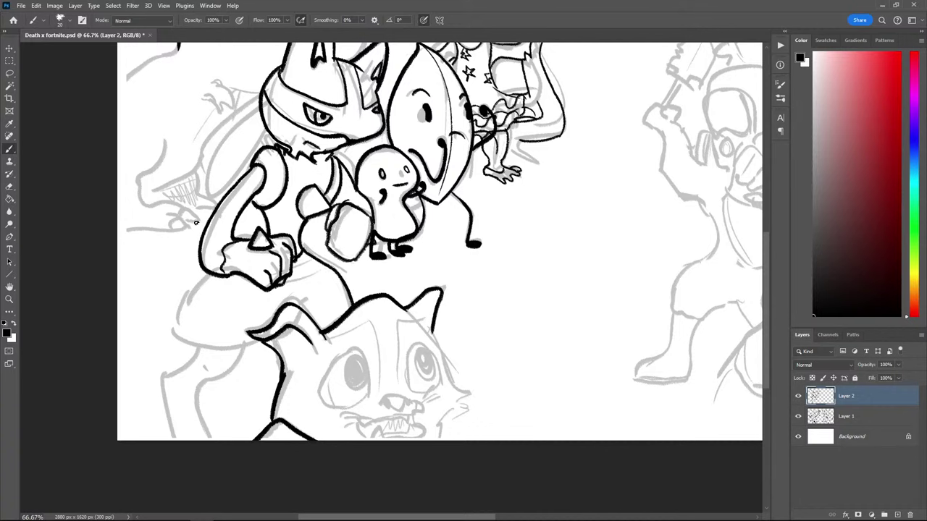
Try to ink the outer contour of the wide near thigh below the masked fox character's fist
left_click_drag(211, 274, 180, 321)
key("ctrl+z")
mouse_move(211, 275)
left_mouse_down()
mouse_move(195, 288)
mouse_move(179, 335)
left_mouse_up()
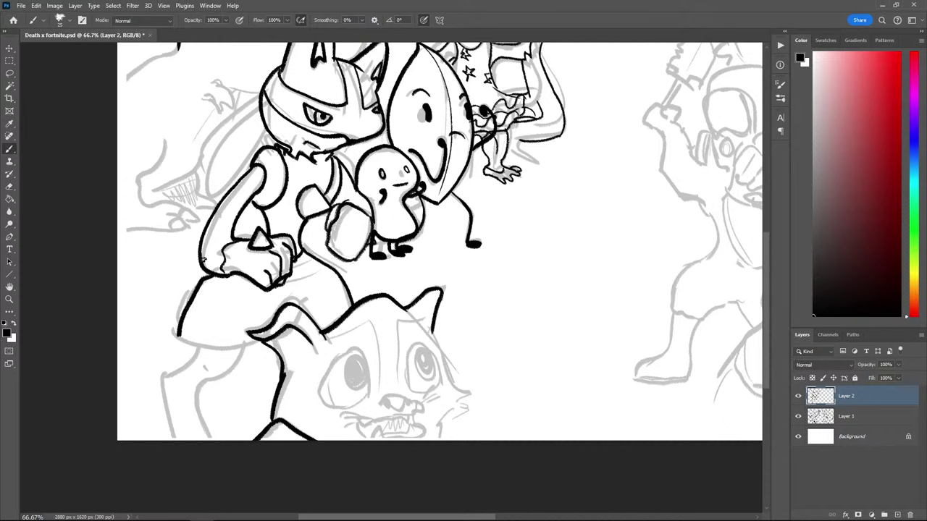
key("ctrl+z")
left_click_drag(208, 275, 178, 341)
key("ctrl+z")
Set the brush smoothing to 10% and ink the near thigh's outer contour and curved lower hem
key("alt+0")
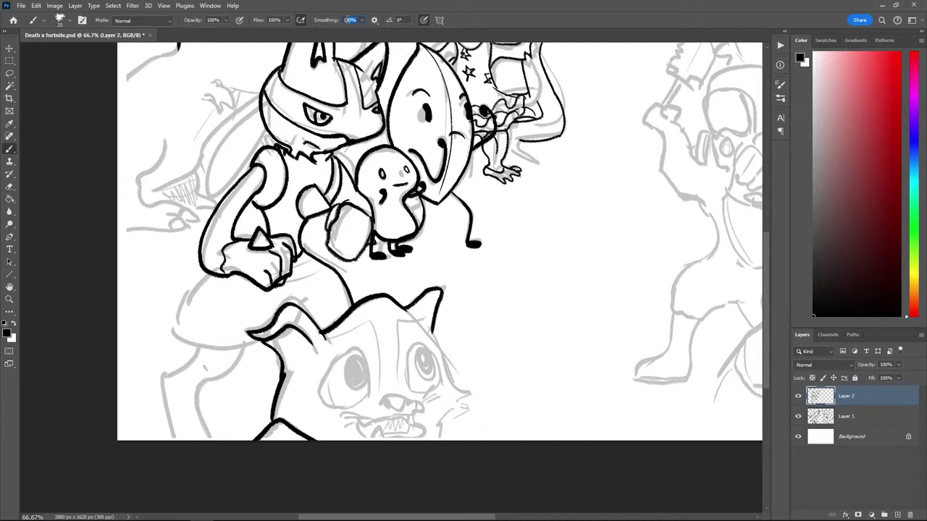
type("10")
key("Return")
left_click_drag(208, 275, 174, 343)
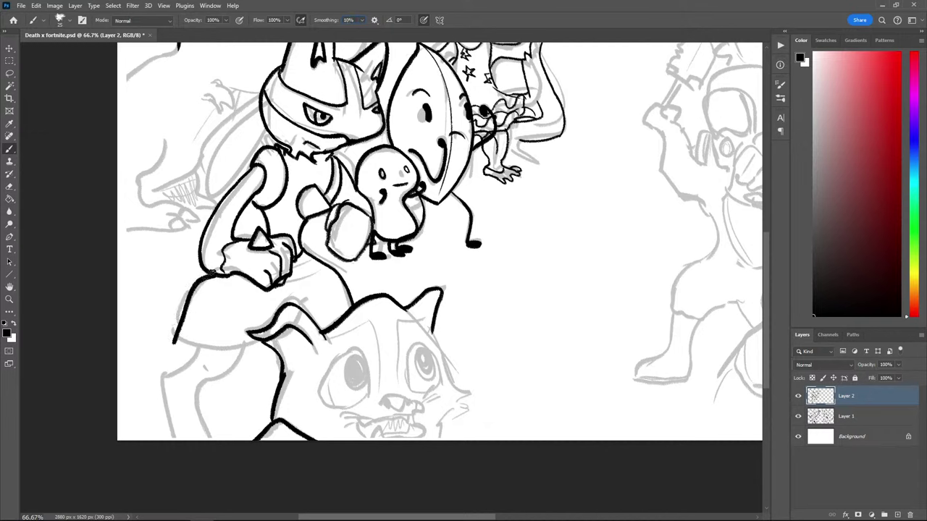
key("ctrl+z")
left_click_drag(209, 276, 179, 344)
key("ctrl+z")
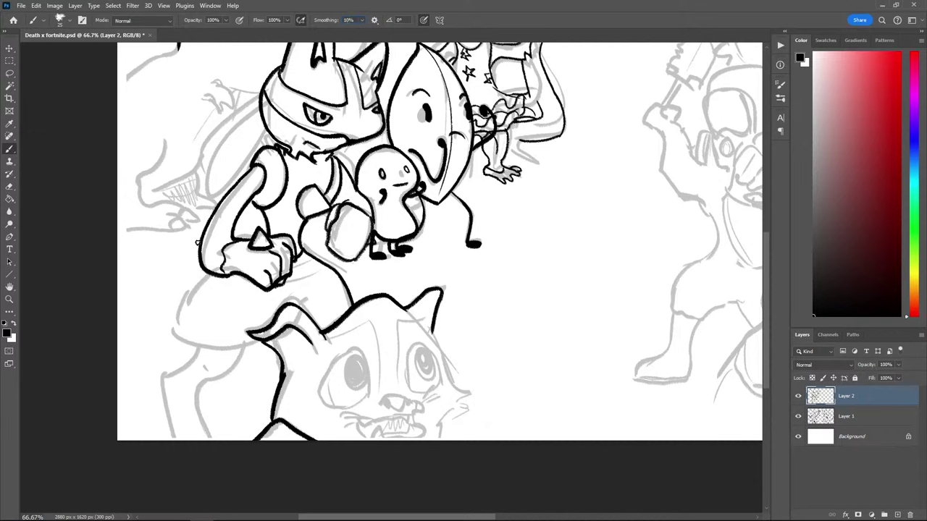
mouse_move(209, 275)
left_mouse_down()
mouse_move(173, 342)
mouse_move(254, 344)
mouse_move(193, 344)
mouse_move(171, 328)
left_mouse_up()
key("ctrl+z")
key("ctrl+z")
left_click_drag(255, 342, 174, 331)
mouse_move(218, 279)
left_mouse_down()
mouse_move(197, 285)
mouse_move(178, 336)
left_mouse_up()
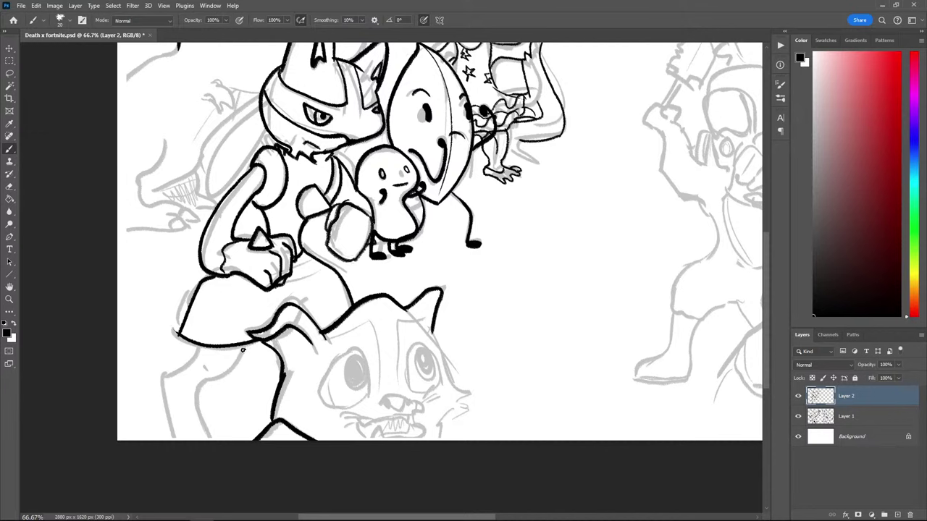
Ink both sides of the masked fox character's lower leg, from the thigh hem down to the canvas edge
mouse_move(243, 351)
left_mouse_down()
mouse_move(226, 373)
mouse_move(204, 374)
mouse_move(206, 427)
left_mouse_up()
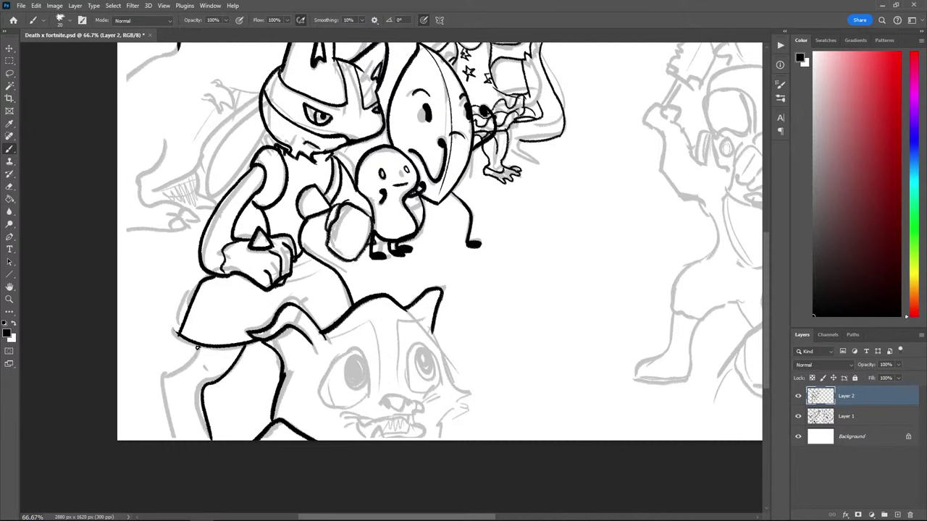
mouse_move(197, 347)
left_mouse_down()
mouse_move(162, 378)
mouse_move(177, 441)
left_mouse_up()
key("ctrl+z")
mouse_move(195, 345)
left_mouse_down()
mouse_move(162, 404)
mouse_move(166, 398)
mouse_move(176, 439)
left_mouse_up()
key("ctrl+z")
left_click_drag(165, 398, 174, 439)
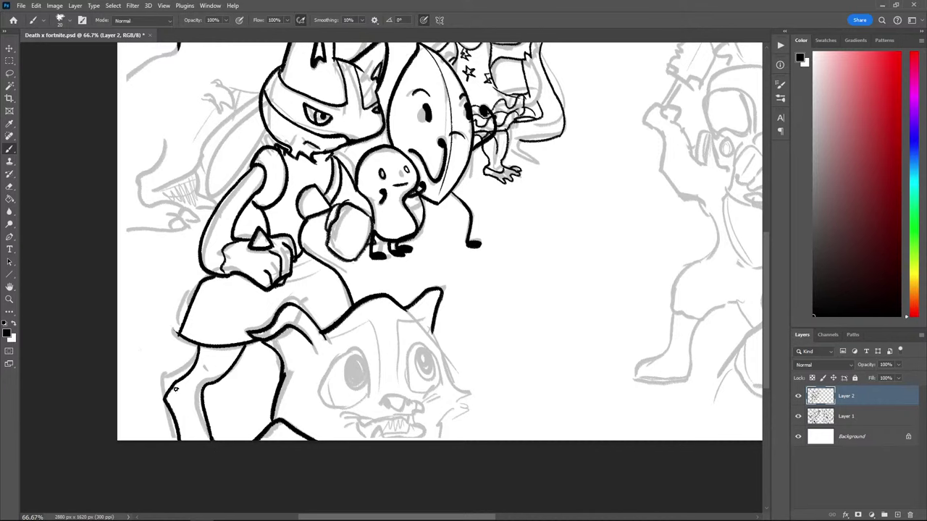
left_click_drag(196, 441, 186, 438)
left_click_drag(380, 387, 373, 327)
key("ctrl+z")
Ink the dinosaur's sloping back and its small clawed hand and forearm behind the masked fox character
scroll(133, 327, "up", 3)
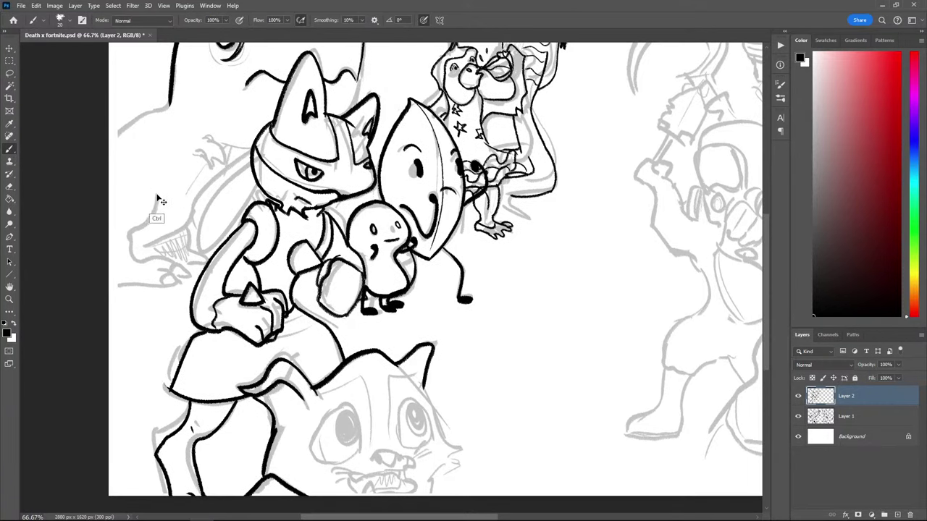
scroll(129, 181, "up", 5)
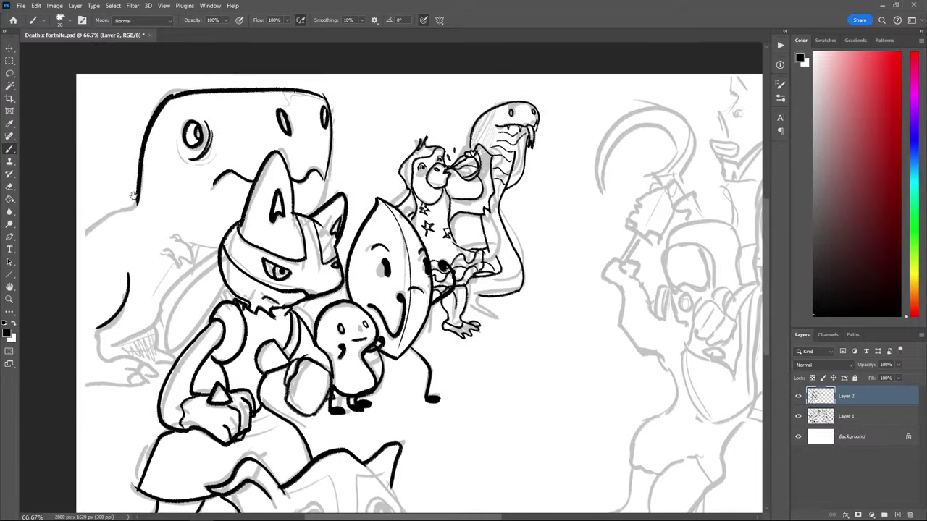
scroll(158, 177, "down", 1)
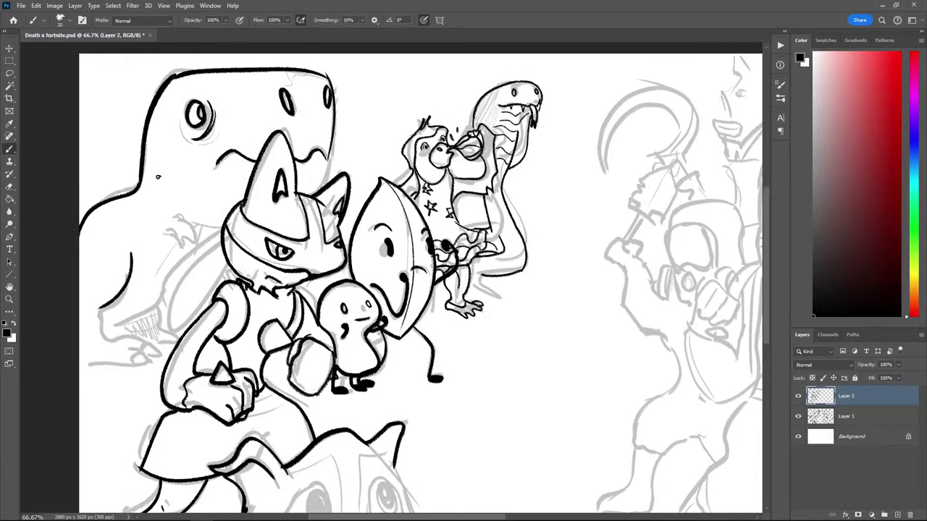
mouse_move(160, 235)
left_mouse_down()
mouse_move(183, 224)
mouse_move(192, 239)
mouse_move(183, 249)
left_mouse_up()
left_click_drag(190, 231, 223, 229)
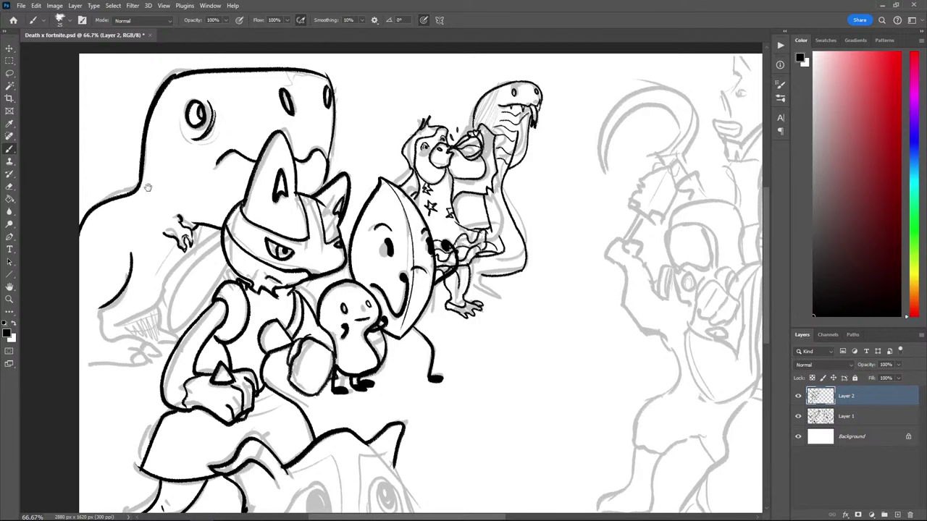
Ink the dinosaur's lower leg and clawed foot, plus the horizontal line running from the foot to the canvas edge
left_click_drag(139, 217, 138, 148)
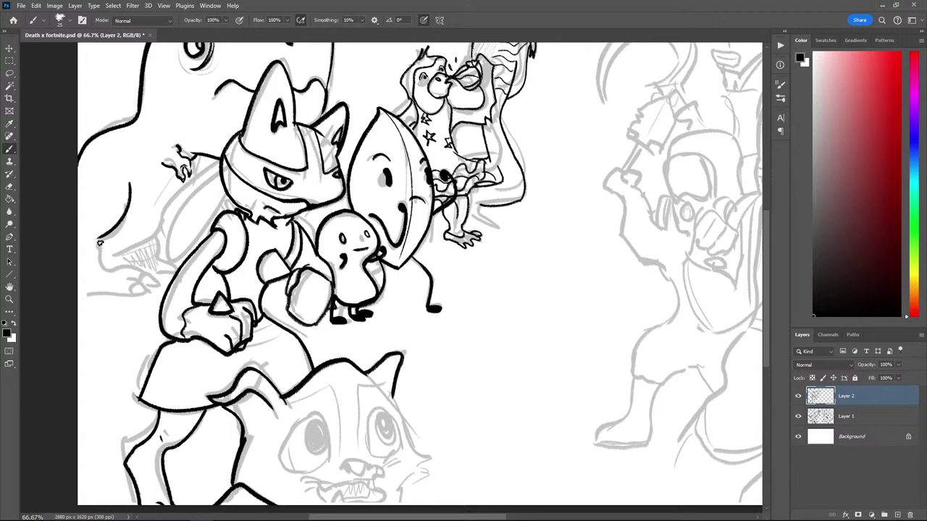
left_click_drag(98, 237, 106, 274)
key("ctrl+z")
mouse_move(103, 238)
left_mouse_down()
mouse_move(109, 271)
mouse_move(91, 220)
mouse_move(105, 268)
mouse_move(149, 274)
mouse_move(111, 241)
mouse_move(150, 274)
mouse_move(129, 294)
mouse_move(70, 297)
left_mouse_up()
key("ctrl+z")
key("ctrl+z")
key("ctrl+z")
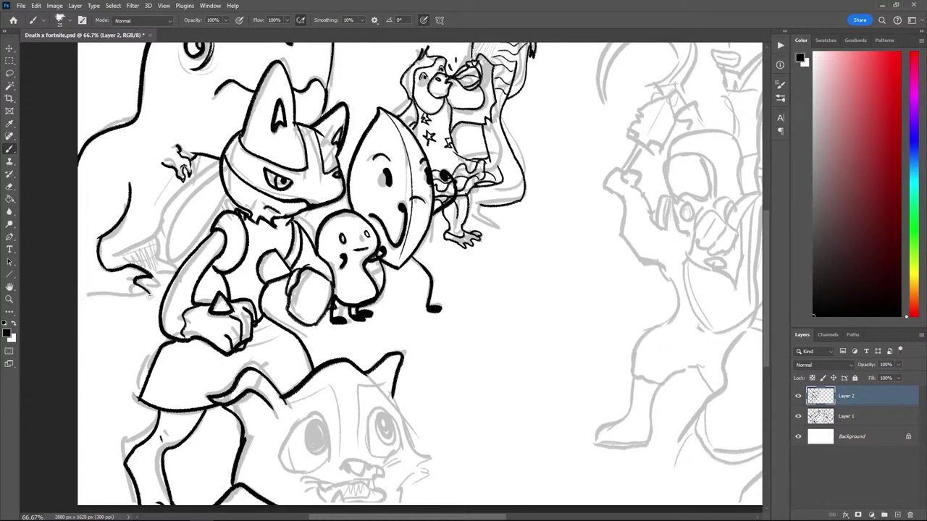
left_click_drag(151, 296, 76, 293)
key("ctrl+z")
left_click_drag(150, 296, 78, 292)
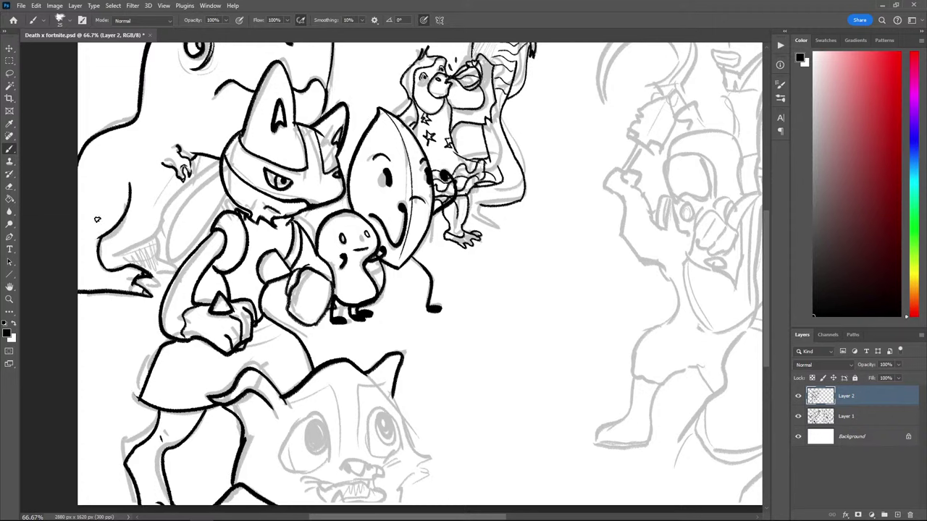
Ink the long, rounded appendages hanging behind the masked fox character's head
mouse_move(120, 268)
left_mouse_down()
mouse_move(161, 235)
mouse_move(171, 202)
left_mouse_up()
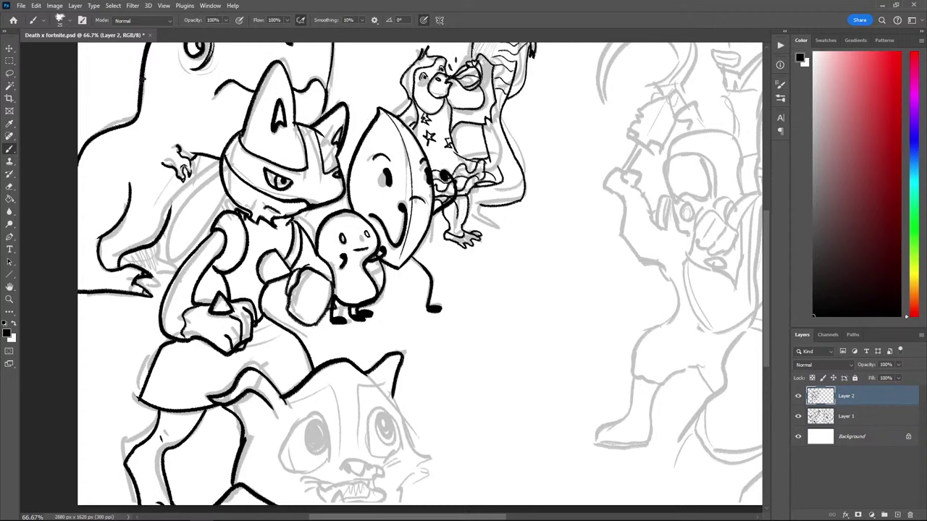
key("ctrl+z")
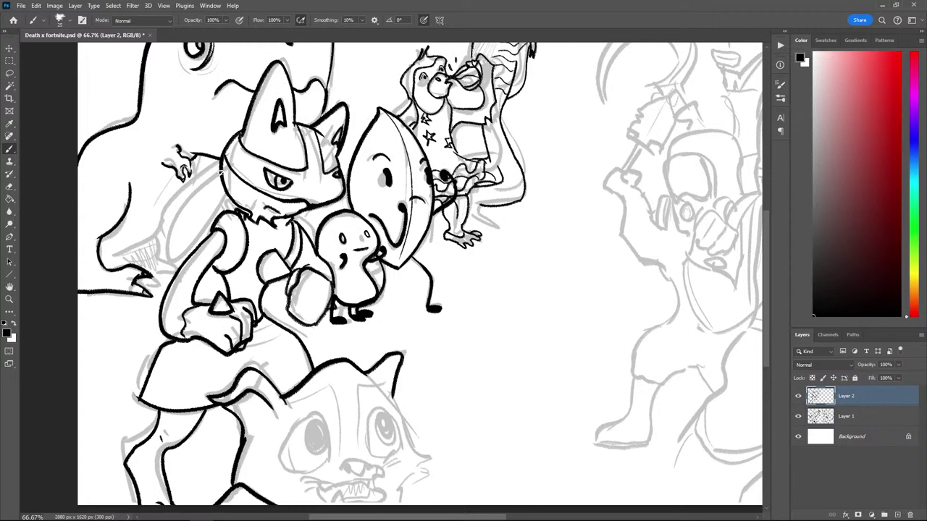
mouse_move(221, 178)
left_mouse_down()
mouse_move(171, 262)
mouse_move(226, 203)
mouse_move(207, 229)
mouse_move(172, 218)
mouse_move(222, 176)
mouse_move(190, 254)
mouse_move(170, 217)
mouse_move(217, 177)
mouse_move(142, 230)
mouse_move(144, 238)
mouse_move(155, 208)
mouse_move(149, 242)
left_mouse_up()
key("ctrl+z")
key("ctrl+z")
key("ctrl+z")
key("ctrl+z")
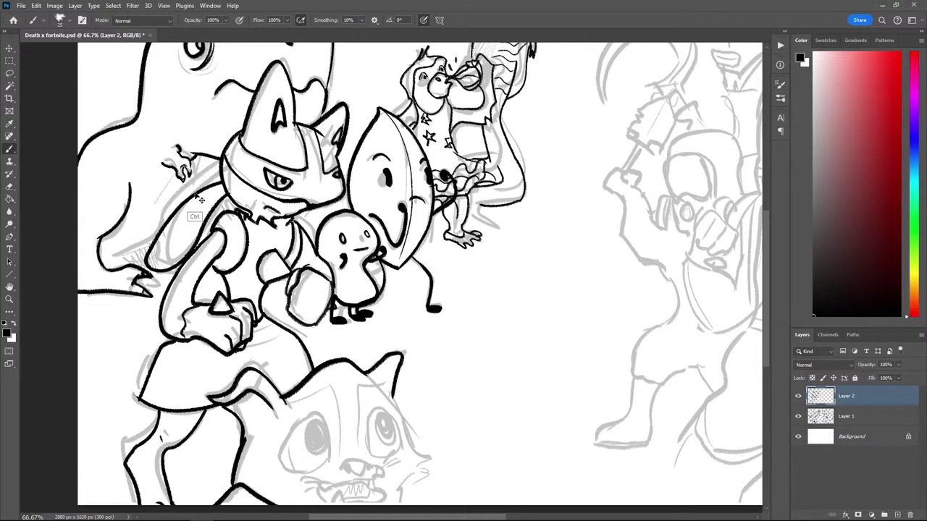
mouse_move(223, 172)
left_mouse_down()
mouse_move(188, 190)
mouse_move(145, 239)
mouse_move(148, 248)
left_mouse_up()
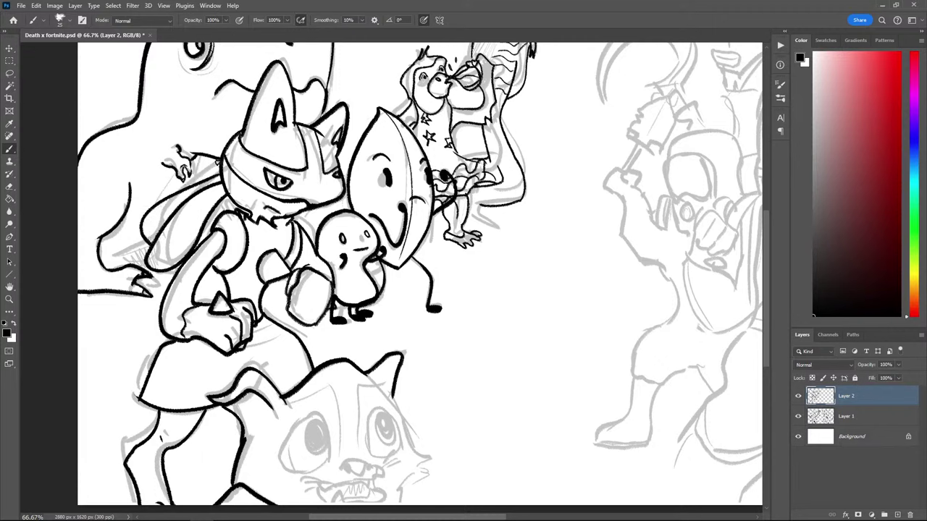
left_click_drag(220, 162, 200, 179)
Fill the hatched corner between the dinosaur's foot and the masked fox's head appendages with black
key("z")
left_click_drag(139, 253, 135, 261)
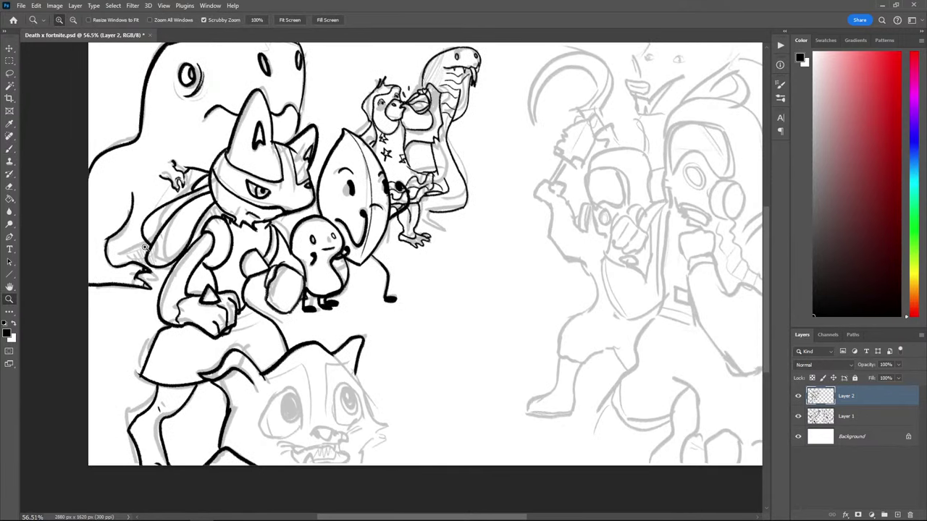
key("b")
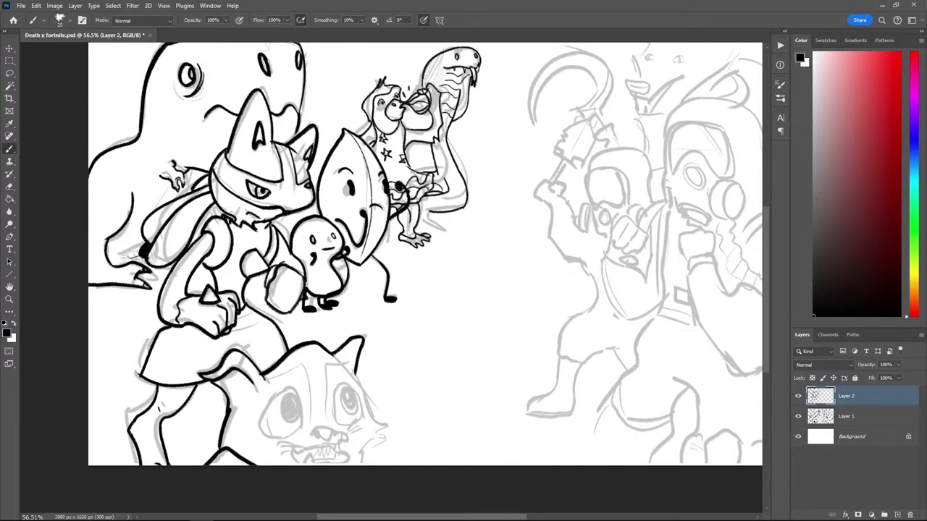
key("ctrl+z")
mouse_move(146, 246)
left_mouse_down()
mouse_move(144, 257)
mouse_move(131, 255)
left_mouse_up()
Ink the cat's nose and the hatched fur stripes running up its forehead
mouse_move(114, 216)
left_mouse_down()
mouse_move(58, 267)
mouse_move(26, 156)
mouse_move(29, 165)
left_mouse_up()
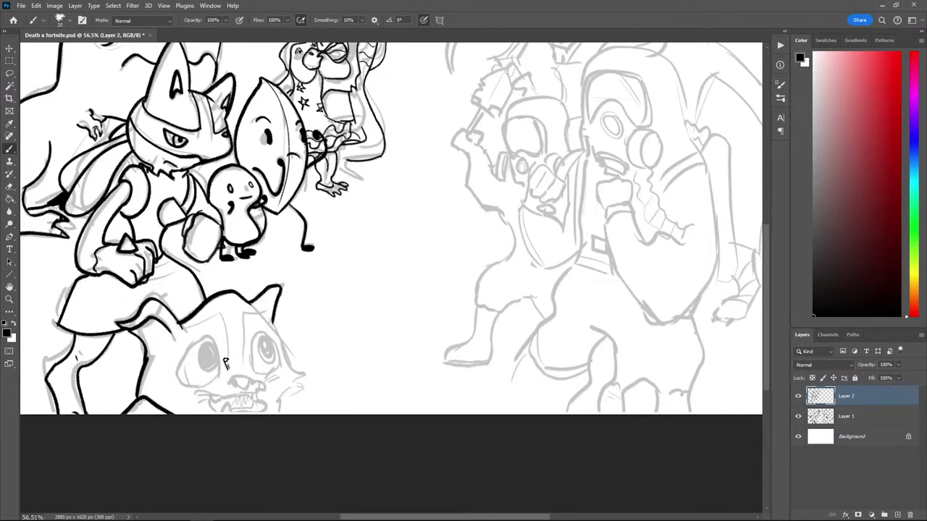
mouse_move(224, 362)
left_mouse_down()
mouse_move(217, 318)
mouse_move(171, 331)
left_mouse_up()
mouse_move(249, 379)
left_mouse_down()
mouse_move(231, 385)
mouse_move(252, 382)
mouse_move(231, 386)
mouse_move(242, 393)
mouse_move(252, 381)
mouse_move(229, 382)
mouse_move(250, 381)
left_mouse_up()
key("ctrl+z")
key("ctrl+z")
key("ctrl+z")
left_click_drag(245, 365, 245, 325)
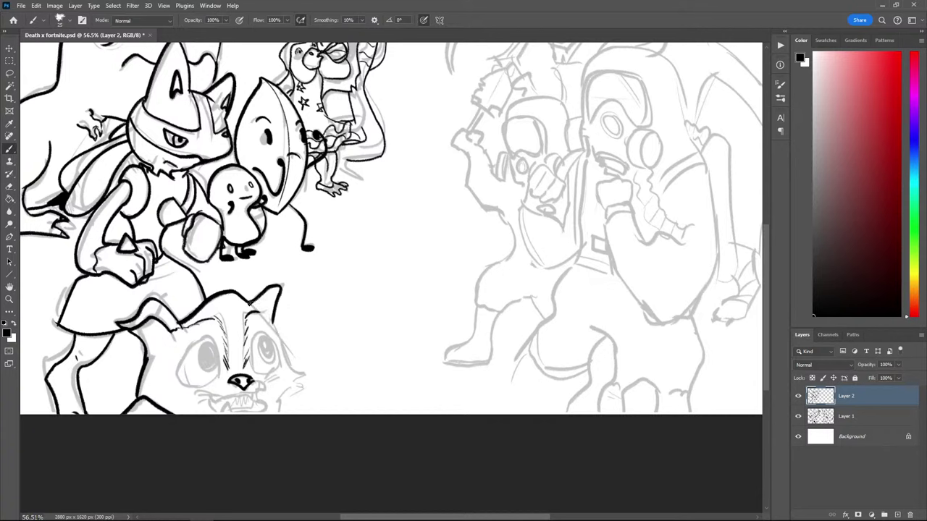
Ink the cat's outer face contour with jagged cheek fur and erase the stray line at the base of its neck
mouse_move(250, 303)
left_mouse_down()
mouse_move(275, 331)
mouse_move(286, 366)
left_mouse_up()
key("ctrl+z")
mouse_move(251, 304)
left_mouse_down()
mouse_move(304, 386)
mouse_move(282, 414)
left_mouse_up()
key("e")
mouse_move(170, 415)
left_mouse_down()
mouse_move(147, 398)
mouse_move(124, 417)
mouse_move(146, 372)
mouse_move(160, 411)
mouse_move(185, 432)
mouse_move(146, 333)
mouse_move(147, 415)
left_mouse_up()
key("b")
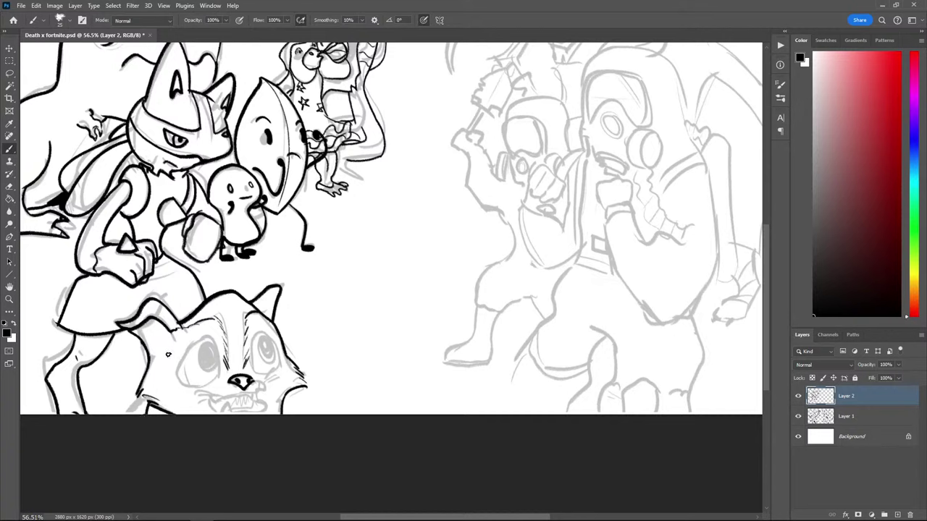
Ink the outline and large oval iris of the cat's eye on the side nearer the masked fox's leg
mouse_move(223, 370)
left_mouse_down()
mouse_move(189, 350)
mouse_move(210, 351)
mouse_move(187, 354)
mouse_move(178, 367)
left_mouse_up()
key("ctrl+z")
key("ctrl+z")
key("ctrl+z")
mouse_move(196, 347)
left_mouse_down()
mouse_move(214, 348)
mouse_move(193, 380)
left_mouse_up()
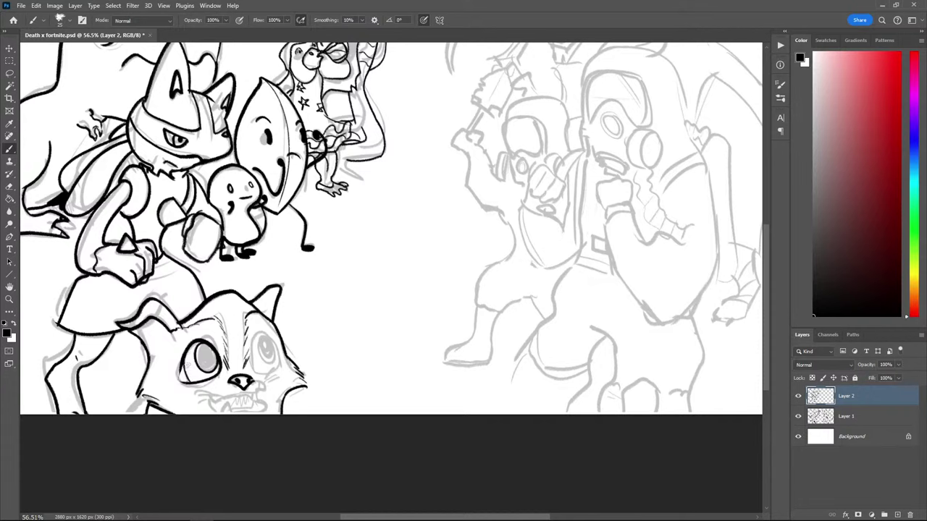
Ink the outline and iris of the cat's second eye, beside the finished one
mouse_move(252, 353)
left_mouse_down()
mouse_move(279, 345)
mouse_move(283, 359)
mouse_move(254, 368)
left_mouse_up()
mouse_move(268, 336)
left_mouse_down()
mouse_move(270, 361)
mouse_move(270, 339)
mouse_move(257, 369)
left_mouse_up()
key("ctrl+z")
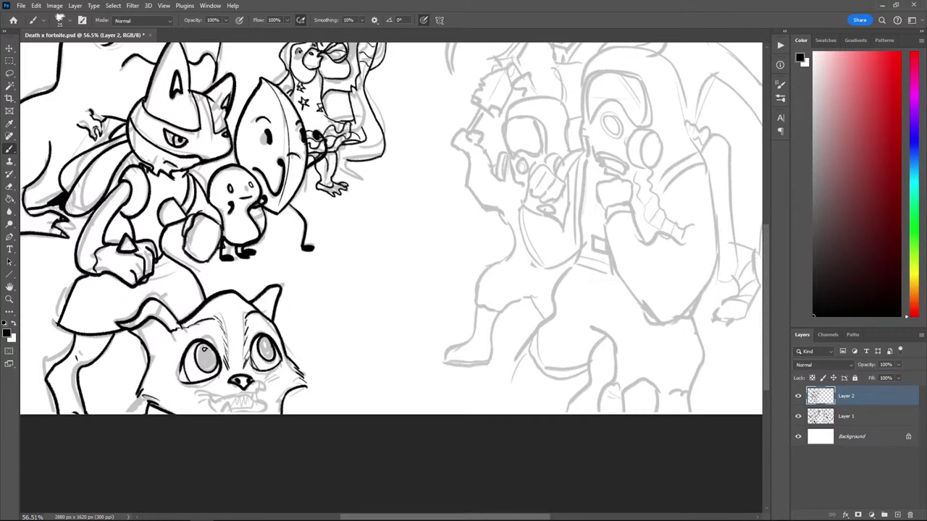
Ink short whisker strokes on both of the cat's cheeks and fur lines at its ears
left_click_drag(193, 386, 207, 398)
mouse_move(269, 378)
left_mouse_down()
mouse_move(278, 372)
mouse_move(280, 386)
left_mouse_up()
left_click_drag(274, 289, 254, 311)
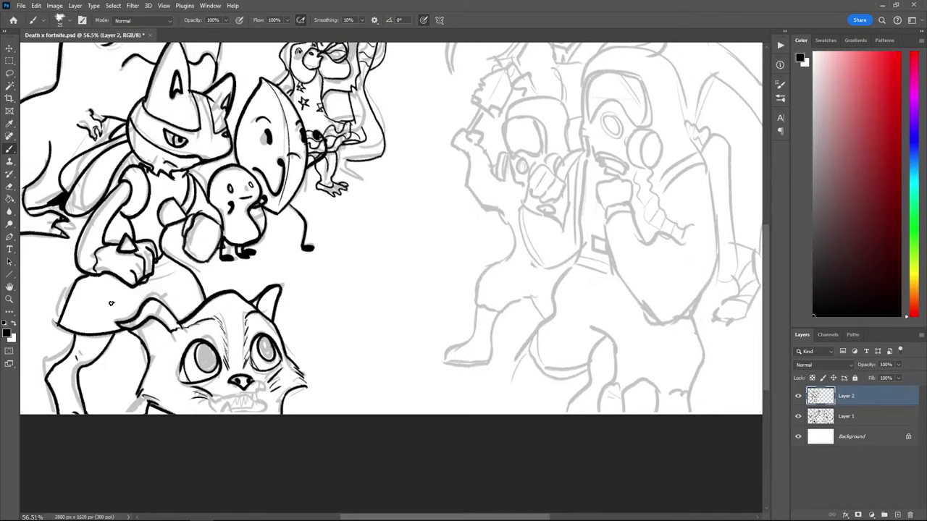
left_click_drag(168, 333, 149, 347)
Try to ink the cat's open mouth with its teeth over the grey sketch, undoing strokes that miss
left_click_drag(200, 244, 188, 166)
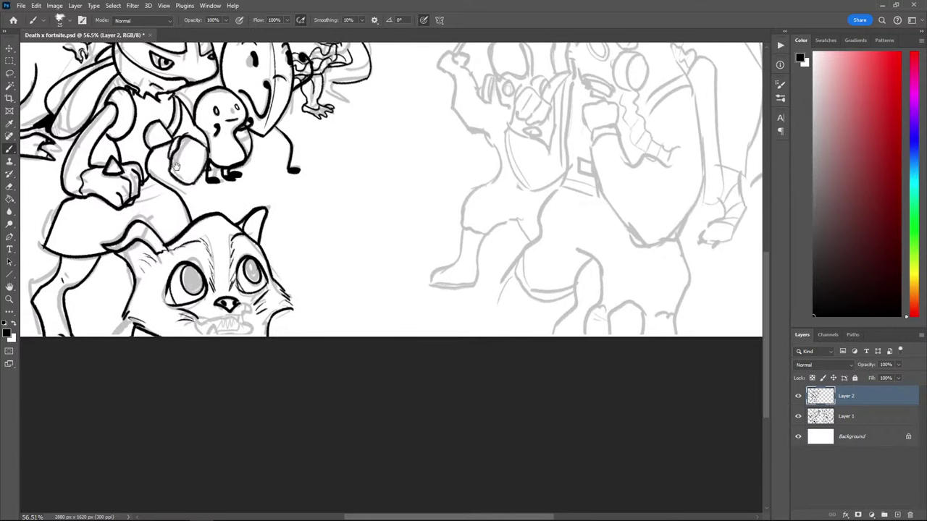
left_click_drag(214, 330, 240, 332)
key("ctrl+z")
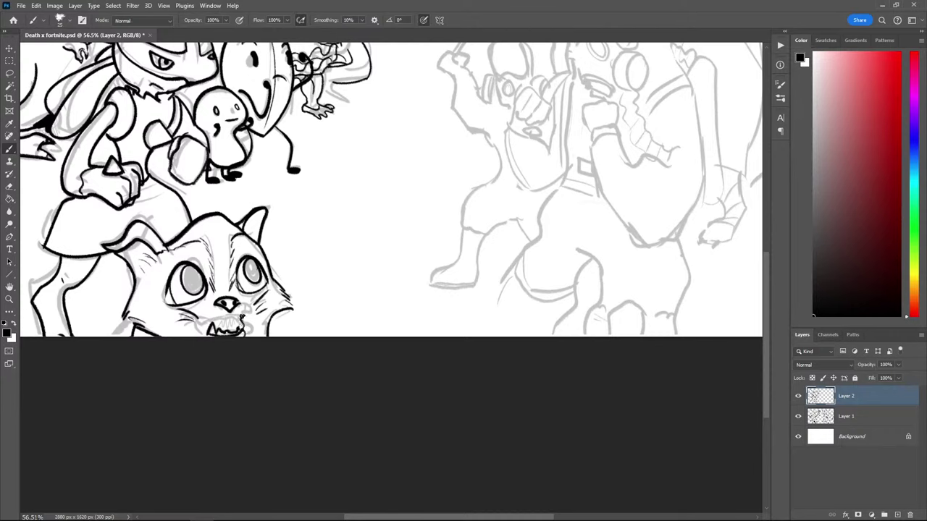
mouse_move(243, 317)
left_mouse_down()
mouse_move(207, 324)
mouse_move(226, 317)
left_mouse_up()
key("ctrl+z")
left_click_drag(214, 319, 229, 317)
key("ctrl+z")
key("ctrl+z")
key("ctrl+z")
key("ctrl+z")
mouse_move(209, 334)
left_mouse_down()
mouse_move(202, 327)
mouse_move(235, 318)
mouse_move(202, 326)
mouse_move(220, 333)
mouse_move(215, 324)
mouse_move(230, 312)
left_mouse_up()
key("ctrl+z")
key("ctrl+z")
Lasso the inked mouth lines of the cat, delete them and clear the selection
key("l")
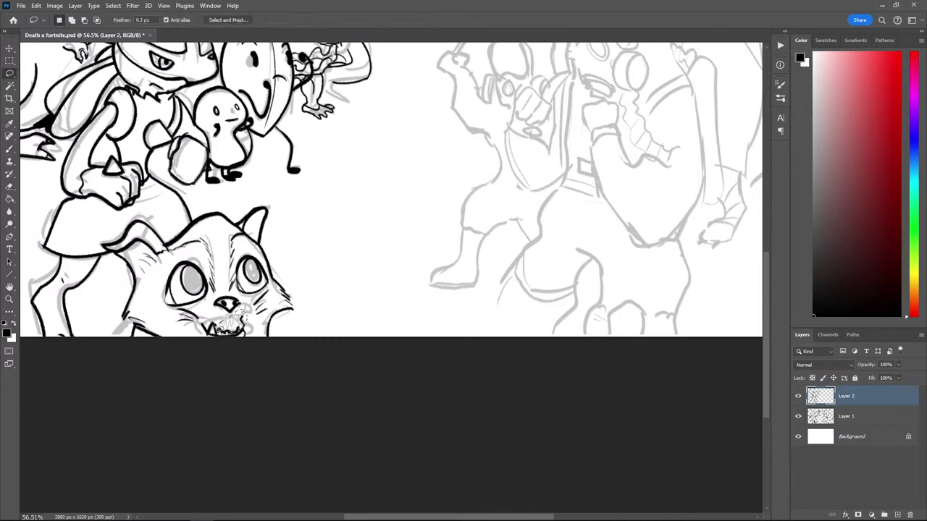
key("b")
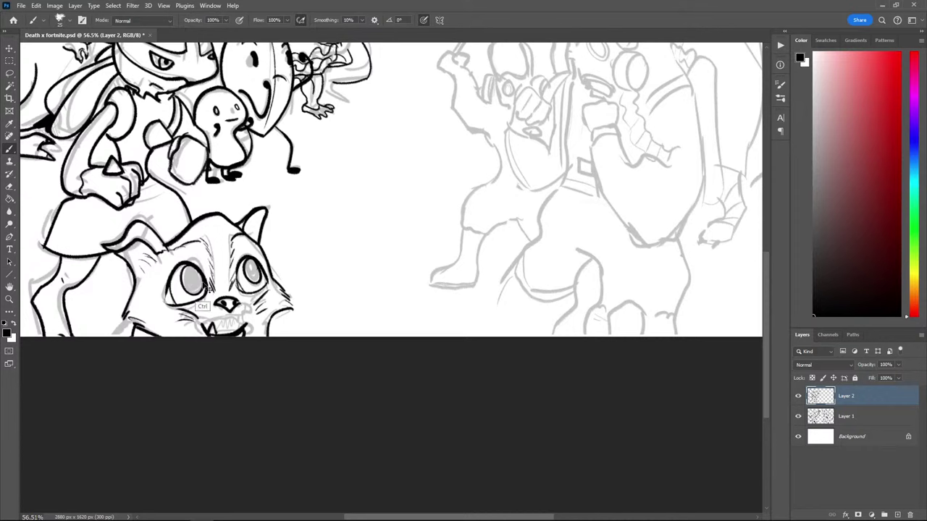
key("l")
mouse_move(199, 331)
left_mouse_down()
mouse_move(230, 318)
mouse_move(217, 346)
left_mouse_up()
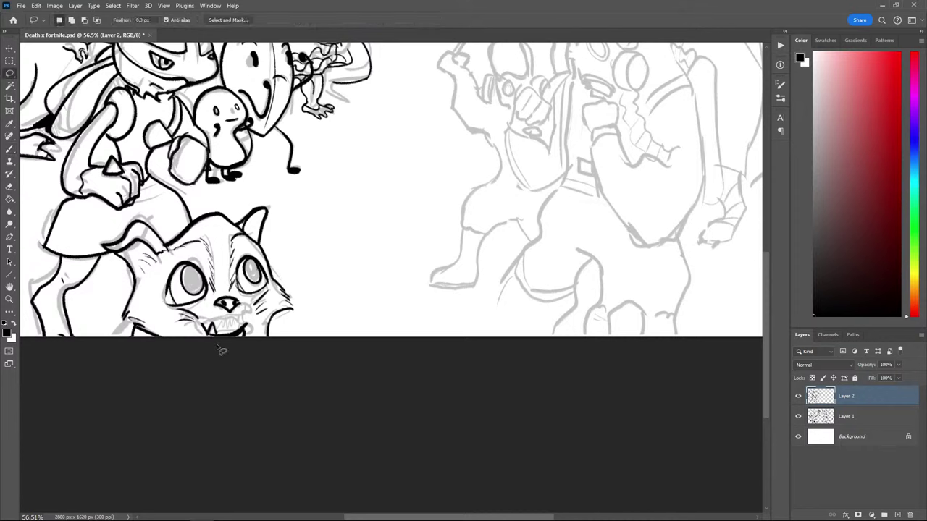
key("Delete")
key("ctrl+d")
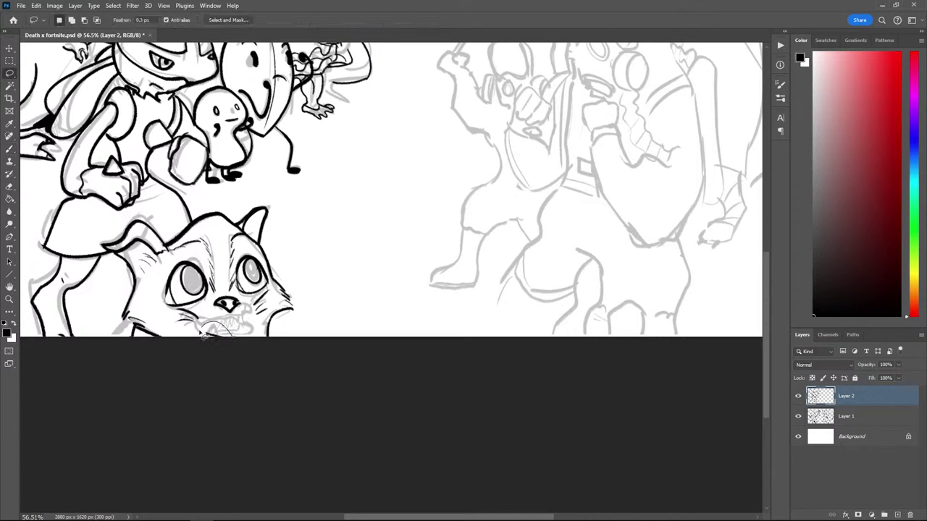
Brush in a closed, smiling mouth with a pointed fang below the cat's nose
key("b")
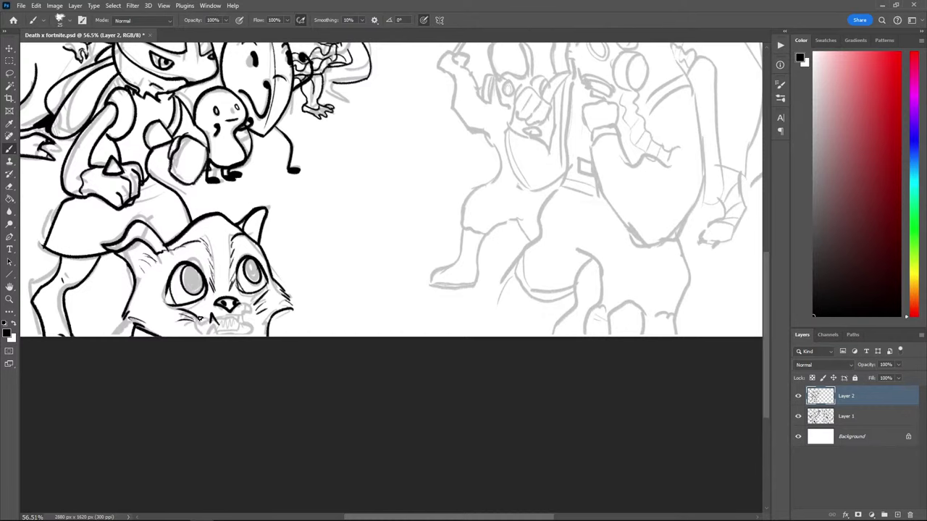
left_click_drag(201, 320, 246, 317)
key("ctrl+z")
key("ctrl+z")
mouse_move(220, 323)
left_mouse_down()
mouse_move(236, 301)
mouse_move(237, 323)
left_mouse_up()
key("ctrl+z")
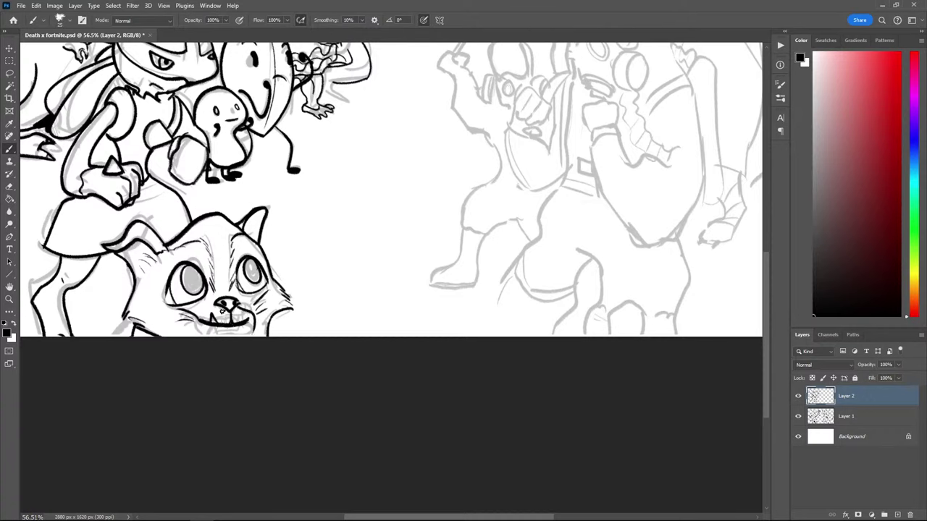
Ink the cat's muzzle contour around the mouth and finish the jaw line at the canvas edge
left_click_drag(238, 303, 249, 322)
key("ctrl+z")
left_click_drag(198, 313, 195, 321)
left_click_drag(265, 328, 271, 337)
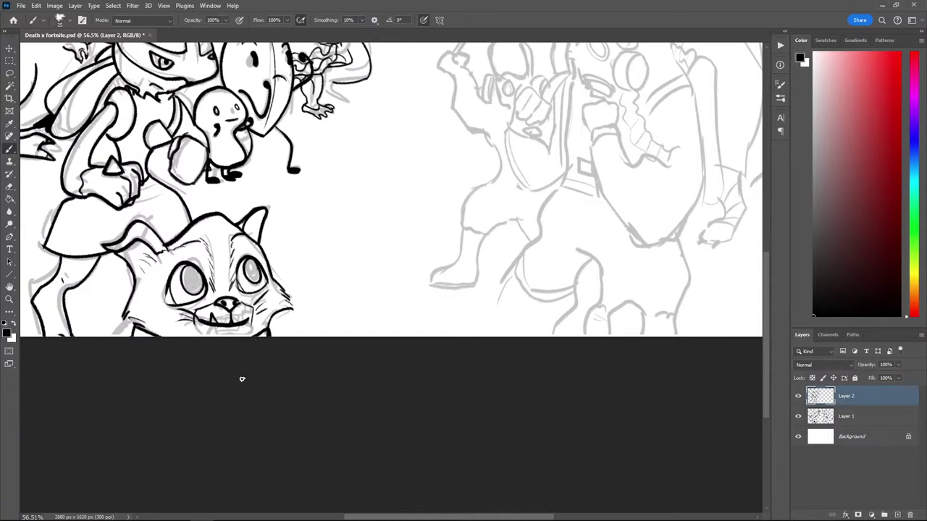
key("e")
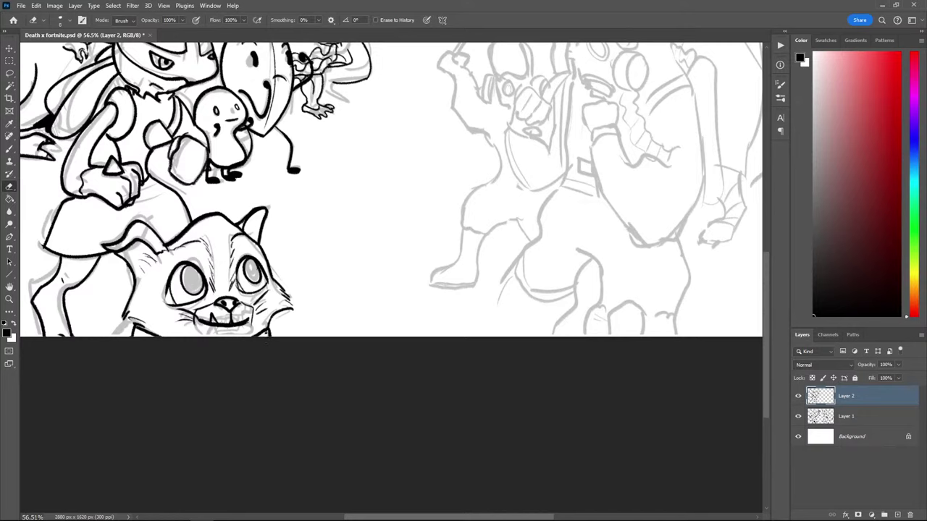
key("b")
key("ctrl+minus")
key("ctrl+minus")
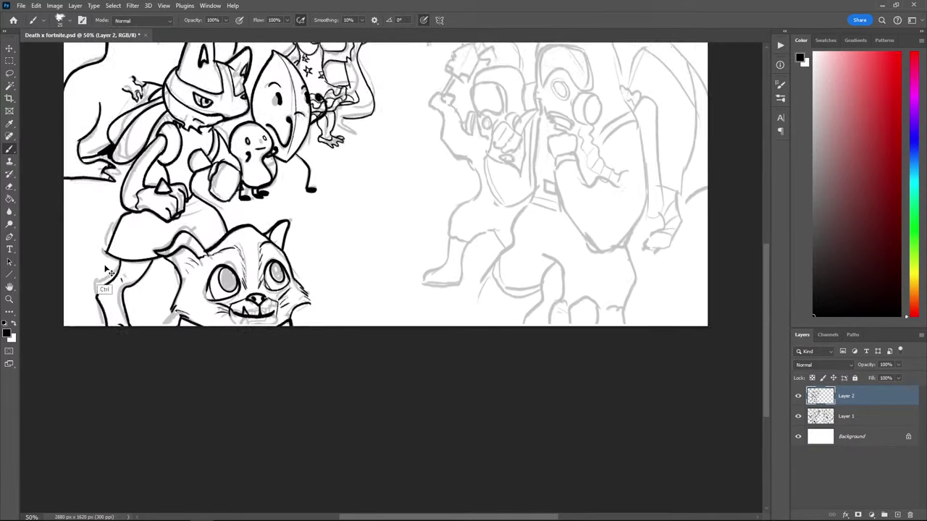
left_click_drag(138, 284, 83, 325)
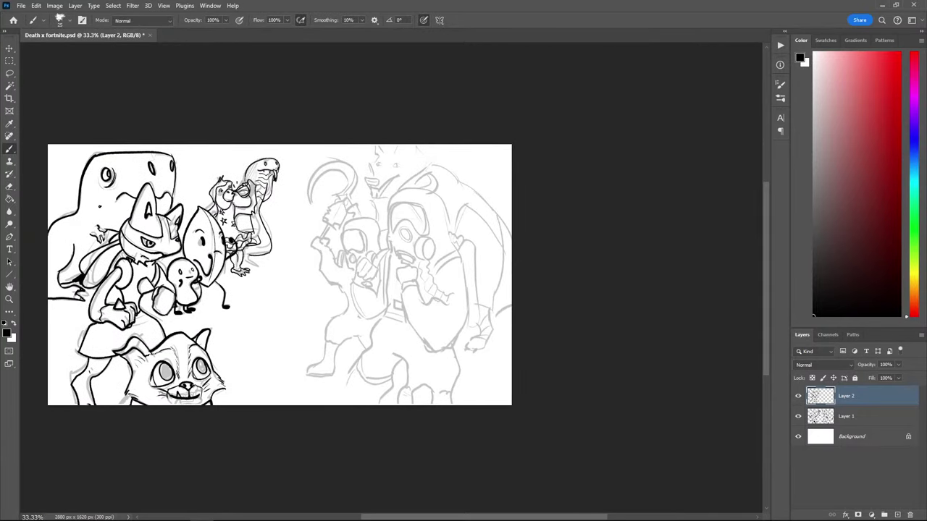
key("ctrl+plus")
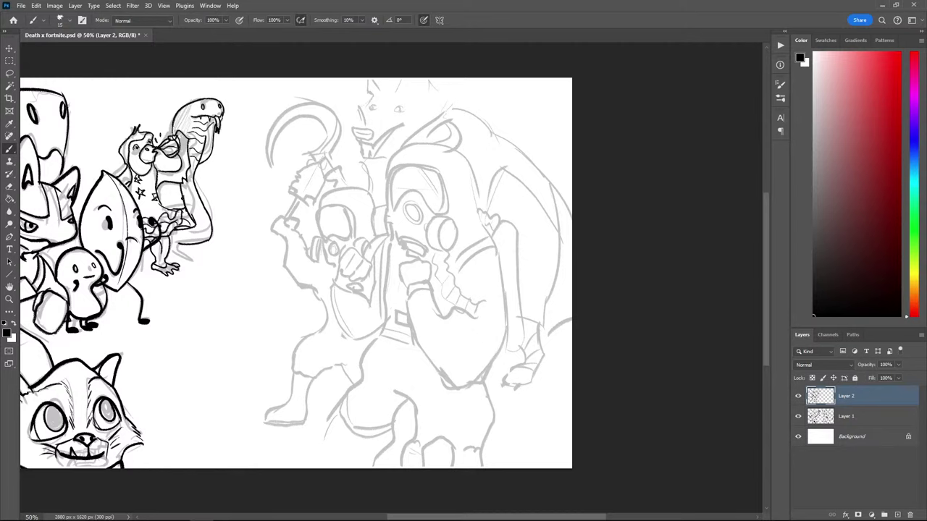
key("e")
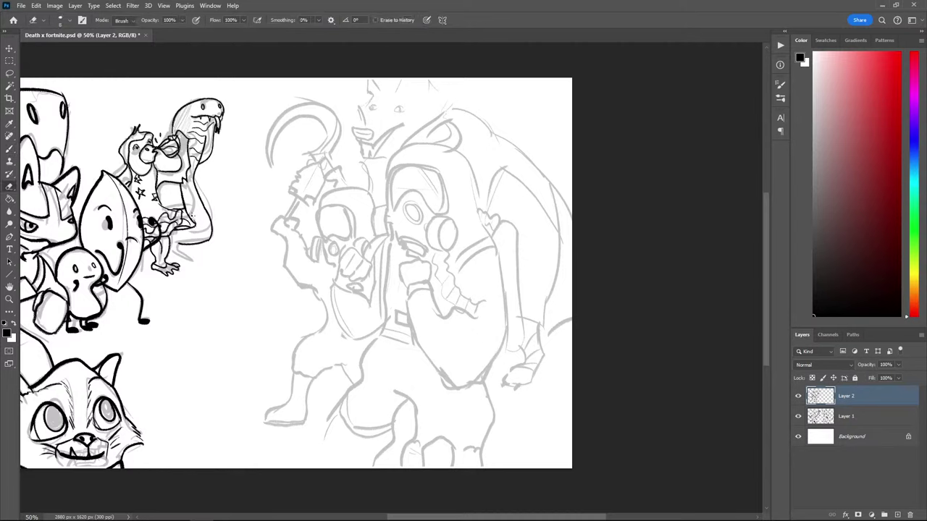
key("b")
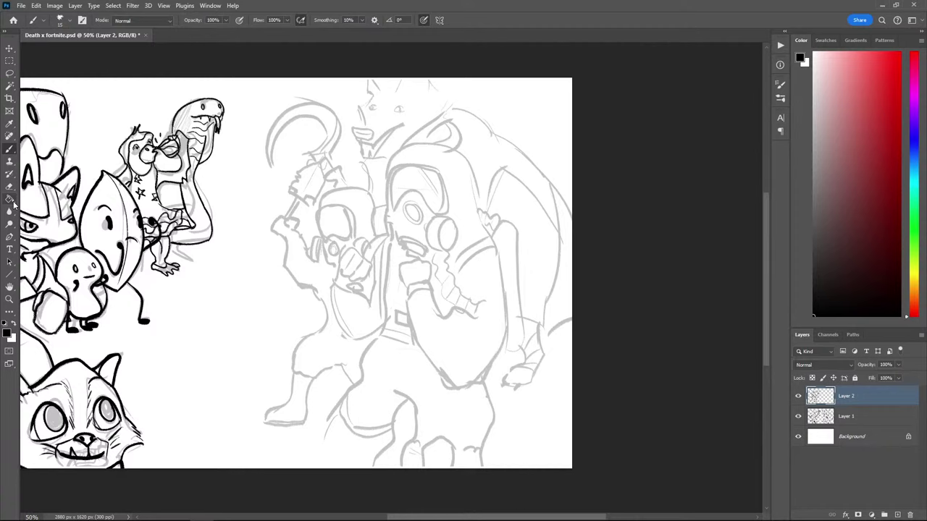
Hide the sketch on Layer 1 to review the inked characters alone, and show it again
key("ctrl+minus")
left_click(798, 416)
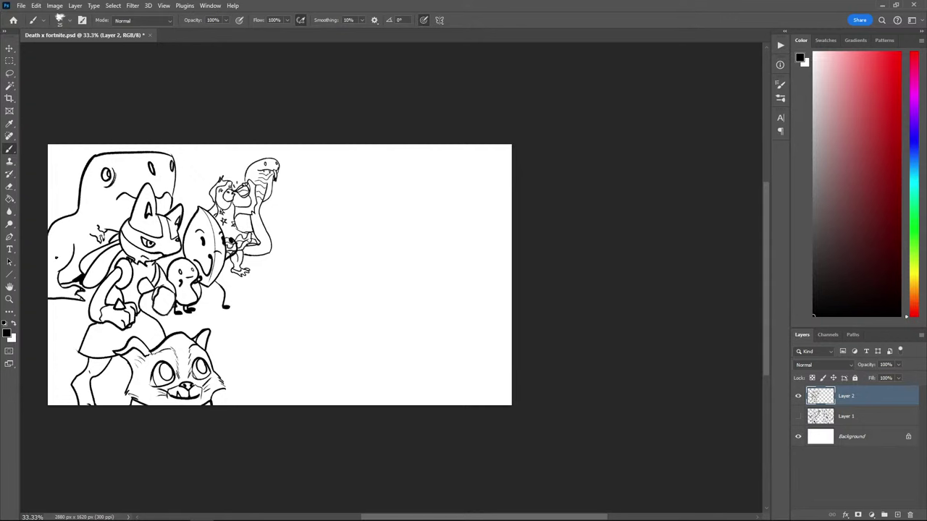
left_click(798, 417)
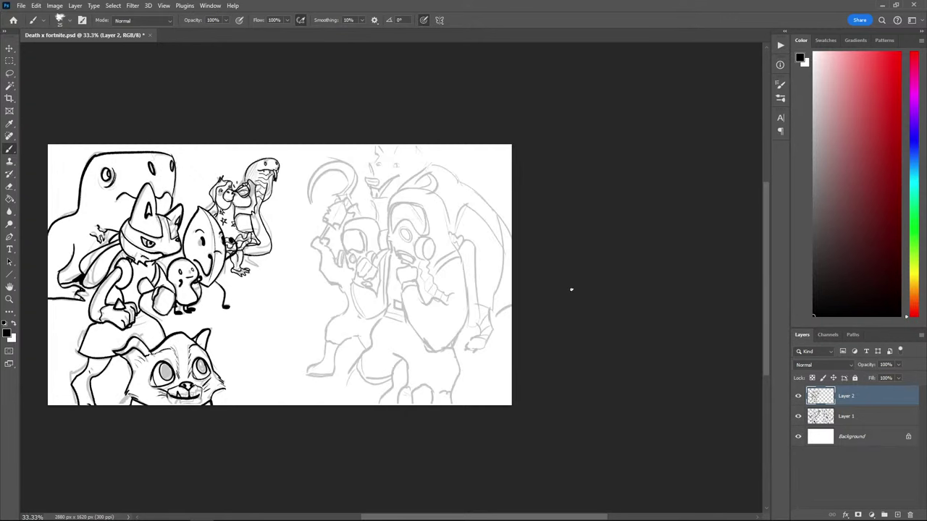
Reduce the brush size to 30 and try to ink the hip and bent leg of the large gas-mask figure
key("ctrl+plus")
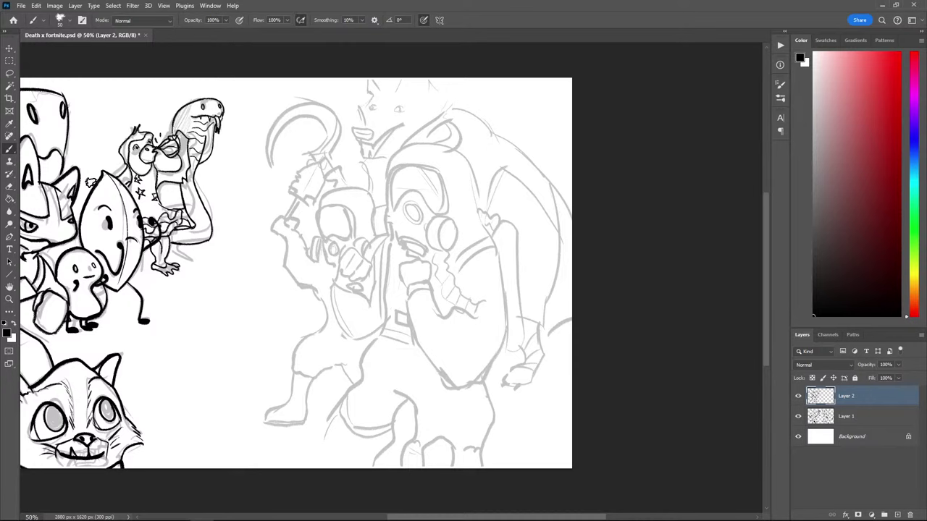
key("bracketleft")
key("bracketleft")
key("bracketleft")
mouse_move(324, 324)
left_mouse_down()
mouse_move(296, 342)
mouse_move(289, 365)
left_mouse_up()
key("ctrl+z")
left_click_drag(380, 330, 355, 391)
key("ctrl+z")
left_click_drag(382, 329, 324, 438)
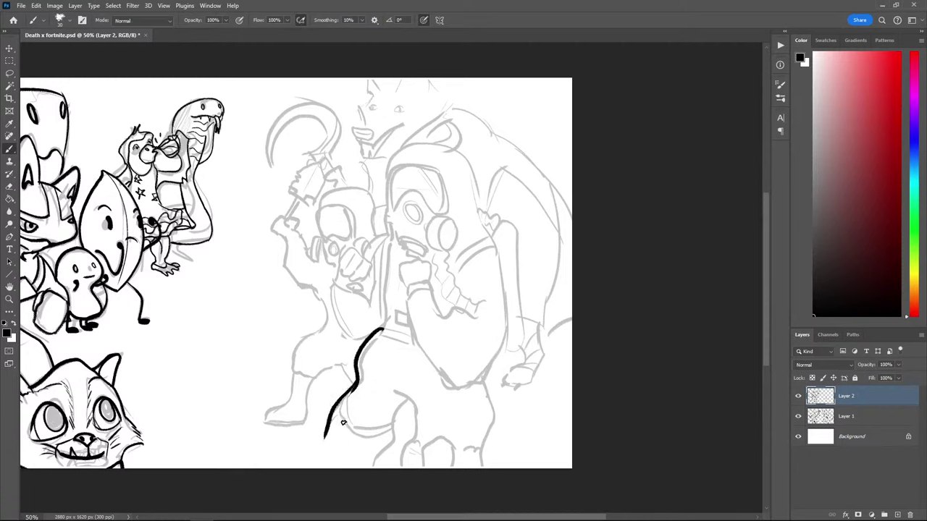
key("ctrl+z")
mouse_move(356, 384)
left_mouse_down()
mouse_move(343, 416)
mouse_move(369, 431)
mouse_move(392, 426)
mouse_move(349, 427)
mouse_move(341, 408)
mouse_move(328, 467)
mouse_move(374, 461)
mouse_move(394, 433)
mouse_move(397, 395)
mouse_move(420, 408)
mouse_move(404, 463)
left_mouse_up()
key("ctrl+z")
key("ctrl+z")
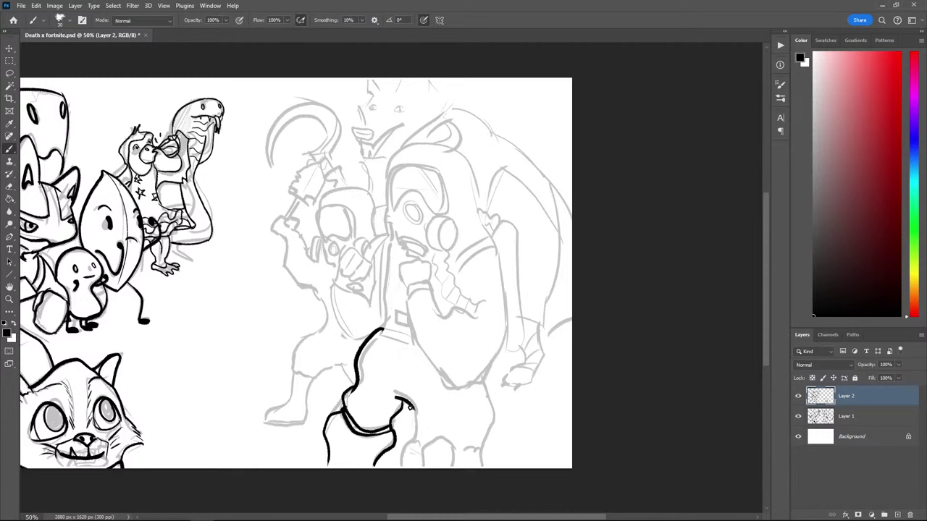
Try to ink the gas-mask figure's other leg with its outer edge and a wavy trouser hem
mouse_move(409, 406)
left_mouse_down()
mouse_move(420, 440)
mouse_move(403, 462)
left_mouse_up()
left_click_drag(403, 451, 421, 456)
key("ctrl+z")
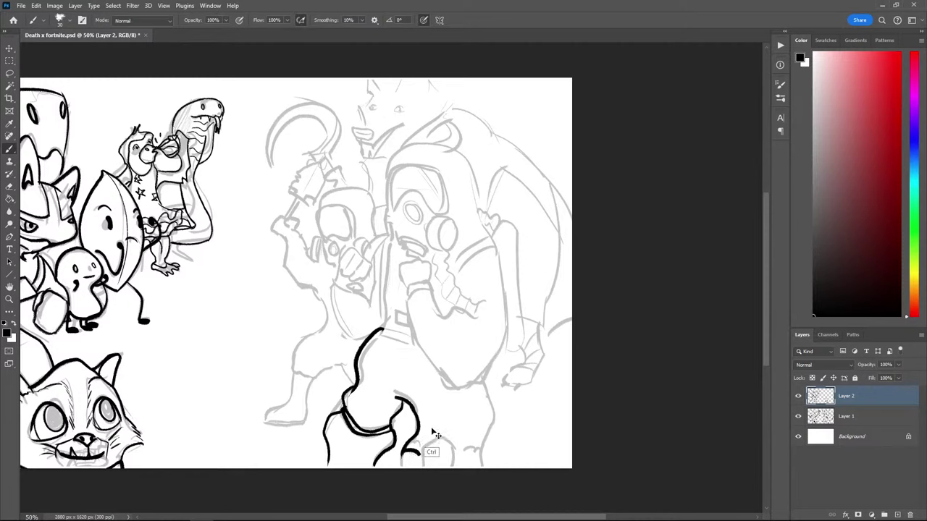
key("ctrl+z")
mouse_move(411, 408)
left_mouse_down()
mouse_move(418, 435)
mouse_move(408, 462)
mouse_move(481, 449)
left_mouse_up()
mouse_move(425, 462)
left_mouse_down()
mouse_move(487, 438)
mouse_move(496, 420)
mouse_move(482, 377)
mouse_move(491, 411)
mouse_move(482, 469)
left_mouse_up()
key("ctrl+z")
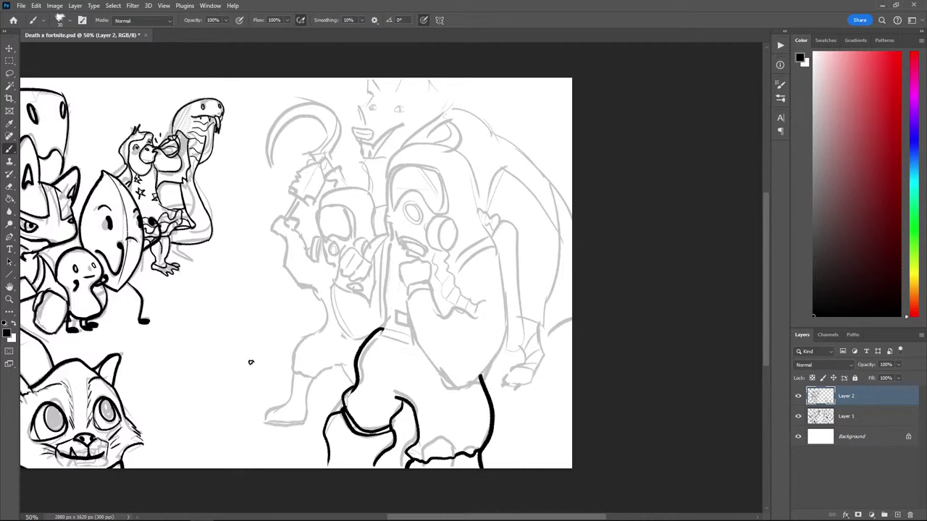
Try thickening the shadow lines under the bent thigh, and undo all the leg linework of the gas-mask figure
mouse_move(345, 406)
left_mouse_down()
mouse_move(354, 427)
mouse_move(391, 431)
mouse_move(384, 427)
left_mouse_up()
left_click_drag(346, 389, 319, 433)
left_click_drag(340, 396, 320, 430)
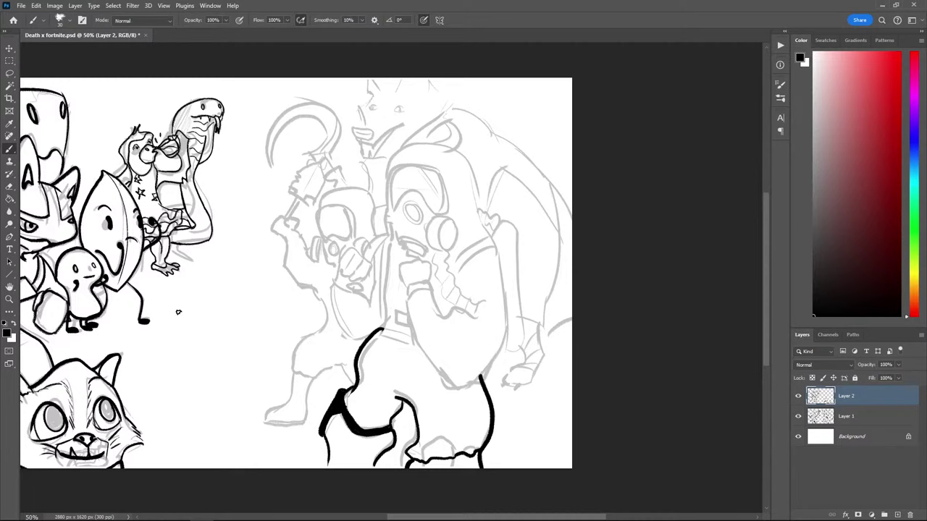
key("ctrl+z")
key("ctrl+z")
key("ctrl+z")
key("ctrl+z")
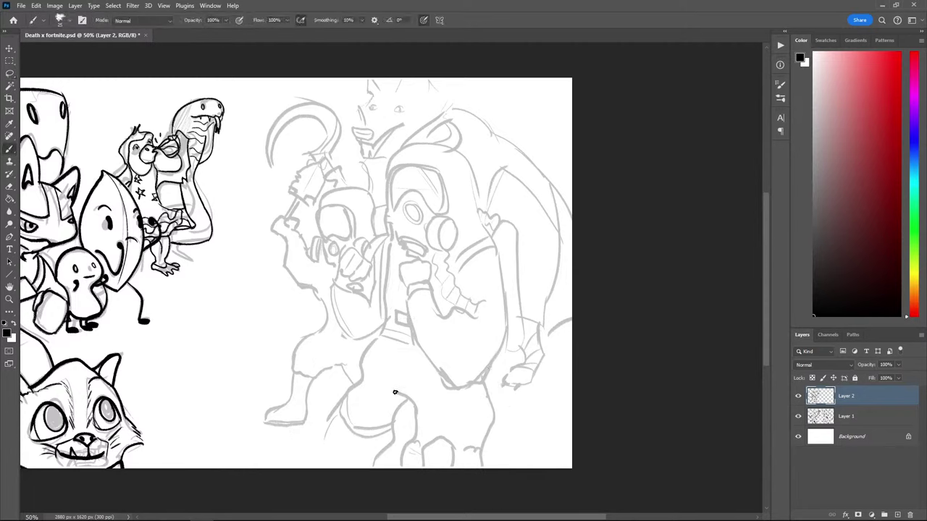
Ink the short crotch crease between the gas-mask figure's legs, redoing the stroke until it fits
mouse_move(393, 391)
left_mouse_down()
mouse_move(415, 411)
mouse_move(417, 467)
left_mouse_up()
key("ctrl+z")
key("ctrl+z")
key("ctrl+z")
mouse_move(388, 387)
left_mouse_down()
mouse_move(424, 410)
mouse_move(382, 391)
mouse_move(399, 483)
left_mouse_up()
key("ctrl+z")
key("ctrl+z")
key("ctrl+z")
Try to ink both edges of the gas-mask figure's standing leg running straight off the canvas
left_click_drag(417, 406, 407, 474)
left_click_drag(477, 377, 482, 469)
key("ctrl+z")
left_click_drag(475, 377, 485, 469)
key("ctrl+z")
key("ctrl+z")
mouse_move(413, 404)
left_mouse_down()
mouse_move(420, 451)
mouse_move(413, 478)
left_mouse_up()
mouse_move(478, 380)
left_mouse_down()
mouse_move(489, 435)
mouse_move(446, 490)
left_mouse_up()
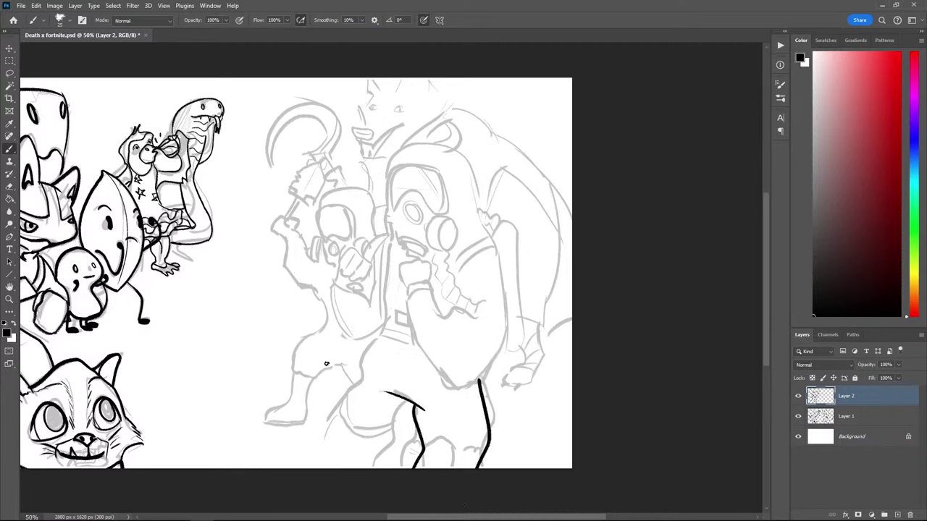
key("ctrl+z")
key("ctrl+z")
Try to ink the standing leg's inner edge with a trouser hem across the knee
mouse_move(411, 410)
left_mouse_down()
mouse_move(412, 458)
mouse_move(425, 469)
mouse_move(414, 457)
mouse_move(479, 454)
left_mouse_up()
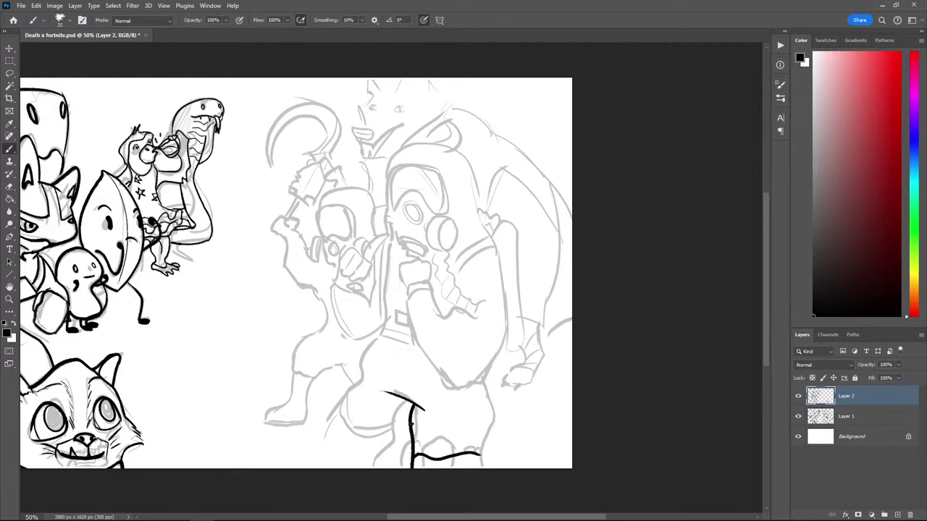
key("ctrl+z")
mouse_move(415, 451)
left_mouse_down()
mouse_move(483, 444)
mouse_move(480, 377)
left_mouse_up()
key("ctrl+z")
key("ctrl+z")
mouse_move(478, 445)
left_mouse_down()
mouse_move(464, 501)
mouse_move(485, 467)
left_mouse_up()
key("ctrl+z")
key("ctrl+z")
key("ctrl+z")
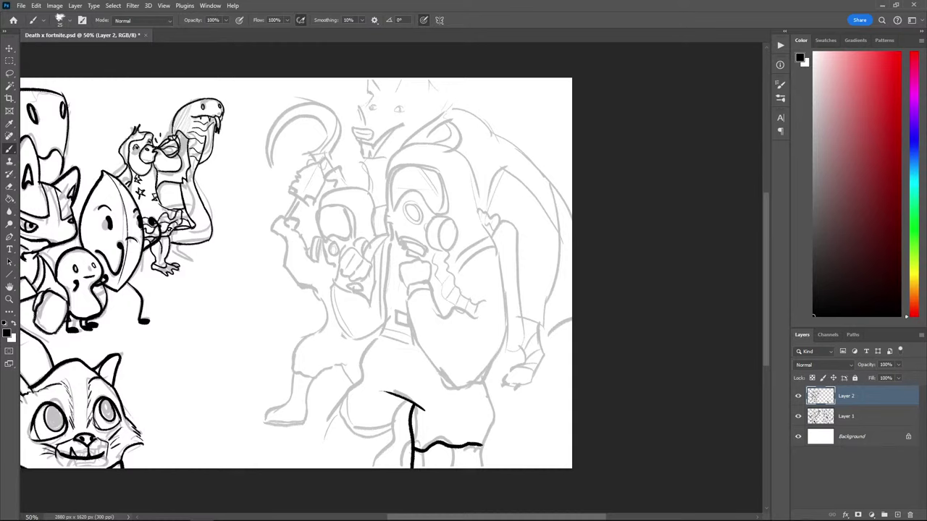
key("ctrl+z")
key("ctrl+z")
Try a rounder standing leg with a bulging outer edge and a hem above the boot
mouse_move(413, 404)
left_mouse_down()
mouse_move(422, 451)
mouse_move(474, 450)
mouse_move(487, 441)
mouse_move(498, 410)
mouse_move(483, 378)
left_mouse_up()
left_click_drag(419, 451, 428, 487)
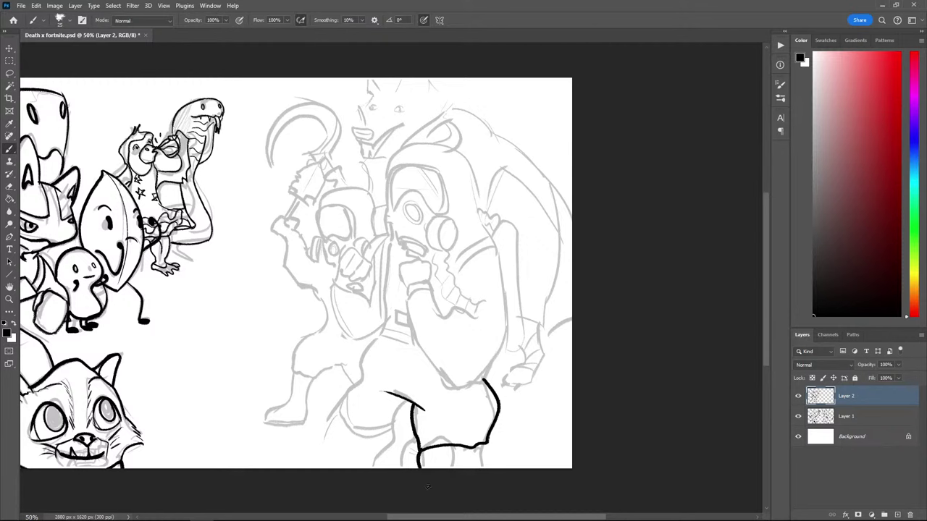
key("ctrl+z")
key("ctrl+z")
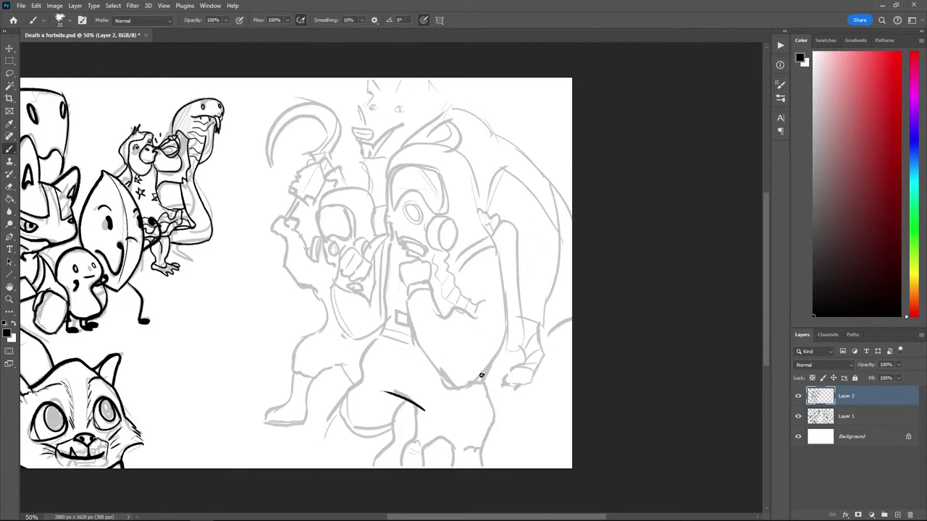
Ink the outer and inner edges of the gas-mask figure's standing leg down to the canvas edge
left_click_drag(481, 375, 484, 456)
mouse_move(415, 413)
left_mouse_down()
mouse_move(417, 457)
mouse_move(411, 428)
mouse_move(410, 452)
left_mouse_up()
key("ctrl+z")
key("ctrl+z")
left_click_drag(415, 402, 413, 487)
key("ctrl+z")
mouse_move(413, 398)
left_mouse_down()
mouse_move(416, 432)
mouse_move(407, 469)
left_mouse_up()
Ink a curved hem with a pointed fold across the bottom of the standing leg
mouse_move(473, 468)
left_mouse_down()
mouse_move(442, 472)
mouse_move(407, 455)
mouse_move(446, 466)
mouse_move(468, 450)
mouse_move(478, 466)
left_mouse_up()
key("ctrl+z")
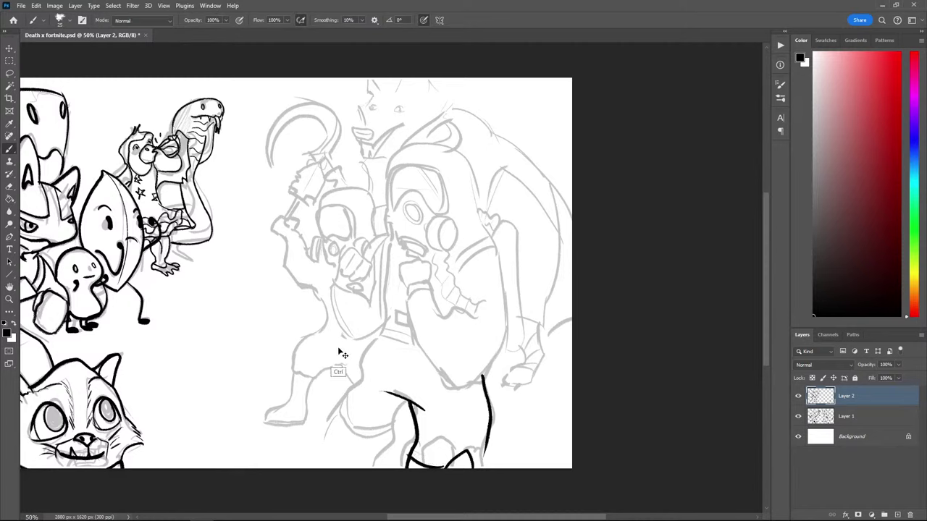
key("ctrl+z")
left_click_drag(444, 468, 408, 453)
Ink the inner edge and the long outer edge of the gas-mask figure's second leg from hip to canvas edge
mouse_move(406, 400)
left_mouse_down()
mouse_move(385, 424)
mouse_move(375, 469)
left_mouse_up()
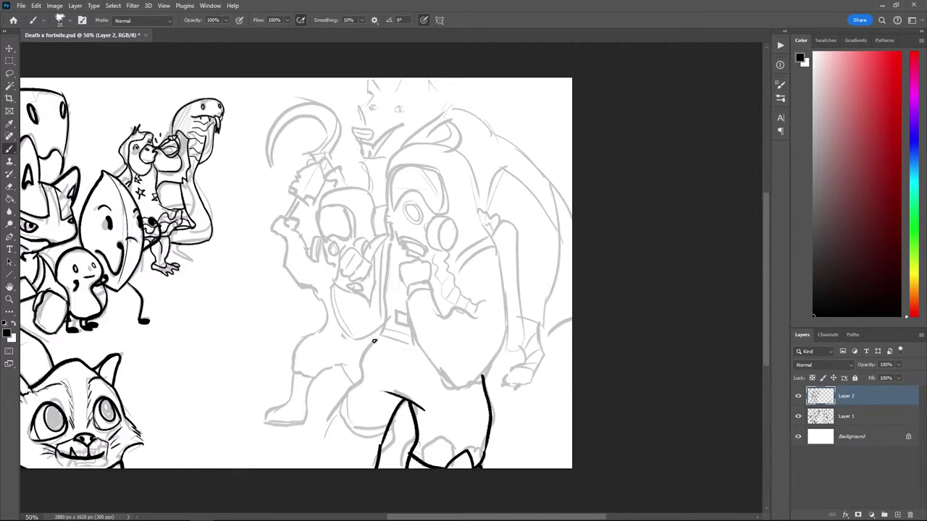
left_click_drag(374, 341, 351, 402)
key("ctrl+z")
key("ctrl+z")
mouse_move(379, 337)
left_mouse_down()
mouse_move(344, 409)
mouse_move(353, 368)
mouse_move(321, 472)
left_mouse_up()
Ink a wavy trouser hem across the second leg's knee, undoing the extra fold and shin lines
left_click_drag(340, 425, 351, 435)
mouse_move(333, 444)
left_mouse_down()
mouse_move(348, 453)
mouse_move(338, 433)
mouse_move(349, 442)
left_mouse_up()
key("ctrl+z")
key("ctrl+z")
mouse_move(332, 453)
left_mouse_down()
mouse_move(346, 459)
mouse_move(349, 439)
mouse_move(378, 445)
mouse_move(365, 479)
left_mouse_up()
key("ctrl+z")
key("ctrl+z")
key("ctrl+z")
left_click_drag(340, 436, 339, 470)
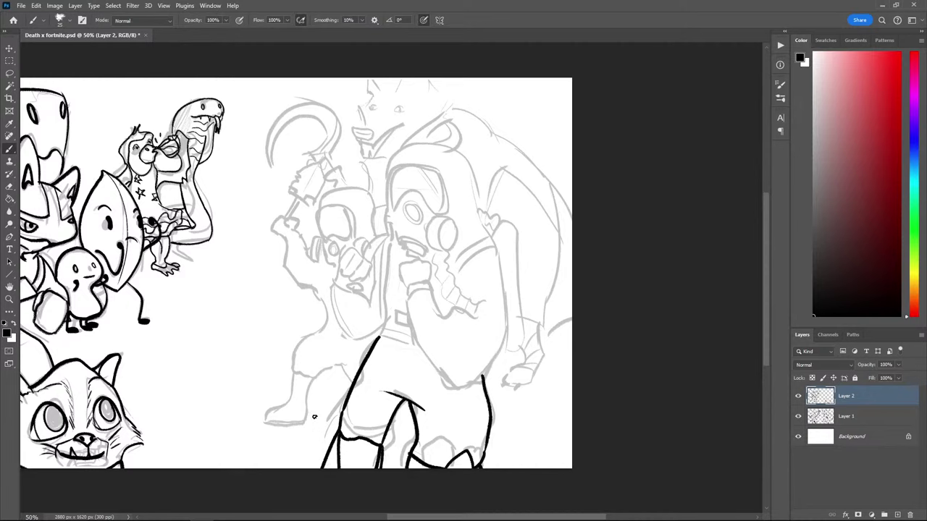
key("ctrl+z")
key("ctrl+z")
left_click_drag(381, 441, 340, 437)
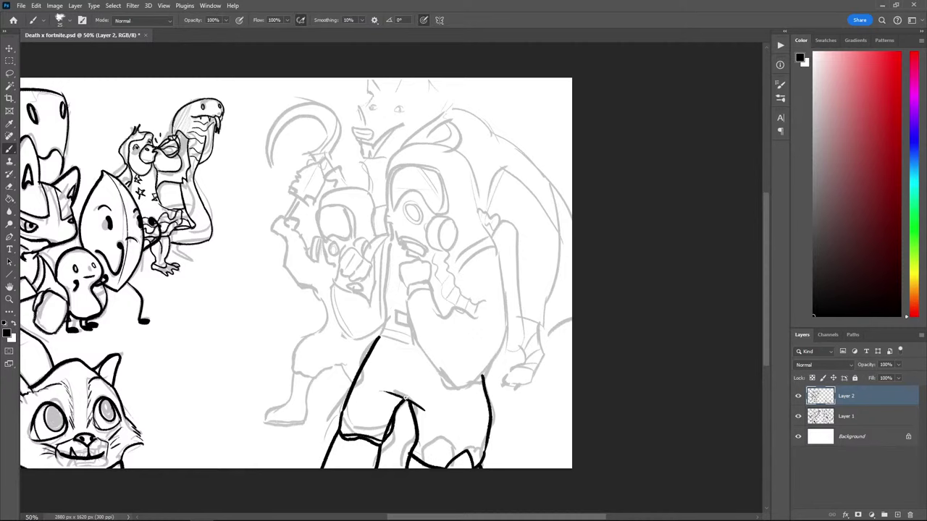
Clean up the outer thigh line of the gas-mask figure's bent leg and redraw the shin straight down to the canvas edge
key("e")
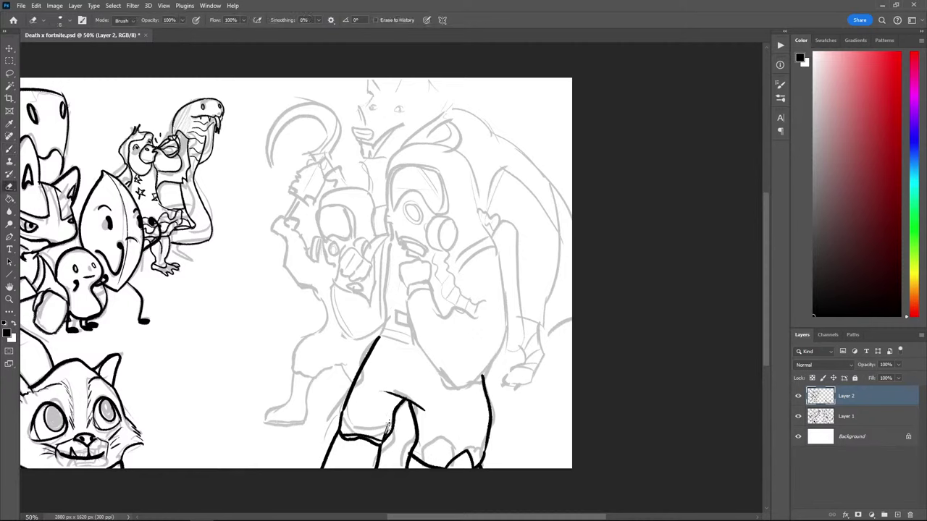
left_click_drag(391, 426, 389, 429)
key("b")
left_click_drag(354, 379, 340, 427)
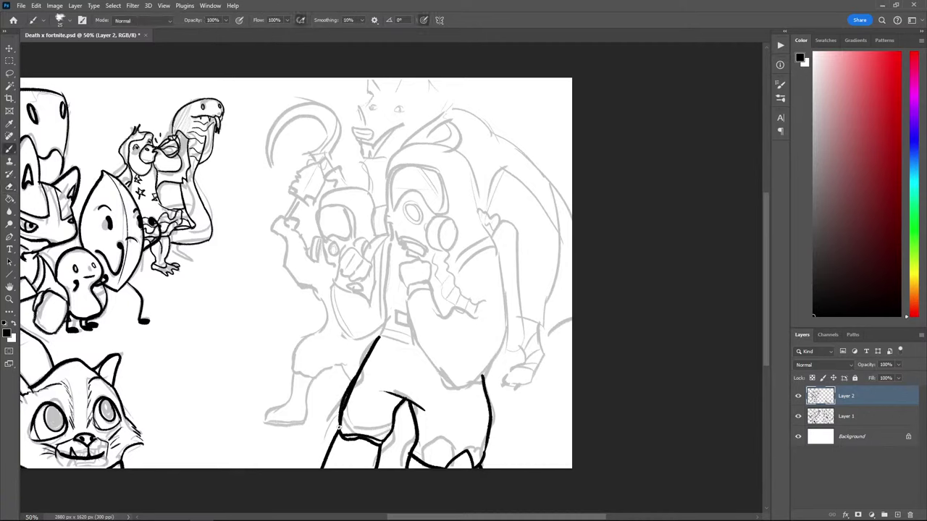
key("e")
left_click_drag(359, 380, 347, 401)
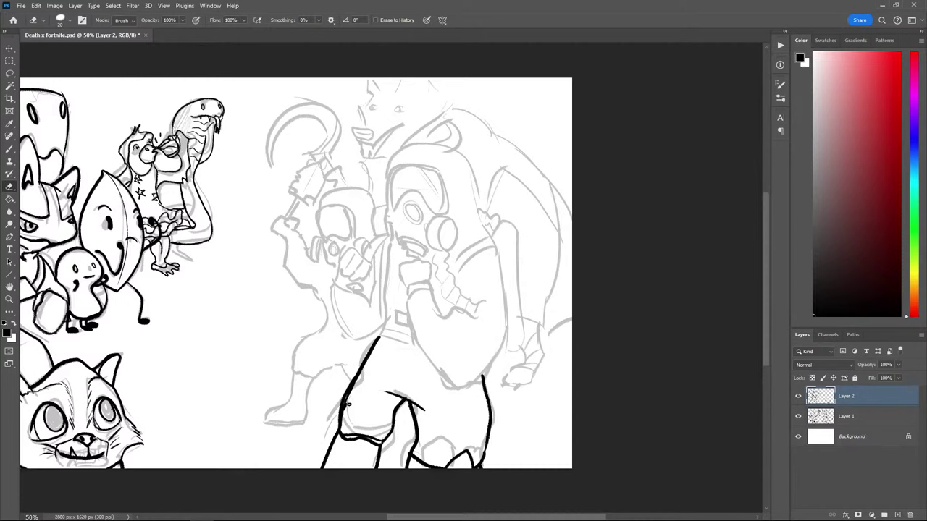
key("b")
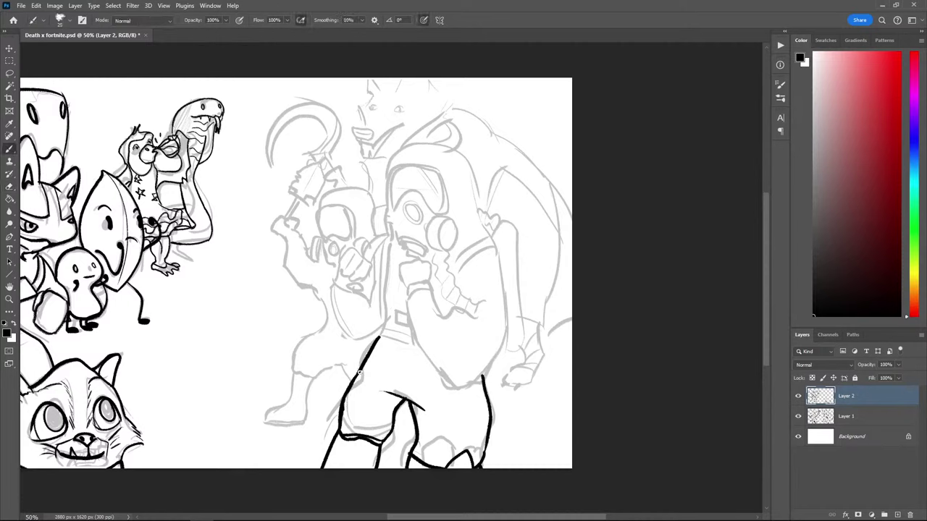
left_click_drag(360, 373, 346, 400)
key("ctrl+z")
left_click_drag(339, 435, 332, 469)
key("ctrl+z")
mouse_move(339, 435)
left_mouse_down()
mouse_move(338, 493)
mouse_move(330, 457)
mouse_move(317, 469)
left_mouse_up()
key("e")
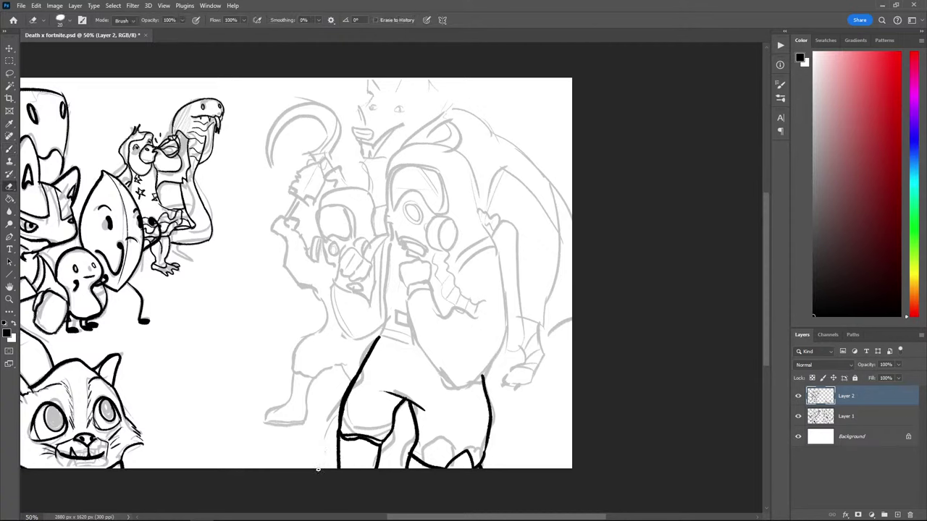
Delete the inner line of the gas-mask figure's standing leg and re-ink it from the crotch down to the hem
key("l")
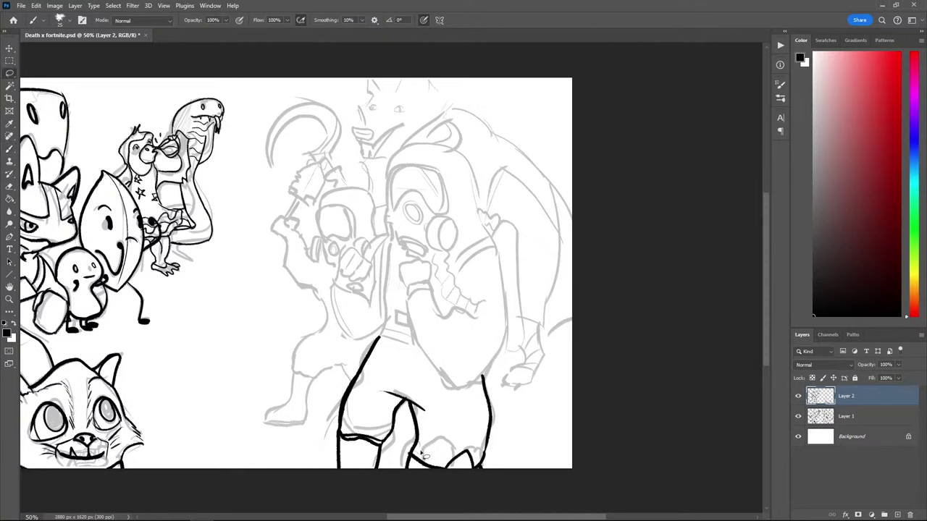
mouse_move(404, 469)
left_mouse_down()
mouse_move(424, 427)
mouse_move(393, 486)
left_mouse_up()
key("Delete")
key("b")
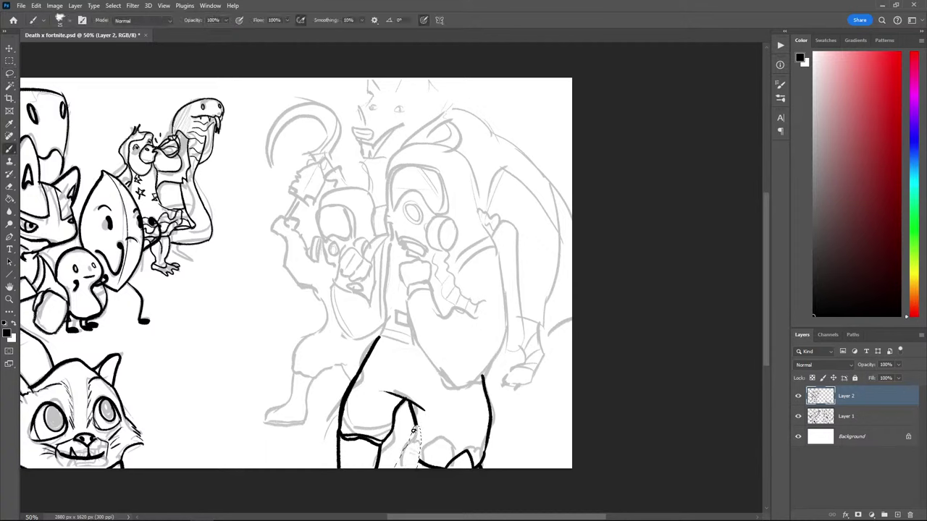
key("ctrl+d")
key("l")
key("b")
left_click_drag(414, 421, 419, 470)
key("ctrl+z")
key("ctrl+z")
left_click_drag(423, 408, 418, 470)
key("ctrl+z")
left_click_drag(420, 407, 421, 462)
Tidy the crotch junction where the inner leg lines meet and re-ink the short joining stroke
key("e")
mouse_move(413, 411)
left_mouse_down()
mouse_move(416, 427)
mouse_move(408, 404)
left_mouse_up()
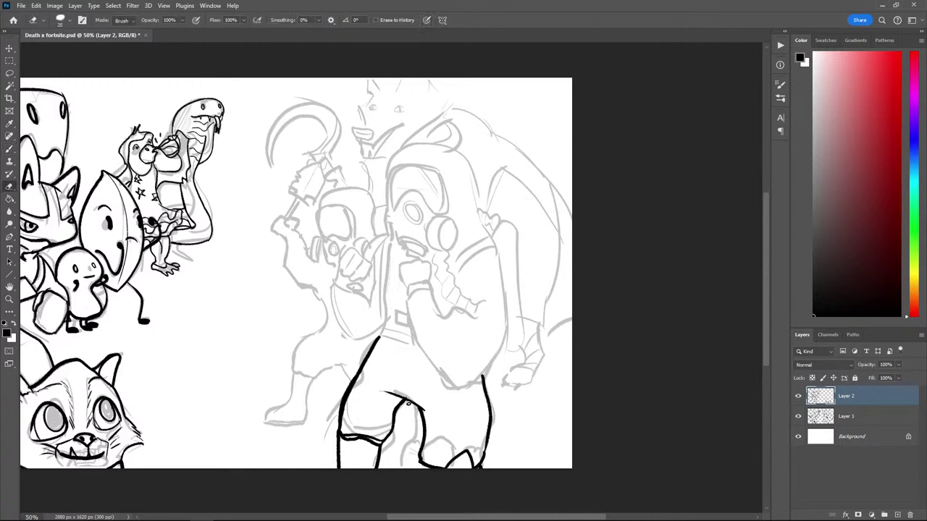
key("b")
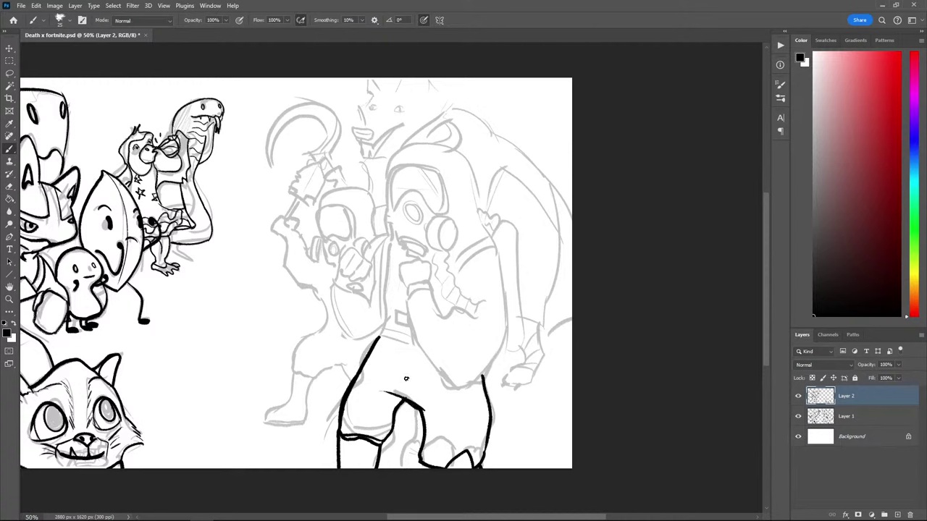
key("ctrl+z")
left_click_drag(422, 411, 402, 397)
key("e")
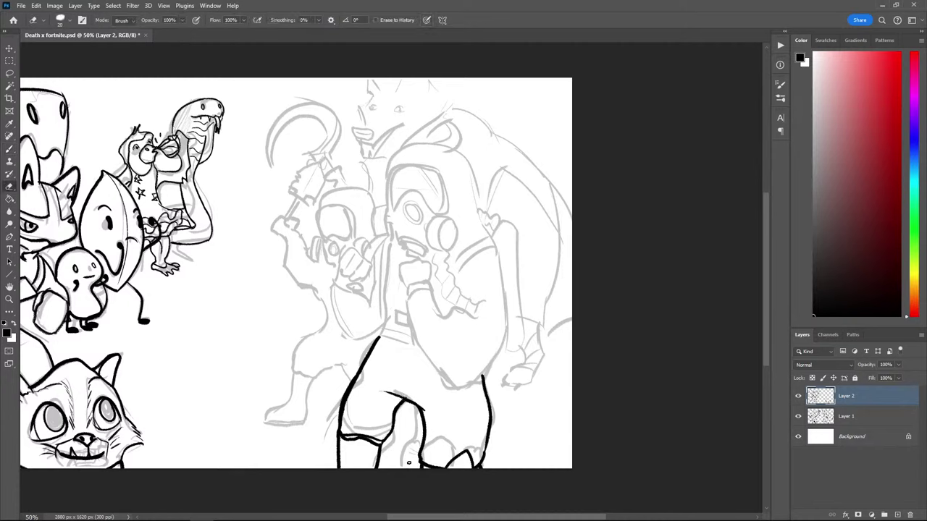
key("b")
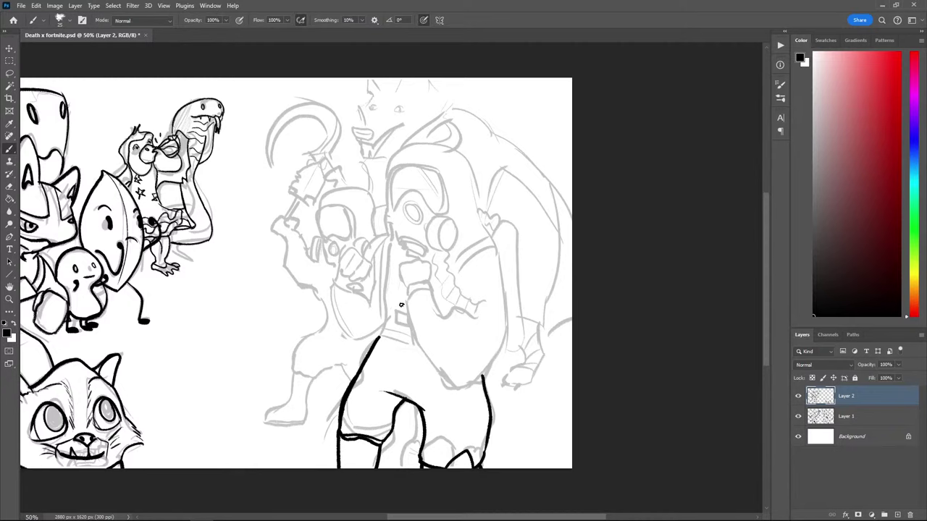
mouse_move(402, 305)
left_mouse_down()
mouse_move(422, 358)
mouse_move(475, 375)
left_mouse_up()
key("ctrl+z")
mouse_move(402, 301)
left_mouse_down()
mouse_move(460, 372)
mouse_move(507, 323)
left_mouse_up()
key("ctrl+z")
mouse_move(491, 246)
left_mouse_down()
mouse_move(511, 279)
mouse_move(509, 330)
mouse_move(505, 263)
mouse_move(480, 361)
mouse_move(498, 258)
mouse_move(501, 327)
mouse_move(487, 357)
mouse_move(417, 324)
left_mouse_up()
key("ctrl+z")
key("ctrl+z")
key("ctrl+z")
key("ctrl+z")
Ink the rounded outline of the gas-mask figure's raised fist
left_click_drag(431, 287, 430, 265)
mouse_move(398, 281)
left_mouse_down()
mouse_move(423, 252)
mouse_move(398, 292)
mouse_move(412, 265)
mouse_move(399, 286)
left_mouse_up()
key("ctrl+z")
key("ctrl+z")
Ink the cuff edge behind the fist and the wavy, ribbed breathing hose beside it
mouse_move(426, 288)
left_mouse_down()
mouse_move(407, 299)
mouse_move(459, 310)
mouse_move(464, 290)
left_mouse_up()
left_click_drag(446, 251, 464, 305)
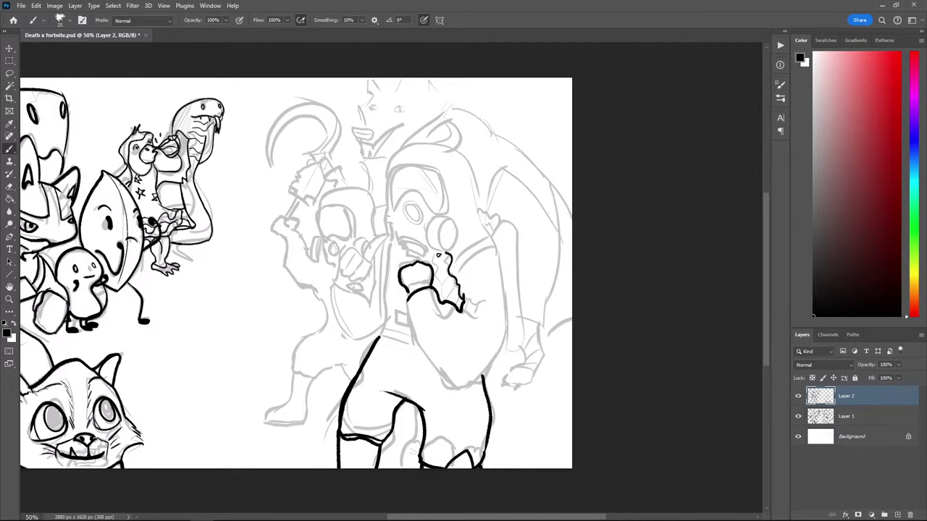
mouse_move(437, 255)
left_mouse_down()
mouse_move(446, 292)
mouse_move(456, 280)
mouse_move(439, 283)
mouse_move(445, 249)
left_mouse_up()
key("ctrl+z")
key("ctrl+z")
mouse_move(432, 257)
left_mouse_down()
mouse_move(452, 305)
mouse_move(446, 294)
mouse_move(461, 293)
left_mouse_up()
Ink the curved lower edge of the gas-mask figure's bent arm from the cuff around the elbow, redoing unsatisfactory strokes
left_click_drag(404, 304, 410, 343)
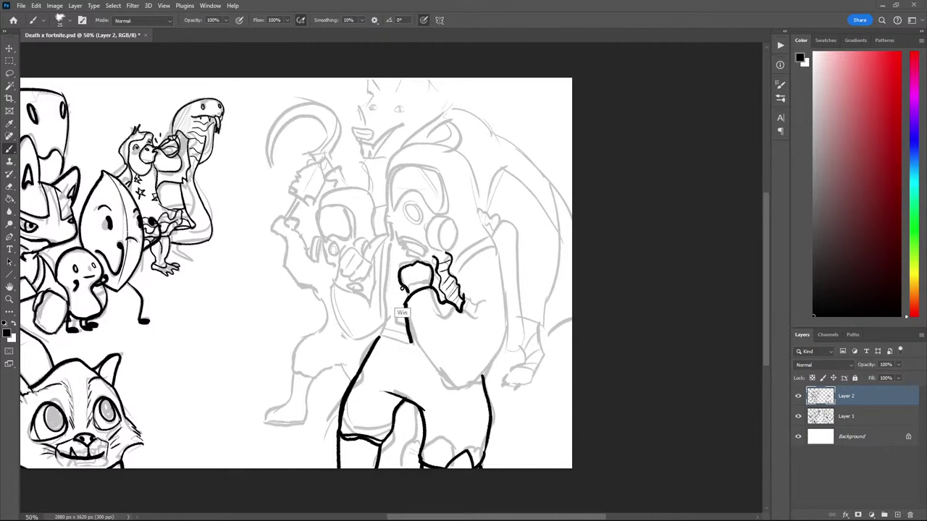
key("ctrl+z")
mouse_move(404, 303)
left_mouse_down()
mouse_move(414, 348)
mouse_move(459, 386)
left_mouse_up()
key("ctrl+z")
mouse_move(406, 305)
left_mouse_down()
mouse_move(426, 349)
mouse_move(487, 370)
left_mouse_up()
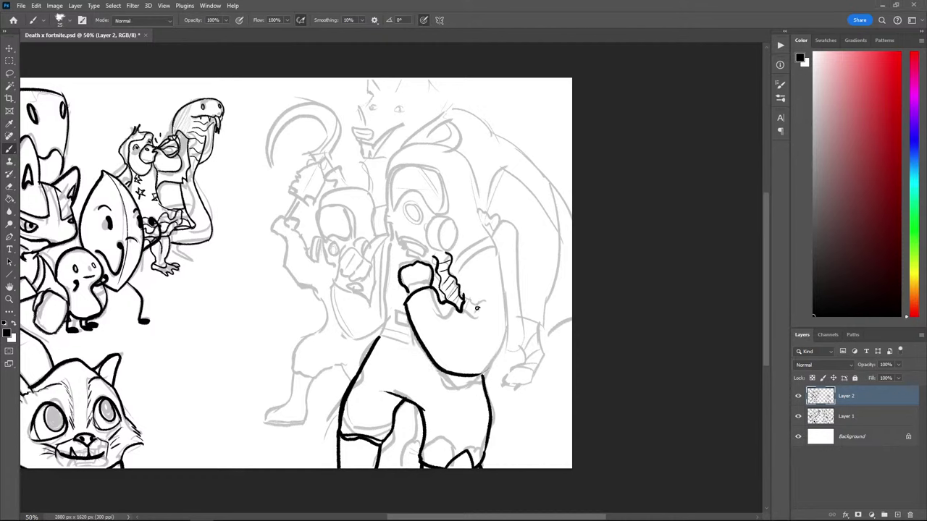
key("ctrl+z")
key("ctrl+z")
mouse_move(406, 297)
left_mouse_down()
mouse_move(409, 320)
mouse_move(448, 370)
mouse_move(492, 347)
left_mouse_up()
key("ctrl+z")
Ink the shoulder and upper-arm edge, the long tank on the back and the squiggle above it
mouse_move(446, 370)
left_mouse_down()
mouse_move(493, 348)
mouse_move(503, 284)
mouse_move(492, 235)
mouse_move(456, 266)
left_mouse_up()
key("ctrl+z")
mouse_move(490, 241)
left_mouse_down()
mouse_move(456, 270)
mouse_move(452, 262)
left_mouse_up()
mouse_move(491, 239)
left_mouse_down()
mouse_move(515, 232)
mouse_move(519, 252)
mouse_move(520, 358)
mouse_move(497, 268)
left_mouse_up()
left_click_drag(498, 221, 488, 213)
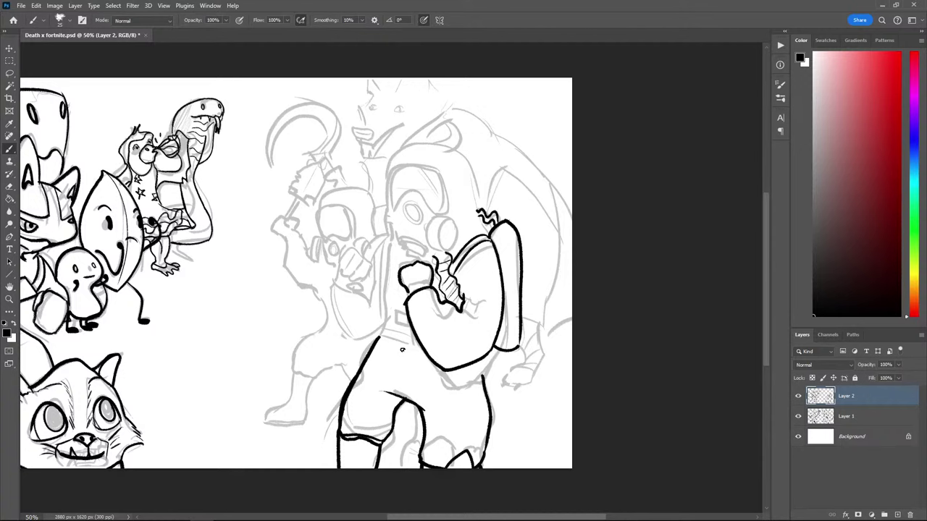
Ink the wavy waistband, belt buckle and front torso edge of the gas-mask figure
mouse_move(419, 346)
left_mouse_down()
mouse_move(379, 337)
mouse_move(404, 341)
left_mouse_up()
key("ctrl+z")
key("ctrl+z")
mouse_move(382, 314)
left_mouse_down()
mouse_move(391, 247)
mouse_move(383, 324)
mouse_move(392, 325)
left_mouse_up()
key("ctrl+z")
left_click_drag(392, 322, 407, 324)
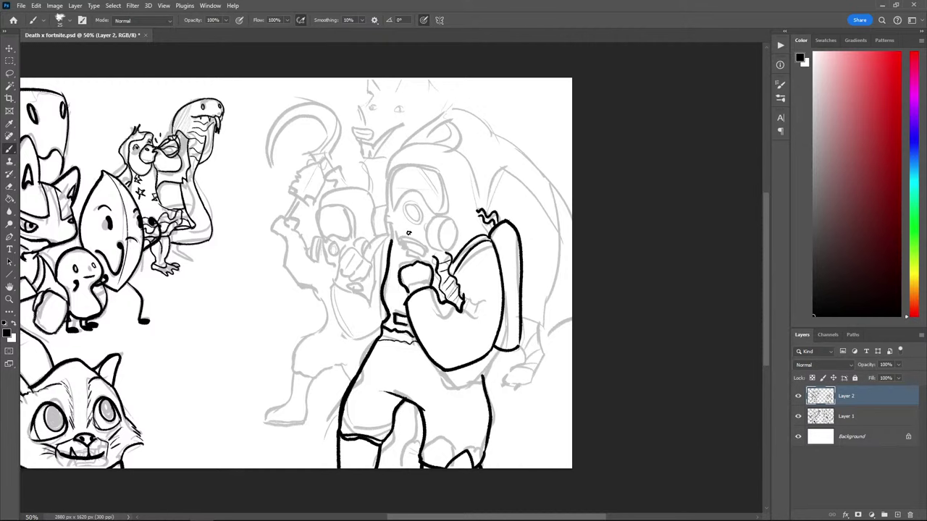
key("ctrl+z")
key("ctrl+z")
Ink the round filter canister on the gas mask above the hose
mouse_move(452, 225)
left_mouse_down()
mouse_move(454, 239)
mouse_move(452, 221)
mouse_move(428, 221)
mouse_move(426, 247)
mouse_move(443, 252)
left_mouse_up()
key("ctrl+z")
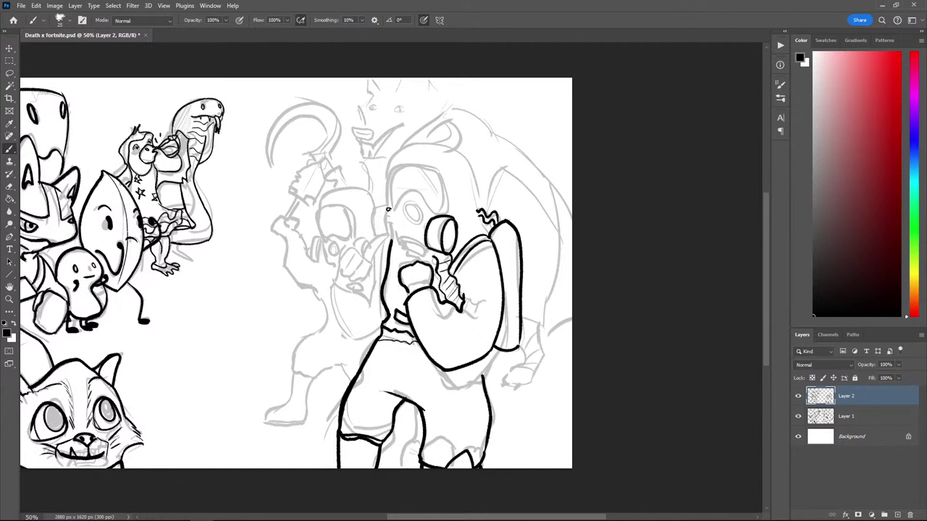
Ink the small boxy filter on the far side of the gas mask, redrawing its edge strokes
mouse_move(389, 210)
left_mouse_down()
mouse_move(385, 238)
mouse_move(367, 211)
mouse_move(371, 238)
mouse_move(387, 237)
mouse_move(374, 211)
mouse_move(374, 239)
mouse_move(385, 239)
left_mouse_up()
key("z")
key("ctrl+z")
key("b")
key("ctrl+z")
key("ctrl+z")
key("ctrl+z")
key("ctrl+z")
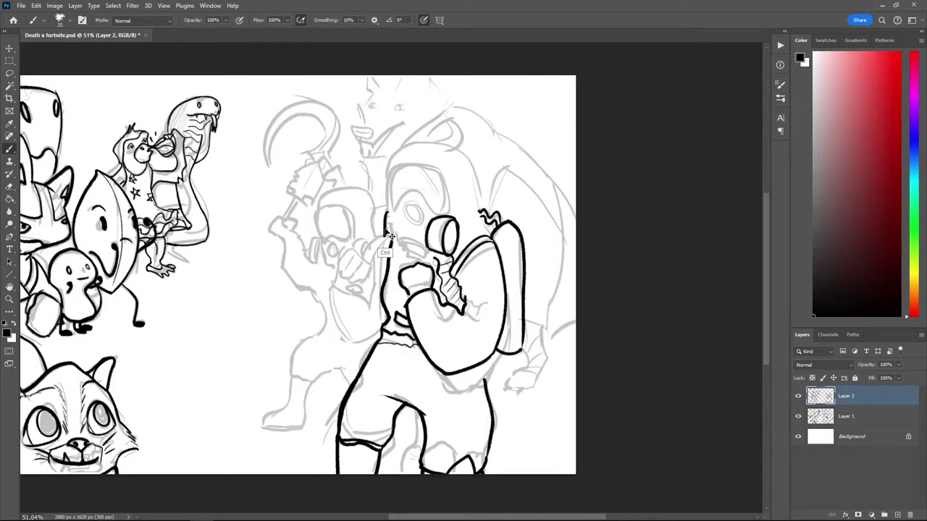
key("ctrl+z")
key("ctrl+shift+z")
key("ctrl+z")
mouse_move(387, 211)
left_mouse_down()
mouse_move(375, 211)
mouse_move(374, 236)
mouse_move(387, 235)
left_mouse_up()
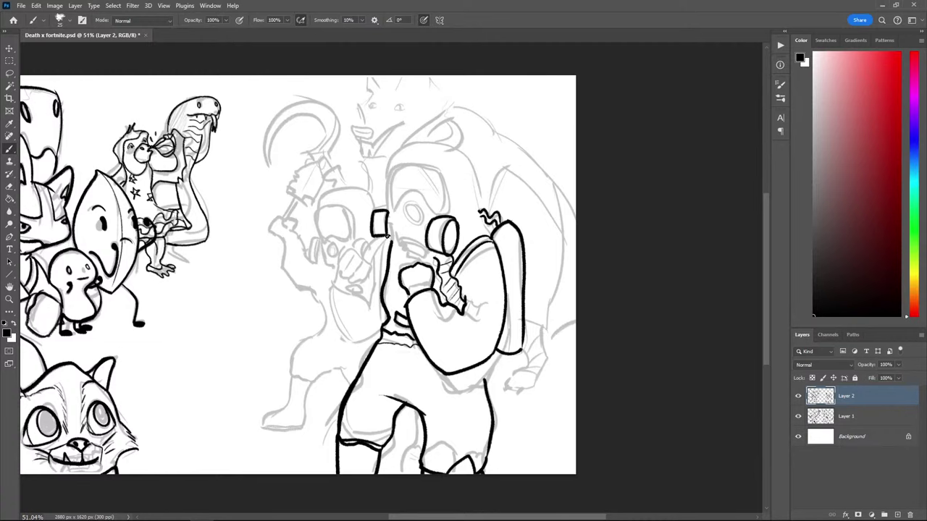
Enlarge the brush and ink an elliptical jar mouth over the fox-like fighter's lower leg at the canvas edge
mouse_move(73, 244)
left_mouse_down()
mouse_move(188, 212)
mouse_move(207, 219)
mouse_move(174, 223)
mouse_move(263, 215)
left_mouse_up()
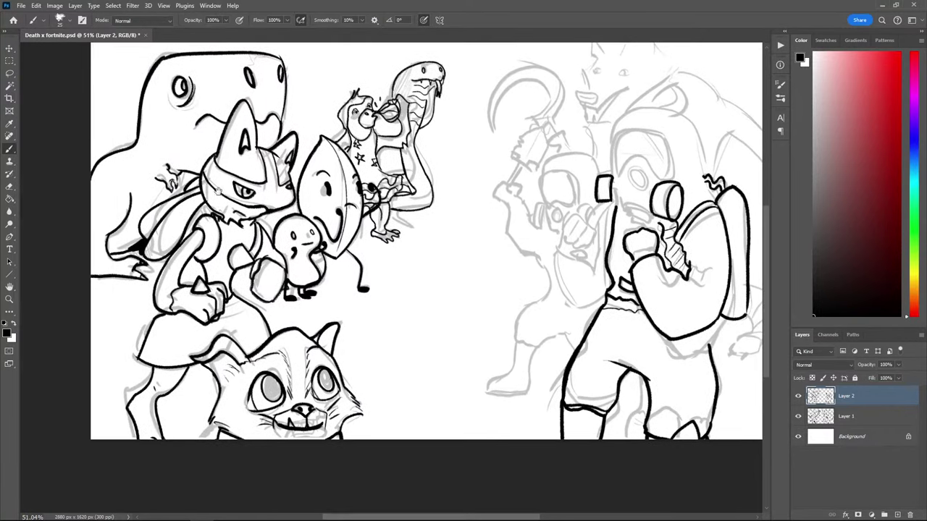
left_click_drag(109, 266, 171, 238)
key("]")
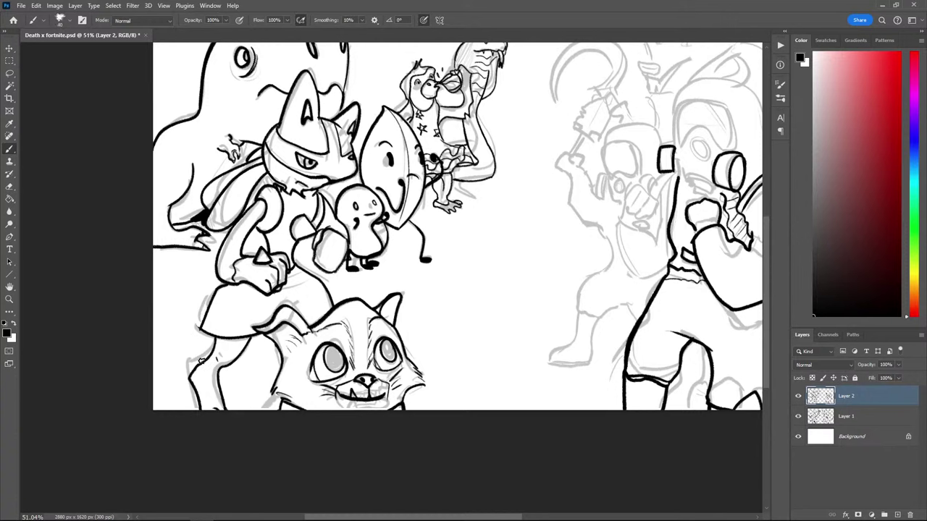
mouse_move(207, 349)
left_mouse_down()
mouse_move(132, 354)
mouse_move(114, 330)
mouse_move(168, 319)
mouse_move(149, 345)
mouse_move(213, 341)
mouse_move(167, 335)
mouse_move(131, 352)
mouse_move(218, 345)
mouse_move(140, 358)
mouse_move(179, 340)
mouse_move(192, 361)
mouse_move(152, 340)
left_mouse_up()
key("ctrl+z")
key("ctrl+z")
key("ctrl+z")
key("ctrl+z")
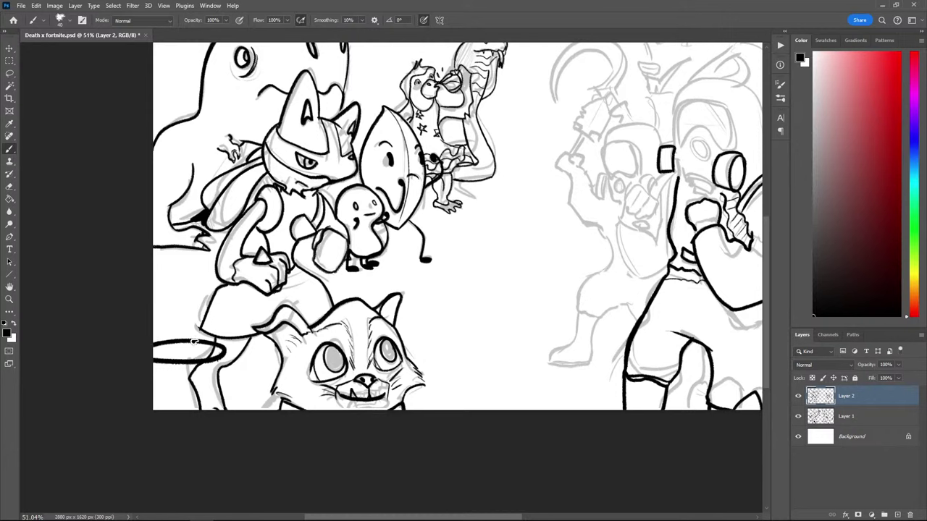
Erase the leg line inside the jar mouth and ink the jar's neck and side down to the canvas edge
key("e")
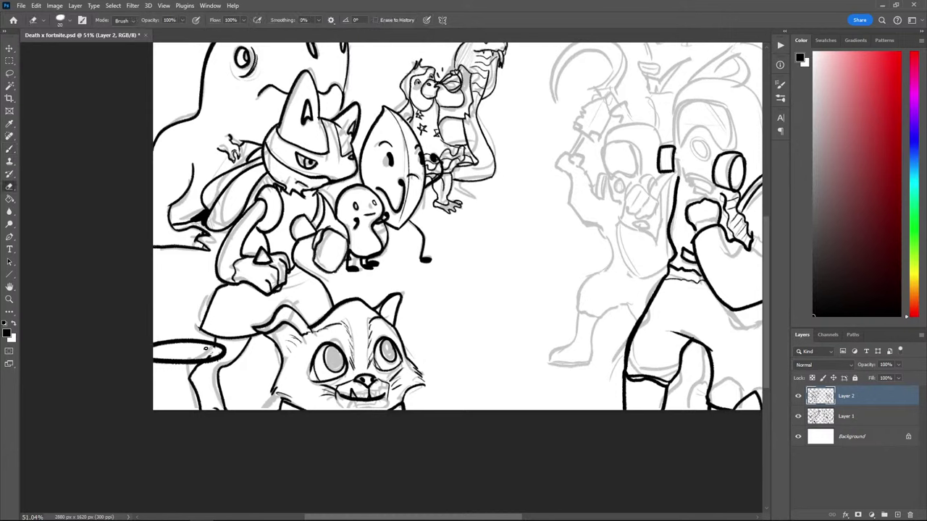
mouse_move(220, 361)
left_mouse_down()
mouse_move(227, 352)
mouse_move(221, 409)
left_mouse_up()
key("b")
key("ctrl+z")
left_click_drag(221, 371, 239, 411)
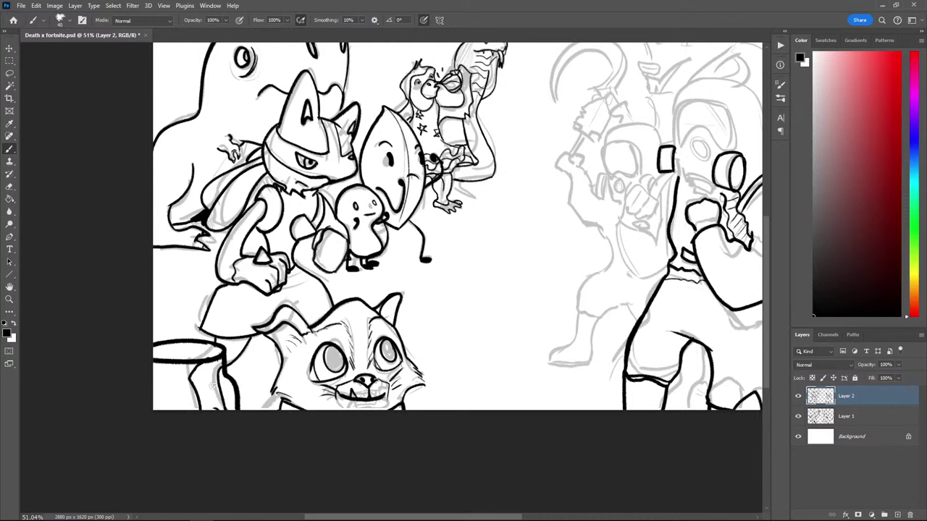
Remove the fighter's leg lines inside the jar and ink the banded rim below its mouth
key("e")
key("l")
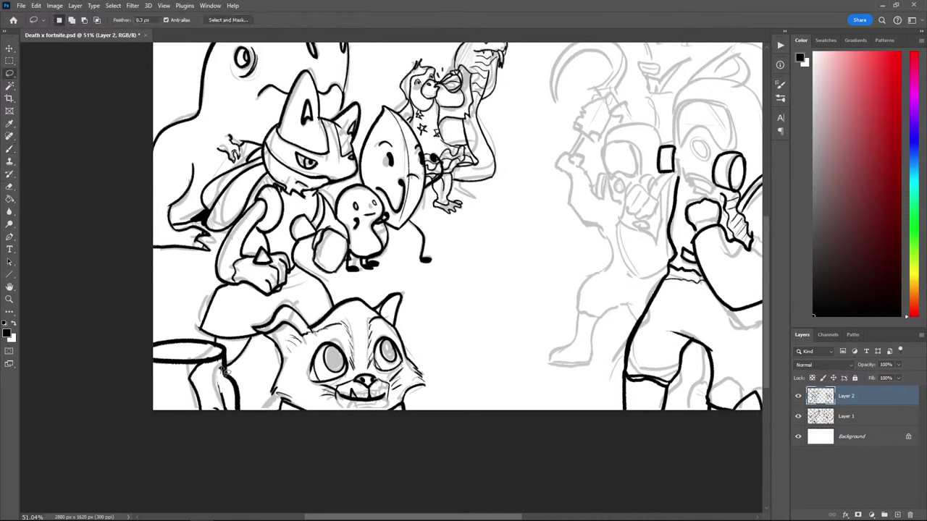
mouse_move(208, 367)
left_mouse_down()
mouse_move(184, 371)
mouse_move(188, 422)
mouse_move(233, 410)
mouse_move(199, 363)
mouse_move(136, 359)
left_mouse_up()
key("ctrl+d")
key("b")
key("ctrl+z")
mouse_move(215, 367)
left_mouse_down()
mouse_move(160, 365)
mouse_move(215, 372)
mouse_move(155, 377)
left_mouse_up()
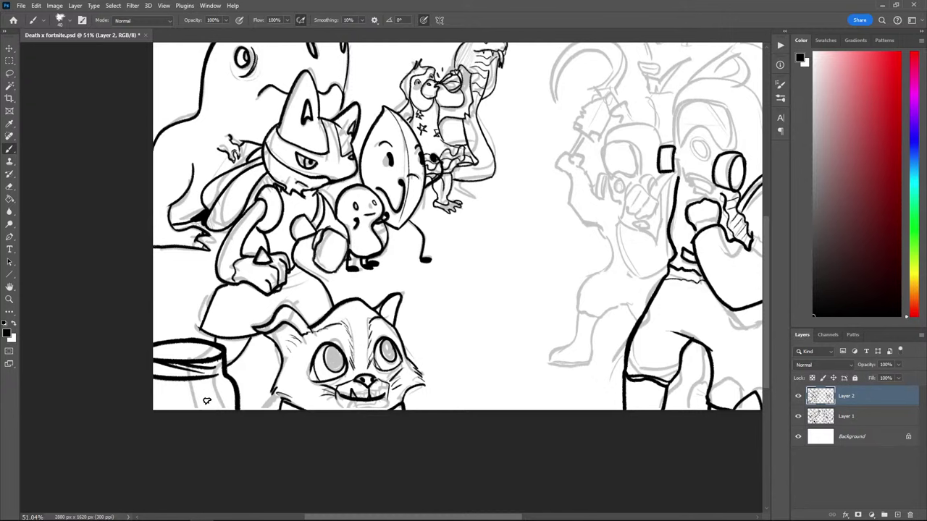
Ink a round shape on the front of the jar, undoing stray strokes
mouse_move(206, 400)
left_mouse_down()
mouse_move(175, 389)
mouse_move(152, 397)
mouse_move(184, 383)
mouse_move(157, 394)
mouse_move(160, 405)
mouse_move(190, 386)
mouse_move(165, 383)
mouse_move(203, 405)
mouse_move(183, 383)
left_mouse_up()
key("ctrl+z")
key("ctrl+z")
key("ctrl+z")
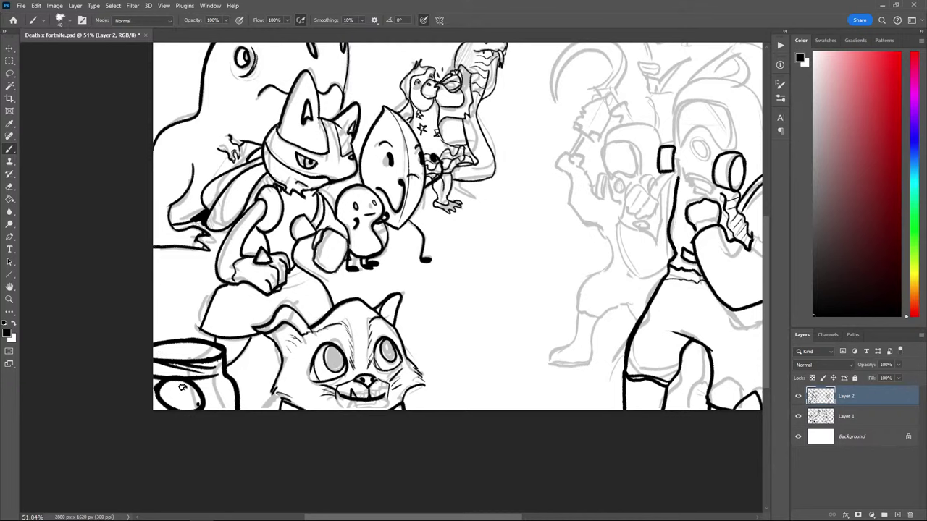
Dot the round shape on the jar with small specks, finish the line above it and save the document
left_click(167, 389)
left_click(180, 401)
left_click(181, 407)
left_click(189, 398)
left_click(173, 401)
left_click_drag(178, 379, 148, 380)
key("e")
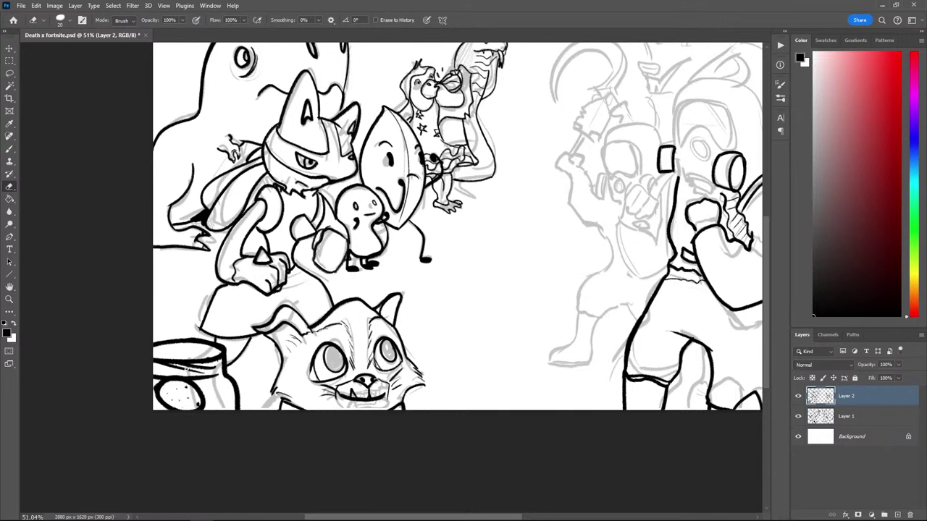
key("b")
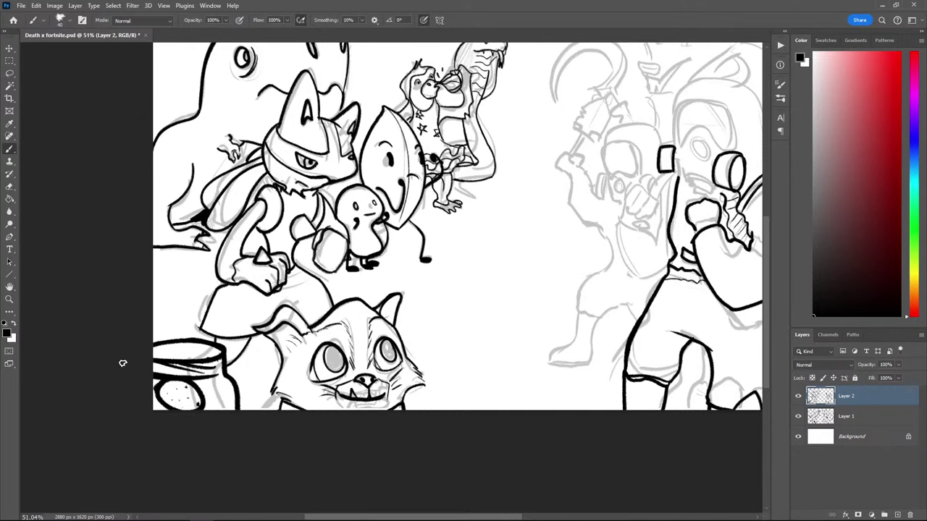
key("ctrl+s")
scroll(195, 261, "down", 4)
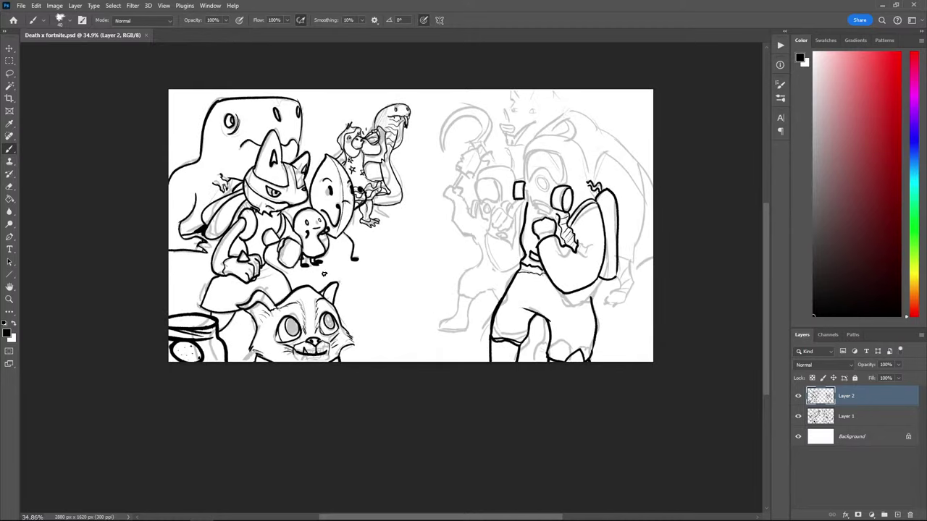
scroll(380, 281, "down", 1)
left_click_drag(552, 274, 486, 278)
scroll(522, 248, "up", 2)
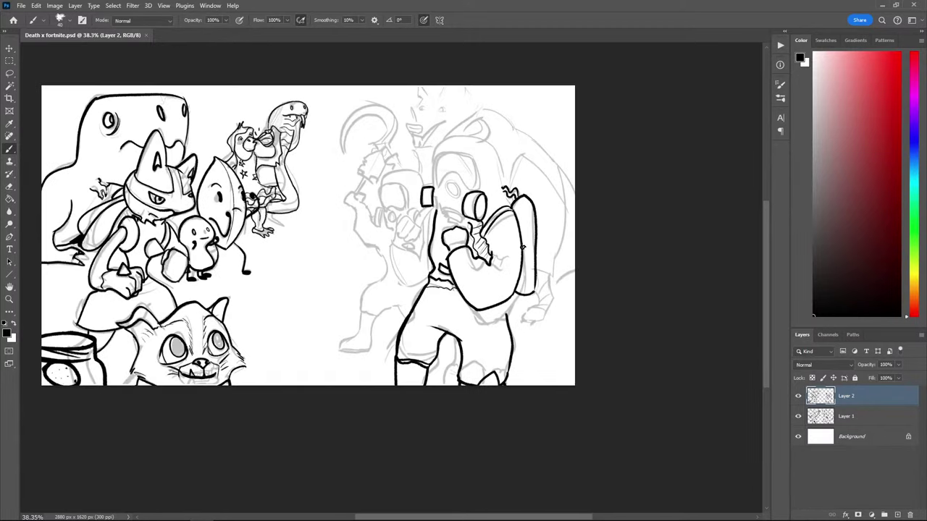
scroll(526, 245, "up", 1)
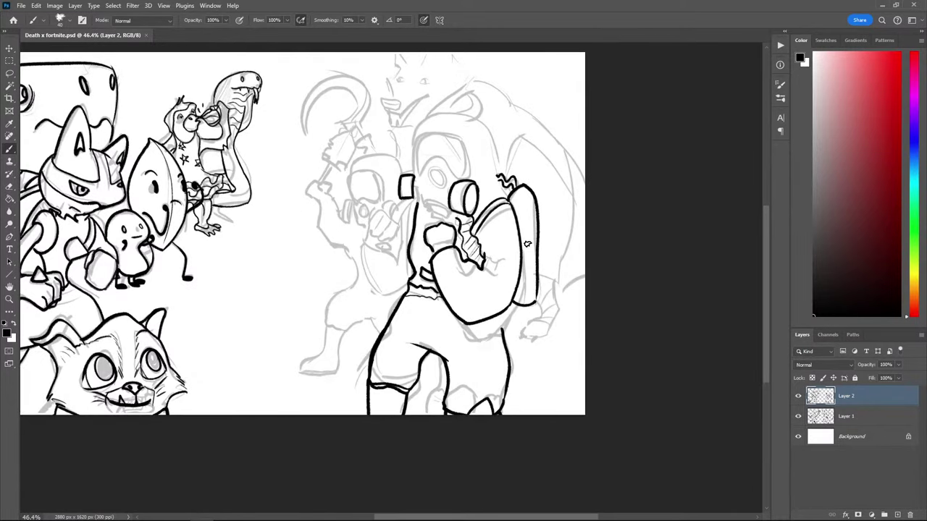
scroll(528, 244, "up", 1)
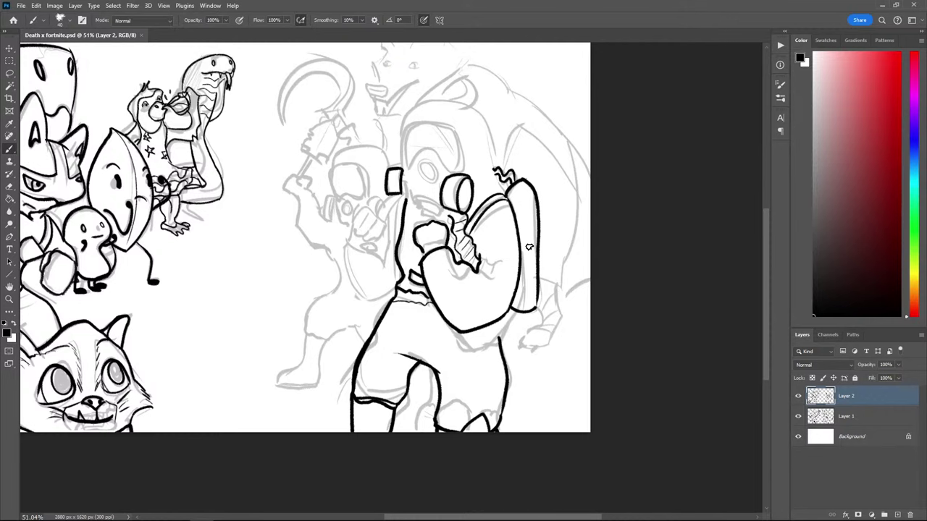
scroll(530, 247, "down", 1)
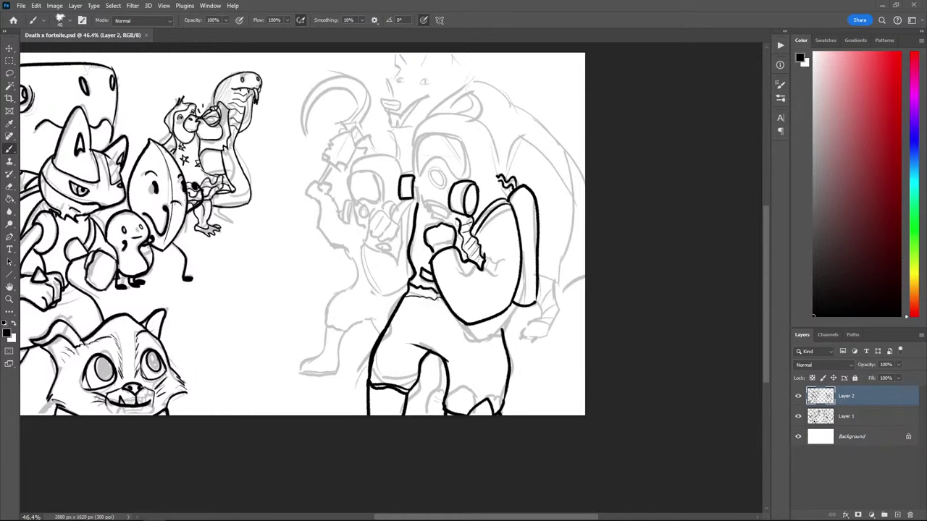
scroll(395, 203, "down", 2)
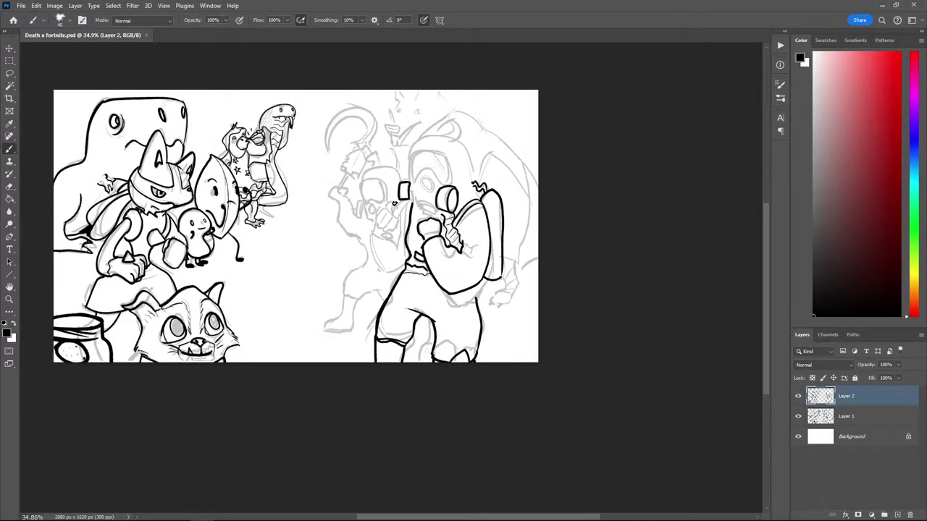
Ink the gas-mask figure's second fist and the strap line beside it with a smaller brush
scroll(331, 195, "up", 2)
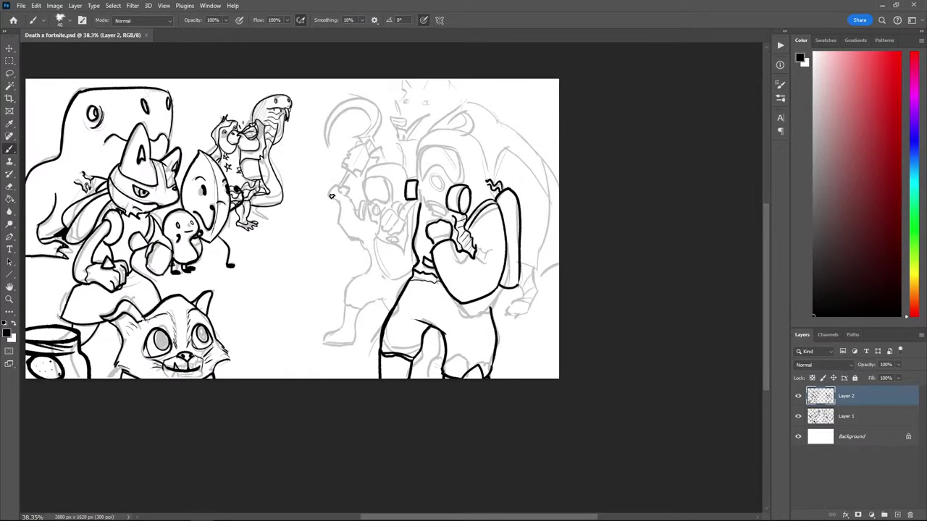
left_click_drag(361, 104, 347, 144)
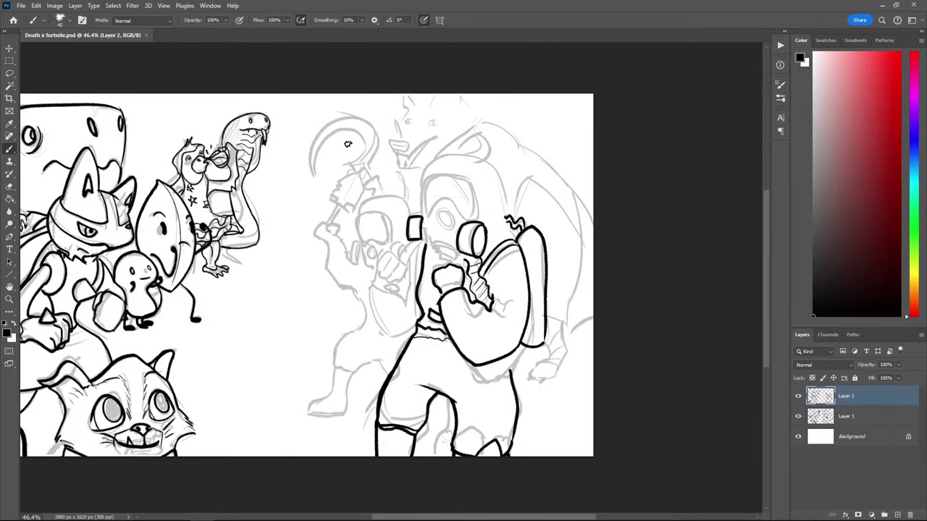
key("[")
mouse_move(423, 241)
left_mouse_down()
mouse_move(405, 267)
mouse_move(384, 264)
mouse_move(376, 277)
mouse_move(399, 265)
mouse_move(376, 261)
mouse_move(375, 289)
mouse_move(384, 292)
mouse_move(396, 266)
mouse_move(406, 265)
mouse_move(388, 257)
mouse_move(375, 278)
mouse_move(393, 293)
mouse_move(407, 282)
mouse_move(407, 263)
mouse_move(396, 286)
mouse_move(415, 266)
mouse_move(394, 289)
left_mouse_up()
key("ctrl+z")
key("ctrl+z")
key("ctrl+z")
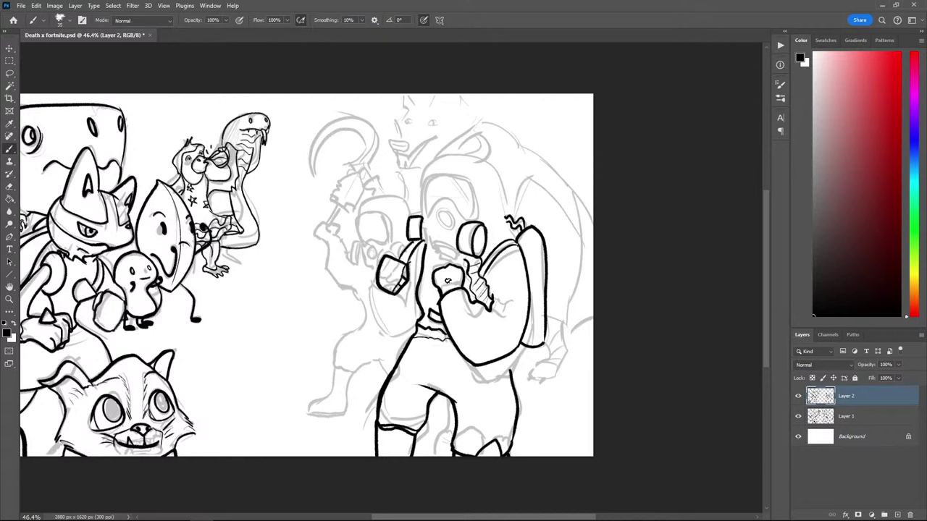
Ink the sleeve running from the second fist to the waist and add the cuff lines at the wrist
key("e")
key("b")
mouse_move(416, 320)
left_mouse_down()
mouse_move(398, 317)
mouse_move(379, 291)
mouse_move(410, 315)
mouse_move(419, 309)
mouse_move(400, 317)
mouse_move(382, 290)
left_mouse_up()
key("ctrl+z")
key("ctrl+z")
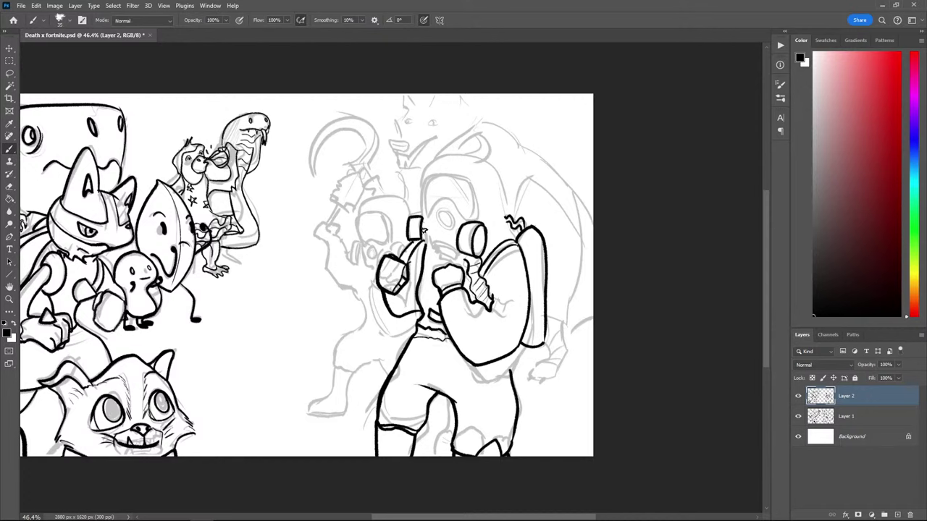
left_click_drag(404, 287, 391, 298)
Ink the gas mask's mouthpiece rings, its round centre valve and the visor outline
left_click_drag(456, 251, 425, 244)
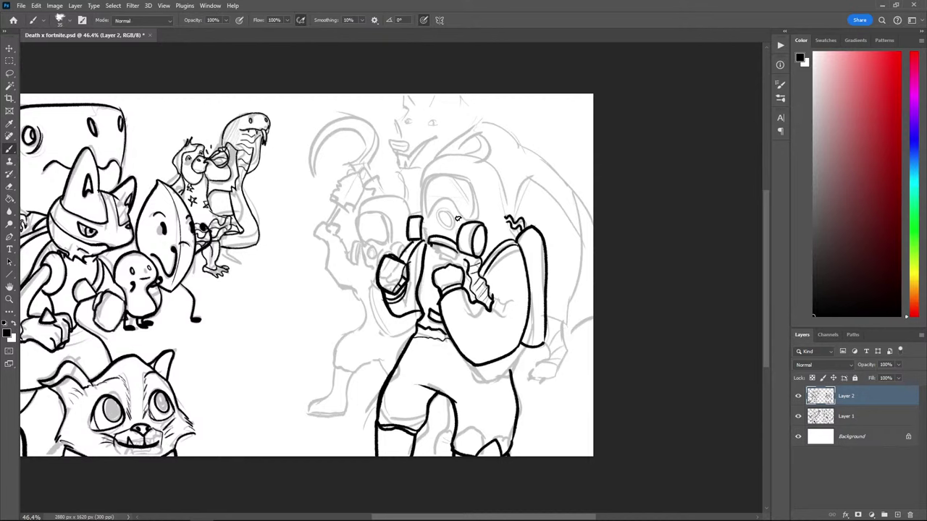
left_click_drag(453, 254, 421, 246)
left_click_drag(456, 261, 428, 252)
mouse_move(448, 221)
left_mouse_down()
mouse_move(439, 211)
mouse_move(481, 218)
mouse_move(467, 173)
mouse_move(420, 186)
mouse_move(424, 216)
mouse_move(481, 202)
mouse_move(435, 177)
mouse_move(427, 214)
mouse_move(420, 170)
mouse_move(438, 162)
left_mouse_up()
key("ctrl+z")
key("ctrl+z")
left_click_drag(422, 218, 435, 160)
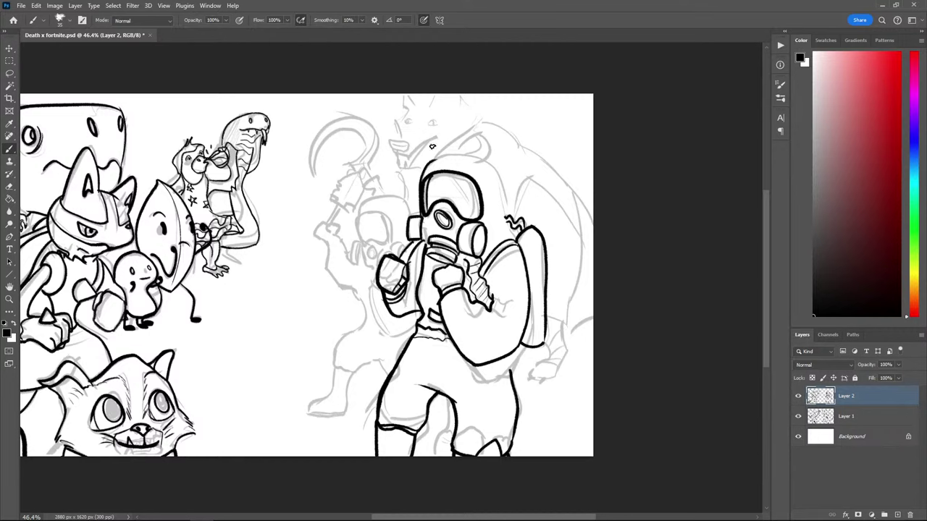
Ink the hood outline around the gas mask down to the hose and shoulder, undoing stray strokes
key("ctrl+z")
mouse_move(512, 233)
left_mouse_down()
mouse_move(500, 181)
mouse_move(451, 155)
mouse_move(414, 179)
mouse_move(406, 216)
mouse_move(423, 206)
mouse_move(433, 159)
mouse_move(471, 155)
mouse_move(506, 195)
mouse_move(510, 234)
mouse_move(484, 161)
mouse_move(416, 173)
mouse_move(414, 214)
mouse_move(430, 165)
mouse_move(484, 156)
mouse_move(514, 236)
mouse_move(505, 190)
mouse_move(467, 156)
mouse_move(418, 187)
mouse_move(423, 197)
mouse_move(420, 176)
mouse_move(471, 157)
mouse_move(507, 194)
mouse_move(514, 239)
left_mouse_up()
key("ctrl+z")
key("ctrl+z")
key("ctrl+z")
key("ctrl+z")
key("ctrl+z")
key("ctrl+z")
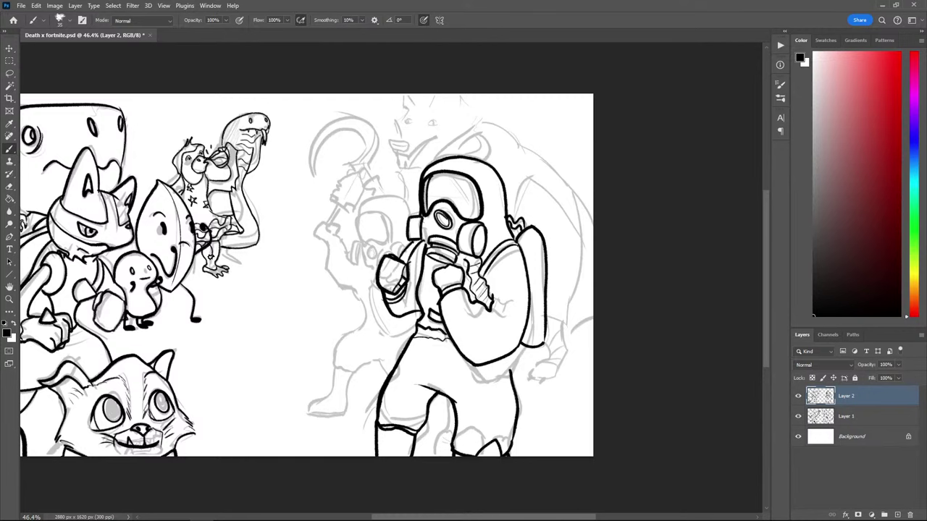
Ink the hip line joining the gas-mask figure's leg to the underside of the bent arm
scroll(296, 259, "down", 2)
scroll(296, 263, "up", 3)
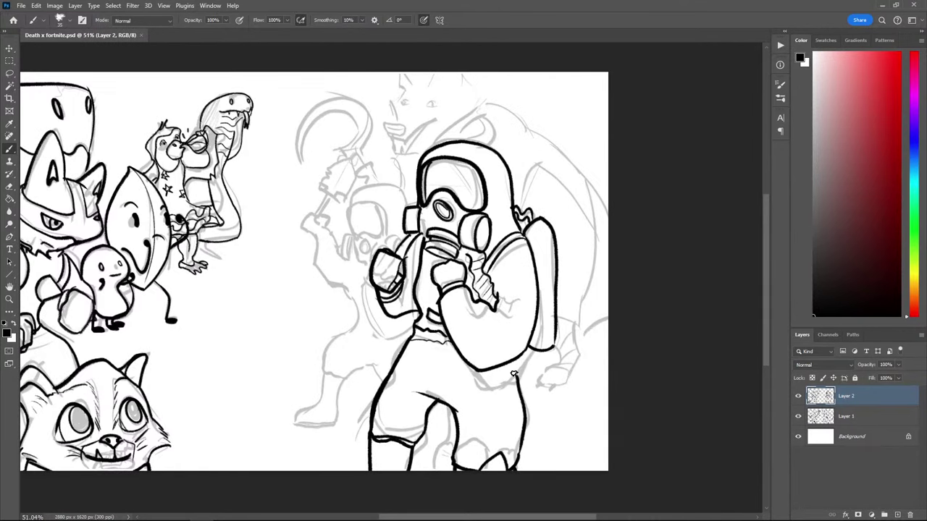
mouse_move(517, 380)
left_mouse_down()
mouse_move(511, 346)
mouse_move(523, 410)
left_mouse_up()
key("ctrl+z")
scroll(541, 202, "down", 2)
scroll(537, 198, "up", 1)
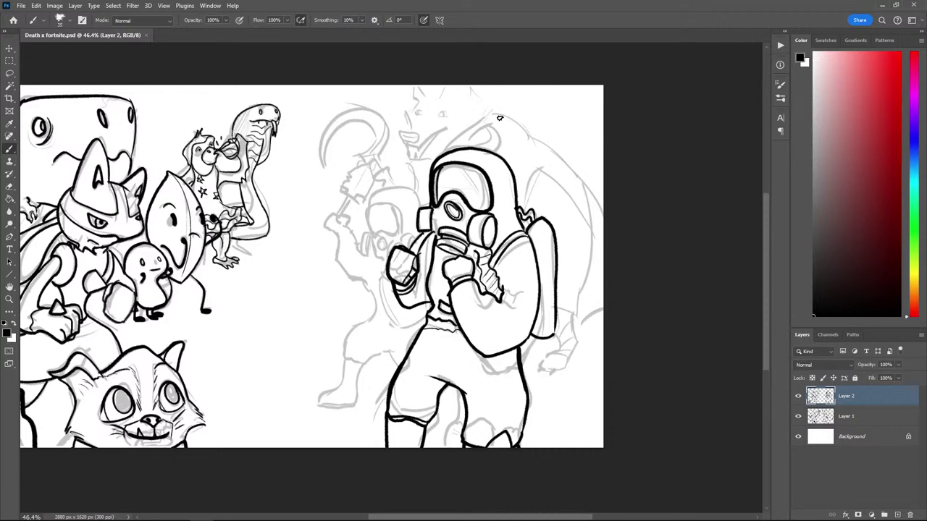
Try to ink the sickle's curved blade over the sketch, redoing the outer and inner curves
mouse_move(493, 107)
left_mouse_down()
mouse_move(548, 155)
mouse_move(571, 217)
left_mouse_up()
key("ctrl+z")
mouse_move(377, 165)
left_mouse_down()
mouse_move(379, 114)
mouse_move(323, 132)
left_mouse_up()
key("ctrl+z")
mouse_move(377, 165)
left_mouse_down()
mouse_move(388, 131)
mouse_move(311, 144)
left_mouse_up()
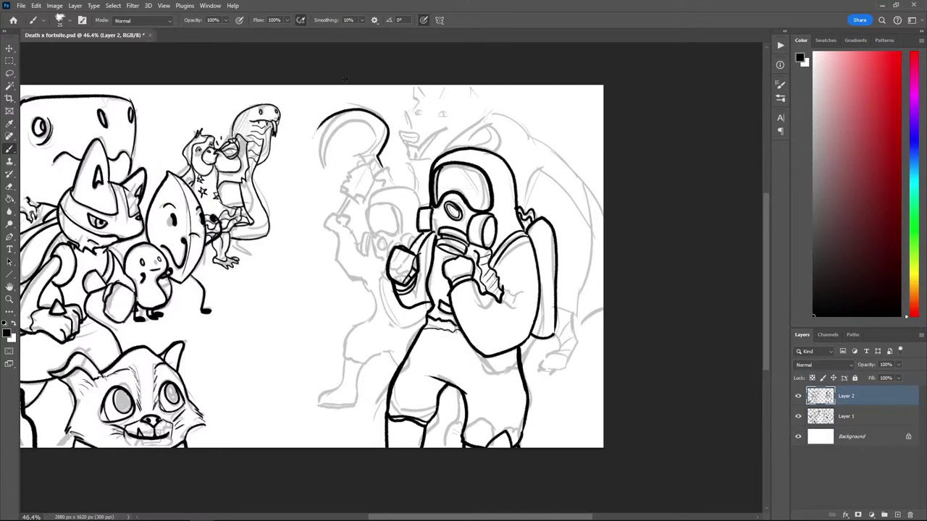
key("ctrl+z")
mouse_move(377, 166)
left_mouse_down()
mouse_move(385, 135)
mouse_move(338, 106)
mouse_move(314, 143)
left_mouse_up()
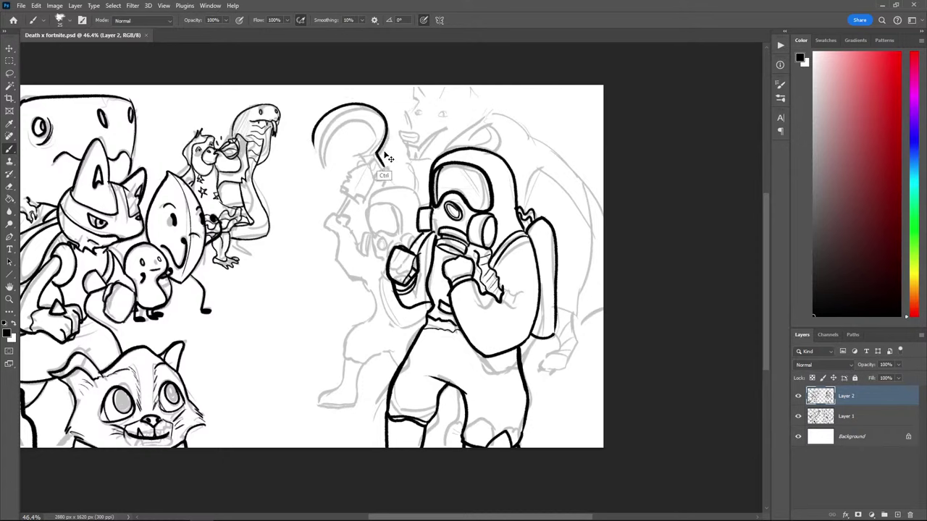
key("ctrl+z")
mouse_move(378, 166)
left_mouse_down()
mouse_move(388, 128)
mouse_move(330, 112)
mouse_move(318, 165)
mouse_move(325, 139)
mouse_move(366, 126)
mouse_move(359, 164)
mouse_move(382, 120)
left_mouse_up()
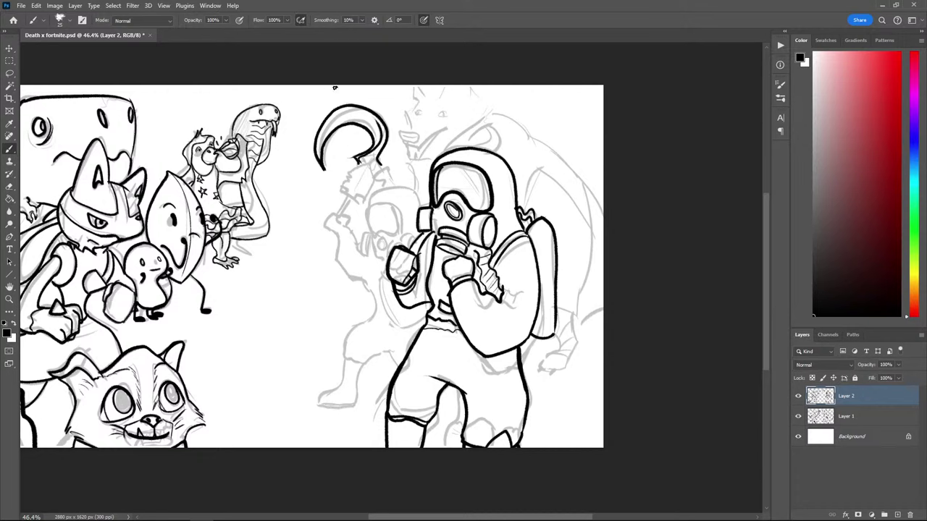
key("ctrl+z")
mouse_move(361, 161)
left_mouse_down()
mouse_move(383, 140)
mouse_move(380, 114)
mouse_move(375, 149)
mouse_move(382, 118)
mouse_move(334, 113)
left_mouse_up()
key("ctrl+z")
key("ctrl+z")
key("ctrl+z")
Lasso the inked sickle blade, delete it and clear the selection
key("l")
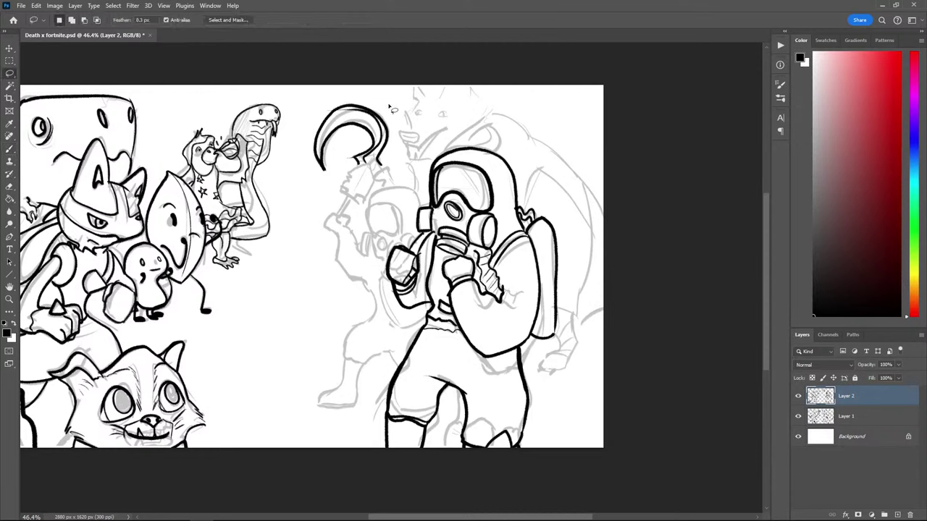
mouse_move(372, 183)
left_mouse_down()
mouse_move(399, 147)
mouse_move(324, 110)
left_mouse_up()
key("Delete")
key("ctrl+d")
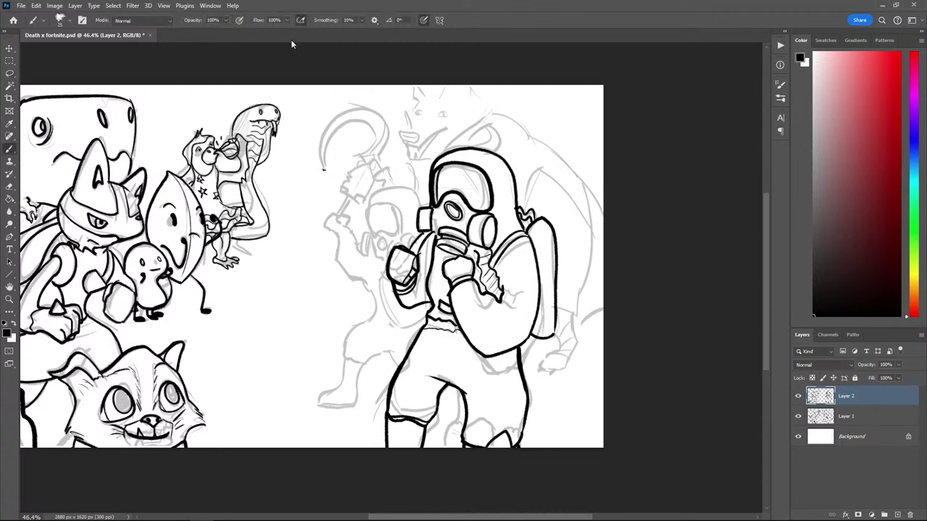
Ink the sickle's inner and outer blade curves down to a sharp tip with a size 20 brush
key("b")
left_click_drag(374, 132, 352, 122)
key("ctrl+z")
key("[")
mouse_move(361, 154)
left_mouse_down()
mouse_move(375, 138)
mouse_move(328, 144)
mouse_move(325, 163)
mouse_move(364, 152)
mouse_move(340, 121)
mouse_move(327, 154)
mouse_move(363, 151)
mouse_move(328, 161)
mouse_move(369, 143)
mouse_move(328, 170)
mouse_move(321, 144)
mouse_move(392, 130)
mouse_move(392, 153)
mouse_move(329, 145)
mouse_move(356, 110)
mouse_move(322, 162)
mouse_move(385, 141)
mouse_move(319, 147)
mouse_move(325, 171)
mouse_move(385, 141)
mouse_move(326, 141)
mouse_move(322, 172)
mouse_move(336, 131)
mouse_move(370, 153)
mouse_move(350, 128)
mouse_move(328, 153)
mouse_move(363, 133)
mouse_move(327, 161)
left_mouse_up()
key("ctrl+z")
key("ctrl+z")
key("ctrl+z")
key("ctrl+z")
key("ctrl+z")
key("ctrl+z")
key("ctrl+z")
key("ctrl+z")
key("ctrl+z")
key("ctrl+z")
key("ctrl+z")
key("ctrl+z")
key("ctrl+z")
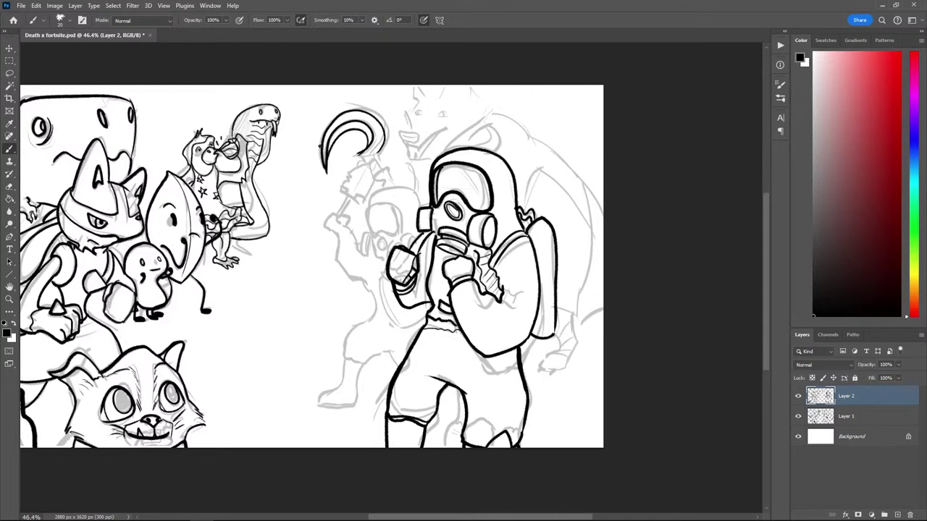
key("e")
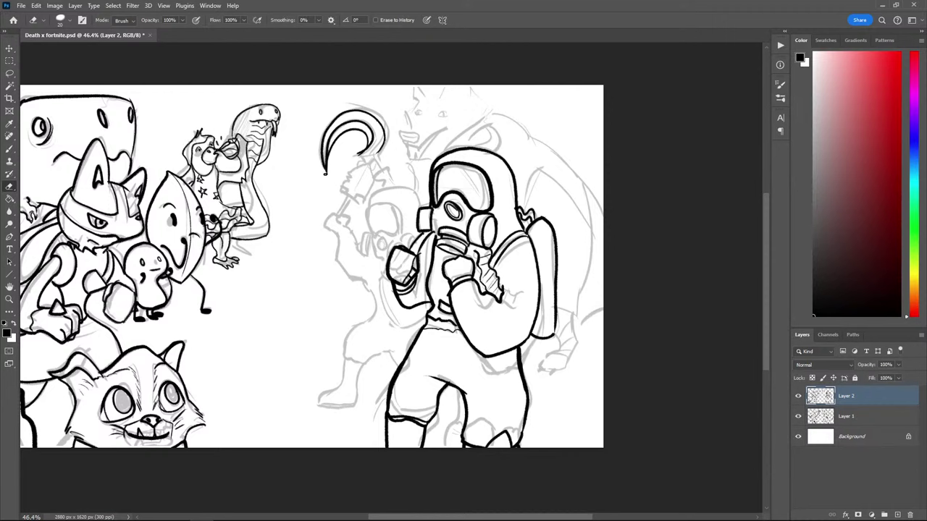
key("b")
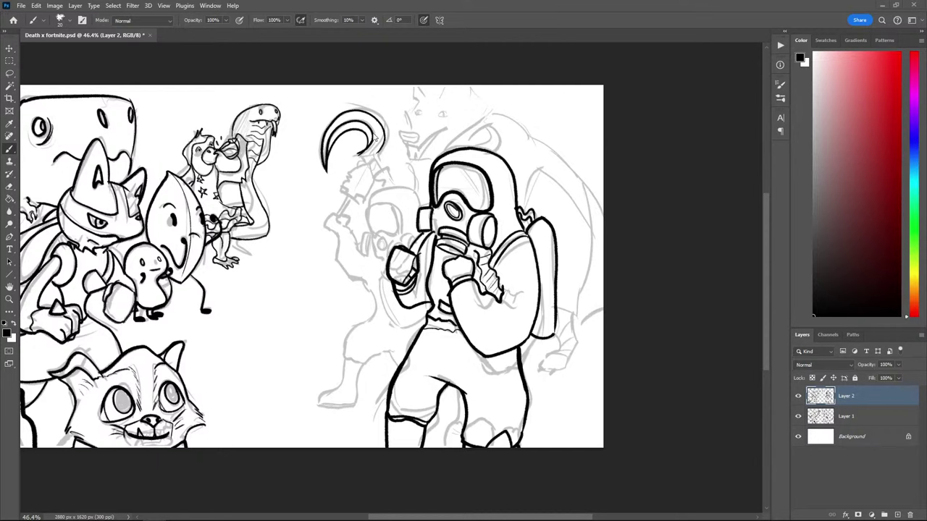
Ink the sickle's neck and the first finger lines of the hand gripping it
mouse_move(358, 153)
left_mouse_down()
mouse_move(381, 162)
mouse_move(375, 153)
mouse_move(370, 171)
mouse_move(377, 181)
left_mouse_up()
key("ctrl+z")
mouse_move(371, 163)
left_mouse_down()
mouse_move(359, 164)
mouse_move(370, 171)
left_mouse_up()
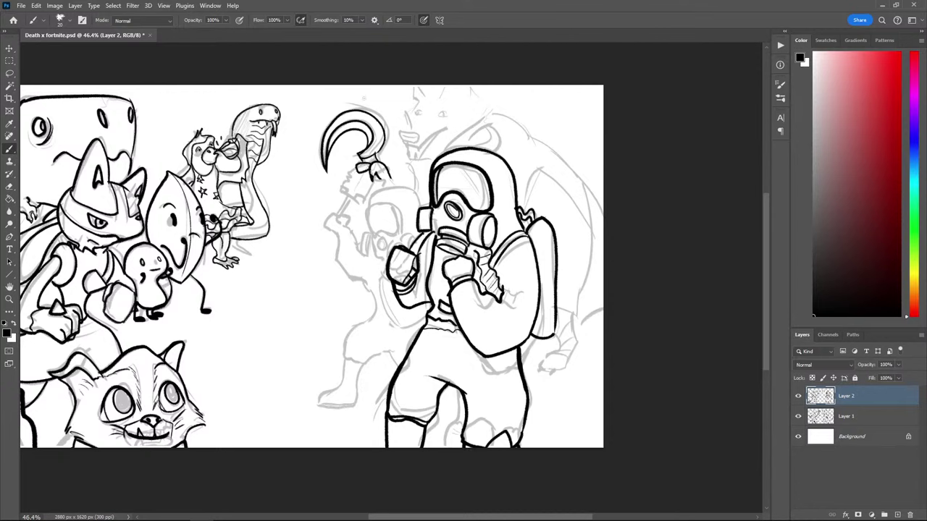
Try to ink a rounded shape over the sketched object below the sickle, and undo it
mouse_move(368, 196)
left_mouse_down()
mouse_move(349, 170)
mouse_move(337, 178)
mouse_move(350, 169)
mouse_move(329, 182)
mouse_move(329, 168)
left_mouse_up()
key("ctrl+z")
key("ctrl+z")
key("ctrl+z")
key("ctrl+z")
mouse_move(372, 196)
left_mouse_down()
mouse_move(328, 176)
mouse_move(336, 188)
mouse_move(370, 197)
mouse_move(350, 169)
mouse_move(333, 171)
mouse_move(338, 207)
left_mouse_up()
key("ctrl+z")
left_click_drag(335, 172, 349, 201)
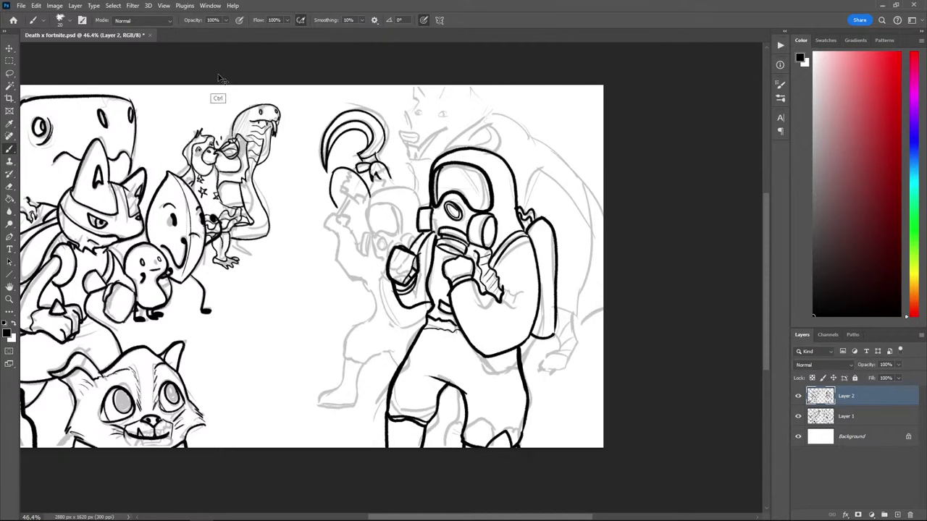
key("ctrl+z")
key("ctrl+z")
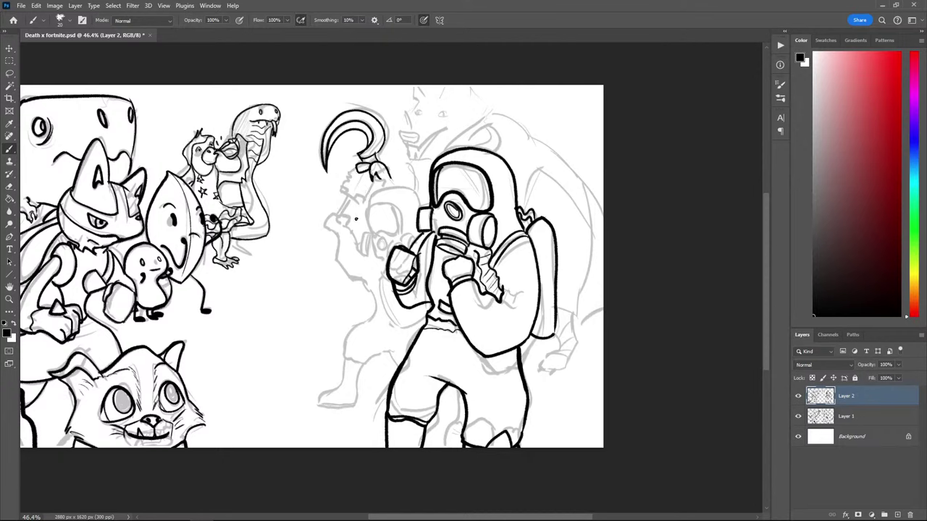
Ink the smaller masked figure's clenched fist and knuckles below the sickle
mouse_move(355, 220)
left_mouse_down()
mouse_move(331, 219)
mouse_move(334, 237)
mouse_move(329, 223)
mouse_move(346, 228)
mouse_move(333, 213)
mouse_move(344, 220)
left_mouse_up()
key("ctrl+z")
key("ctrl+z")
key("ctrl+z")
key("ctrl+z")
key("ctrl+z")
Ink the smaller figure's raised arm down to the torso and the filter on the side of its mask
mouse_move(357, 218)
left_mouse_down()
mouse_move(334, 217)
mouse_move(343, 235)
mouse_move(356, 223)
mouse_move(353, 279)
left_mouse_up()
key("ctrl+z")
key("ctrl+z")
key("ctrl+z")
key("ctrl+z")
mouse_move(352, 234)
left_mouse_down()
mouse_move(358, 245)
mouse_move(370, 231)
mouse_move(368, 252)
left_mouse_up()
left_click_drag(361, 248, 369, 256)
key("alt+bracketleft")
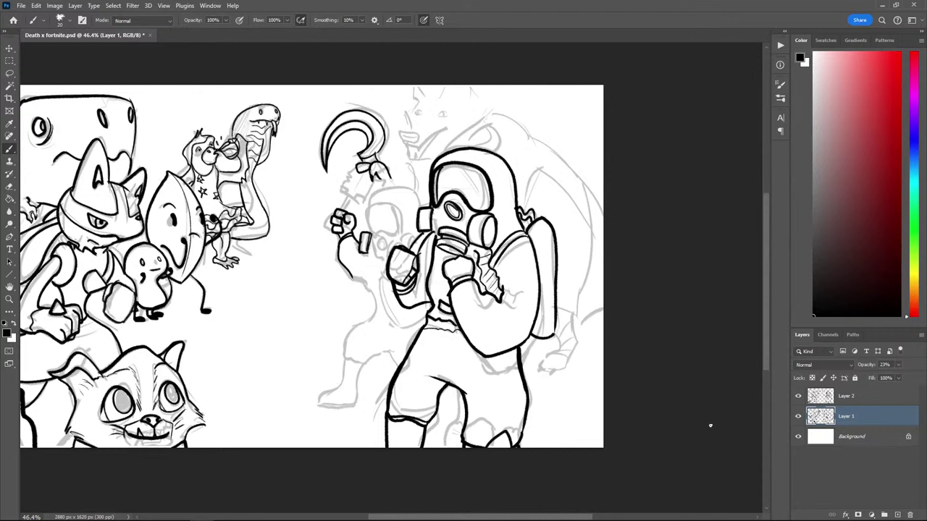
key("alt+bracketright")
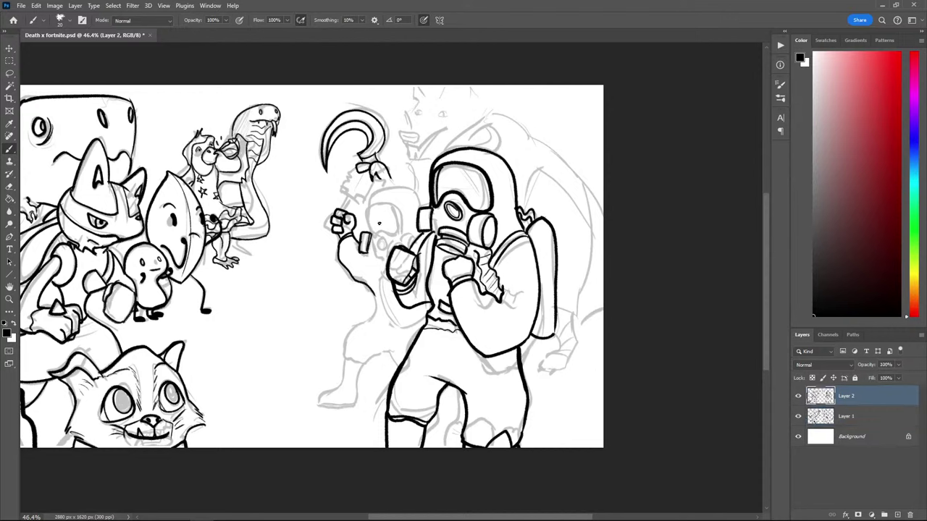
Ink the smaller figure's side and baggy trouser leg, with the start of the boot shaft
mouse_move(374, 295)
left_mouse_down()
mouse_move(374, 318)
mouse_move(341, 339)
mouse_move(344, 358)
left_mouse_up()
key("ctrl+z")
key("ctrl+z")
mouse_move(340, 351)
left_mouse_down()
mouse_move(375, 360)
mouse_move(393, 339)
mouse_move(399, 357)
mouse_move(390, 357)
mouse_move(399, 361)
mouse_move(388, 358)
mouse_move(391, 310)
mouse_move(400, 364)
left_mouse_up()
key("ctrl+z")
key("ctrl+z")
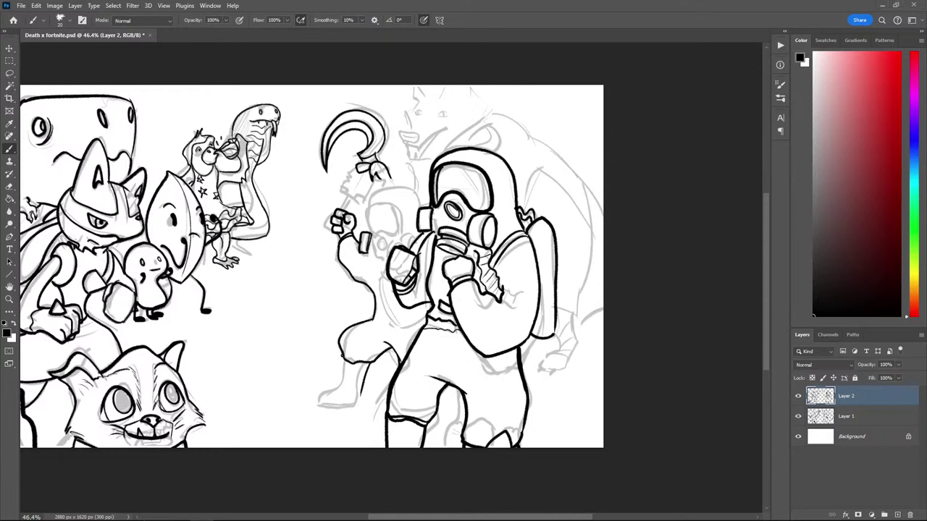
Ink the smaller figure's boot shaft, foot and sole, undoing misplaced strokes
left_click_drag(343, 362, 340, 394)
key("ctrl+z")
left_click_drag(342, 361, 340, 391)
mouse_move(356, 404)
left_mouse_down()
mouse_move(316, 404)
mouse_move(357, 396)
left_mouse_up()
key("ctrl+z")
key("ctrl+z")
key("ctrl+z")
key("ctrl+z")
Ink the smaller figure's hood, visor and mask valve, redoing stray lines
left_click_drag(334, 251, 312, 247)
mouse_move(362, 232)
left_mouse_down()
mouse_move(360, 244)
mouse_move(348, 229)
mouse_move(363, 262)
mouse_move(350, 229)
mouse_move(360, 195)
mouse_move(345, 222)
mouse_move(360, 198)
mouse_move(347, 225)
mouse_move(356, 204)
mouse_move(378, 235)
mouse_move(370, 207)
left_mouse_up()
key("ctrl+z")
key("ctrl+z")
key("ctrl+z")
key("ctrl+z")
key("ctrl+z")
key("ctrl+z")
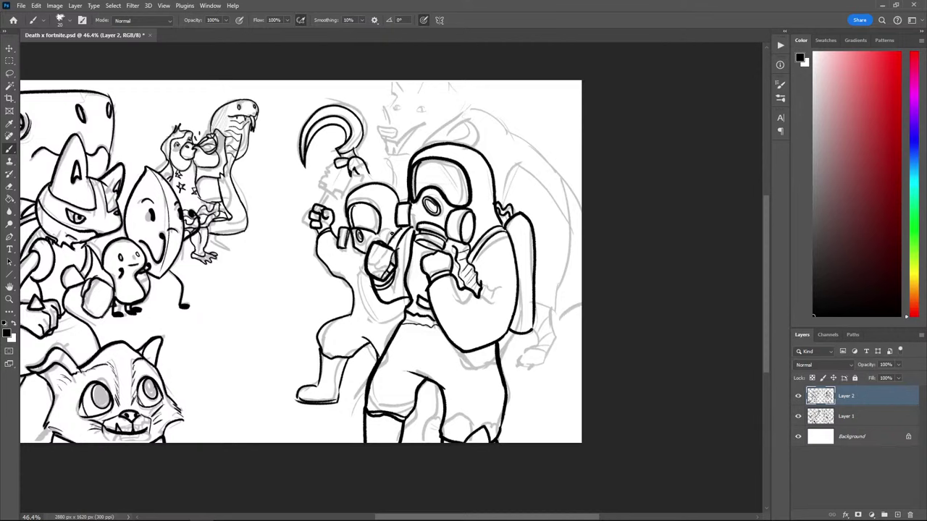
Finish the smaller figure's mask details and ink the wavy jacket hem at its waist
left_click_drag(393, 231, 369, 246)
left_click_drag(354, 242, 344, 247)
left_click_drag(265, 234, 272, 180)
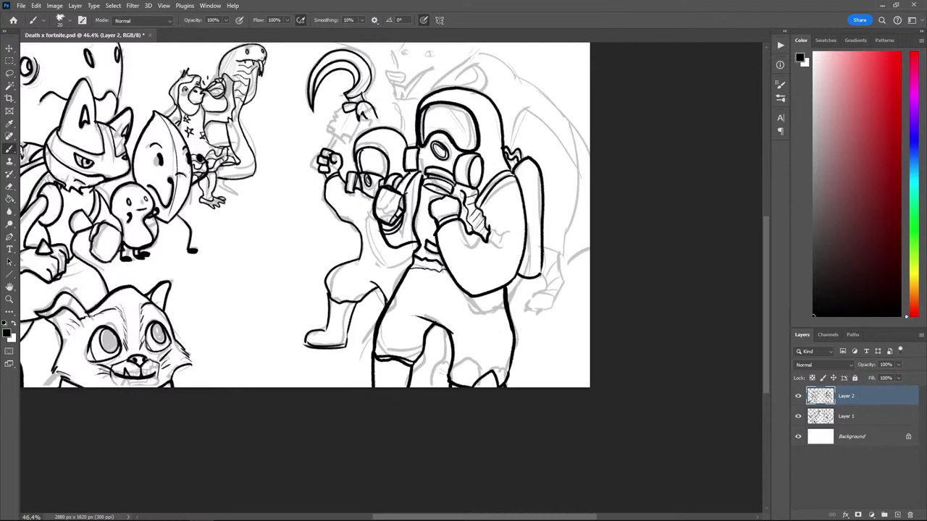
left_click_drag(360, 257, 410, 266)
mouse_move(294, 170)
left_mouse_down()
mouse_move(338, 164)
mouse_move(265, 198)
mouse_move(240, 231)
left_mouse_up()
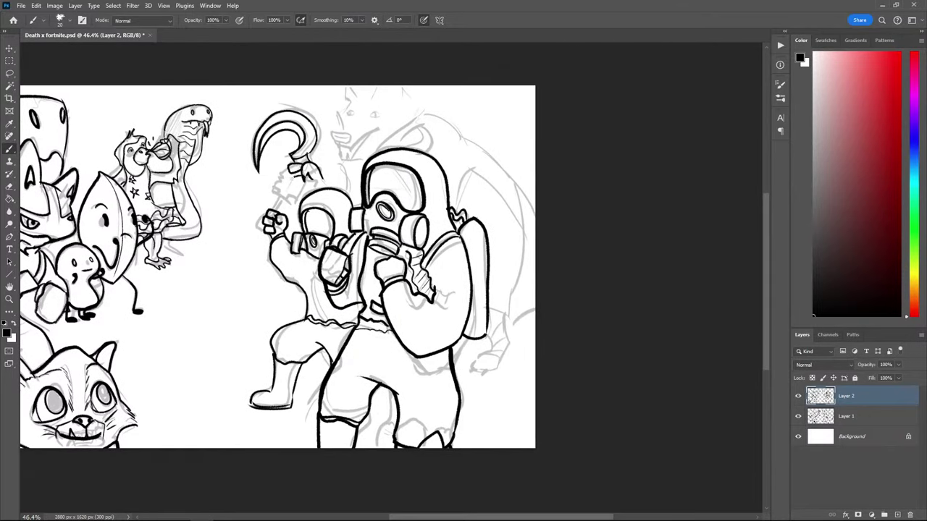
Ink the fist gripping the sickle and its forearm behind the smaller figure's hood, redoing misplaced strokes
mouse_move(304, 178)
left_mouse_down()
mouse_move(292, 182)
mouse_move(308, 181)
mouse_move(299, 182)
mouse_move(309, 193)
mouse_move(329, 186)
left_mouse_up()
key("ctrl+z")
key("ctrl+z")
key("ctrl+z")
key("ctrl+z")
mouse_move(310, 185)
left_mouse_down()
mouse_move(325, 179)
mouse_move(341, 194)
left_mouse_up()
key("ctrl+z")
key("ctrl+z")
key("ctrl+z")
key("ctrl+z")
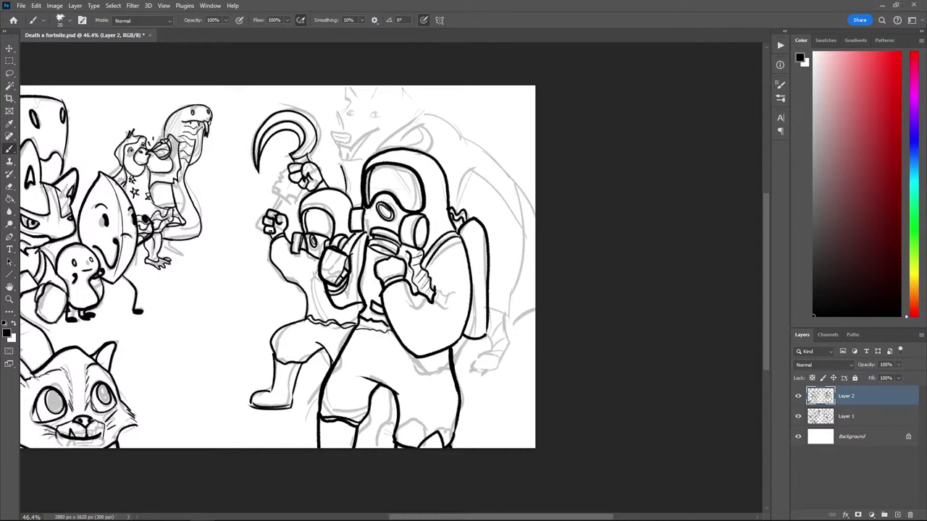
Refine the fist gripping the sickle and ink the open mouth of the wolf-like beast, undoing stray strokes
mouse_move(301, 161)
left_mouse_down()
mouse_move(283, 198)
mouse_move(332, 176)
mouse_move(315, 172)
mouse_move(329, 190)
mouse_move(331, 175)
mouse_move(317, 179)
mouse_move(334, 174)
mouse_move(319, 173)
mouse_move(322, 161)
mouse_move(317, 171)
left_mouse_up()
key("ctrl+z")
key("ctrl+z")
key("ctrl+z")
key("ctrl+z")
key("ctrl+z")
key("ctrl+z")
key("ctrl+z")
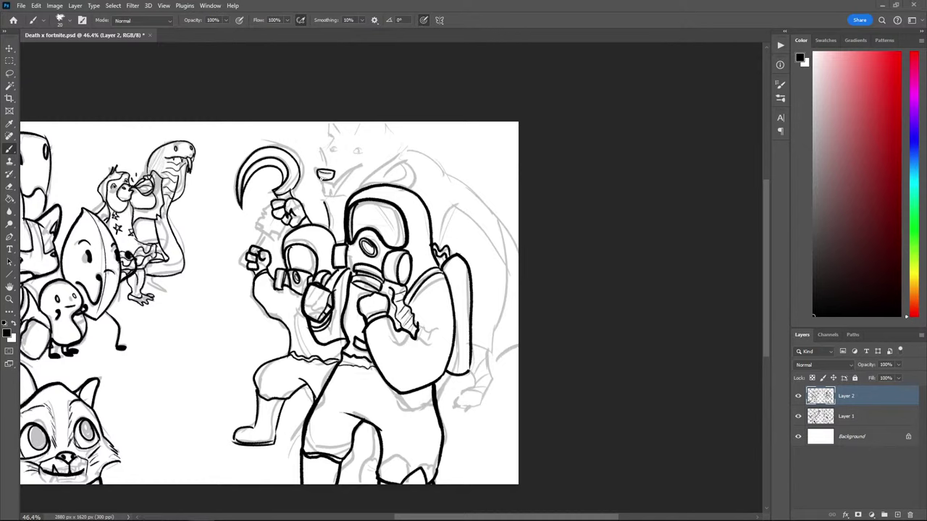
Ink the beast's face profile from the muzzle up to the ear
left_click_drag(318, 173, 325, 178)
mouse_move(357, 131)
left_mouse_down()
mouse_move(332, 125)
mouse_move(322, 168)
mouse_move(402, 151)
left_mouse_up()
key("ctrl+z")
key("ctrl+z")
key("ctrl+z")
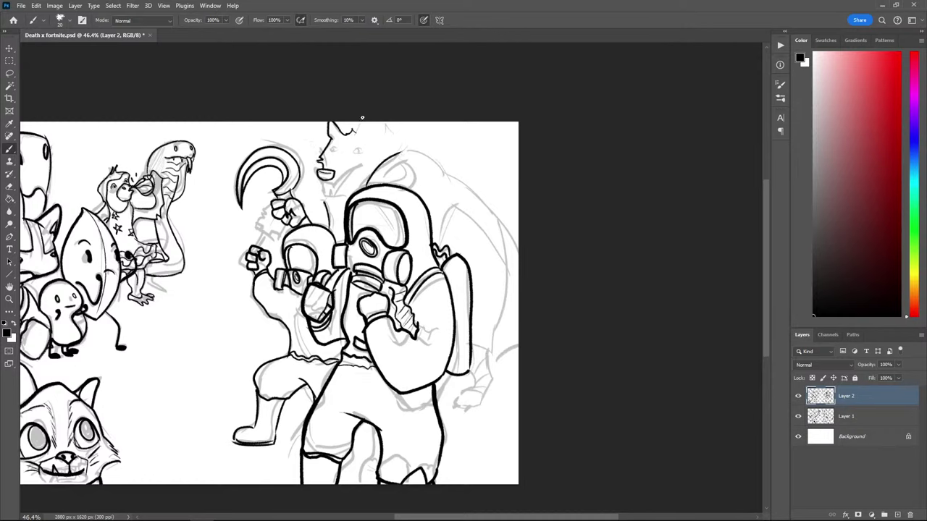
Try to ink the beast's curved shoulder line rising from behind the large figure's hood
key("ctrl+z")
left_click_drag(365, 185, 404, 150)
key("ctrl+z")
left_click_drag(360, 185, 398, 155)
key("ctrl+z")
left_click_drag(362, 187, 395, 151)
key("ctrl+z")
key("ctrl+z")
Ink the beast's mouth line and lower jaw
left_click_drag(335, 174, 354, 166)
mouse_move(321, 183)
left_mouse_down()
mouse_move(355, 162)
mouse_move(344, 178)
left_mouse_up()
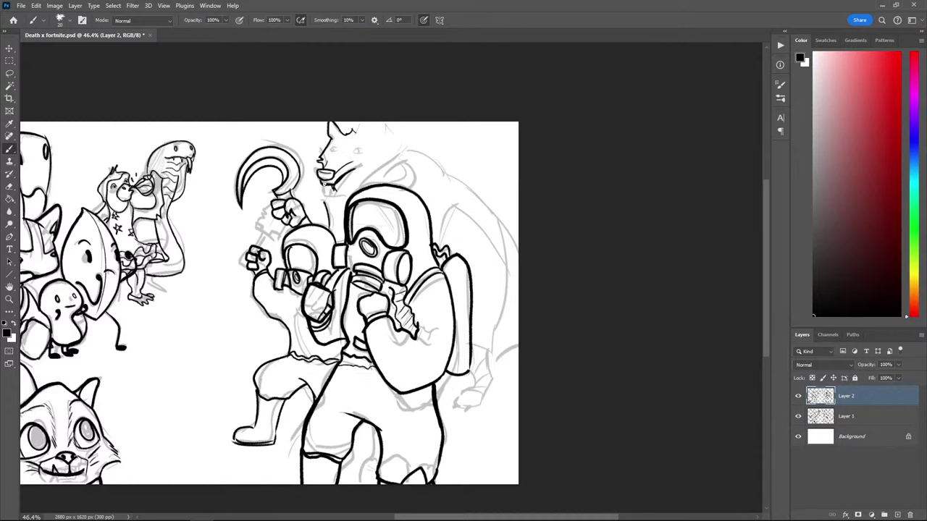
Try to ink the beast's chin and the neck line running behind the large figure's hood
left_click_drag(325, 185, 323, 189)
mouse_move(337, 189)
left_mouse_down()
mouse_move(350, 180)
mouse_move(337, 190)
left_mouse_up()
key("ctrl+z")
key("ctrl+z")
mouse_move(354, 191)
left_mouse_down()
mouse_move(323, 194)
mouse_move(338, 199)
mouse_move(355, 187)
left_mouse_up()
key("ctrl+z")
left_click_drag(359, 184, 398, 154)
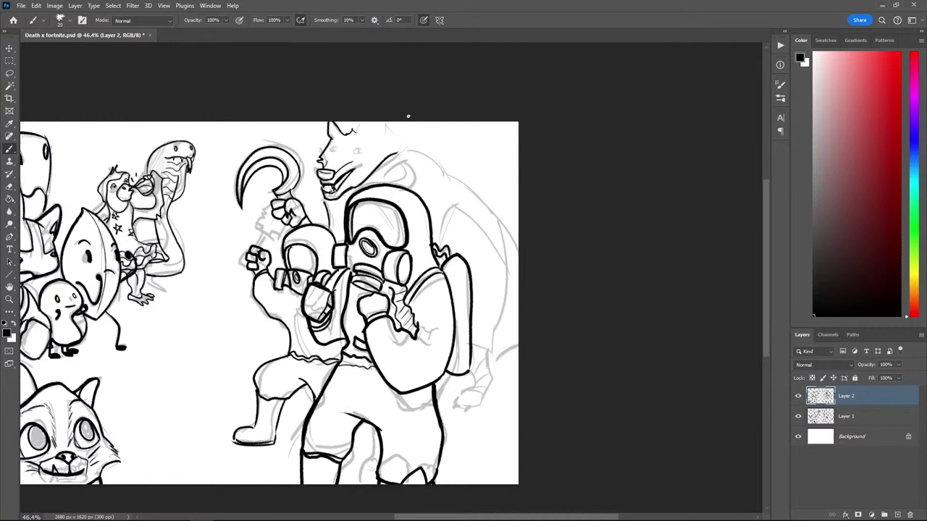
key("ctrl+z")
Lasso the beast's inked head on Layer 2, delete its linework and clear the selection
key("l")
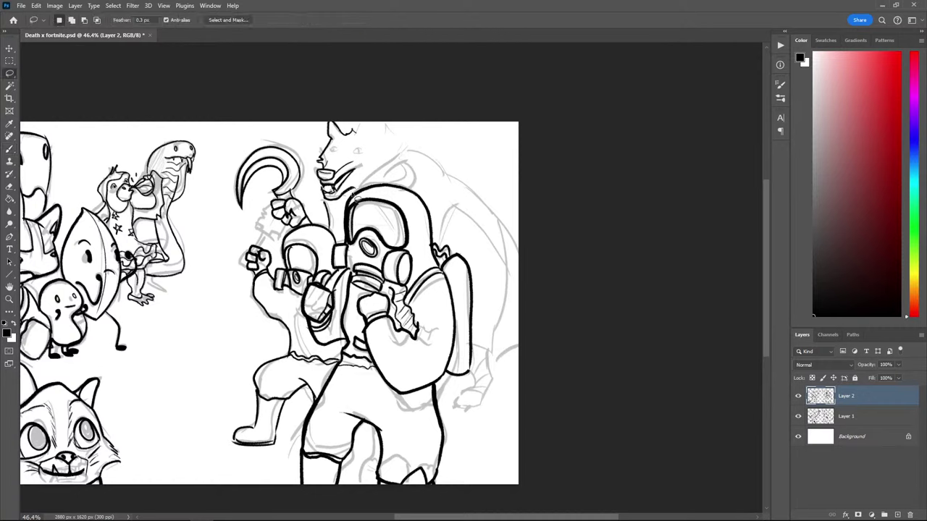
mouse_move(352, 199)
left_mouse_down()
mouse_move(367, 187)
mouse_move(331, 118)
mouse_move(319, 205)
left_mouse_up()
key("Delete")
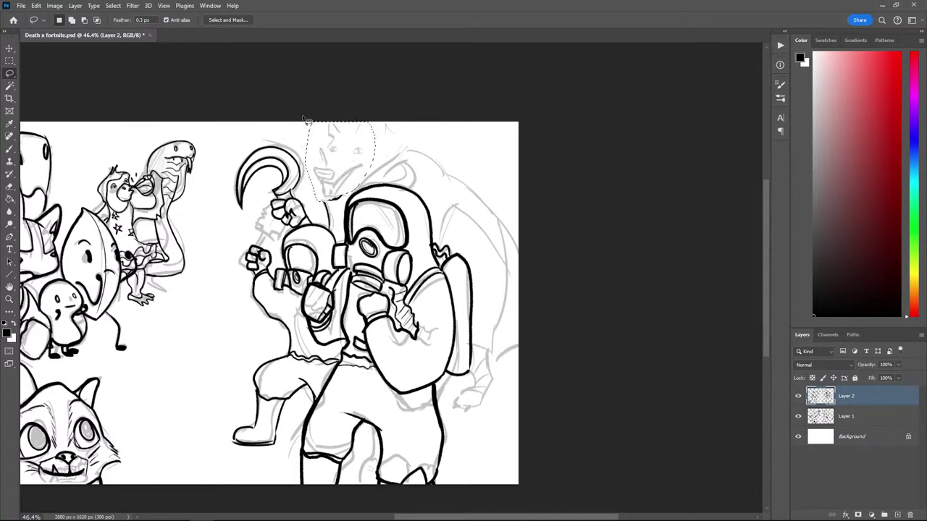
key("ctrl+d")
Paste the wolf reference picture, place it beside the masked figures and make Layer 2 active again
key("ctrl+v")
key("v")
left_click_drag(319, 246, 428, 115)
left_click_drag(268, 200, 225, 260)
key("Return")
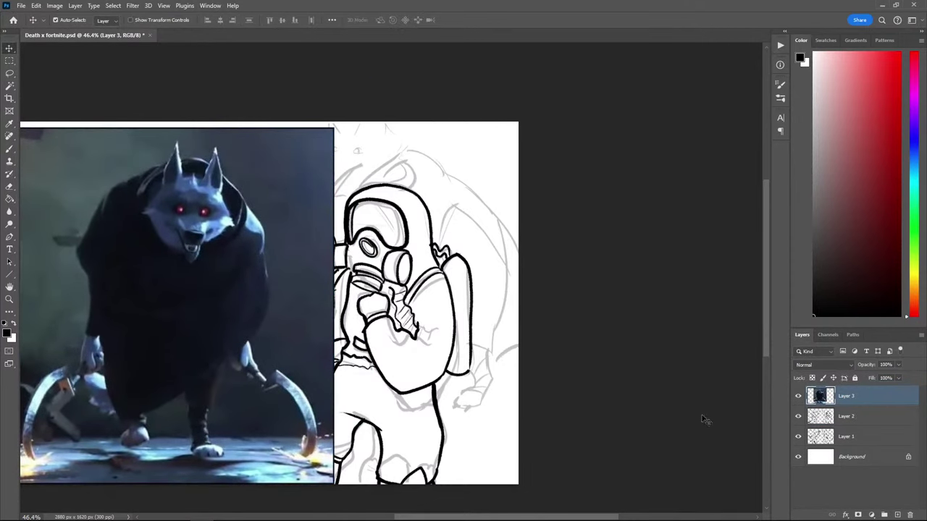
left_click(880, 419)
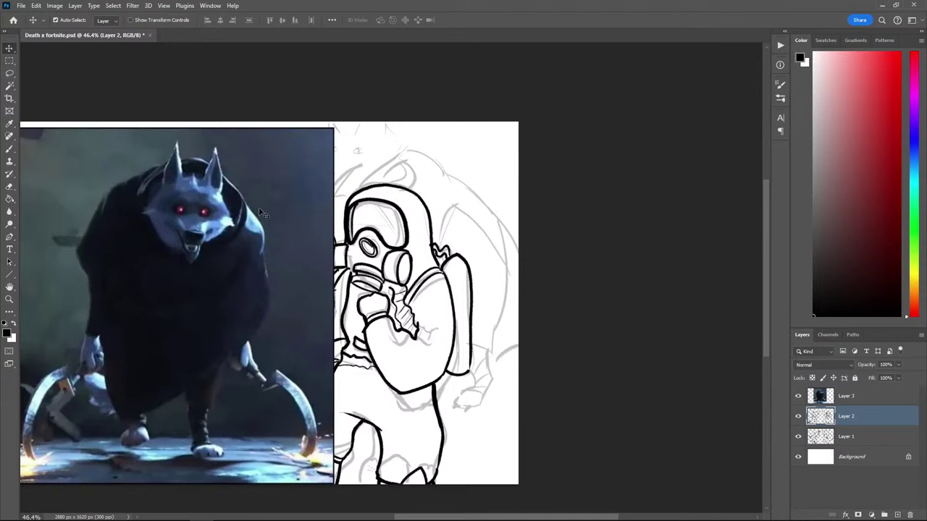
left_click_drag(262, 144, 190, 123)
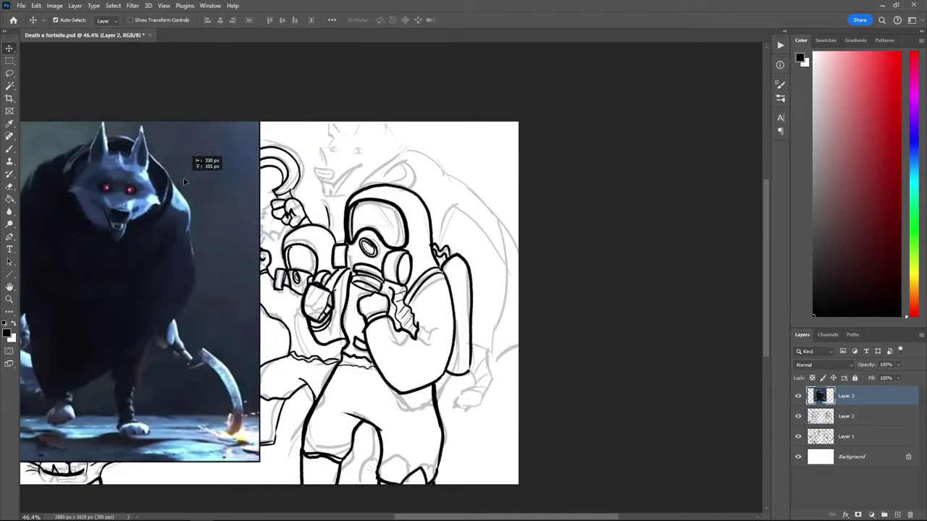
left_click(839, 417)
Ink the beast's clawed paw and wrist wraps below the large figure's backpack, checking against the wolf reference
key("b")
mouse_move(486, 303)
left_mouse_down()
mouse_move(467, 249)
mouse_move(414, 170)
left_mouse_up()
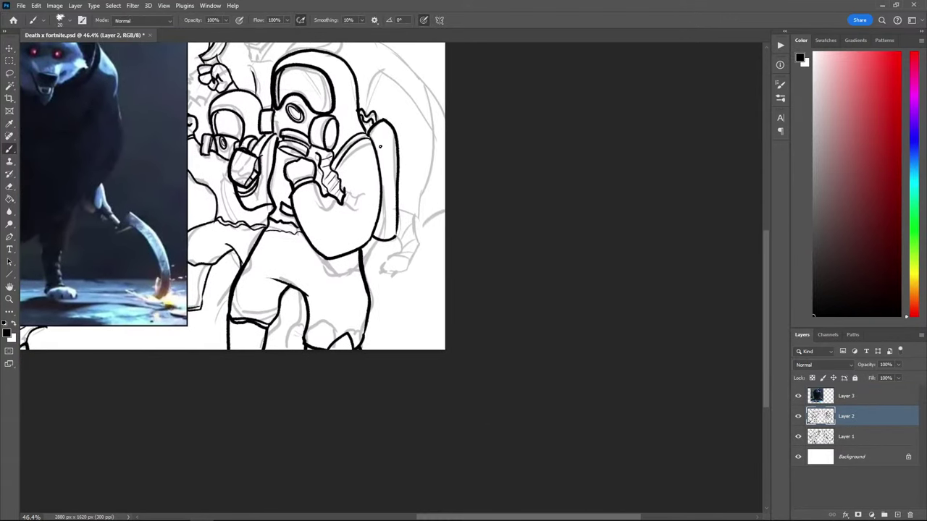
left_click_drag(414, 216, 409, 266)
left_click_drag(284, 172, 623, 331)
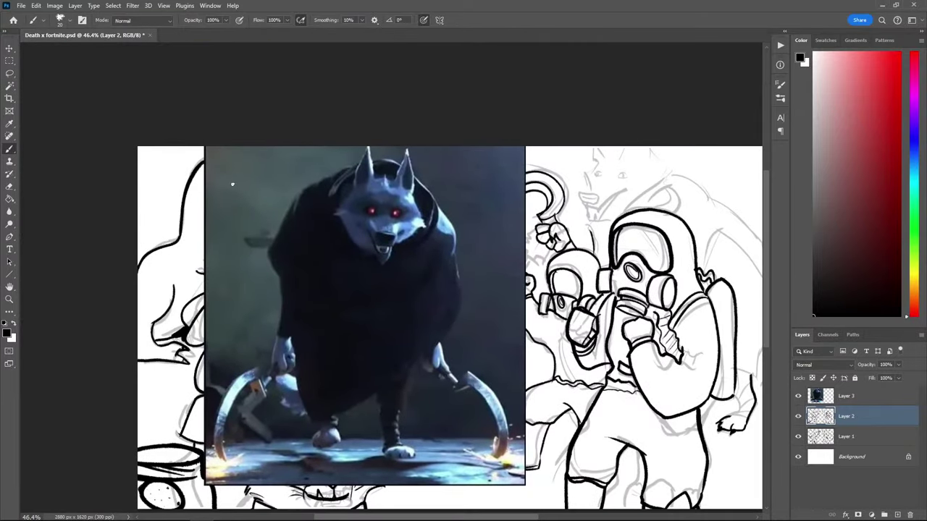
scroll(232, 183, "up", 3)
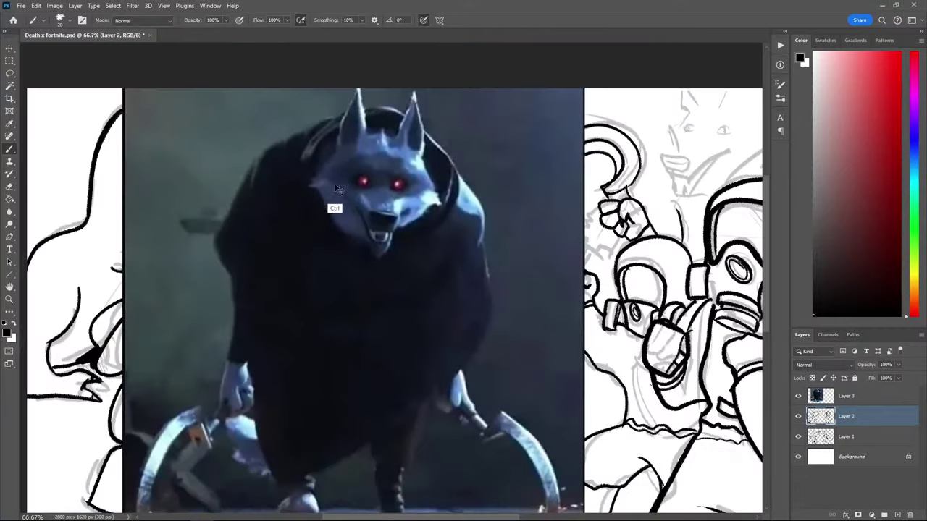
scroll(335, 188, "down", 2)
scroll(220, 206, "right", 3)
left_click_drag(465, 292, 315, 230)
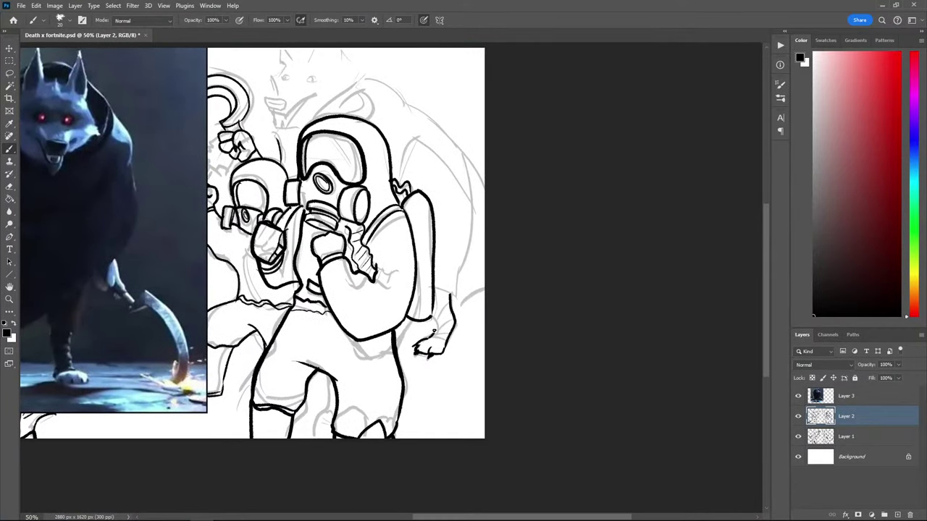
mouse_move(433, 333)
left_mouse_down()
mouse_move(431, 318)
mouse_move(431, 337)
left_mouse_up()
left_click_drag(452, 305, 432, 317)
Ink the beast's sleeve cuff, outer arm contour and hunched back, redrawing the back line until it flows cleanly
left_click_drag(451, 295, 501, 268)
mouse_move(455, 291)
left_mouse_down()
mouse_move(460, 259)
mouse_move(435, 126)
left_mouse_up()
left_click_drag(485, 191, 382, 97)
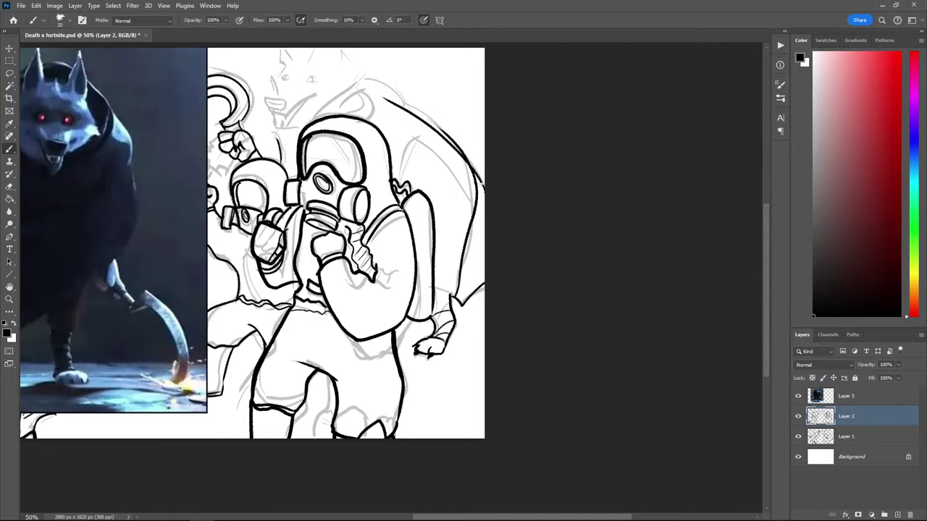
key("ctrl+z")
mouse_move(487, 186)
left_mouse_down()
mouse_move(395, 85)
mouse_move(439, 128)
mouse_move(389, 97)
left_mouse_up()
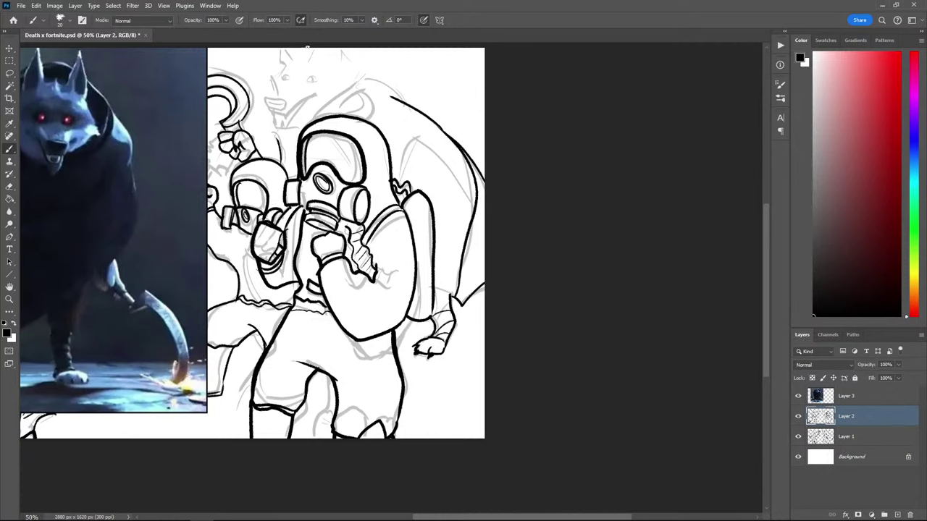
key("ctrl+z")
left_click_drag(449, 135, 366, 75)
key("ctrl+z")
mouse_move(444, 130)
left_mouse_down()
mouse_move(366, 80)
mouse_move(443, 130)
mouse_move(464, 170)
mouse_move(516, 211)
left_mouse_up()
key("ctrl+z")
Ink the beast's short collar line beside the large figure's hood, undoing stray strokes around the jaw
key("ctrl+plus")
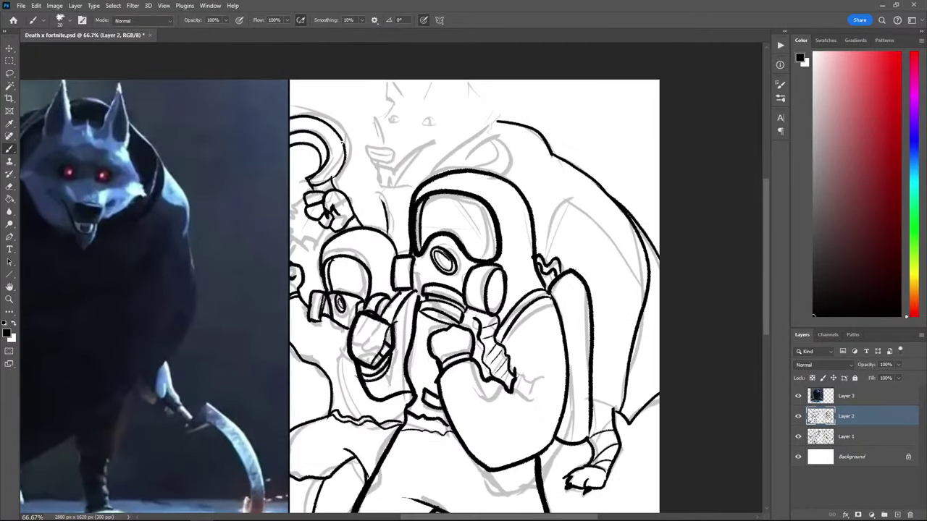
mouse_move(479, 143)
left_mouse_down()
mouse_move(490, 123)
mouse_move(403, 185)
left_mouse_up()
key("ctrl+z")
key("ctrl+z")
left_click_drag(461, 169, 395, 206)
mouse_move(380, 163)
left_mouse_down()
mouse_move(403, 167)
mouse_move(379, 175)
left_mouse_up()
key("ctrl+z")
key("ctrl+z")
key("ctrl+z")
key("ctrl+z")
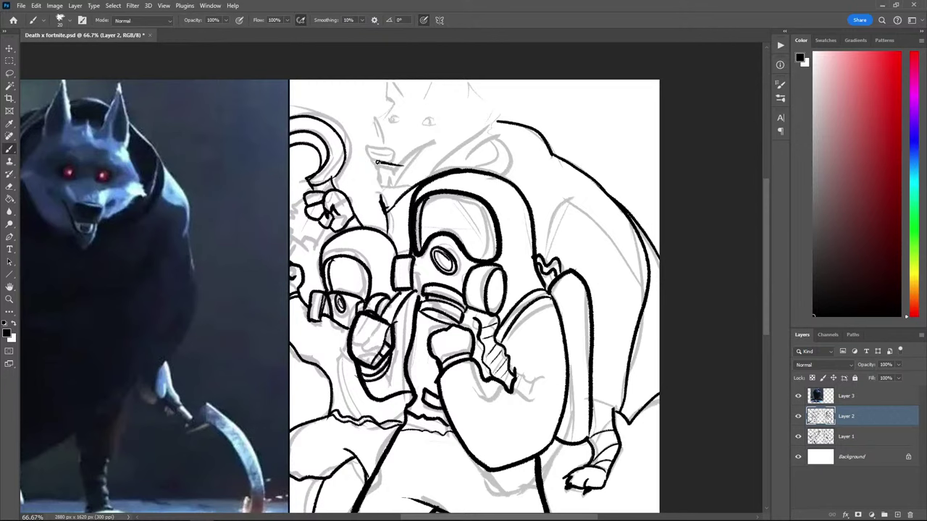
Ink the beast's blocky nose, slanted mouth line and toothed chin over the sketch
key("ctrl+z")
mouse_move(402, 164)
left_mouse_down()
mouse_move(379, 169)
mouse_move(379, 160)
mouse_move(399, 167)
left_mouse_up()
mouse_move(375, 175)
left_mouse_down()
mouse_move(394, 179)
mouse_move(467, 141)
left_mouse_up()
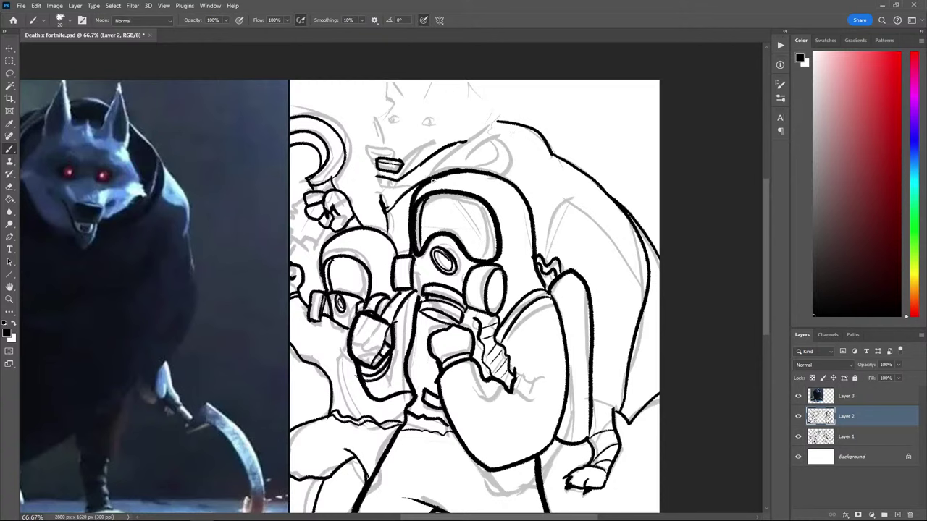
left_click_drag(459, 144, 400, 188)
key("ctrl+z")
mouse_move(381, 191)
left_mouse_down()
mouse_move(395, 191)
mouse_move(379, 184)
mouse_move(396, 187)
mouse_move(388, 181)
left_mouse_up()
left_click_drag(373, 189, 381, 199)
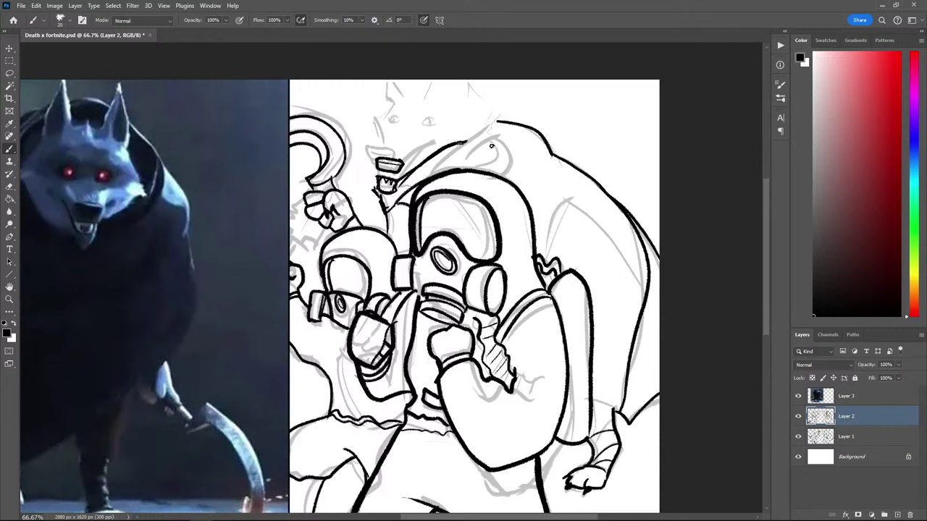
Ink the back edge of the beast's head from the cheek up to the canvas edge, undoing failed strokes
mouse_move(479, 171)
left_mouse_down()
mouse_move(506, 125)
mouse_move(472, 168)
left_mouse_up()
key("ctrl+z")
key("ctrl+z")
key("ctrl+z")
mouse_move(500, 131)
left_mouse_down()
mouse_move(496, 164)
mouse_move(473, 167)
mouse_move(499, 122)
mouse_move(452, 35)
left_mouse_up()
key("ctrl+z")
left_click_drag(499, 117, 462, 72)
key("ctrl+z")
left_click_drag(498, 118, 453, 57)
Ink the beast's long lower lip line parallel to the upper one and darken the open mouth
left_click_drag(456, 148, 393, 198)
key("ctrl+z")
mouse_move(454, 150)
left_mouse_down()
mouse_move(391, 197)
mouse_move(377, 190)
left_mouse_up()
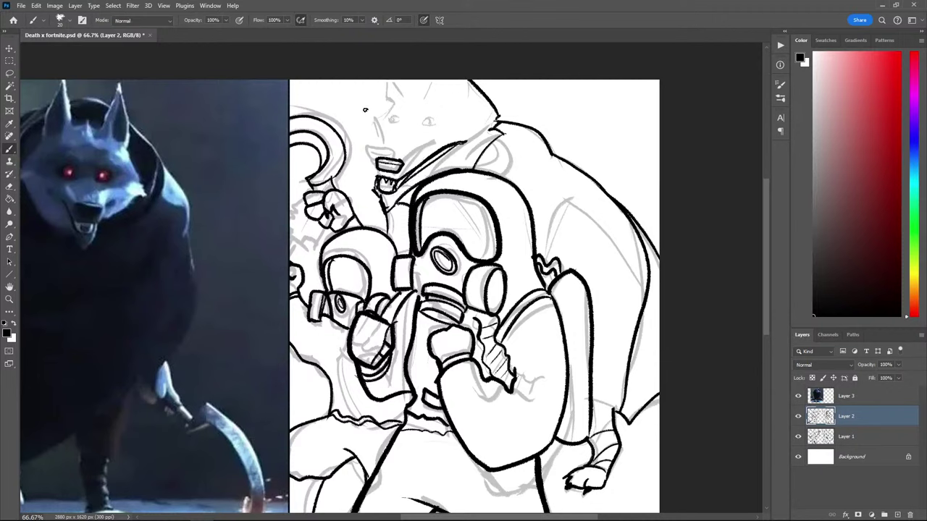
mouse_move(394, 189)
left_mouse_down()
mouse_move(382, 183)
mouse_move(397, 186)
left_mouse_up()
Ink both of the beast's eyes and the thin brow and muzzle marking lines around them
mouse_move(439, 127)
left_mouse_down()
mouse_move(424, 125)
mouse_move(438, 121)
mouse_move(427, 139)
mouse_move(416, 131)
mouse_move(424, 125)
mouse_move(431, 135)
mouse_move(383, 113)
mouse_move(399, 129)
mouse_move(380, 116)
mouse_move(386, 111)
mouse_move(382, 119)
left_mouse_up()
key("ctrl+z")
key("ctrl+z")
key("ctrl+z")
key("ctrl+z")
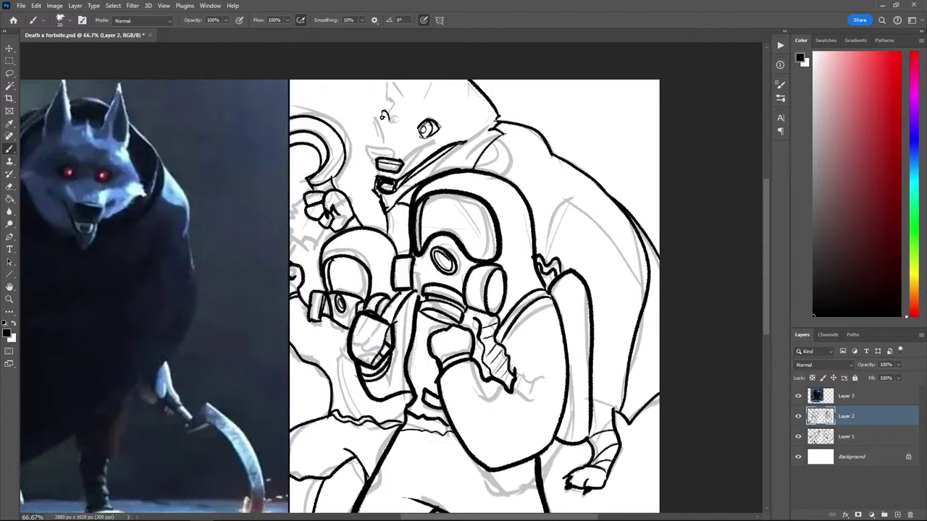
left_click_drag(451, 130, 401, 97)
mouse_move(372, 121)
left_mouse_down()
mouse_move(391, 135)
mouse_move(438, 140)
left_mouse_up()
mouse_move(388, 120)
left_mouse_down()
mouse_move(376, 126)
mouse_move(384, 116)
left_mouse_up()
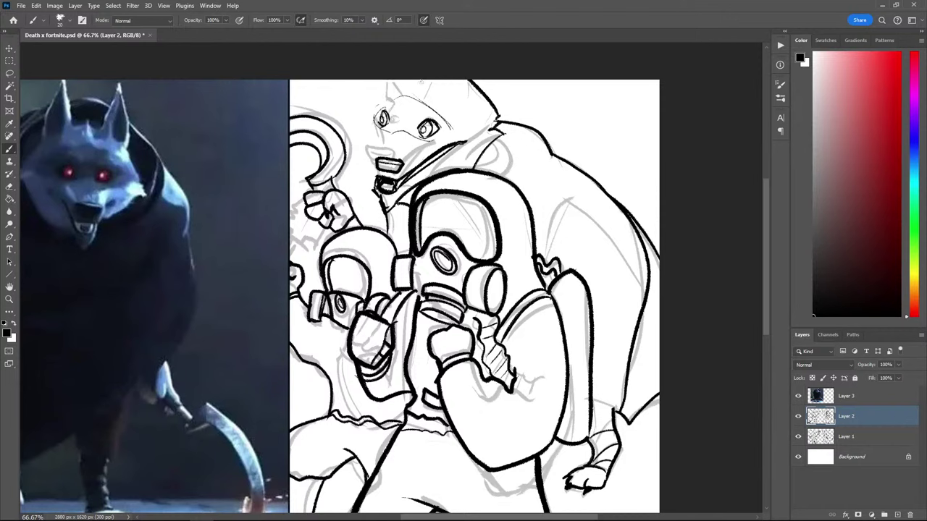
Ink the bases of the beast's ears at the canvas edge and erase the overlapping head line
mouse_move(427, 89)
left_mouse_down()
mouse_move(418, 75)
mouse_move(409, 99)
mouse_move(456, 55)
mouse_move(474, 99)
mouse_move(479, 81)
mouse_move(497, 109)
left_mouse_up()
key("e")
key("b")
key("e")
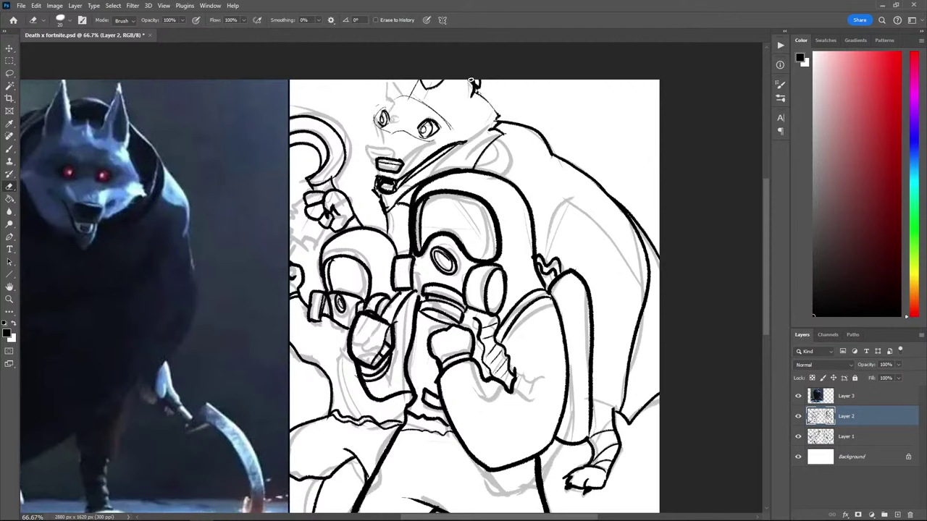
key("b")
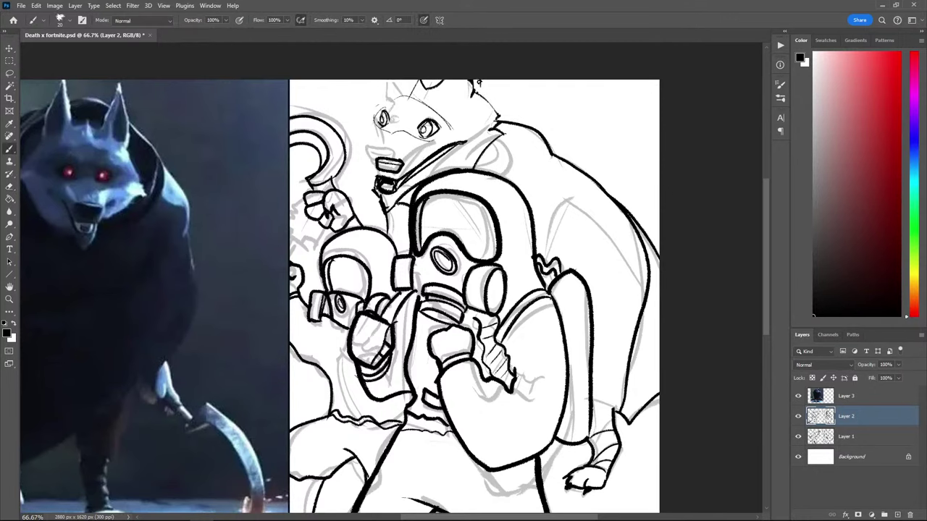
mouse_move(480, 80)
left_mouse_down()
mouse_move(472, 97)
mouse_move(468, 77)
left_mouse_up()
key("e")
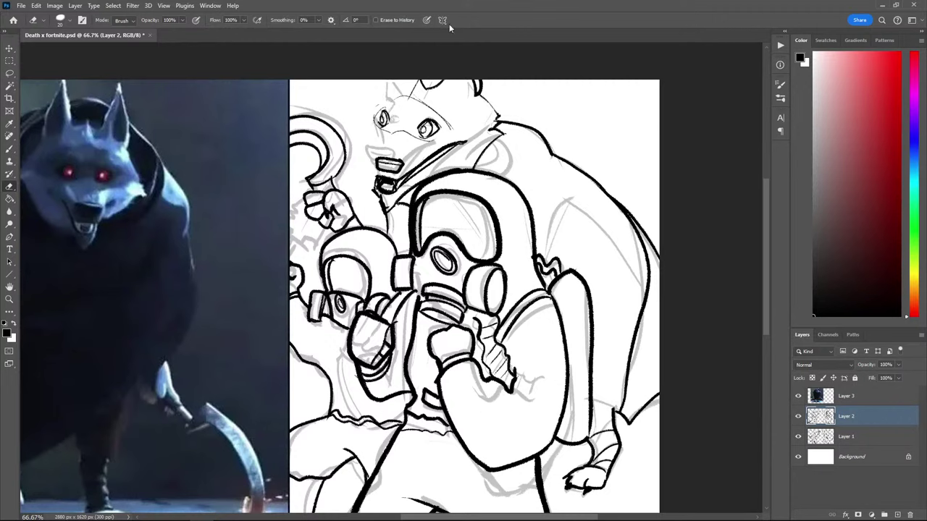
key("b")
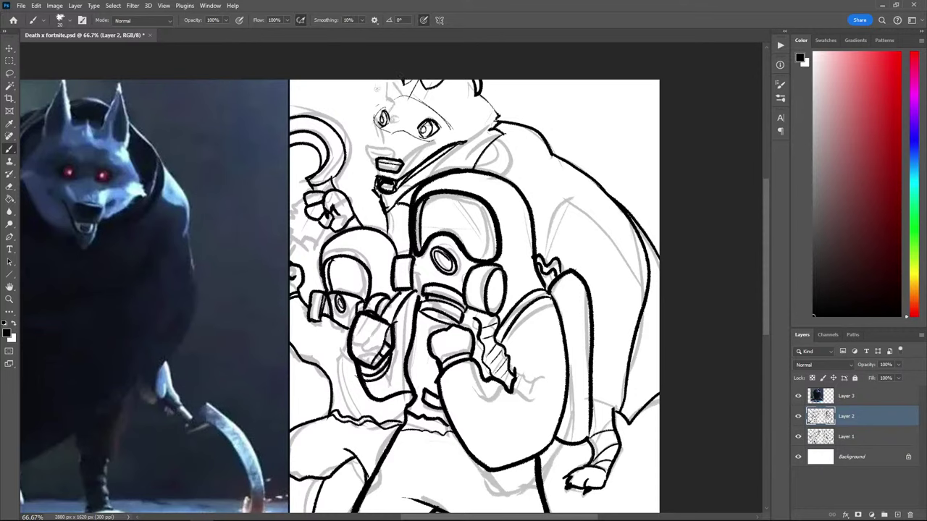
Ink the front profile of the beast's face from the forehead down to the muzzle, undoing stray strokes
left_click_drag(383, 83, 366, 124)
key("ctrl+z")
mouse_move(366, 134)
left_mouse_down()
mouse_move(373, 165)
mouse_move(379, 130)
mouse_move(375, 160)
mouse_move(381, 137)
mouse_move(421, 142)
left_mouse_up()
key("ctrl+z")
key("ctrl+z")
key("ctrl+z")
key("ctrl+z")
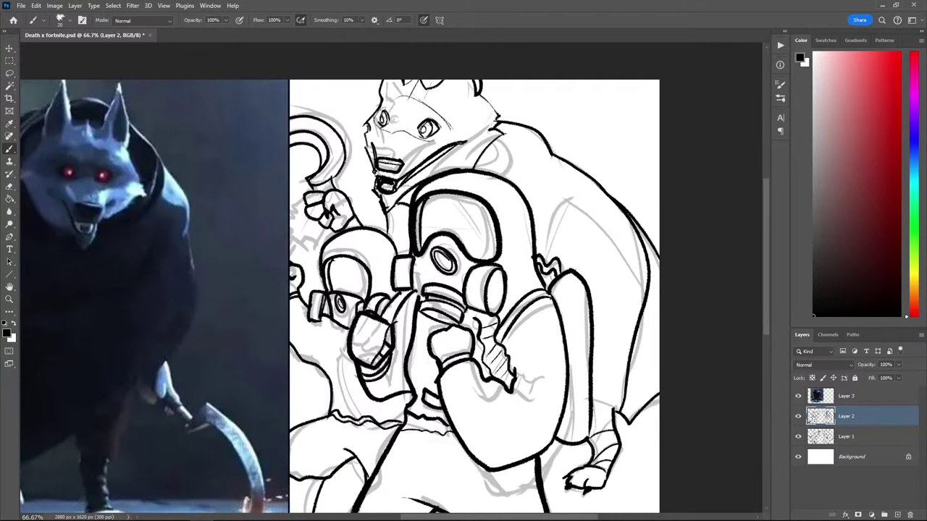
Undo a trial merge of Layer 2 into Layer 1 and delete the wolf reference layer, Layer 3
key("ctrl+minus")
key("ctrl+minus")
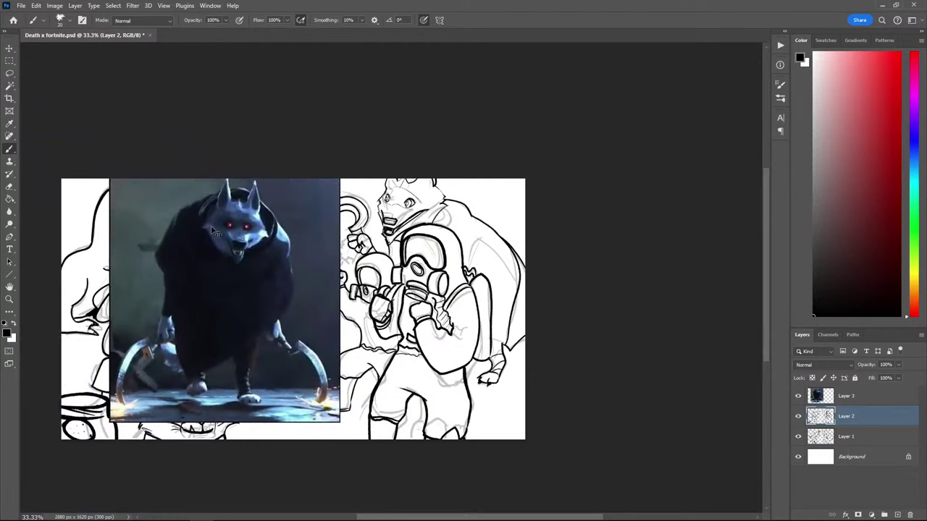
key("ctrl+minus")
key("ctrl+plus")
left_click(798, 396)
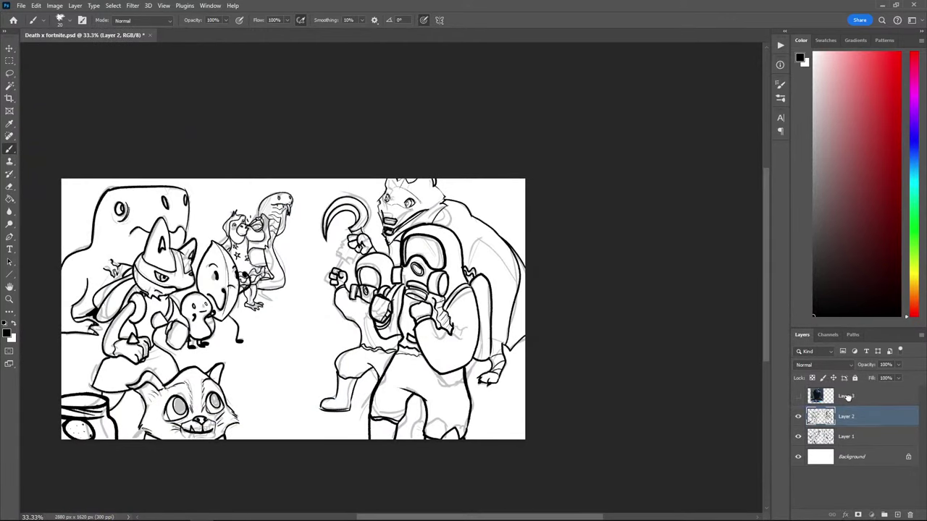
key("ctrl+e")
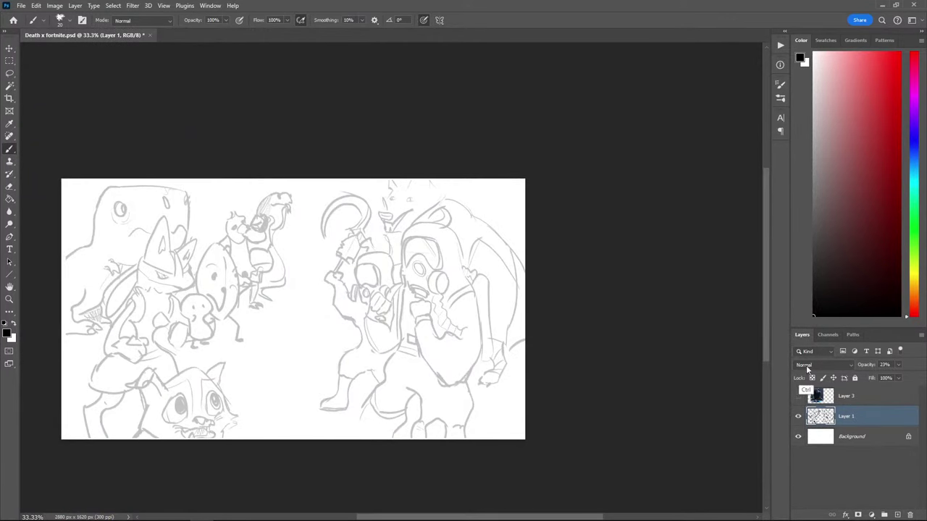
key("ctrl+z")
left_click(799, 396)
left_click(867, 399)
left_click(909, 514)
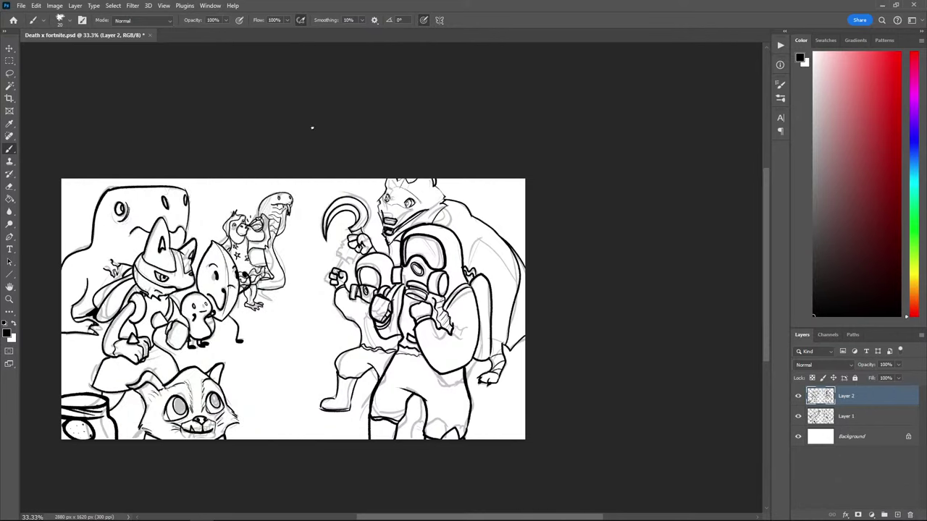
Ink the curved inner sleeve line of the beast's arm behind the backpack and save the file
key("ctrl+plus")
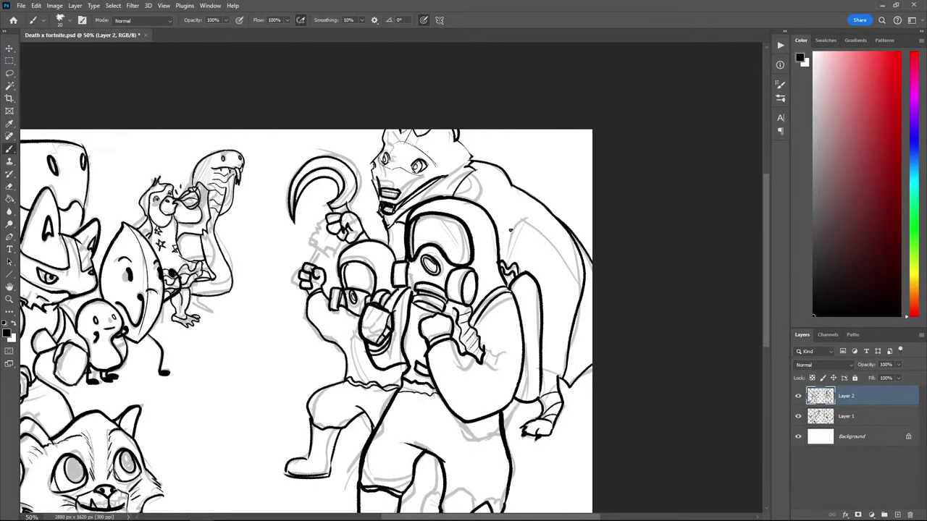
left_click_drag(545, 242, 507, 261)
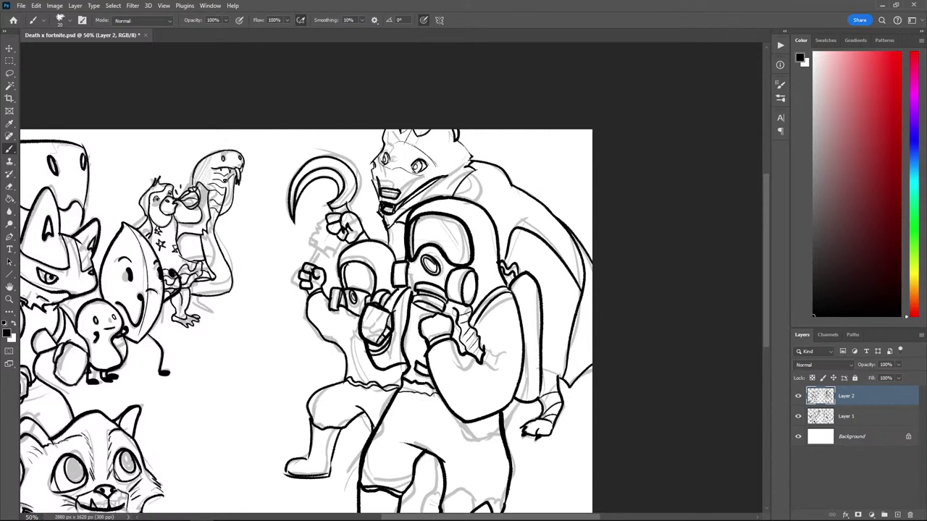
key("ctrl+minus")
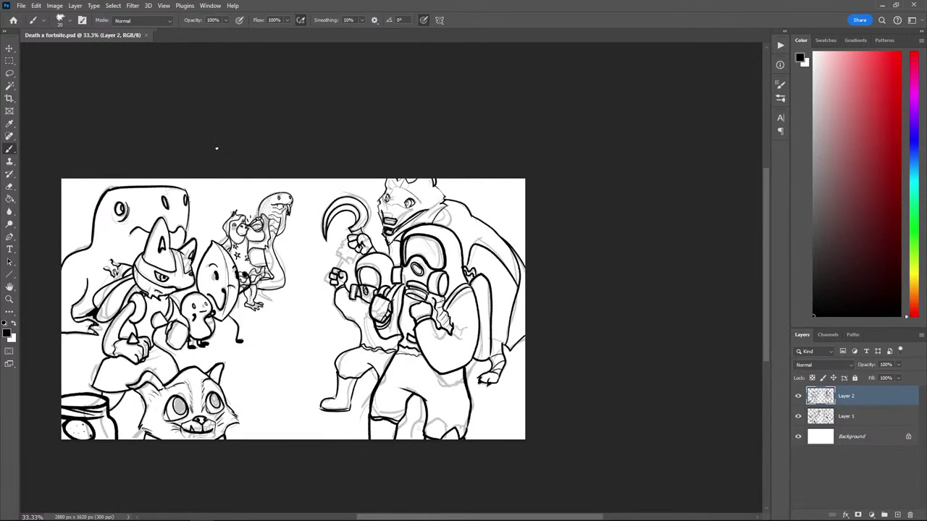
Lasso the beast's head on Layer 2 and distort it by pulling its upper-left corner slightly outward, then clear the selection
scroll(223, 313, "up", 3)
scroll(228, 290, "down", 1)
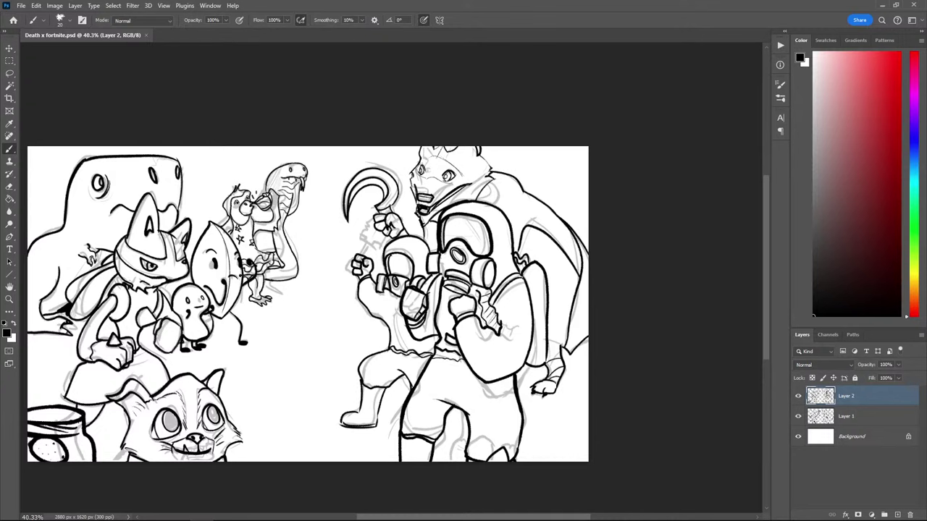
scroll(565, 355, "up", 5)
left_click_drag(533, 281, 560, 367)
key("l")
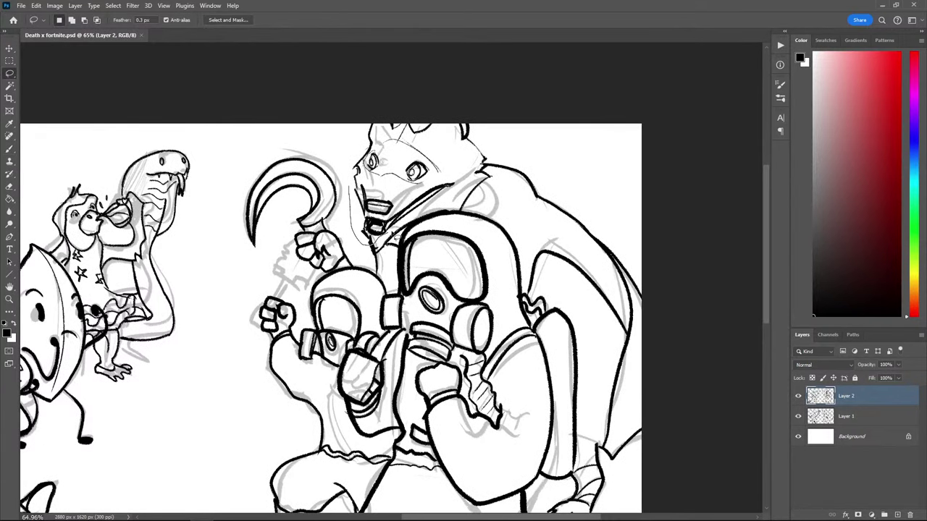
mouse_move(395, 239)
left_mouse_down()
mouse_move(471, 161)
mouse_move(347, 125)
mouse_move(366, 238)
left_mouse_up()
key("ctrl+t")
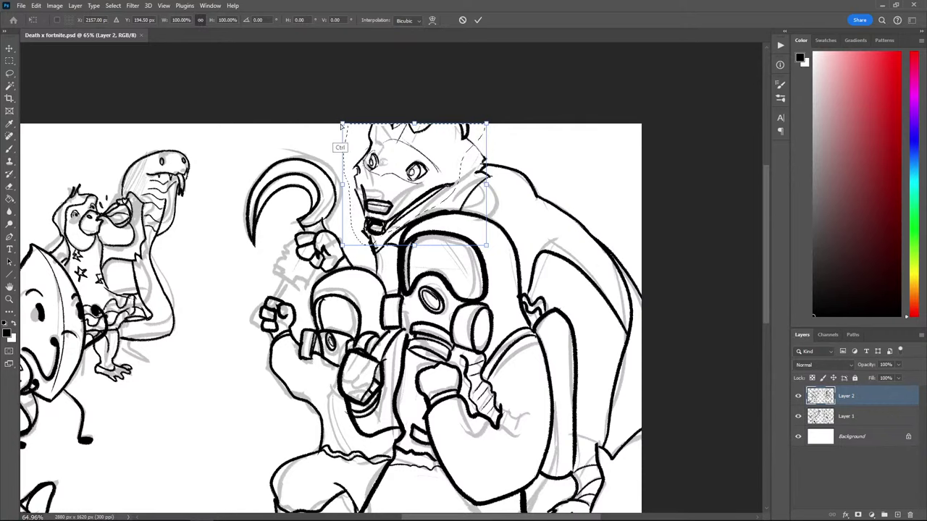
mouse_move(340, 124)
left_mouse_down()
mouse_move(324, 113)
mouse_move(333, 114)
left_mouse_up()
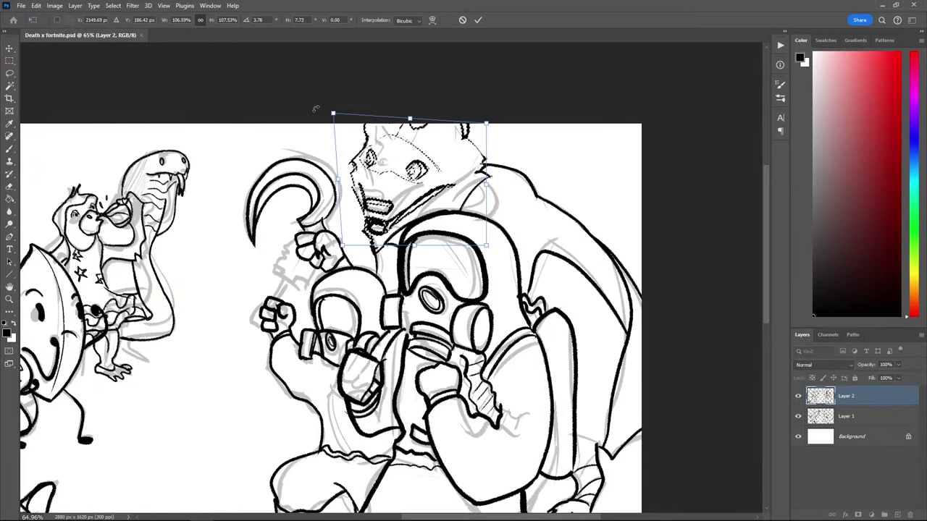
key("Return")
key("ctrl+d")
key("ctrl+minus")
key("ctrl+minus")
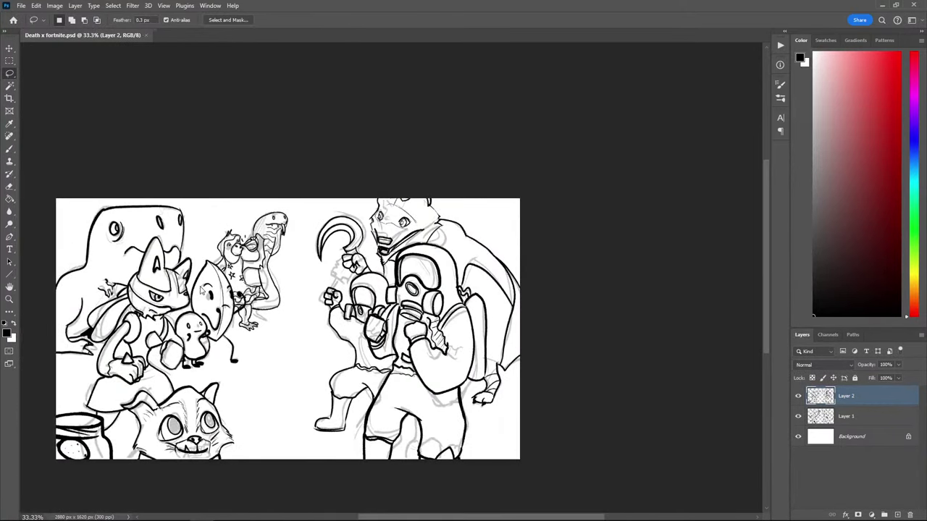
scroll(268, 262, "up", 1)
scroll(290, 271, "down", 1)
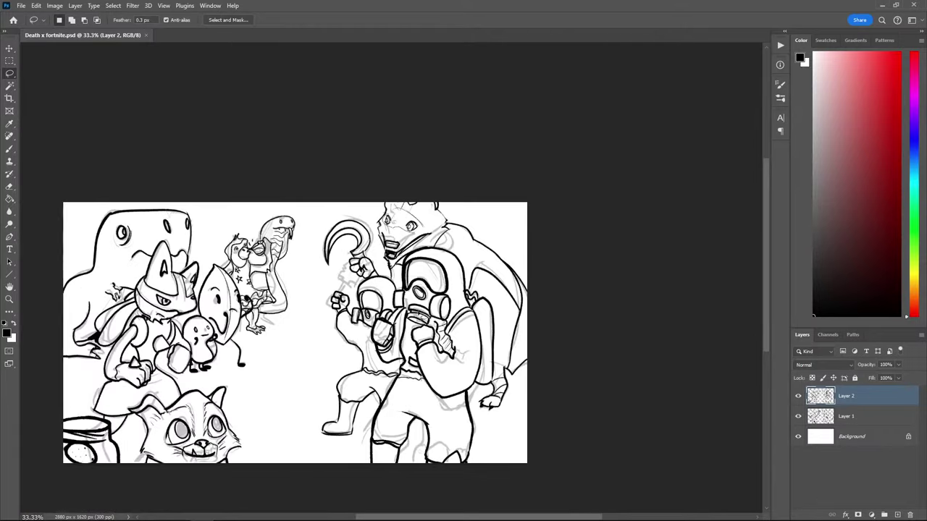
left_click_drag(463, 260, 440, 164)
left_click_drag(286, 289, 362, 326)
scroll(362, 326, "up", 1)
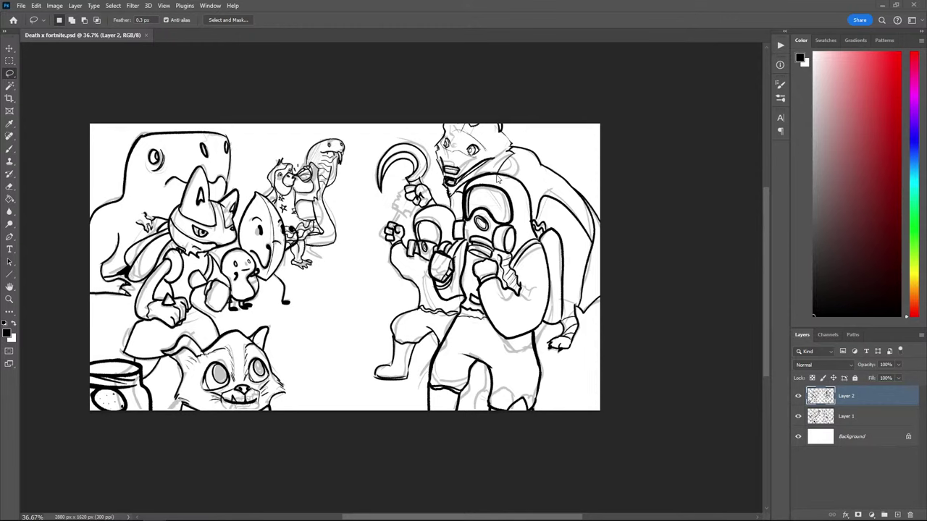
Switch to Pexels in the browser and search its photos for "apocalypse"
key("alt+Tab")
left_click_drag(645, 8, 624, 2)
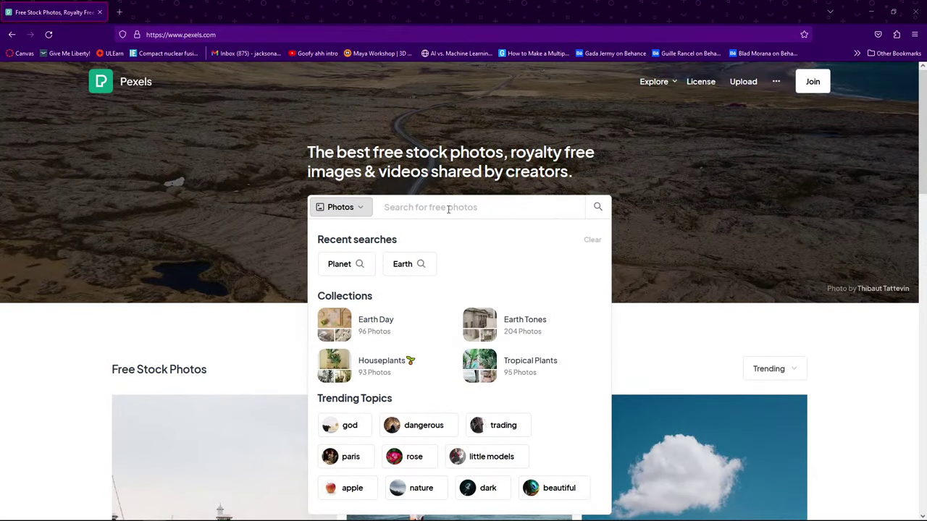
type("apocal")
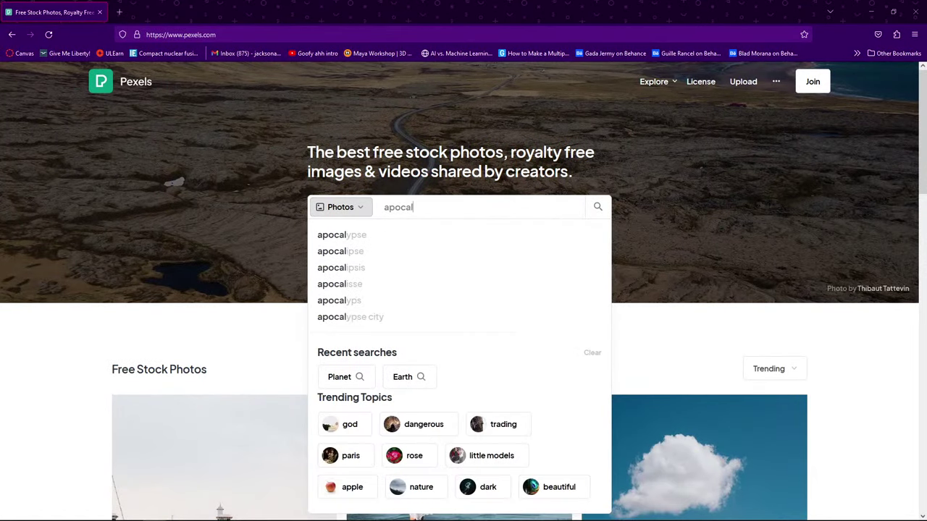
type("ypse")
key("Return")
Look through the apocalypse photo results for a suitable reference image of a ruined setting
scroll(427, 340, "down", 2)
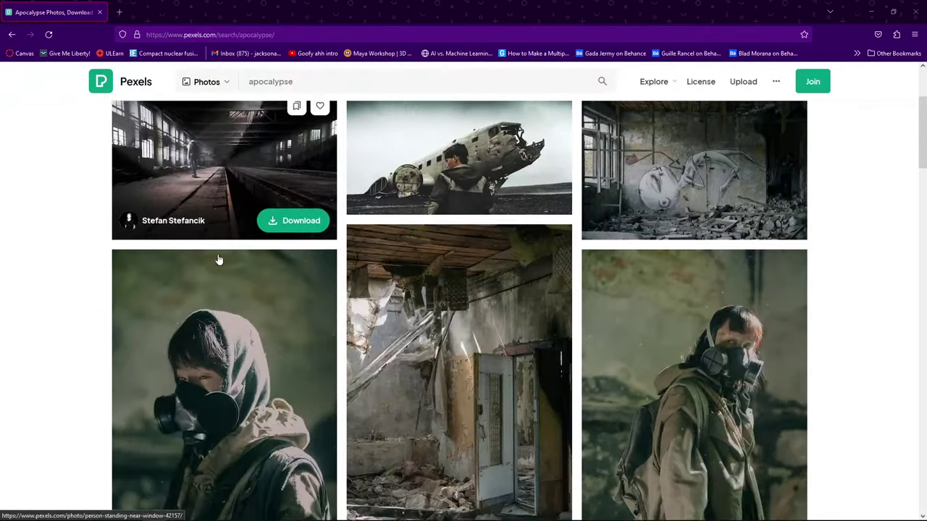
scroll(423, 353, "down", 10)
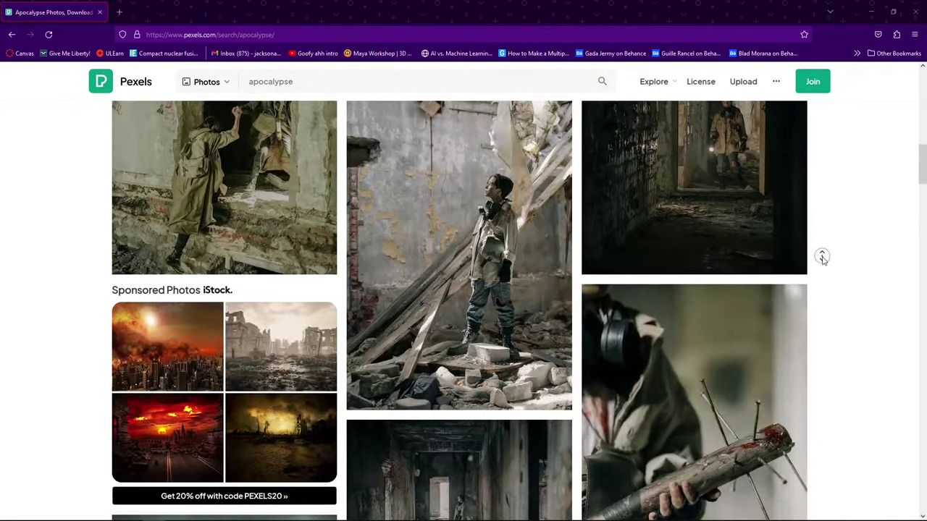
scroll(263, 321, "down", 8)
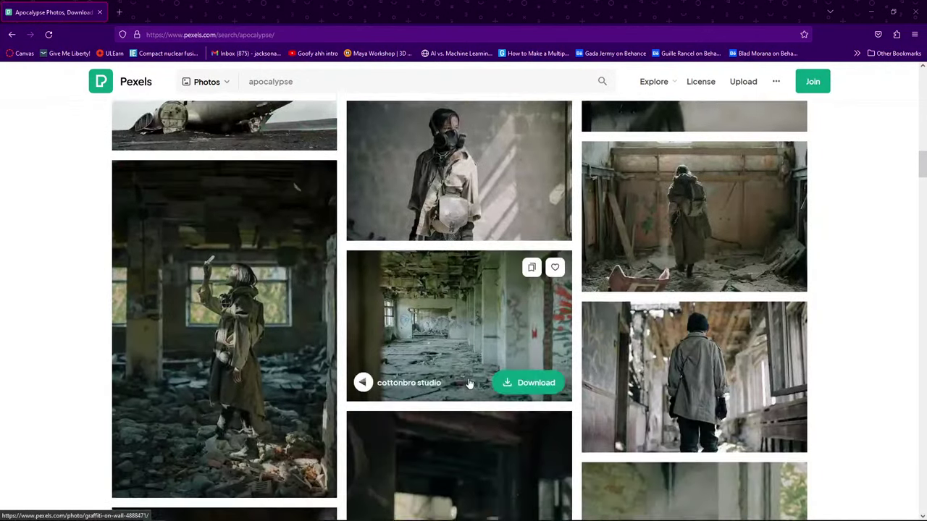
scroll(472, 386, "down", 5)
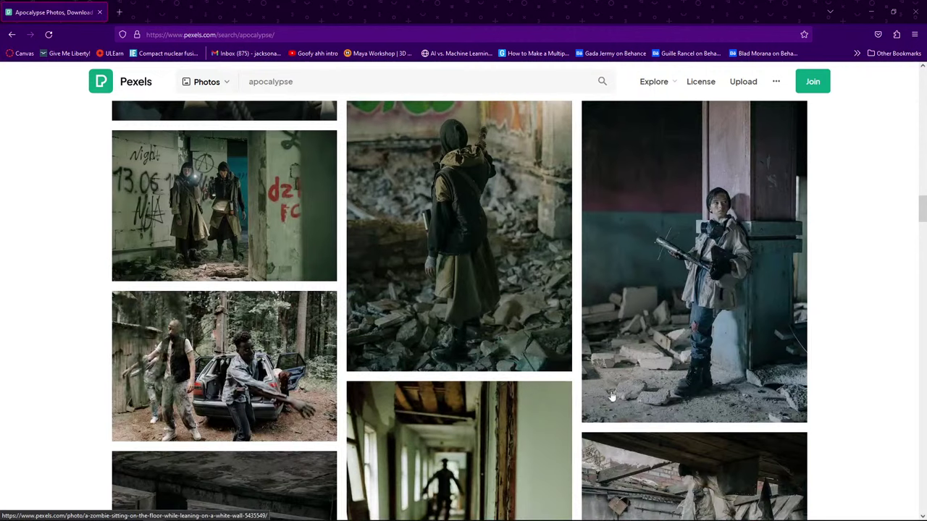
scroll(640, 391, "down", 7)
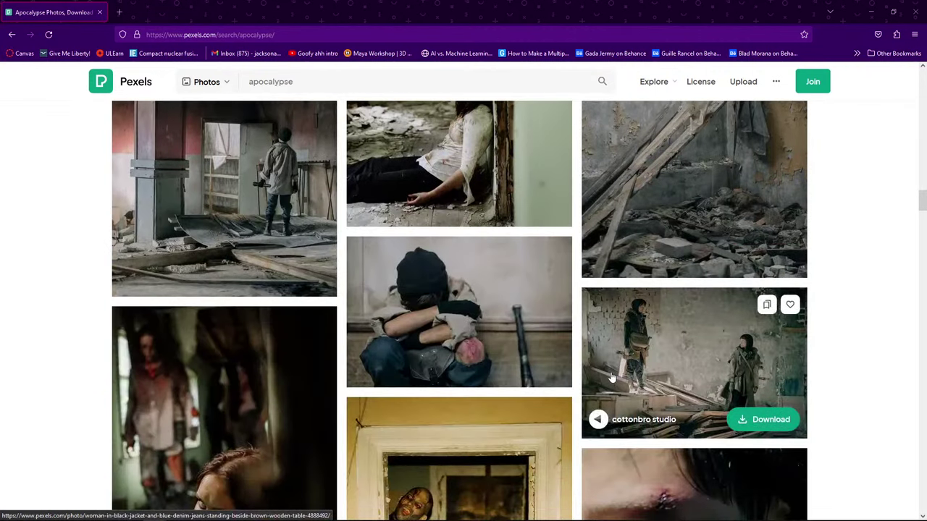
scroll(601, 371, "down", 4)
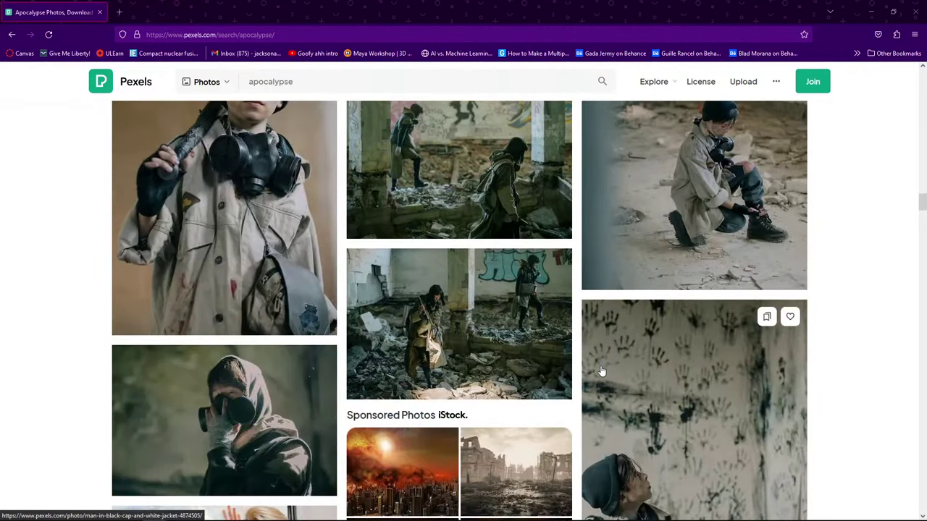
scroll(590, 374, "down", 4)
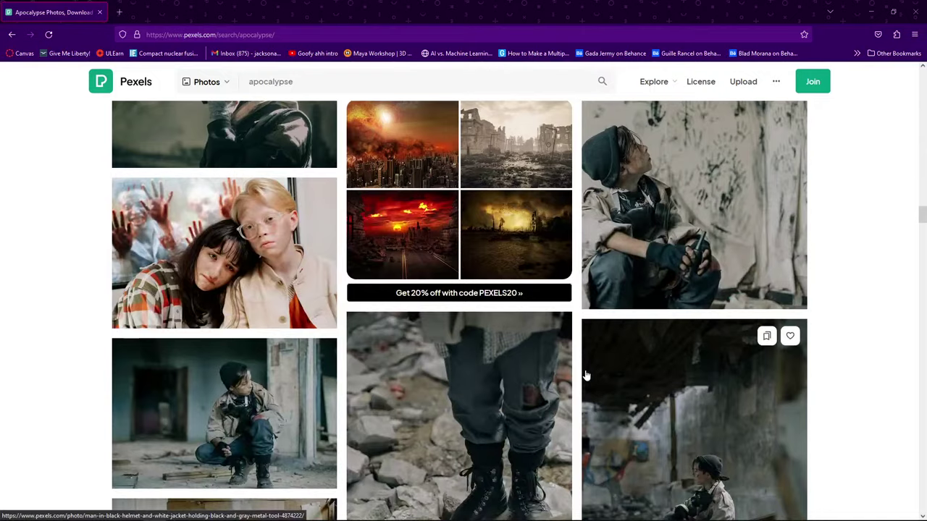
scroll(572, 369, "down", 15)
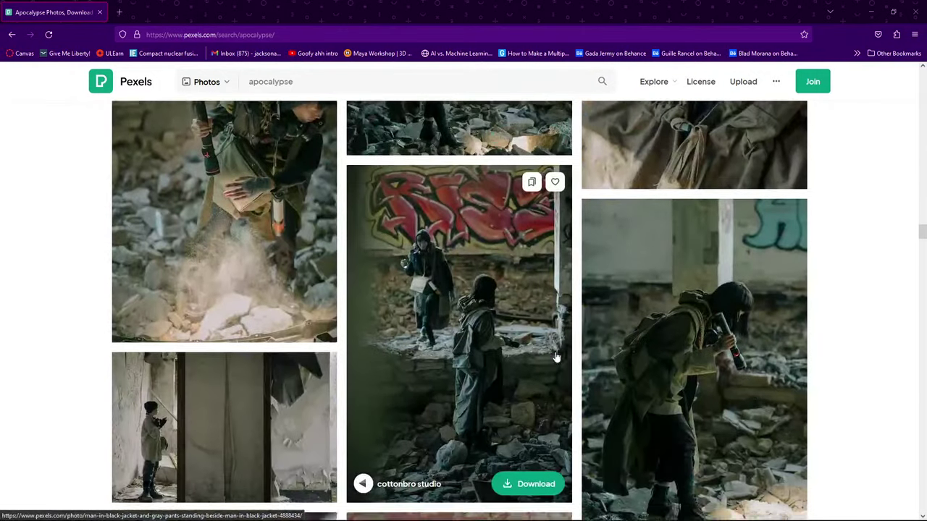
scroll(474, 384, "down", 5)
scroll(469, 399, "down", 10)
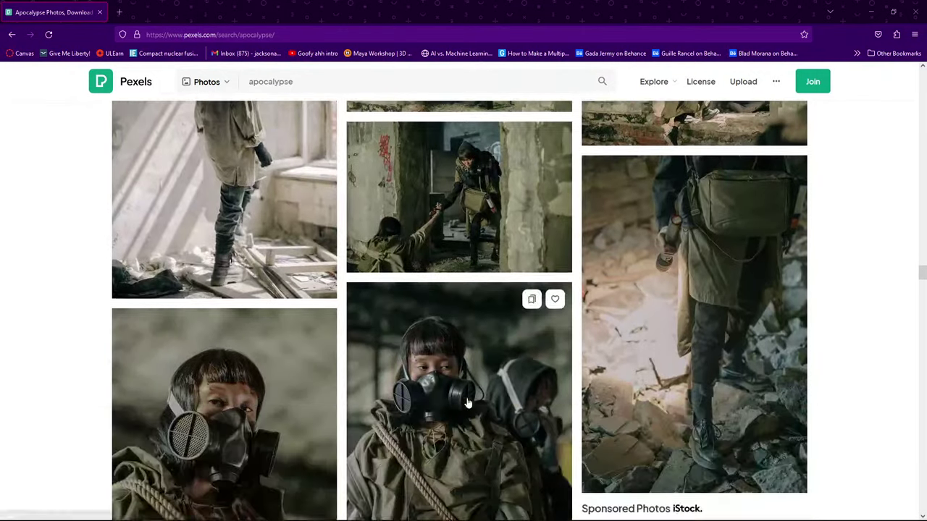
scroll(463, 417, "down", 5)
scroll(424, 424, "up", 1)
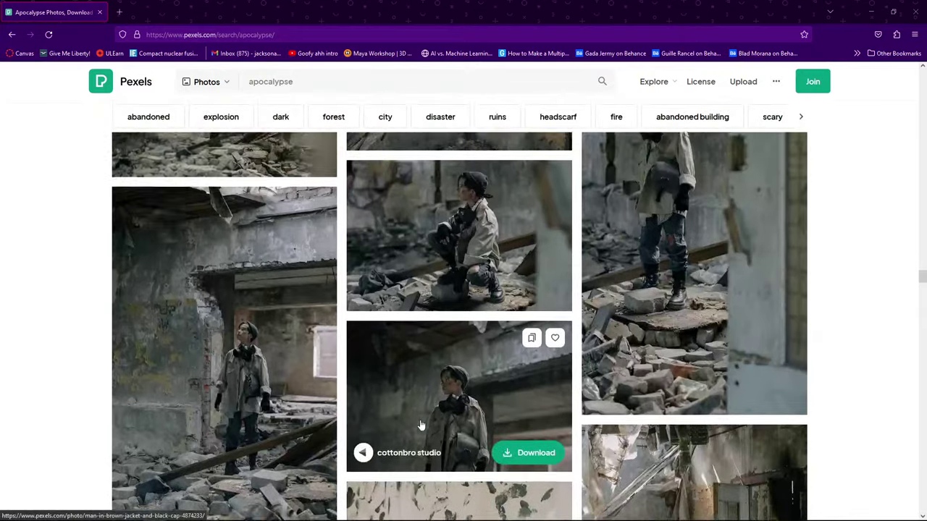
scroll(437, 360, "down", 5)
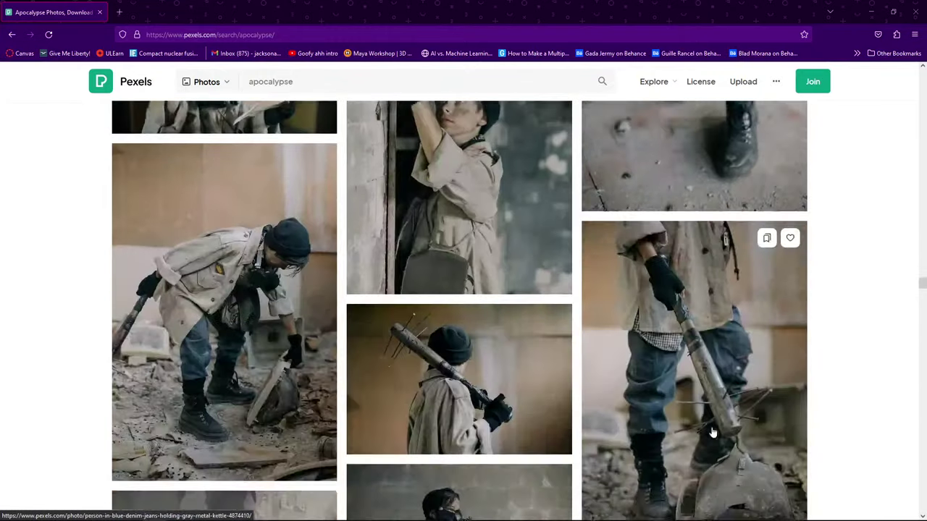
scroll(809, 315, "down", 8)
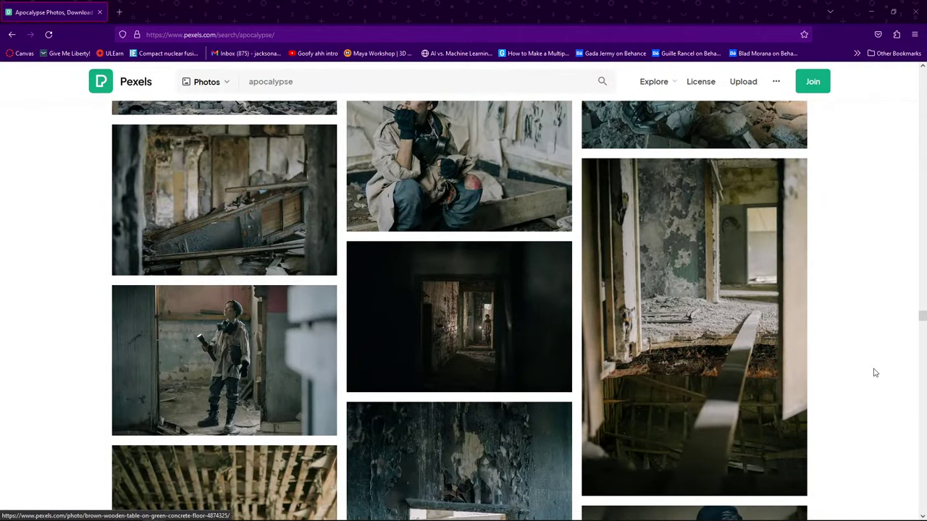
scroll(876, 364, "down", 15)
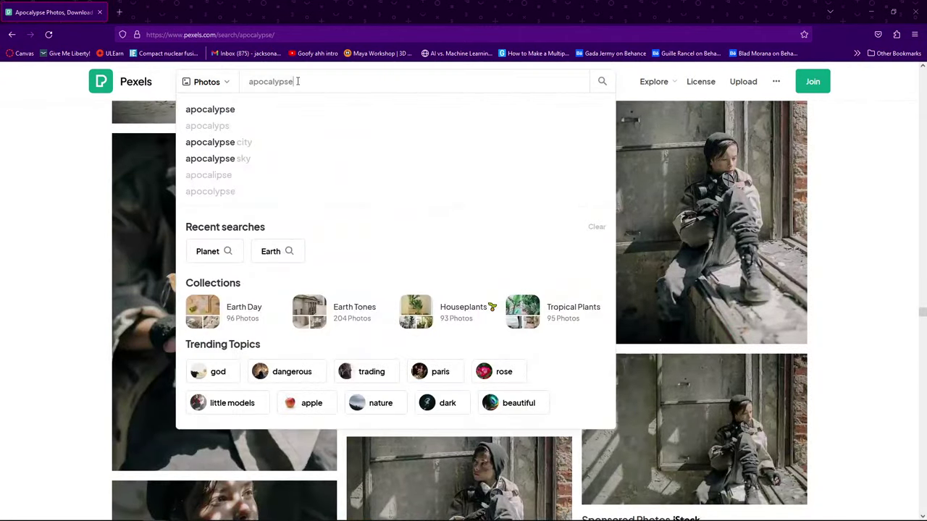
Search Pexels for "apocalypse desert" and look through the resulting landscape photos
key("Return")
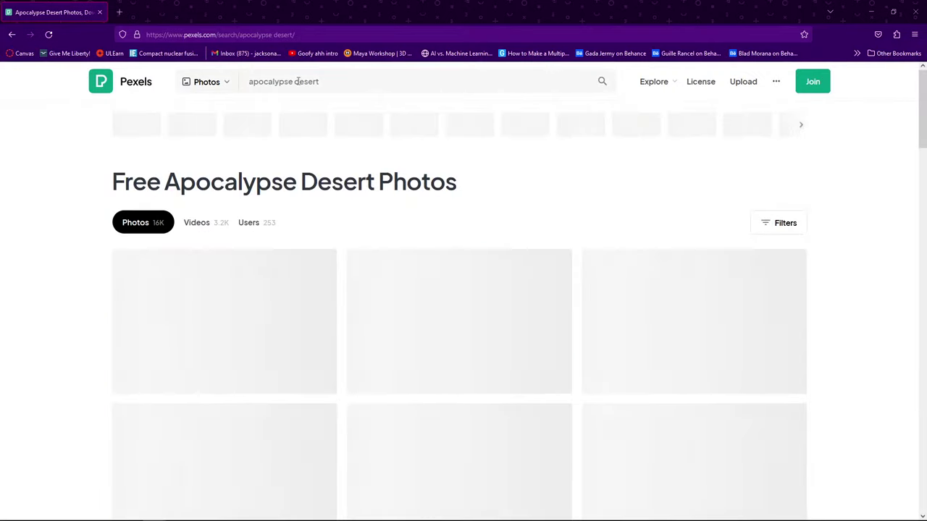
scroll(756, 310, "down", 10)
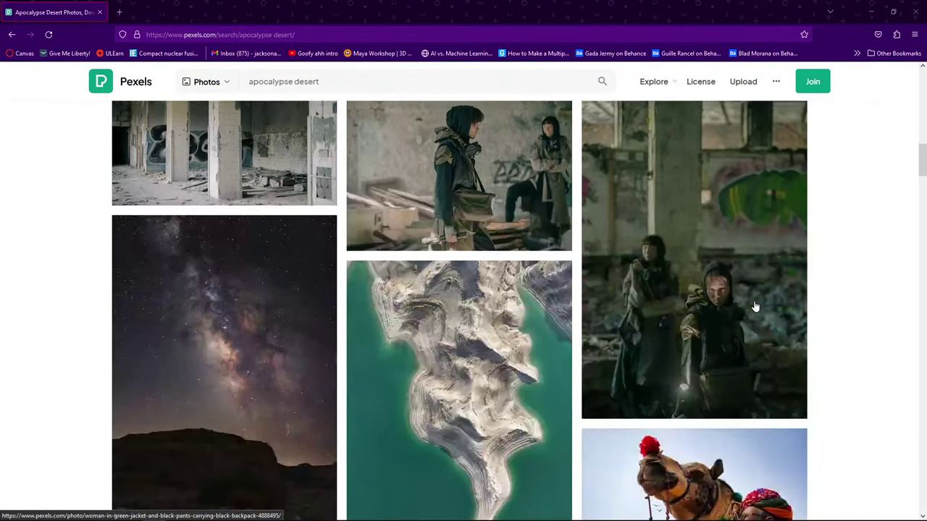
mouse_move(752, 307)
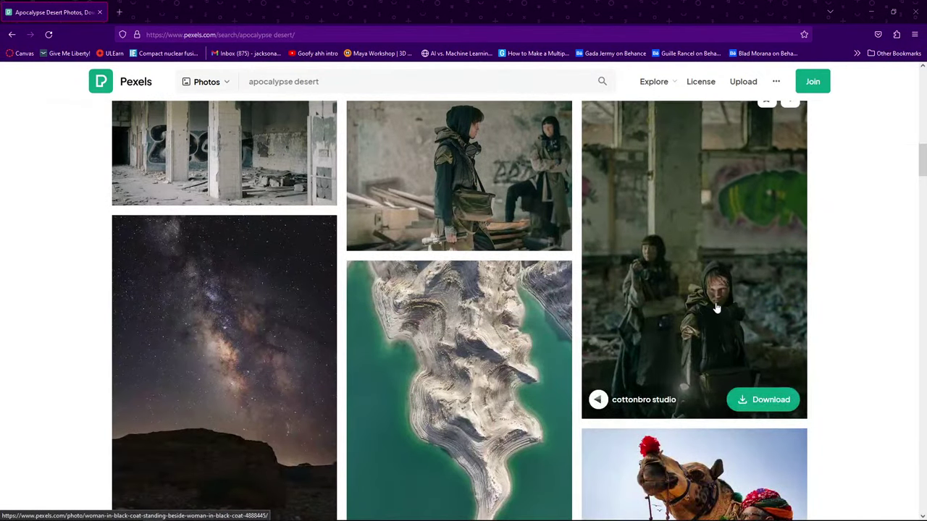
scroll(715, 308, "down", 5)
scroll(714, 311, "down", 5)
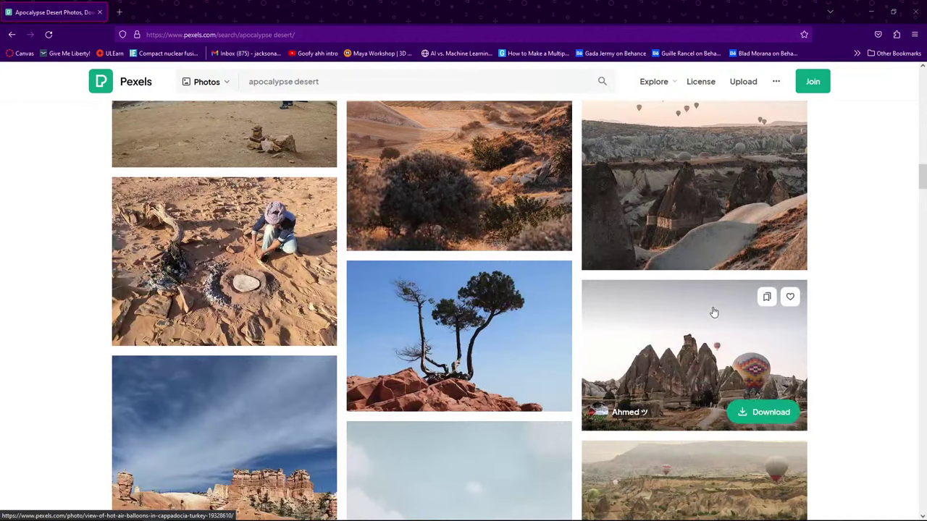
scroll(712, 315, "down", 5)
scroll(712, 320, "down", 10)
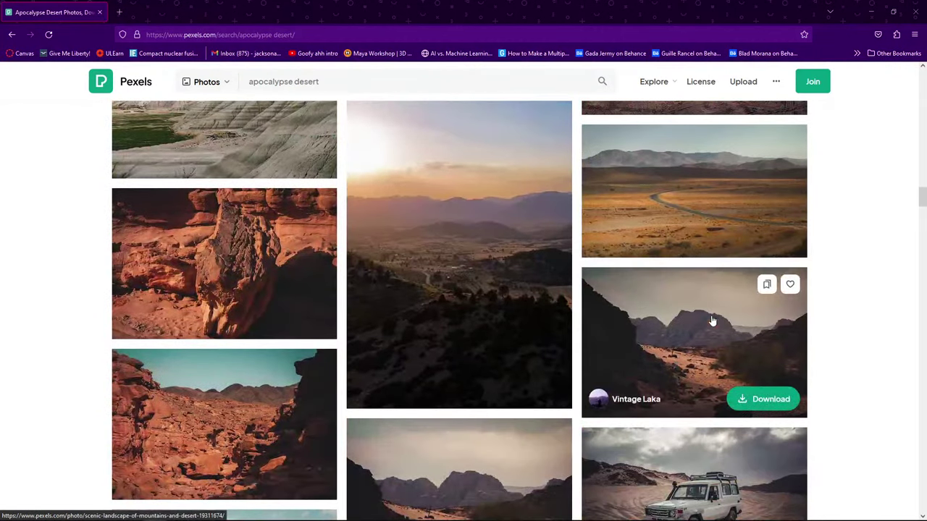
scroll(712, 323, "down", 5)
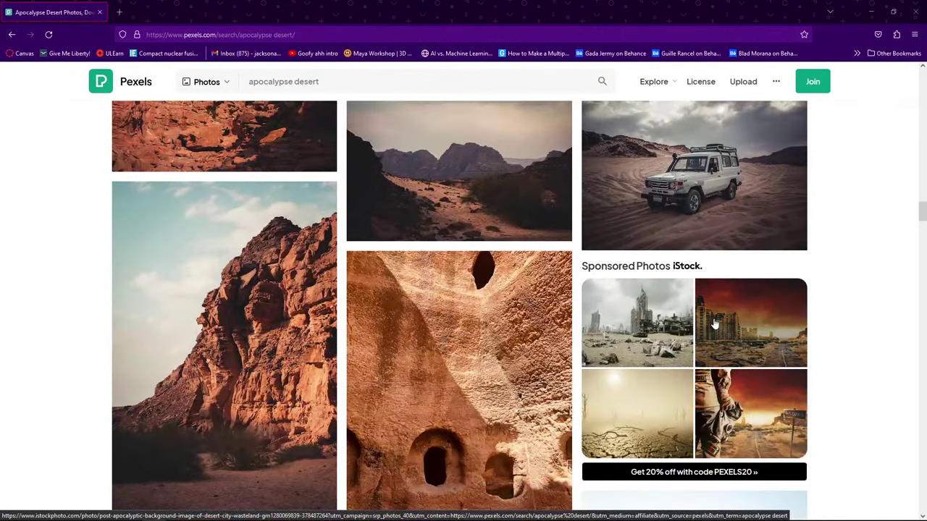
scroll(713, 323, "down", 5)
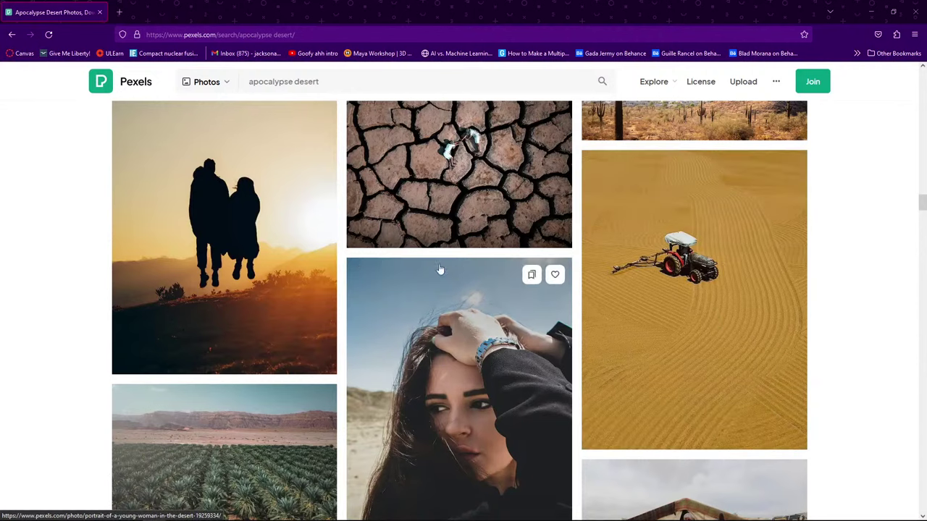
Open the Silhouette of Couple on a Field photo, inspect the figures and hillside enlarged, and close it
left_click(326, 286)
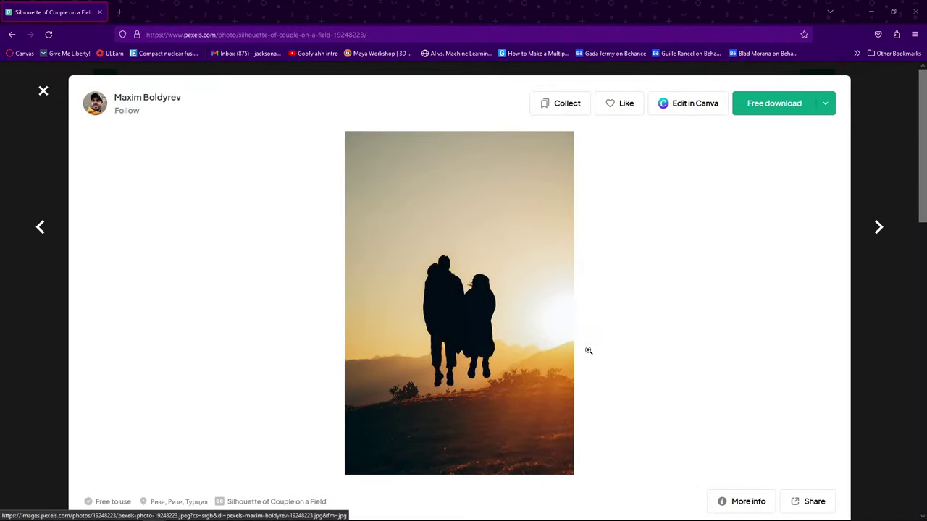
left_click(456, 384)
left_click(459, 376)
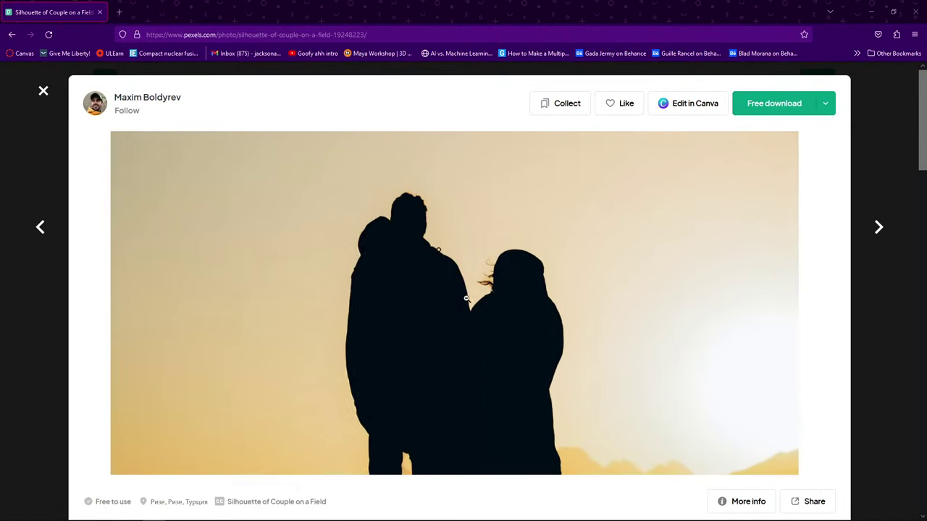
left_click(461, 375)
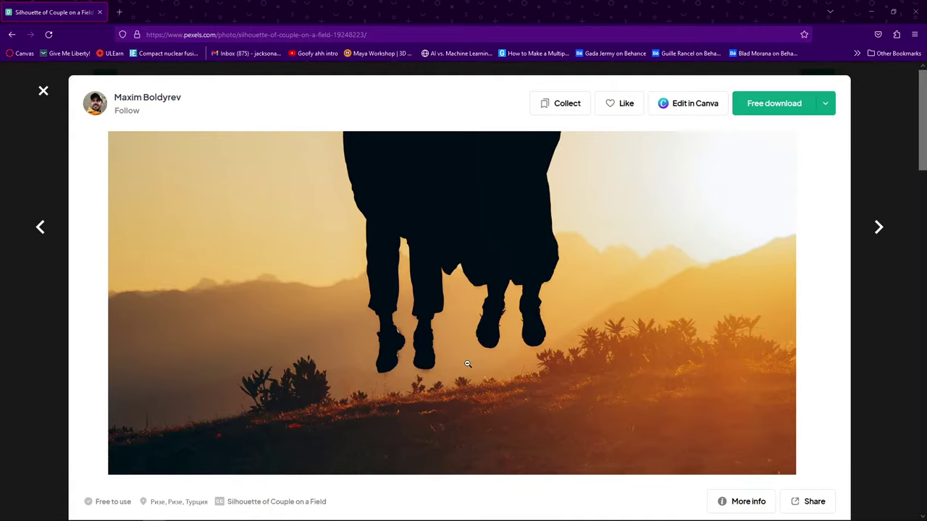
left_click(467, 364)
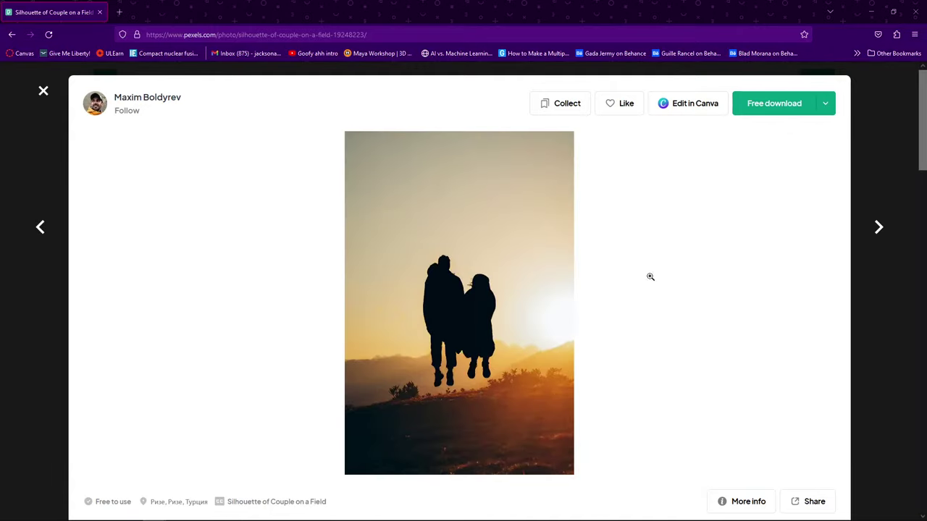
left_click(878, 157)
Look further through the apocalypse desert photo results for a suitable background landscape
scroll(765, 248, "down", 8)
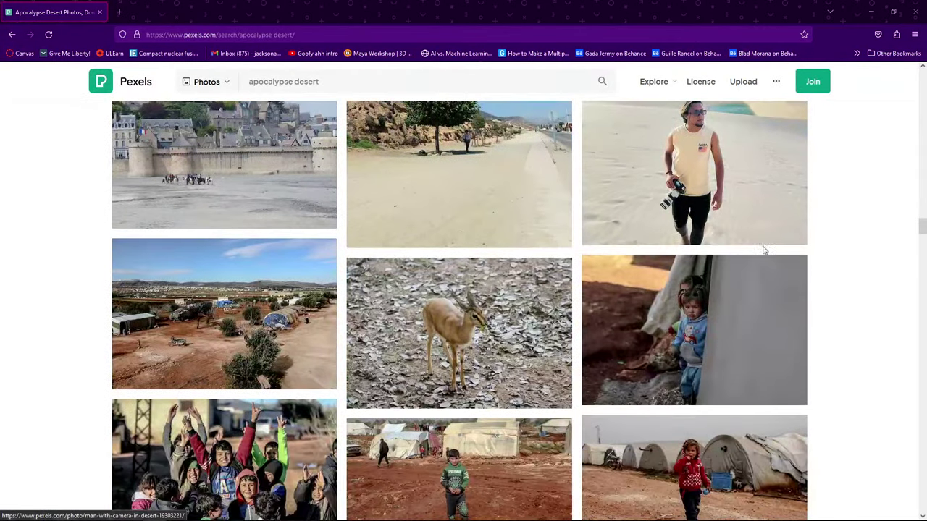
scroll(763, 250, "down", 10)
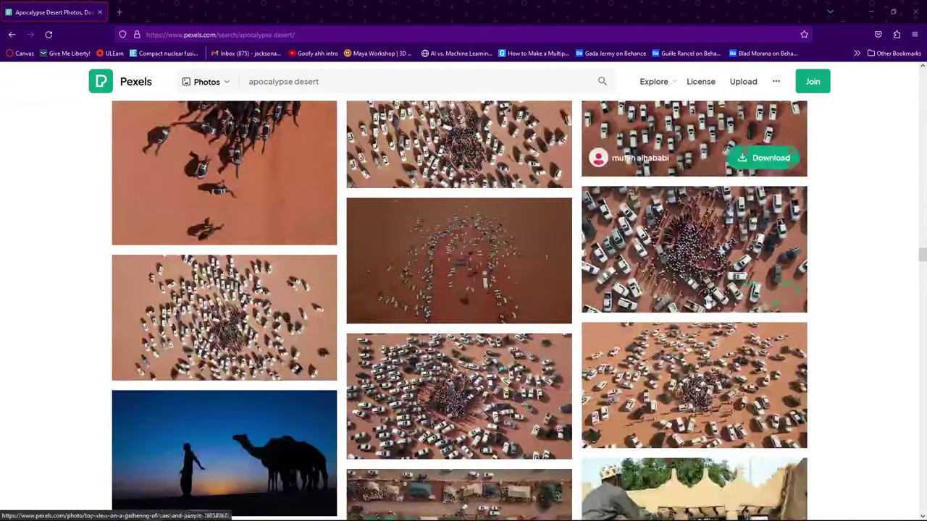
scroll(708, 304, "down", 10)
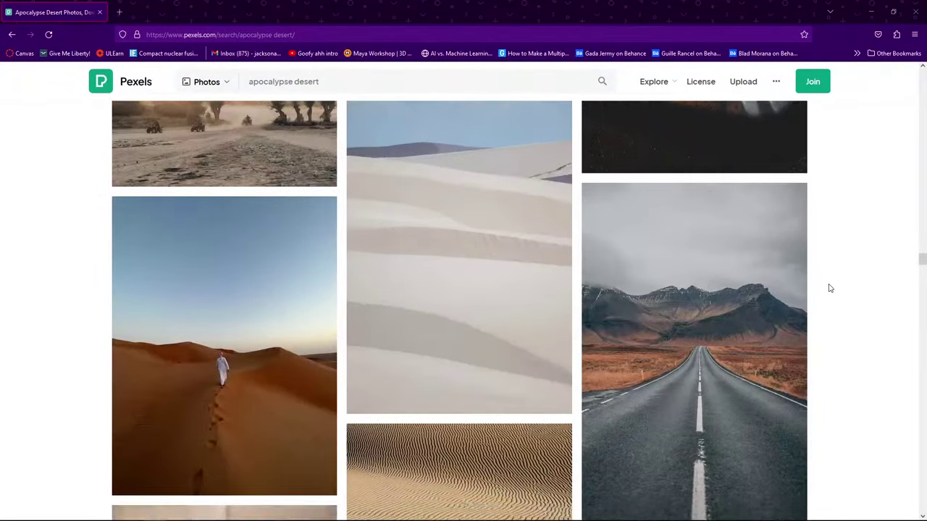
scroll(832, 287, "down", 10)
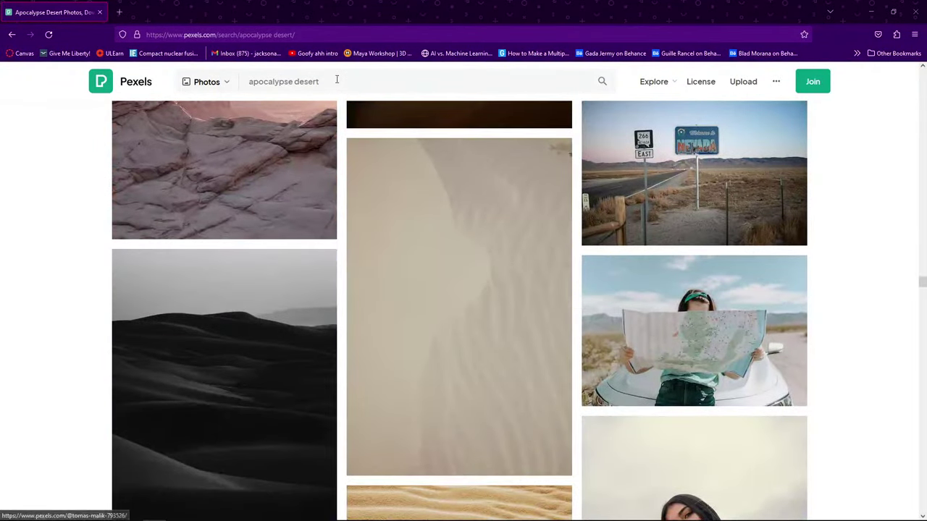
Search Pexels for "battlefield" and look through the photo results for a usable background scene
left_click(337, 81)
type("battlefield")
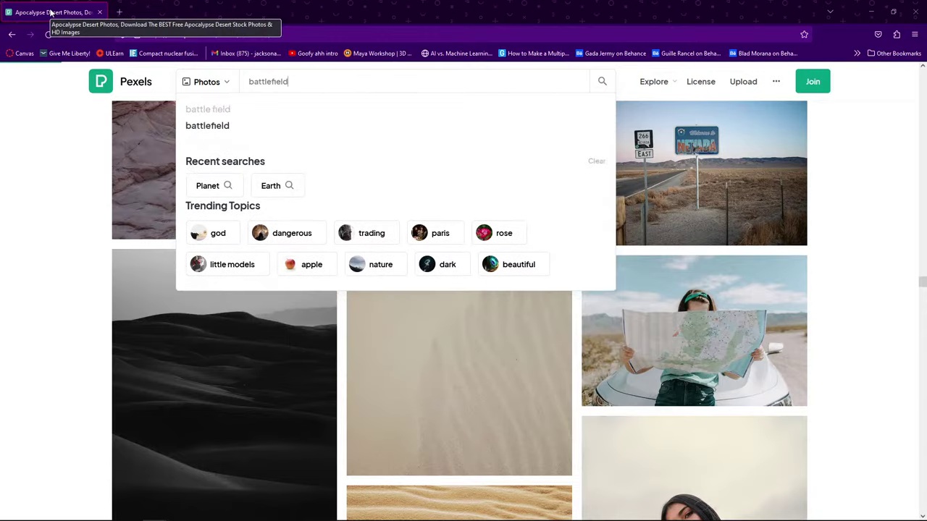
key("Return")
scroll(156, 307, "down", 4)
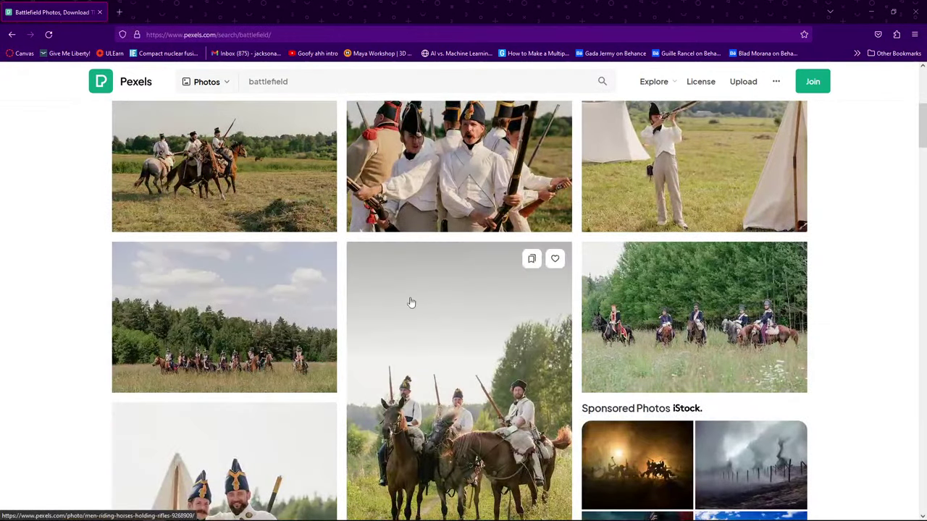
scroll(410, 304, "up", 2)
scroll(492, 296, "down", 6)
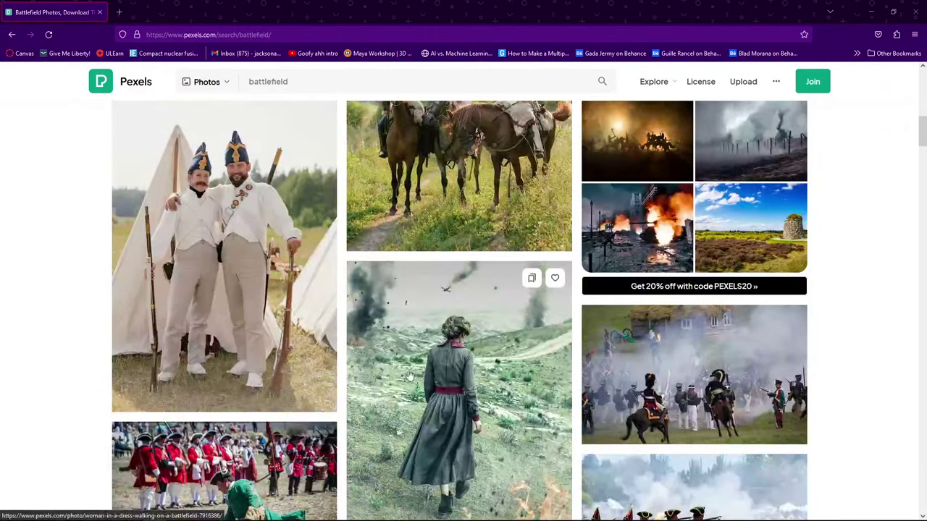
scroll(492, 296, "down", 15)
scroll(587, 306, "down", 15)
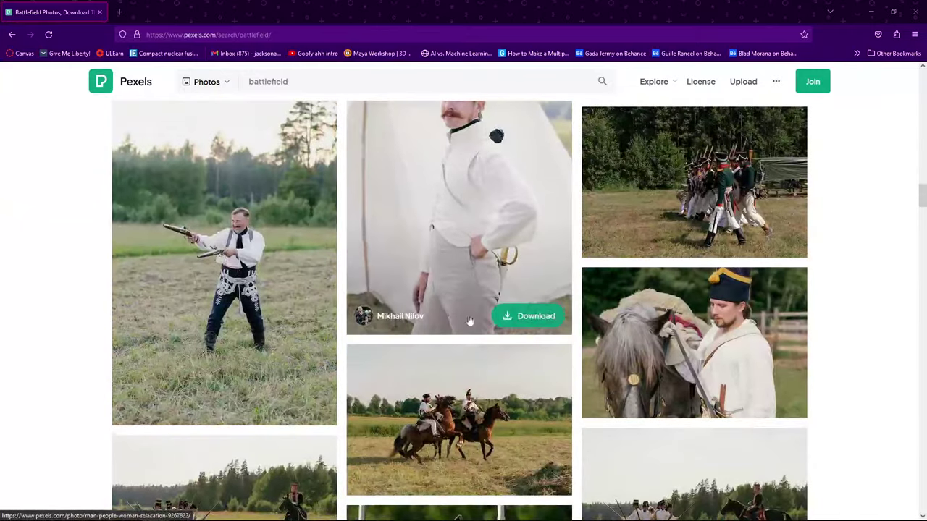
scroll(435, 275, "down", 1)
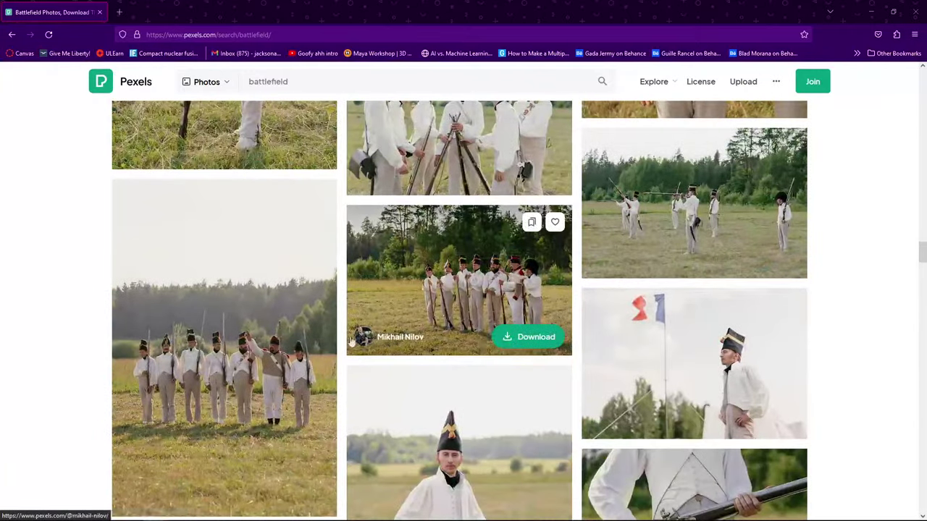
scroll(458, 255, "down", 4)
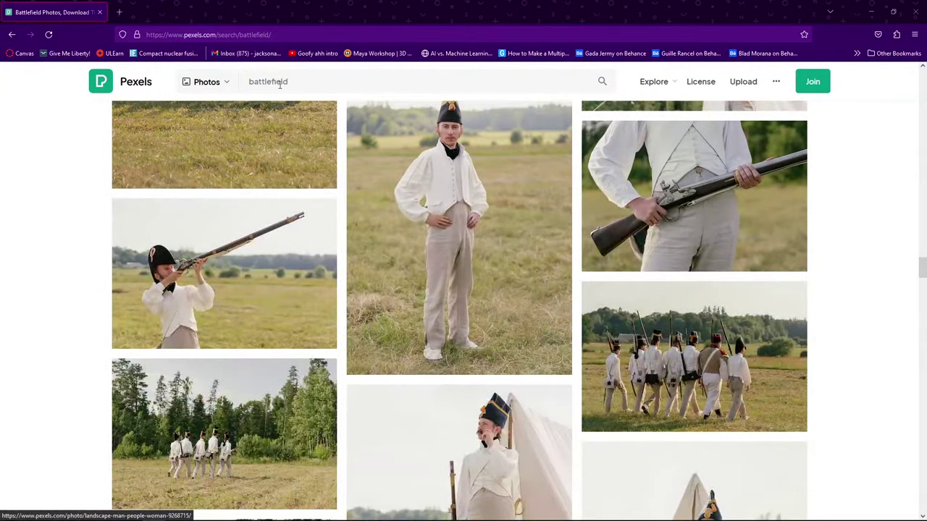
Search Pexels for "desert" and examine the dune and rock landscapes for a suitable background
left_click_drag(290, 82, 23, 69)
type("desert")
key("Return")
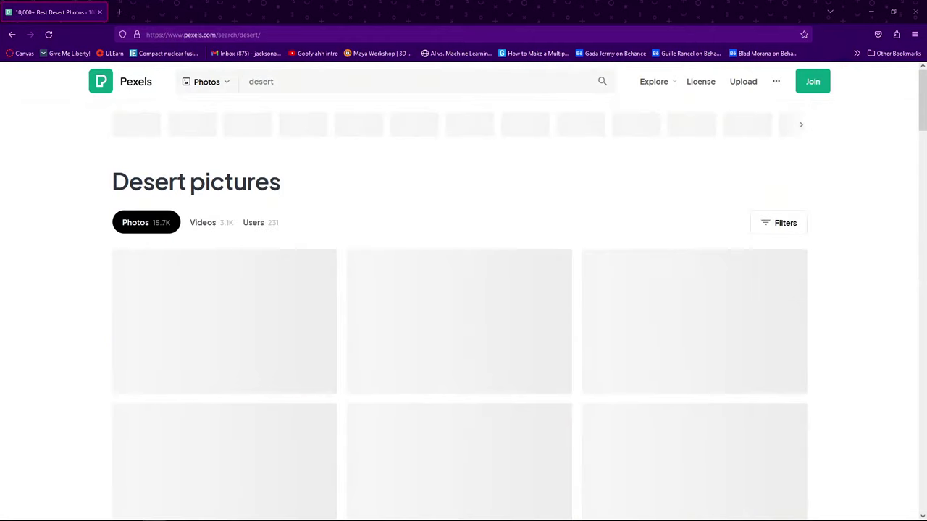
scroll(285, 209, "down", 5)
scroll(324, 200, "down", 5)
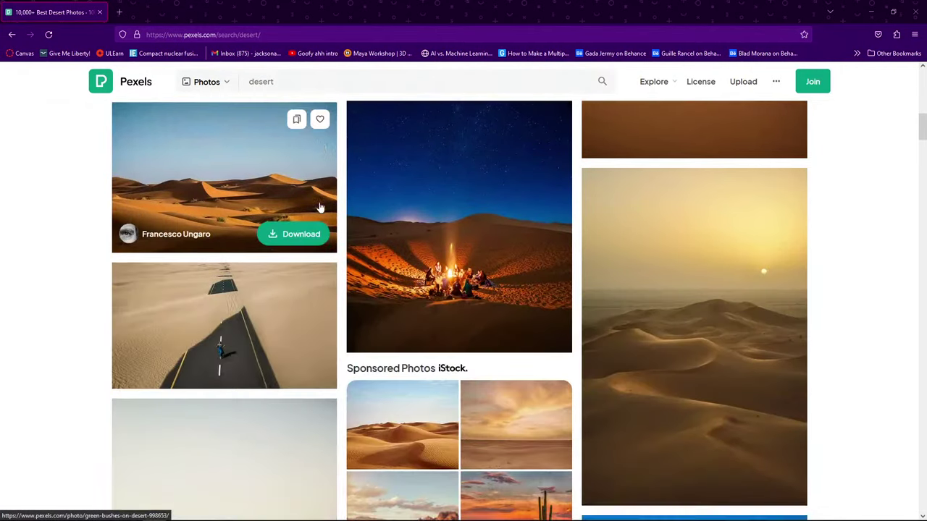
scroll(320, 213, "up", 2)
scroll(277, 248, "down", 4)
scroll(234, 267, "down", 3)
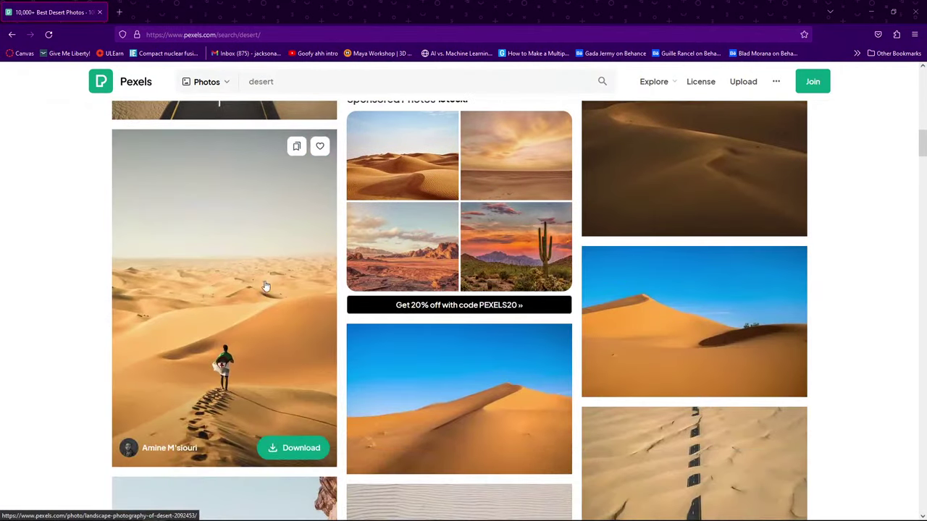
scroll(407, 309, "down", 2)
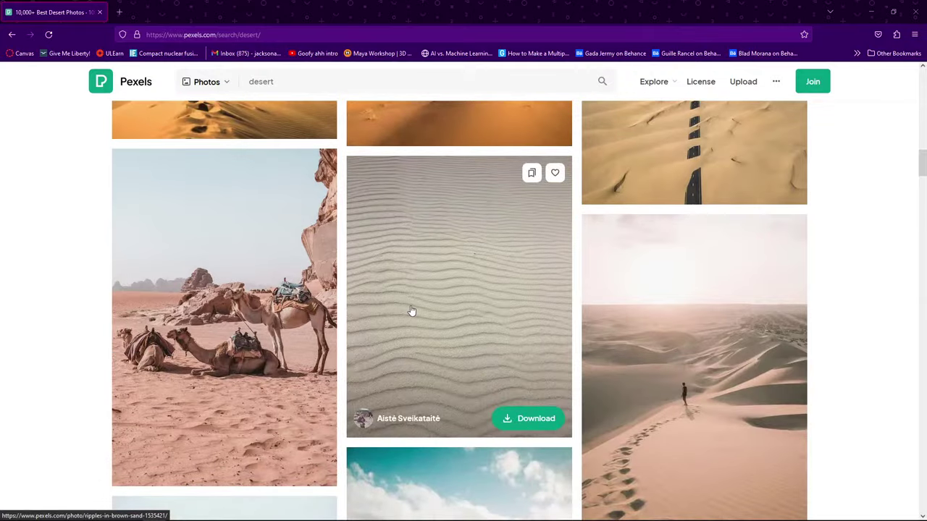
scroll(422, 312, "up", 2)
scroll(424, 314, "down", 4)
scroll(458, 317, "down", 1)
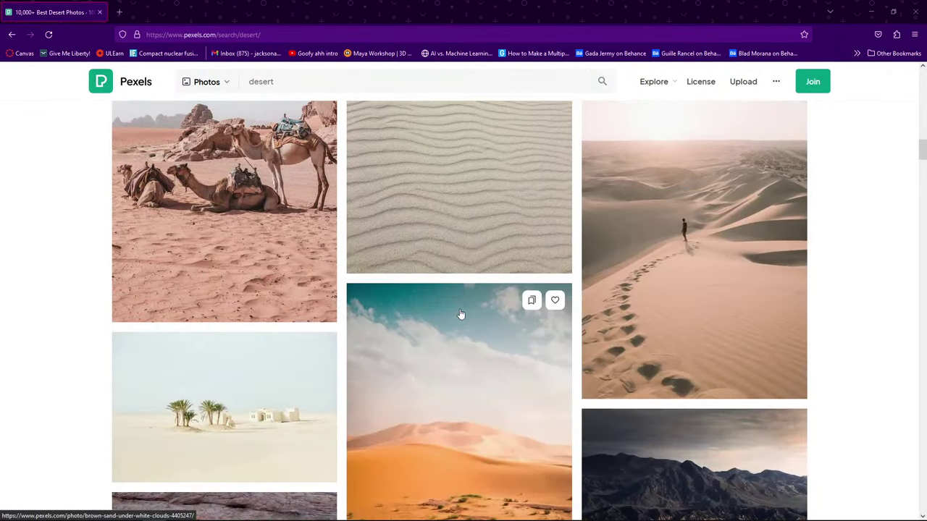
scroll(499, 316, "up", 4)
scroll(598, 216, "down", 6)
scroll(409, 188, "down", 5)
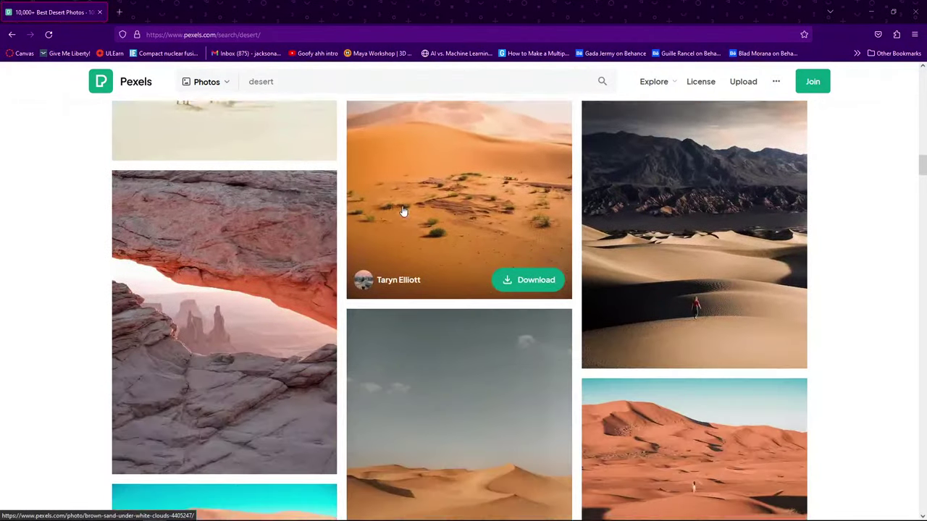
Search Pexels for "red sky" and look over the first sunset photos
left_click(290, 86)
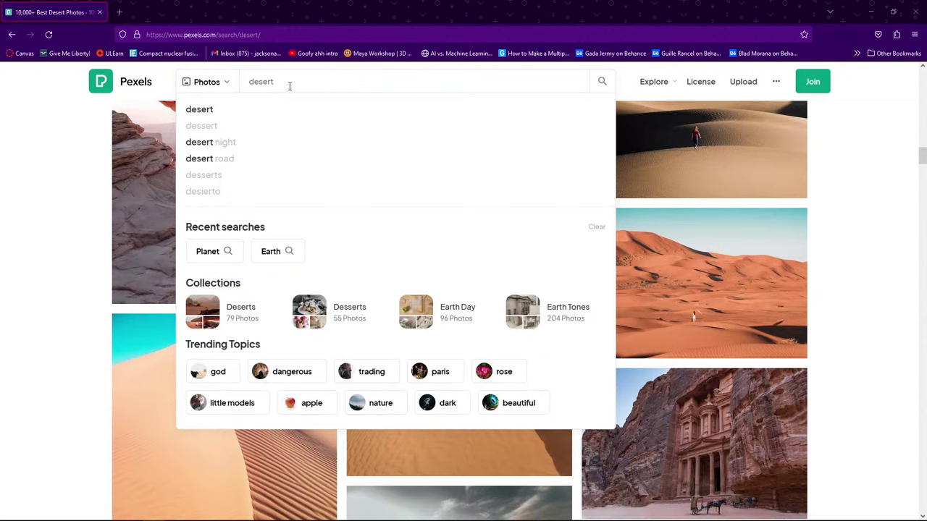
key("ctrl+a")
type("red sky")
key("Return")
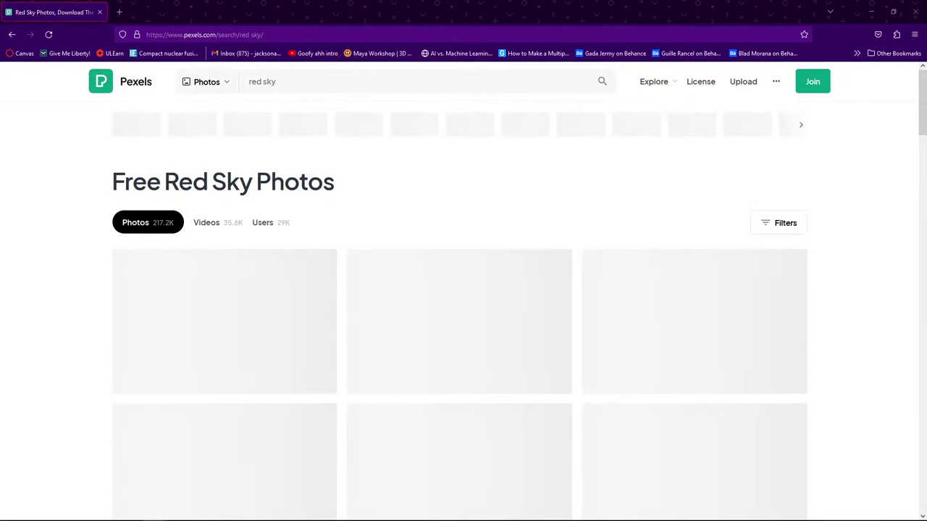
scroll(482, 234, "down", 3)
scroll(300, 306, "up", 2)
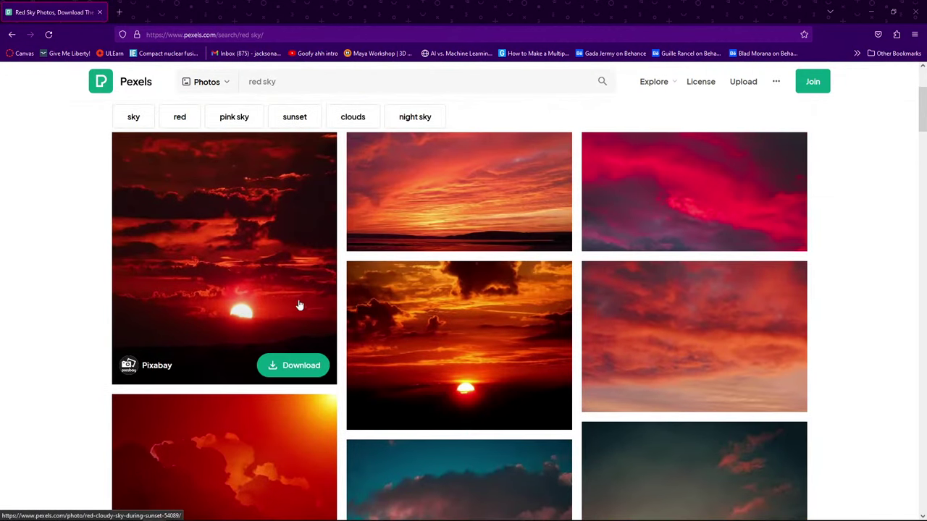
Open the Red Cloudy Sky during Sunset photo by Pixabay and download it
scroll(299, 305, "down", 2)
scroll(451, 352, "up", 2)
left_click(282, 275)
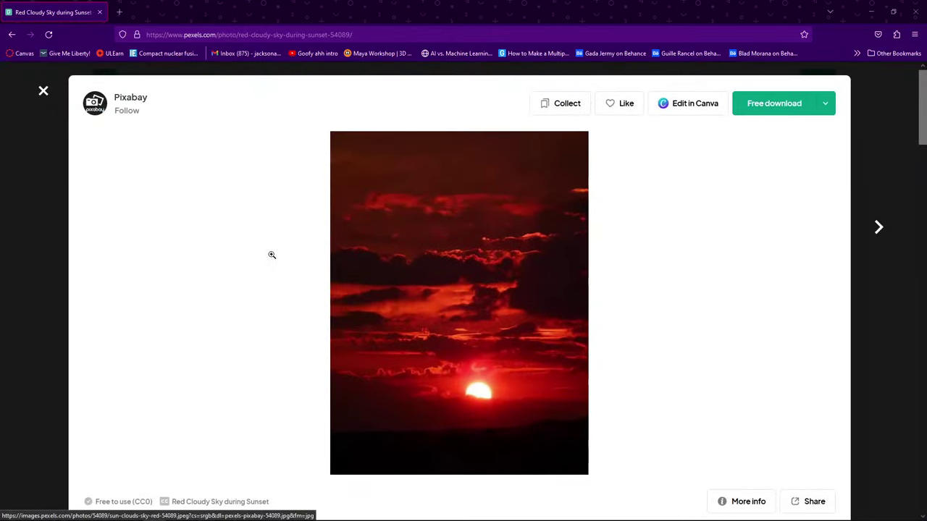
left_click(787, 103)
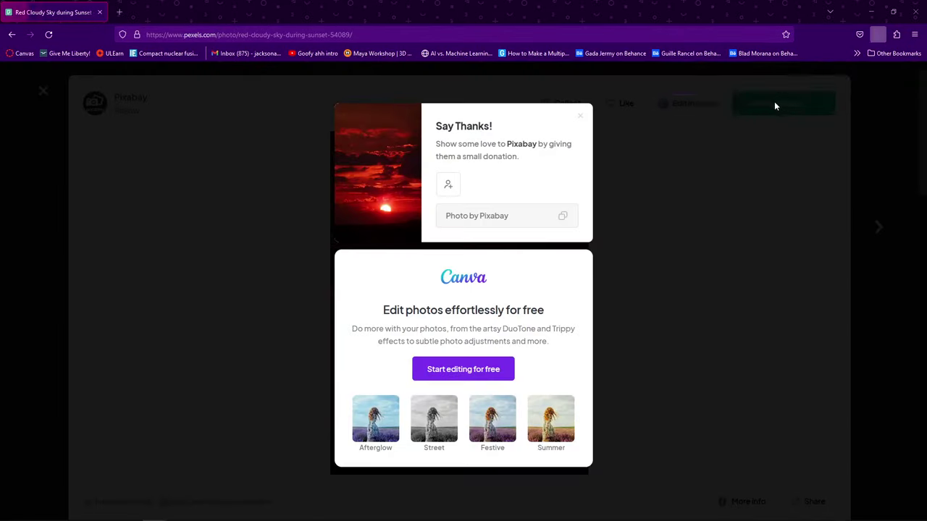
Switch to Photoshop, place the downloaded sunset photo in Death x fortnite.psd and scale it to about 26.6% so it covers the canvas
left_click(871, 12)
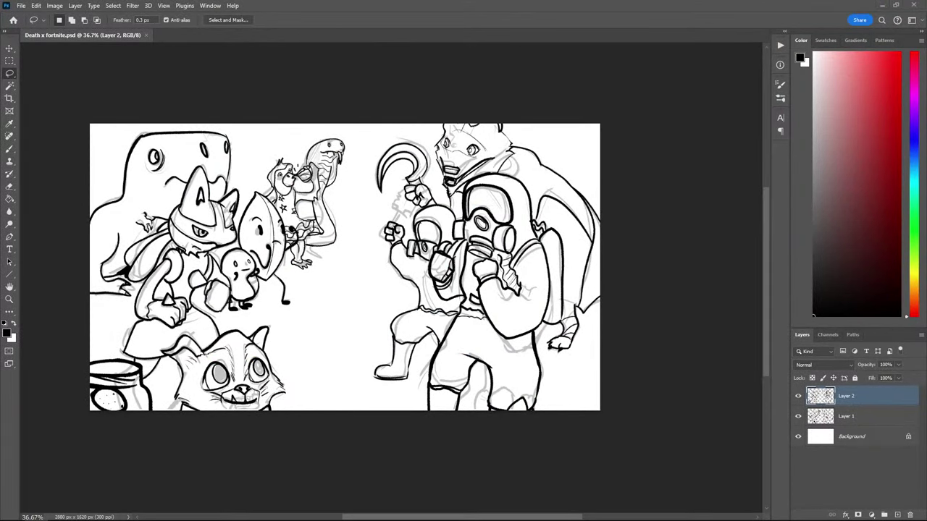
left_click_drag(265, 2, 265, 205)
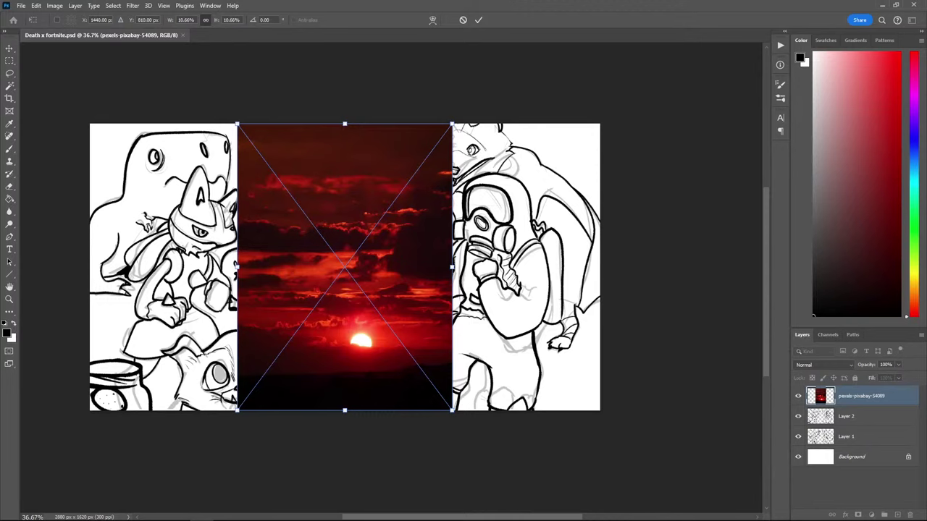
mouse_move(455, 121)
left_mouse_down()
mouse_move(600, 41)
mouse_move(695, 36)
mouse_move(589, 141)
mouse_move(501, 326)
mouse_move(527, 110)
mouse_move(454, 200)
mouse_move(445, 110)
left_mouse_up()
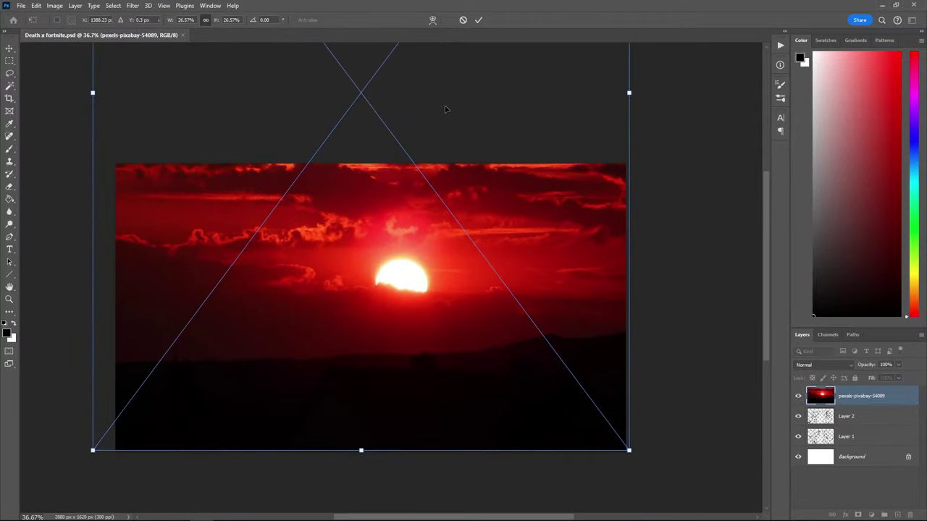
key("Return")
key("l")
scroll(621, 358, "down", 1)
scroll(580, 331, "up", 1)
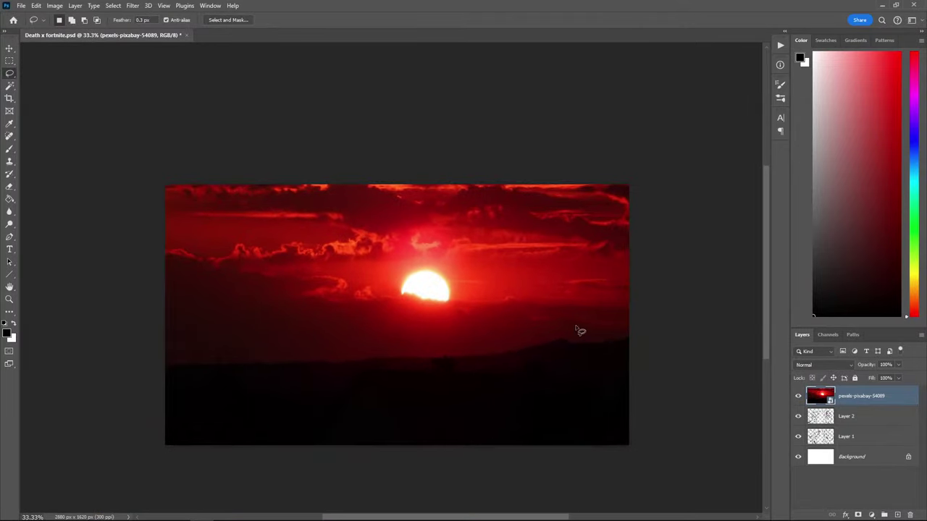
scroll(591, 323, "down", 1)
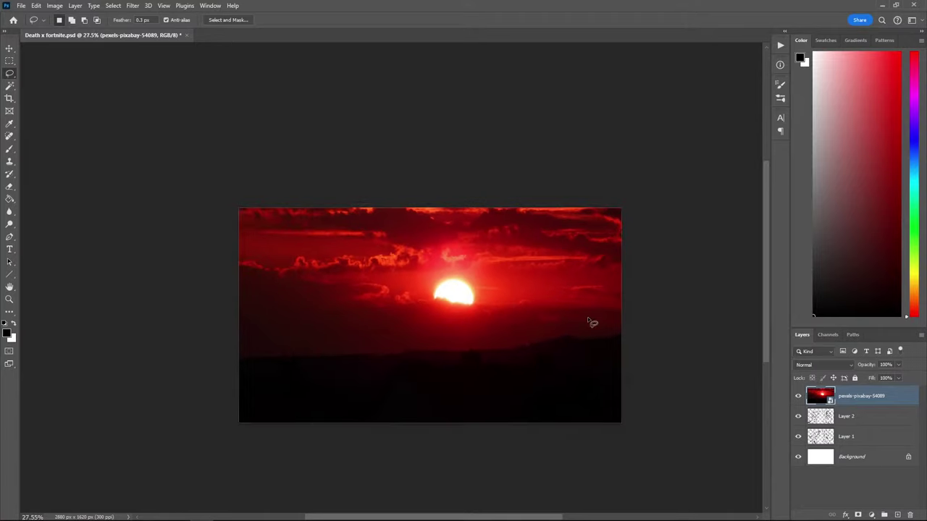
scroll(585, 339, "up", 1)
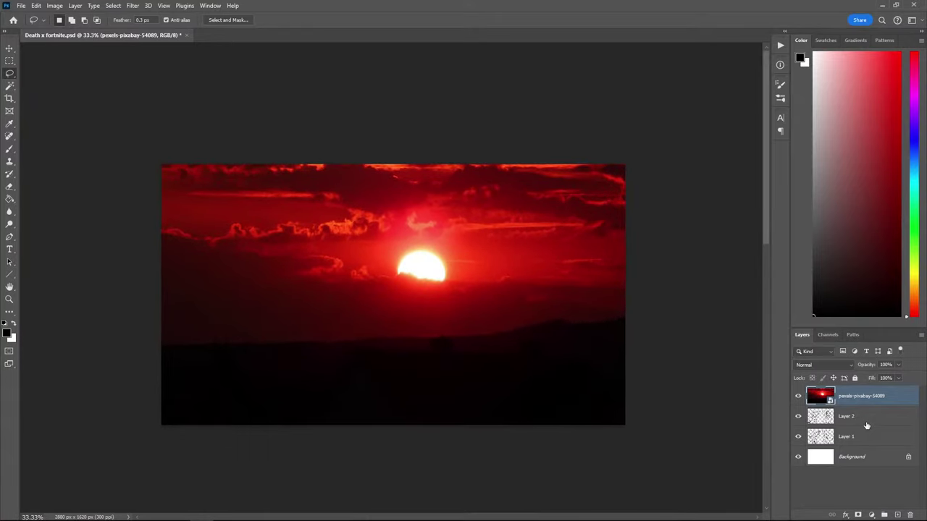
Rasterize the placed pexels-pixabay-54089 sunset layer
left_click_drag(867, 425, 845, 387)
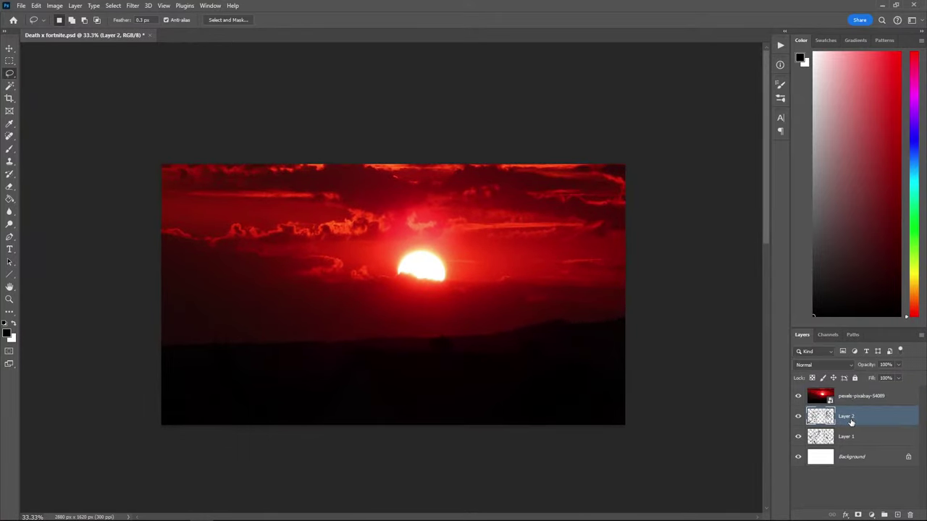
left_click(850, 398)
right_click(851, 398)
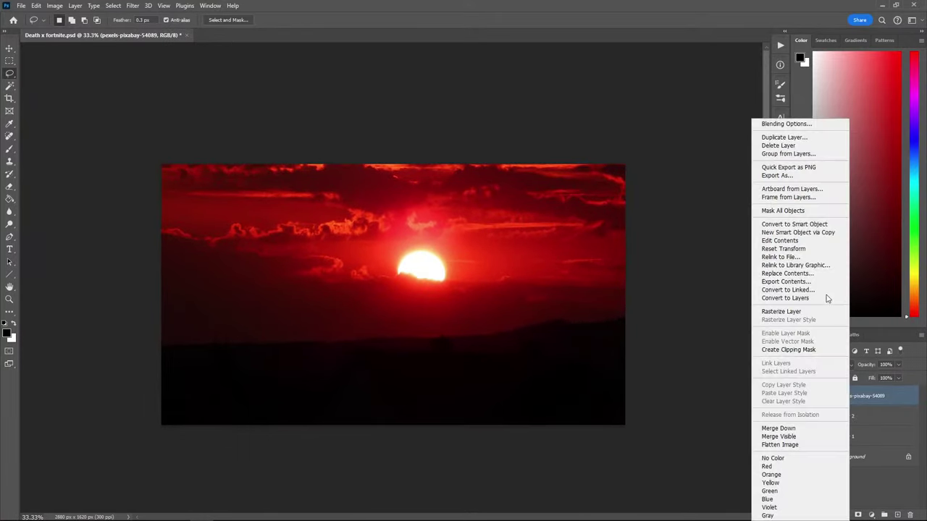
left_click(783, 313)
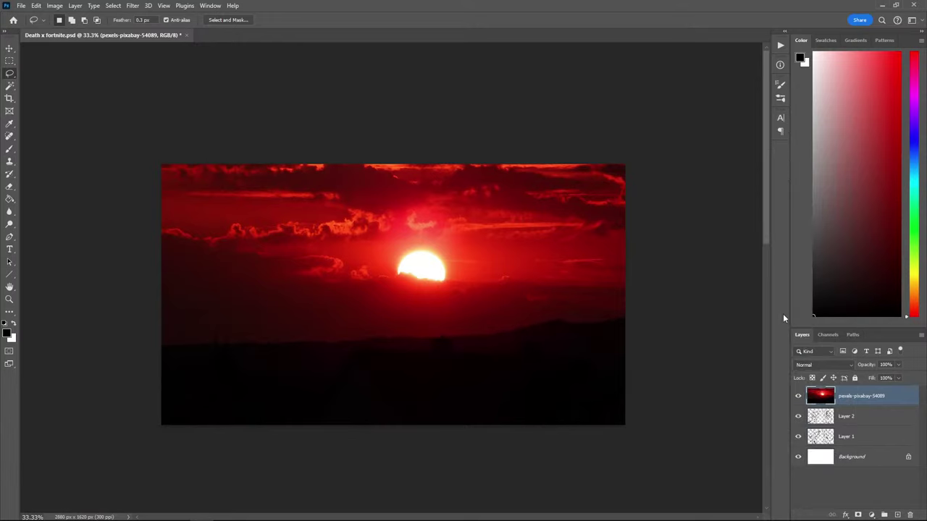
Move Layer 2 above the sunset photo layer and delete the sketch on Layer 1
left_click(856, 418)
left_click_drag(857, 424, 859, 394)
left_click(855, 437)
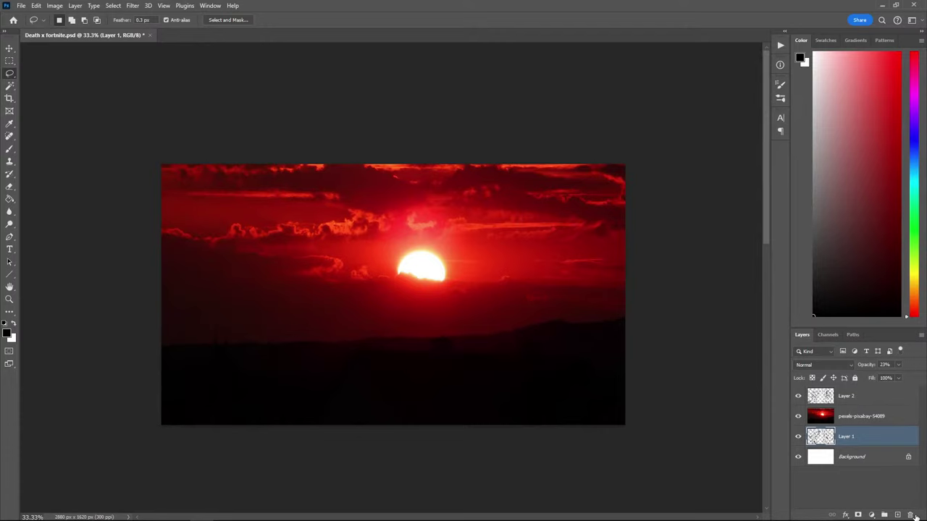
left_click(913, 516)
left_click(855, 397)
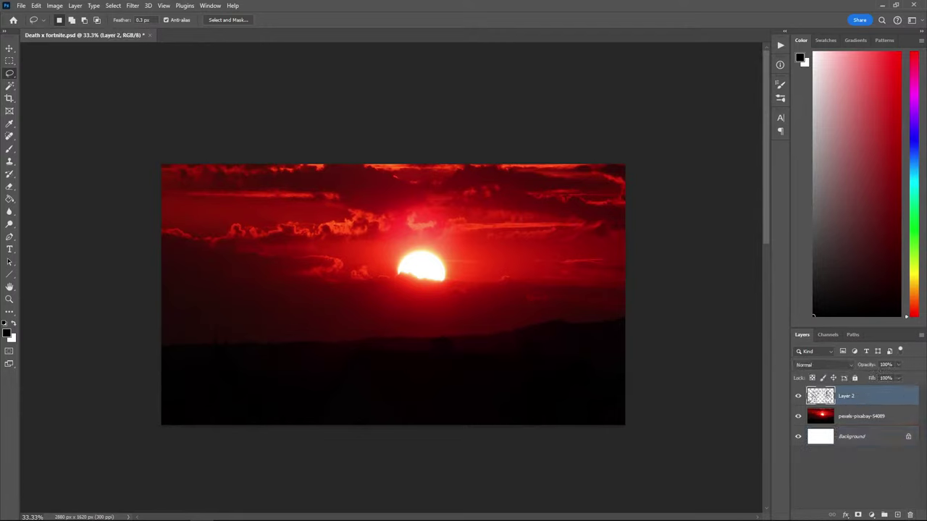
Select the sunset photo layer, check the artwork with it hidden and shown again, and save the document
left_click(862, 422)
left_click(798, 417)
left_click(799, 418)
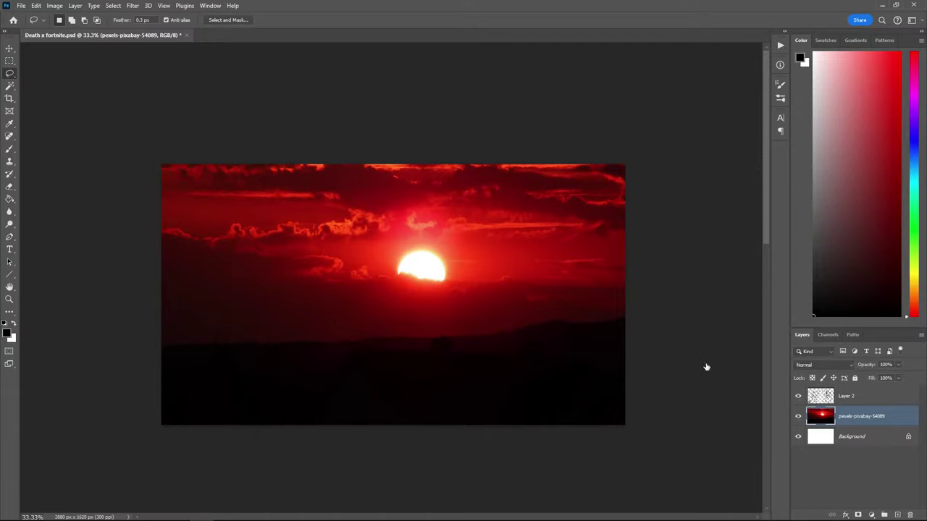
key("ctrl+s")
left_click(211, 6)
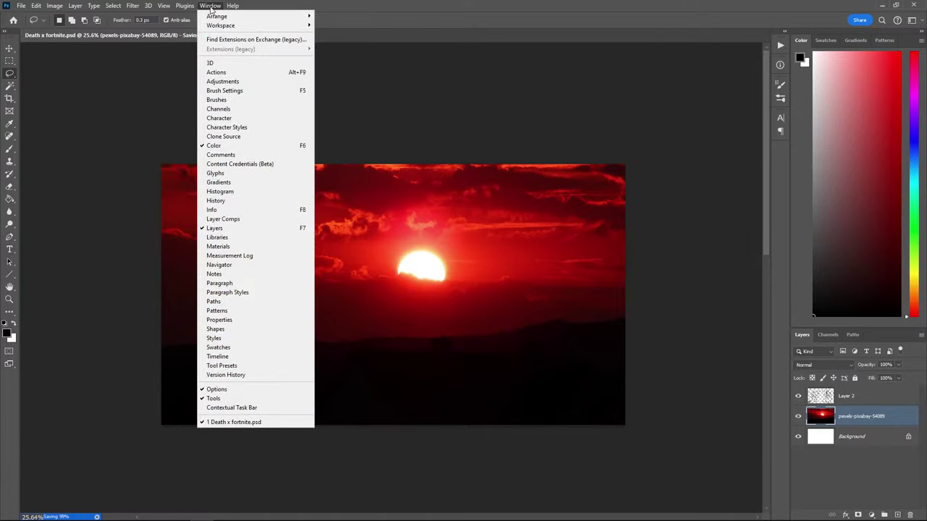
mouse_move(220, 18)
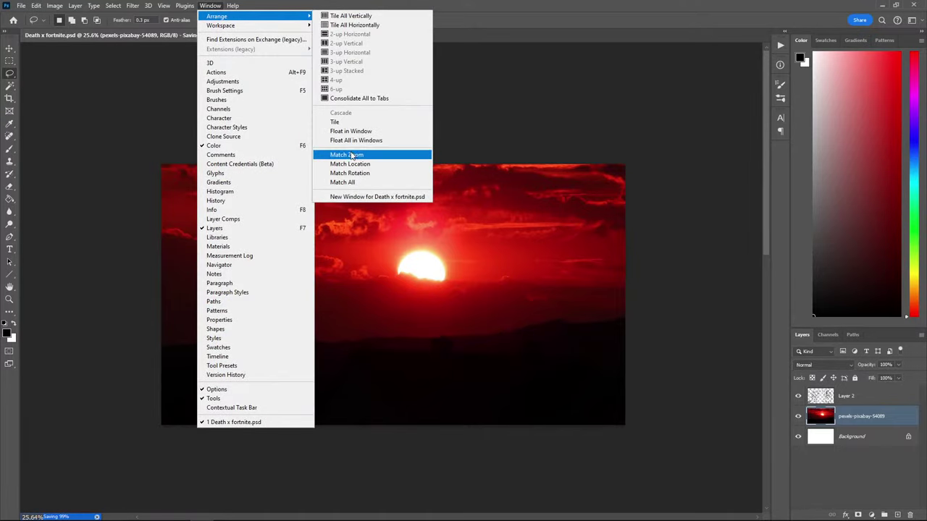
left_click(182, 35)
scroll(568, 317, "down", 2)
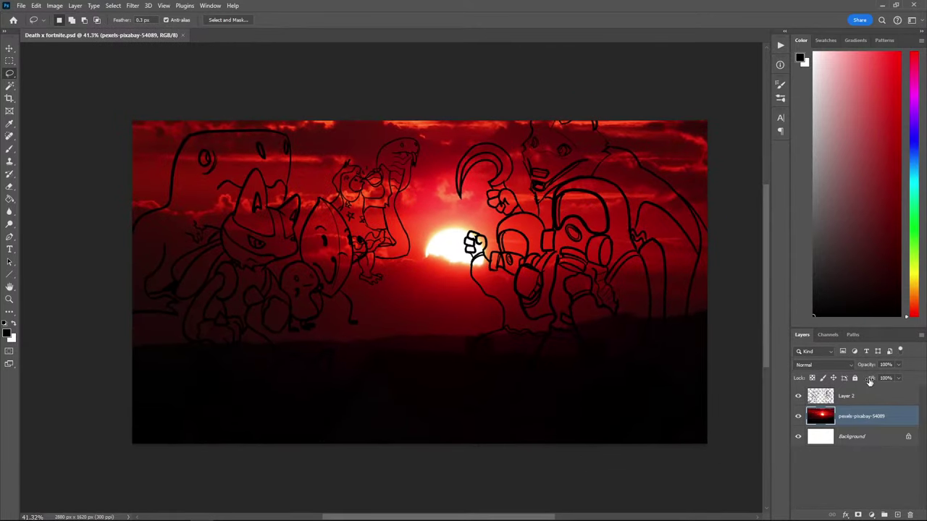
Move the sunset photo layer upward so the sun sits near the canvas's upper edge
left_click(865, 398)
key("v")
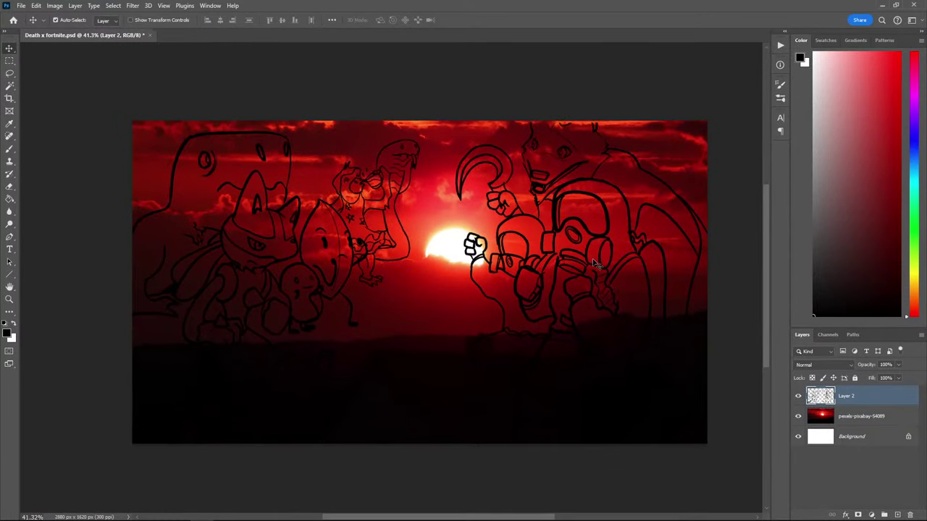
left_click(849, 420)
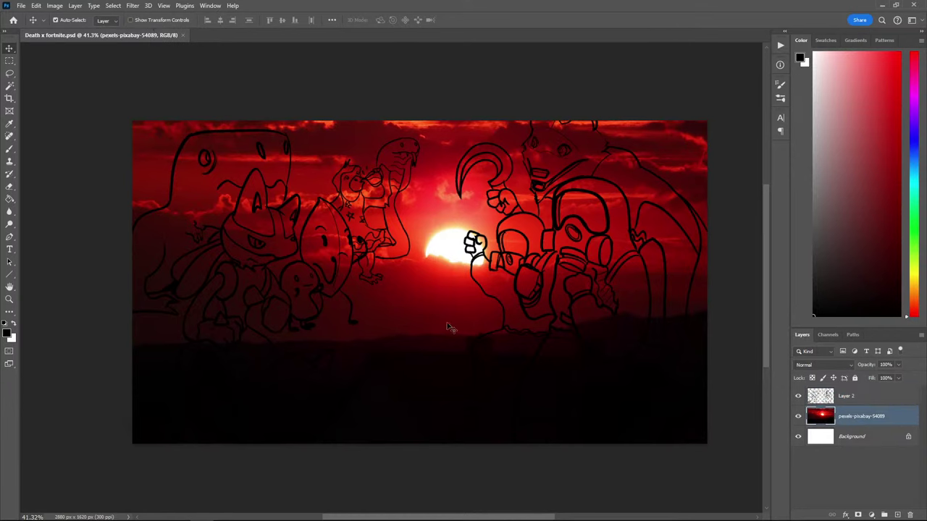
left_click_drag(398, 353, 409, 228)
left_click_drag(443, 307, 444, 316)
Add a new layer directly above the Background and sample the near-black colour from the photo's dark ground
left_click(882, 443)
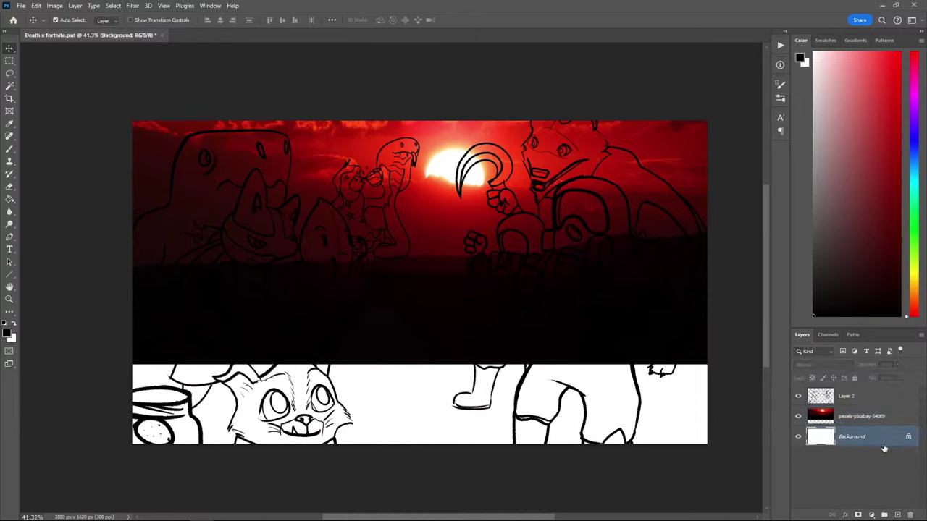
left_click(896, 514)
key("b")
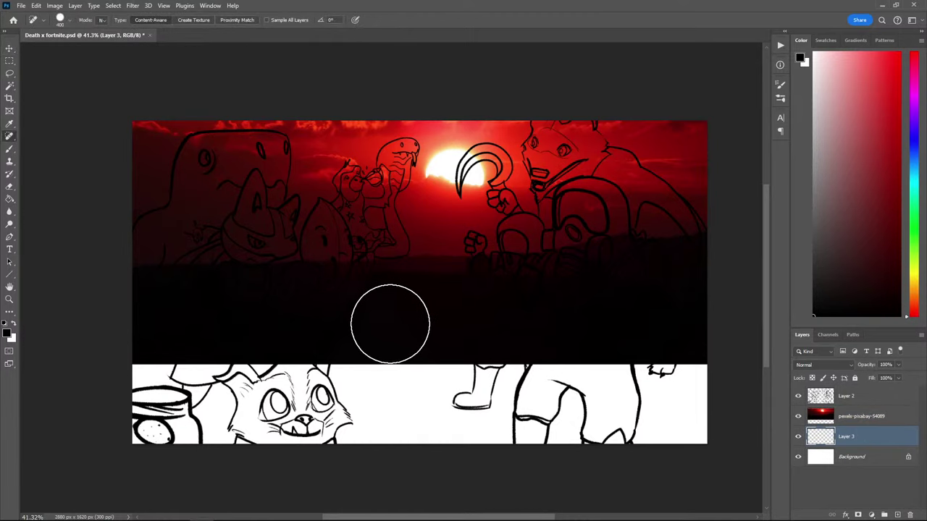
key("i")
key("b")
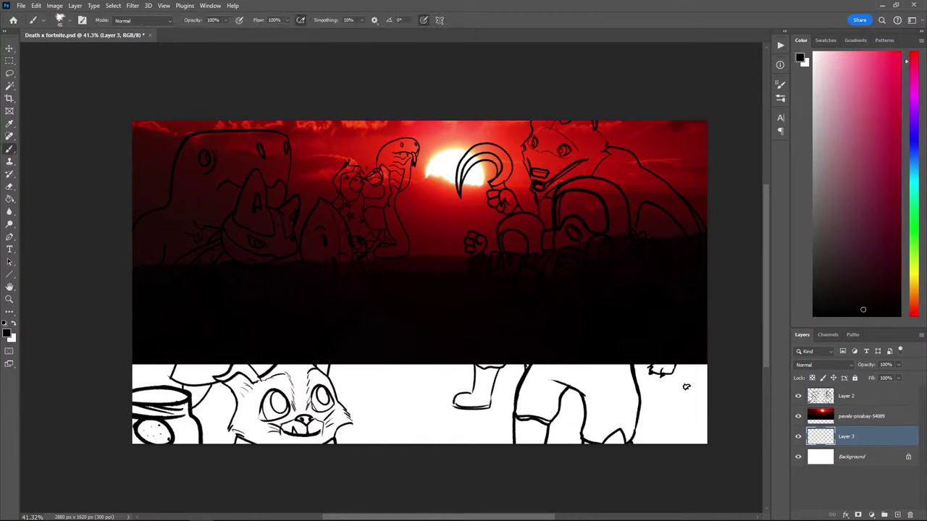
Enlarge the brush to 500 px and paint the uncovered white strip below the photo near-black
key("bracketright")
key("bracketright")
key("bracketright")
key("bracketright")
key("bracketright")
key("bracketright")
key("bracketright")
key("bracketright")
key("bracketright")
key("bracketright")
key("bracketright")
key("bracketright")
key("bracketright")
key("bracketright")
key("bracketright")
key("bracketright")
key("bracketright")
mouse_move(687, 378)
left_mouse_down()
mouse_move(664, 357)
mouse_move(555, 329)
mouse_move(386, 311)
mouse_move(370, 406)
mouse_move(217, 410)
mouse_move(181, 435)
left_mouse_up()
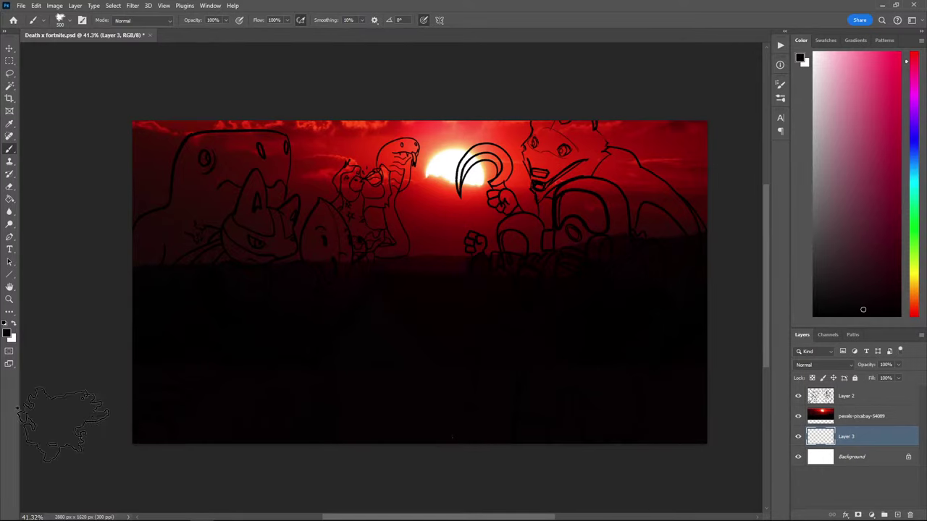
Save the document and merge the pexels-pixabay-54089 layer down into the painted Layer 3
scroll(412, 416, "down", 1)
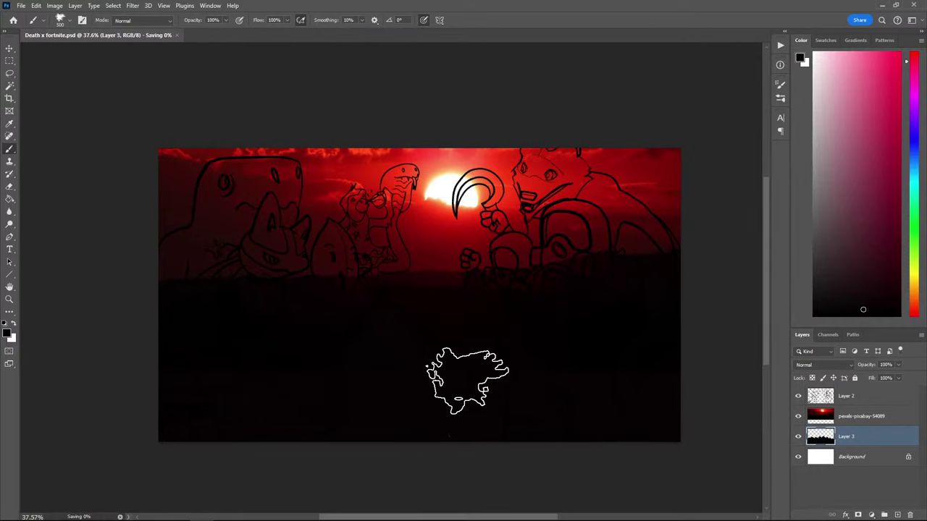
scroll(476, 377, "up", 1)
scroll(476, 376, "down", 1)
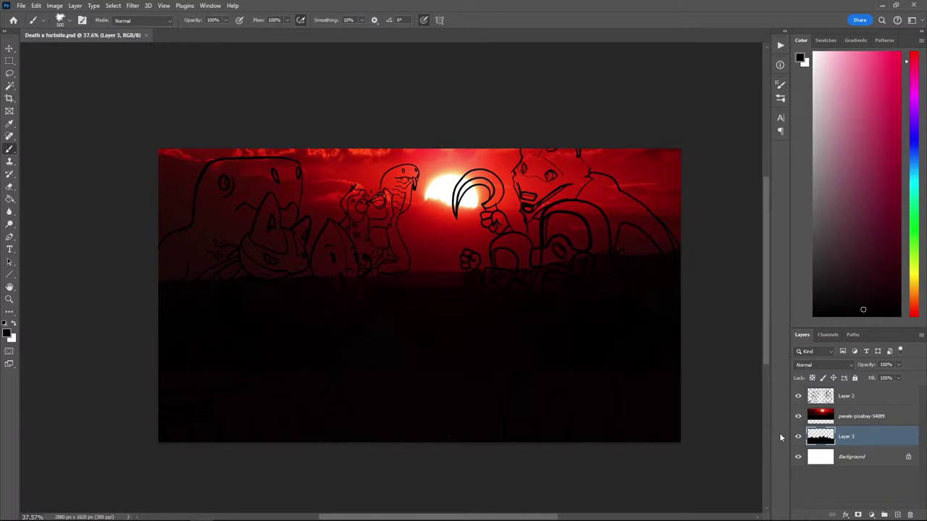
right_click(848, 413)
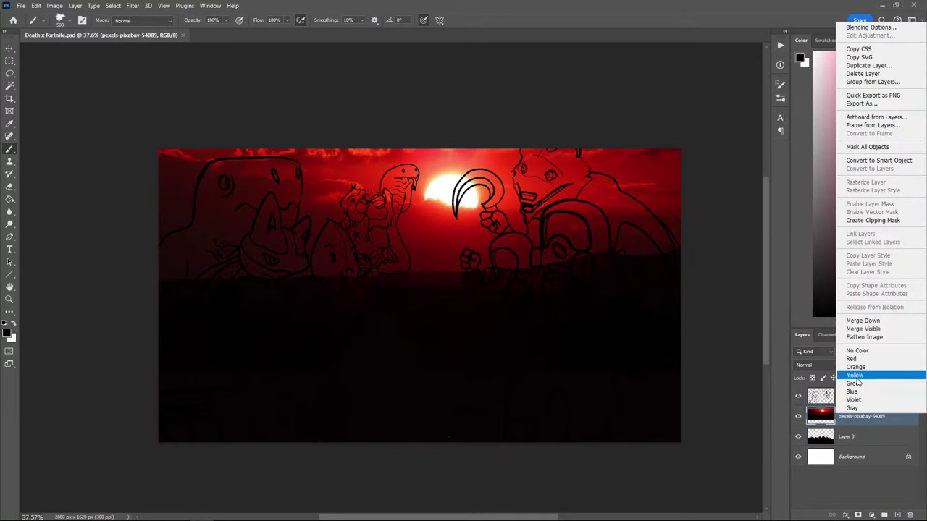
left_click(860, 323)
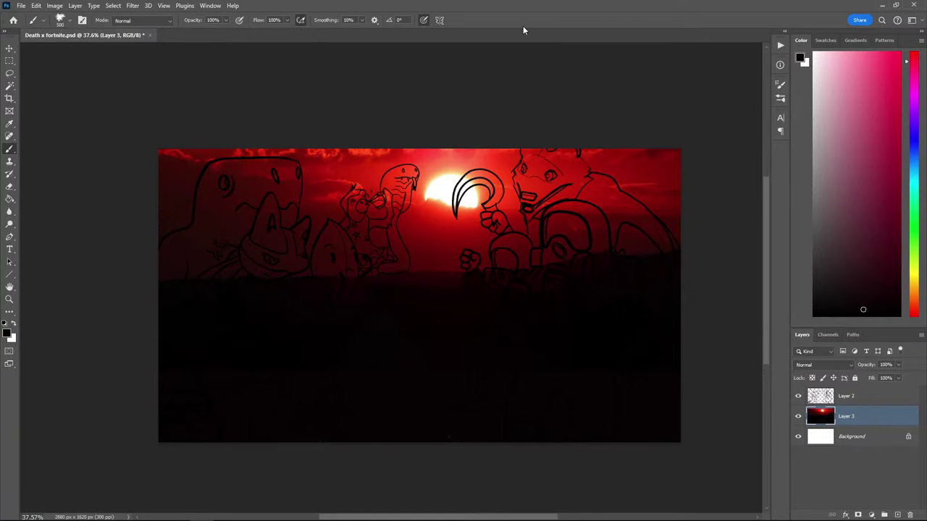
Brighten the merged sunset layer with a Levels adjustment, setting the midtone input to 2.02
left_click(133, 5)
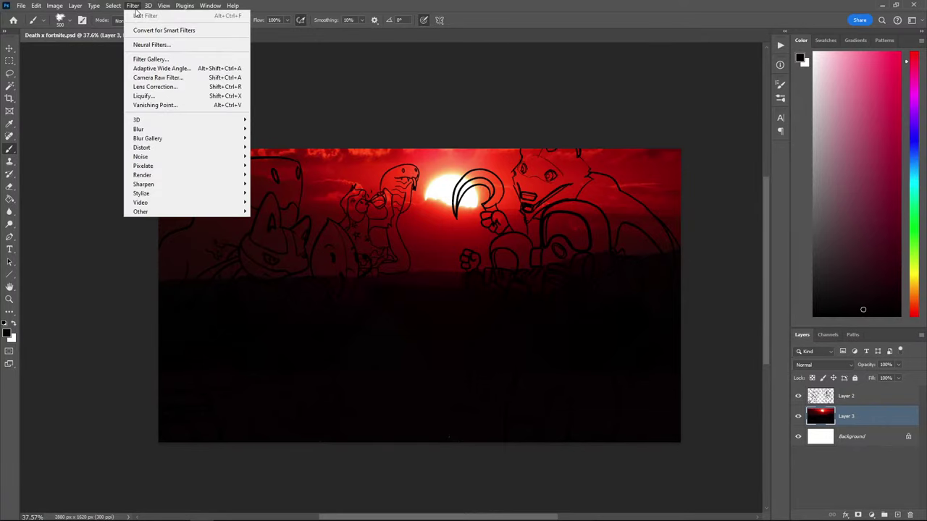
mouse_move(158, 134)
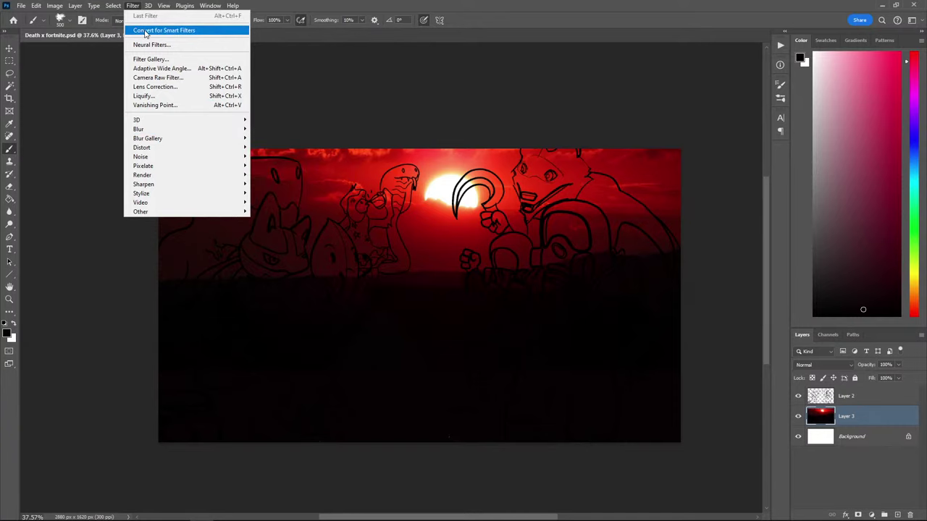
mouse_move(54, 5)
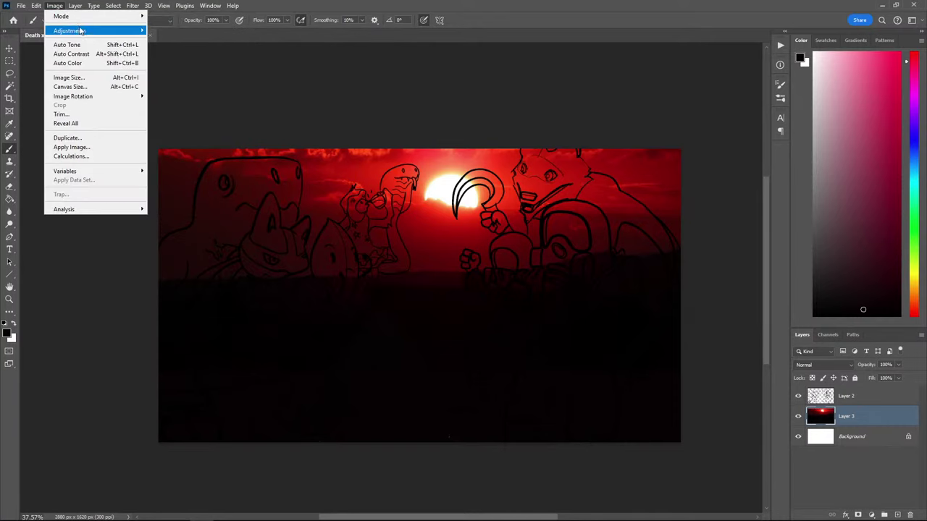
mouse_move(83, 30)
left_click(163, 40)
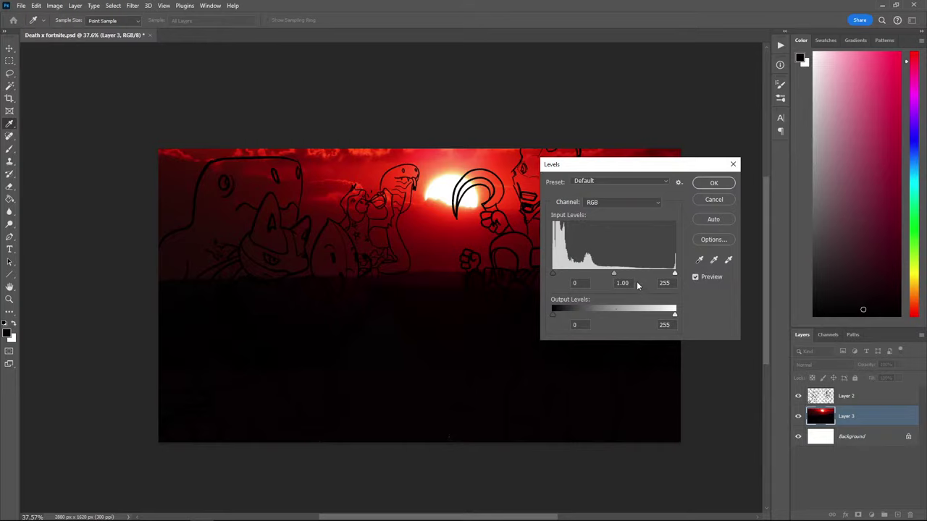
left_click_drag(613, 274, 582, 281)
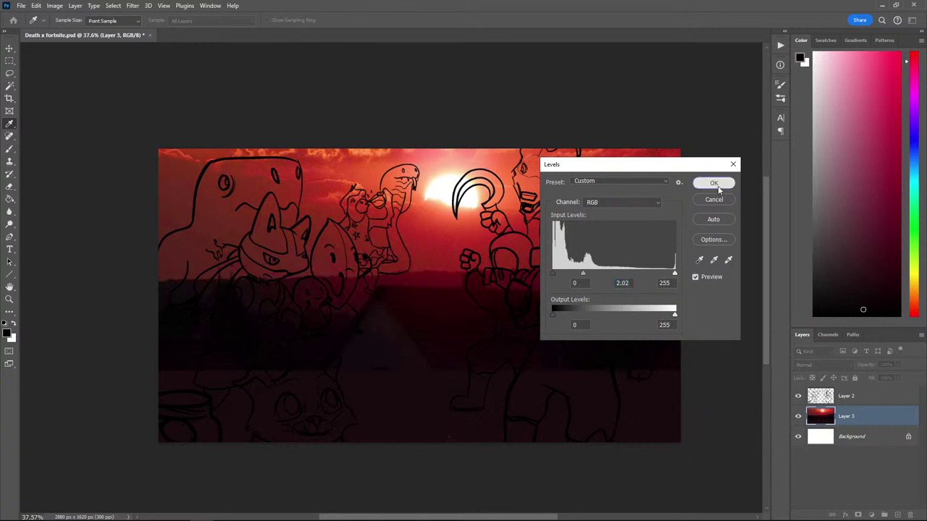
left_click(714, 182)
key("b")
Hide the sunset on Layer 3 and add a new layer above it
left_click(867, 404)
left_click(845, 415)
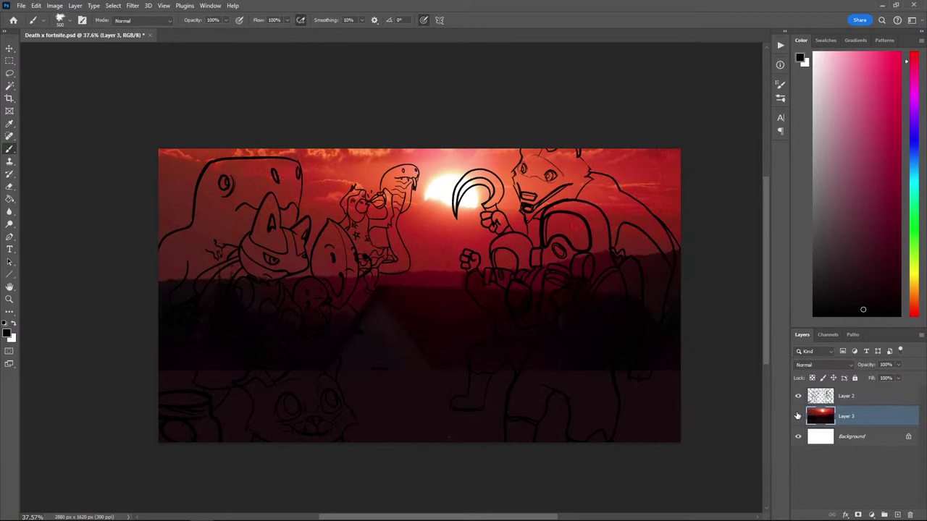
left_click(798, 417)
left_click(898, 514)
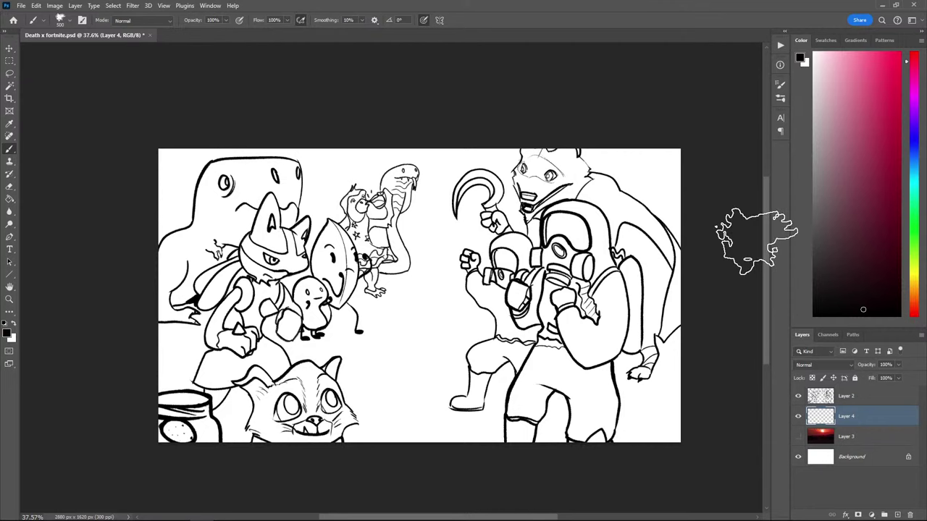
key("l")
key("ctrl+plus")
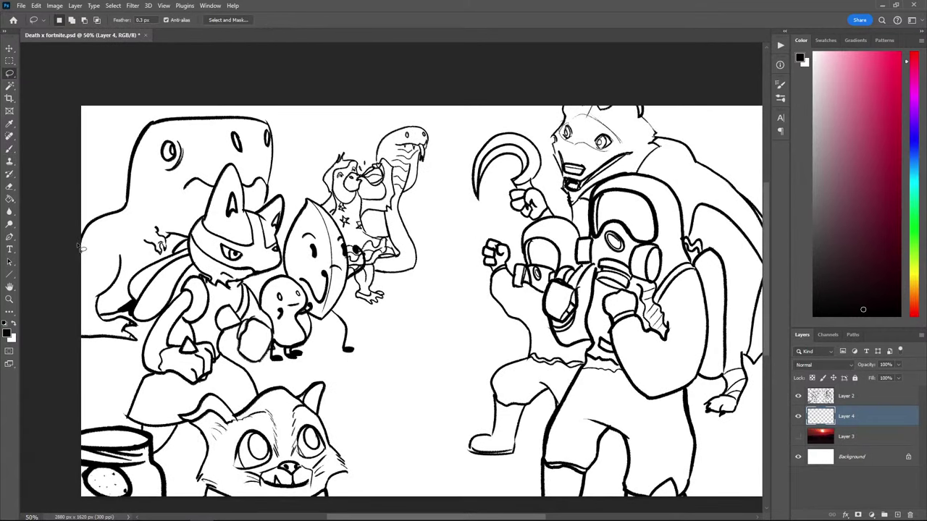
left_click(81, 244, "alt")
left_click(91, 224, "alt")
left_click(121, 212, "alt")
left_click(154, 120, "alt")
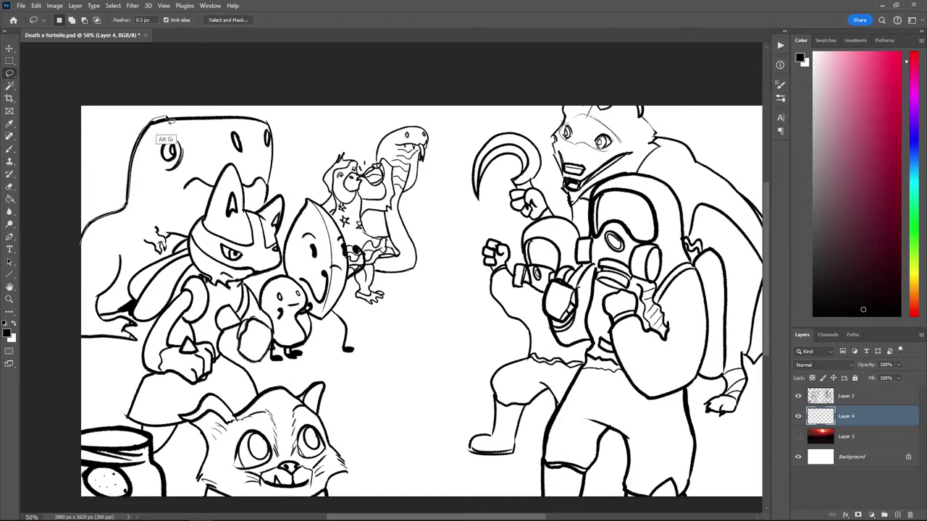
left_click(221, 114, "alt")
key("alt+BackSpace")
key("ctrl+d")
key("Return")
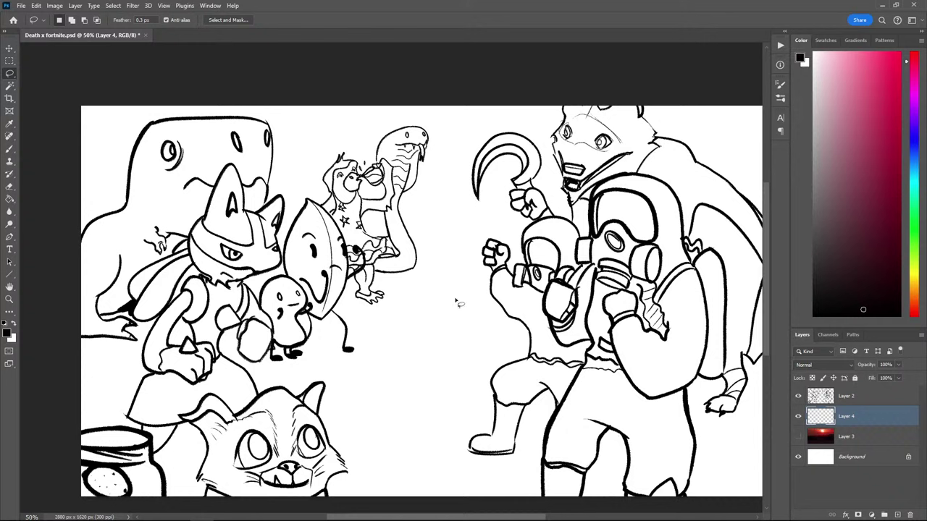
Run the Auto fill action on Layer 2 to split it into lineart and fill layers, and check the lineart's visibility
left_click(840, 397)
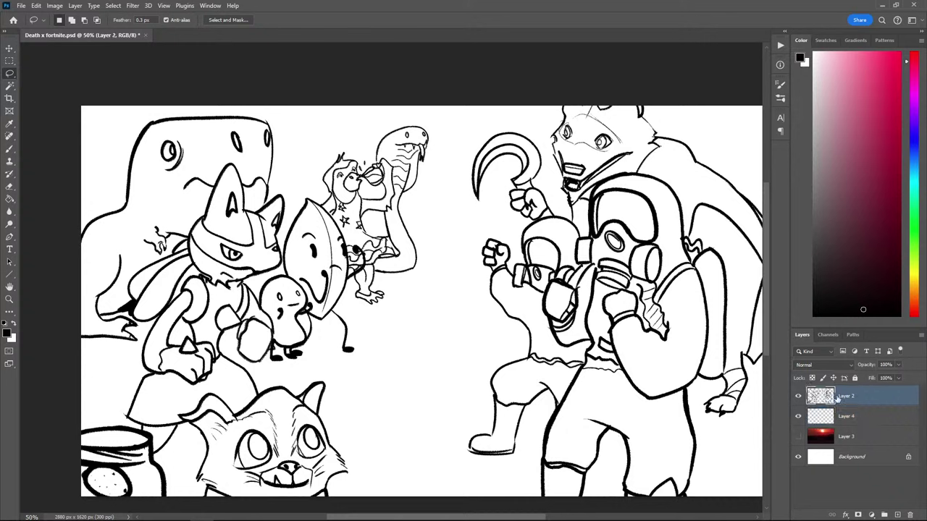
left_click(210, 6)
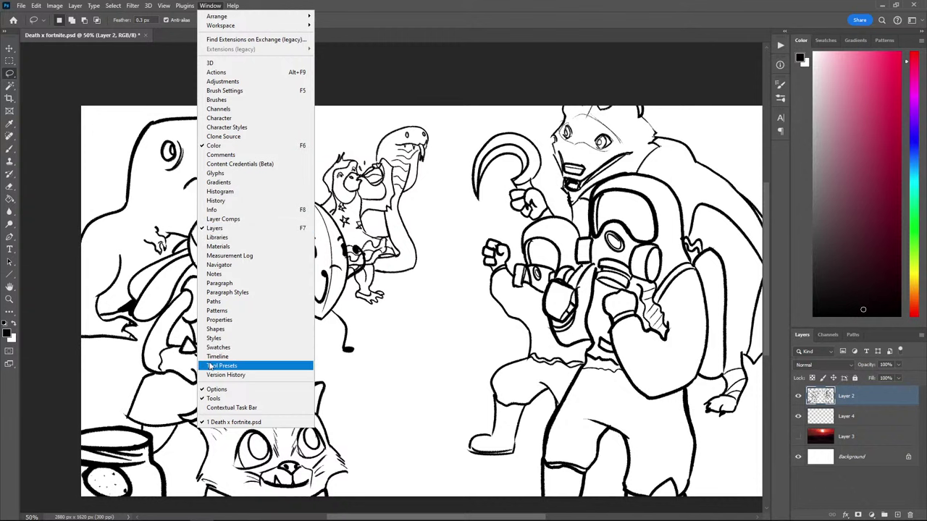
left_click(243, 72)
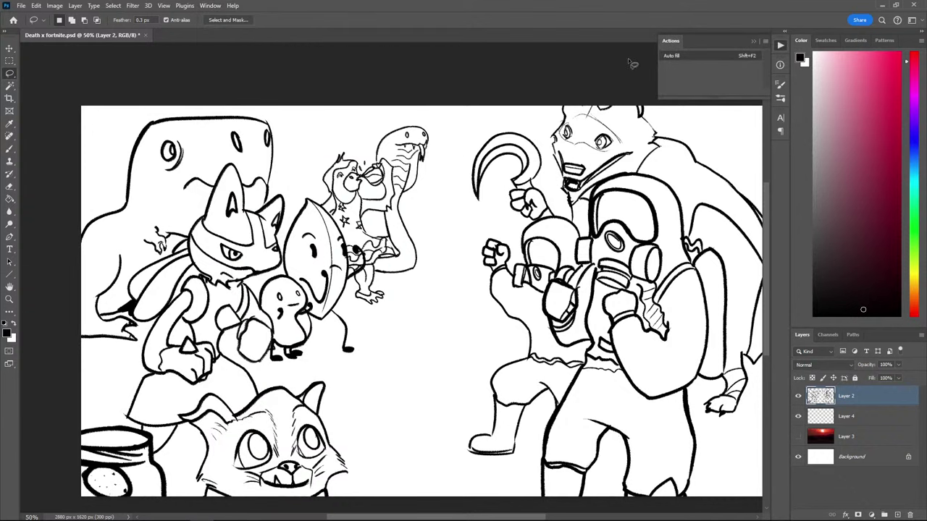
left_click(674, 56)
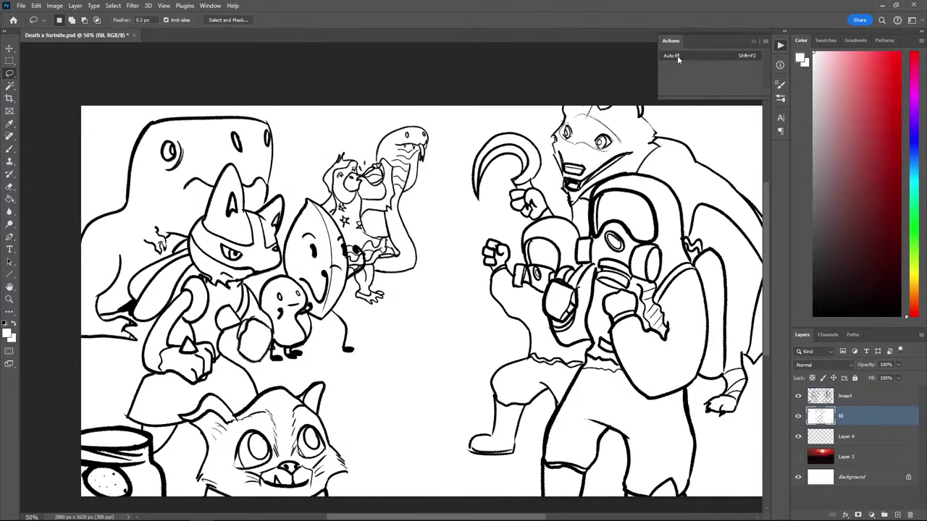
left_click(798, 396)
left_click(798, 396)
Delete the empty Layer 4 and lock the transparent pixels of the fill layer
left_click(863, 437)
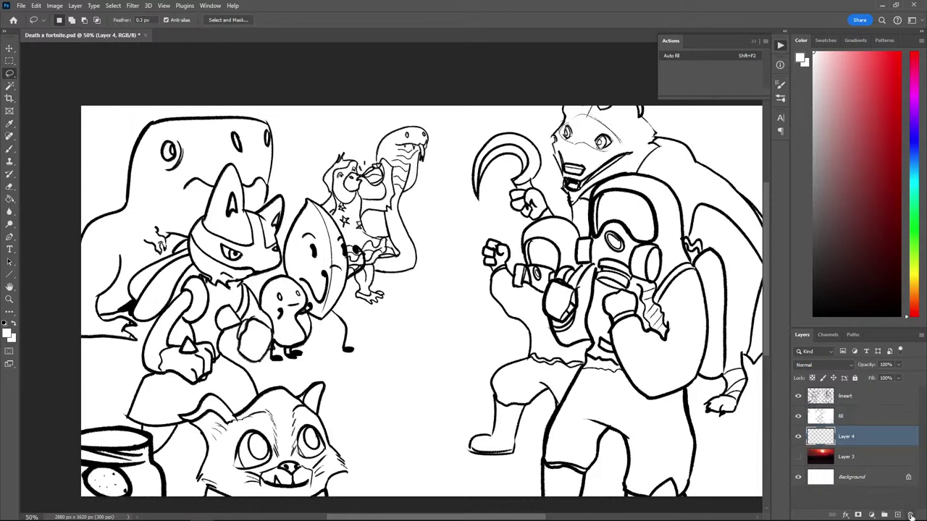
key("Delete")
left_click(863, 423)
right_click(862, 423)
left_click(838, 422)
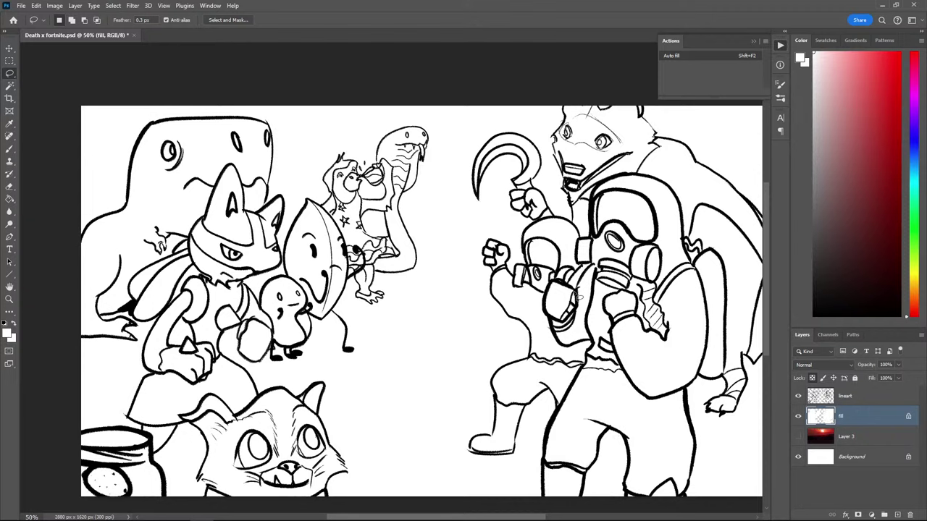
Set the foreground to a muted green and choose the loish_bristly brush for painting on the fill layer
key("b")
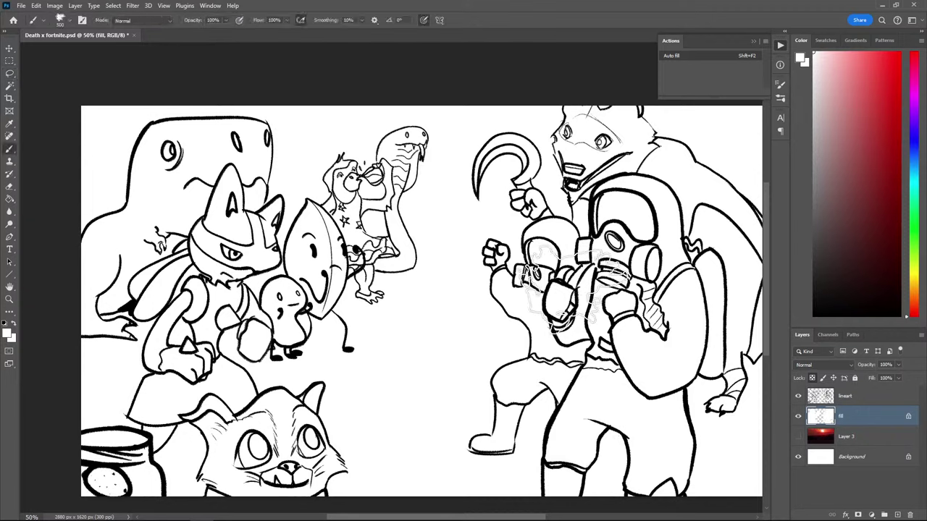
left_click(914, 241)
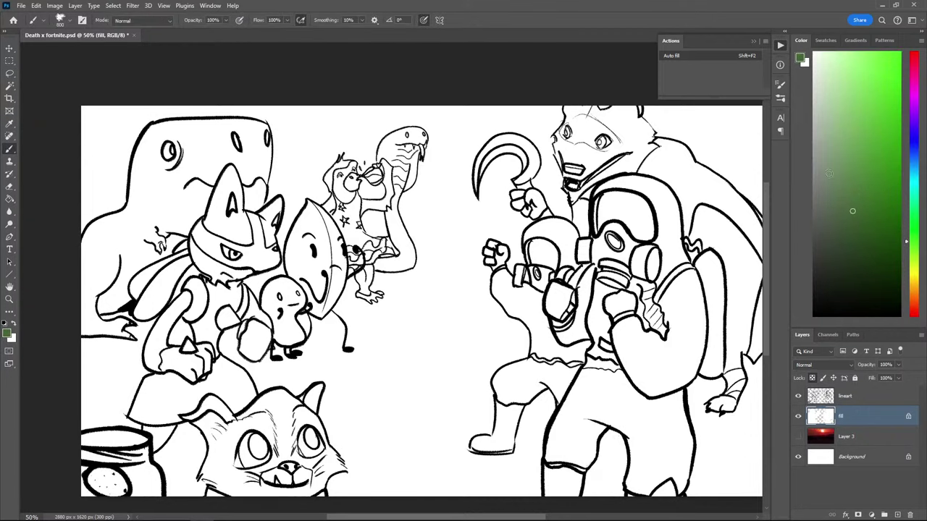
right_click(313, 223)
scroll(374, 378, "down", 1)
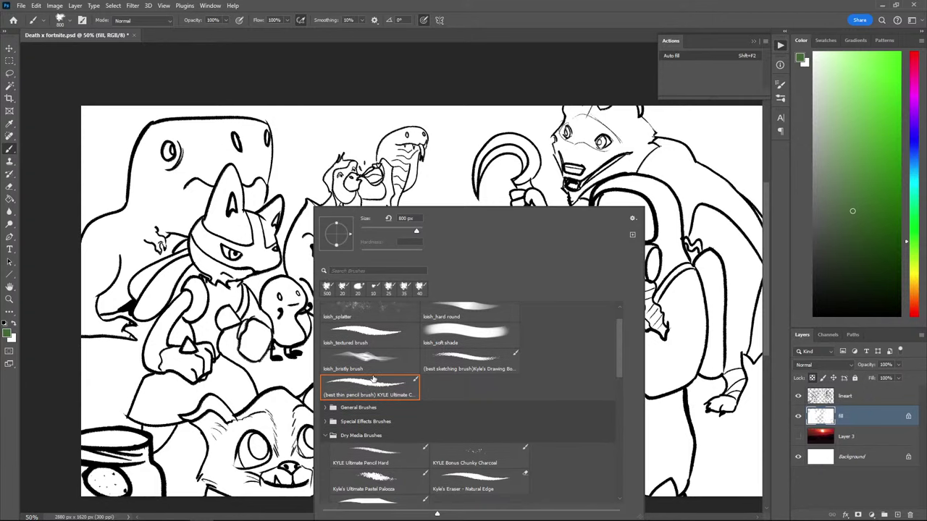
left_click(353, 362)
left_click(65, 206)
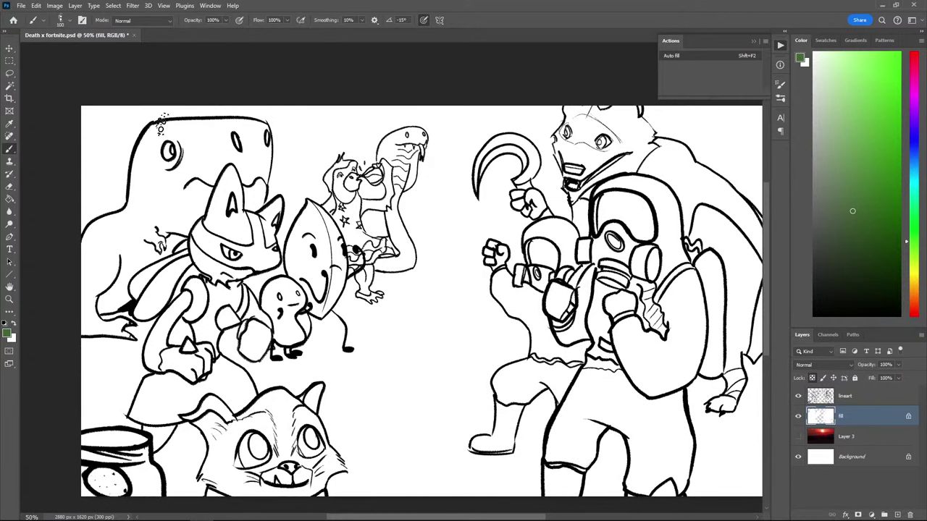
Block in the dinosaur's head and neck with the muted green using a 250 px brush on the fill layer
key("bracketright")
key("bracketright")
key("bracketright")
key("bracketright")
key("bracketright")
mouse_move(164, 129)
left_mouse_down()
mouse_move(176, 155)
mouse_move(159, 190)
mouse_move(134, 139)
mouse_move(110, 204)
left_mouse_up()
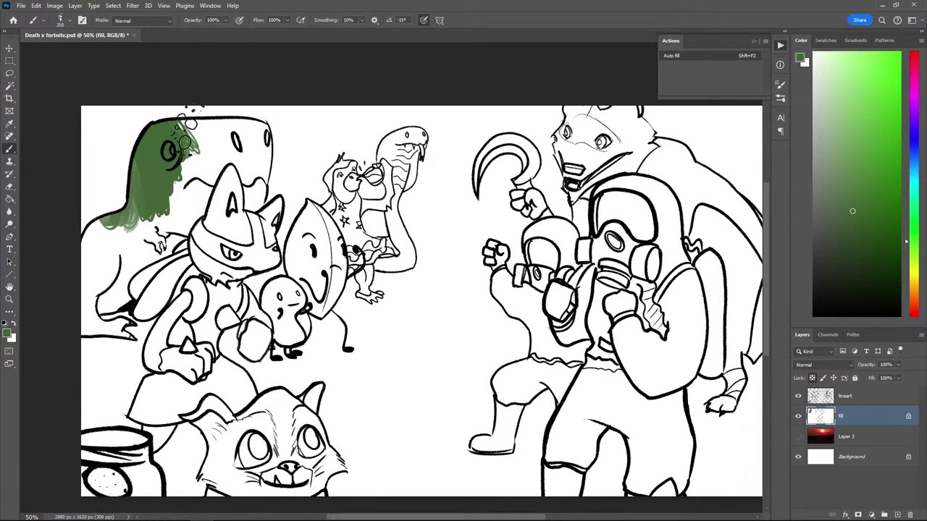
mouse_move(190, 124)
left_mouse_down()
mouse_move(206, 177)
mouse_move(126, 207)
mouse_move(94, 246)
mouse_move(91, 268)
left_mouse_up()
Shade the dinosaur's snout and body with a dark green and blend it into the lighter green of the neck
left_click(829, 250)
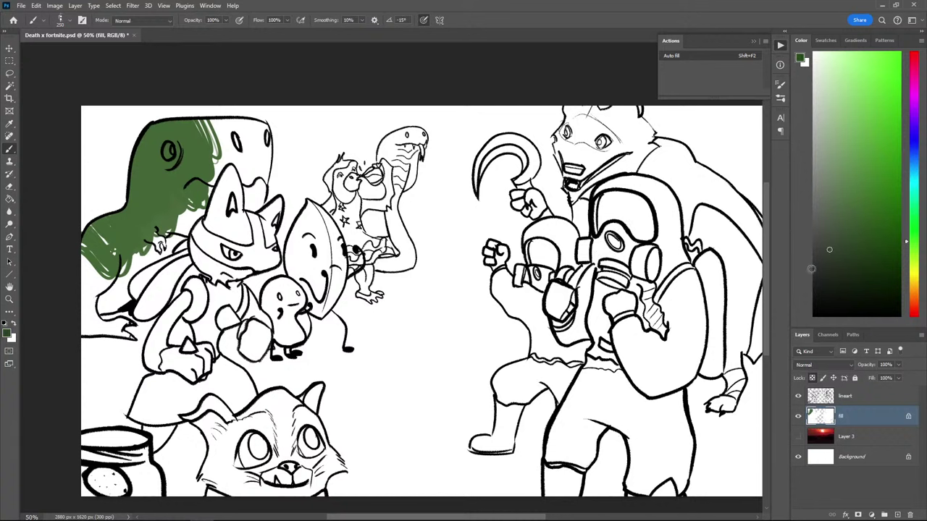
mouse_move(217, 119)
left_mouse_down()
mouse_move(212, 203)
mouse_move(118, 290)
mouse_move(88, 264)
mouse_move(75, 304)
mouse_move(96, 309)
mouse_move(92, 336)
mouse_move(98, 279)
mouse_move(83, 300)
mouse_move(122, 337)
mouse_move(98, 322)
mouse_move(54, 351)
mouse_move(49, 384)
mouse_move(73, 405)
left_mouse_up()
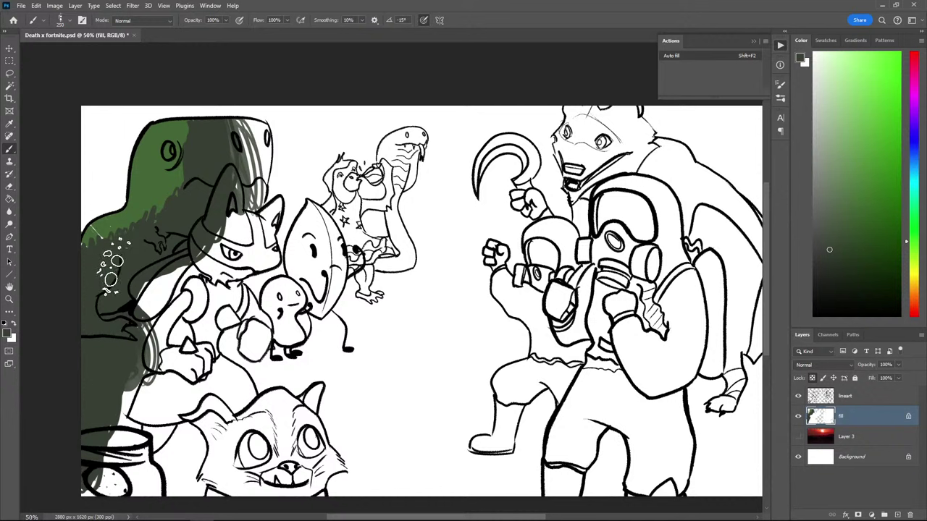
key("i")
left_click(190, 164)
key("b")
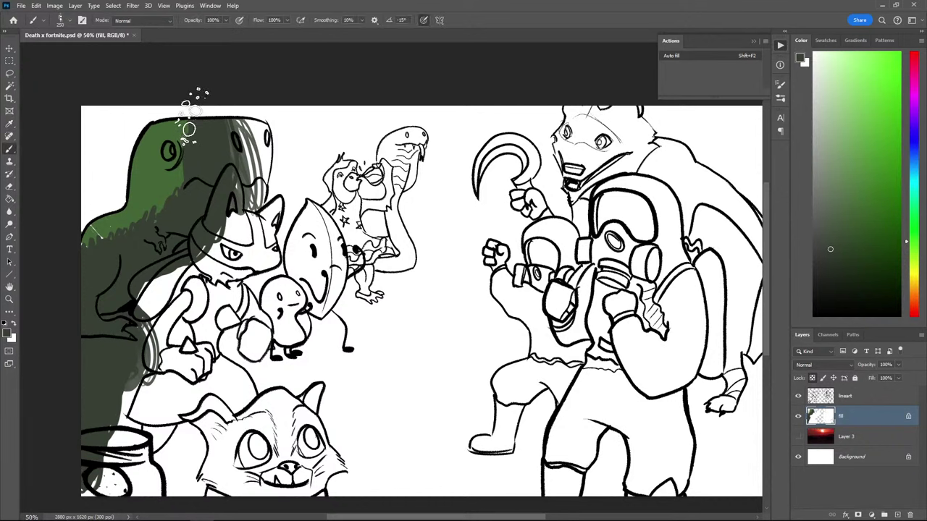
mouse_move(193, 97)
left_mouse_down()
mouse_move(176, 155)
mouse_move(186, 124)
mouse_move(88, 275)
left_mouse_up()
Set the foreground to white with a red hue and show the sunset on Layer 3
left_click(149, 155, "alt")
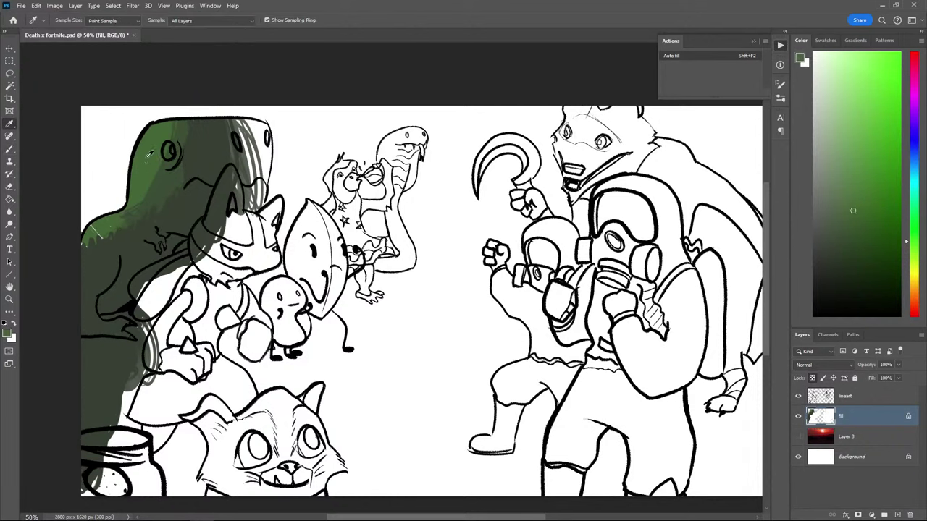
left_click(814, 53)
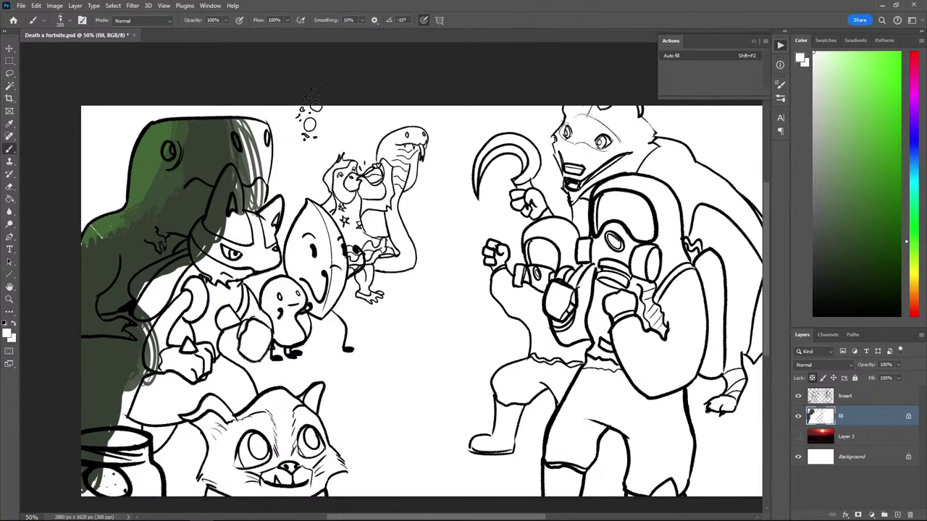
left_click_drag(914, 284, 914, 305)
left_click(797, 437)
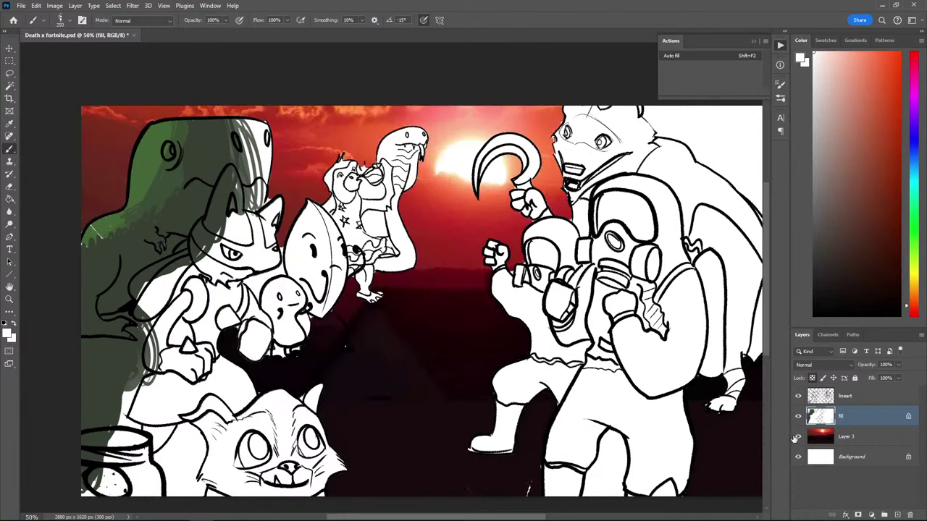
Sample a dark red from the sunset sky and paint it along the back of the dinosaur's head on the fill layer
left_click(118, 162, "alt")
left_click(830, 429)
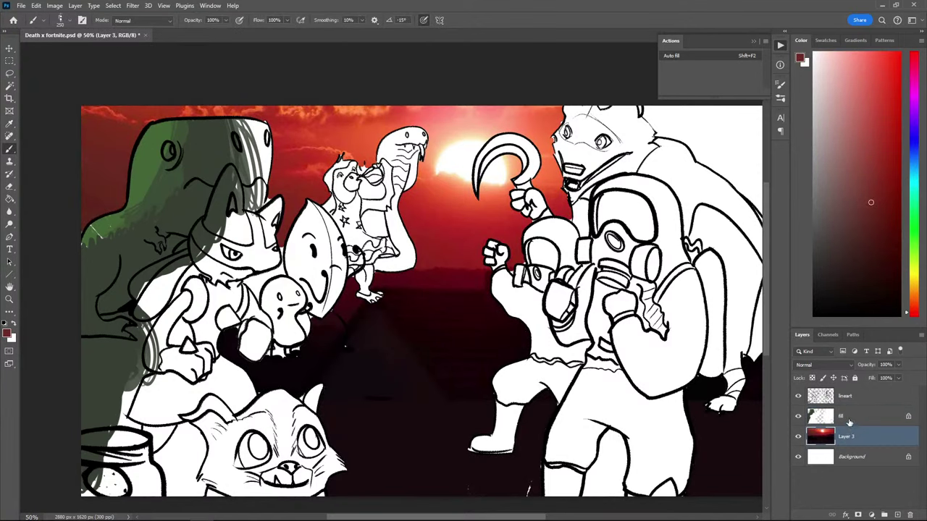
left_click(830, 416)
mouse_move(149, 132)
left_mouse_down()
mouse_move(133, 207)
mouse_move(135, 174)
mouse_move(81, 249)
mouse_move(127, 208)
mouse_move(144, 126)
left_mouse_up()
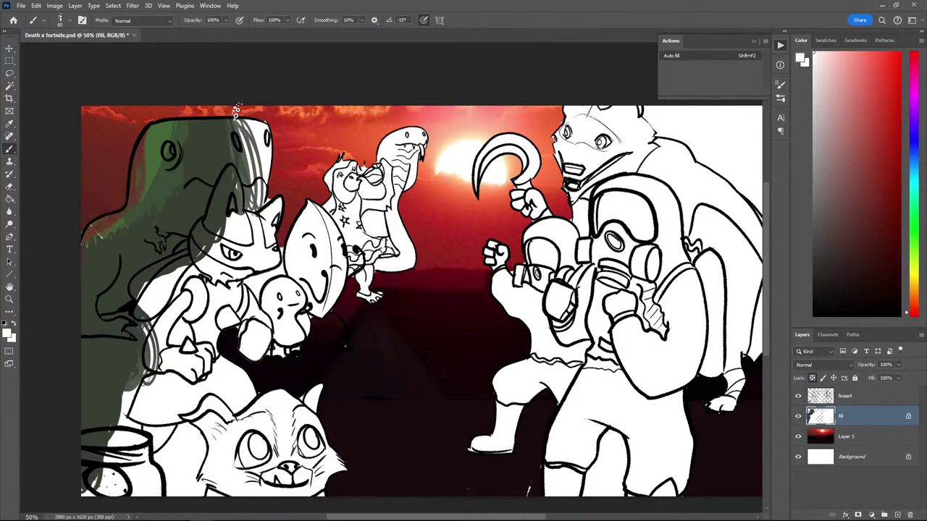
Paint the front of the dinosaur's snout with white and a pale orange sampled from the sun
left_click(243, 113, "alt")
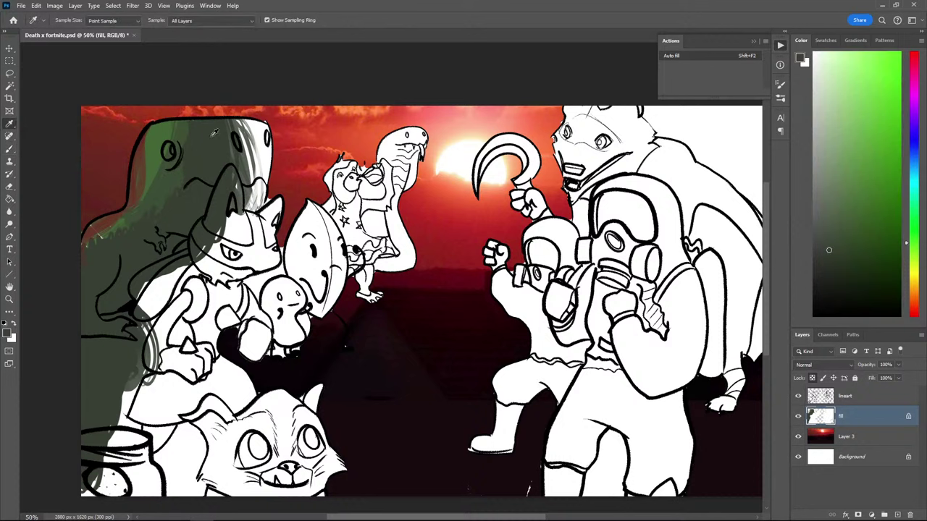
left_click_drag(244, 110, 259, 190)
left_click(424, 135, "alt")
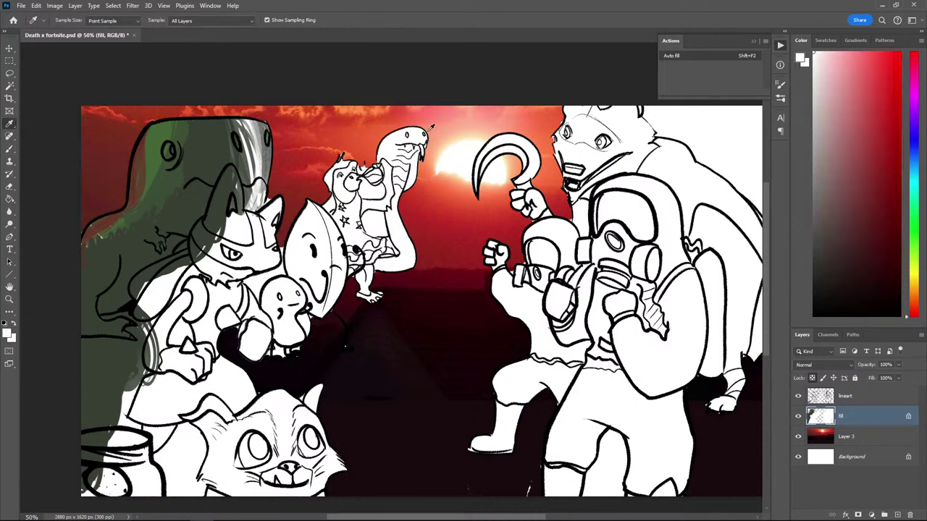
mouse_move(236, 122)
left_mouse_down()
mouse_move(254, 172)
mouse_move(257, 146)
mouse_move(248, 187)
left_mouse_up()
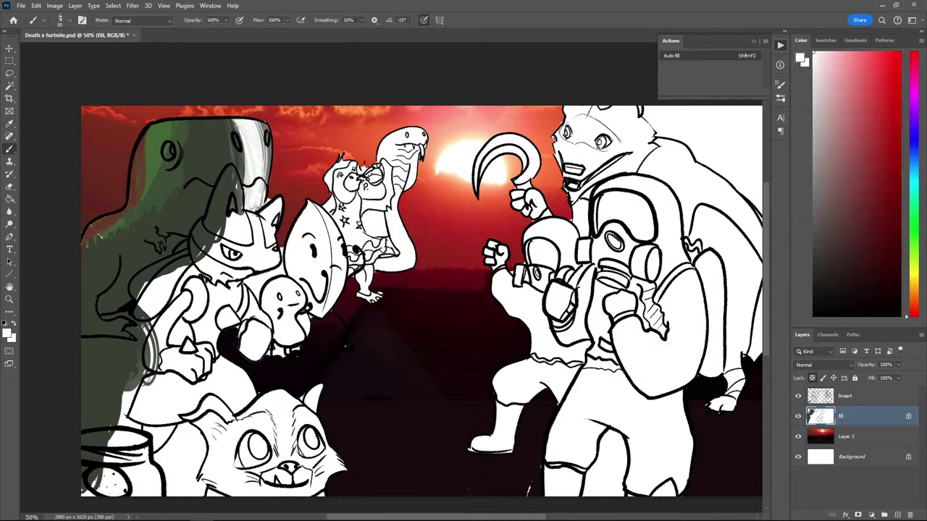
left_click(438, 159, "alt")
left_click_drag(236, 120, 252, 204)
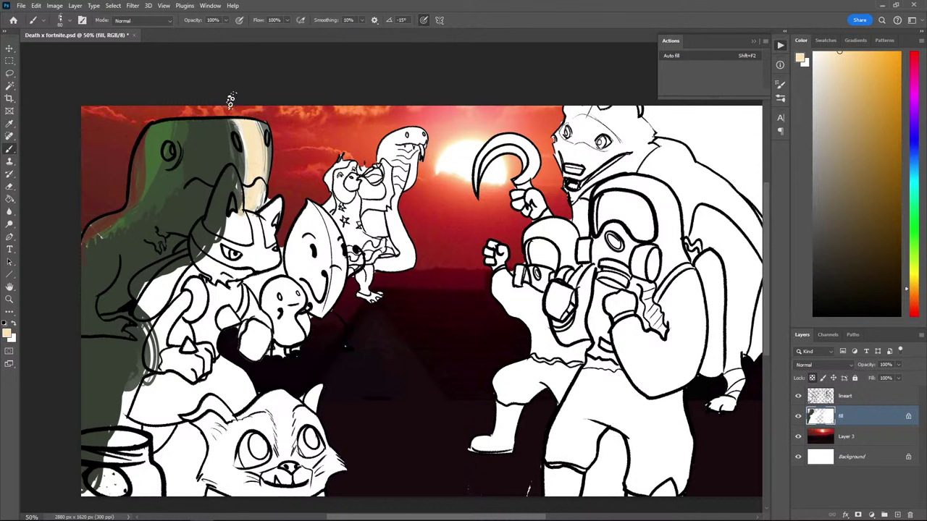
Paint sampled dark green over the inner edge of the snout's pale highlight
left_click(218, 134, "alt")
mouse_move(235, 122)
left_mouse_down()
mouse_move(248, 170)
mouse_move(243, 217)
left_mouse_up()
mouse_move(237, 119)
left_mouse_down()
mouse_move(239, 212)
mouse_move(246, 173)
mouse_move(233, 193)
left_mouse_up()
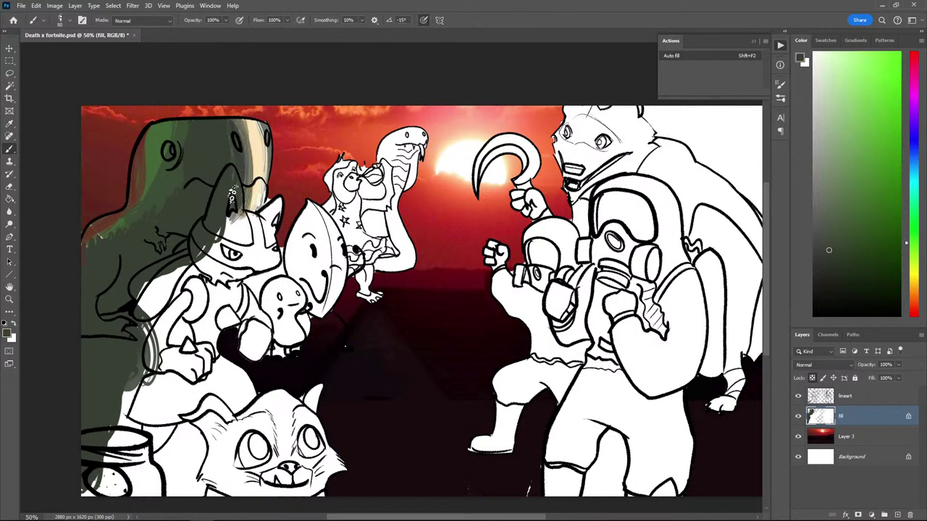
mouse_move(245, 108)
left_mouse_down()
mouse_move(248, 181)
mouse_move(259, 153)
left_mouse_up()
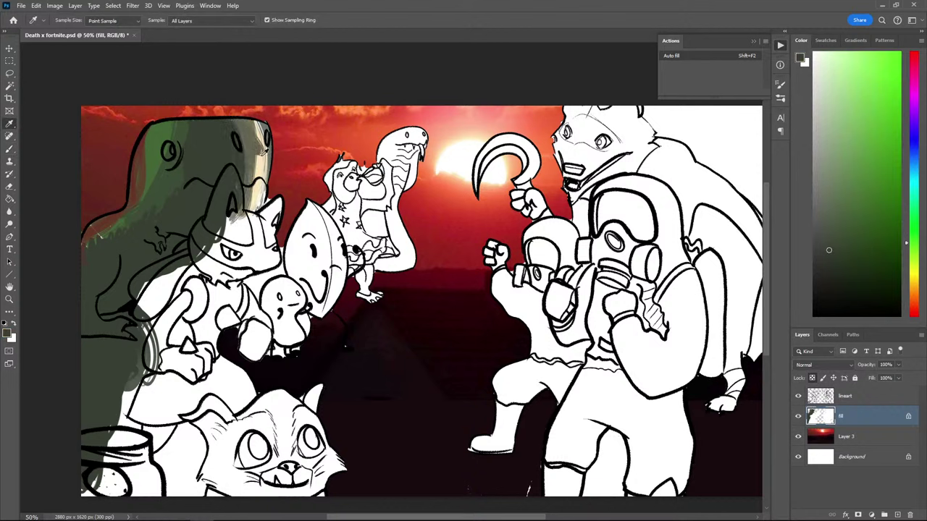
Blend the snout's pale highlight into the dark green with intermediate tones sampled from the painting
left_click(262, 163, "alt")
left_click_drag(253, 119, 251, 165)
left_click(242, 163, "alt")
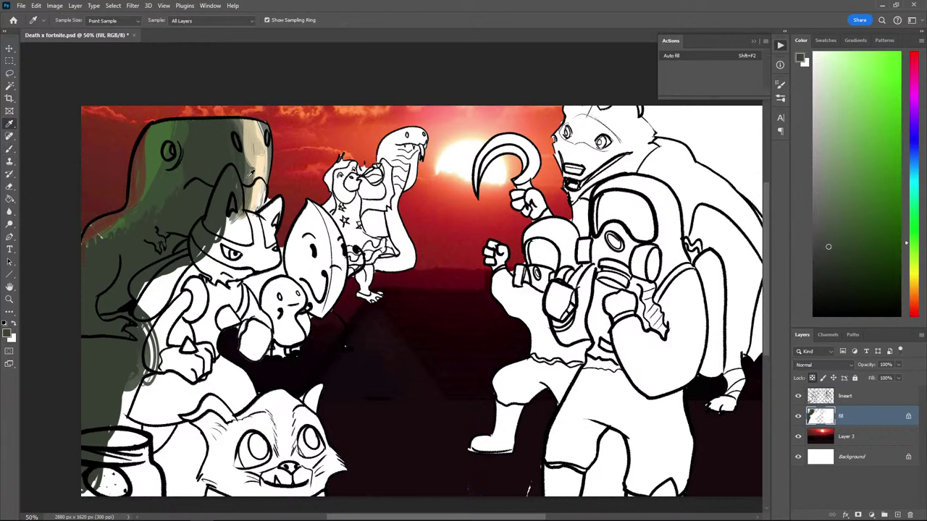
left_click_drag(248, 126, 247, 168)
left_click(247, 149, "alt")
left_click_drag(217, 126, 237, 131)
left_click(207, 128, "alt")
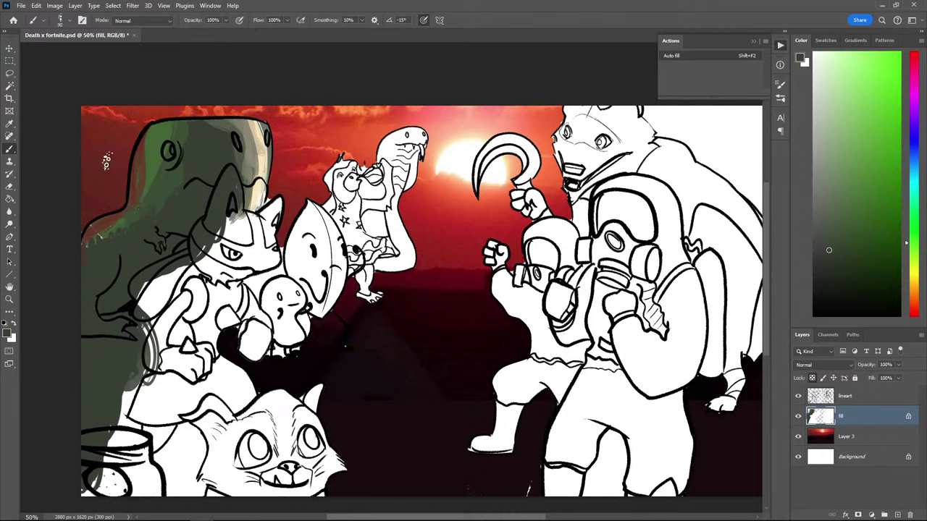
Colour the dinosaur's eye with a pale yellow using a small brush
left_click(189, 132, "alt")
left_click(697, 275, "alt")
left_click(233, 122, "alt")
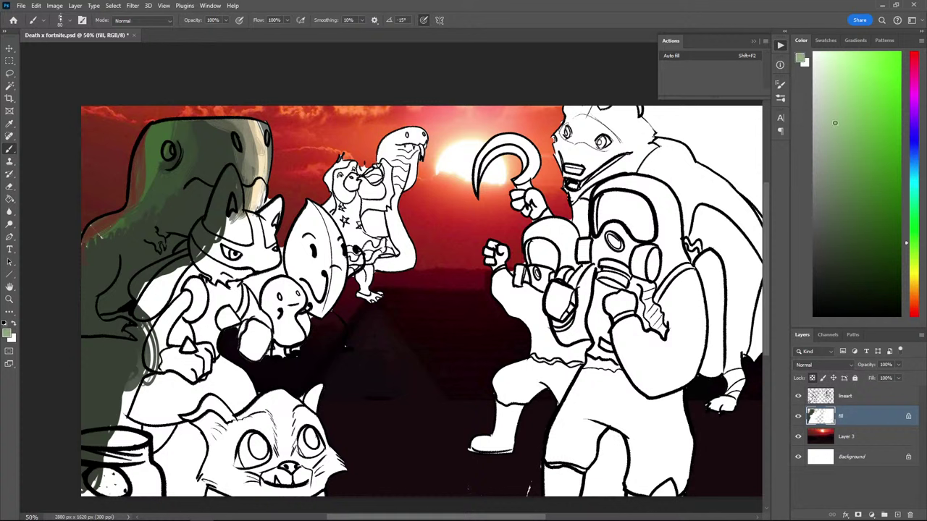
left_click(911, 283)
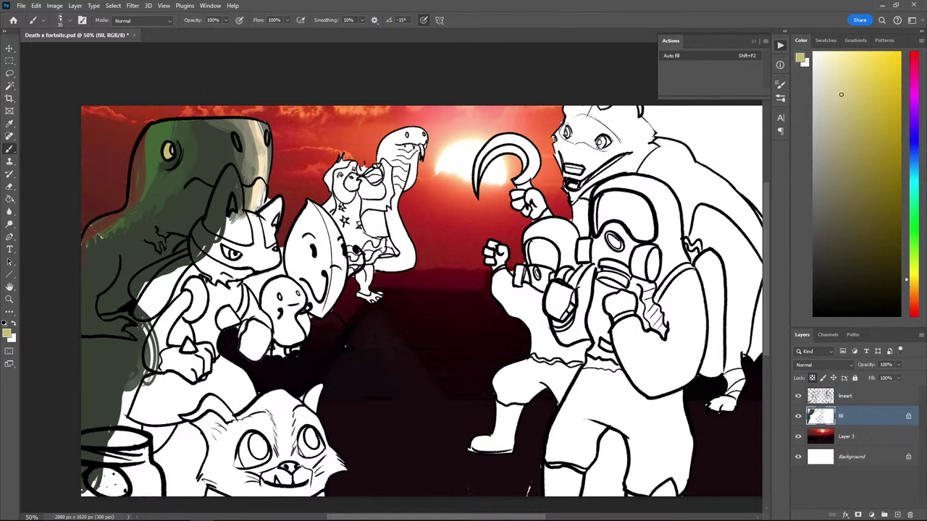
key("d")
left_click(170, 148, "alt")
left_click(820, 70)
left_click(197, 160, "alt")
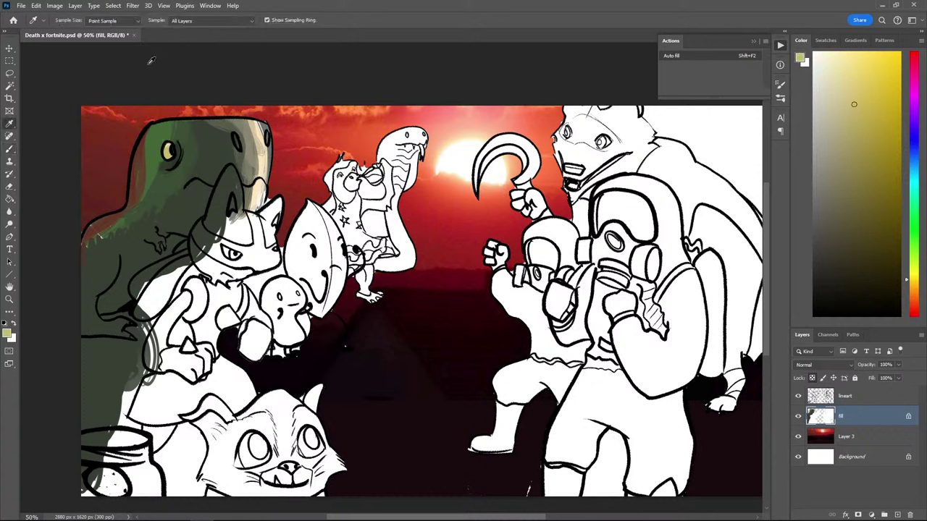
Blend sampled greens over the red edge of the dinosaur's head and neck with a 150 px brush
left_click(151, 144, "alt")
key("bracketright")
key("bracketright")
key("bracketright")
key("bracketright")
key("bracketright")
key("bracketright")
key("bracketright")
key("bracketright")
key("bracketright")
key("bracketright")
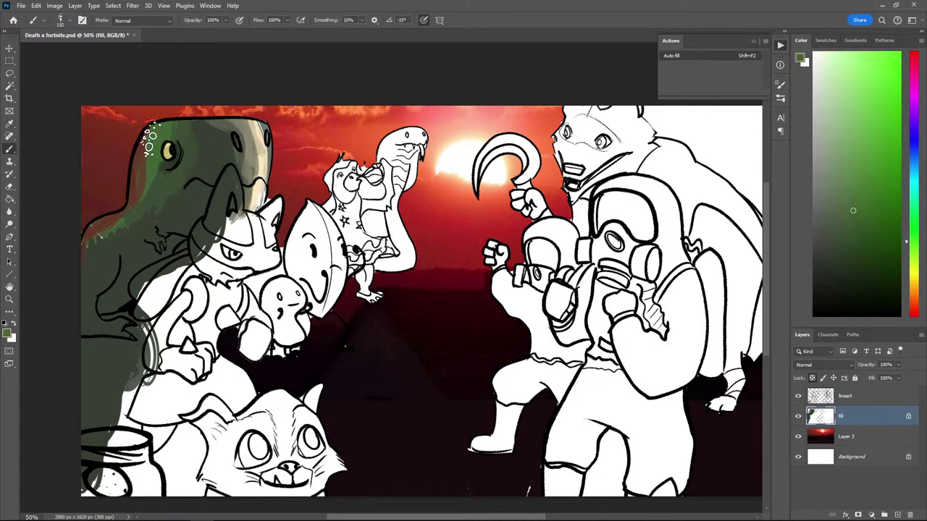
mouse_move(150, 141)
left_mouse_down()
mouse_move(149, 189)
mouse_move(136, 210)
left_mouse_up()
left_click(139, 164, "alt")
left_click(127, 190, "alt")
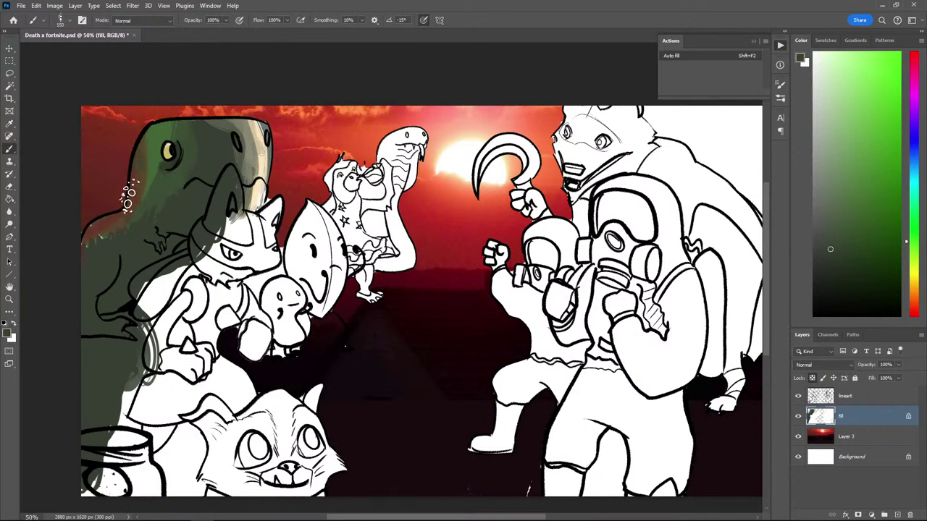
Rework the reddish rim light along the dinosaur's head and back with sampled brown and red tones
left_click(140, 132, "alt")
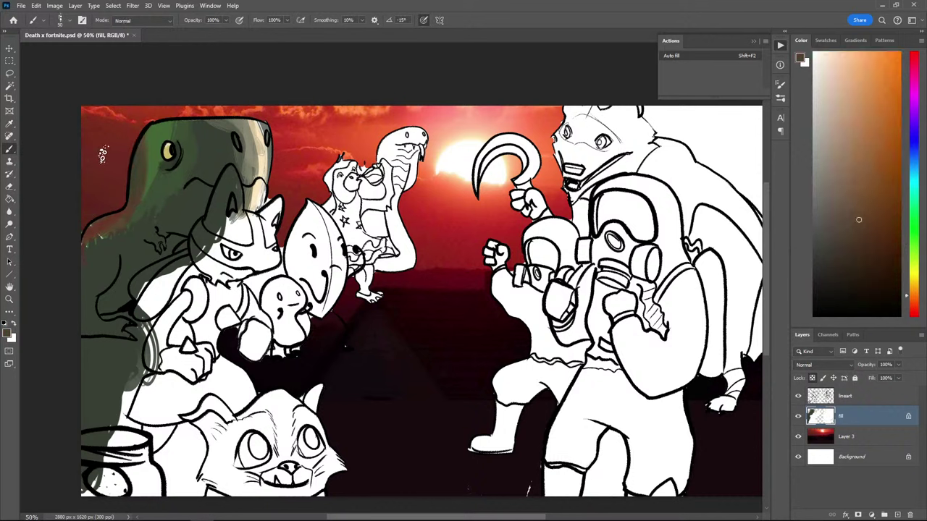
left_click(100, 217, "alt")
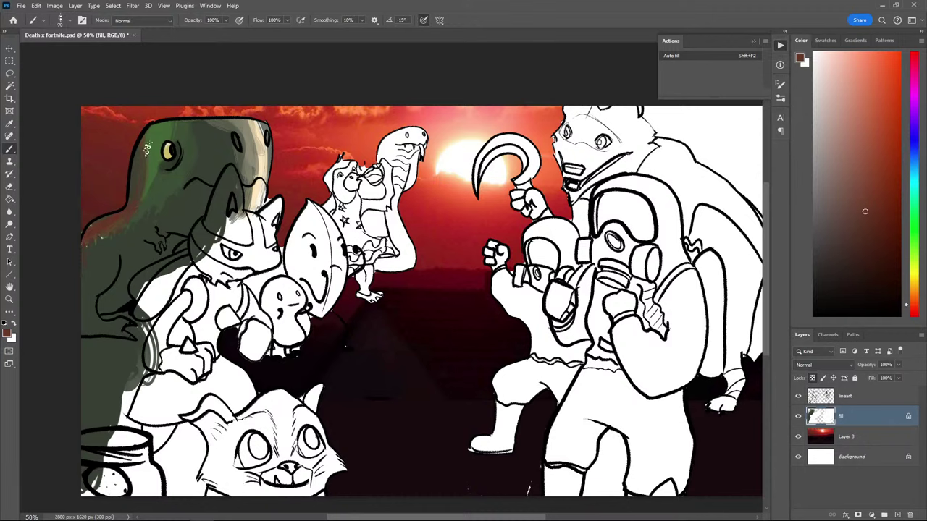
left_click_drag(147, 149, 147, 139)
left_click(133, 193, "alt")
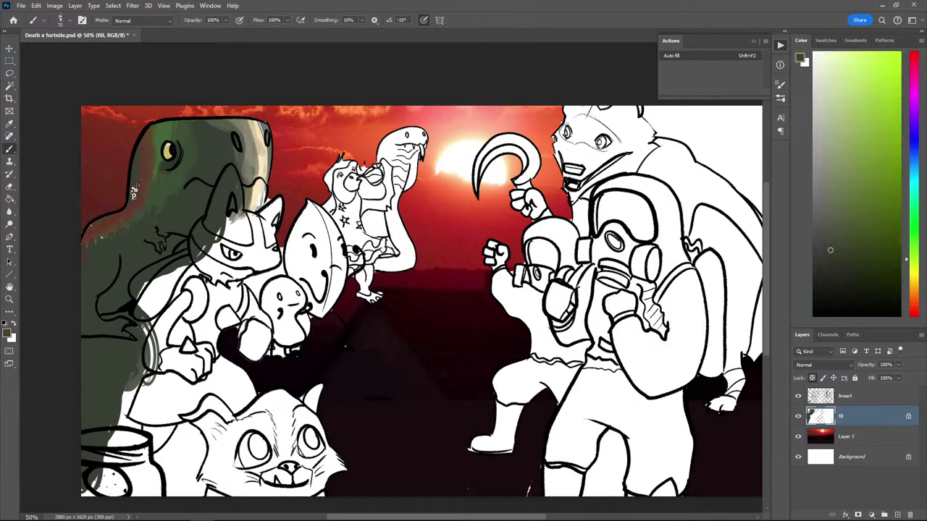
Soften the transitions across the dinosaur's forehead, cheek and neck with sampled green and olive tones
left_click(167, 124, "alt")
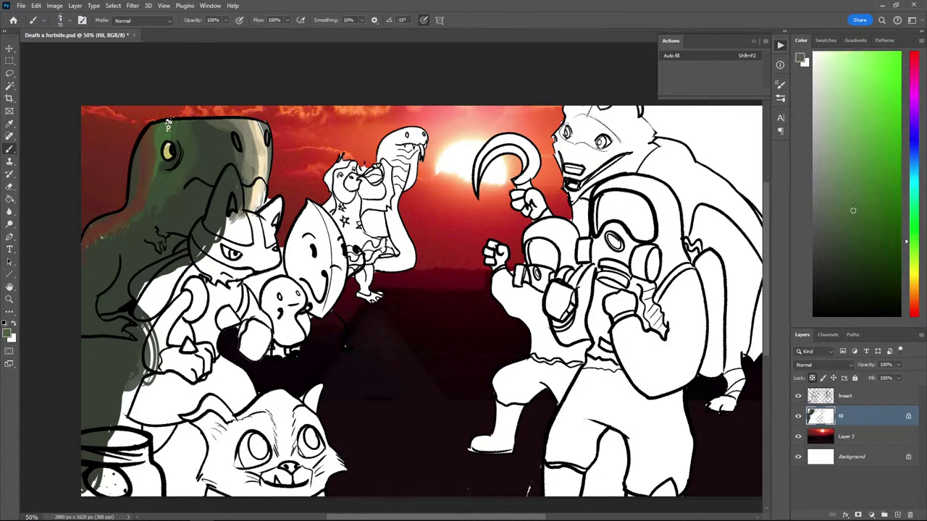
left_click(155, 151, "alt")
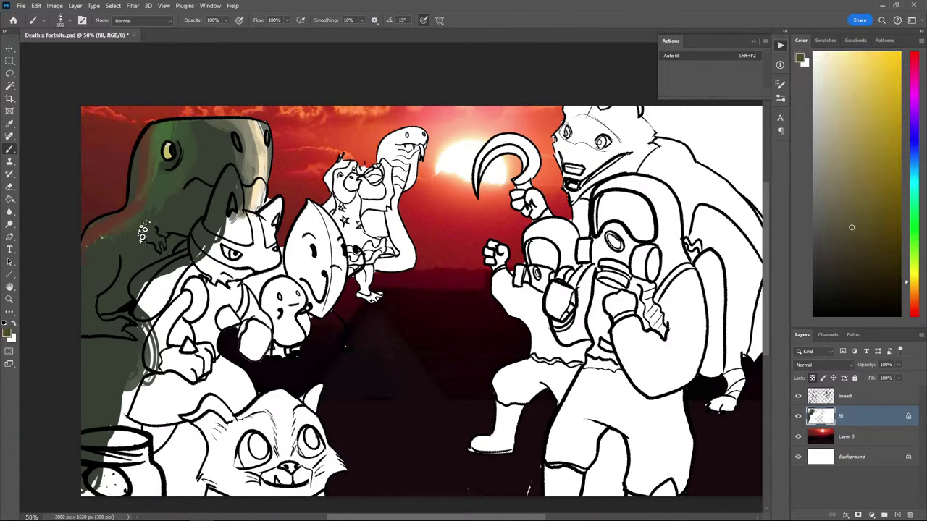
left_click(155, 208, "alt")
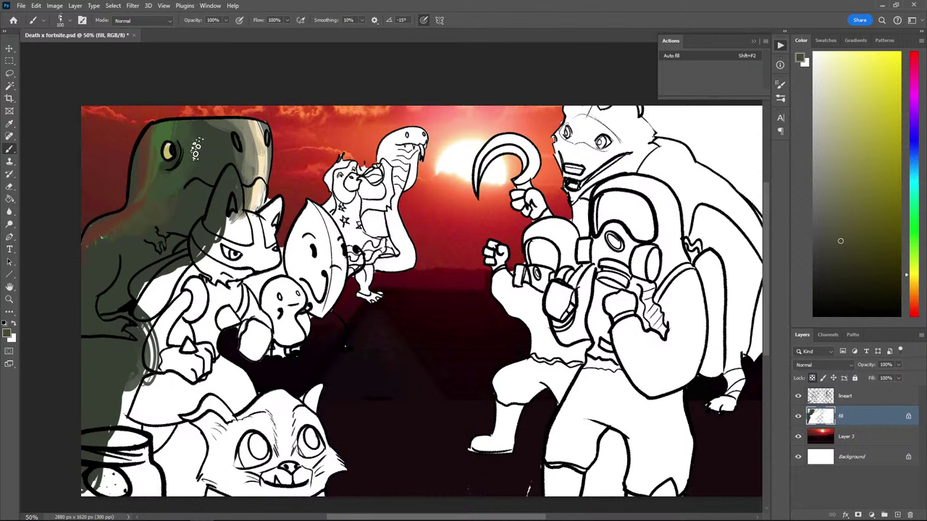
left_click(197, 161, "alt")
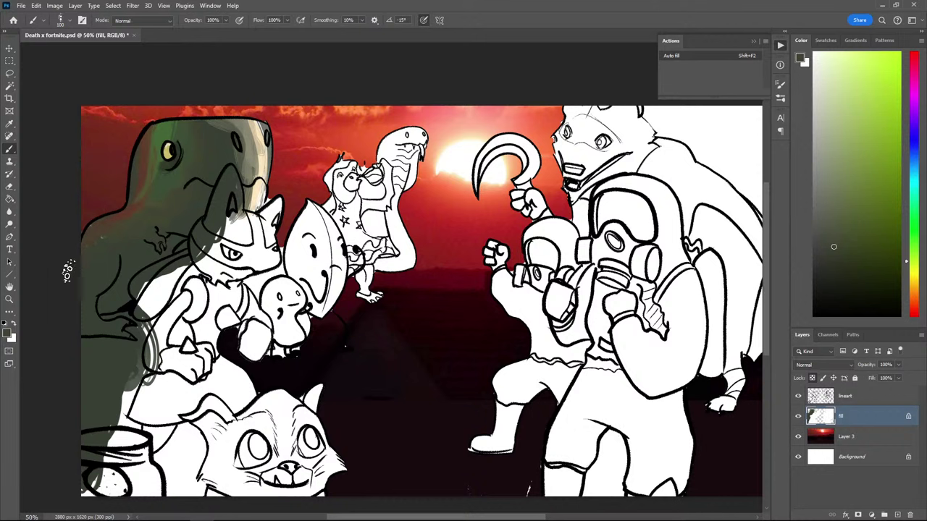
Switch the brush to loish_hard round and try it on the dinosaur's body
right_click(169, 327)
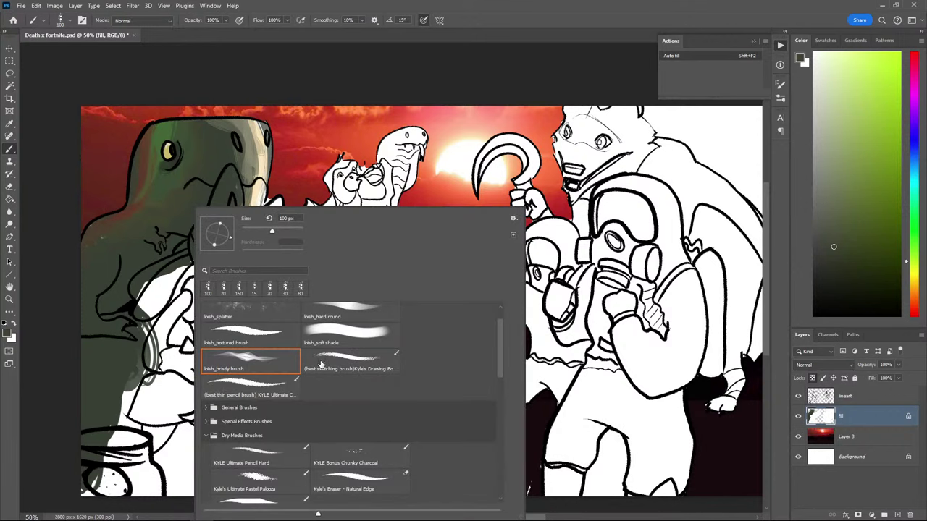
scroll(353, 355, "down", 1)
scroll(352, 354, "up", 2)
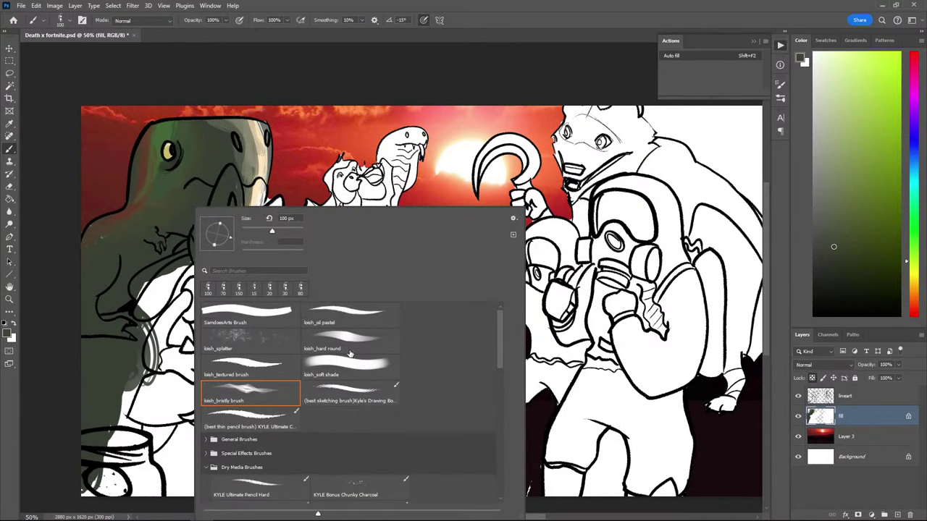
scroll(282, 347, "down", 1)
scroll(339, 343, "up", 1)
left_click(354, 349)
left_click(141, 294)
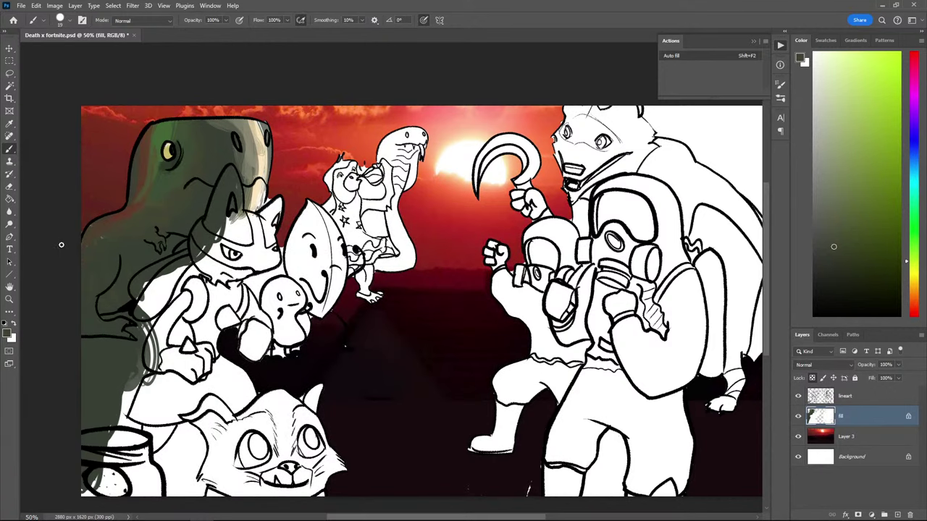
Switch the brush to loish_oil pastel and dab it on the dinosaur's body and snout with sampled dark green
right_click(368, 284)
left_click(495, 325)
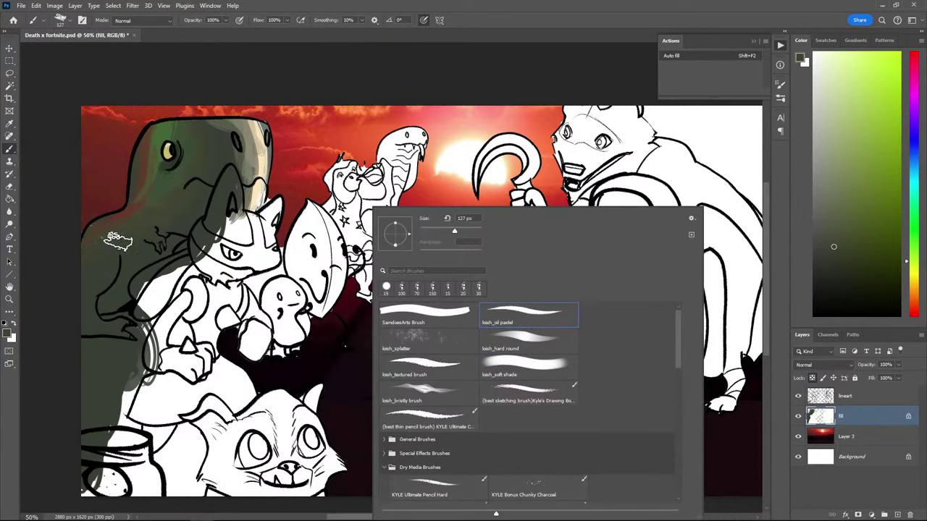
left_click(114, 247)
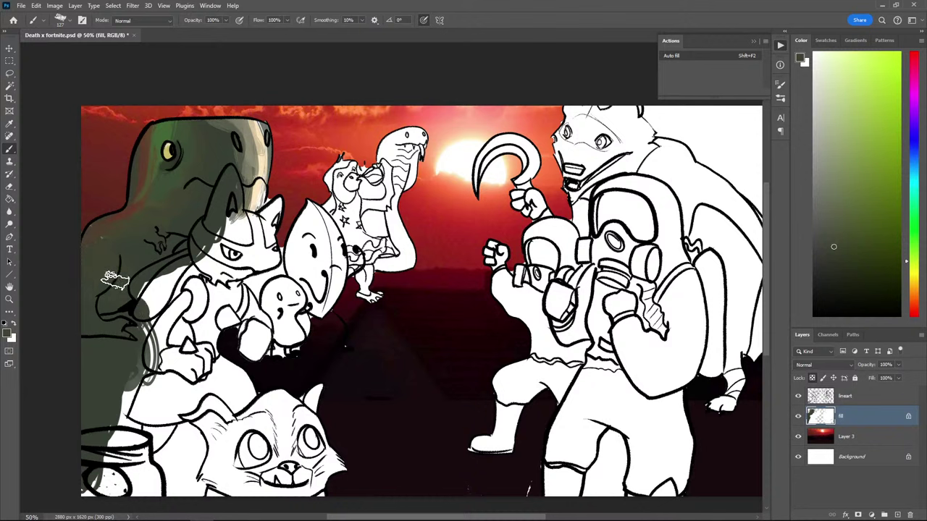
key("i")
left_click(237, 143)
key("b")
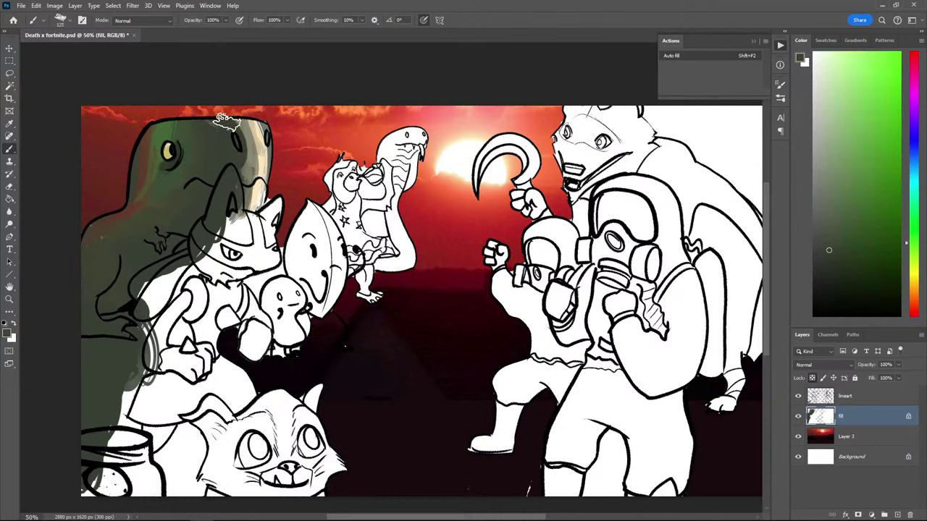
Cover the cream highlight on the dinosaur's snout with sampled brown, dark green and grey tones
left_click(145, 142, "alt")
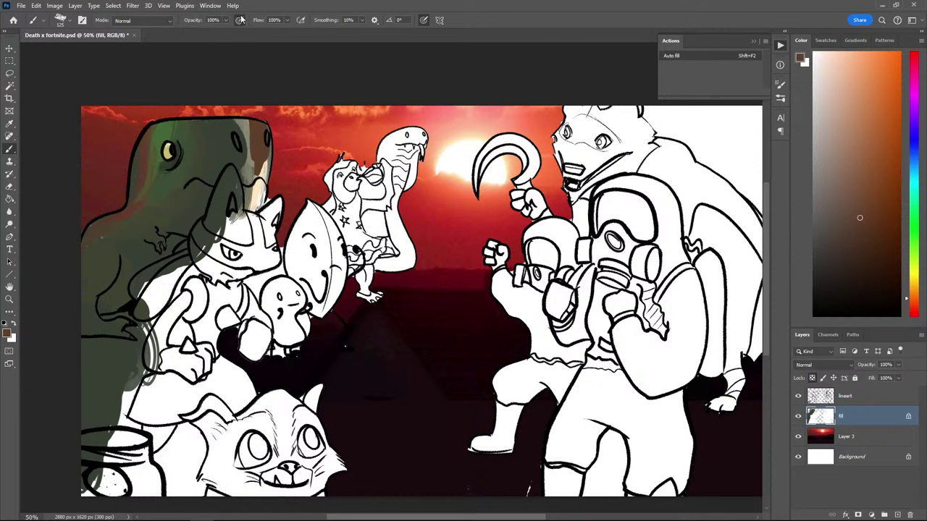
key("i")
left_click(245, 119)
key("b")
left_click(239, 147, "alt")
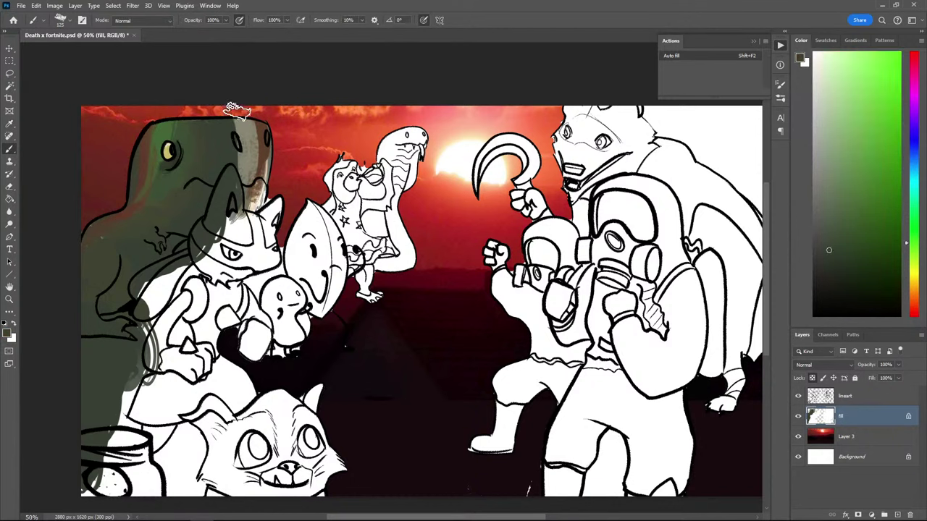
left_click(257, 136, "alt")
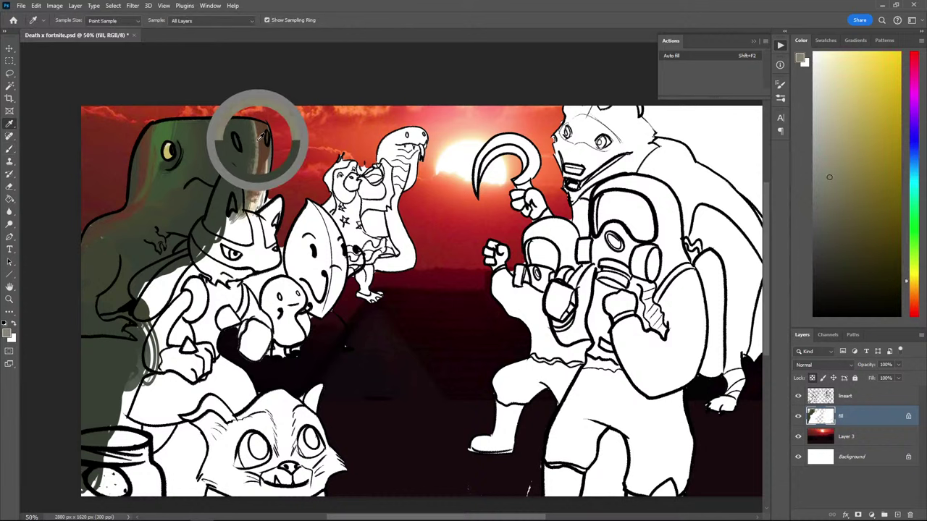
mouse_move(251, 114)
left_mouse_down()
mouse_move(249, 197)
mouse_move(255, 106)
mouse_move(257, 170)
left_mouse_up()
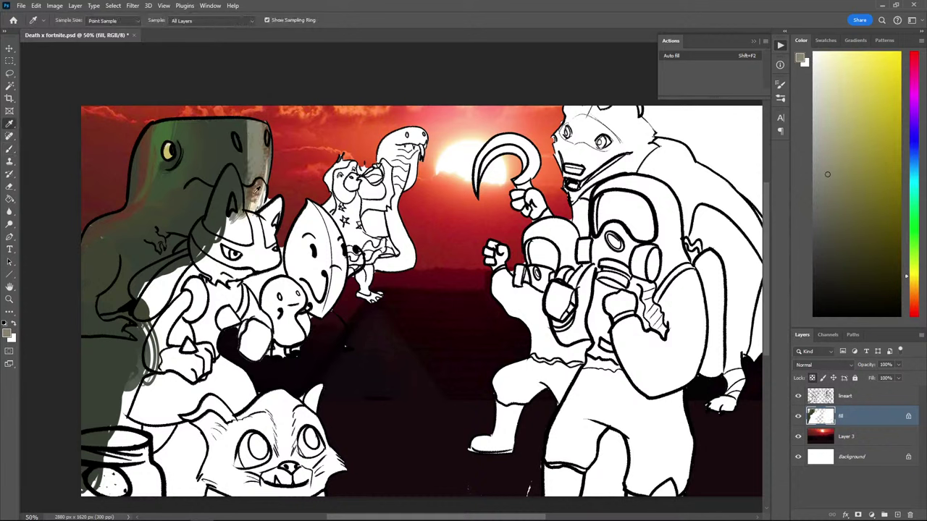
Blend reddish brown and dark green down the front edge of the dinosaur's snout, using a smaller brush for the rim
left_click(253, 196, "alt")
left_click(152, 163, "alt")
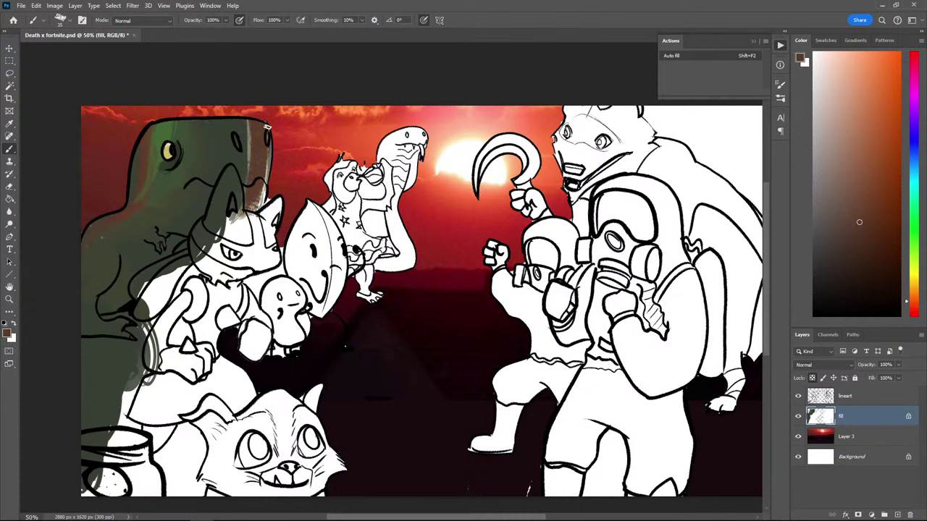
left_click(265, 125, "alt")
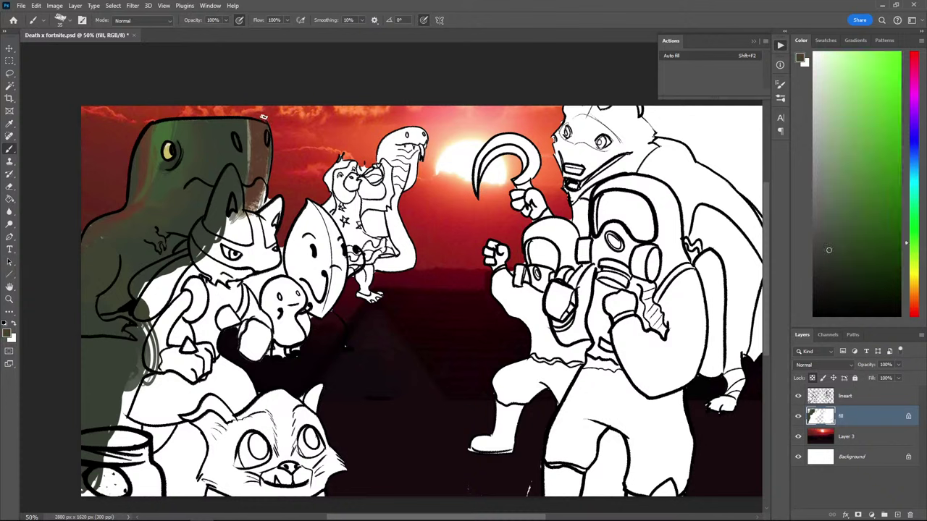
left_click_drag(265, 149, 261, 207)
left_click(249, 123, "alt")
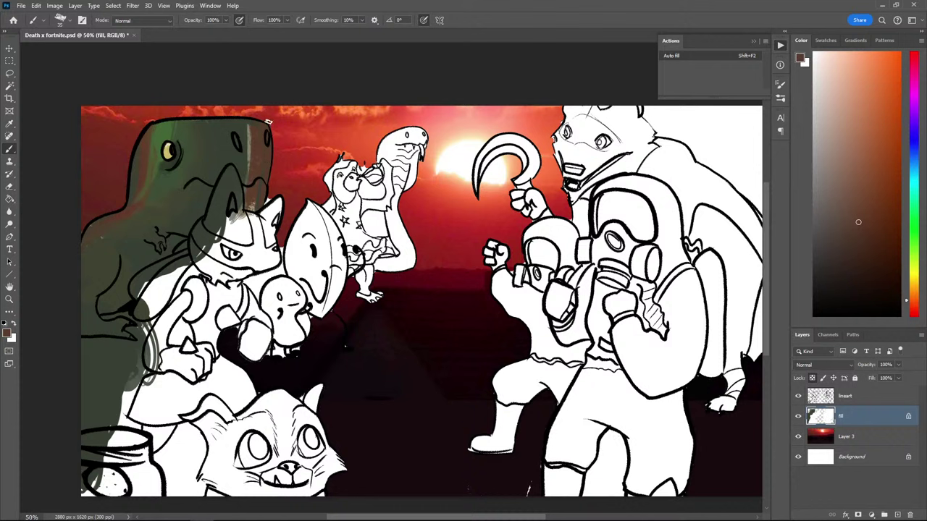
left_click(236, 163, "alt")
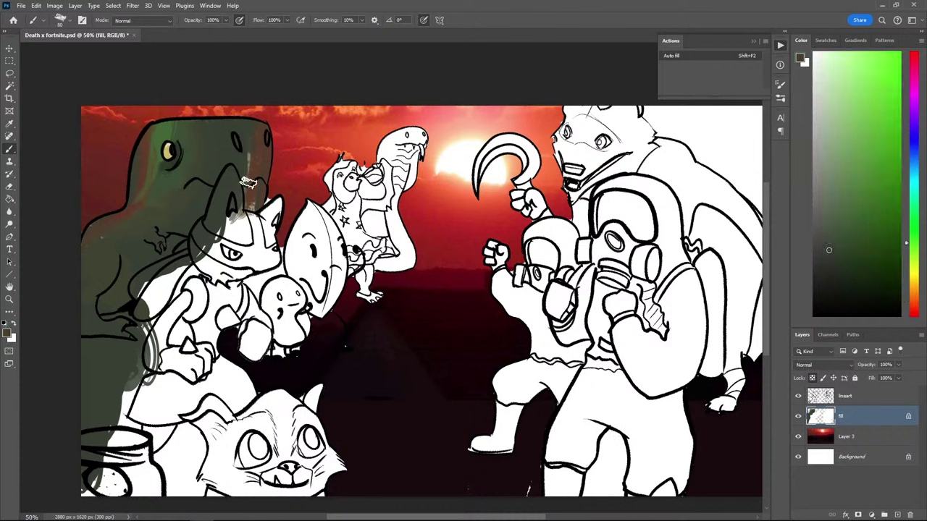
left_click_drag(248, 182, 247, 150)
left_click(263, 152, "alt")
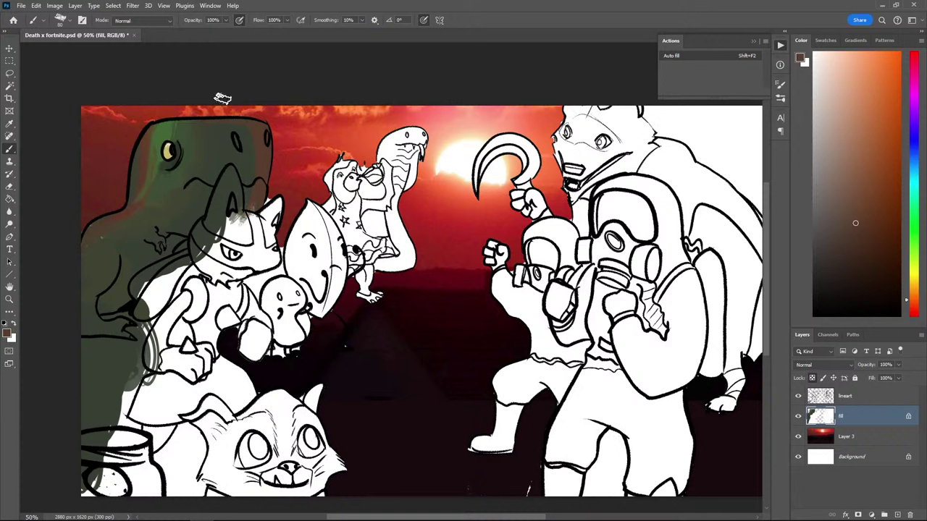
left_click(244, 207, "alt")
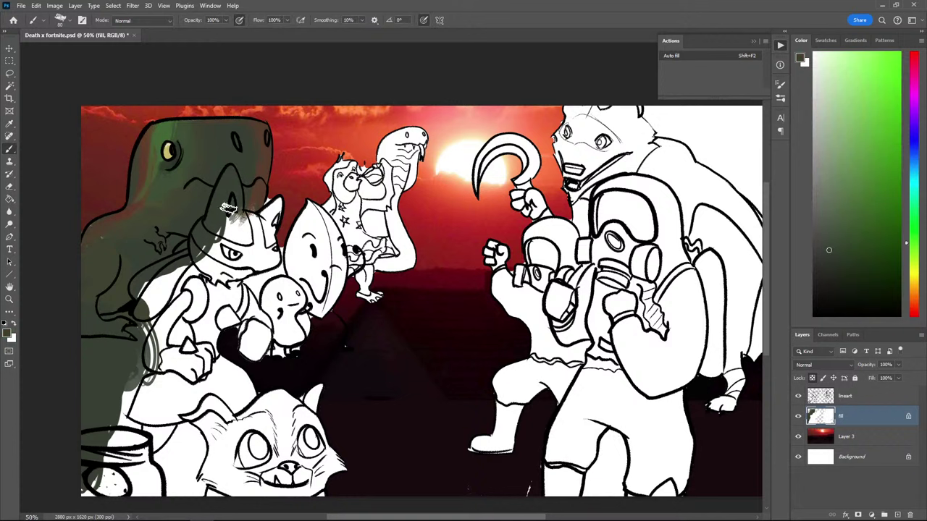
Paint the dinosaur's nostrils black and add a small white highlight with a finer brush
left_click(813, 316)
key("bracketleft")
key("bracketleft")
left_click(814, 53)
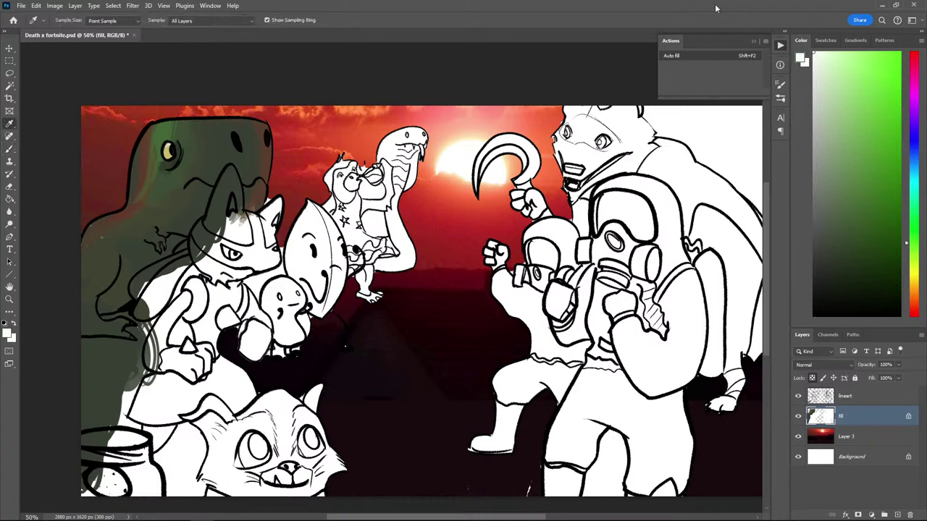
key("bracketleft")
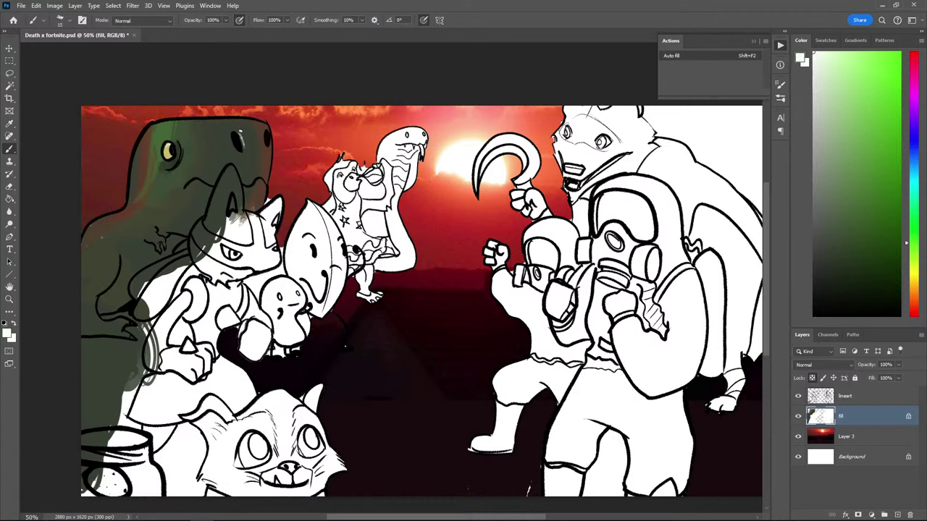
Tone down the highlight and refine the rim around the dinosaur's nostril with colours sampled nearby
left_click(245, 132, "alt")
left_click(256, 137, "alt")
left_click(242, 148, "alt")
left_click(236, 141, "alt")
left_click(236, 129, "alt")
key("alt")
key("alt")
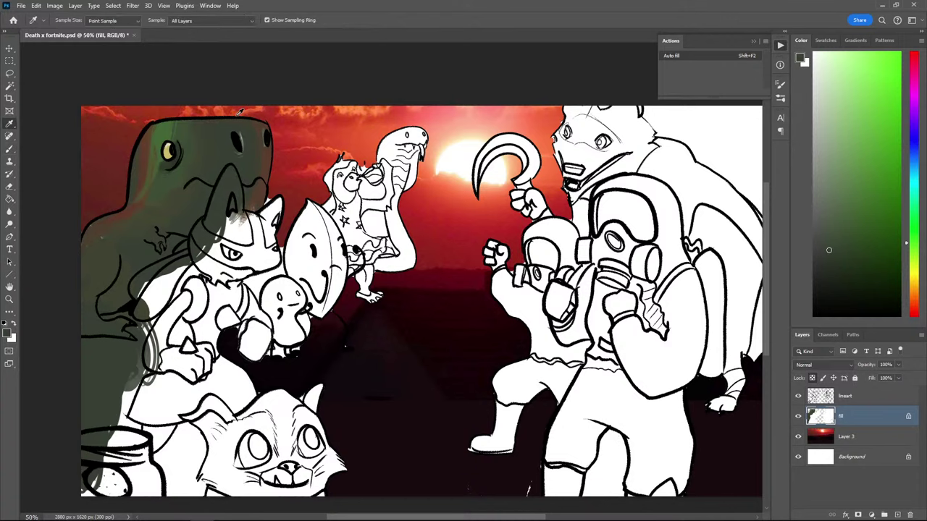
Touch up the edge of the dinosaur's back with sampled dark olive
key("alt")
left_click(103, 227, "alt")
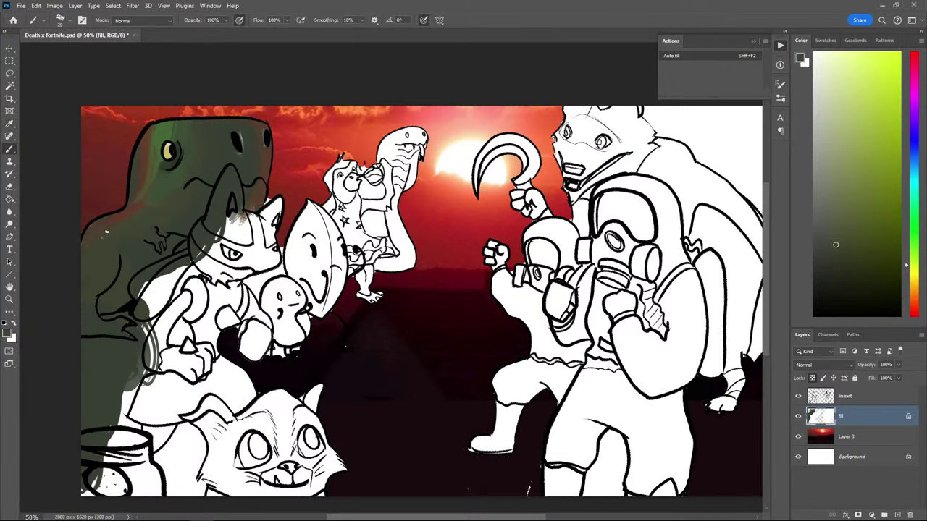
left_click_drag(68, 258, 126, 237)
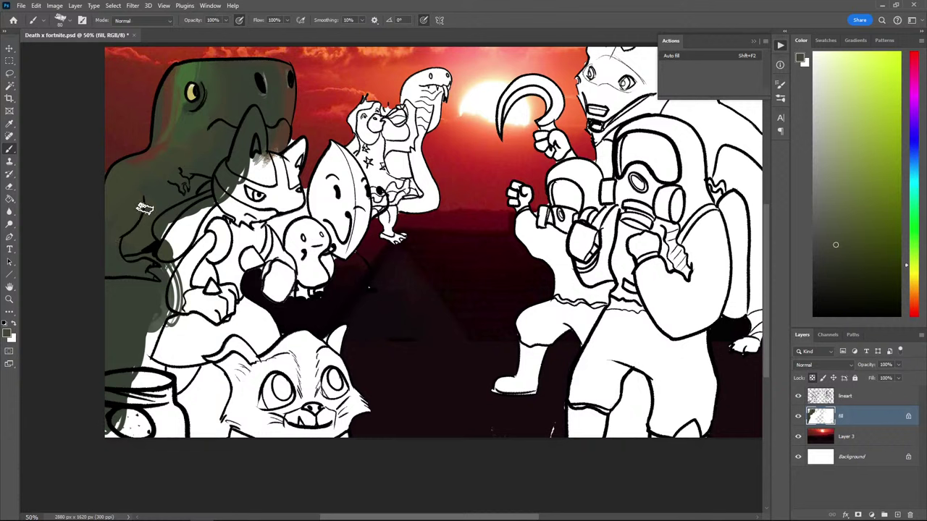
Paint the curved fold on the dinosaur's lower body with reddish brown sampled from its neck edge
key("i")
left_click(151, 156)
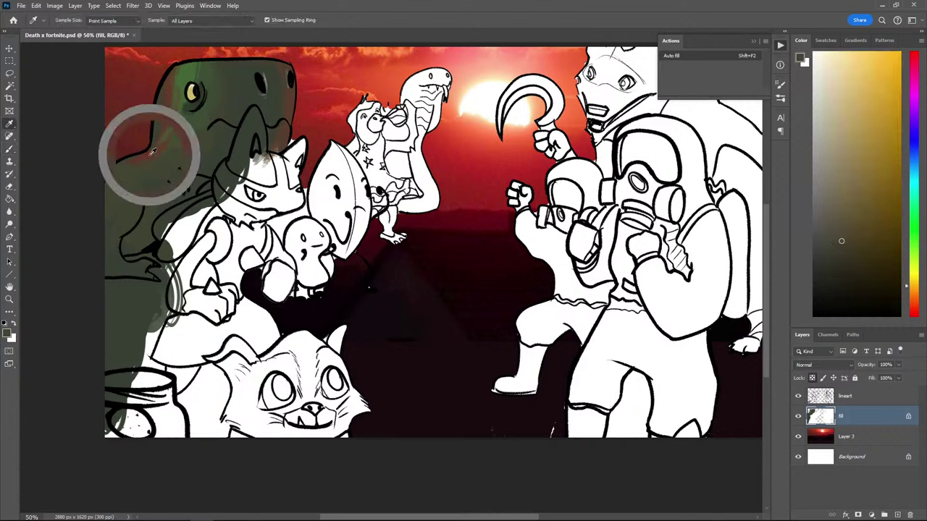
key("b")
key("i")
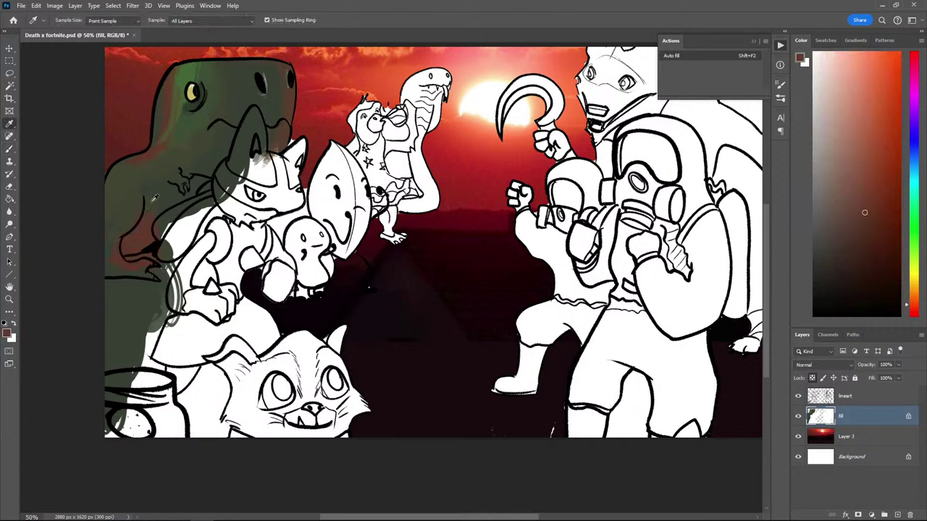
left_click(134, 205)
key("b")
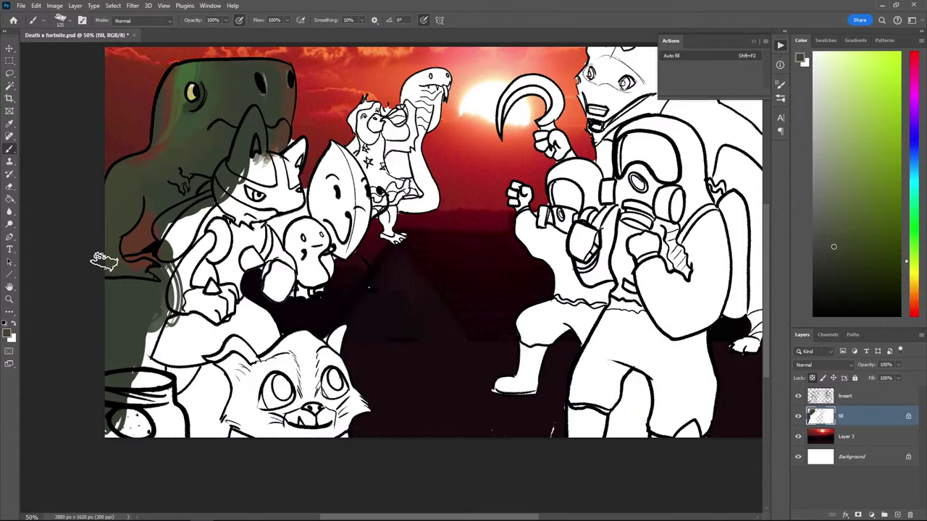
Clean up the reddish fold's outline by alternating sampled red-brown and the olive body colour
key("i")
left_click(141, 229)
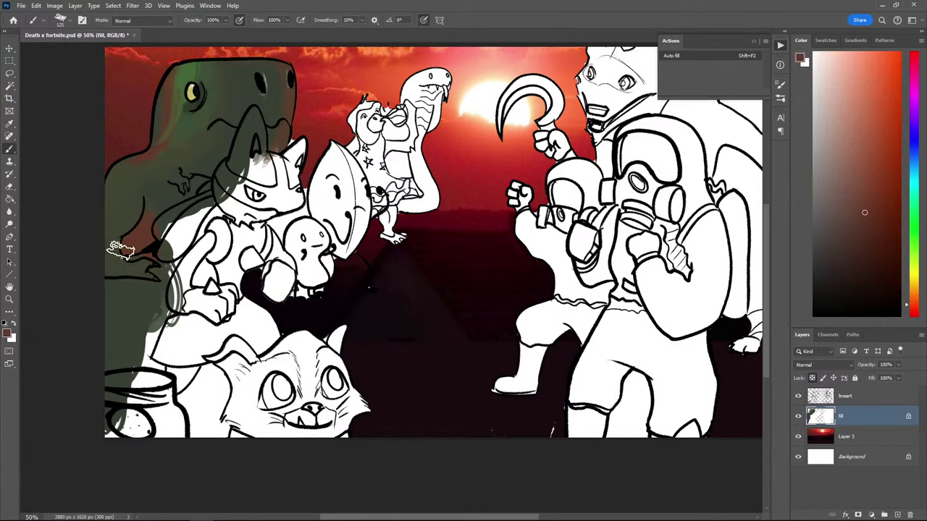
left_click(104, 251)
key("b")
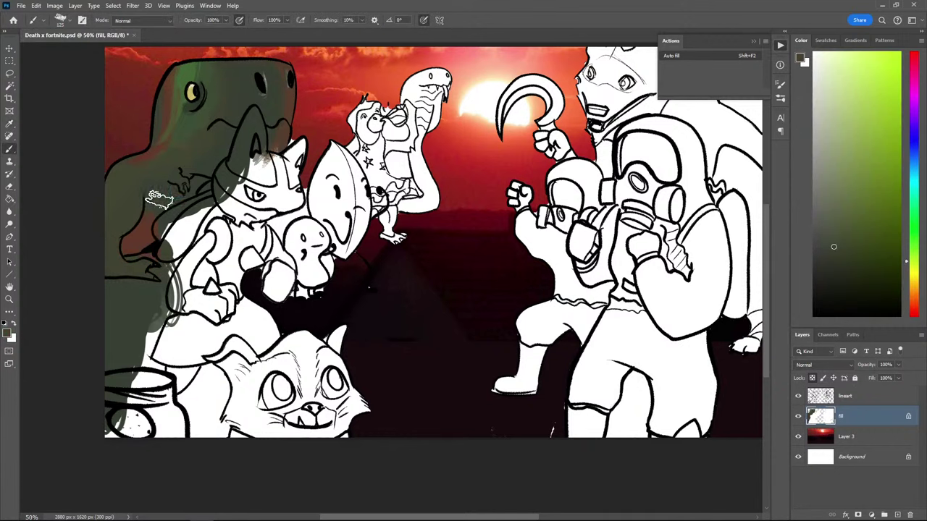
key("i")
left_click(150, 218)
key("b")
Darken the inside of the fold with a near-black red and carry it up the crease with a smaller brush
left_click(841, 302)
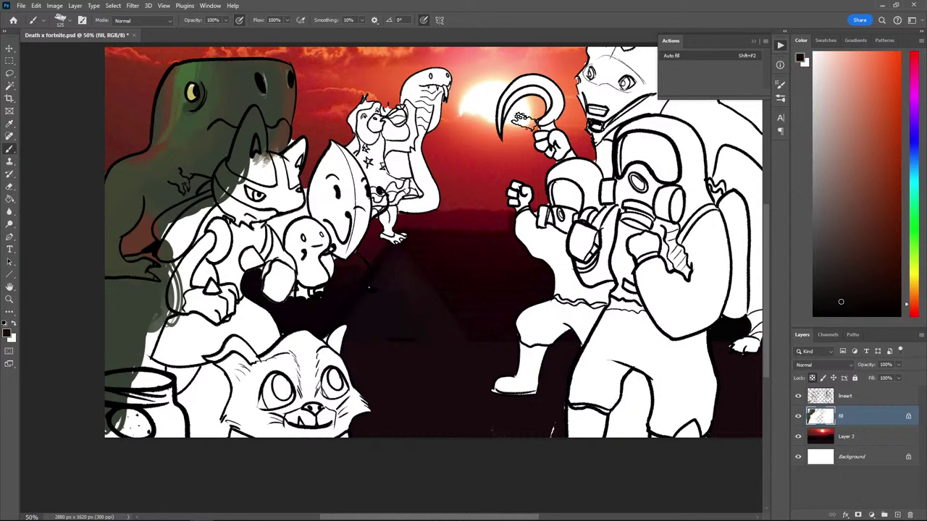
mouse_move(147, 252)
left_mouse_down()
mouse_move(147, 234)
mouse_move(129, 246)
mouse_move(148, 240)
left_mouse_up()
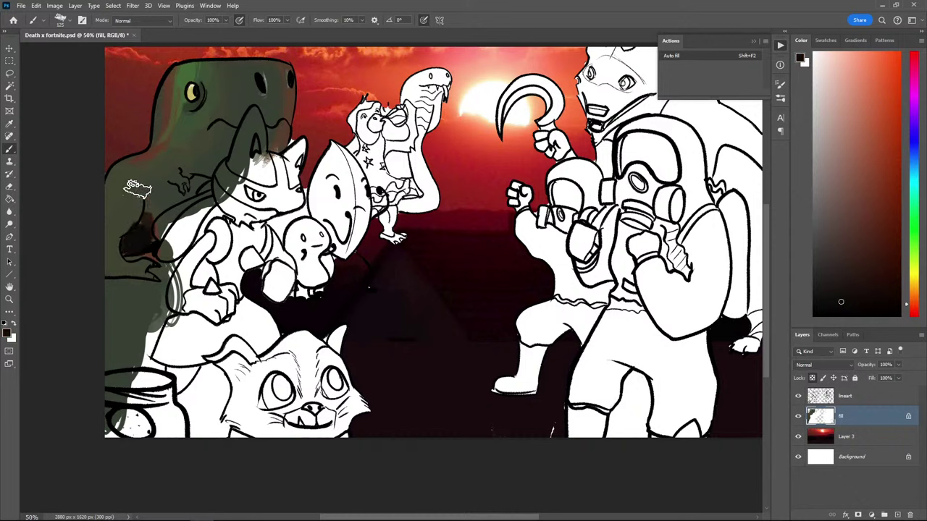
key("bracketleft")
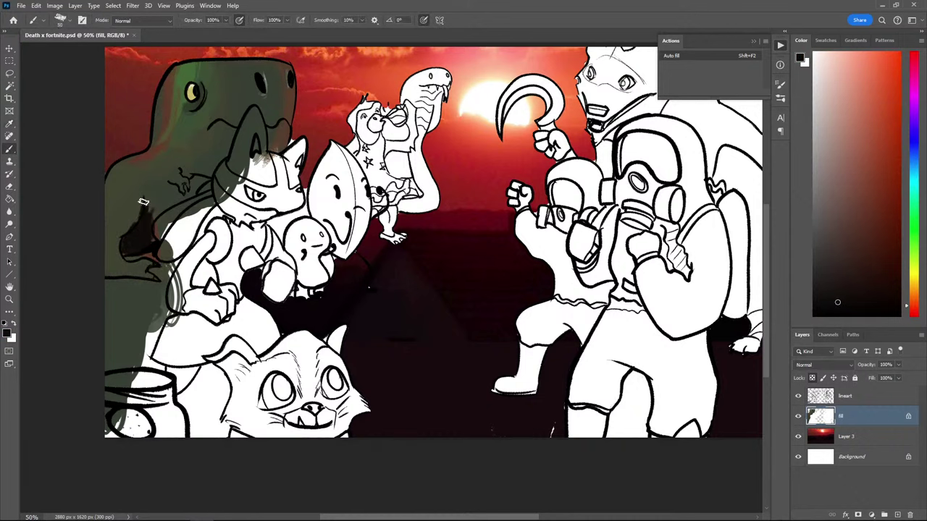
Switch the brush to loish_bristly brush and blend the crease above the dark fold with sampled olive and green tones
right_click(123, 190)
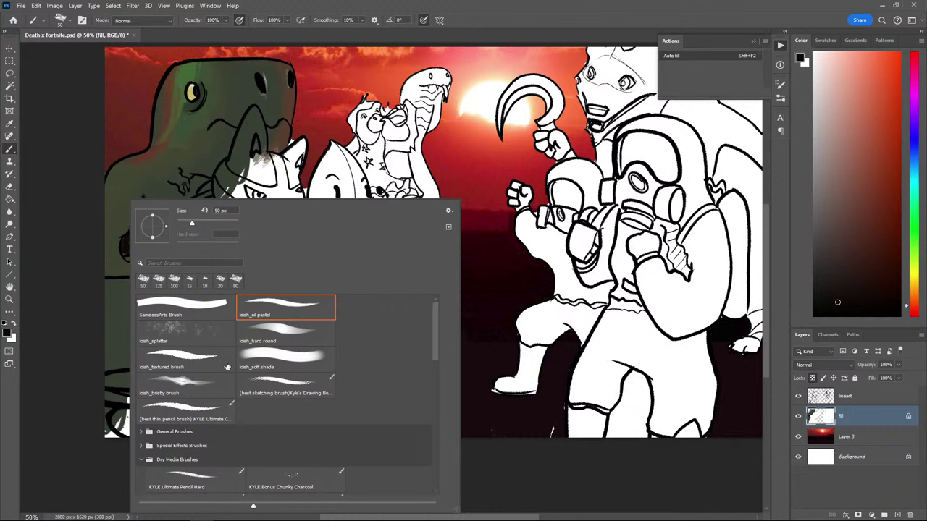
left_click(173, 384)
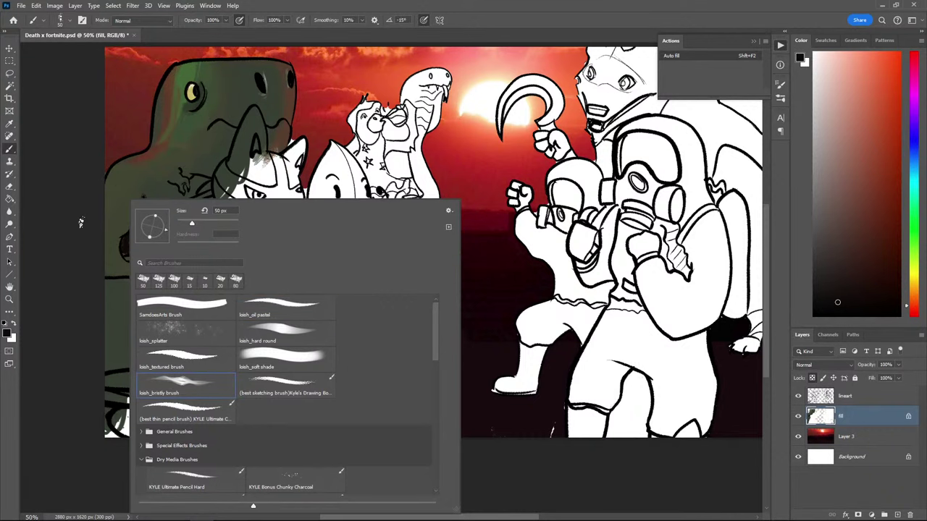
left_click(81, 223)
left_click(149, 205, "alt")
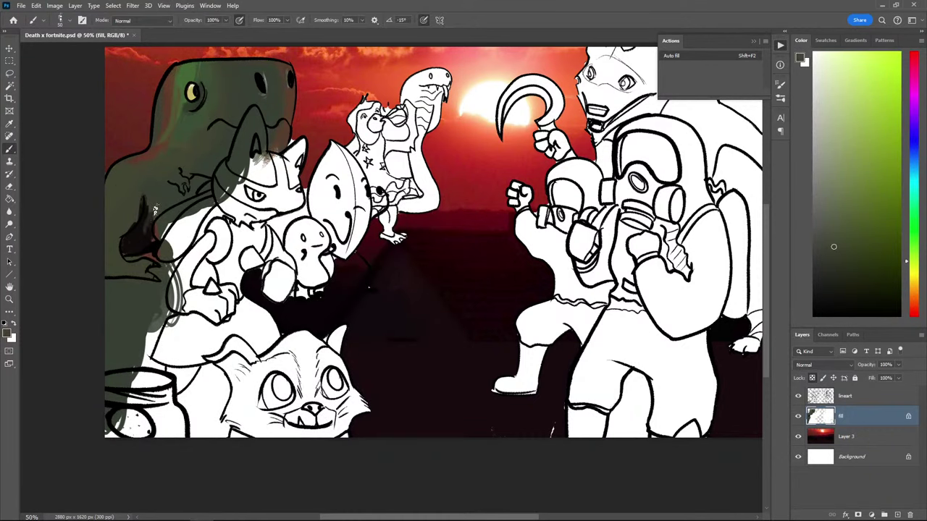
left_click(148, 211, "alt")
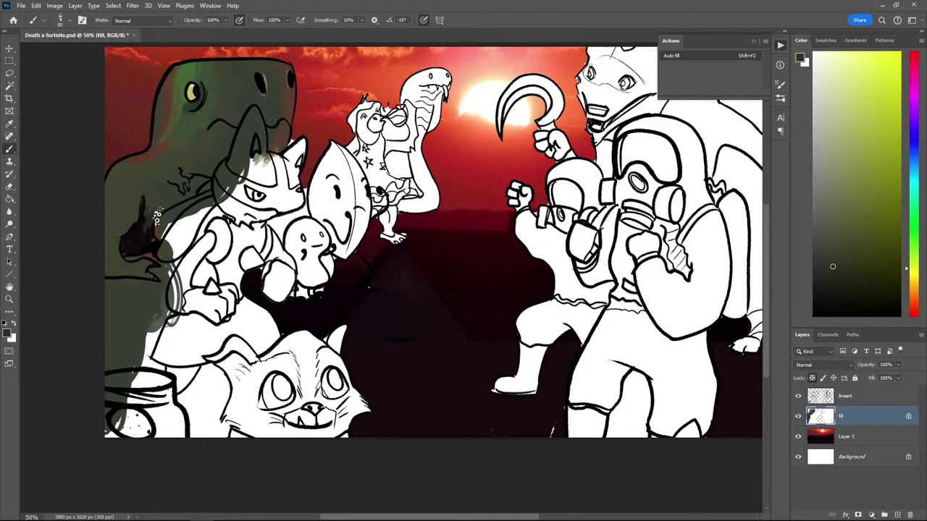
left_click(143, 209, "alt")
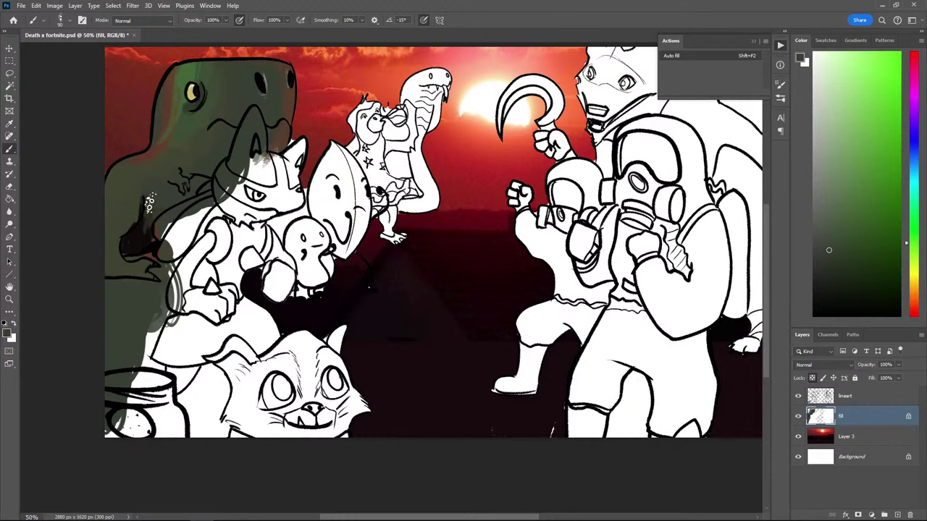
left_click(141, 206, "alt")
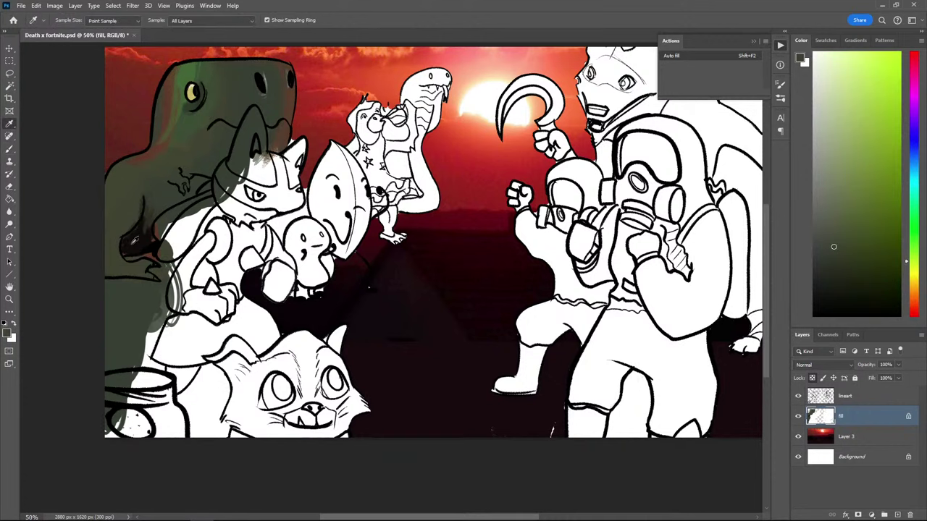
Blend the crease above the dinosaur's dark fold with sampled near-black and olive, and lighten the body beside it with olive from the head edge
left_click(127, 243, "alt")
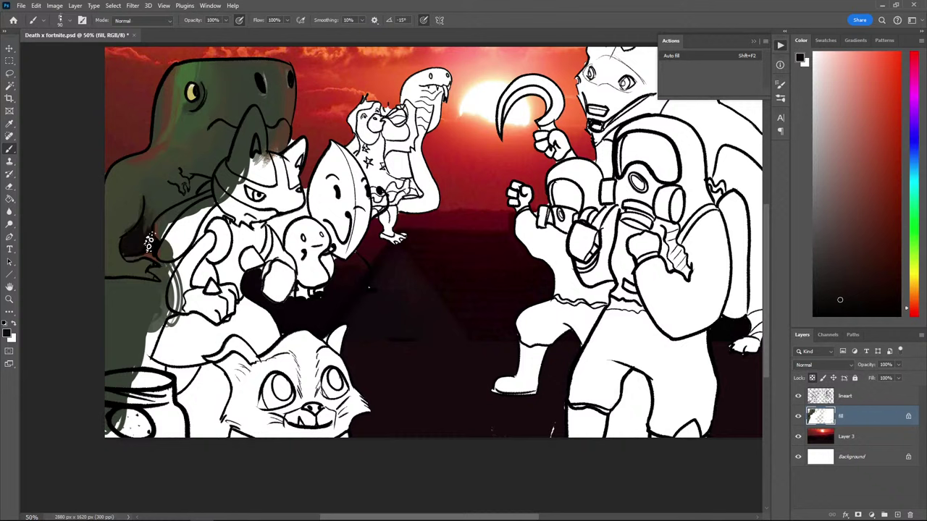
left_click(141, 238, "alt")
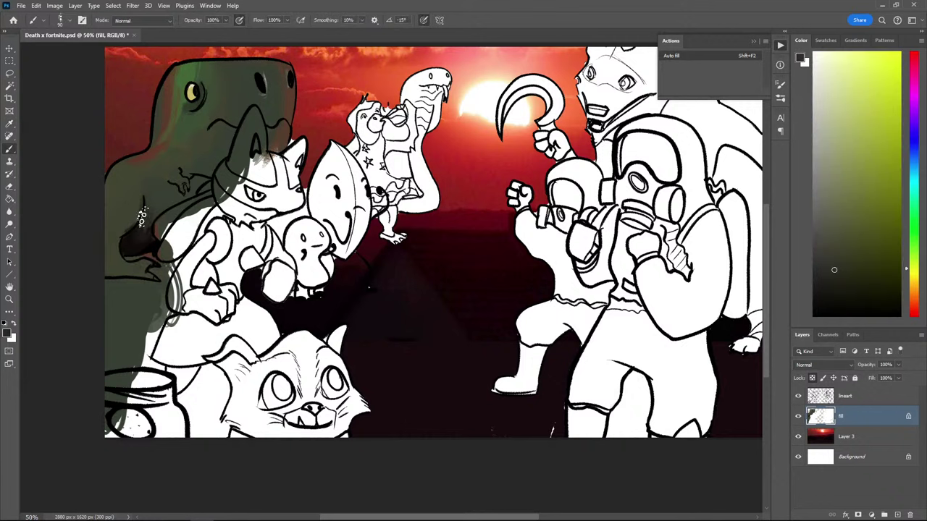
left_click(149, 205, "alt")
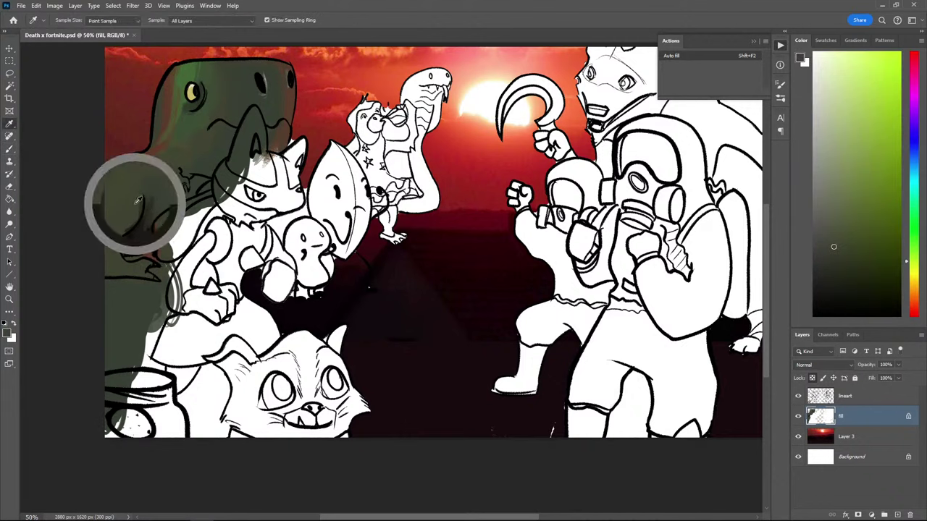
left_click(136, 202, "alt")
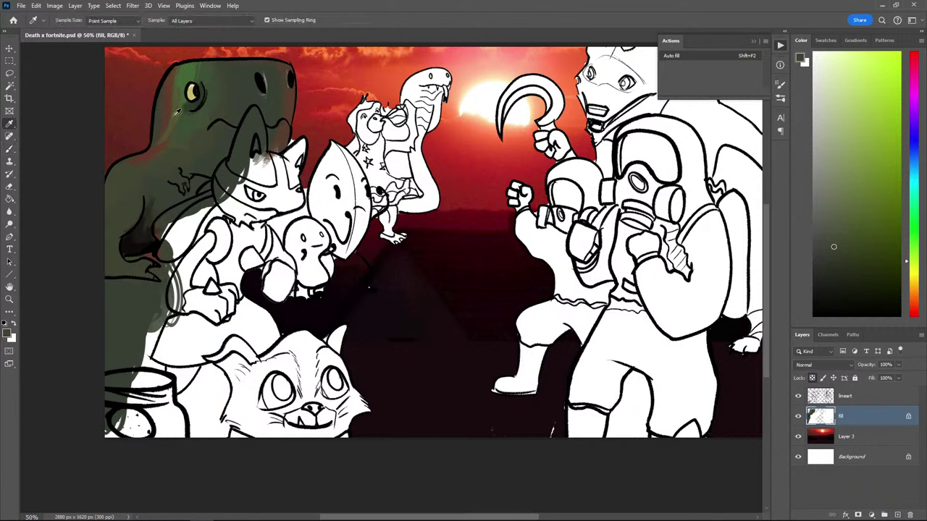
left_click(168, 84, "alt")
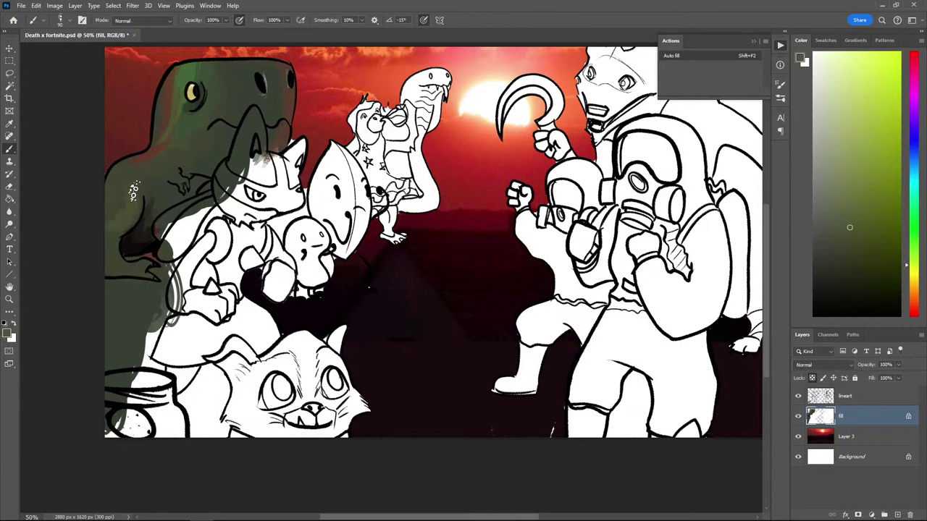
Tint the dinosaur's body beside the crease with a muted blue and blend it into the surrounding olive using sampled intermediate tones
left_click(860, 147)
left_click(913, 148)
left_click(875, 165)
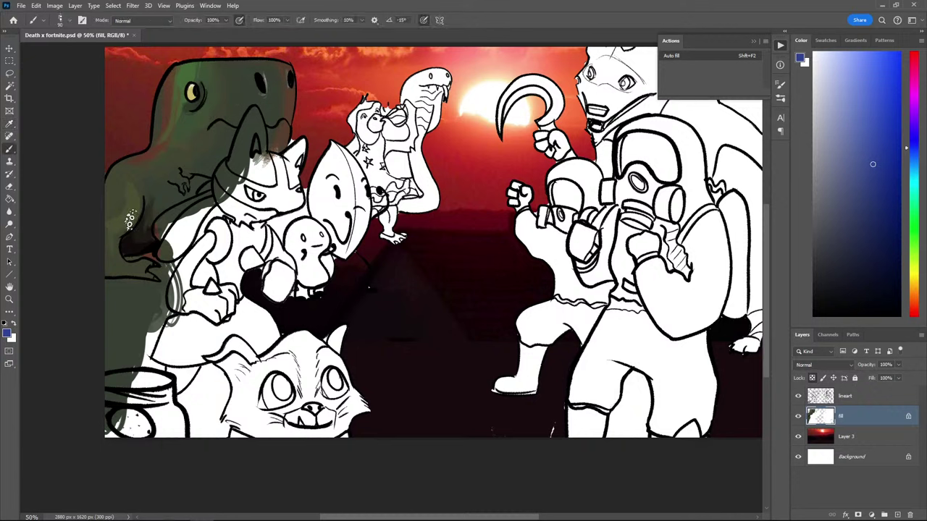
left_click(140, 190)
left_click(139, 189)
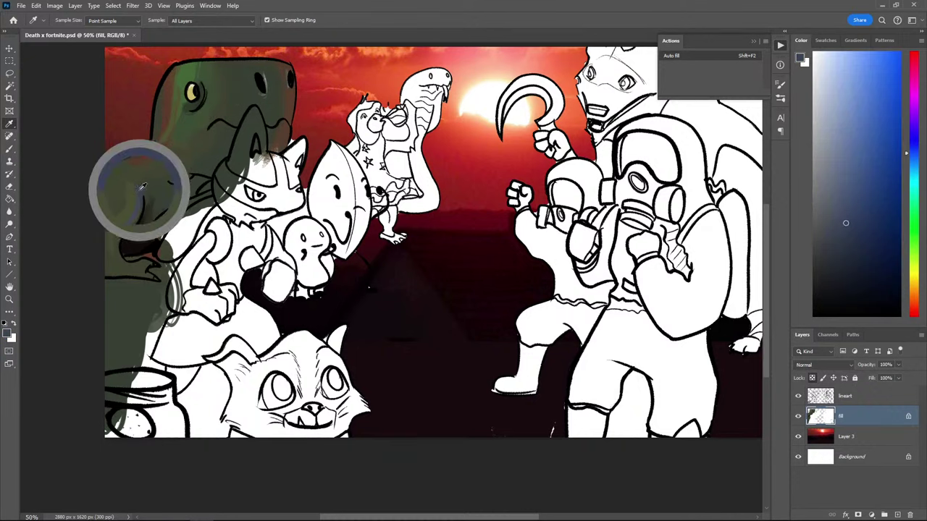
key("b")
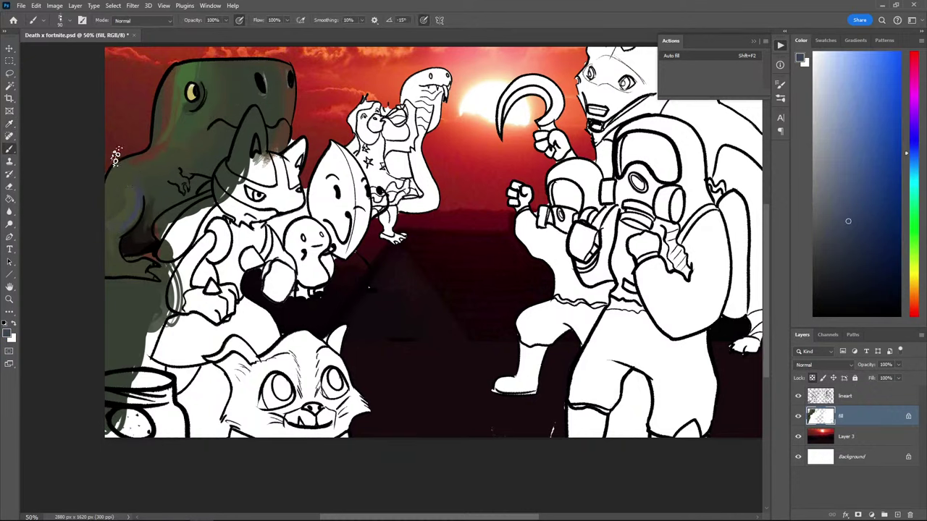
left_click(134, 199, "alt")
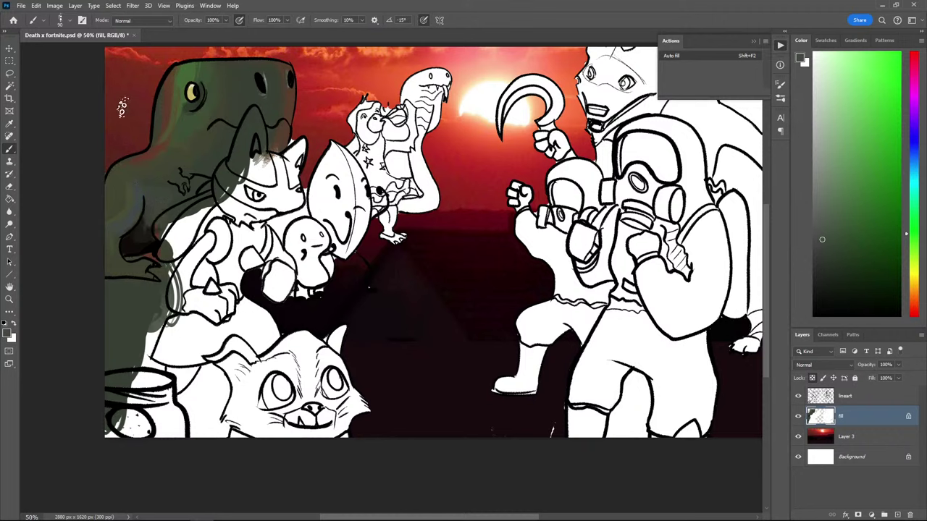
Shade around the small jagged lines on the dinosaur's chest with near-black green and a smaller brush, softening with a sampled dark green
left_click(812, 290)
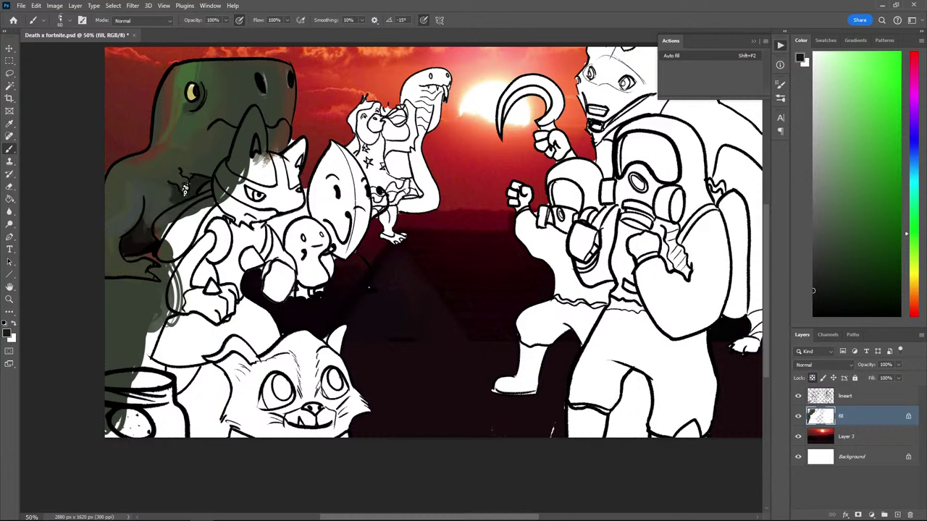
left_click(174, 190, "alt")
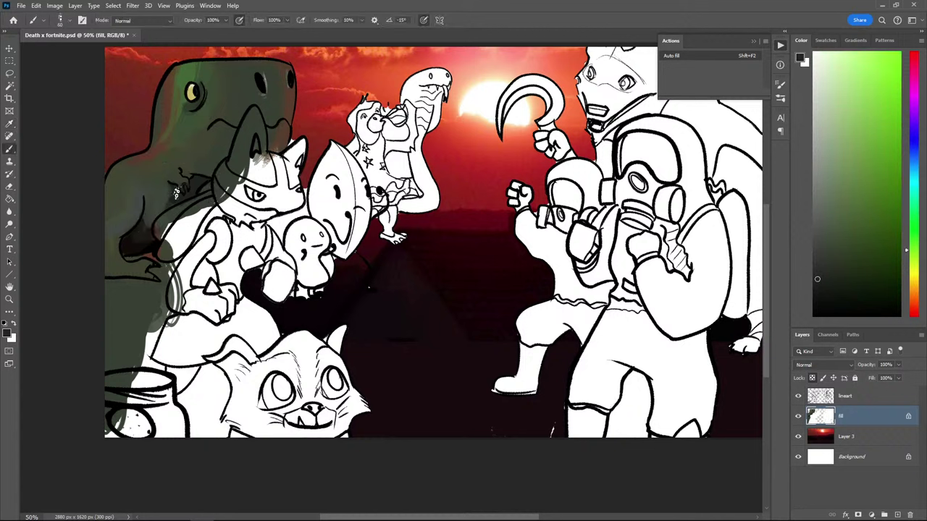
Blend the shading on the dinosaur's chest, arm and neck with dark green and brown tones sampled from its skin
left_click(167, 184, "alt")
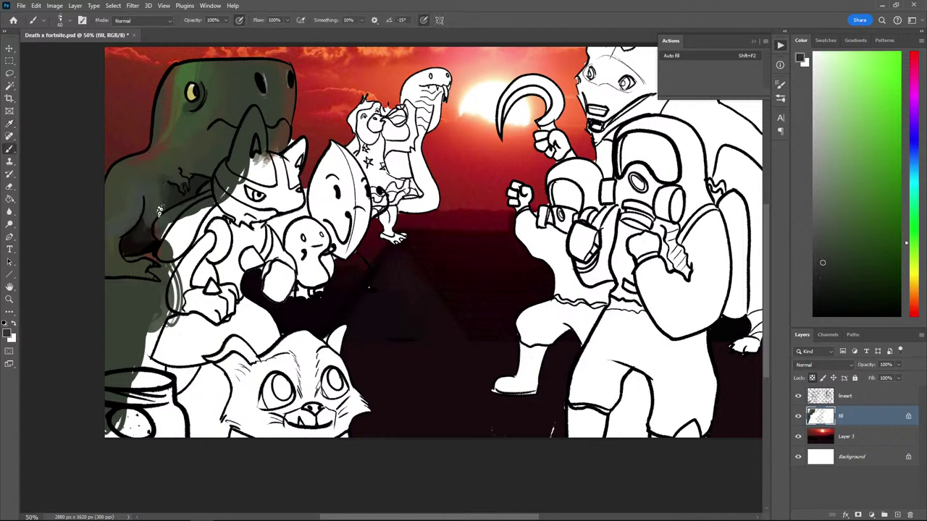
left_click(191, 181, "alt")
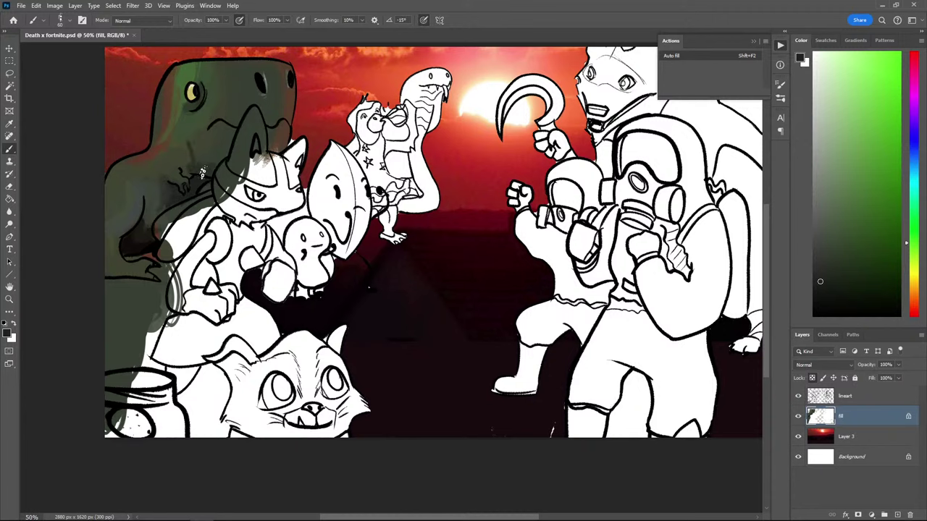
left_click(156, 128, "alt")
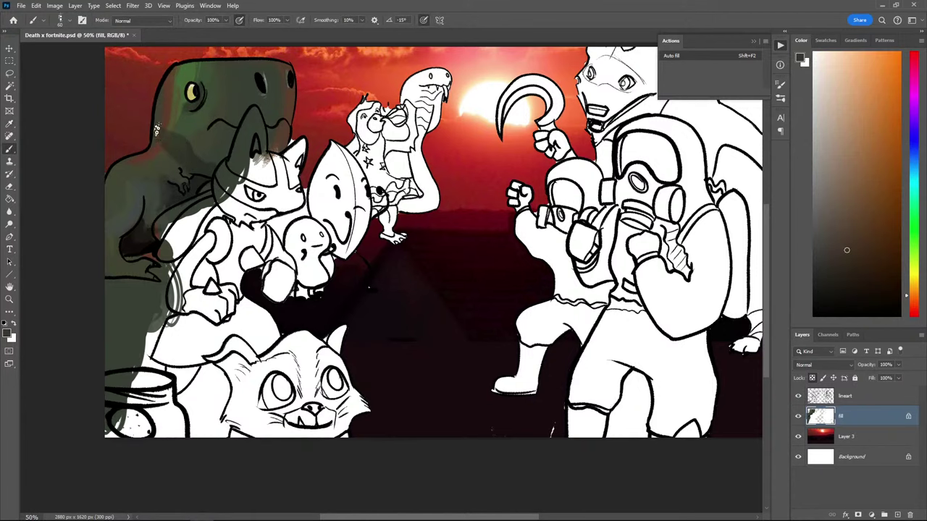
left_click(198, 148, "alt")
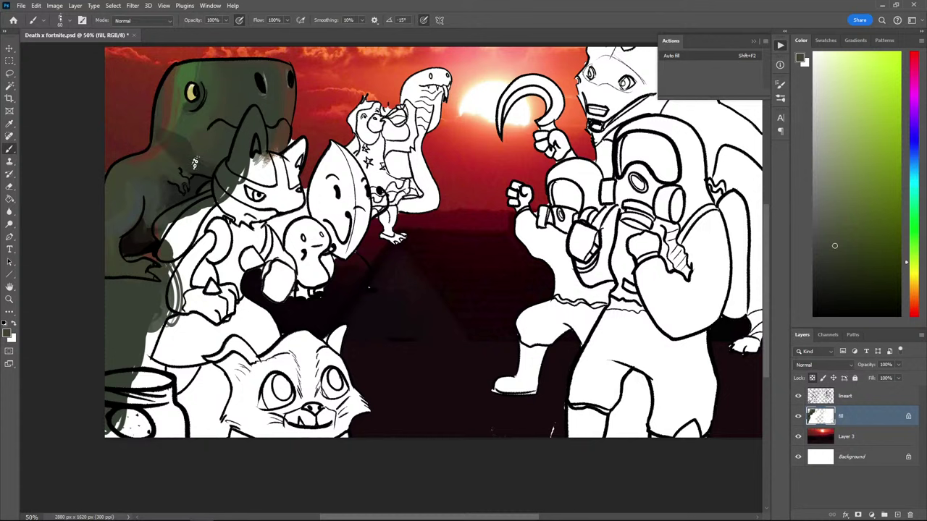
left_click(207, 154, "alt")
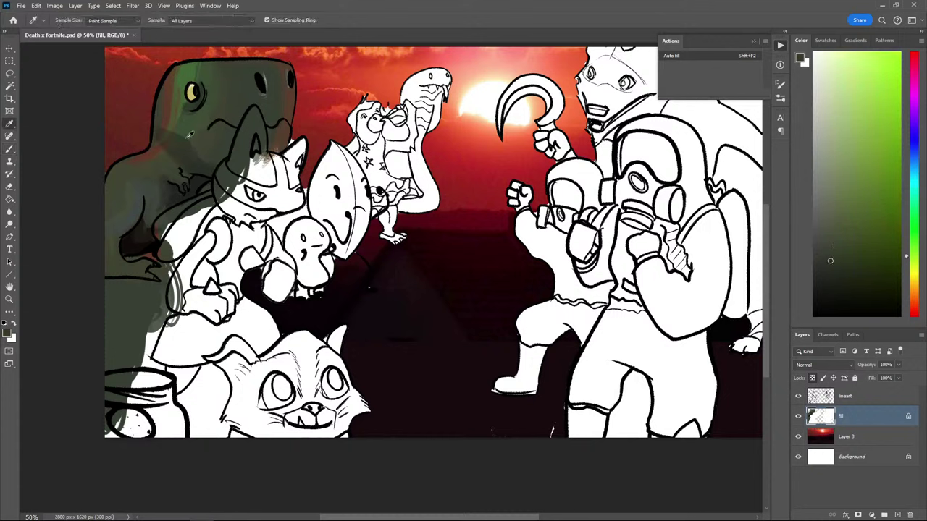
left_click(177, 134, "alt")
left_click(175, 139, "alt")
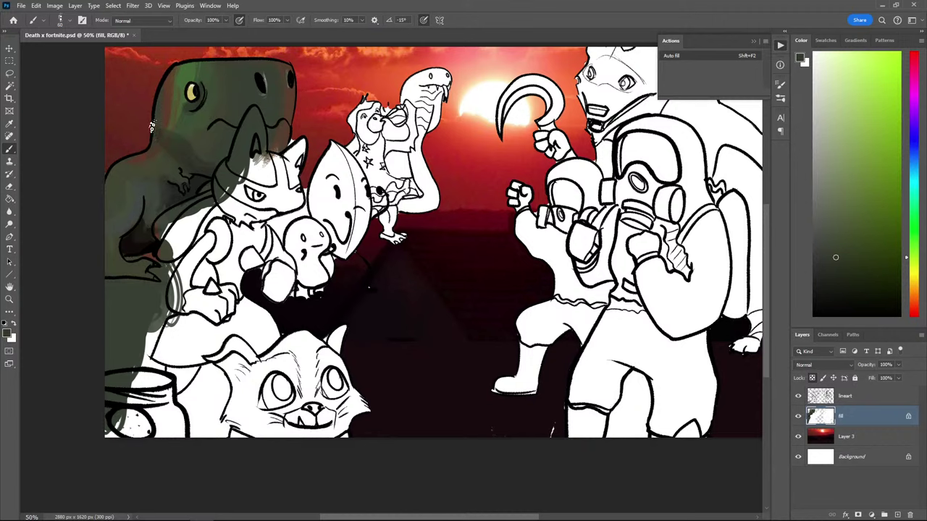
Smooth the shading on the dinosaur's shoulder, back and side with olive greens sampled from the surrounding paint
left_click(119, 192, "alt")
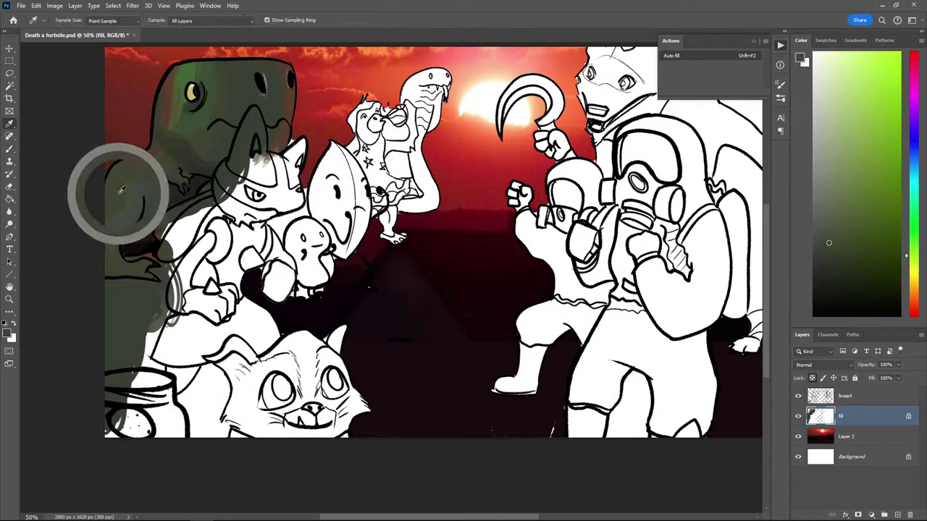
left_click(178, 194)
key("b")
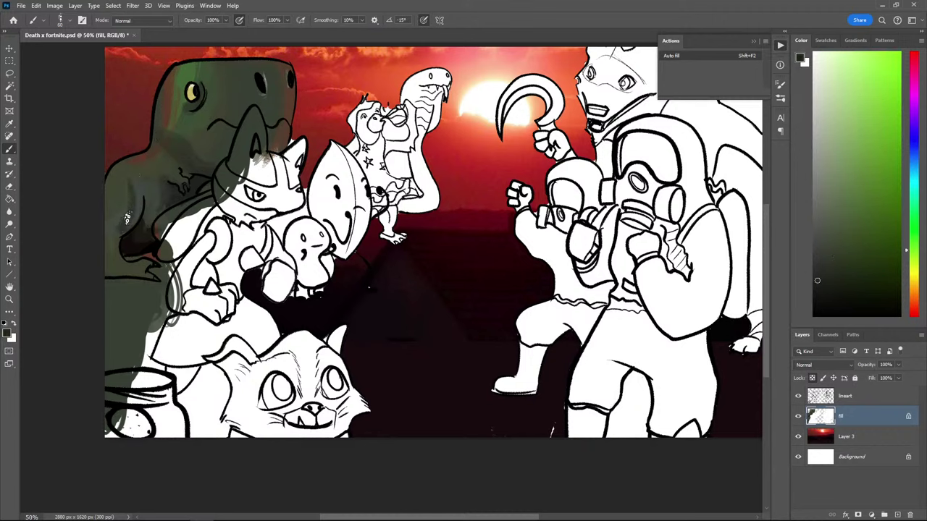
left_click(130, 192, "alt")
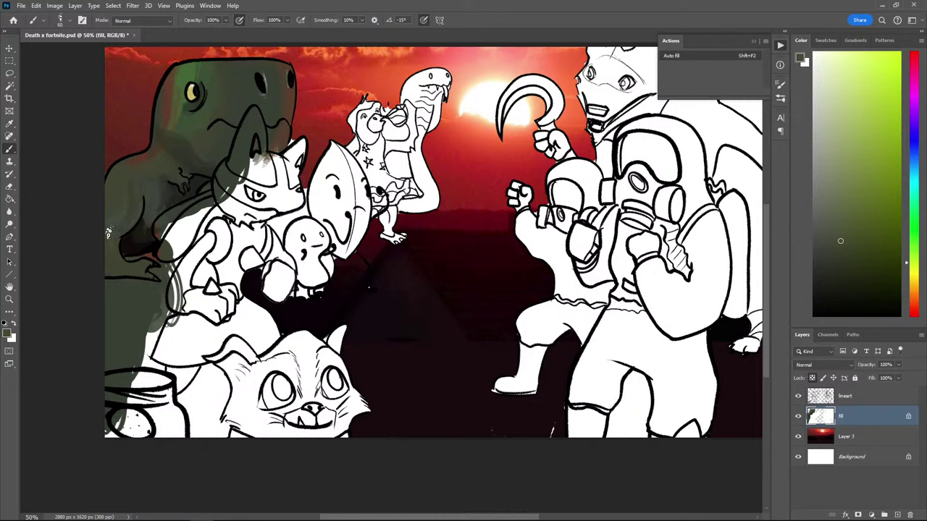
key("i")
left_click(133, 192)
key("b")
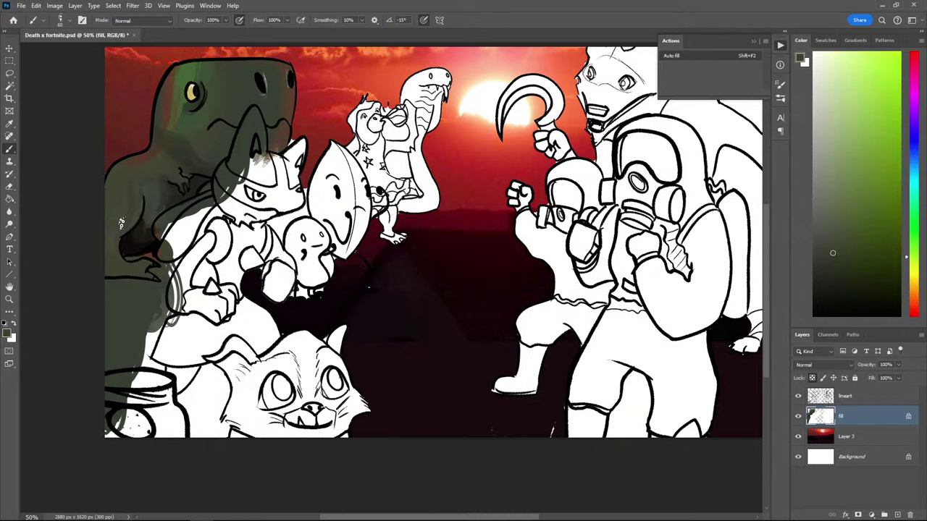
left_click(129, 187, "alt")
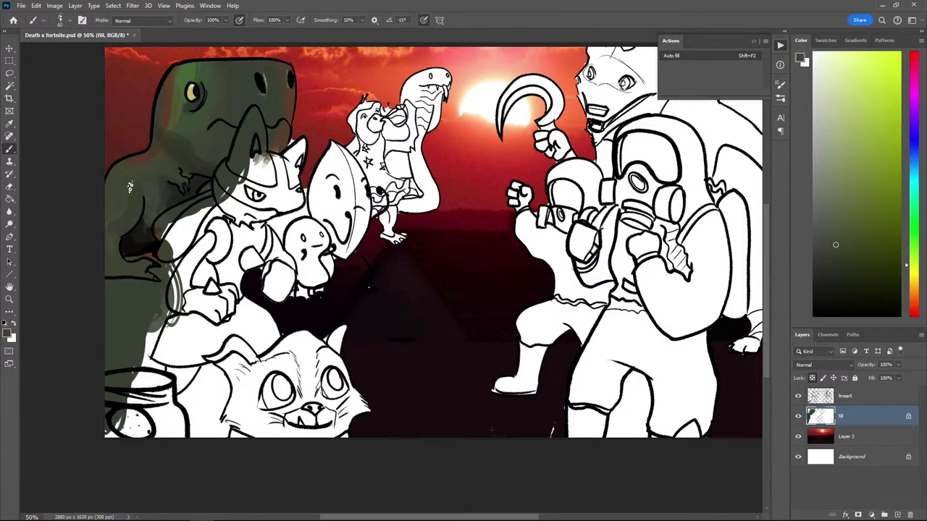
left_click(113, 235, "alt")
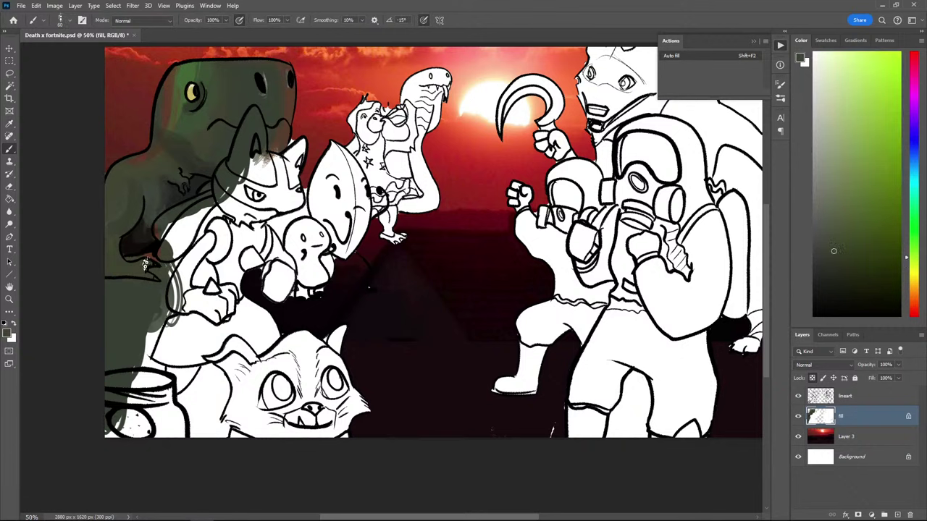
Choose a light olive-yellow brush colour for detailing the claws on the dinosaur's foot
left_click(549, 368, "alt")
left_click_drag(834, 244, 774, 230)
left_click_drag(914, 268, 913, 276)
left_click(841, 168)
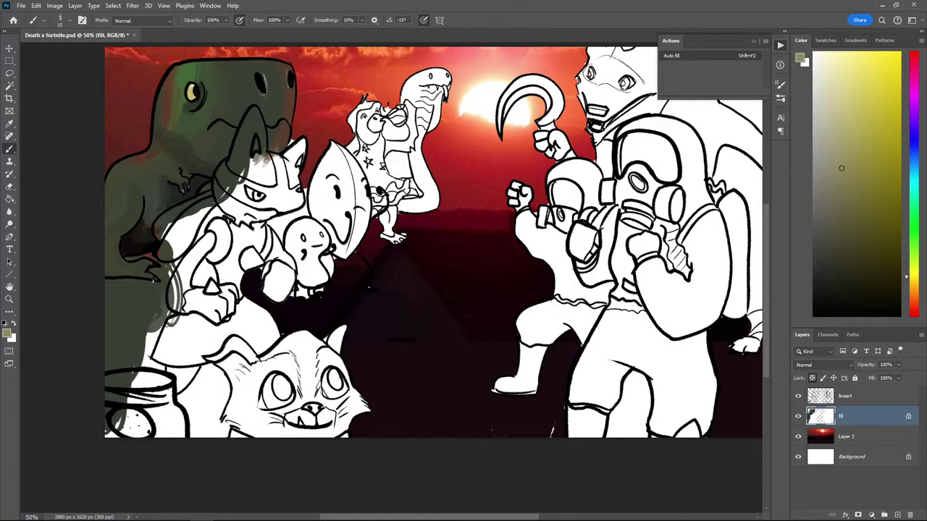
Shade the dinosaur's lower body and thigh with a larger brush, using dark and olive tones sampled from the body
left_click(139, 235, "alt")
key("bracketright")
key("bracketright")
key("bracketright")
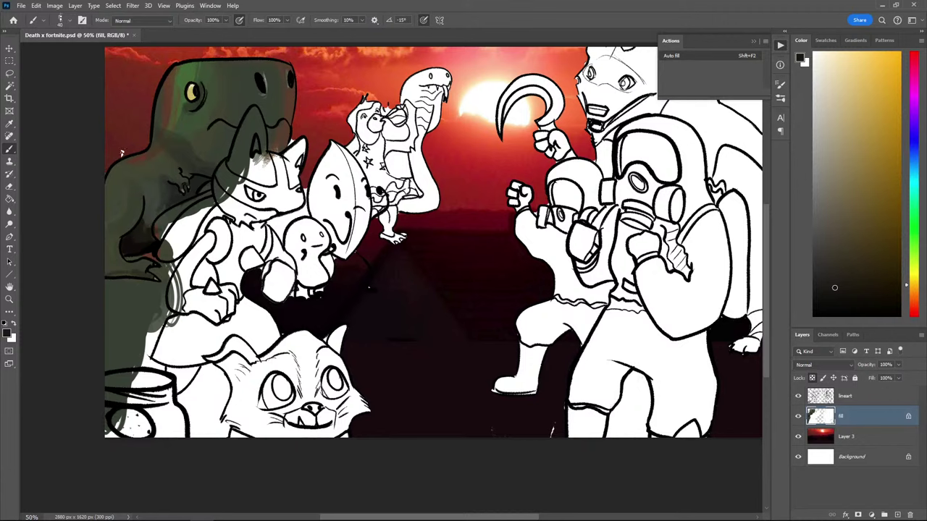
left_click(136, 213, "alt")
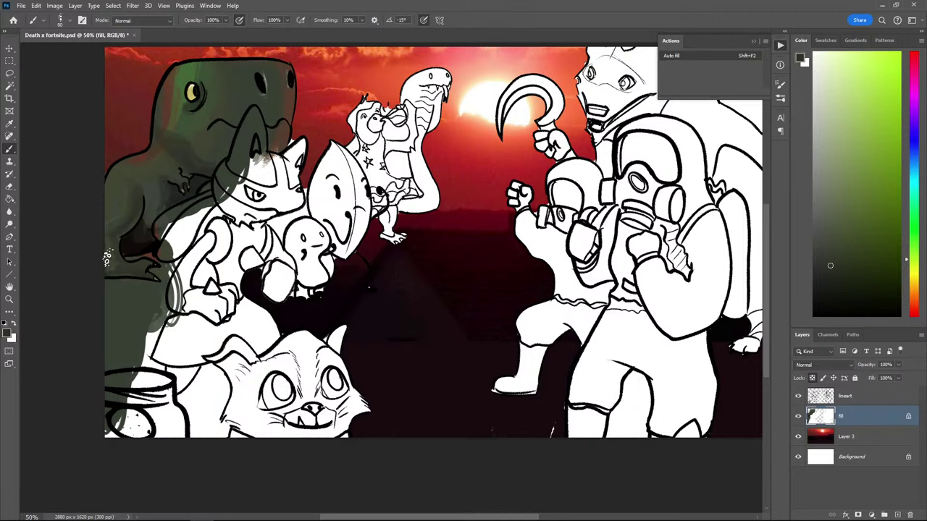
left_click(114, 267, "alt")
left_click(105, 251, "alt")
key("alt")
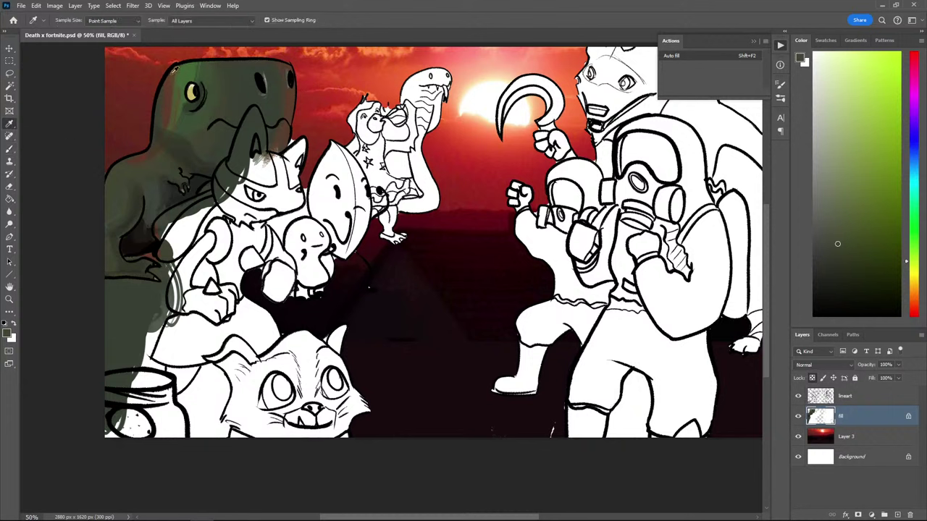
Even out the green shading on the dinosaur's forehead and around its eye with a larger brush and sampled head tones
left_click(194, 71, "alt")
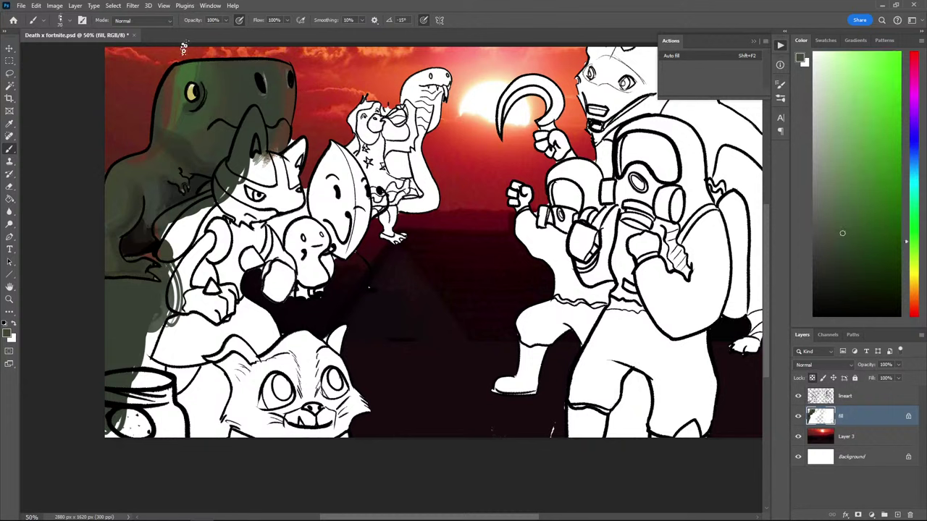
key("bracketright")
key("bracketright")
key("bracketright")
key("bracketright")
left_click(181, 94, "alt")
left_click(180, 114, "alt")
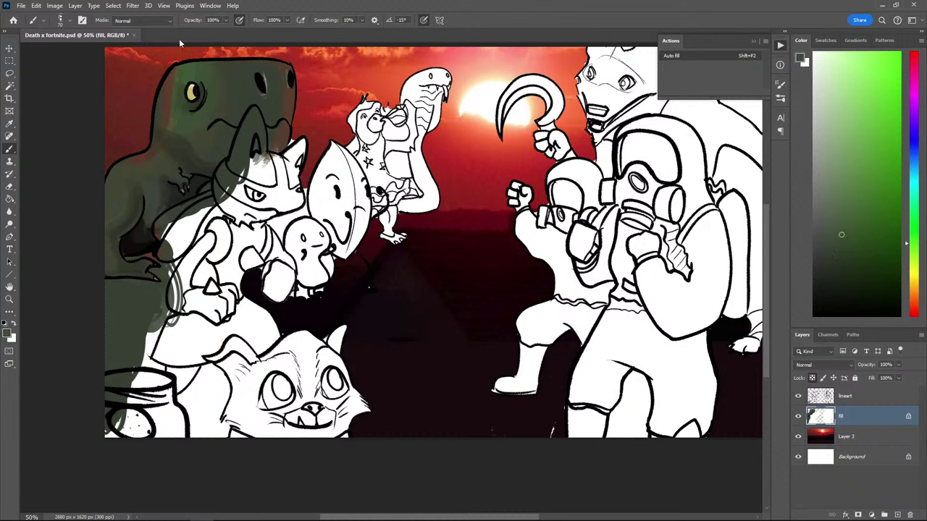
left_click(180, 78, "alt")
left_click(197, 81, "alt")
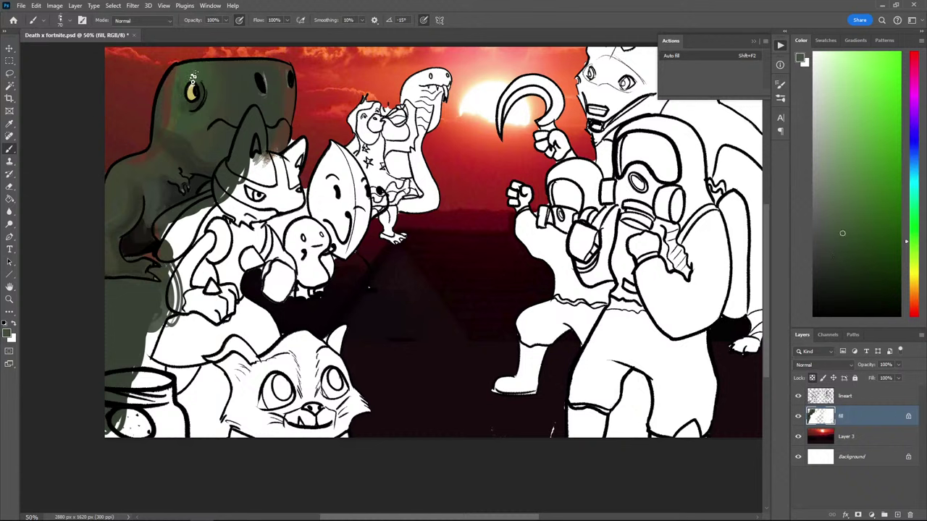
Refine the shading around the dinosaur's nostril and along its mouth line with colours sampled from the head
left_click(264, 85, "alt")
left_click_drag(265, 71, 257, 88)
left_click(258, 68, "alt")
left_click(264, 70, "alt")
left_click(217, 124, "alt")
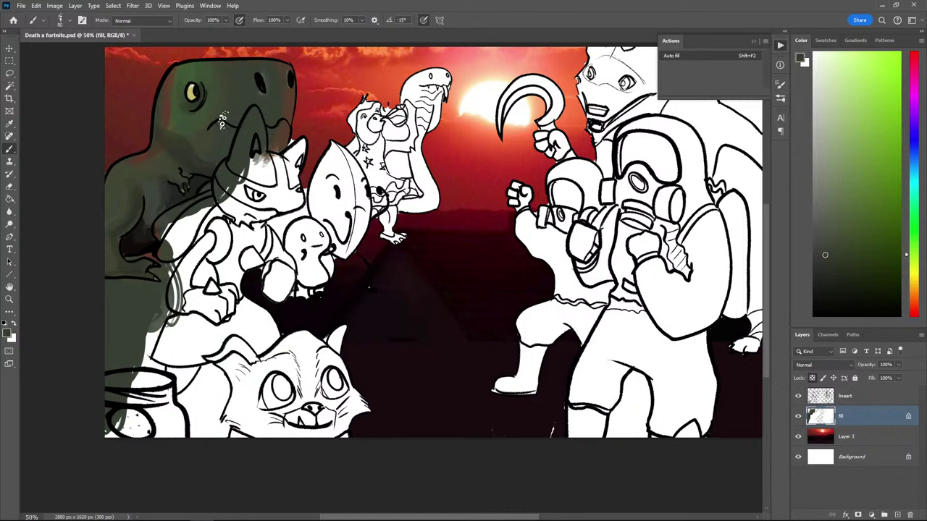
left_click_drag(218, 125, 231, 119)
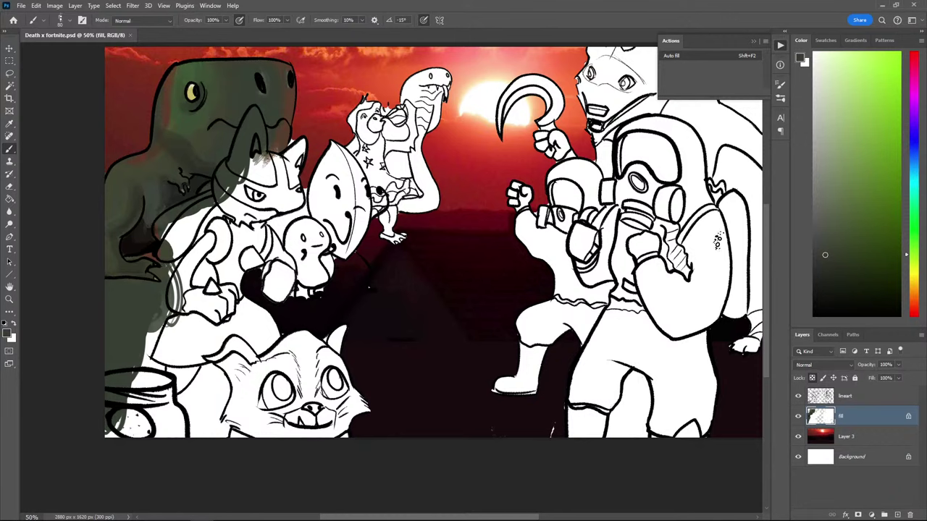
Choose a very dark desaturated blue and paint the mask of the fox-like character on the fill layer
mouse_move(830, 230)
left_mouse_down()
mouse_move(815, 234)
mouse_move(826, 250)
left_mouse_up()
left_click_drag(916, 194, 915, 153)
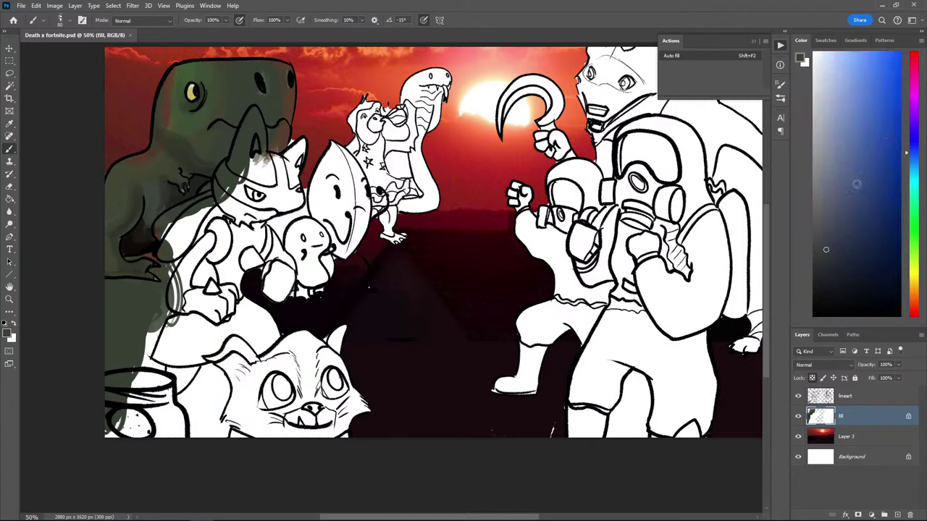
left_click_drag(827, 269, 829, 269)
mouse_move(261, 194)
left_mouse_down()
mouse_move(229, 179)
mouse_move(245, 193)
mouse_move(223, 186)
mouse_move(217, 169)
mouse_move(226, 186)
mouse_move(220, 172)
mouse_move(277, 194)
mouse_move(278, 173)
mouse_move(295, 196)
mouse_move(277, 205)
mouse_move(297, 208)
mouse_move(269, 210)
mouse_move(242, 150)
mouse_move(232, 192)
left_mouse_up()
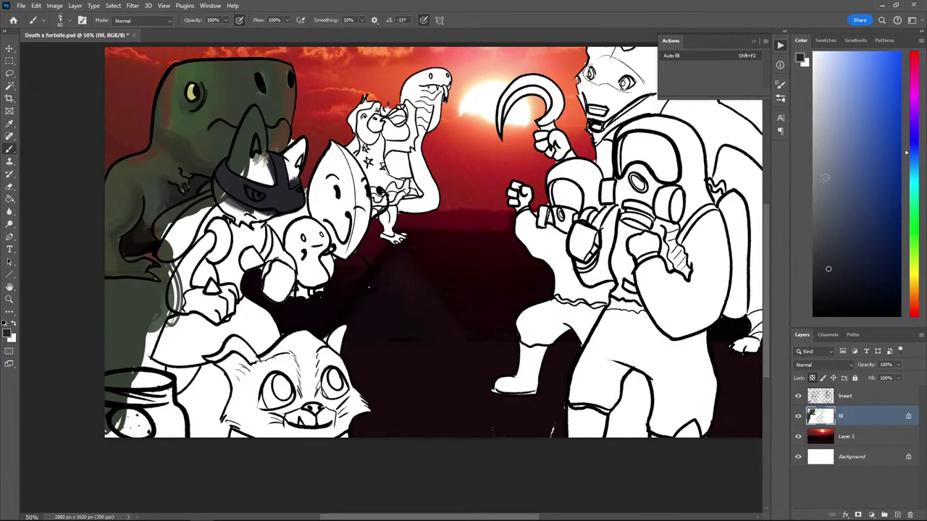
Try a lighter slate-blue highlight stroke on the side of the fox-like character's mask
left_click(829, 226)
left_click_drag(226, 171, 223, 179)
key("ctrl+z")
Lock the lineart layer and make the fill layer active again for painting
left_click(842, 417)
left_click(798, 396)
left_click(798, 397)
left_click(843, 396)
left_click(854, 378)
left_click(840, 416)
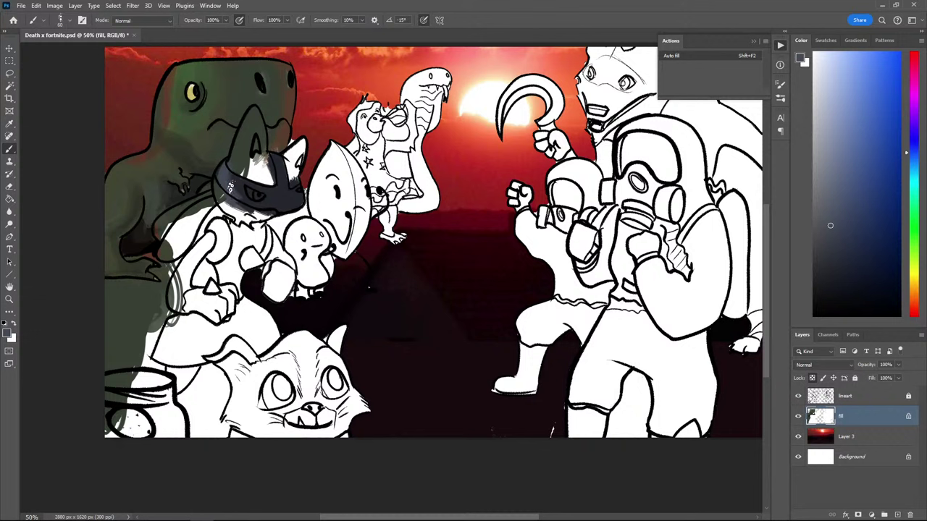
Add a reddish-brown tint sampled from the dinosaur to the fox-like character's mask and blend it with the mask's dark tones
left_click(166, 104, "alt")
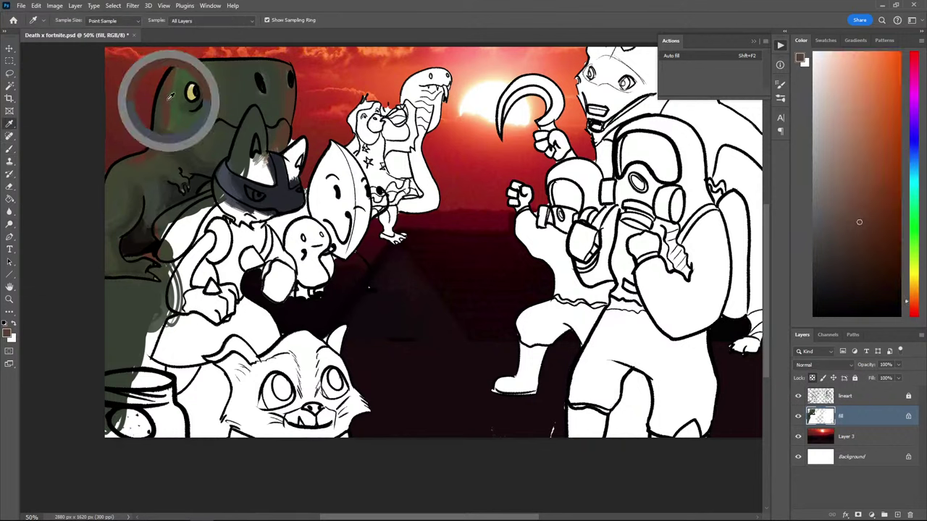
left_click(242, 185, "alt")
left_click(221, 178, "alt")
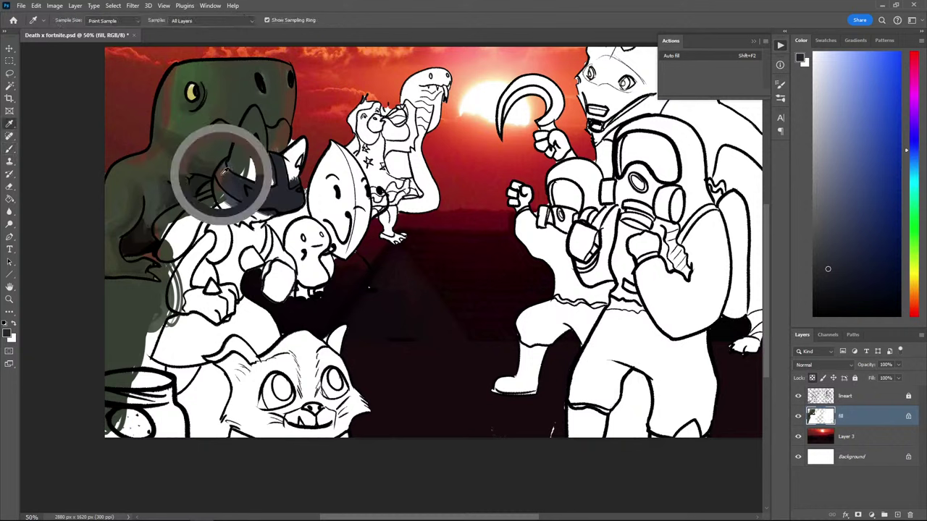
left_click(231, 193, "alt")
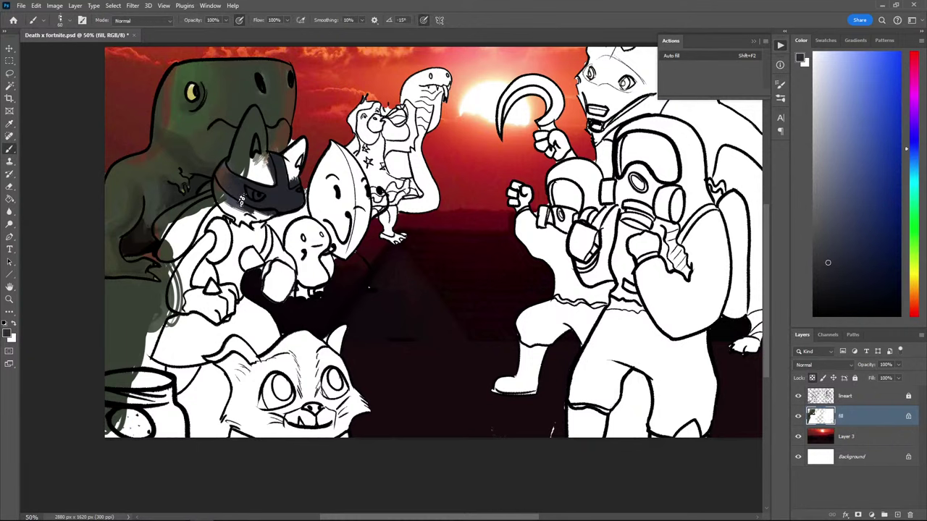
left_click(227, 181, "alt")
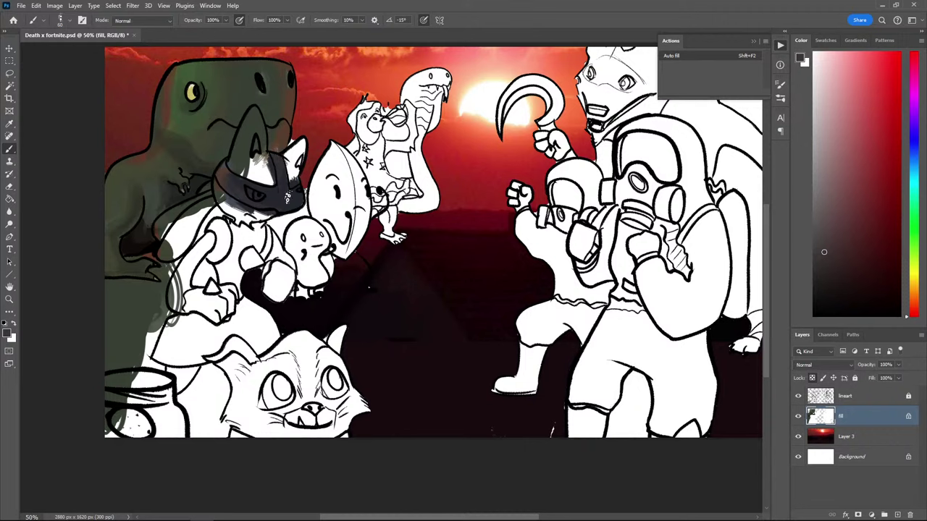
key("alt")
left_click(289, 200, "alt")
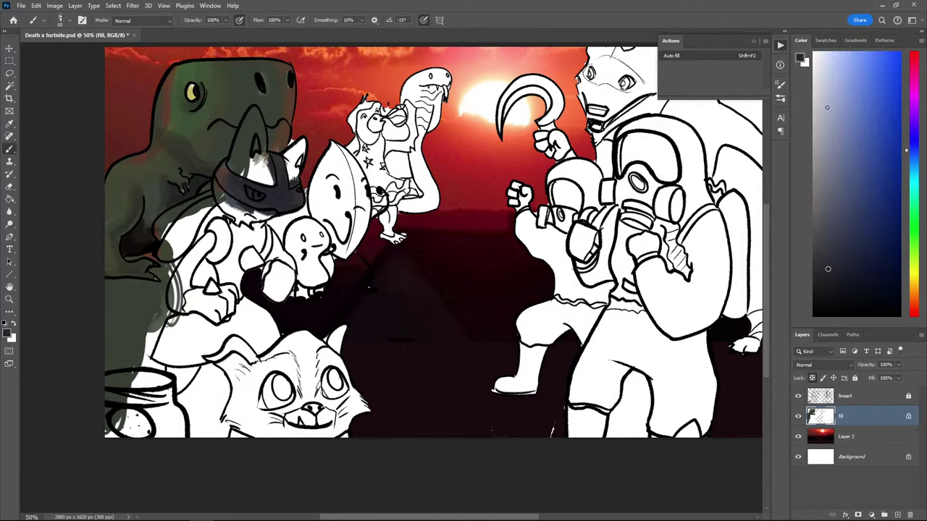
Choose a soft orange and colour the eye of the masked fox-like character with a small brush
left_click(227, 159, "alt")
left_click_drag(915, 125, 915, 71)
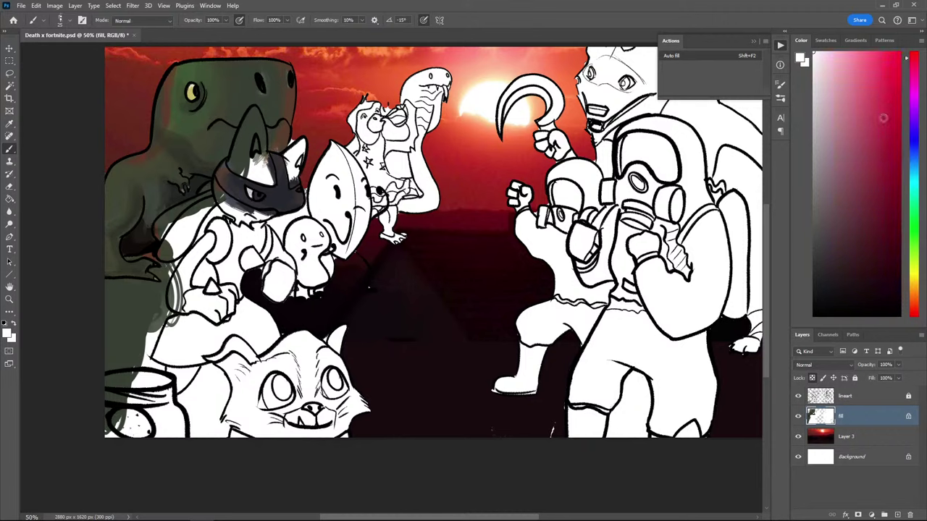
left_click(853, 110)
left_click(914, 299)
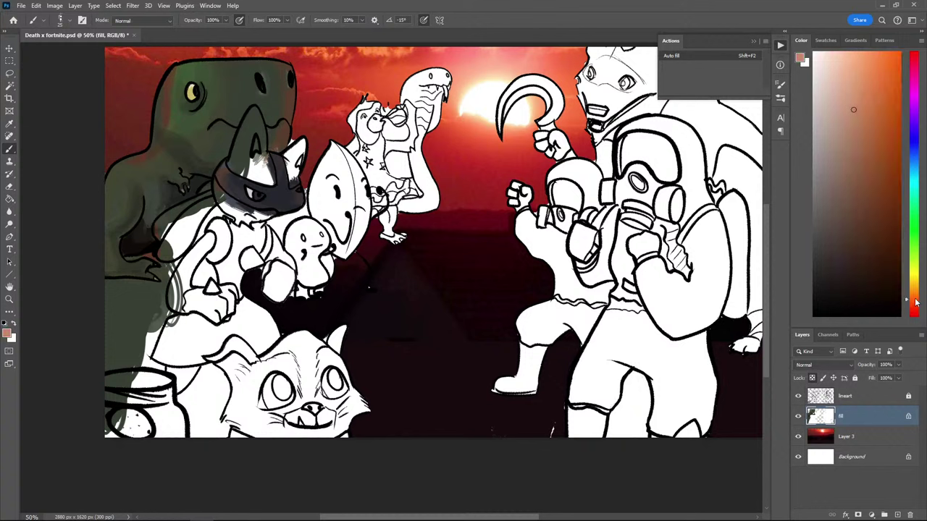
left_click(864, 106)
key("v")
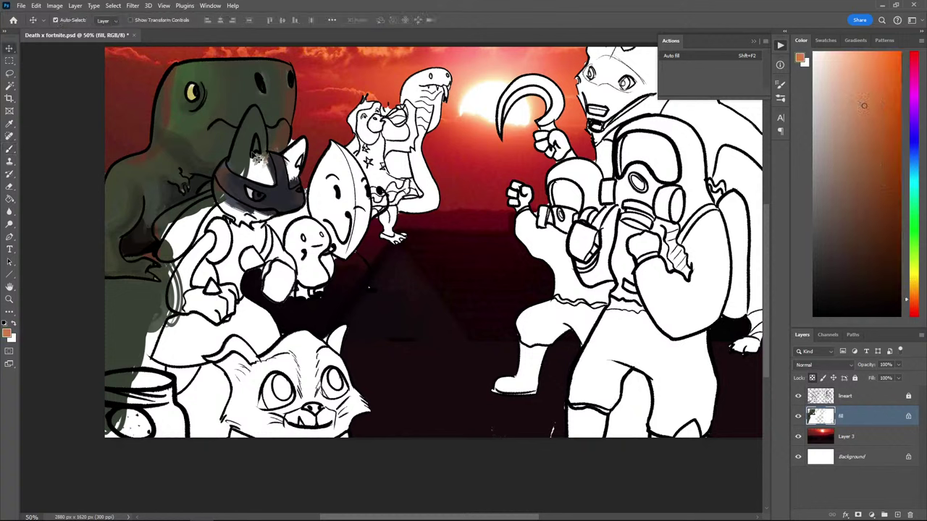
key("b")
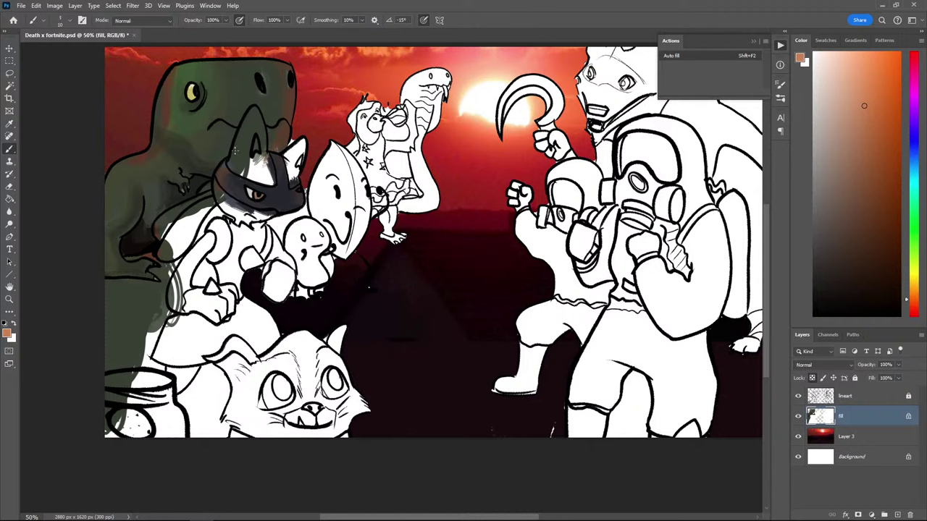
Touch up the fox-like character's mask and face with sampled black, dark mask tones and white
key("i")
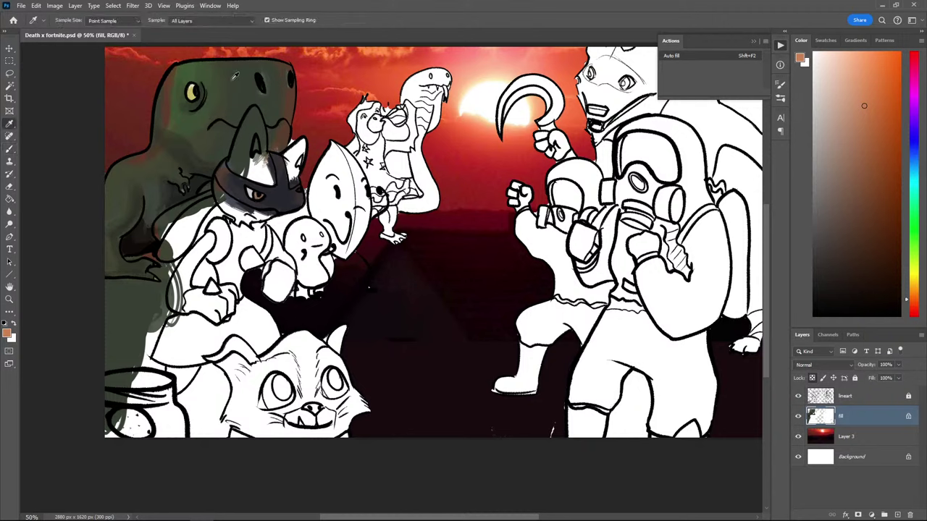
left_click(225, 160)
key("b")
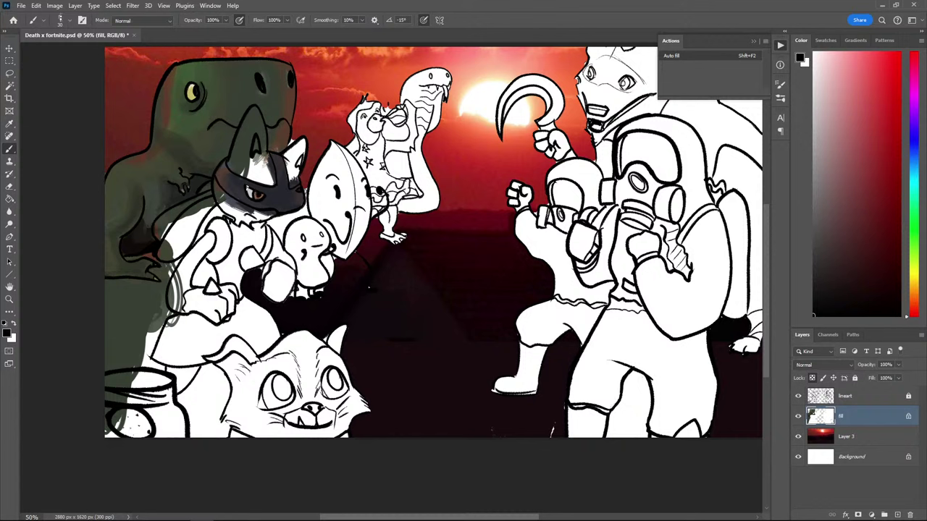
key("i")
left_click(253, 125)
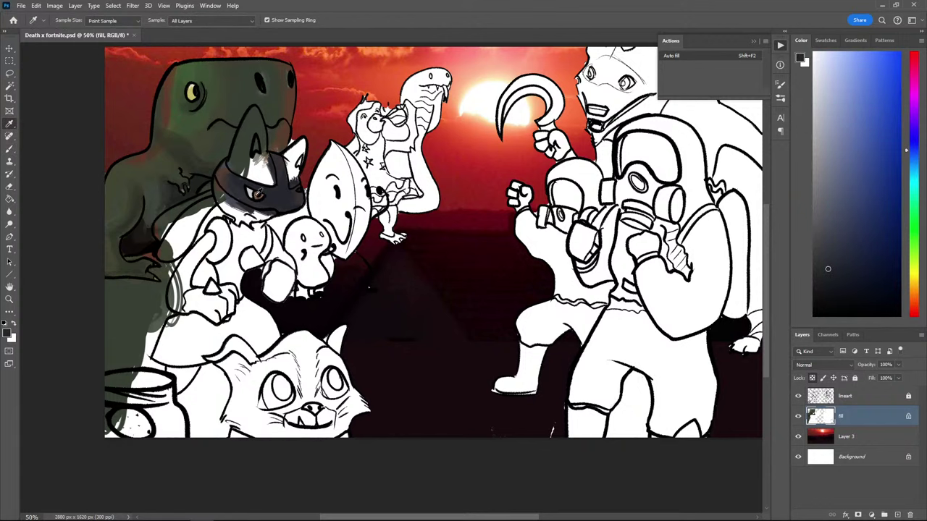
left_click(257, 193)
key("b")
key("i")
left_click(275, 143)
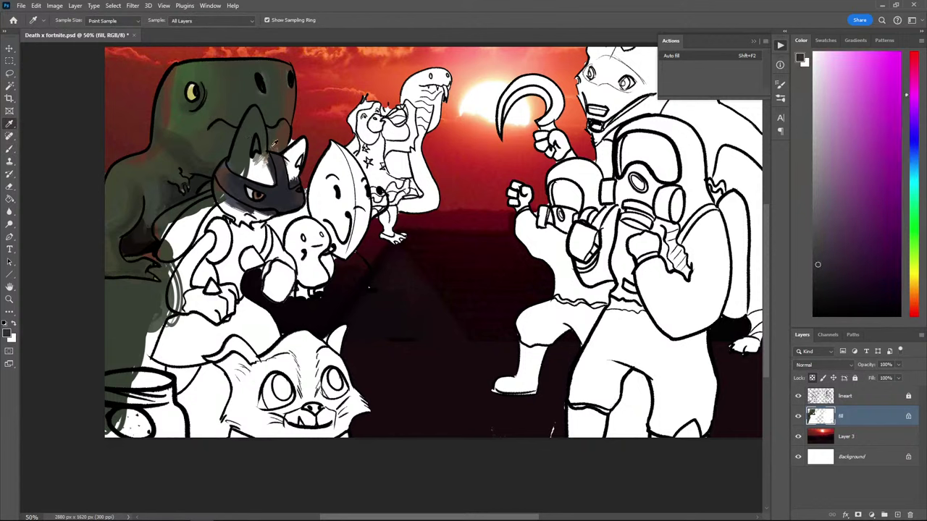
left_click(254, 169)
key("b")
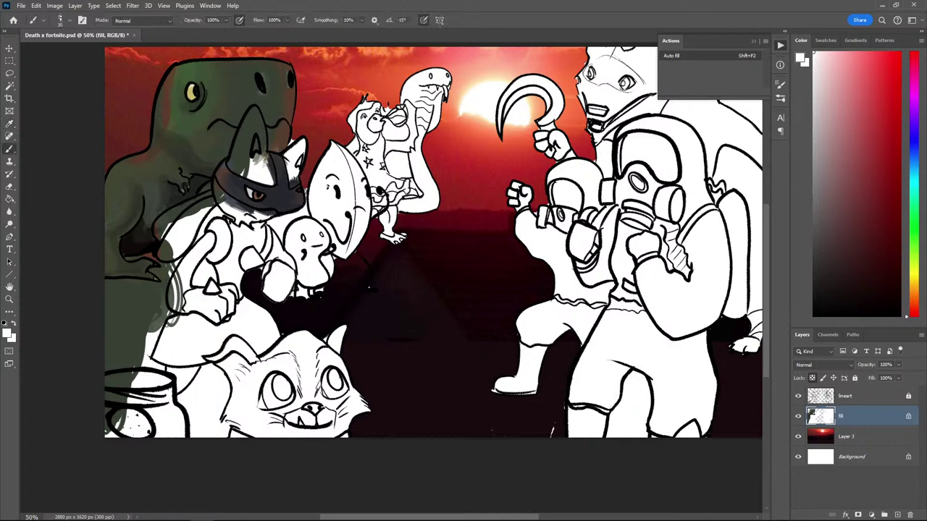
Try a muted slate-blue stroke on the fox-like character's large ear with an enlarged brush and undo it
left_click(910, 157)
left_click(882, 217)
mouse_move(882, 217)
left_mouse_down()
mouse_move(883, 191)
mouse_move(859, 186)
mouse_move(814, 203)
mouse_move(835, 200)
left_mouse_up()
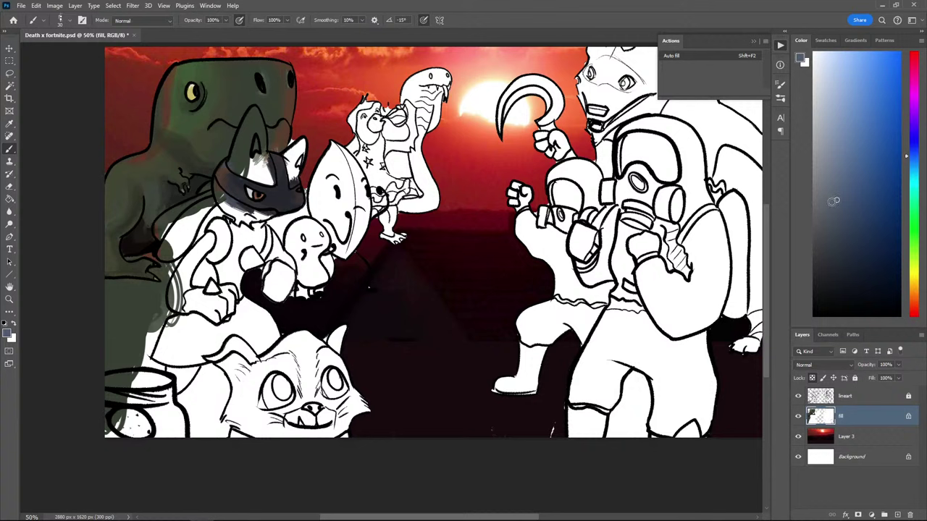
key("bracketright")
key("bracketright")
key("bracketright")
key("bracketright")
key("bracketright")
key("bracketright")
mouse_move(261, 138)
left_mouse_down()
mouse_move(255, 116)
mouse_move(251, 148)
left_mouse_up()
key("ctrl+z")
Choose a lighter greyish blue and paint the base colour of the fox-like character's large ear
left_click(839, 190)
left_click_drag(913, 178, 914, 160)
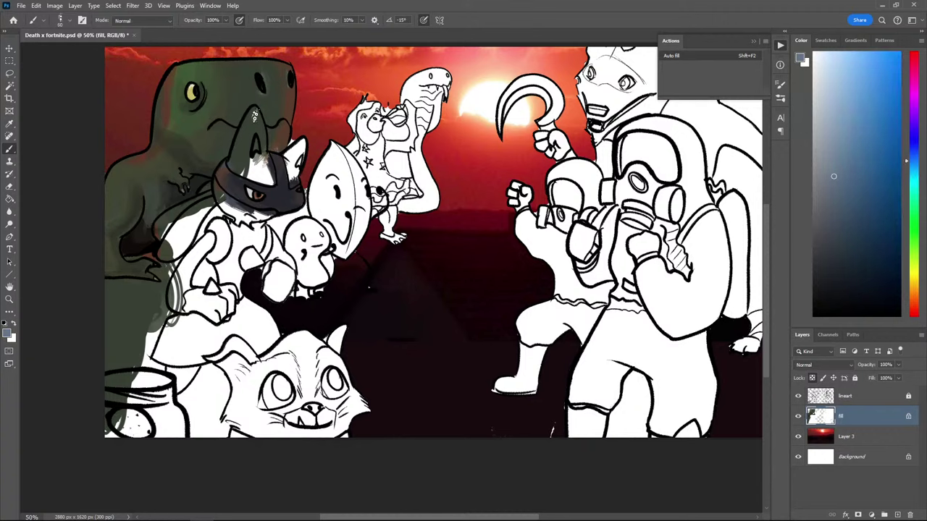
mouse_move(256, 117)
left_mouse_down()
mouse_move(262, 140)
mouse_move(250, 135)
mouse_move(237, 157)
left_mouse_up()
key("bracketright")
key("bracketright")
key("bracketright")
key("bracketleft")
key("bracketleft")
left_click_drag(257, 128, 268, 177)
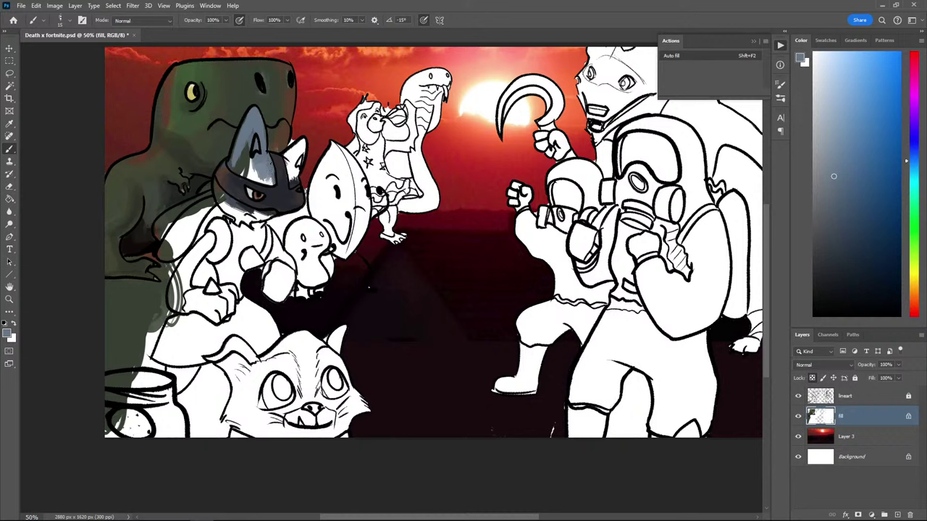
Extend the greyish blue over the fox-like character's forehead patch and smaller ear
key("alt")
left_click_drag(265, 174, 270, 181)
mouse_move(249, 145)
left_mouse_down()
mouse_move(263, 158)
mouse_move(271, 180)
mouse_move(241, 133)
mouse_move(238, 157)
mouse_move(288, 150)
mouse_move(249, 140)
mouse_move(290, 168)
left_mouse_up()
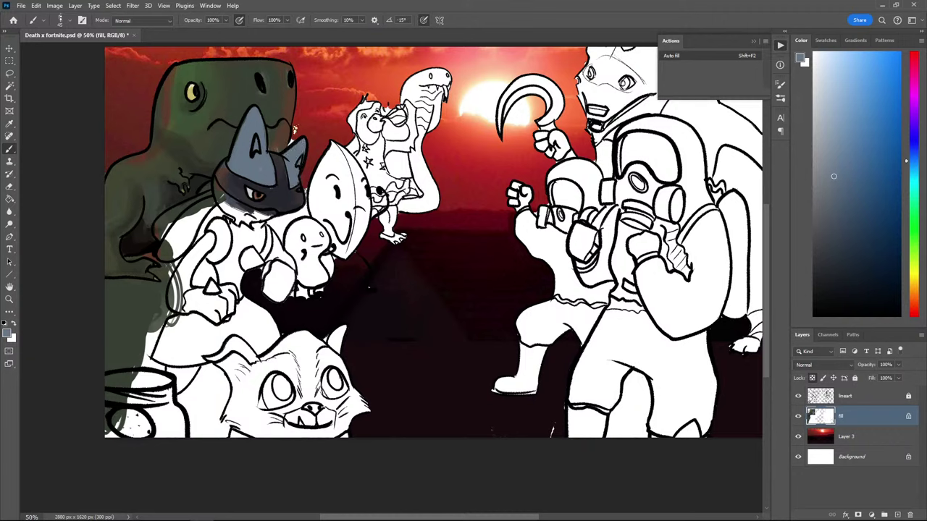
Clean up the fill beside the smaller ear with the Eraser, lifting and restoring the fill layer's transparency lock
left_click(292, 135, "alt")
key("e")
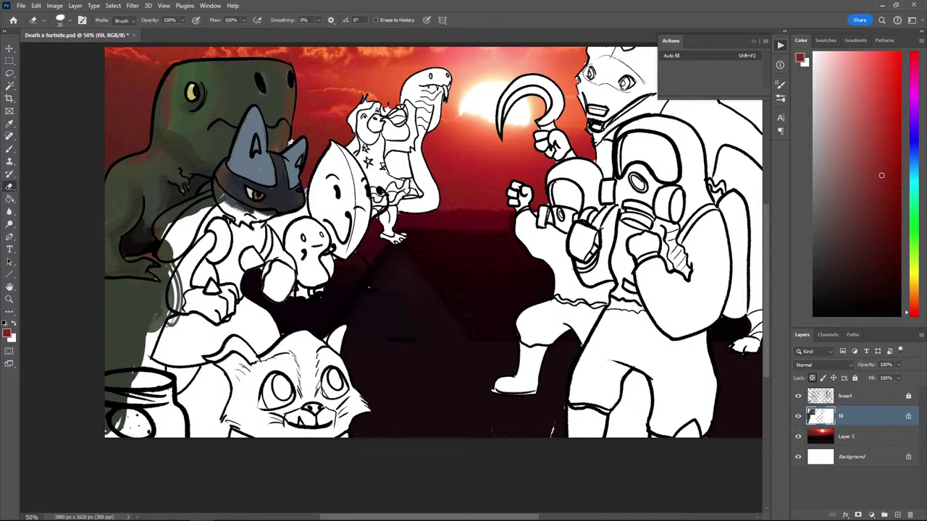
left_click(813, 378)
left_click(812, 378)
Sample the ear's greyish blue, choose a very dark navy and fill in the inner ears
key("i")
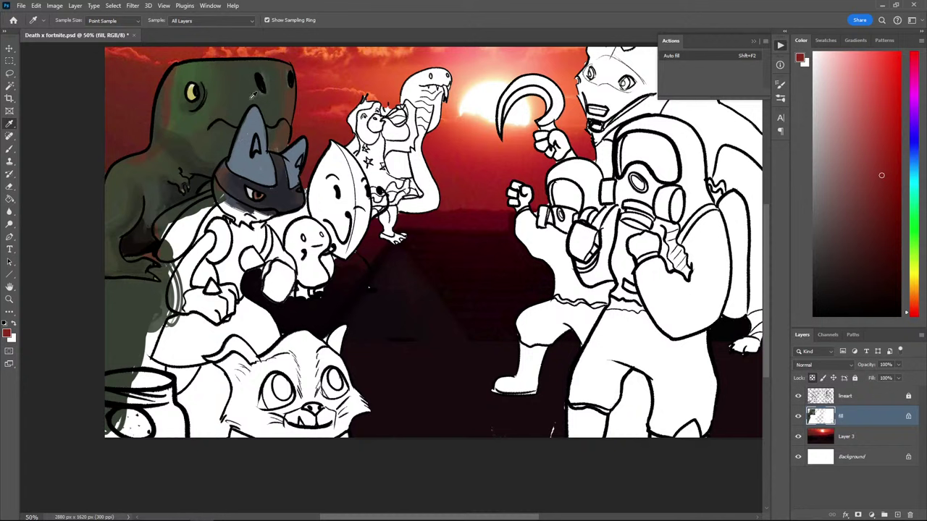
left_click(244, 165)
key("b")
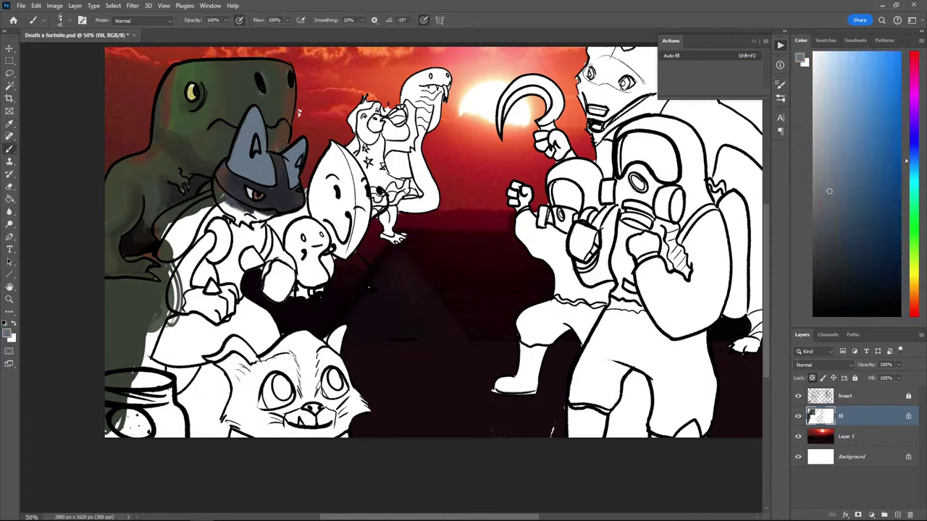
left_click(831, 273)
Add brownish tones sampled from the dinosaur to the shading around the fox-like character's ears and save the file
left_click(257, 121, "alt")
left_click(274, 138, "alt")
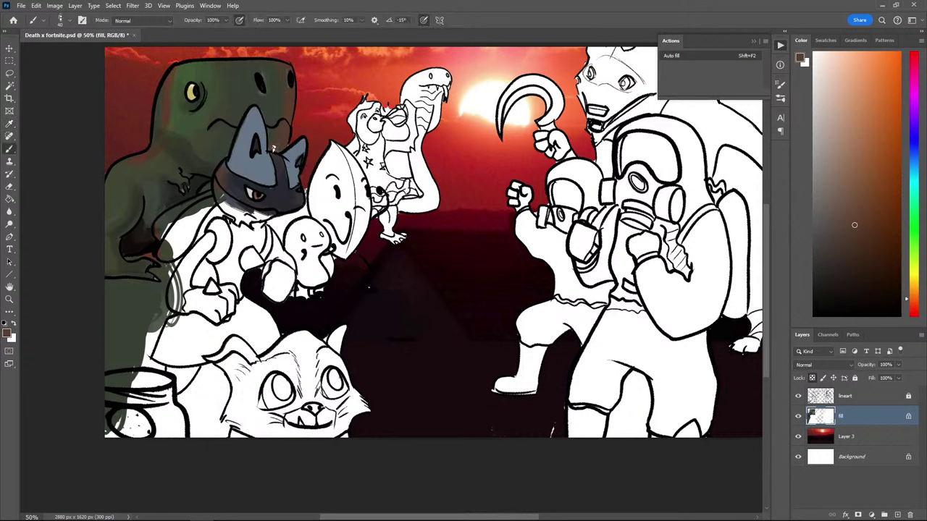
left_click(271, 132, "alt")
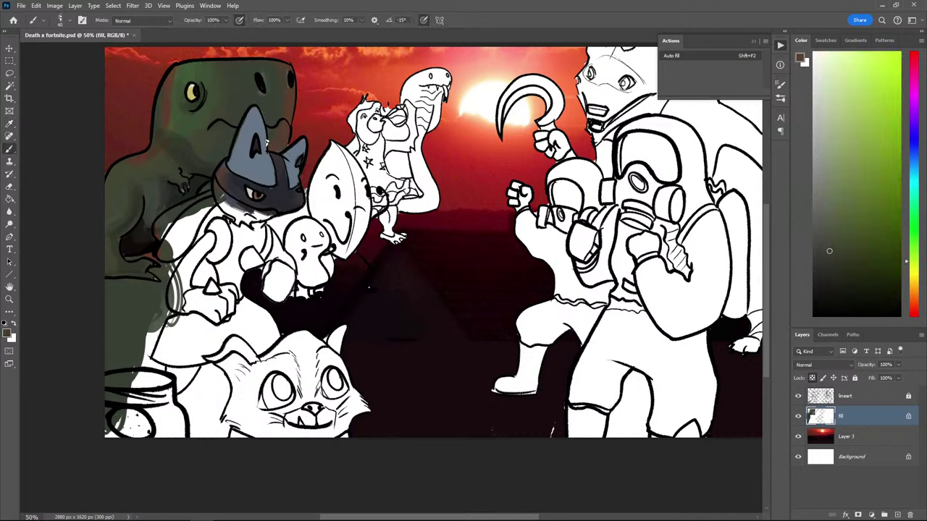
key("ctrl+s")
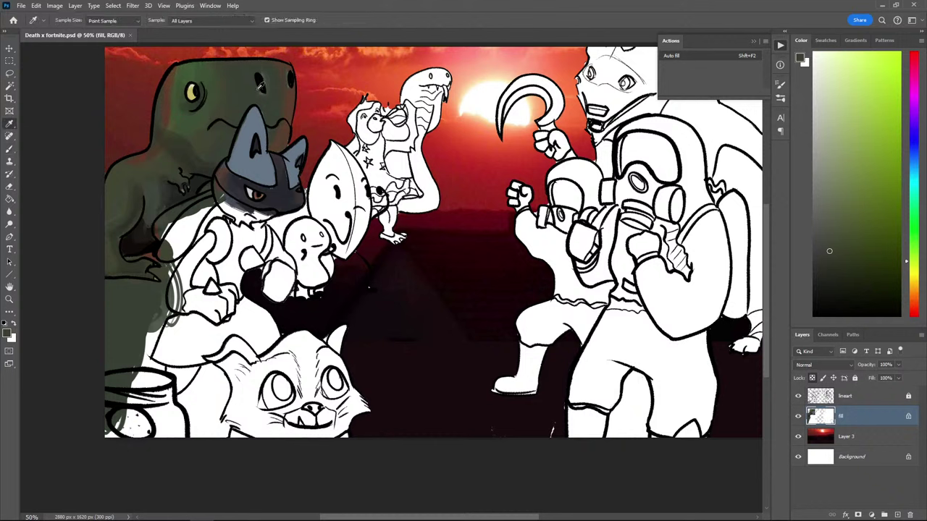
Shade the outer side of the large ear with a darker slate blue sampled from it, using a larger brush
left_click(247, 148, "alt")
left_click(249, 137, "alt")
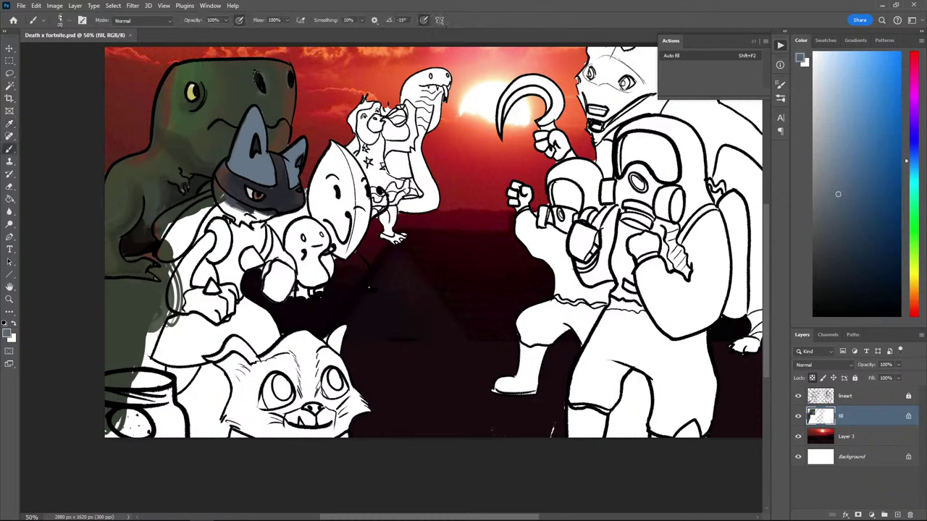
key("bracketright")
key("bracketright")
left_click_drag(244, 128, 238, 153)
Tint the large ear's edge with dark green sampled from the dinosaur and blend it with the ear's blues
key("i")
left_click(226, 140)
key("b")
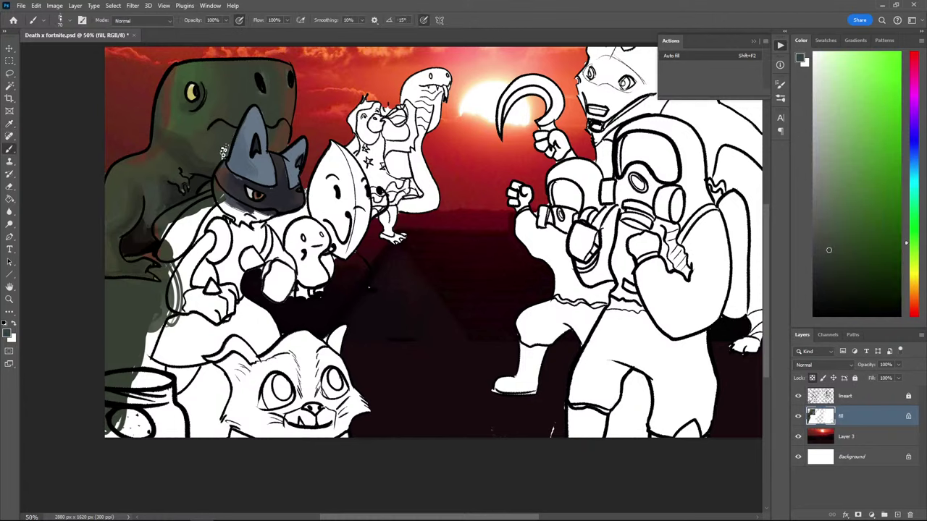
left_click(246, 161, "alt")
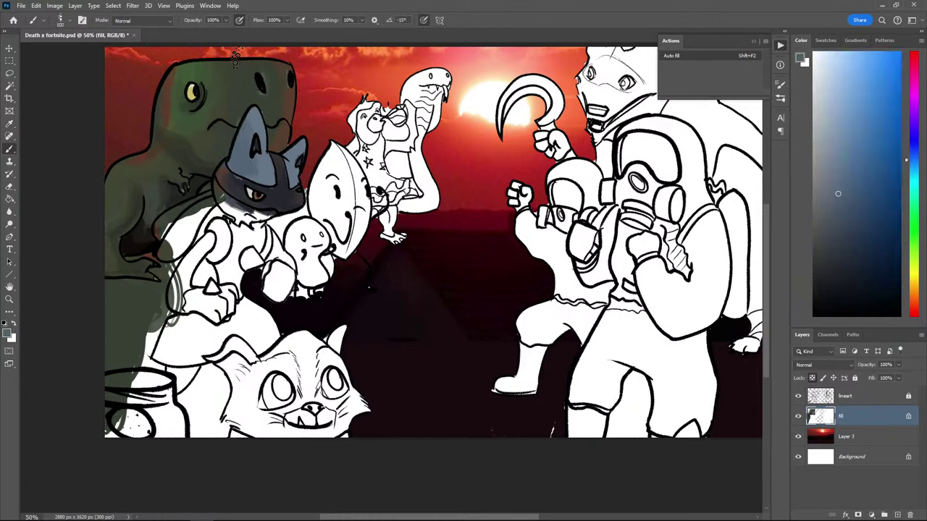
key("i")
left_click(239, 110)
key("b")
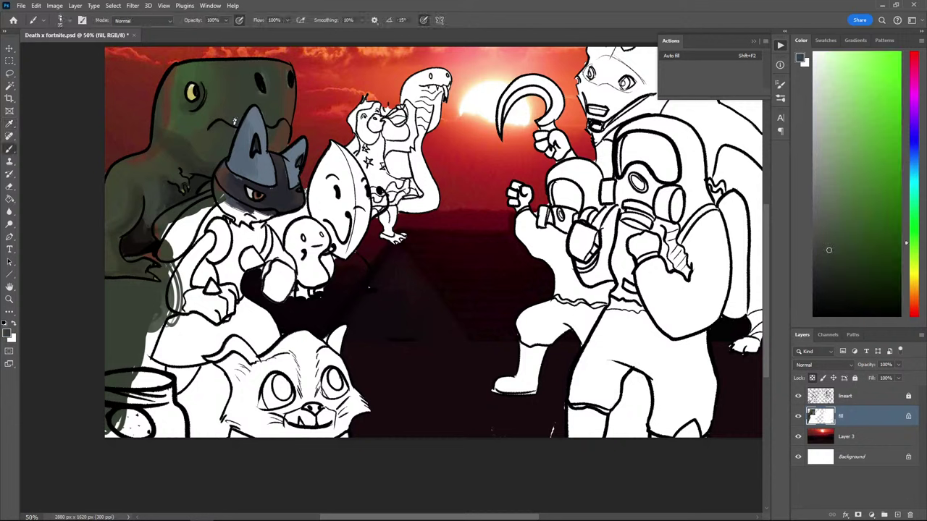
left_click(247, 116, "alt")
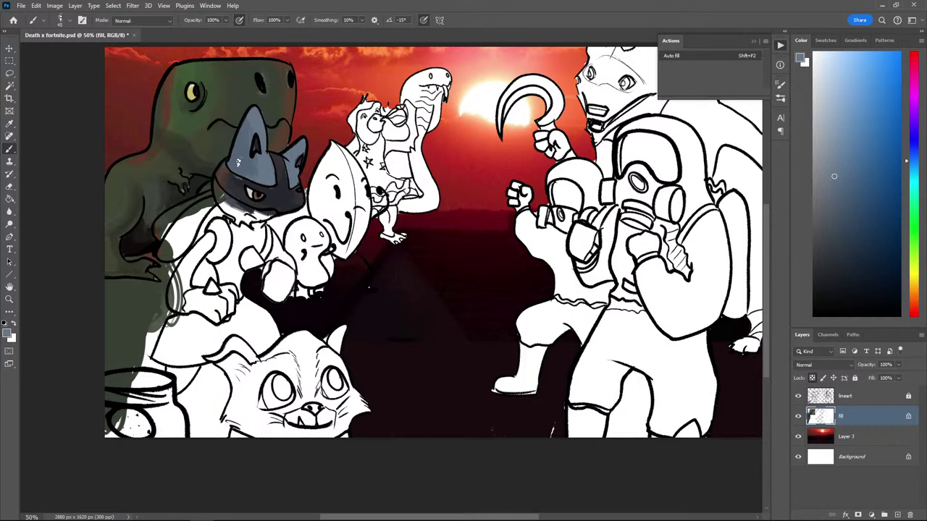
Smooth the ear shading with sampled slate blues and deepen the inner ears with sampled black
key("i")
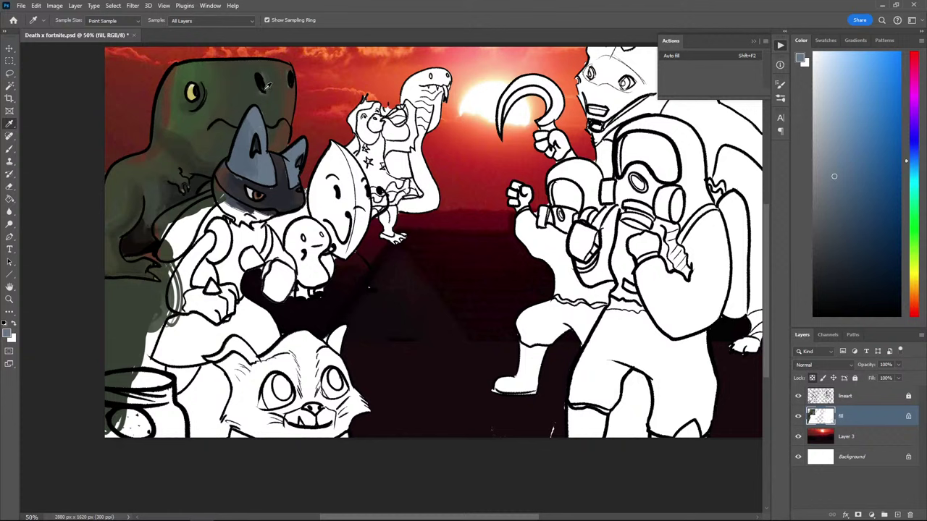
left_click(262, 170)
key("b")
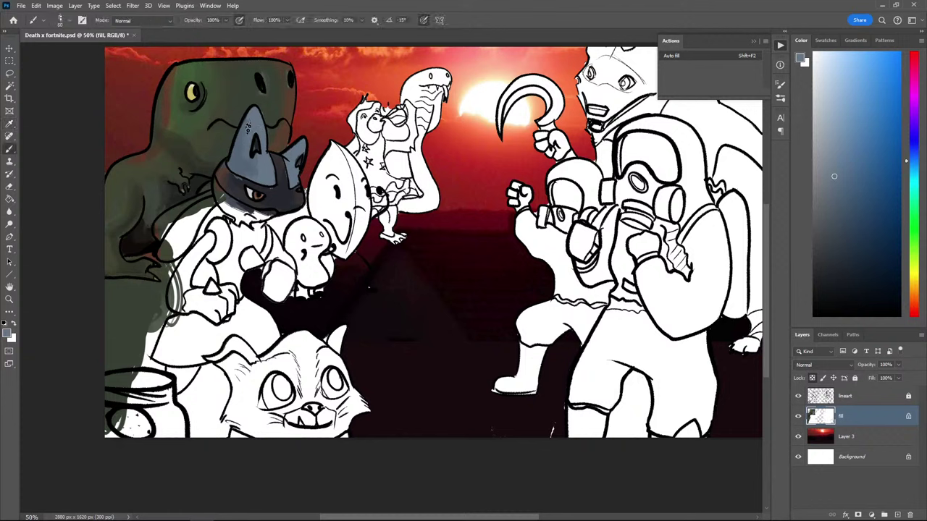
left_click(259, 164, "alt")
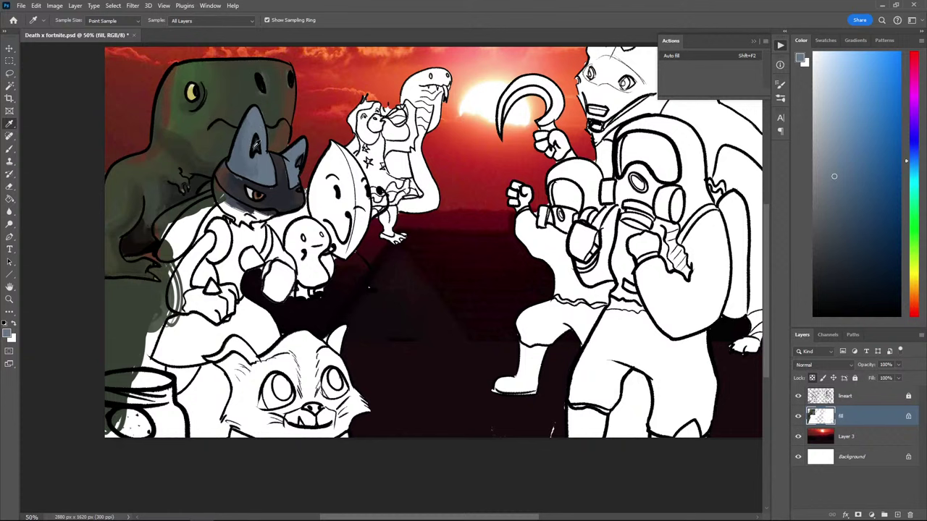
left_click(255, 144, "alt")
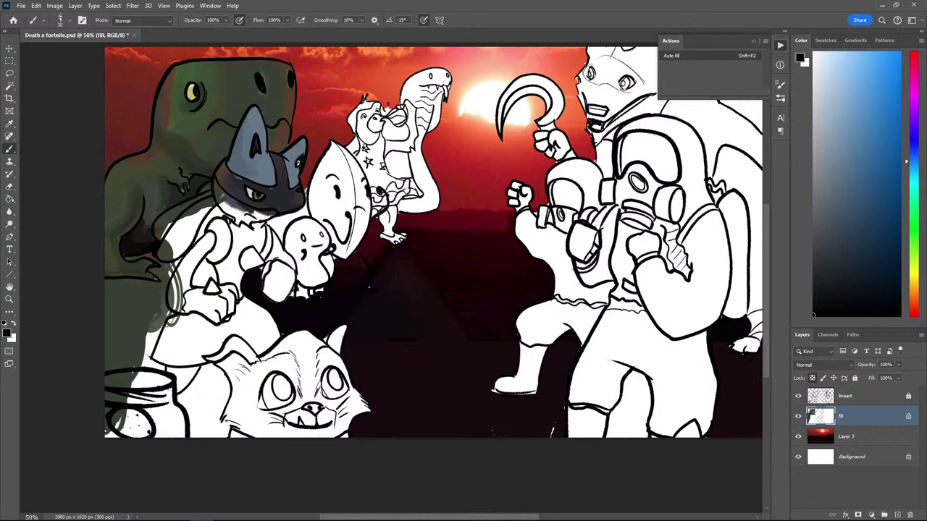
left_click(834, 176)
left_click(235, 184, "alt")
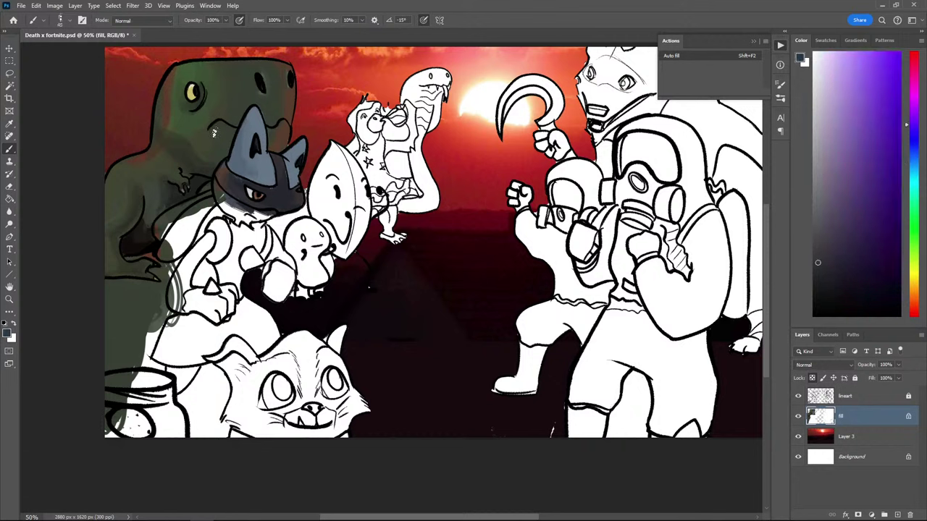
Add a reddish-brown tint sampled from the dinosaur's head to the large ear and blend it with slate blue
key("i")
left_click(242, 165)
key("b")
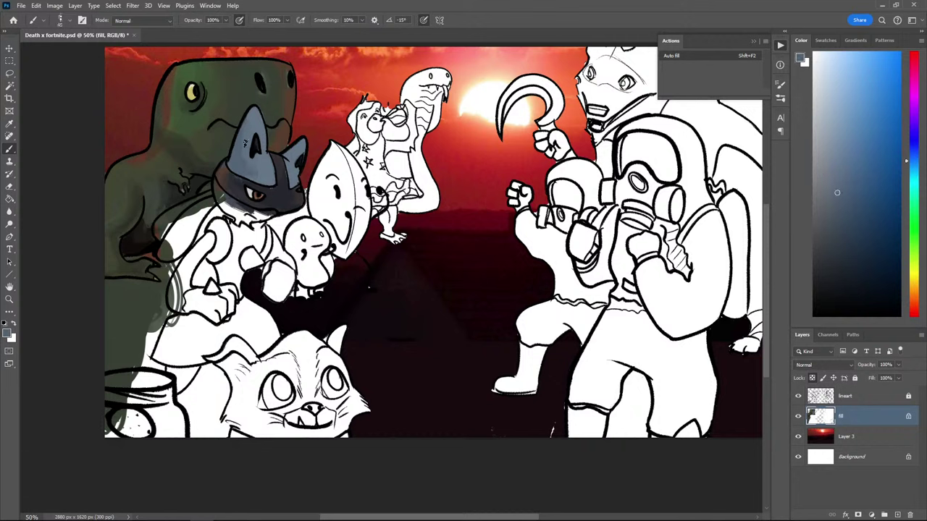
left_click(170, 90, "alt")
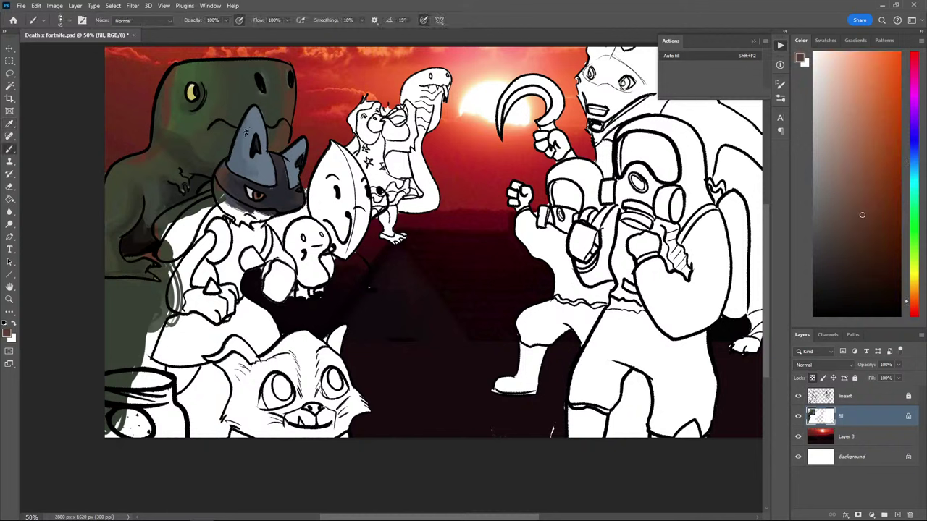
key("bracketright")
key("bracketright")
key("bracketright")
key("bracketright")
left_click(241, 160, "alt")
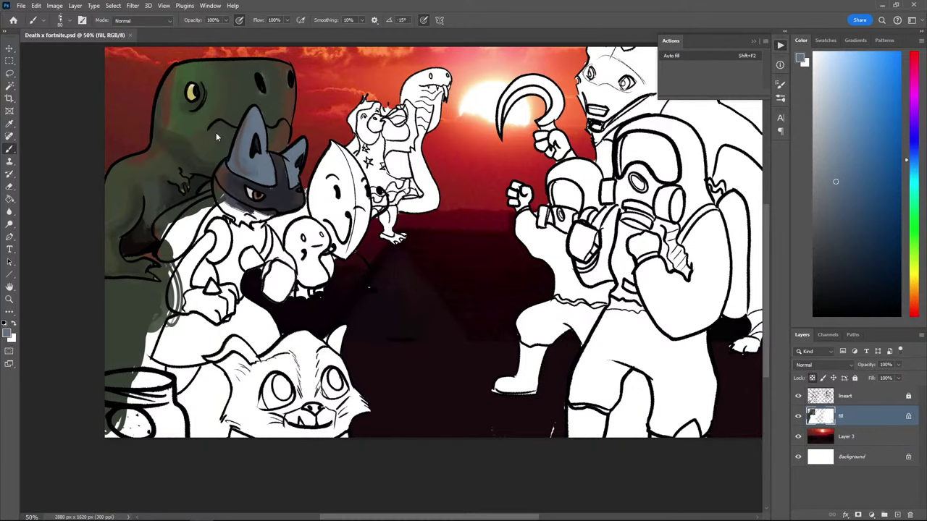
Blend a soft slate highlight into the fox-like character's mask beside the eye with sampled ear and mask tones
scroll(306, 181, "up", 1)
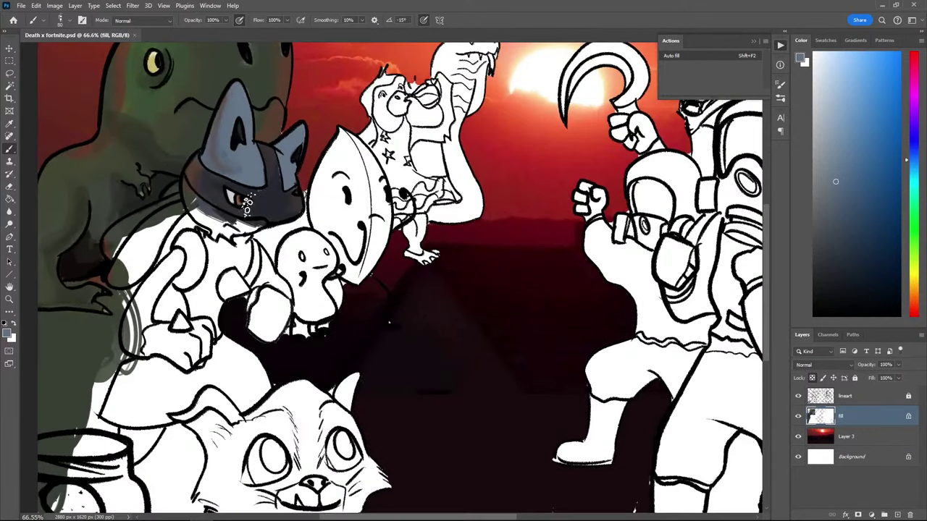
key("alt")
left_click(273, 194, "alt")
mouse_move(263, 193)
left_mouse_down()
mouse_move(264, 117)
mouse_move(260, 175)
left_mouse_up()
left_click(257, 172, "alt")
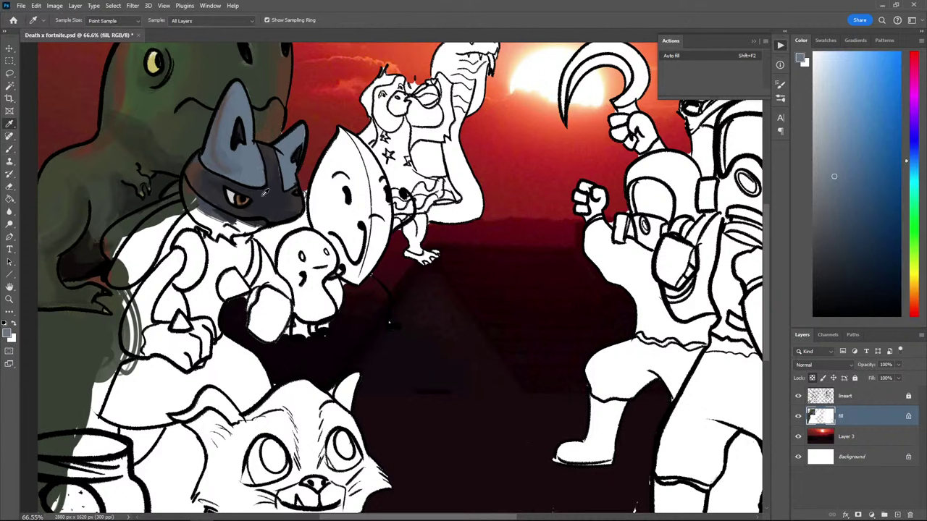
left_click(262, 192, "alt")
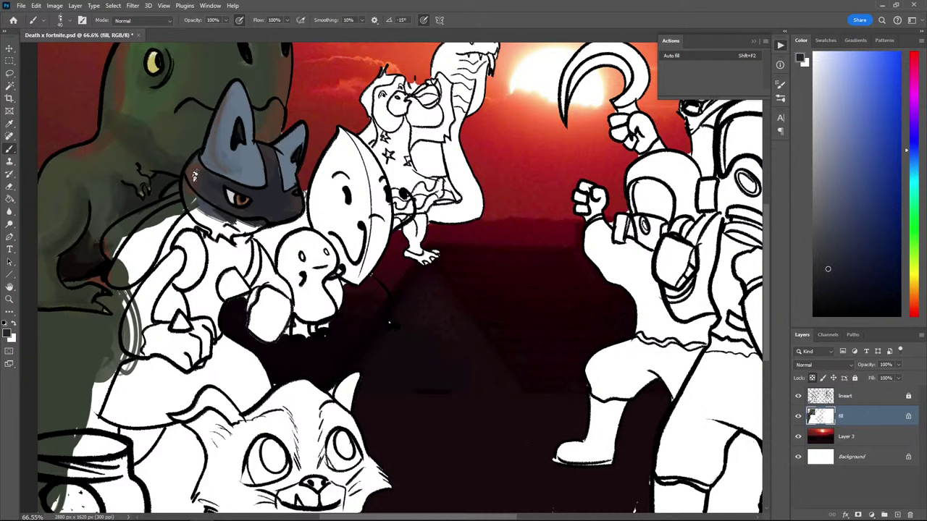
Lighten the side of the fox-like character's head behind the eye with sampled greyish-blue tones
left_click(197, 175, "alt")
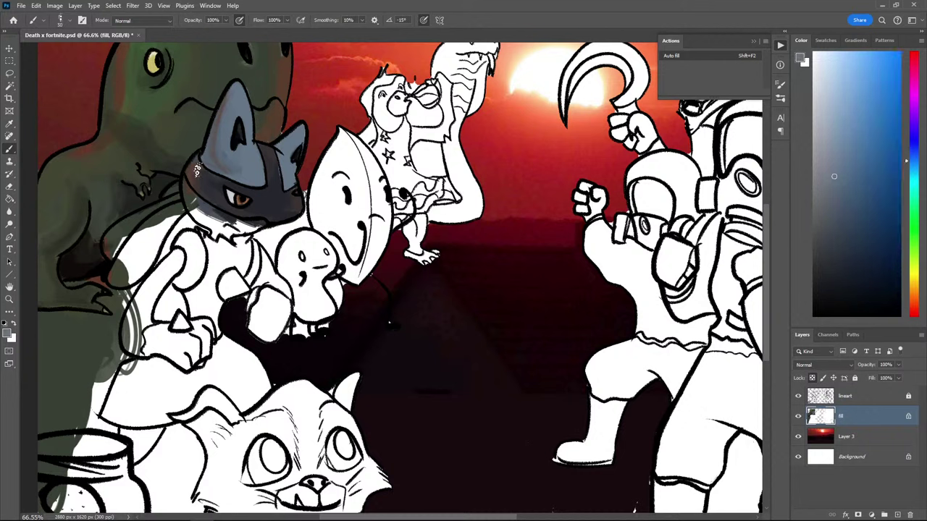
key("alt")
left_click(225, 165, "alt")
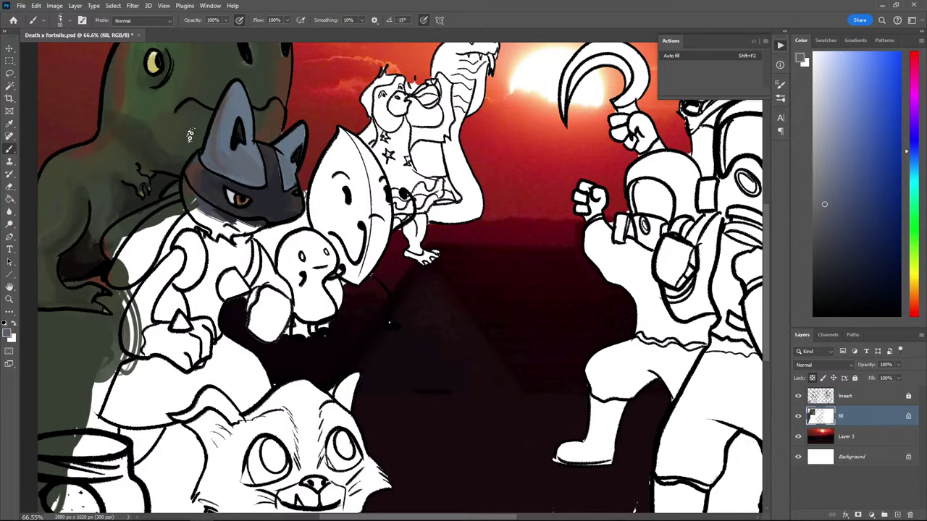
Paint the fox-like character's white cheek and jaw below the mask a muted blue-grey
mouse_move(190, 207)
left_mouse_down()
mouse_move(218, 230)
mouse_move(261, 227)
left_mouse_up()
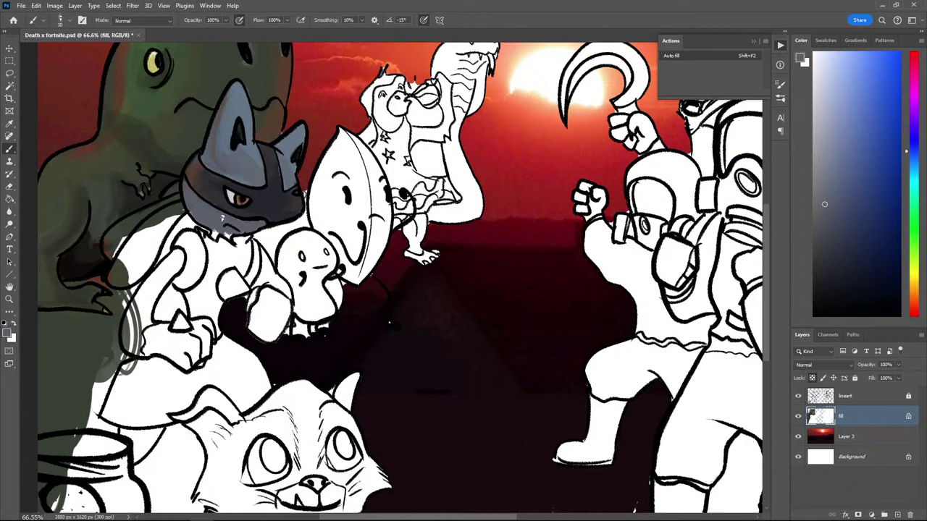
left_click(203, 126, "alt")
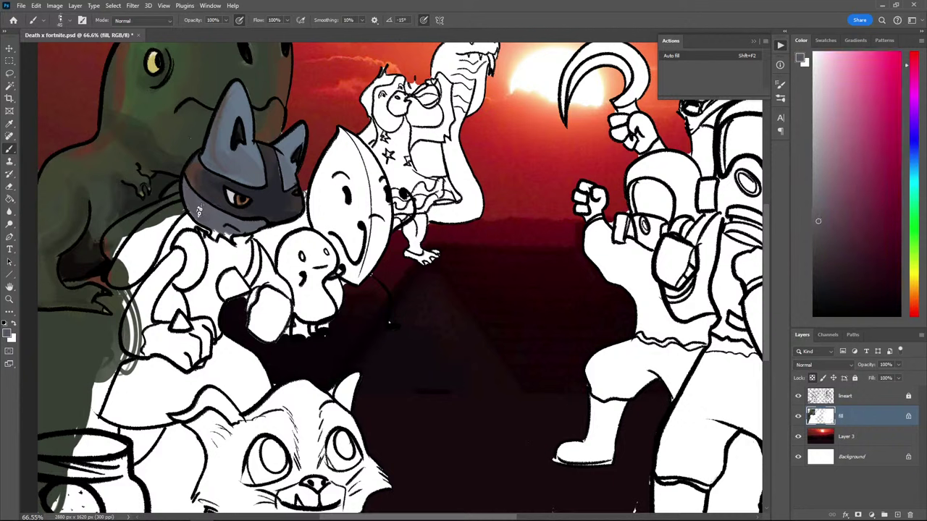
Shade the fox-like character's cheek, jaw and the side of its head with sampled blue-grey and darker mask tones
left_click(262, 148, "alt")
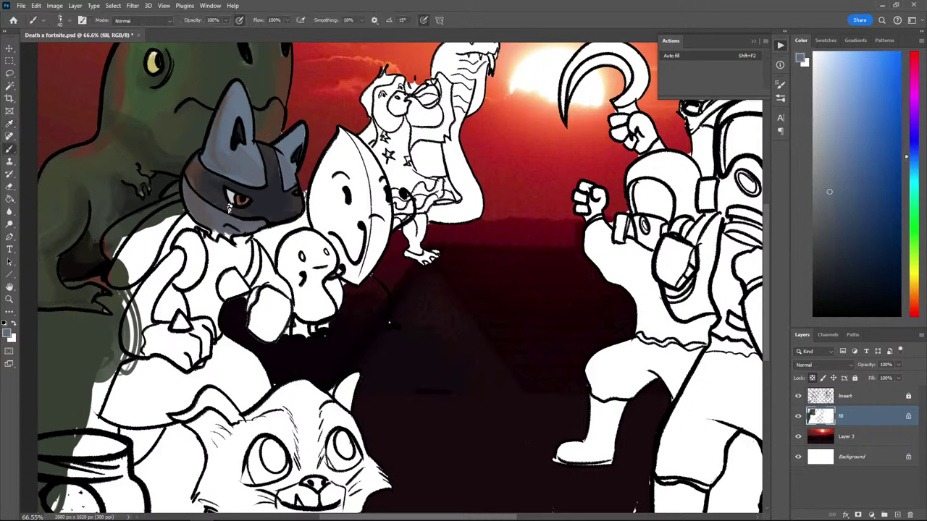
left_click_drag(229, 231, 214, 241)
left_click(188, 186, "alt")
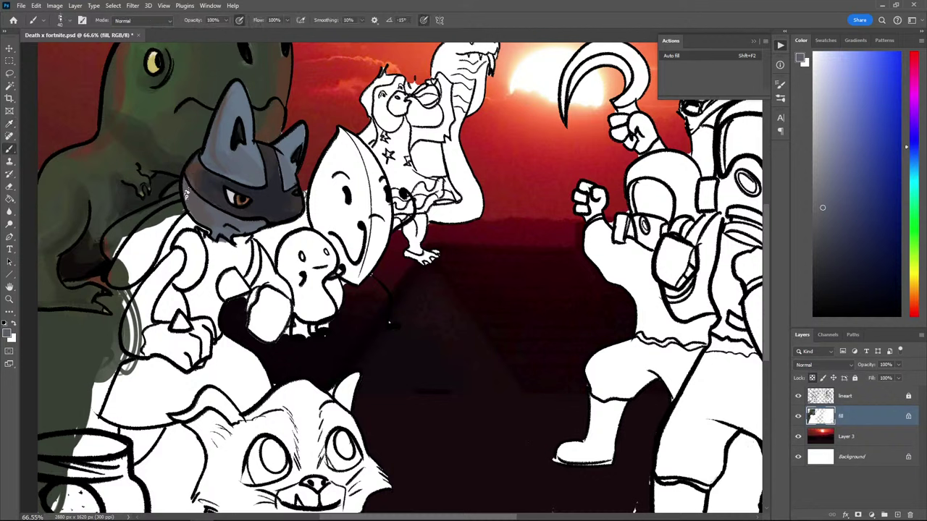
left_click(188, 194, "alt")
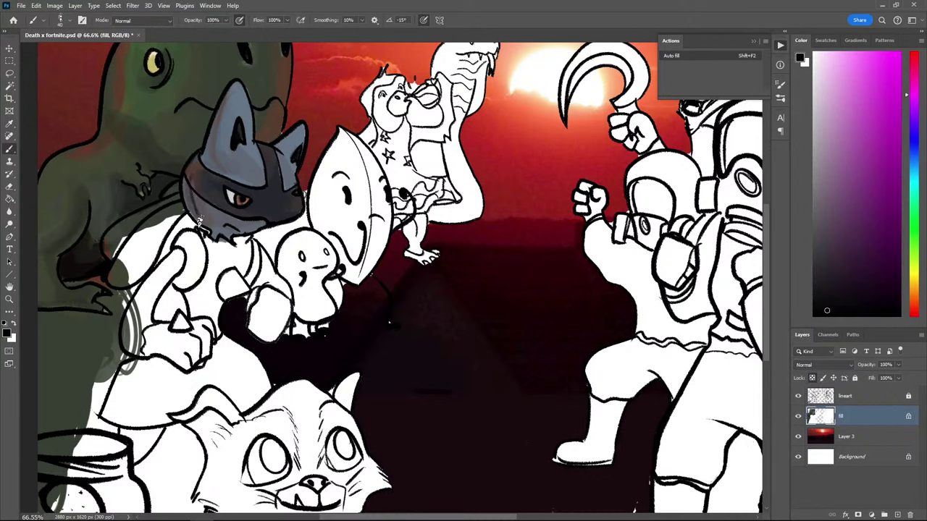
key("alt")
left_click(205, 186, "alt")
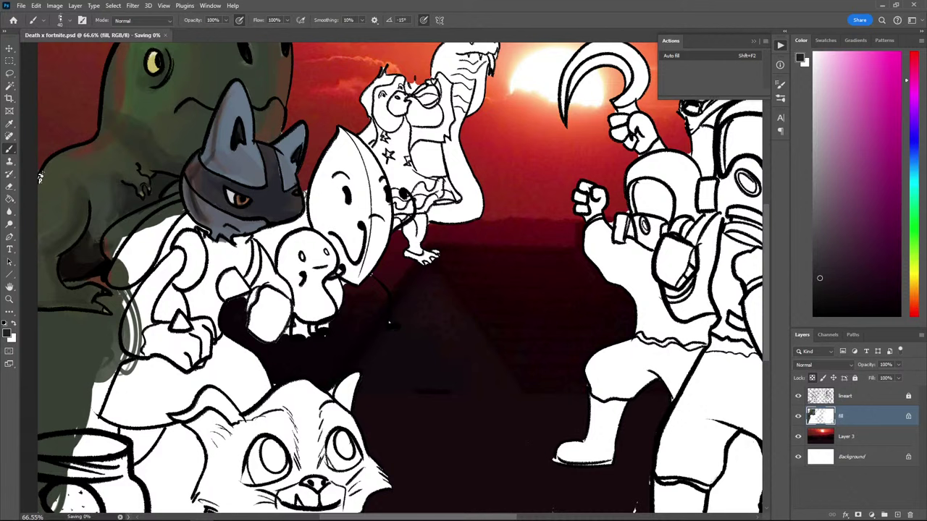
Fill the dangling appendages behind the fox-like character's head with a near-black blue sampled from its mask, and save the document
key("ctrl+minus")
key("ctrl+plus")
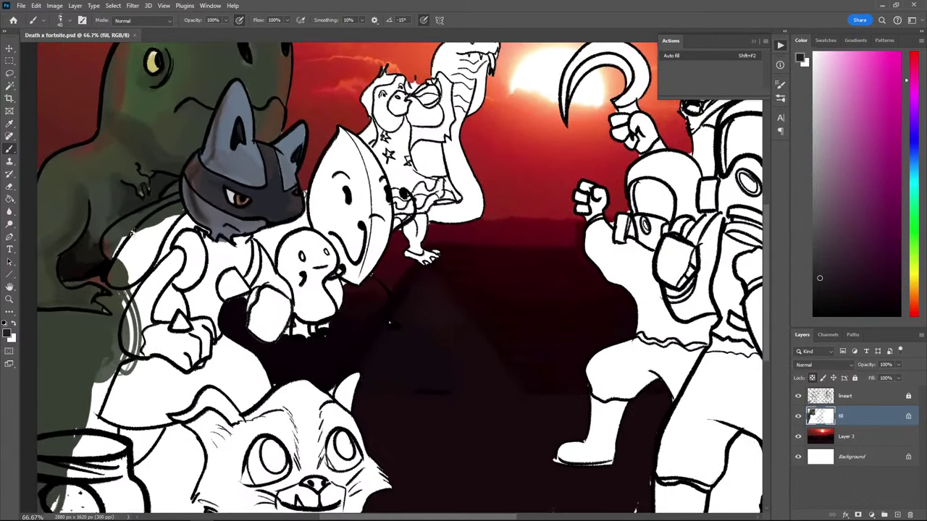
key("i")
key("b")
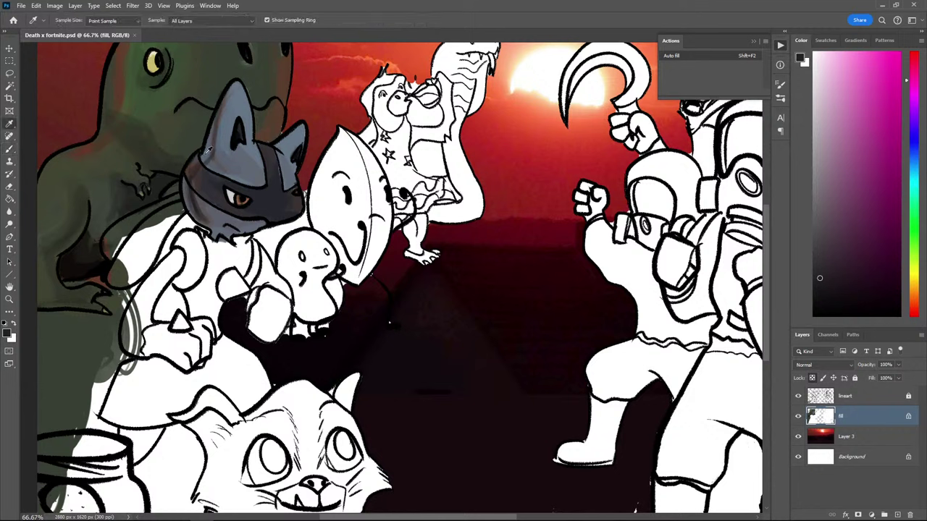
left_click(211, 191, "alt")
mouse_move(178, 209)
left_mouse_down()
mouse_move(155, 241)
mouse_move(159, 218)
mouse_move(141, 233)
mouse_move(131, 259)
left_mouse_up()
left_click(823, 281)
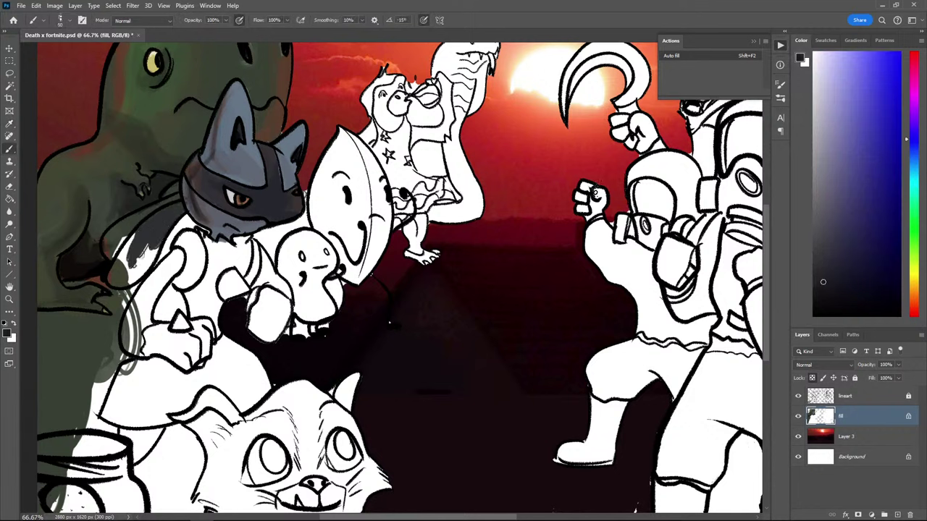
mouse_move(182, 207)
left_mouse_down()
mouse_move(152, 241)
mouse_move(149, 268)
mouse_move(125, 275)
mouse_move(127, 243)
mouse_move(116, 276)
left_mouse_up()
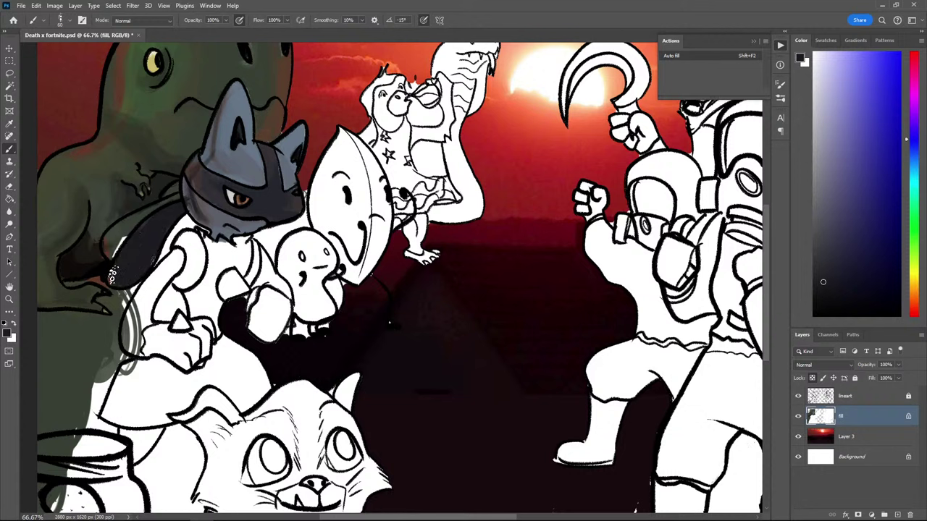
mouse_move(159, 231)
left_mouse_down()
mouse_move(174, 204)
mouse_move(111, 252)
mouse_move(122, 231)
mouse_move(110, 249)
left_mouse_up()
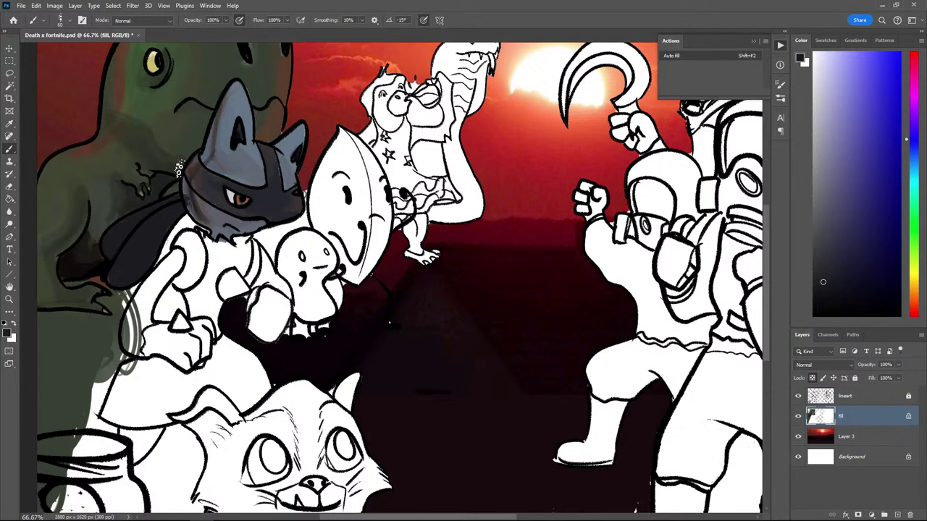
left_click_drag(179, 169, 175, 199)
key("u")
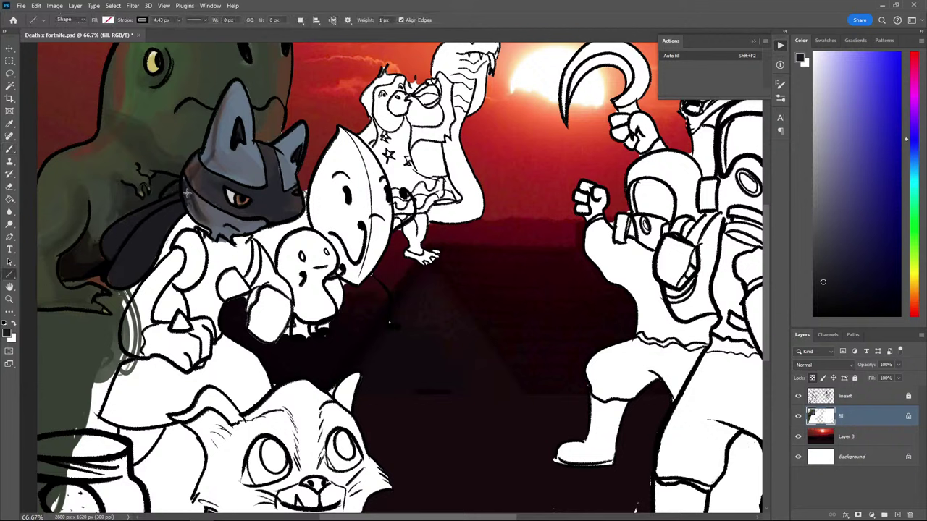
key("b")
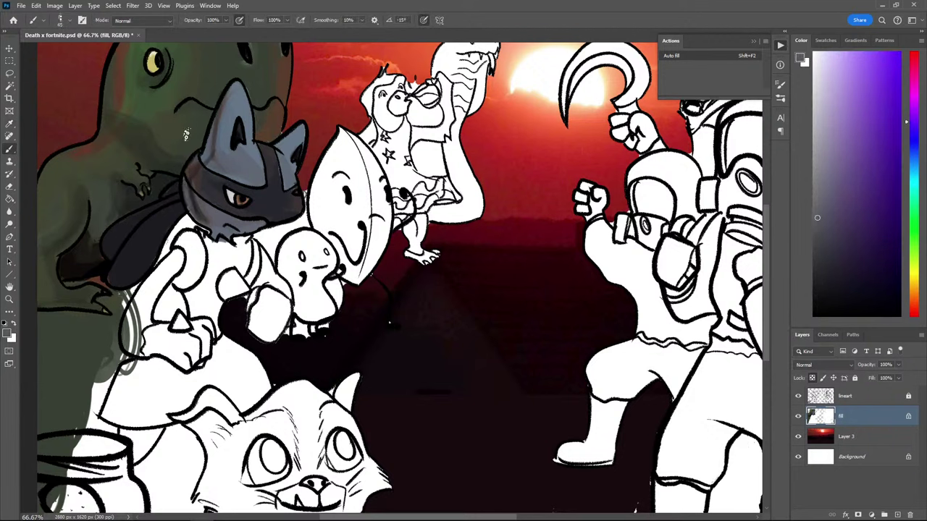
key("ctrl+s")
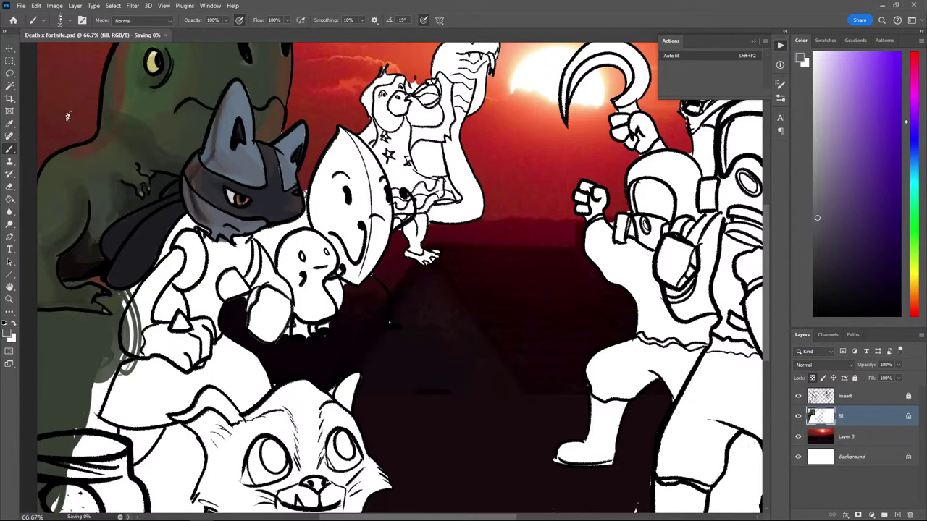
Add darker near-black shading to the dangling appendages with a larger brush, and save the document
scroll(116, 250, "down", 4)
scroll(134, 253, "up", 5)
key("i")
left_click(119, 241)
key("b")
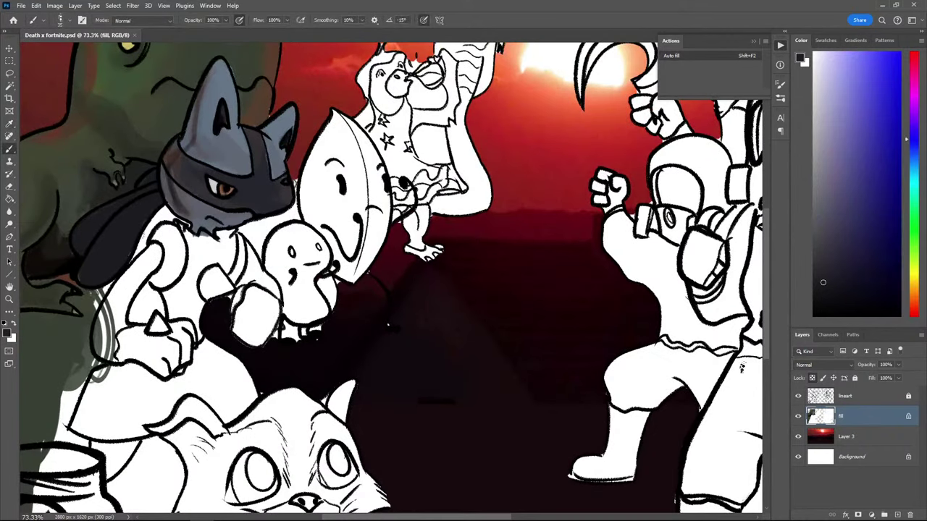
key("bracketright")
mouse_move(131, 207)
left_mouse_down()
mouse_move(114, 257)
mouse_move(118, 224)
mouse_move(122, 261)
mouse_move(108, 232)
mouse_move(113, 269)
mouse_move(84, 276)
mouse_move(101, 272)
mouse_move(93, 255)
mouse_move(99, 279)
mouse_move(147, 217)
mouse_move(134, 180)
mouse_move(99, 227)
mouse_move(102, 218)
mouse_move(93, 248)
mouse_move(90, 221)
mouse_move(89, 253)
mouse_move(85, 231)
mouse_move(100, 214)
left_mouse_up()
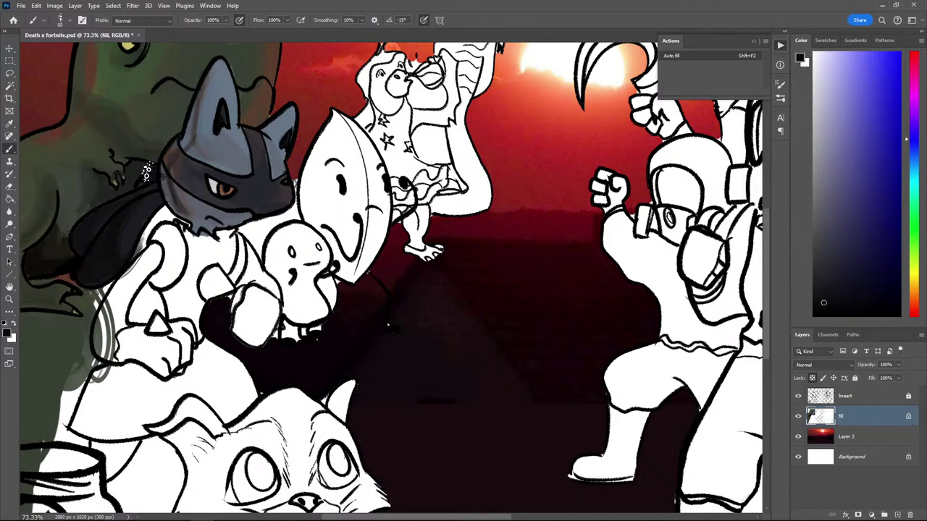
key("i")
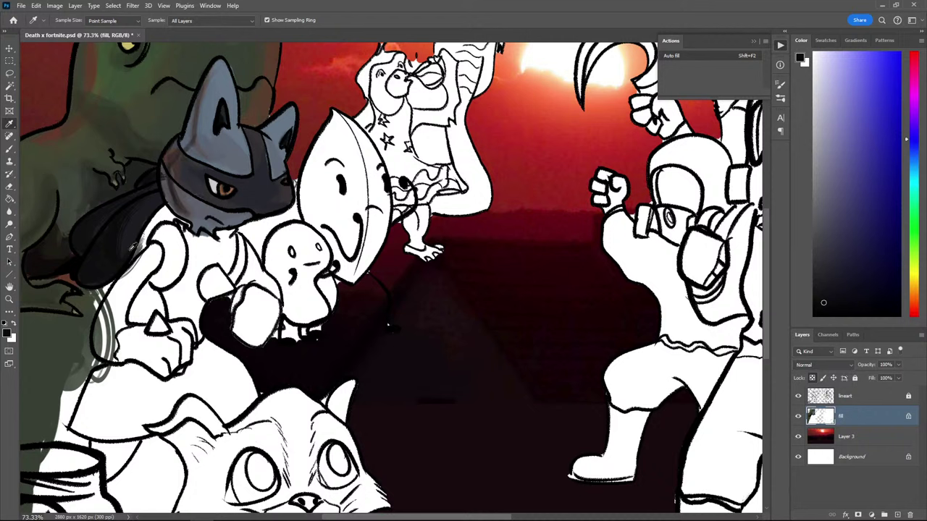
left_click(134, 248)
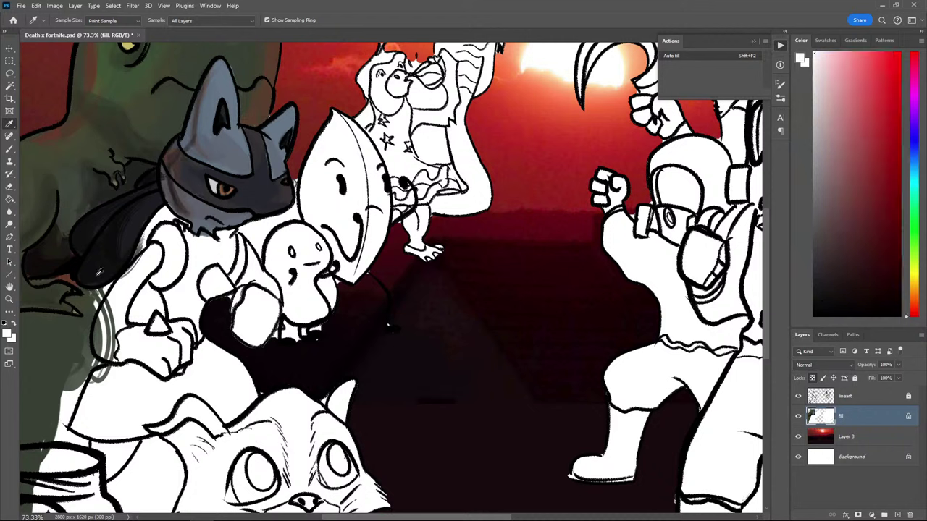
key("ctrl+s")
key("b")
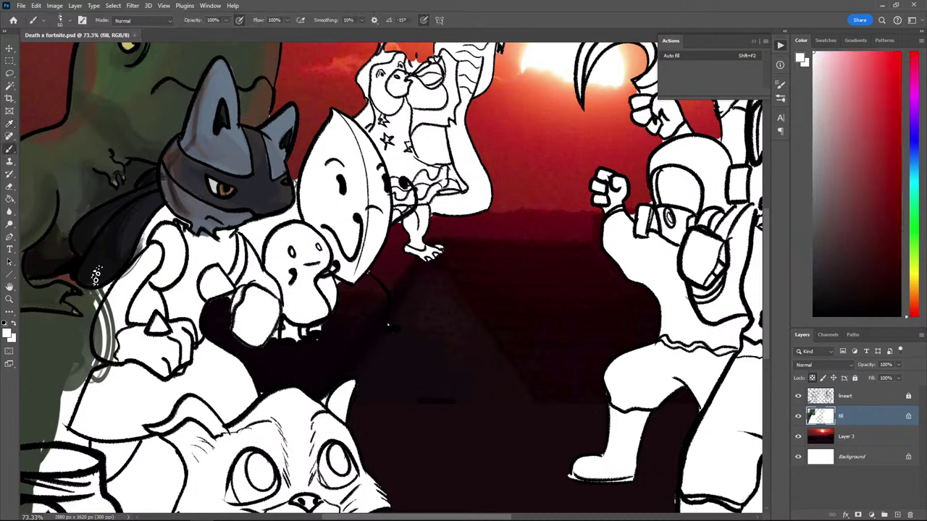
Deepen the shadow on the dinosaur's lower body beside the appendages with sampled black
key("i")
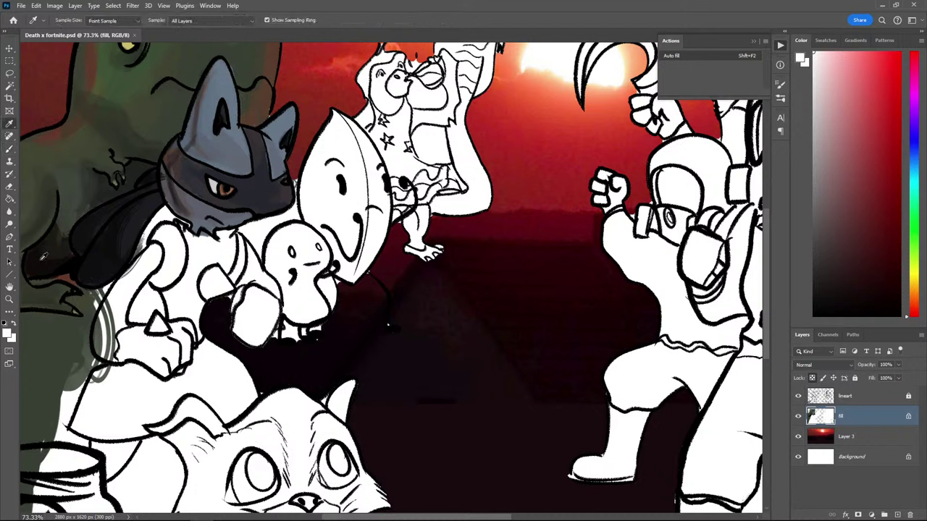
left_click(69, 258)
key("b")
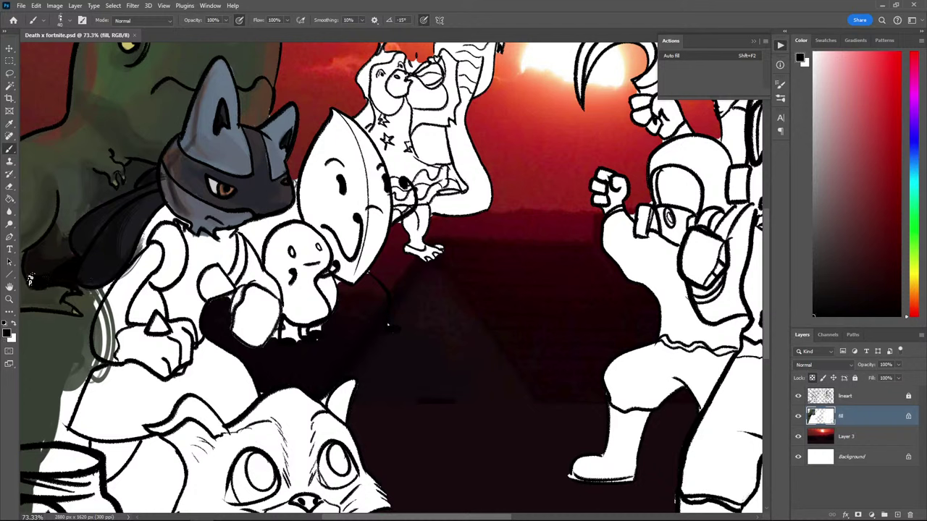
Blend sampled near-black blue into the appendages' upper part and the area just below the fox-like character's head
key("i")
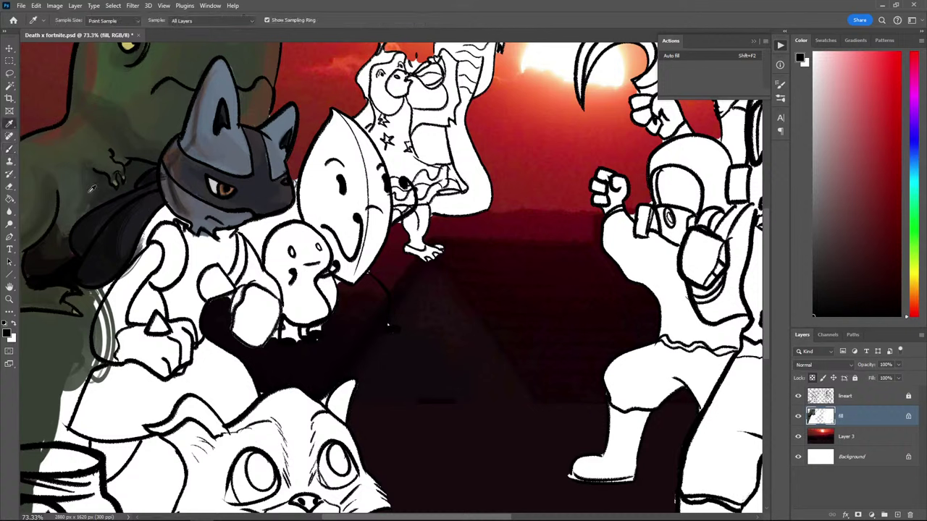
left_click(150, 166)
key("b")
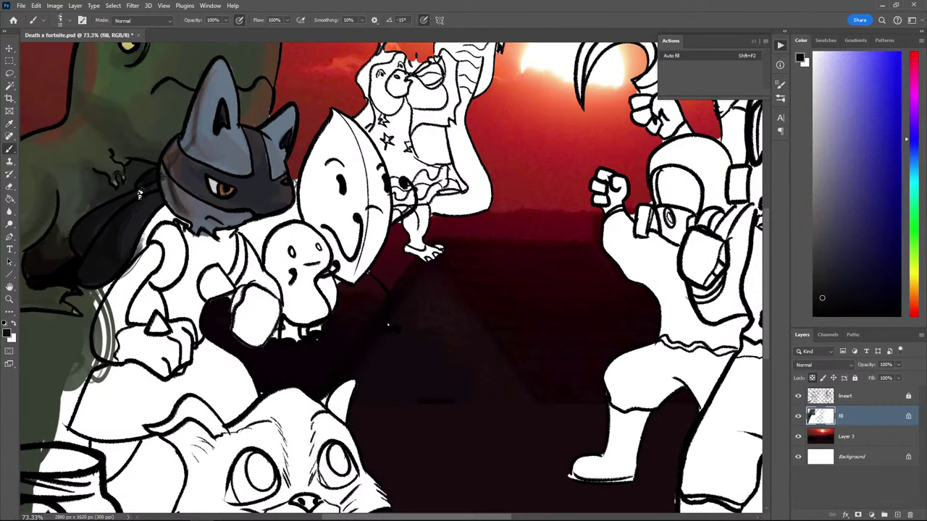
mouse_move(164, 225)
left_mouse_down()
mouse_move(190, 211)
mouse_move(148, 230)
left_mouse_up()
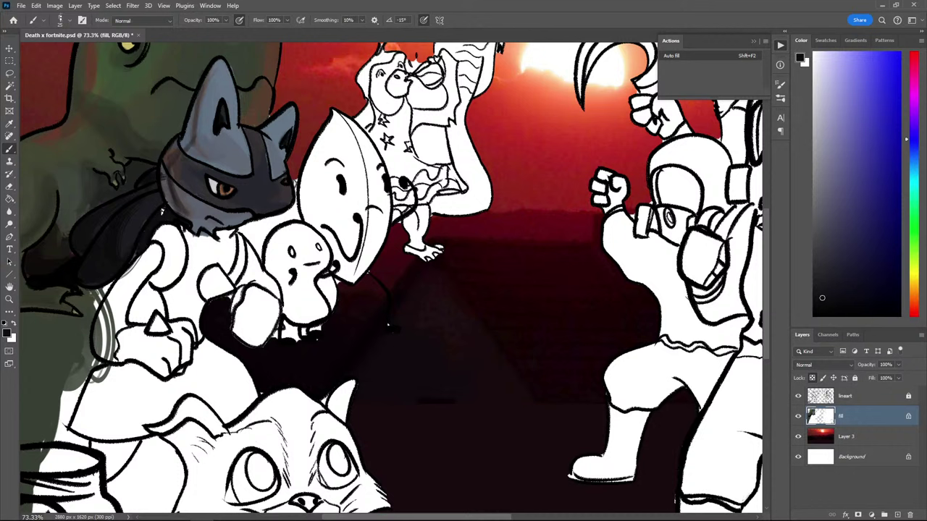
left_click(130, 224, "alt")
Blend grey-violet and dark reddish tones sampled from the side of the fox-like character's head into the head and appendages
key("i")
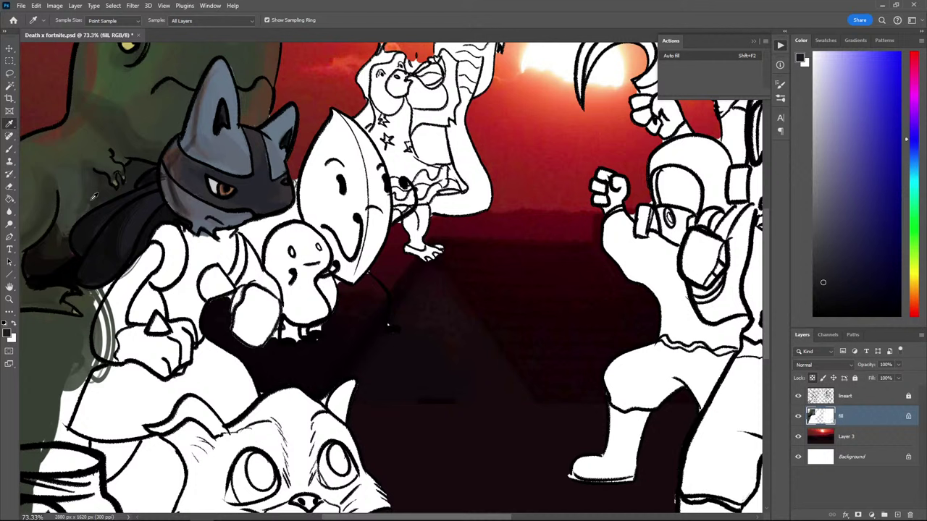
left_click(166, 174)
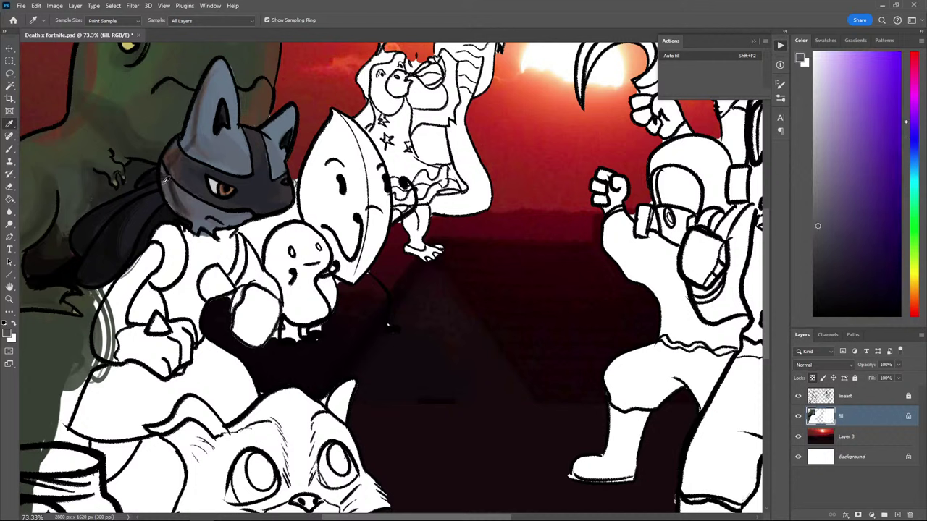
key("b")
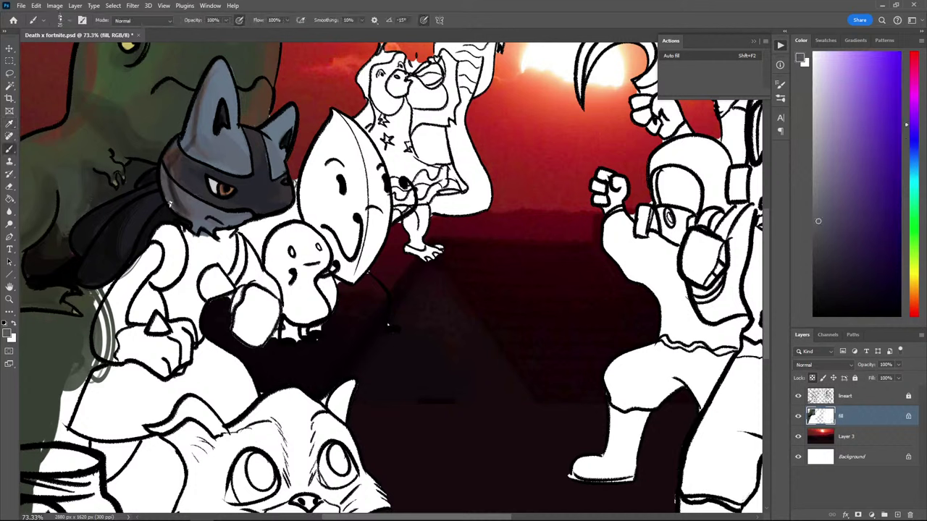
left_click(174, 187, "alt")
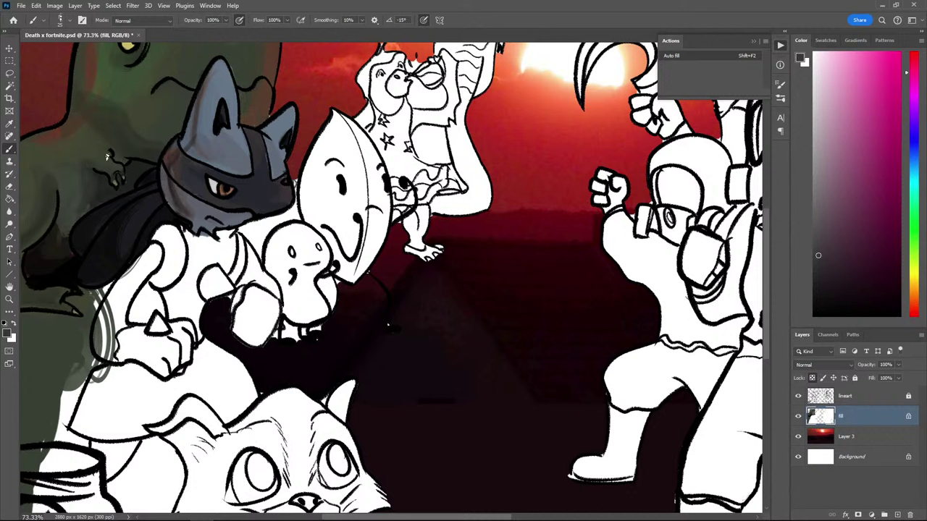
key("alt")
key("alt")
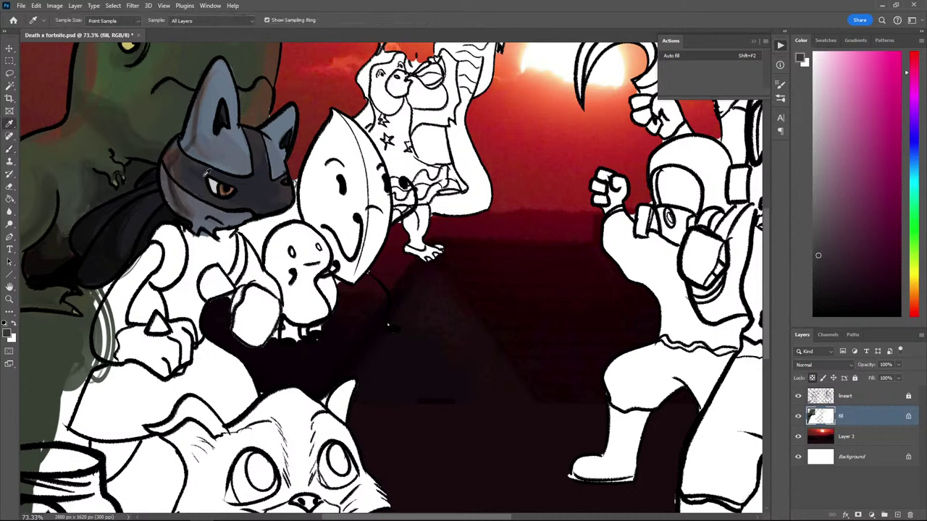
left_click(175, 157, "alt")
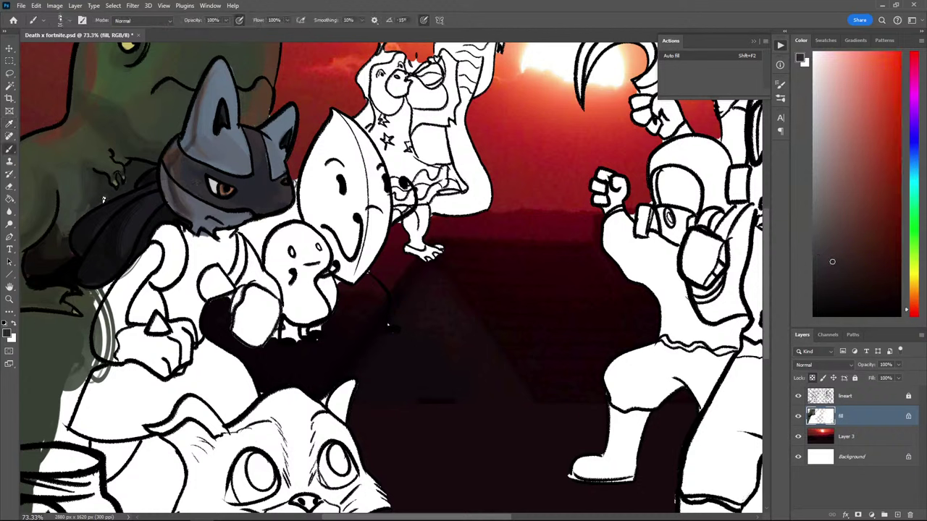
Even out the shading of the dangling appendages with their own sampled near-black blue
key("alt")
left_click(129, 218, "alt")
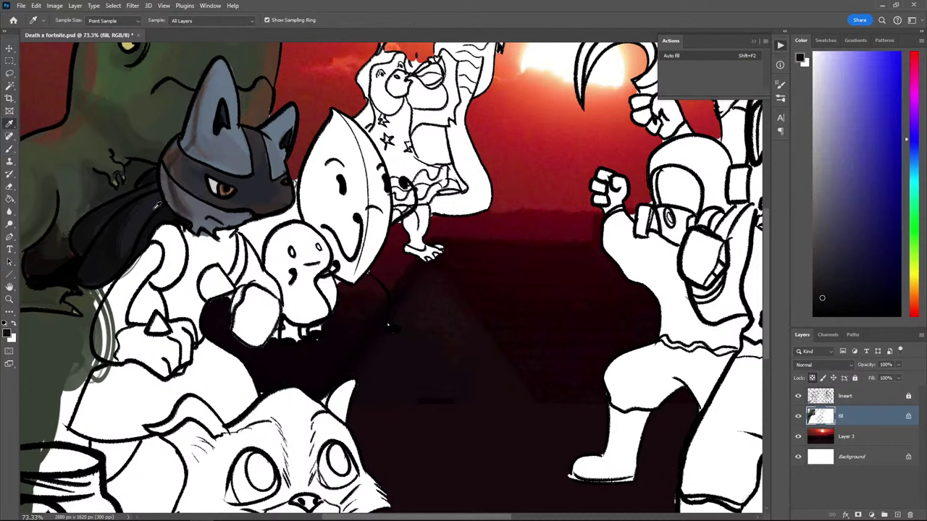
key("alt")
key("alt")
key("alt")
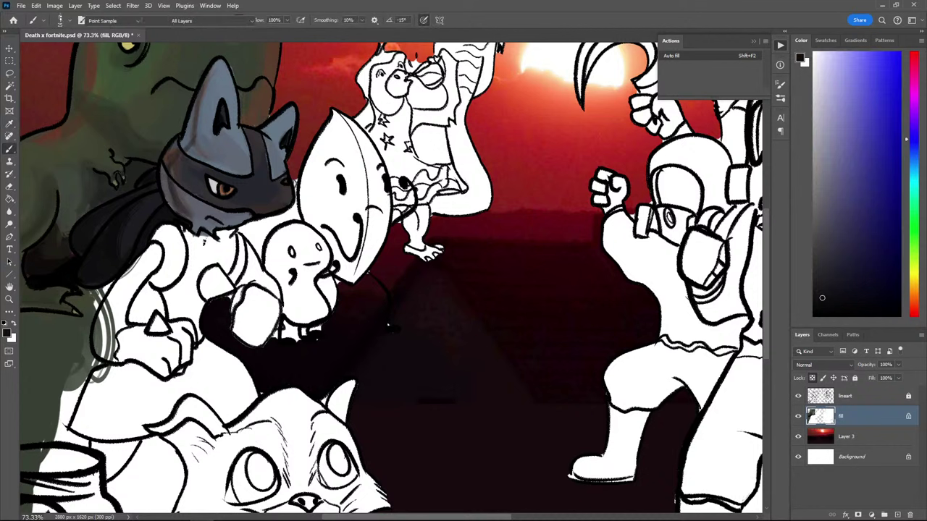
Paint the fox-like character's chest and torso with a dark brown and a lighter golden brown
left_click_drag(916, 272, 915, 292)
left_click(856, 235)
left_click_drag(855, 234, 862, 230)
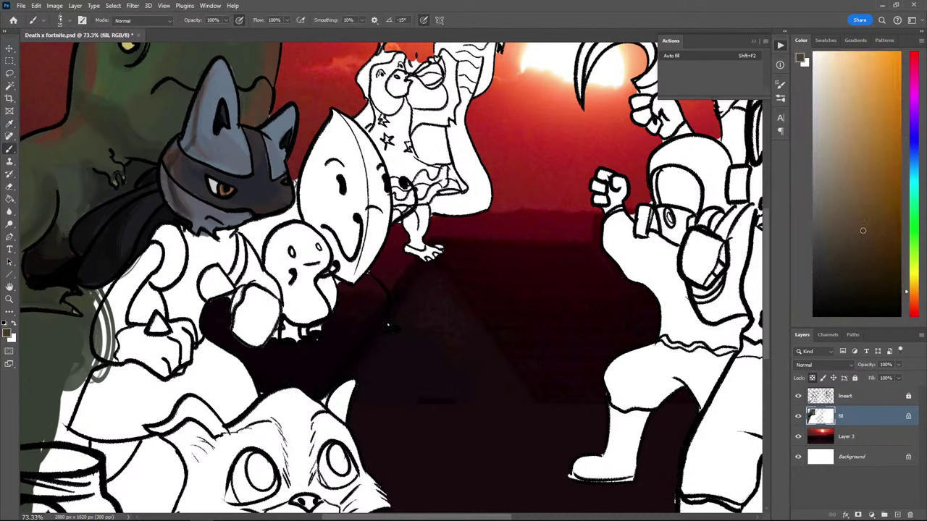
mouse_move(242, 239)
left_mouse_down()
mouse_move(188, 239)
mouse_move(195, 240)
left_mouse_up()
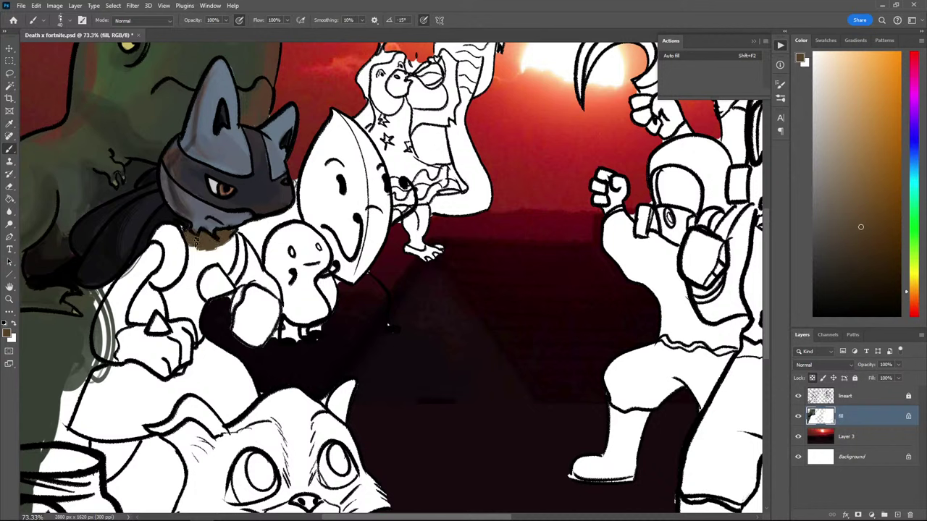
left_click(851, 185)
mouse_move(230, 243)
left_mouse_down()
mouse_move(222, 271)
mouse_move(221, 254)
mouse_move(197, 268)
mouse_move(193, 255)
mouse_move(190, 279)
mouse_move(166, 304)
mouse_move(174, 313)
mouse_move(190, 307)
mouse_move(183, 315)
mouse_move(197, 339)
left_mouse_up()
left_click(202, 237, "alt")
left_click(217, 238, "alt")
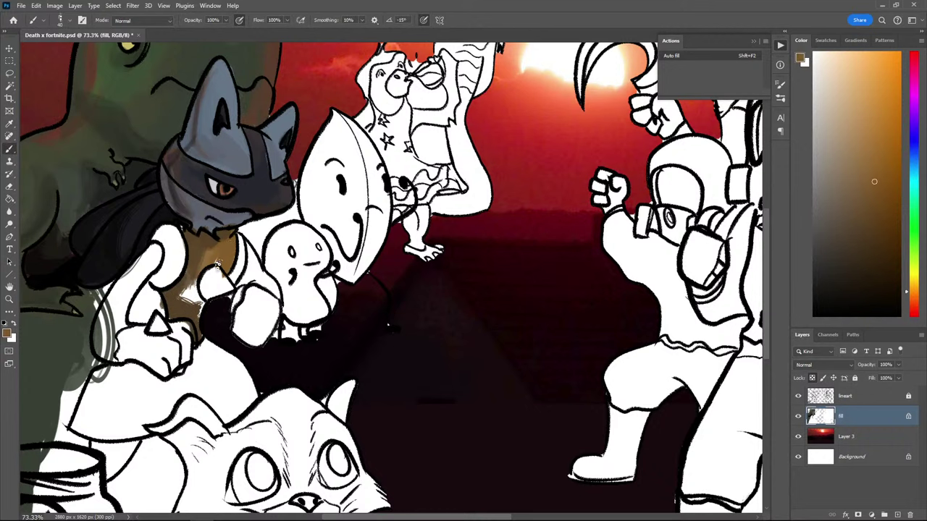
Cover the remaining gaps in the fox-like character's torso with golden brown and blend it with the sampled darker brown
mouse_move(216, 263)
left_mouse_down()
mouse_move(194, 298)
mouse_move(199, 315)
mouse_move(182, 299)
left_mouse_up()
left_click(207, 236, "alt")
mouse_move(208, 256)
left_mouse_down()
mouse_move(222, 252)
mouse_move(208, 253)
mouse_move(185, 292)
left_mouse_up()
left_click(210, 246, "alt")
left_click(177, 296, "alt")
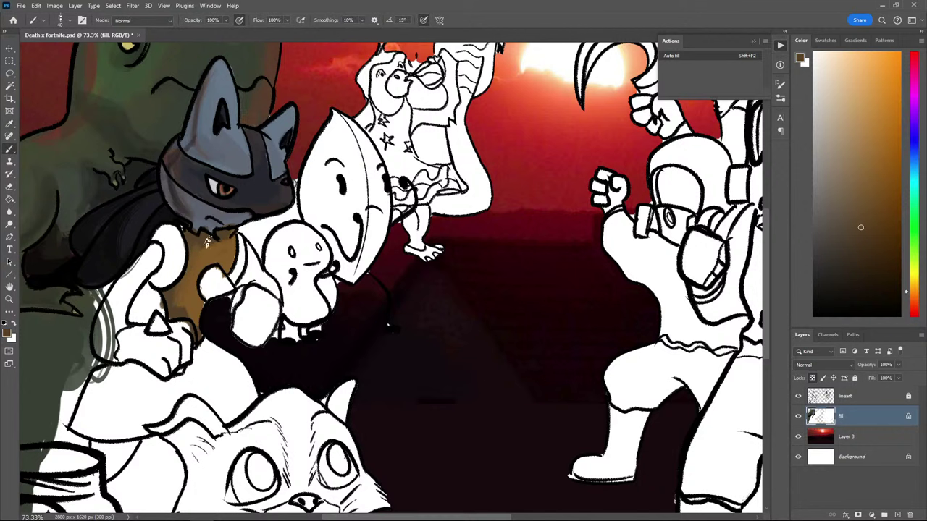
left_click(201, 236, "alt")
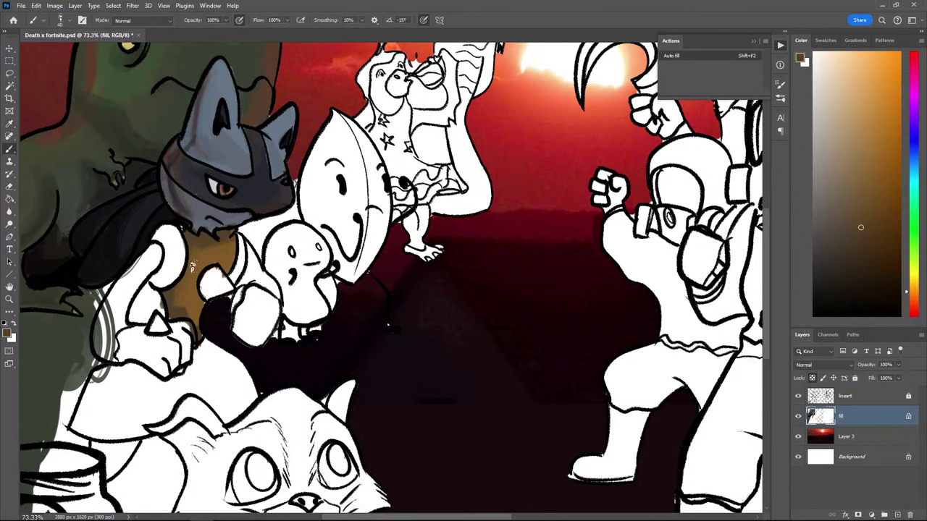
left_click(179, 299, "alt")
Touch up the neck fur and lower edge of the fox-like character's head with sampled near-black and grey tones
left_click(174, 216, "alt")
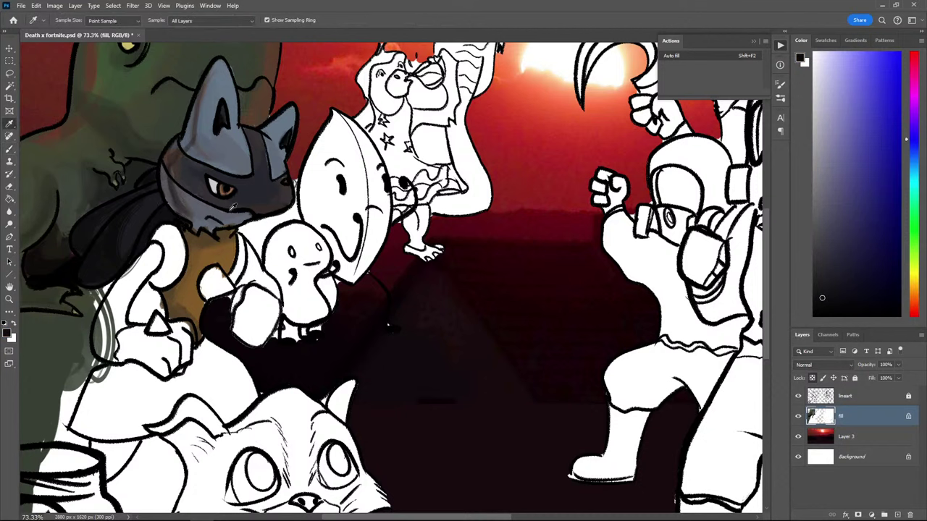
left_click(233, 233, "alt")
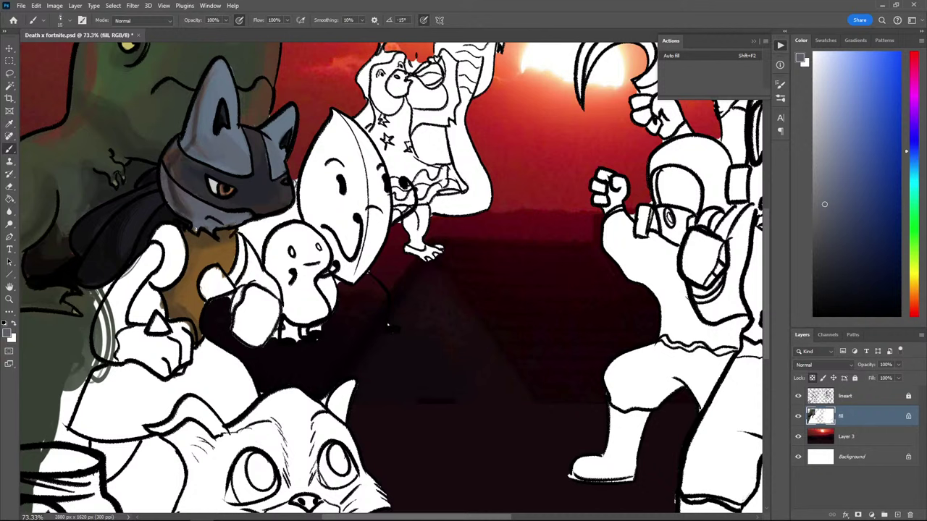
left_click(187, 210, "alt")
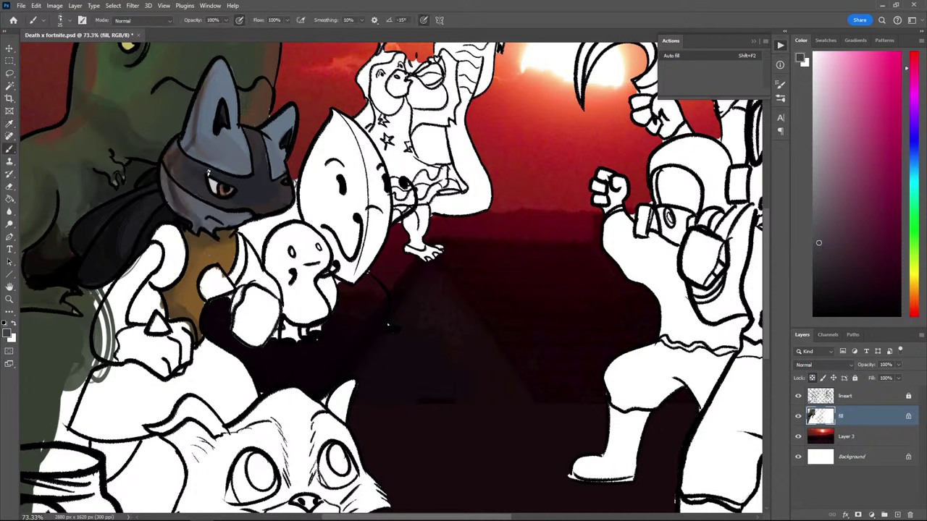
Fill the spike on the fox-like character's chest with mid-grey and shade it with cooler and darker blue-greys
left_click(815, 127)
left_click_drag(205, 273, 208, 279)
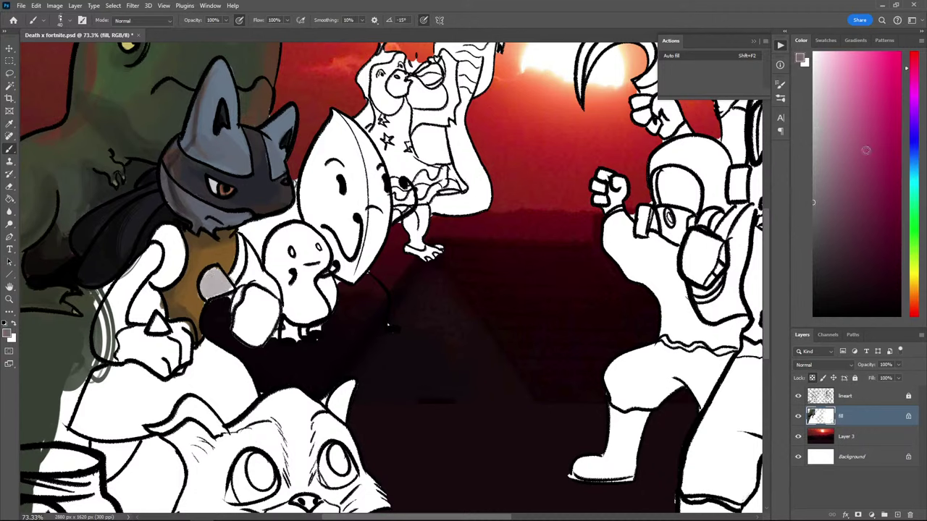
left_click(915, 143)
left_click(833, 199)
mouse_move(213, 273)
left_mouse_down()
mouse_move(221, 282)
mouse_move(206, 284)
left_mouse_up()
left_click_drag(833, 200, 813, 205)
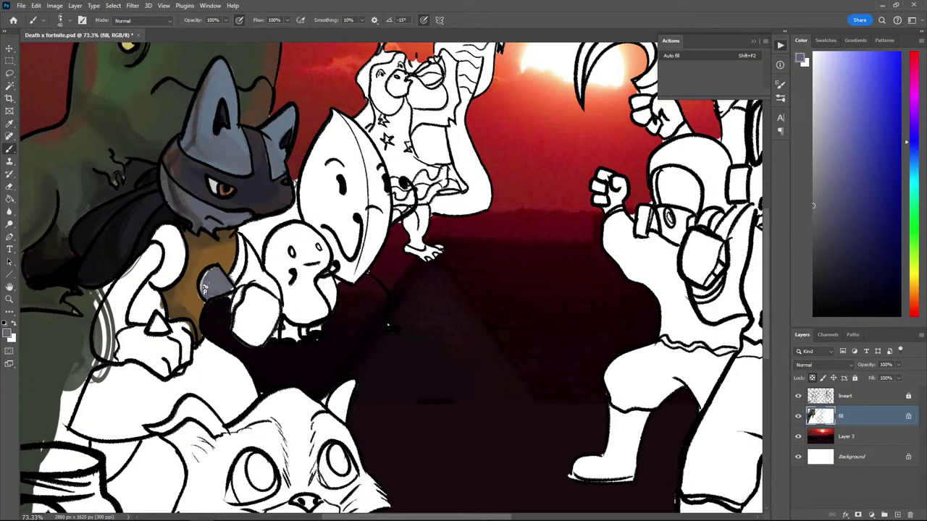
left_click_drag(205, 288, 204, 293)
left_click(818, 265)
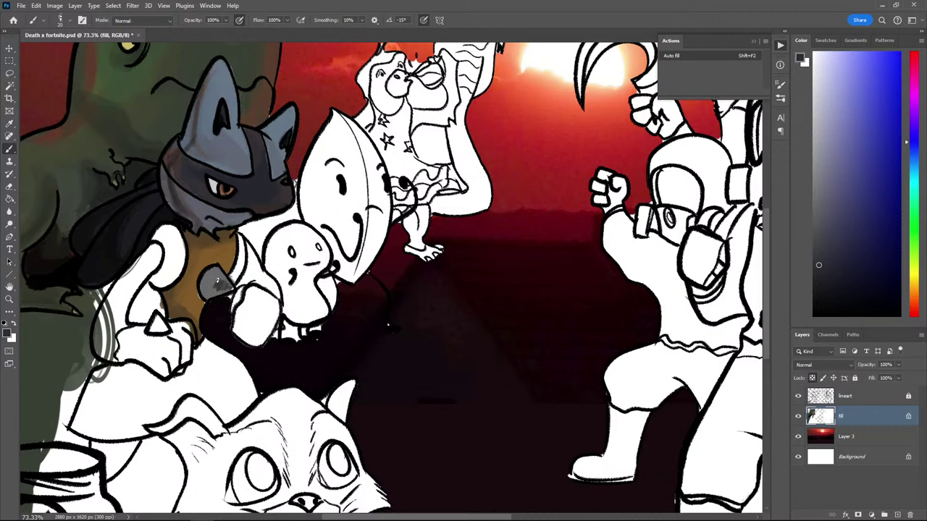
left_click_drag(206, 295, 215, 271)
Add a white highlight to the chest spike and blend it with dark and mid greys sampled from the spike
key("x")
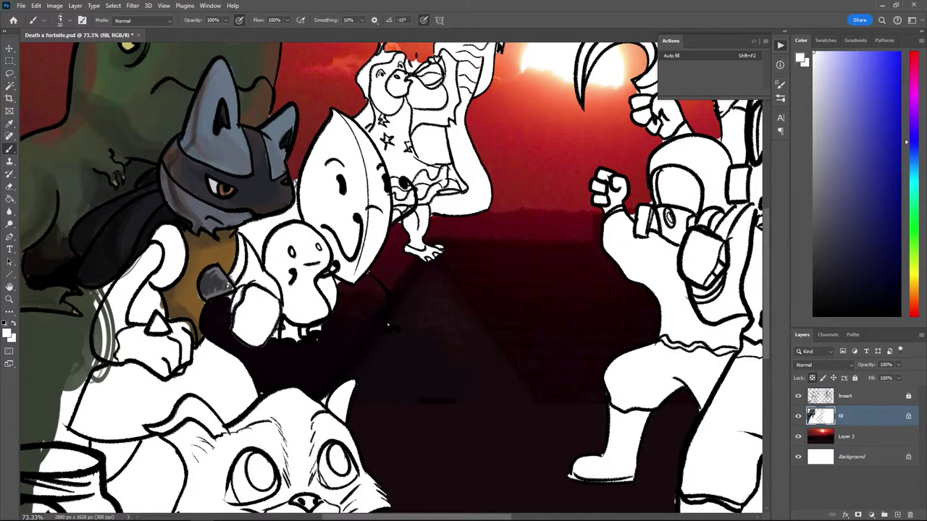
left_click(215, 289, "alt")
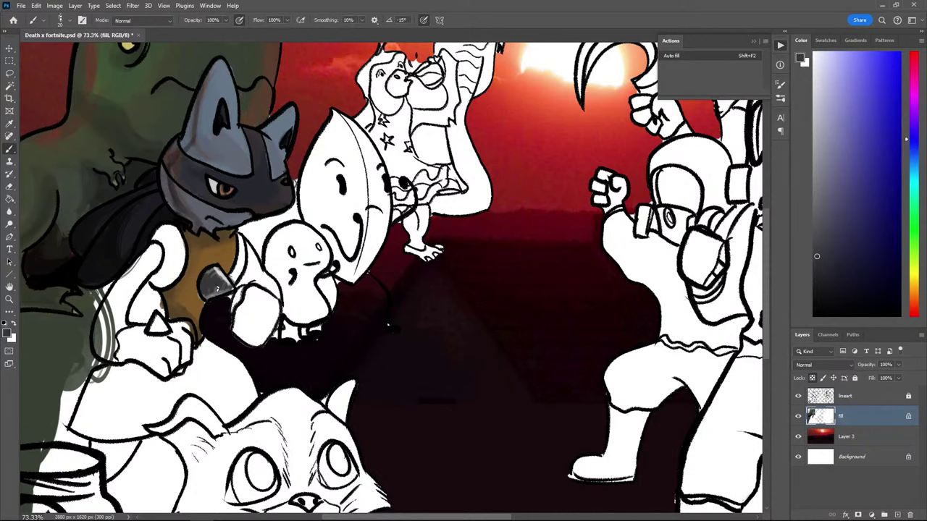
left_click(212, 277, "alt")
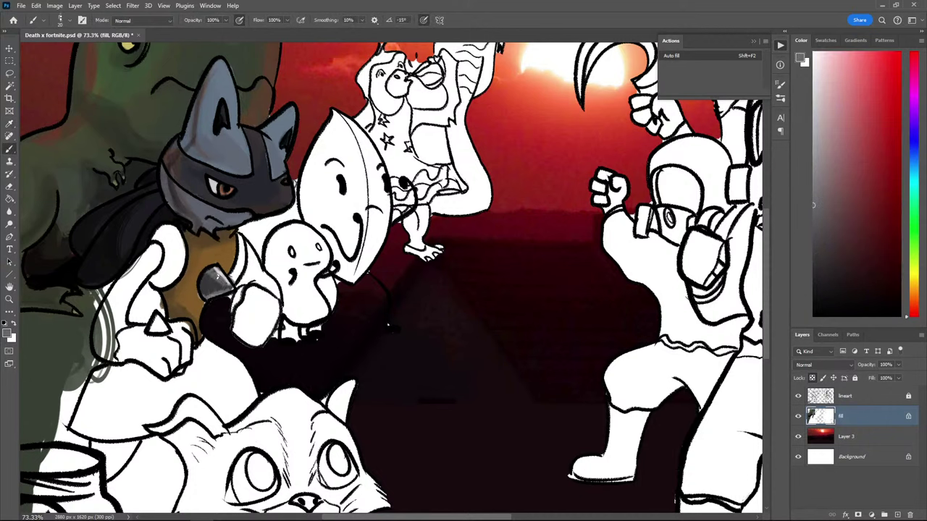
left_click(224, 286, "alt")
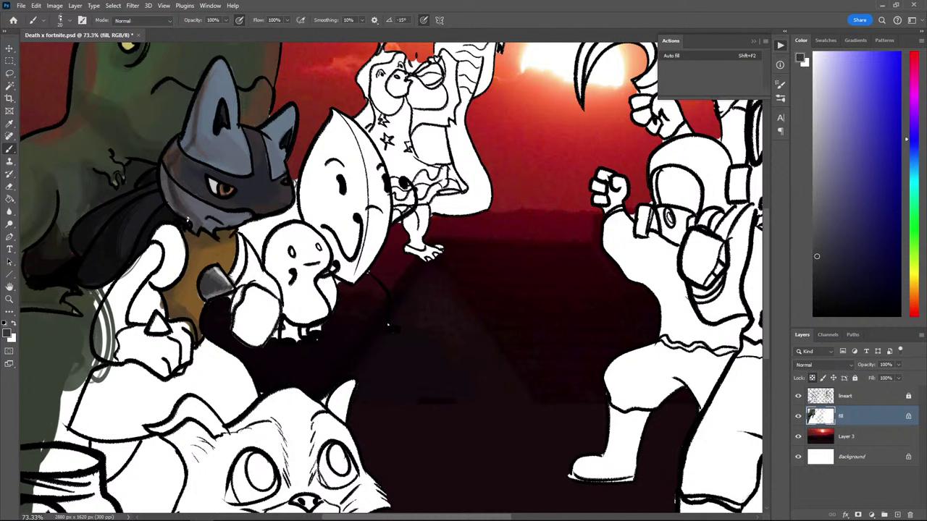
Shade the torso below the neck with a dark violet-grey sampled from the head and blend it with the torso's browns
key("alt")
key("alt")
left_click(176, 179, "alt")
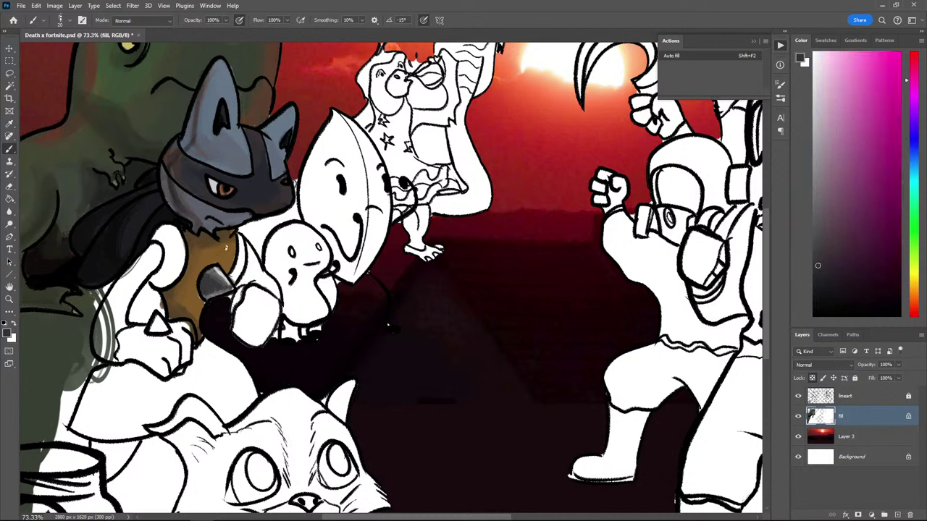
mouse_move(231, 260)
left_mouse_down()
mouse_move(232, 233)
mouse_move(228, 257)
left_mouse_up()
left_click(223, 265, "alt")
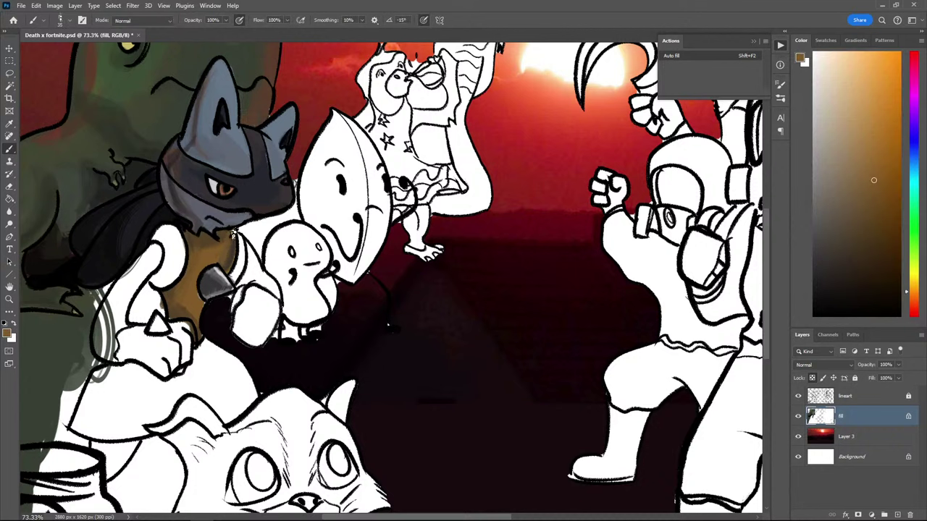
left_click(229, 246, "alt")
key("alt")
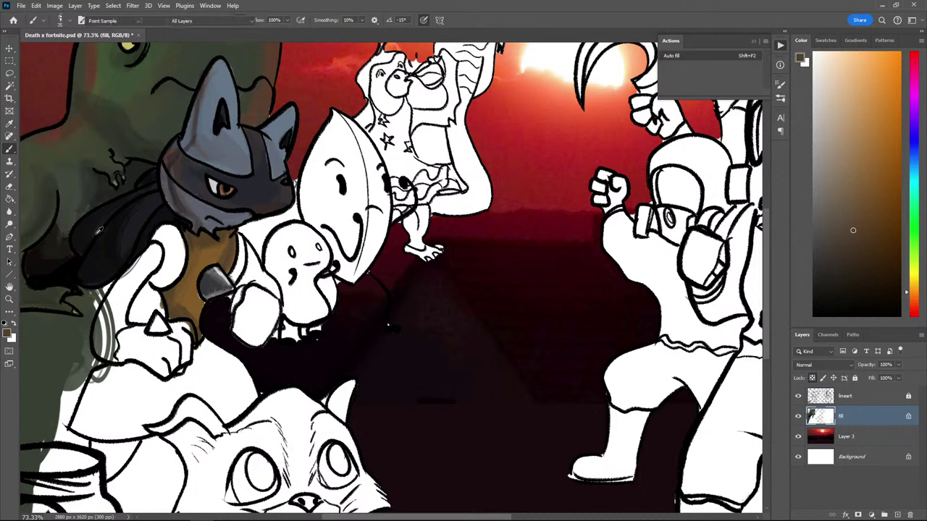
left_click(216, 248, "alt")
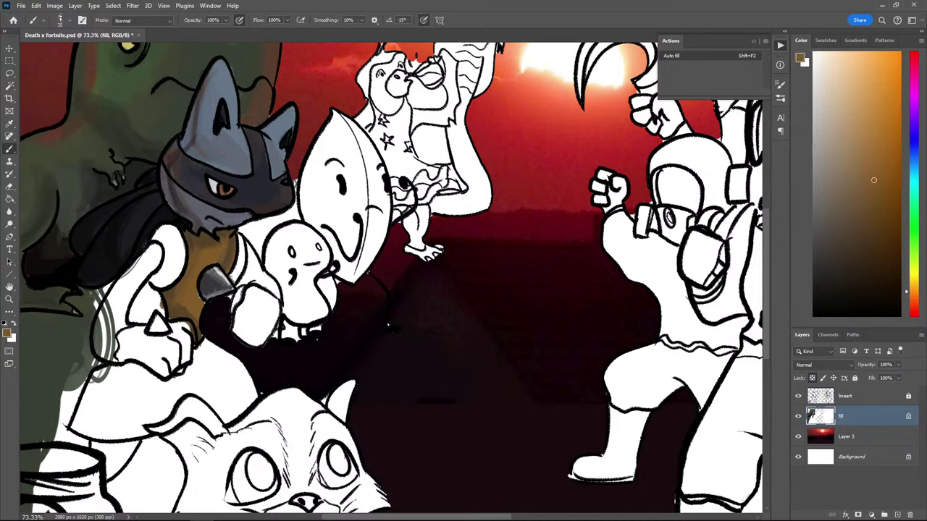
Paint the fox-like character's near arm from shoulder to wrist with blue-grey sampled from the head
key("alt")
left_click(212, 171, "alt")
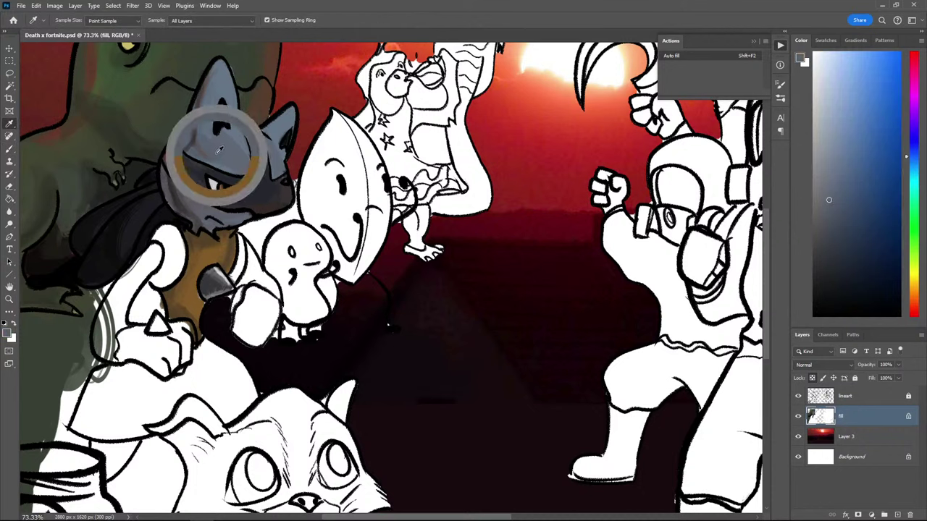
mouse_move(145, 249)
left_mouse_down()
mouse_move(132, 283)
mouse_move(135, 240)
mouse_move(131, 291)
mouse_move(123, 303)
mouse_move(125, 277)
mouse_move(110, 308)
mouse_move(130, 289)
mouse_move(122, 303)
mouse_move(128, 272)
left_mouse_up()
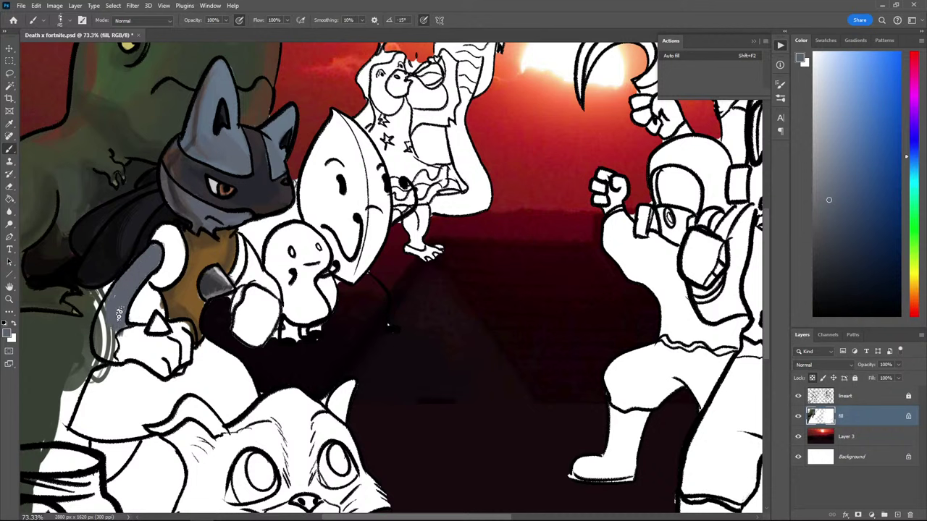
mouse_move(117, 319)
left_mouse_down()
mouse_move(112, 359)
mouse_move(96, 328)
mouse_move(116, 292)
mouse_move(107, 346)
mouse_move(109, 289)
mouse_move(107, 356)
left_mouse_up()
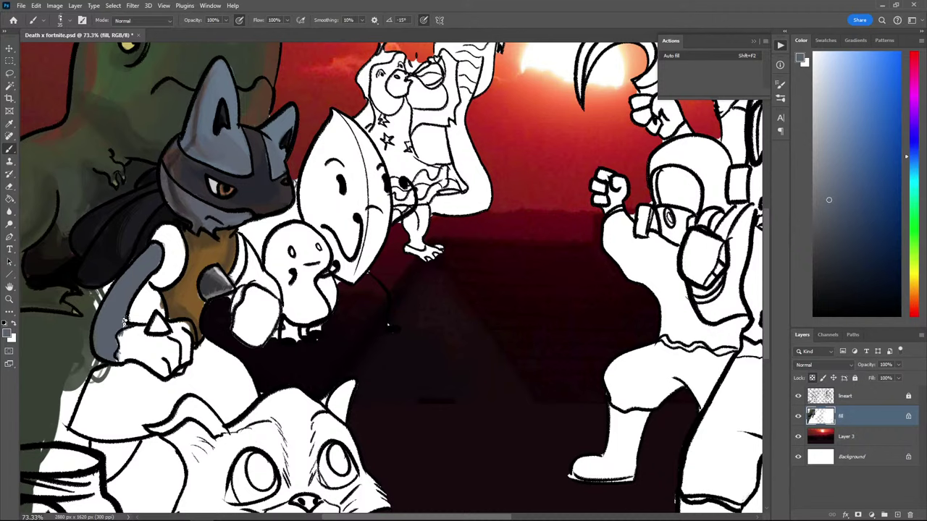
Paint both of the fox-like character's fists near-black with sampled dark tones, leaving the spike on the near fist white
left_click(223, 114, "alt")
mouse_move(132, 348)
left_mouse_down()
mouse_move(137, 329)
mouse_move(122, 336)
mouse_move(120, 354)
left_mouse_up()
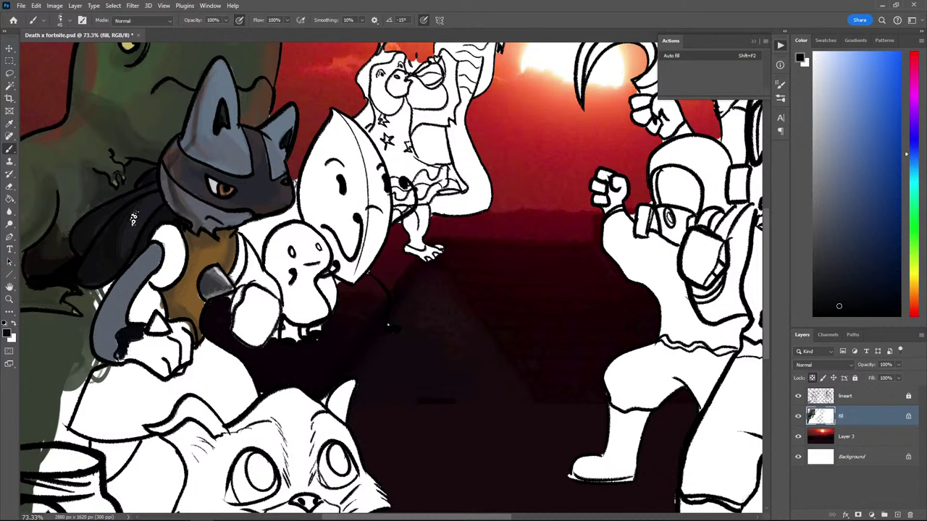
left_click(144, 261, "alt")
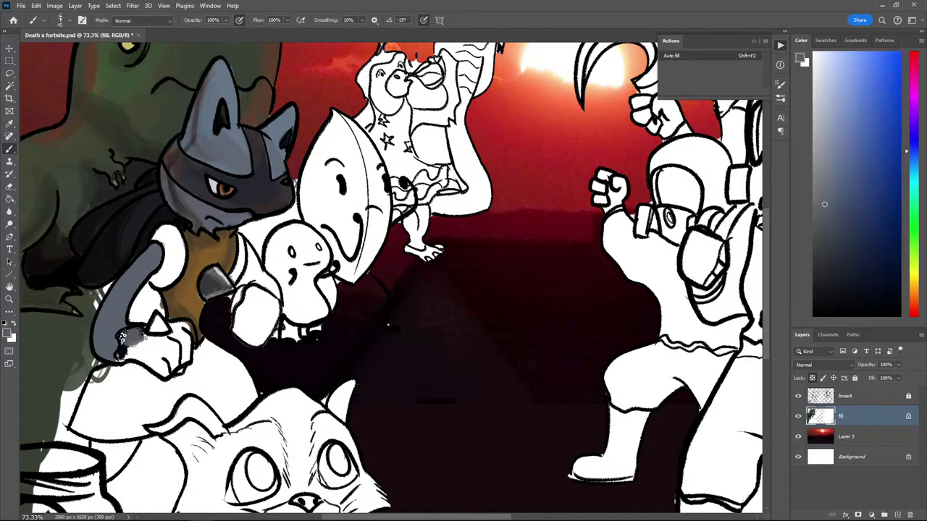
left_click(143, 331, "alt")
mouse_move(142, 330)
left_mouse_down()
mouse_move(131, 337)
mouse_move(121, 360)
mouse_move(149, 354)
mouse_move(135, 345)
mouse_move(145, 303)
mouse_move(141, 338)
mouse_move(152, 349)
mouse_move(139, 330)
mouse_move(152, 347)
mouse_move(147, 341)
mouse_move(176, 339)
mouse_move(172, 329)
mouse_move(186, 326)
mouse_move(178, 324)
mouse_move(154, 348)
mouse_move(154, 365)
mouse_move(169, 372)
mouse_move(190, 329)
mouse_move(166, 375)
left_mouse_up()
left_click(813, 302)
left_click(194, 209, "alt")
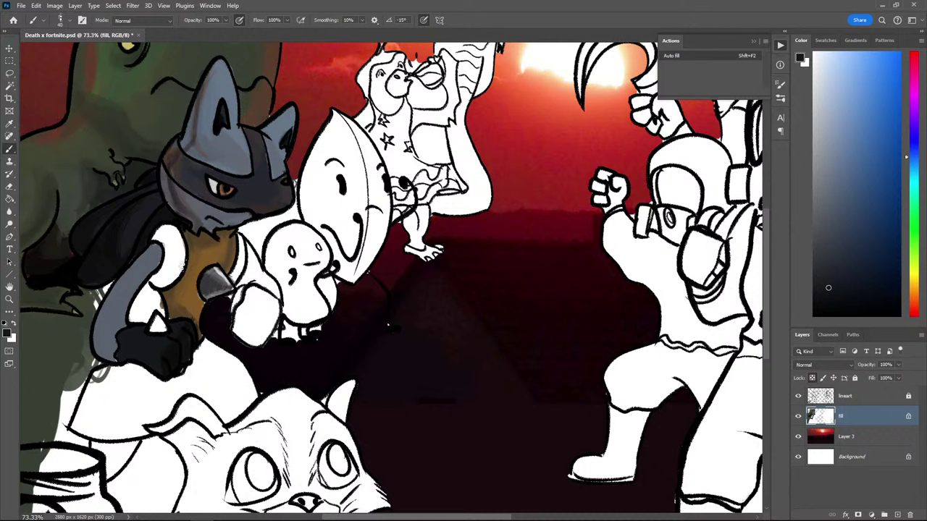
left_click(176, 350, "alt")
mouse_move(241, 307)
left_mouse_down()
mouse_move(277, 289)
mouse_move(255, 339)
mouse_move(250, 319)
mouse_move(261, 340)
mouse_move(273, 305)
mouse_move(255, 343)
mouse_move(240, 335)
mouse_move(238, 297)
mouse_move(257, 319)
mouse_move(237, 321)
mouse_move(240, 328)
mouse_move(241, 295)
mouse_move(236, 317)
left_mouse_up()
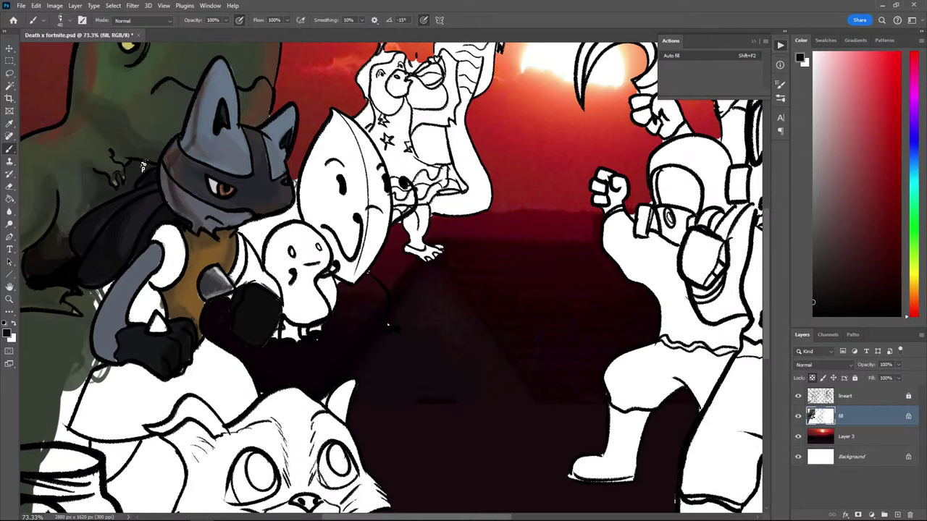
Lasso and delete the white fill in the gaps between the ape-like figure in shorts and the snake
key("ctrl+minus")
key("ctrl+minus")
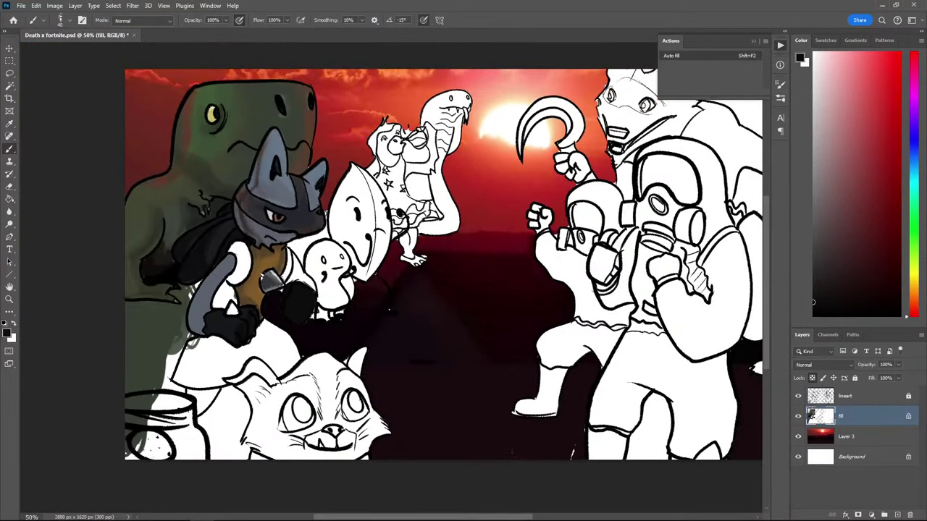
key("ctrl+plus")
key("ctrl+plus")
key("i")
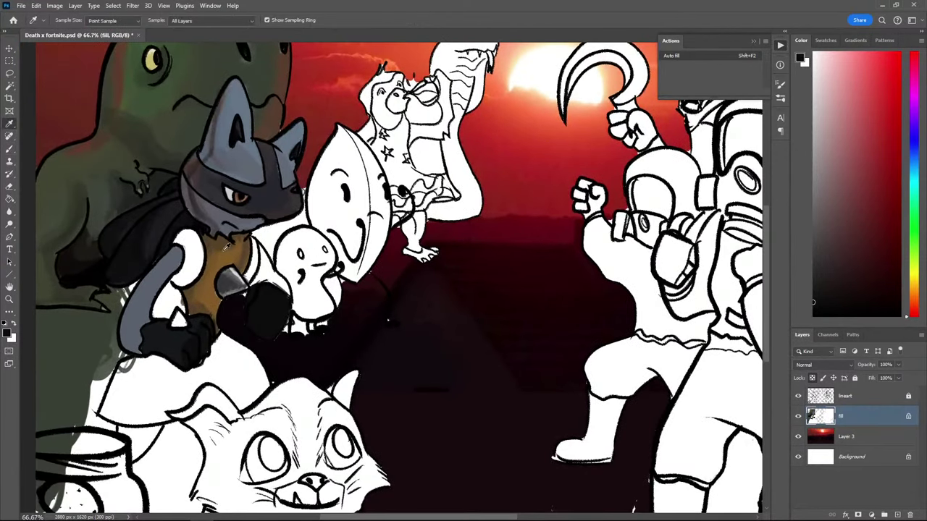
key("b")
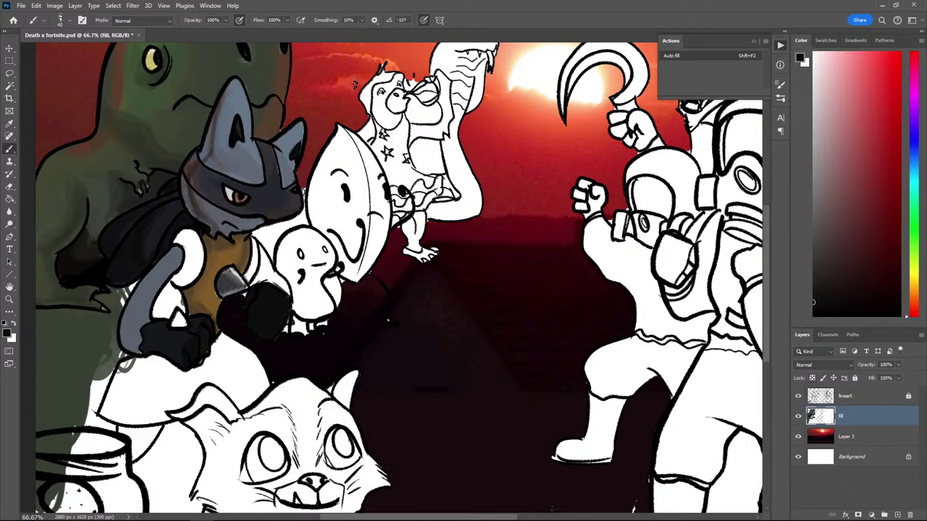
key("l")
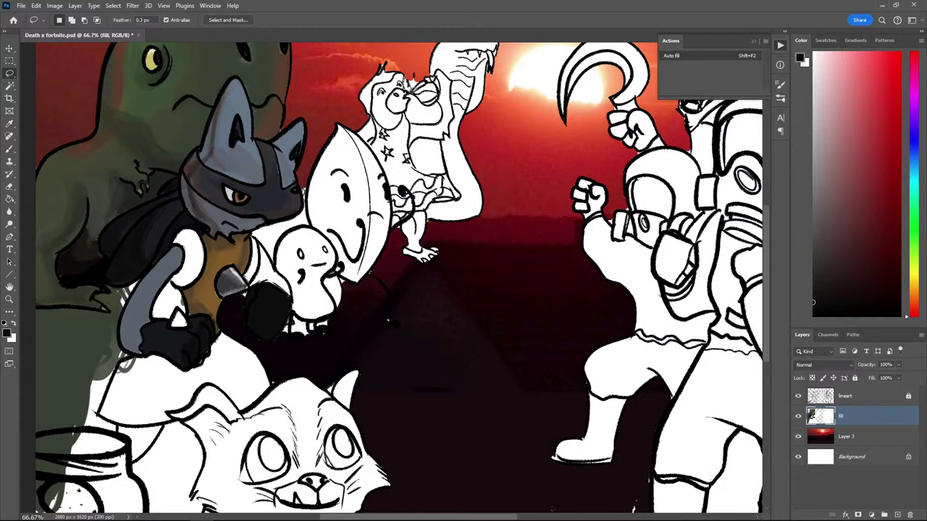
left_click_drag(410, 90, 411, 81)
key("Delete")
left_click_drag(415, 110, 410, 116)
key("Delete")
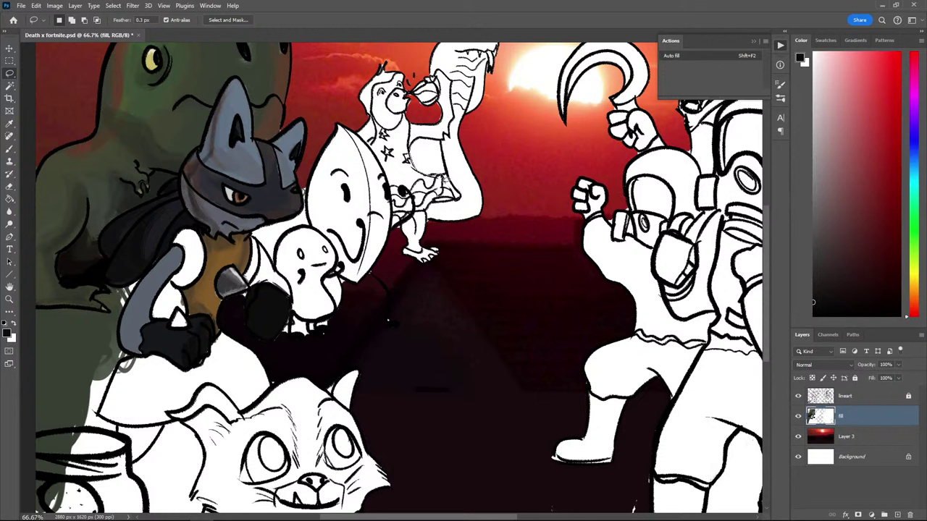
mouse_move(448, 172)
left_mouse_down()
mouse_move(443, 145)
mouse_move(424, 137)
mouse_move(434, 176)
left_mouse_up()
key("Delete")
left_click(399, 191)
left_click(455, 198)
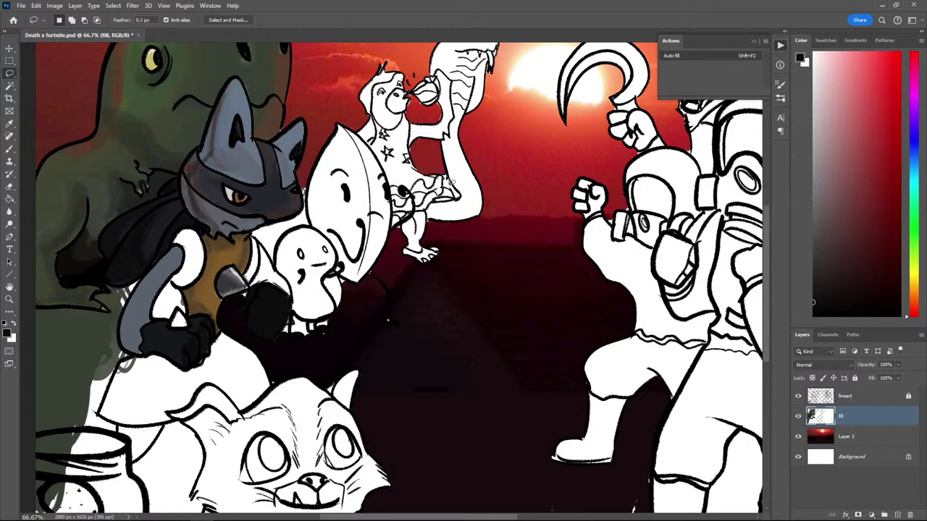
Lasso and clear stray white fill around the leaf-shaped character, the bird's feet, the cat's head and beside the fox-like character's muzzle
mouse_move(397, 313)
left_mouse_down()
mouse_move(394, 337)
mouse_move(391, 312)
left_mouse_up()
left_click_drag(326, 331, 321, 338)
left_click_drag(272, 373, 275, 372)
mouse_move(374, 269)
left_mouse_down()
mouse_move(368, 280)
mouse_move(374, 269)
left_mouse_up()
mouse_move(303, 186)
left_mouse_down()
mouse_move(307, 216)
mouse_move(267, 230)
mouse_move(251, 247)
left_mouse_up()
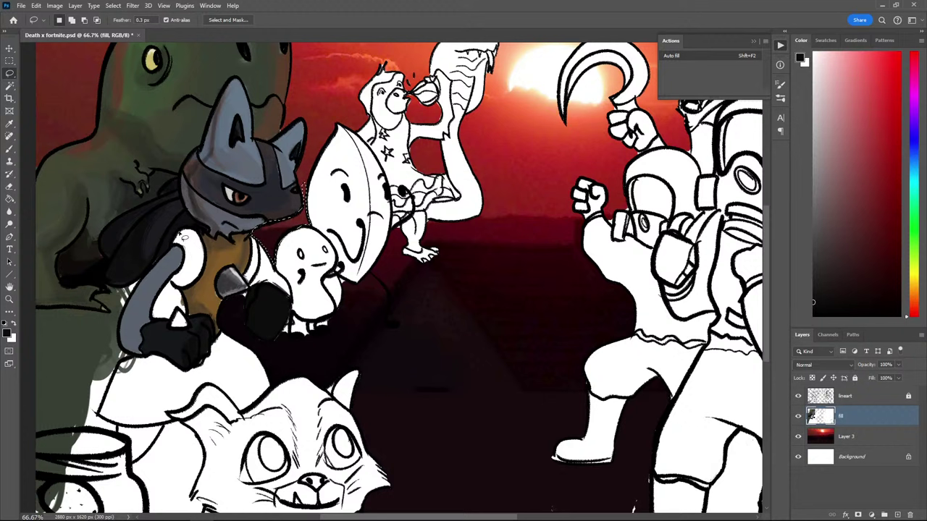
key("ctrl+d")
Patch the unpainted edges of the fox-like character's torso with sampled blue-grey and golden brown
key("i")
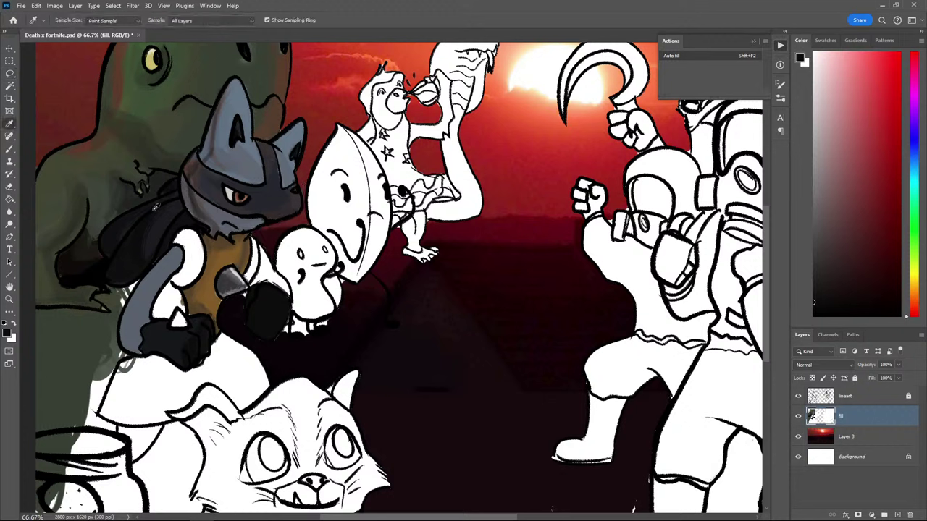
left_click(145, 294)
key("b")
mouse_move(259, 250)
left_mouse_down()
mouse_move(283, 290)
mouse_move(258, 273)
mouse_move(254, 244)
mouse_move(262, 254)
left_mouse_up()
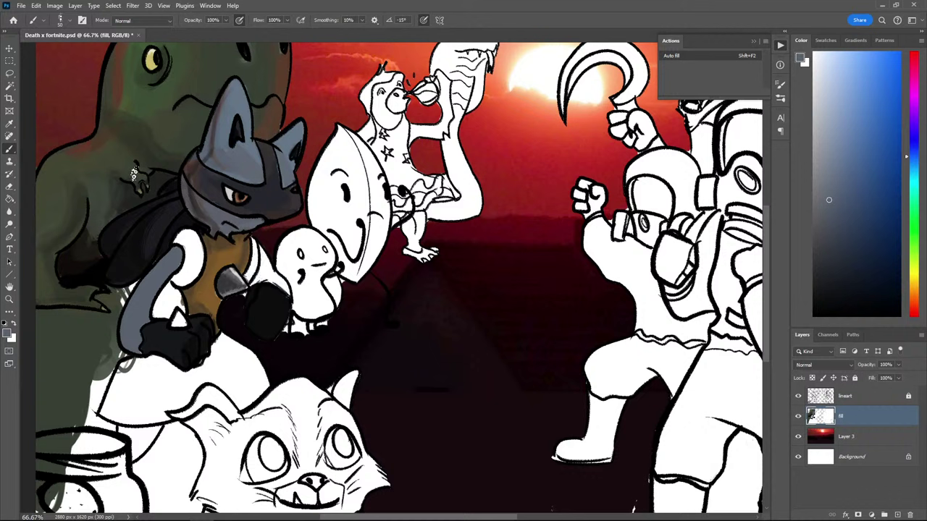
key("i")
left_click(221, 249)
key("b")
key("i")
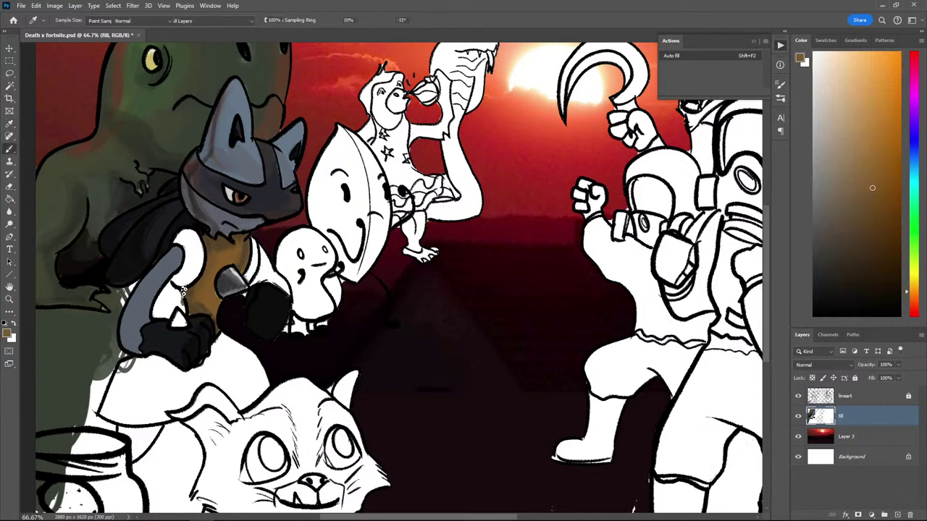
key("b")
Paint the fox-like character's near shoulder with a dark violet-grey sampled from the muzzle
key("i")
left_click(290, 205)
key("b")
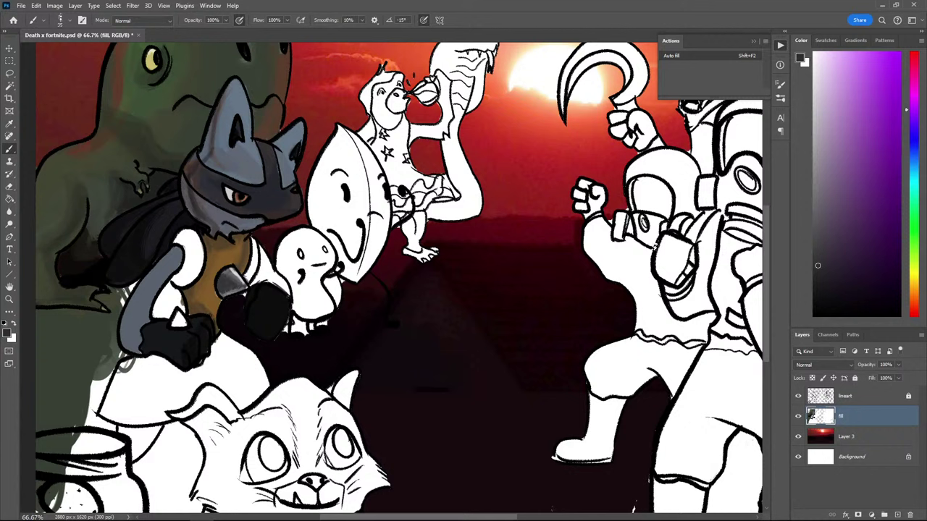
mouse_move(200, 239)
left_mouse_down()
mouse_move(194, 269)
mouse_move(190, 237)
mouse_move(177, 241)
mouse_move(190, 249)
mouse_move(178, 288)
left_mouse_up()
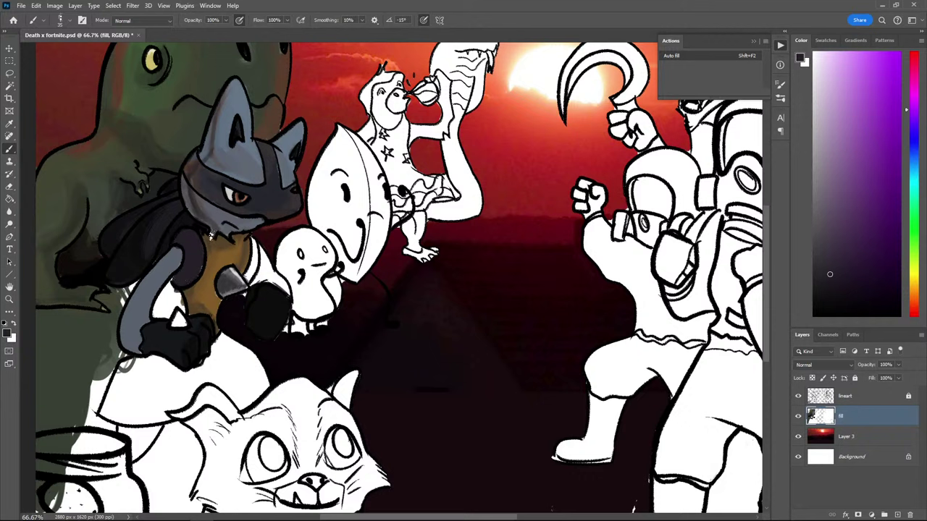
Shade the fox-like character's near arm with a darker tone along its edge, blending it using sampled blue-greys
left_click(818, 293)
mouse_move(183, 250)
left_mouse_down()
mouse_move(139, 300)
mouse_move(130, 340)
mouse_move(154, 284)
mouse_move(133, 293)
mouse_move(142, 286)
mouse_move(133, 338)
mouse_move(148, 278)
mouse_move(127, 327)
left_mouse_up()
left_click(136, 319, "alt")
left_click(142, 316, "alt")
left_click(129, 327, "alt")
left_click(165, 279, "alt")
mouse_move(150, 297)
left_mouse_down()
mouse_move(176, 253)
mouse_move(142, 299)
left_mouse_up()
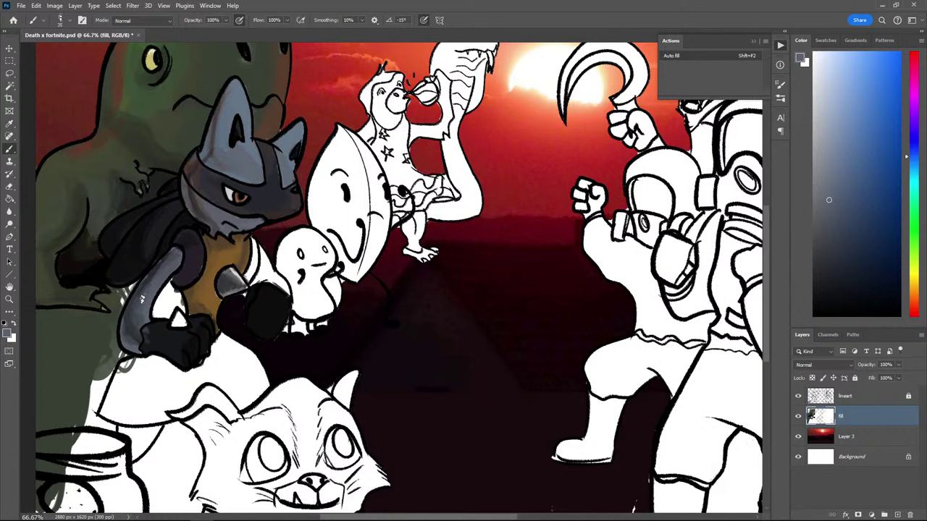
Shade the fox-like character's near wrist and fist with a sampled dark blue-grey
left_click(144, 330, "alt")
left_click_drag(142, 335, 176, 353)
left_click(179, 345, "alt")
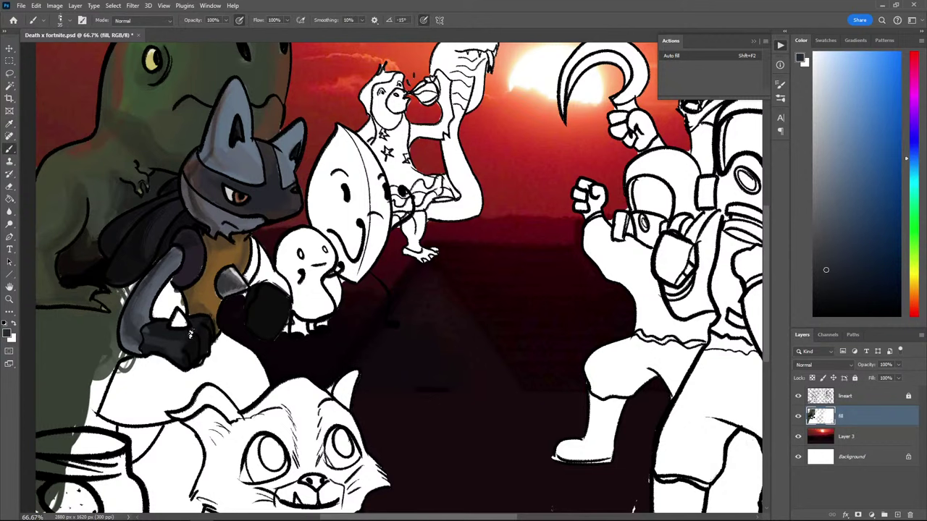
Paint the white spike on the fox-like character's near fist in shaded dark grey
left_click(178, 318, "alt")
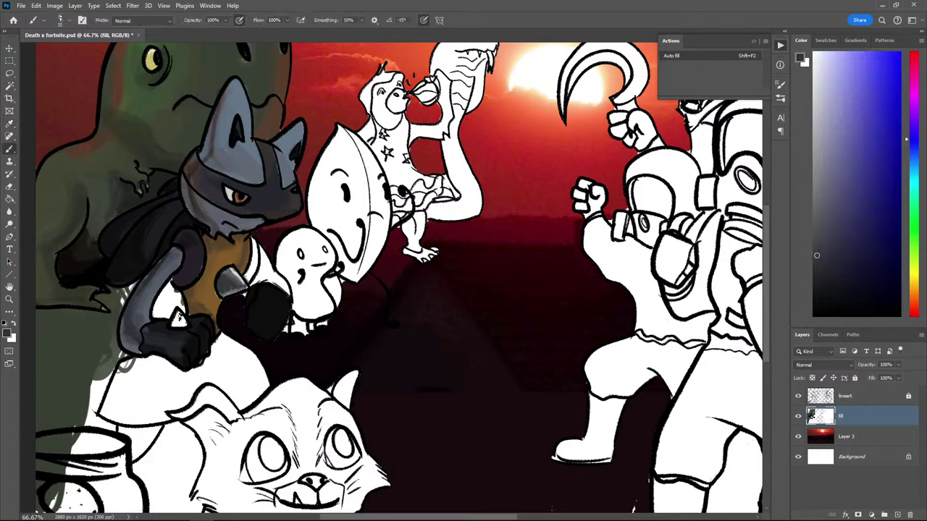
left_click_drag(179, 310, 177, 329)
left_click(181, 320, "alt")
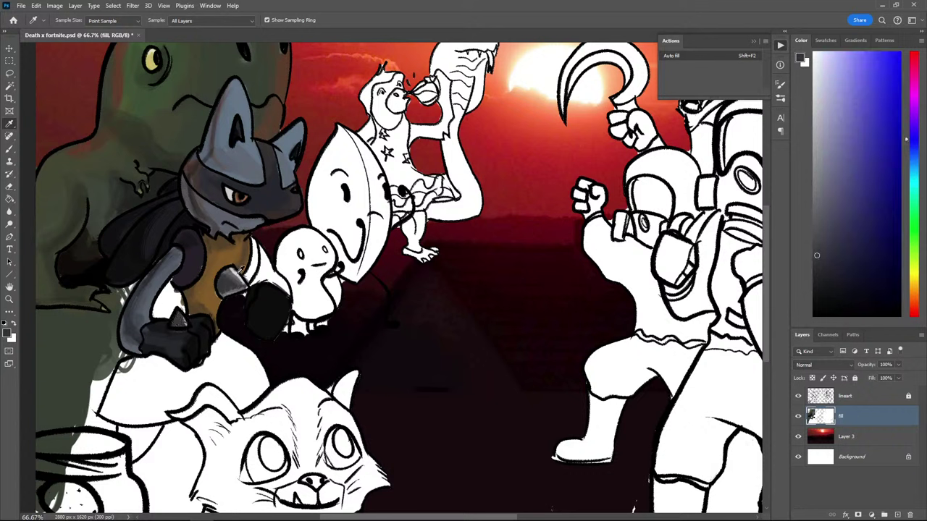
left_click(179, 322, "alt")
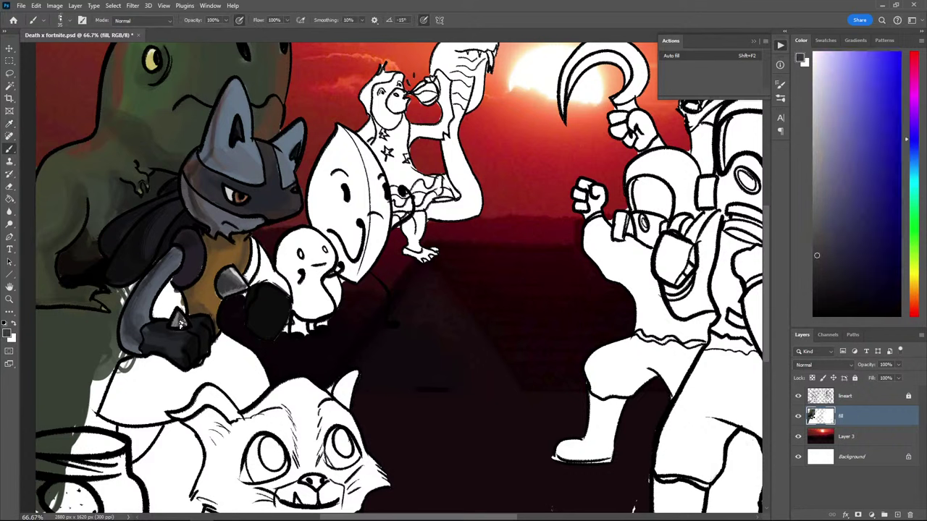
left_click(159, 338, "alt")
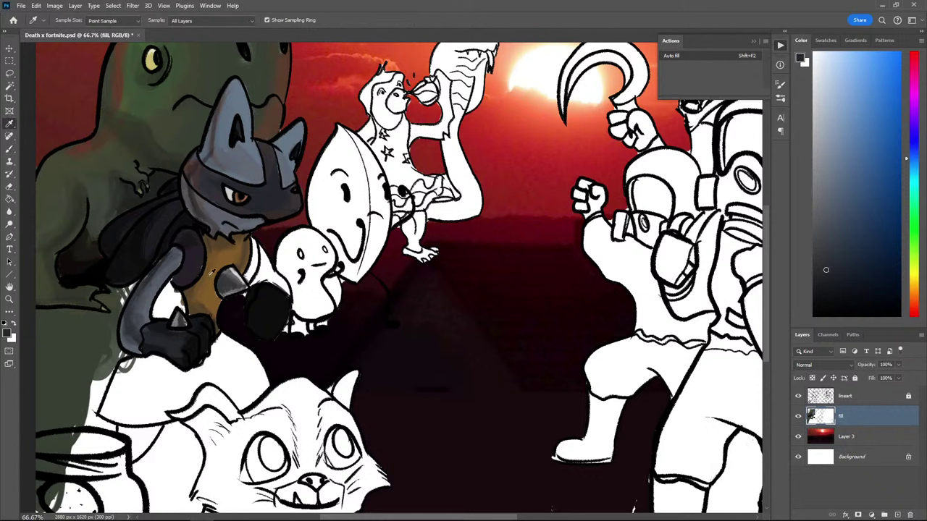
Lasso and delete the leftover green and white fill between the dinosaur's lower edge, the fox-like character's arm and the jar
left_click(83, 182, "alt")
left_click(118, 297, "alt")
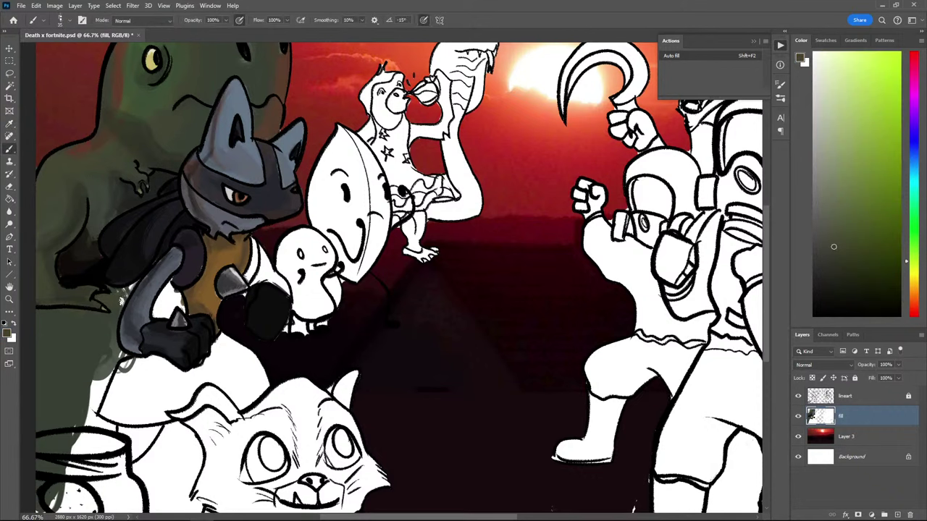
key("ctrl+minus")
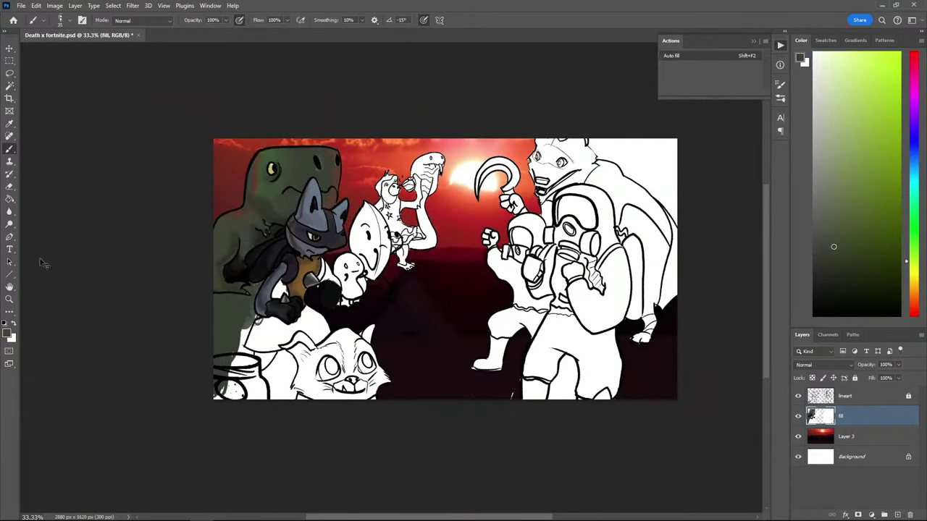
key("ctrl+plus")
key("l")
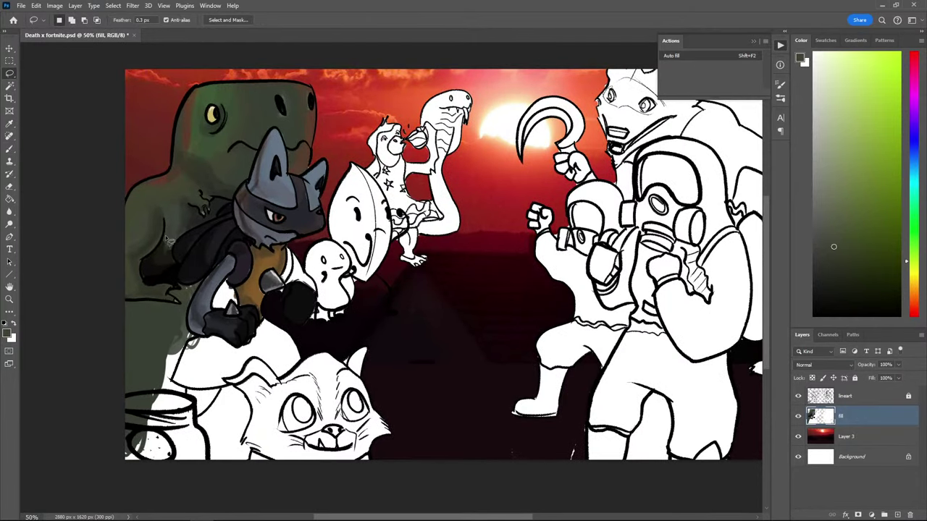
mouse_move(172, 299)
left_mouse_down()
mouse_move(208, 286)
mouse_move(190, 330)
left_mouse_up()
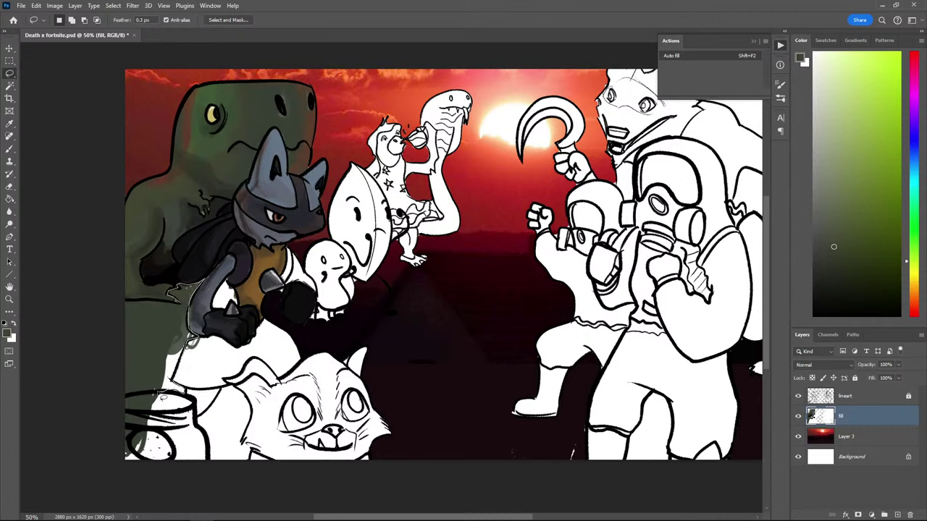
mouse_move(162, 393)
left_mouse_down()
mouse_move(122, 407)
mouse_move(98, 338)
mouse_move(101, 309)
mouse_move(171, 299)
left_mouse_up()
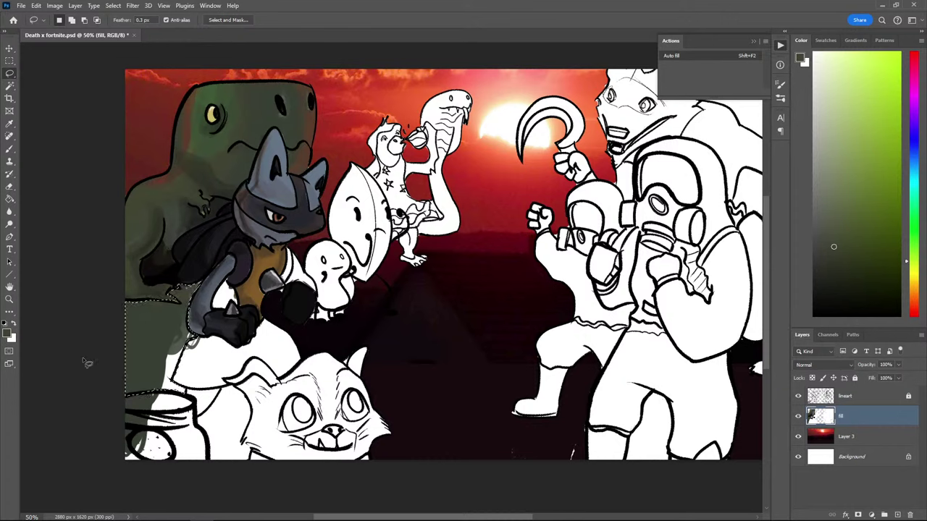
key("alt")
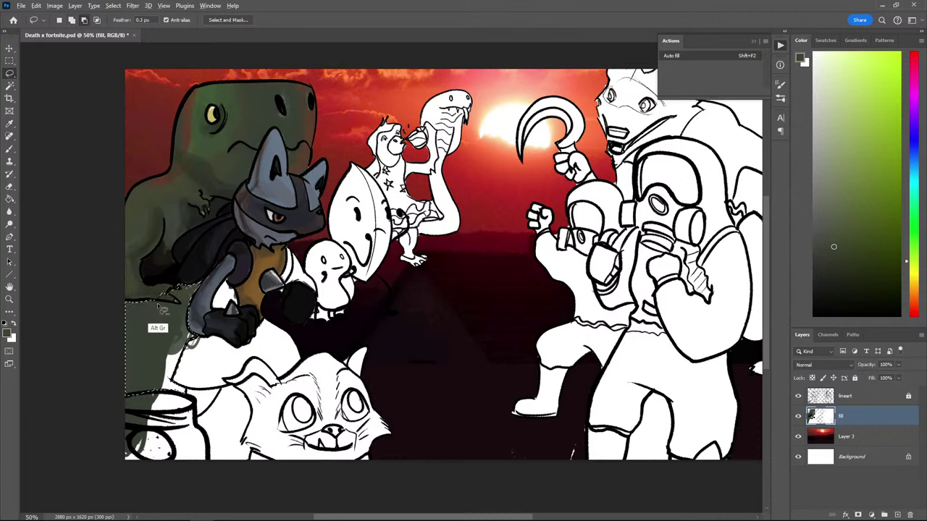
mouse_move(120, 309)
left_mouse_down()
mouse_move(181, 310)
mouse_move(158, 292)
mouse_move(116, 293)
mouse_move(144, 290)
mouse_move(187, 310)
mouse_move(143, 300)
mouse_move(154, 288)
mouse_move(166, 313)
mouse_move(123, 306)
mouse_move(127, 324)
mouse_move(163, 311)
mouse_move(132, 310)
mouse_move(168, 310)
mouse_move(109, 305)
mouse_move(136, 316)
left_mouse_up()
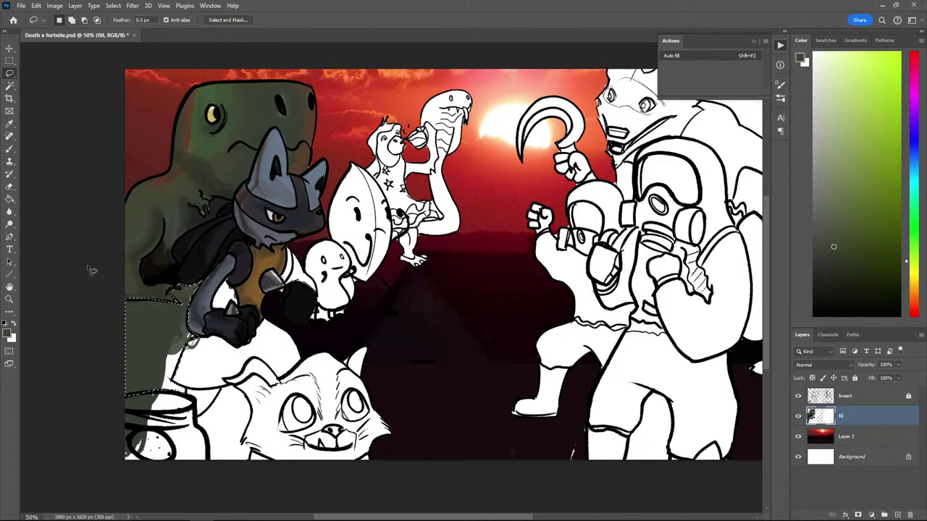
key("Delete")
key("ctrl+d")
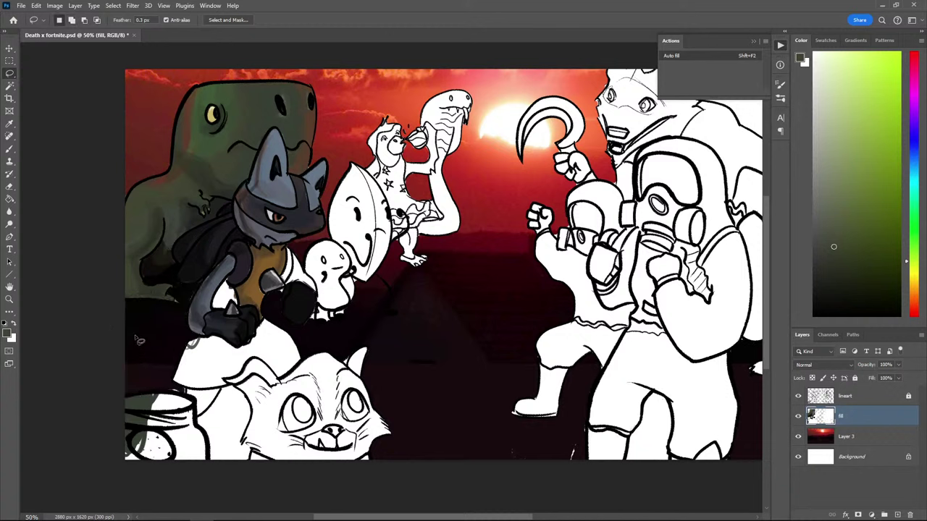
Lasso and delete the white fill in the gap between the fox-like character's near arm and torso
key("b")
key("l")
key("b")
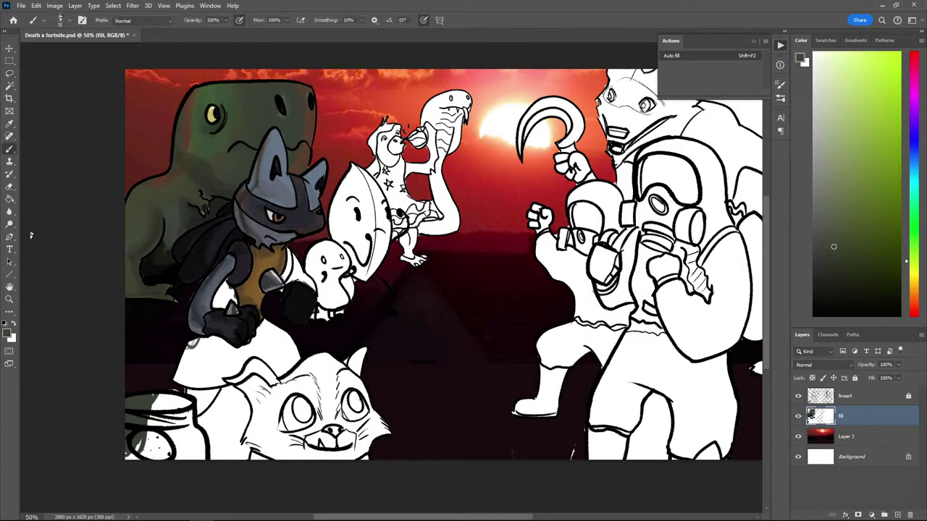
key("l")
key("b")
key("i")
key("l")
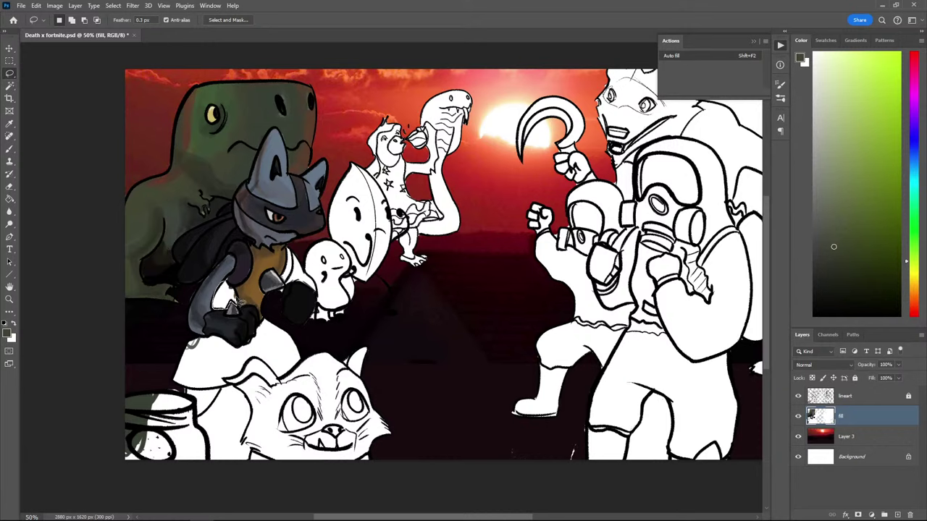
key("Delete")
key("ctrl+d")
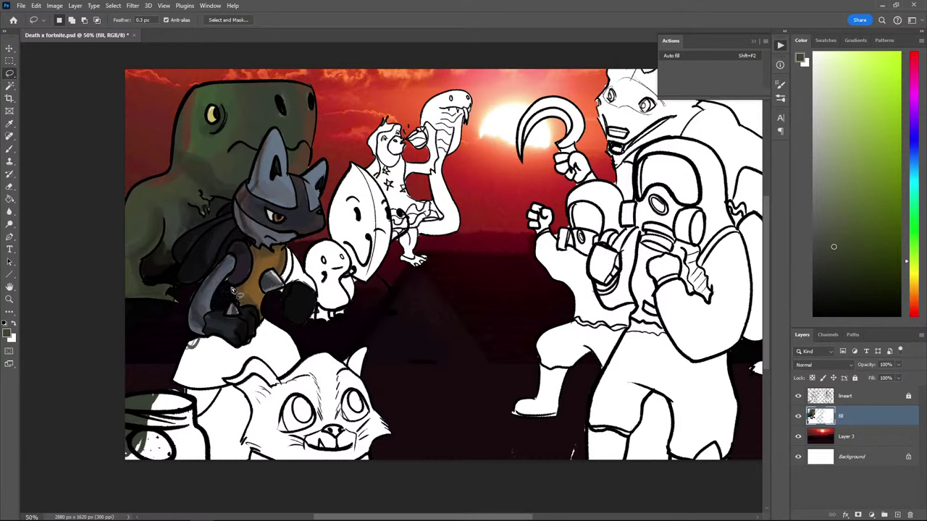
Lasso and delete the white fill in the sky above the back of the large wolf-like creature
key("b")
left_click(227, 279, "alt")
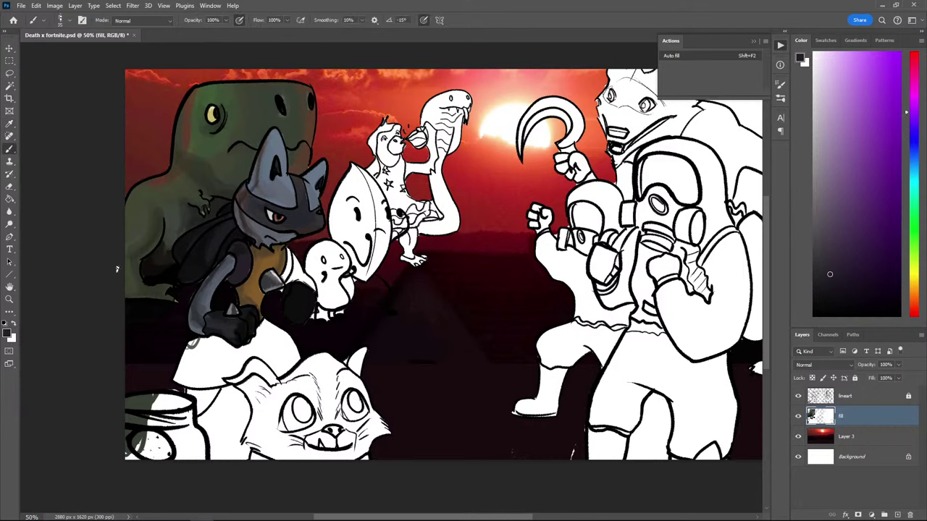
scroll(262, 251, "down", 4)
scroll(438, 258, "up", 3, "alt")
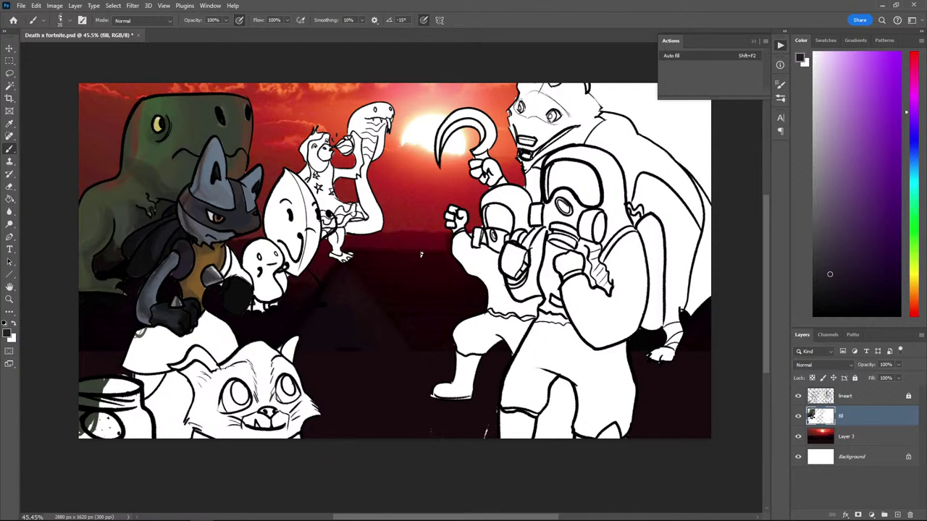
key("a")
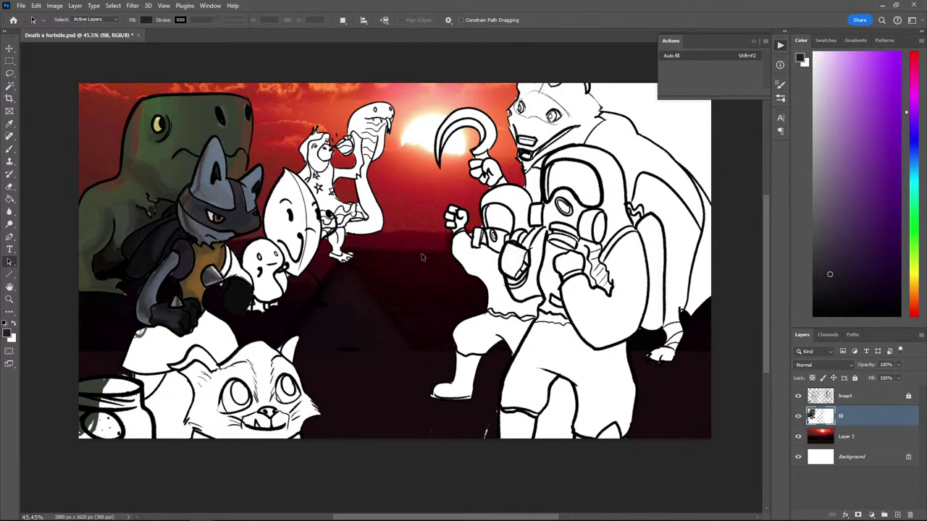
left_click_drag(421, 257, 363, 267)
key("l")
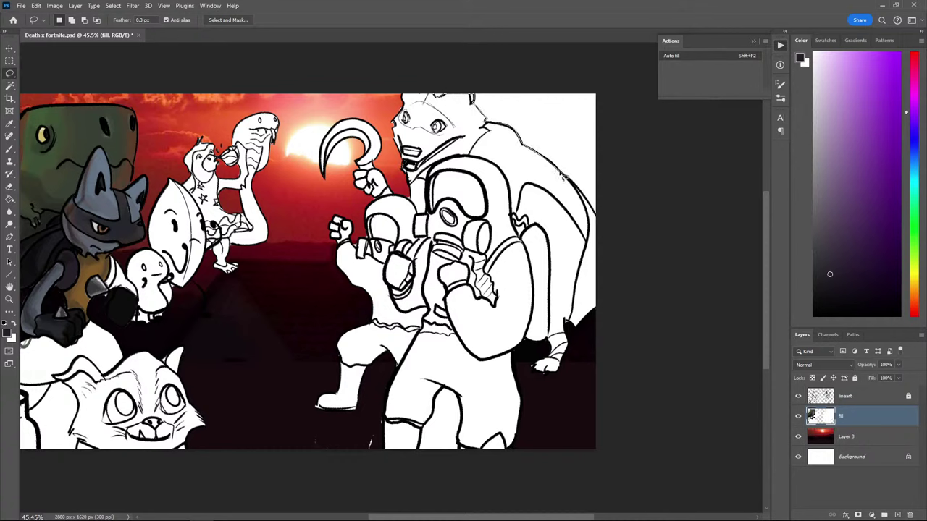
mouse_move(591, 206)
left_mouse_down()
mouse_move(629, 202)
mouse_move(543, 71)
mouse_move(426, 24)
left_mouse_up()
key("Delete")
mouse_move(598, 86)
left_mouse_down()
mouse_move(593, 121)
mouse_move(554, 86)
left_mouse_up()
key("Delete")
key("ctrl+d")
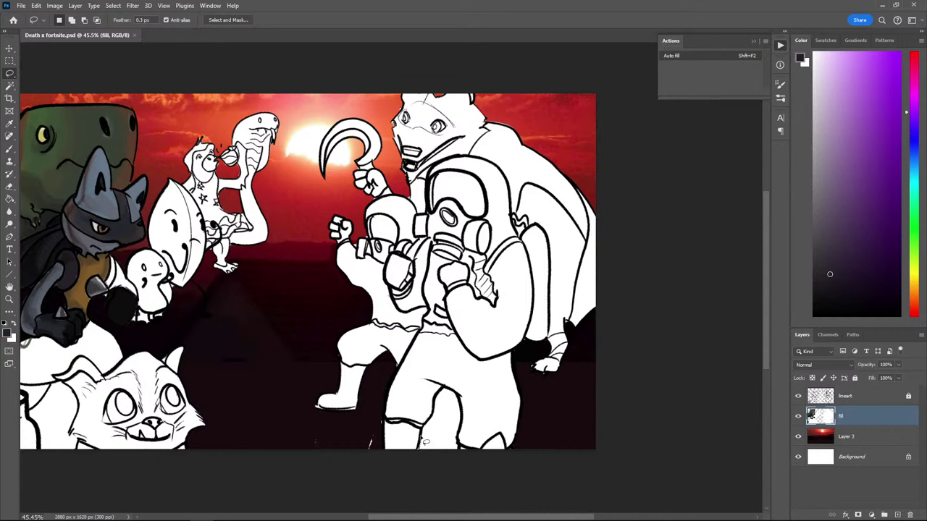
Lasso and delete the white fill between the front gas-mask figure's legs and the stray white mark beside its boot
mouse_move(429, 420)
left_mouse_down()
mouse_move(443, 389)
mouse_move(457, 475)
left_mouse_up()
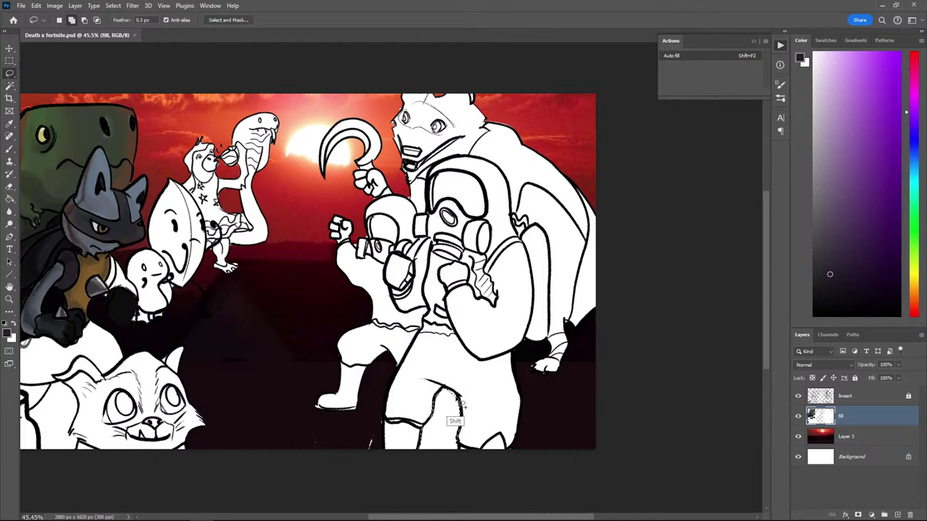
left_click_drag(460, 404, 446, 392)
key("Delete")
left_click_drag(377, 419, 374, 412)
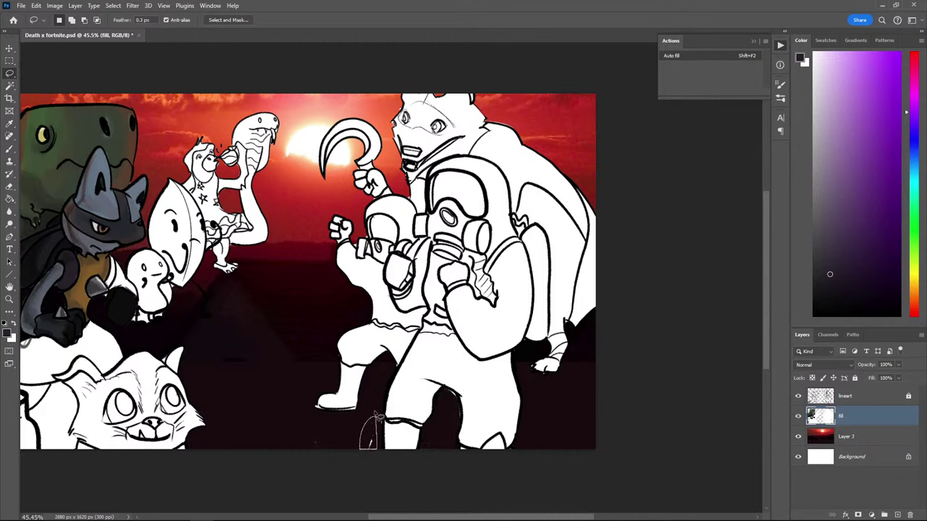
key("Delete")
Sample a near-black from the fox-like character and lock the transparent pixels of the fill layer
key("b")
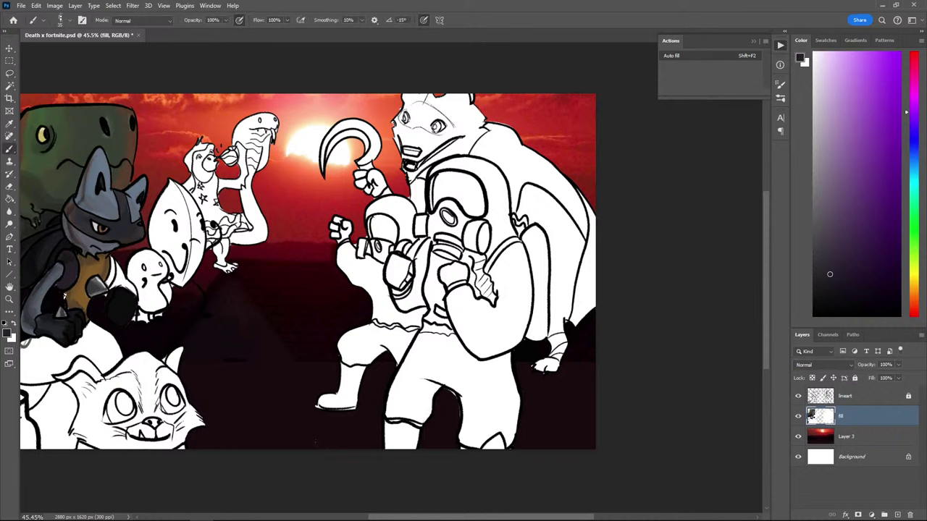
key("ctrl+plus")
left_click_drag(111, 346, 365, 298)
left_click(313, 181, "alt")
left_click(329, 211, "alt")
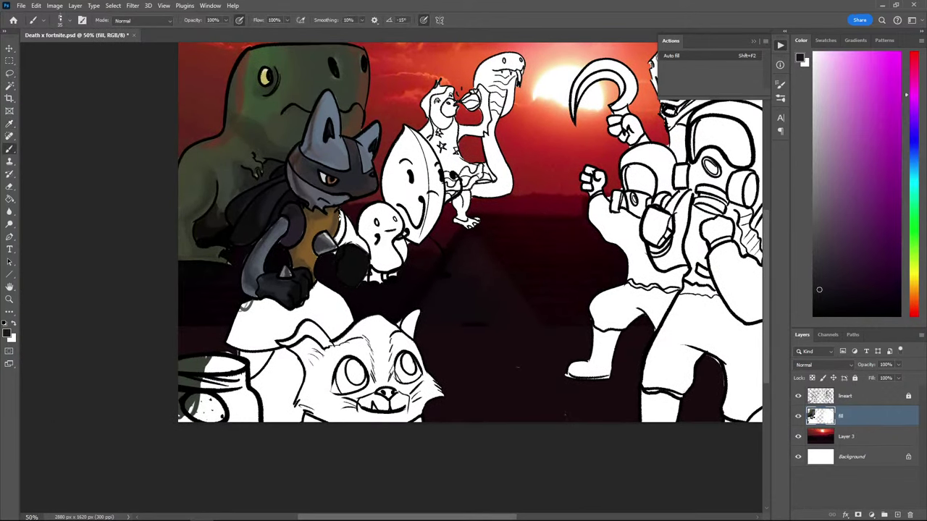
left_click(812, 378)
Paint the white areas of the fox-like character's far shoulder and arm in near-black and dark blue-grey
key("l")
key("b")
left_click_drag(339, 211, 342, 226)
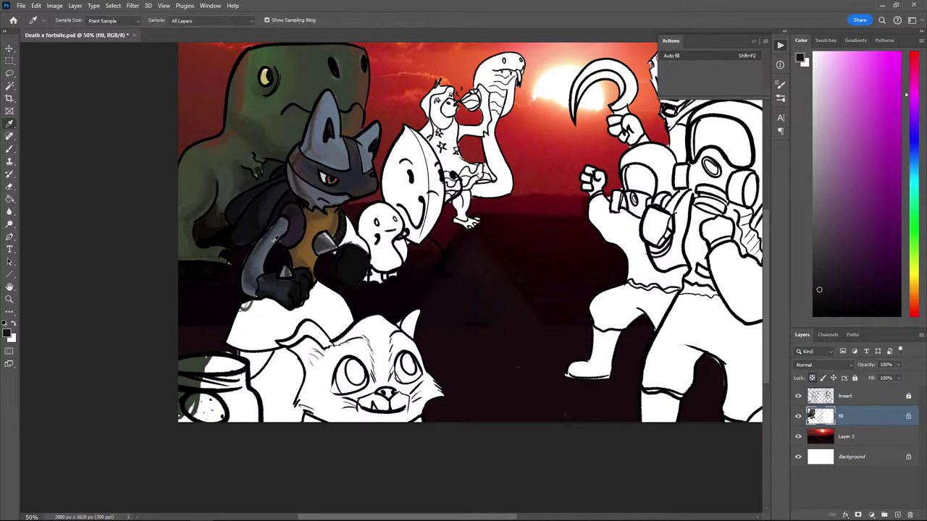
left_click(346, 227, "alt")
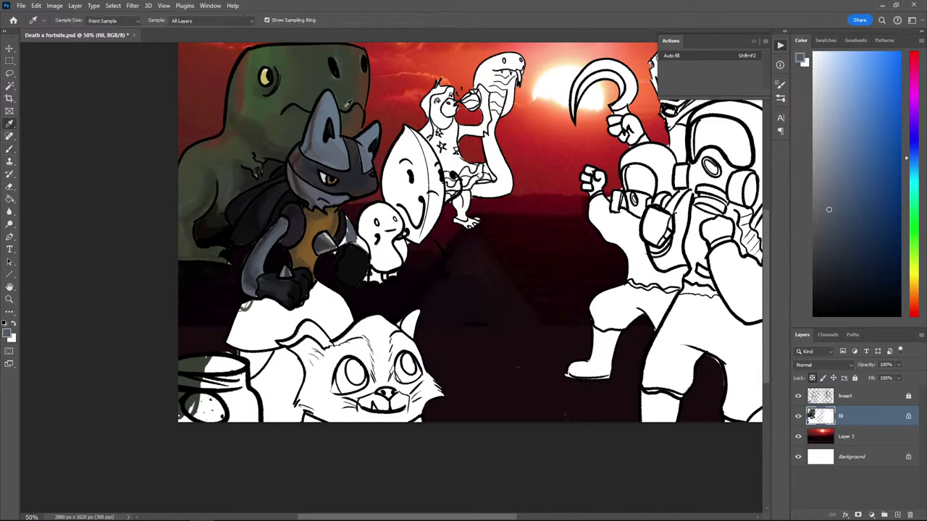
left_click(328, 135, "alt")
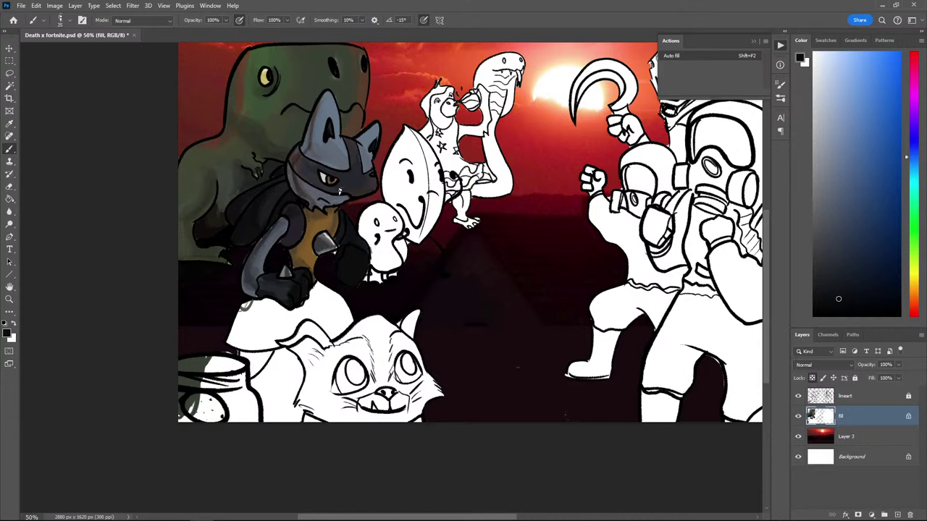
Touch up the fox-like character's chest spike and its surroundings with sampled near-black and mid grey
left_click(331, 255, "alt")
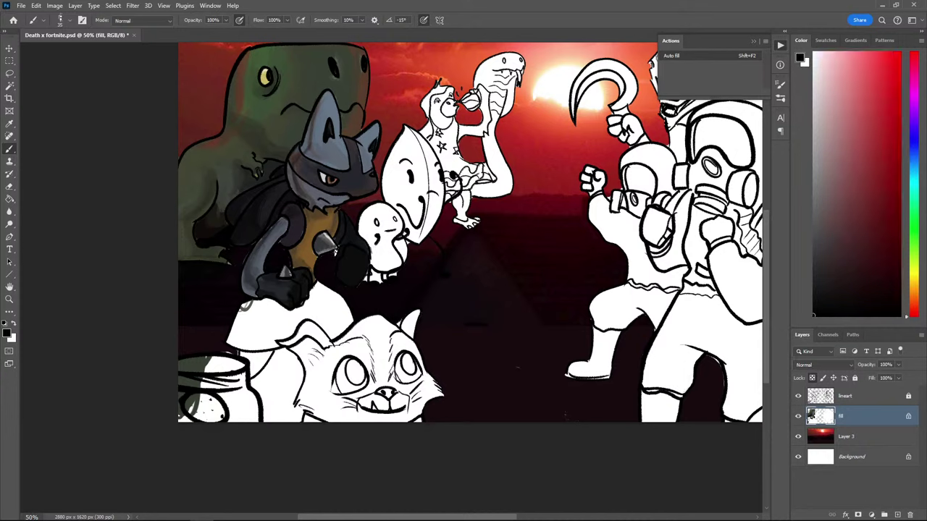
left_click(335, 241, "alt")
key("alt")
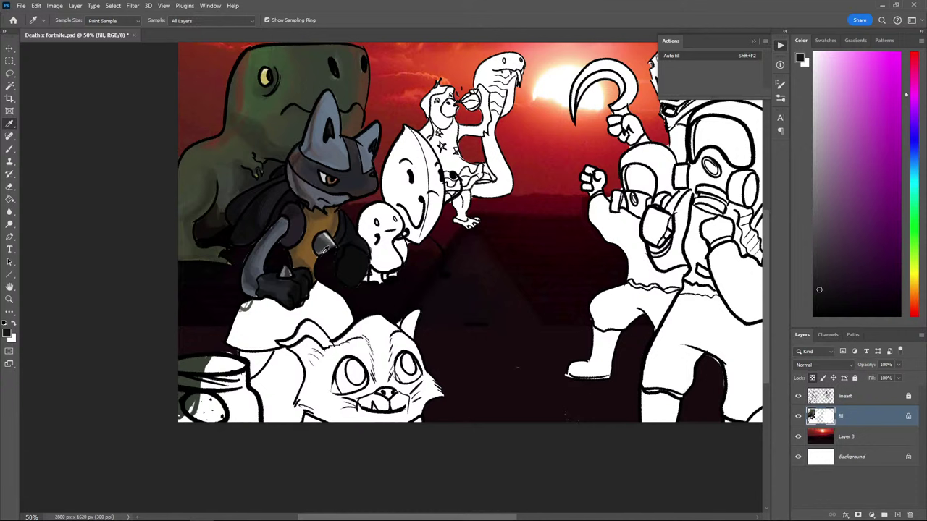
left_click(325, 248, "alt")
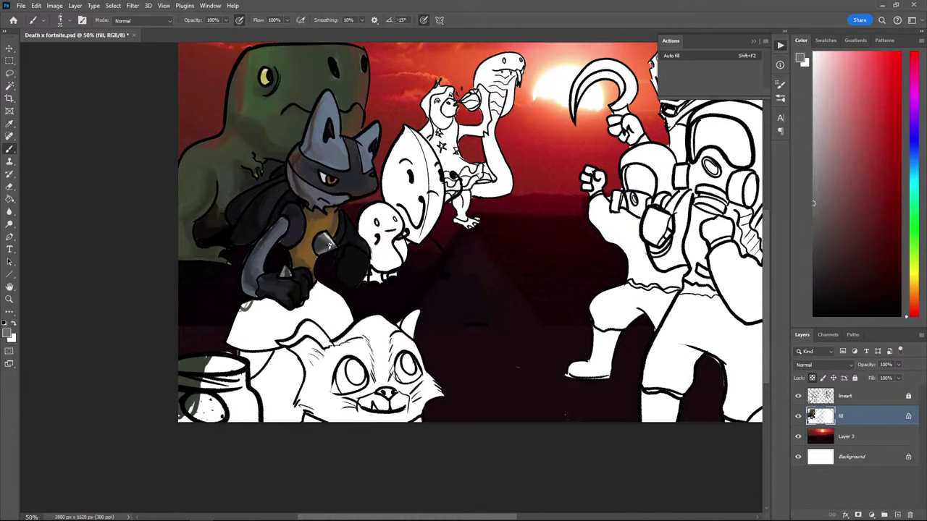
Fill the white lower body of the fox-like character with dark grey sampled from its face mask
left_click_drag(232, 308, 209, 265)
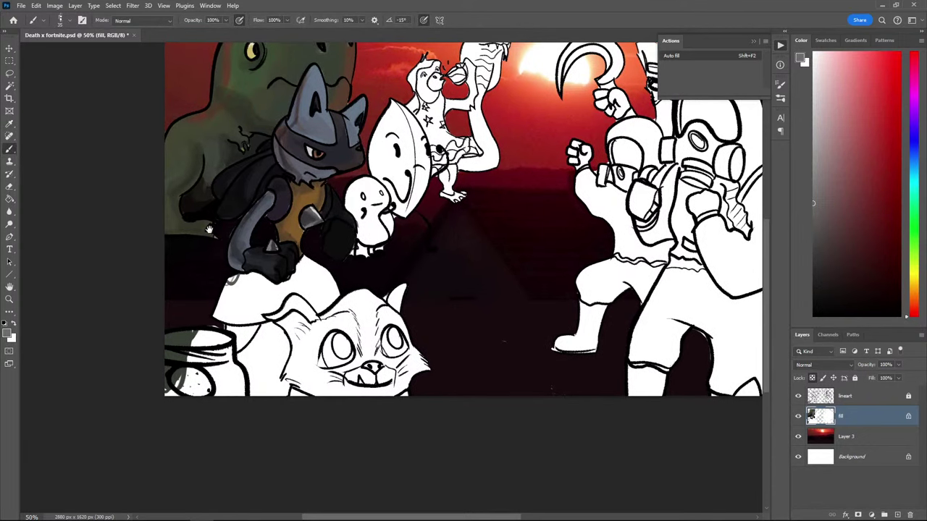
left_click_drag(209, 230, 191, 237)
left_click(288, 154, "alt")
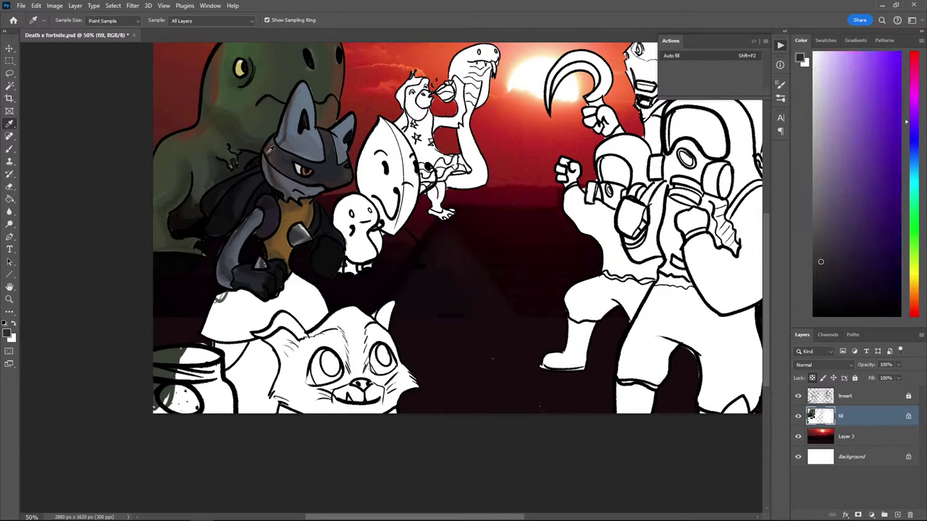
left_click(283, 145, "alt")
left_click(290, 161, "alt")
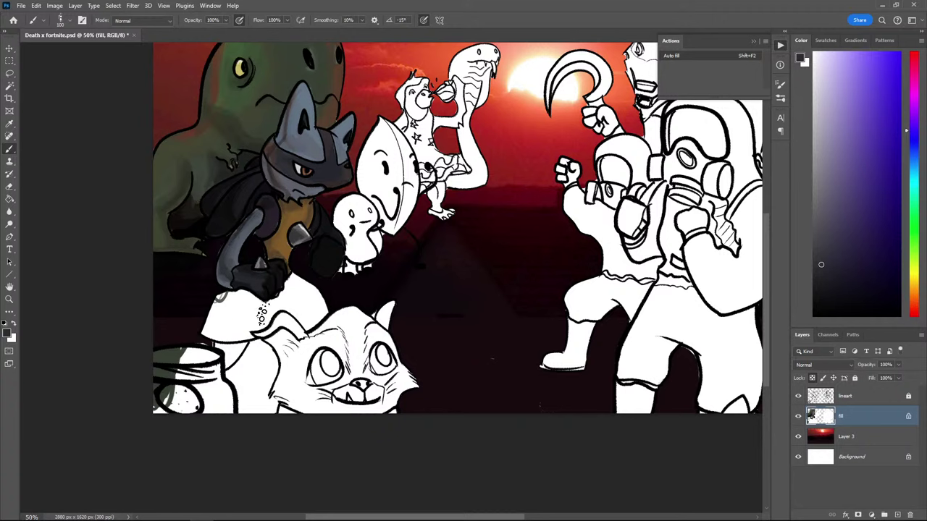
mouse_move(262, 304)
left_mouse_down()
mouse_move(236, 323)
mouse_move(247, 302)
mouse_move(226, 305)
mouse_move(222, 320)
mouse_move(211, 317)
mouse_move(221, 331)
mouse_move(214, 327)
mouse_move(203, 262)
mouse_move(206, 334)
mouse_move(262, 335)
mouse_move(308, 316)
mouse_move(324, 287)
mouse_move(318, 302)
mouse_move(311, 293)
mouse_move(323, 302)
mouse_move(303, 292)
mouse_move(274, 312)
mouse_move(251, 311)
mouse_move(291, 297)
left_mouse_up()
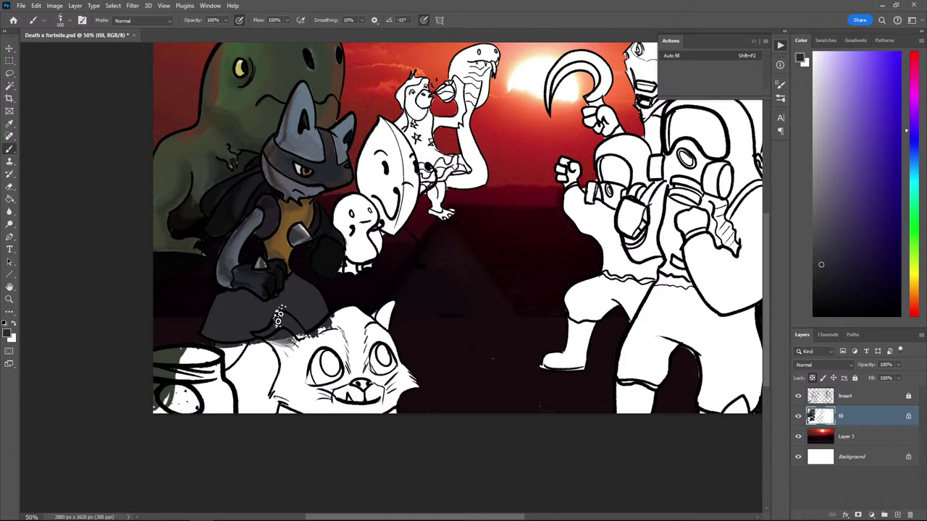
Shade the fox-like character's thigh below its fist with sampled near-black and dark grey tones
key("i")
left_click(270, 281)
key("b")
mouse_move(230, 311)
left_mouse_down()
mouse_move(209, 320)
mouse_move(226, 302)
mouse_move(256, 296)
mouse_move(282, 335)
mouse_move(250, 302)
mouse_move(210, 335)
left_mouse_up()
left_click(232, 293, "alt")
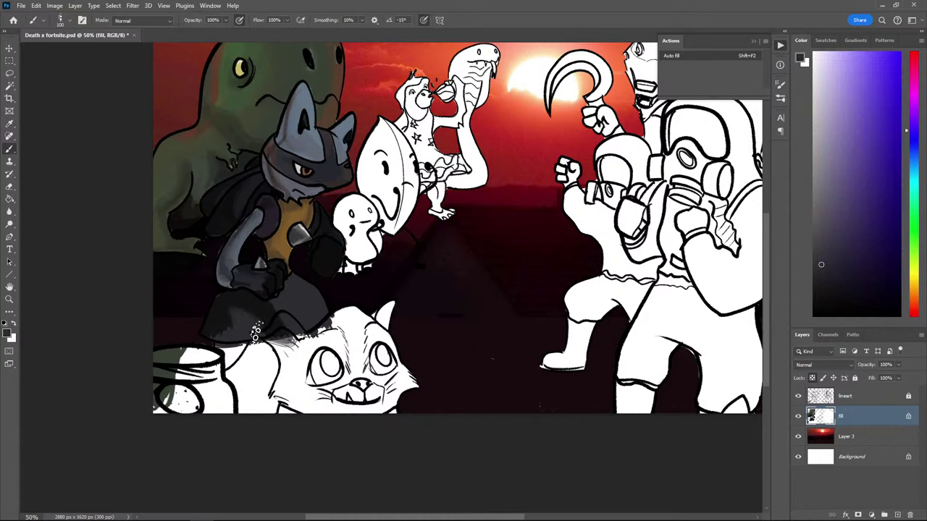
left_click(260, 293, "alt")
mouse_move(272, 298)
left_mouse_down()
mouse_move(311, 279)
mouse_move(280, 313)
left_mouse_up()
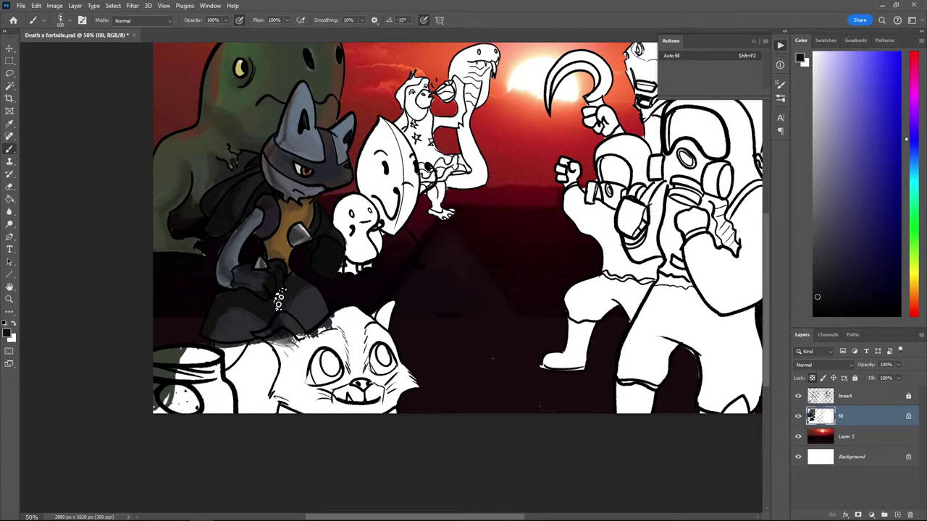
Blend the shading across the fox-like character's thighs with dark greys sampled from the legs
left_click(284, 281, "alt")
left_click(277, 331, "alt")
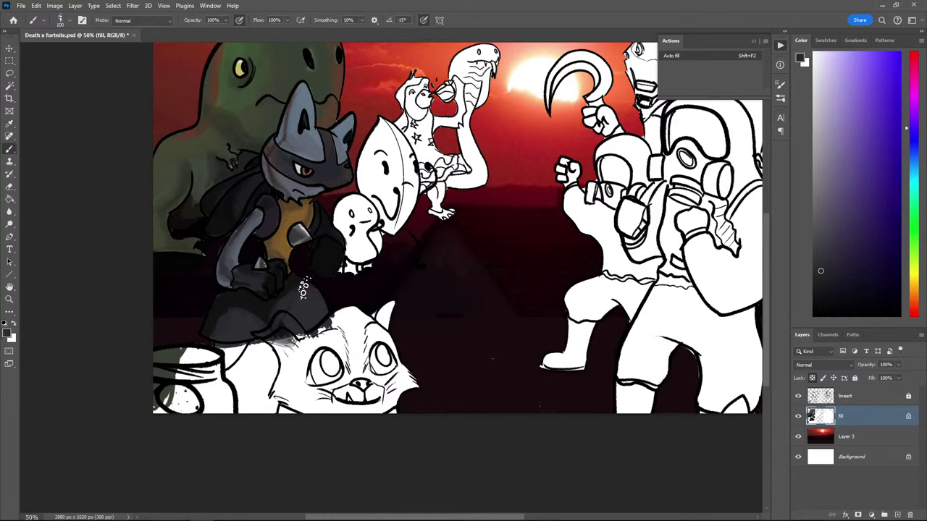
left_click(254, 306, "alt")
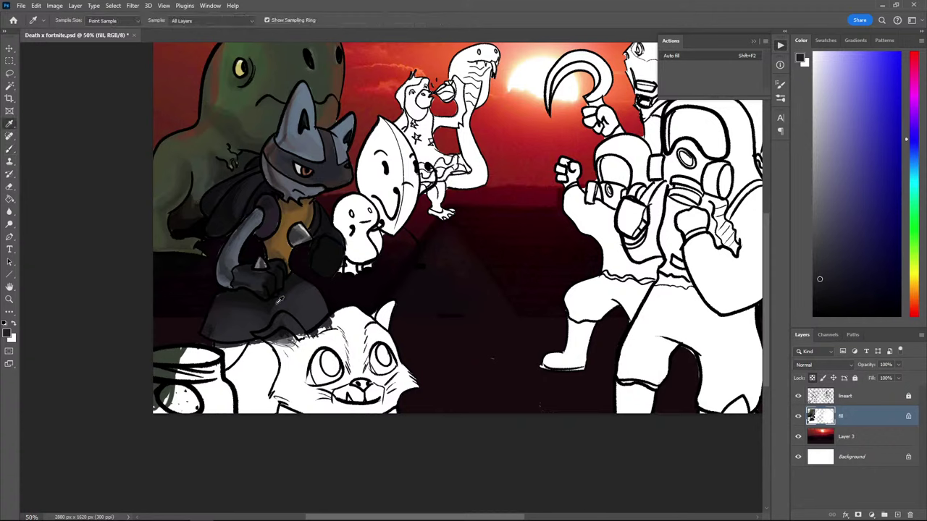
left_click(275, 305, "alt")
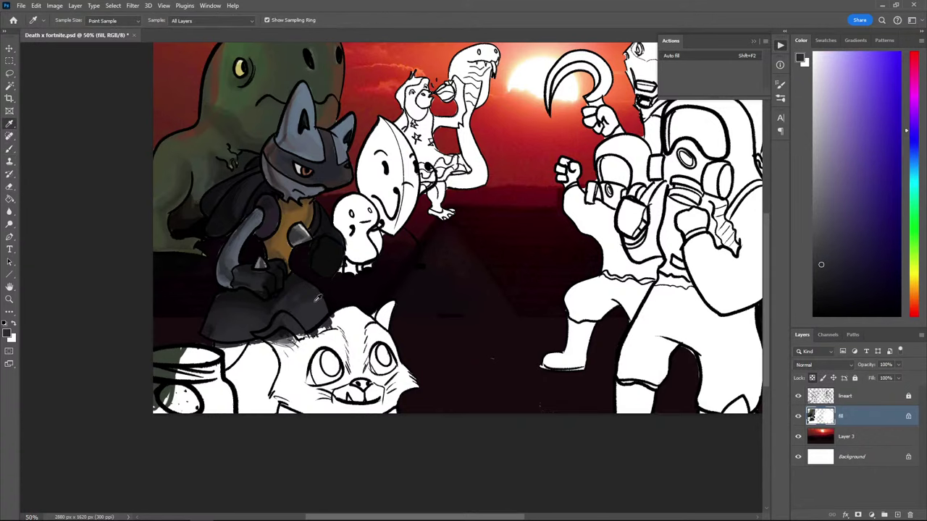
left_click(293, 310, "alt")
left_click(311, 311, "alt")
mouse_move(298, 307)
left_mouse_down()
mouse_move(312, 300)
mouse_move(292, 324)
mouse_move(300, 310)
left_mouse_up()
left_click(229, 333, "alt")
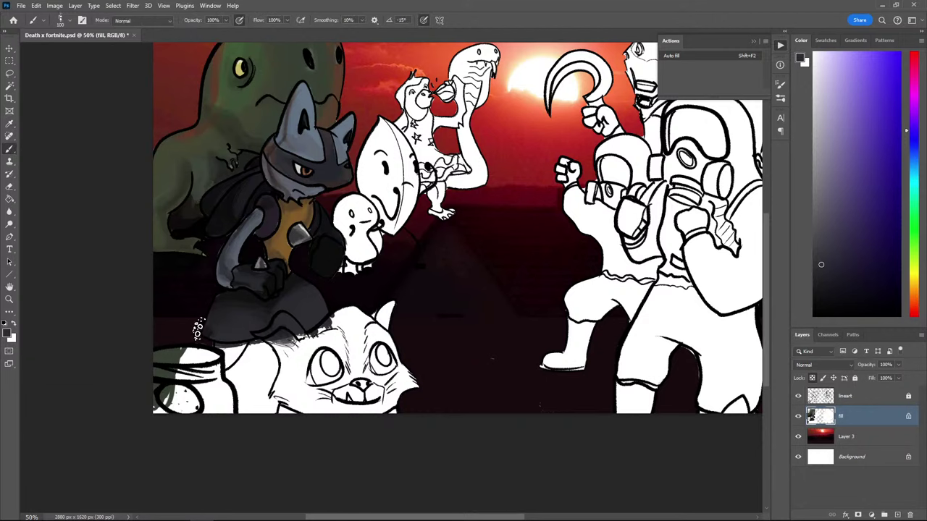
Refine the outer edge of the fox-like character's leg and its forearm with sampled near-black and blue-grey, using a smaller brush
left_click_drag(211, 344, 203, 354)
left_click(232, 294, "alt")
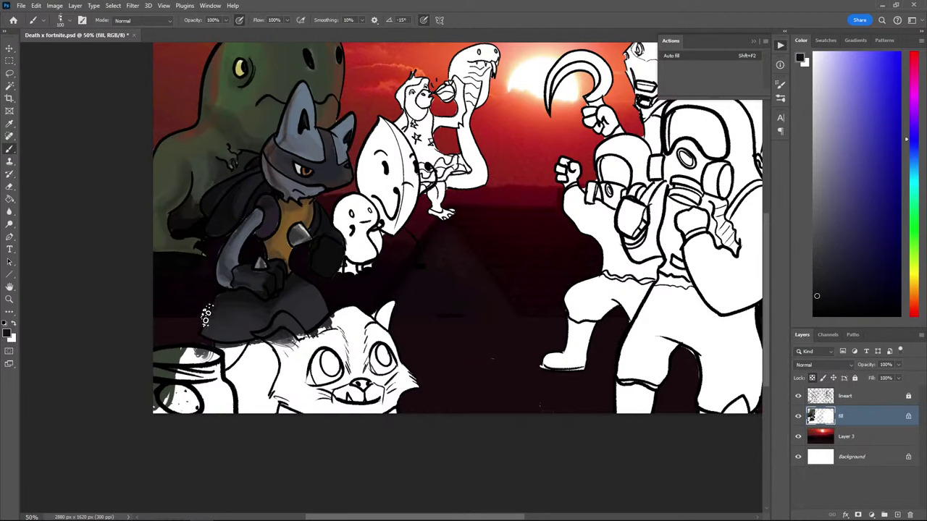
left_click(218, 280, "alt")
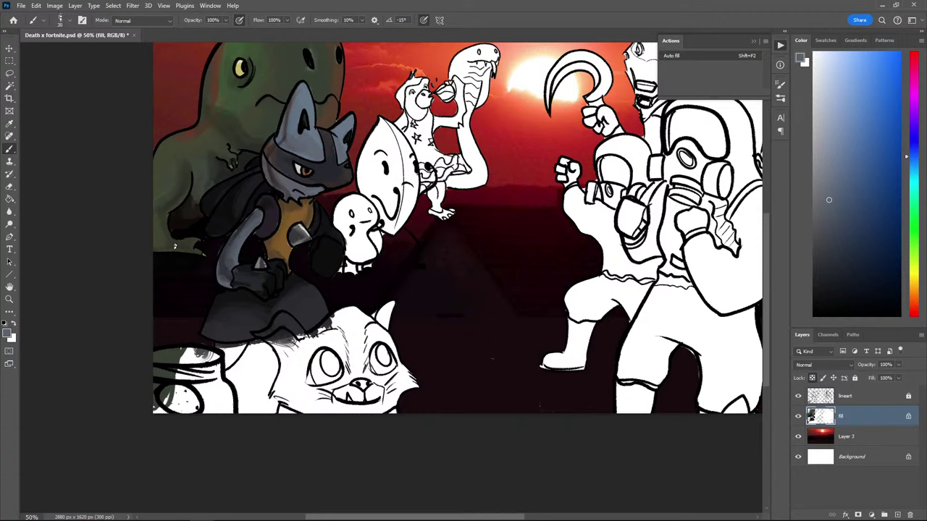
key("bracketleft")
key("bracketleft")
left_click(224, 288, "alt")
left_click(270, 319, "alt")
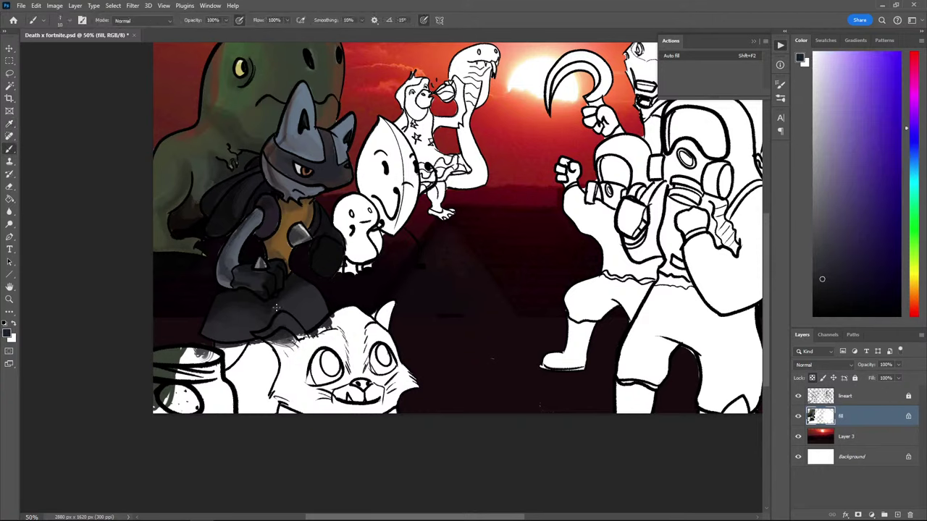
left_click(265, 309, "alt")
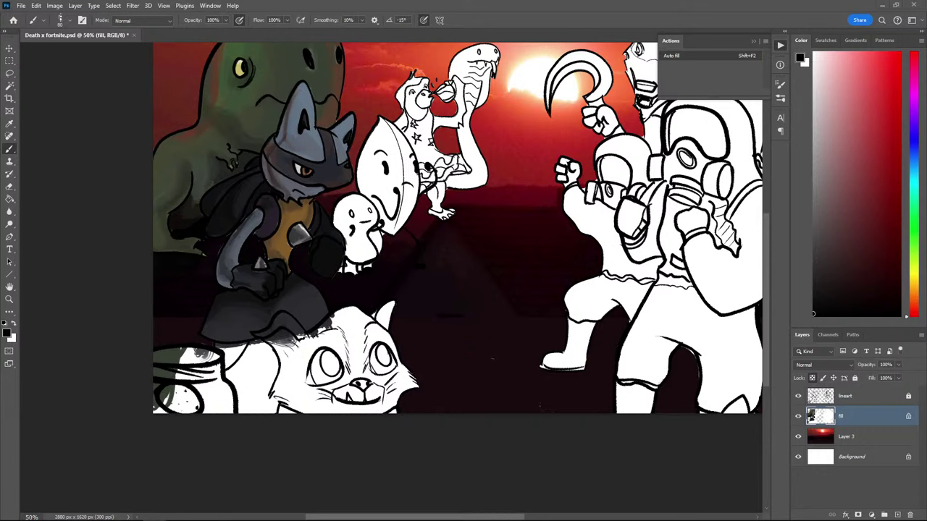
Touch up the dark areas around the fox-like character's near arm in black and save the illustration
key("e")
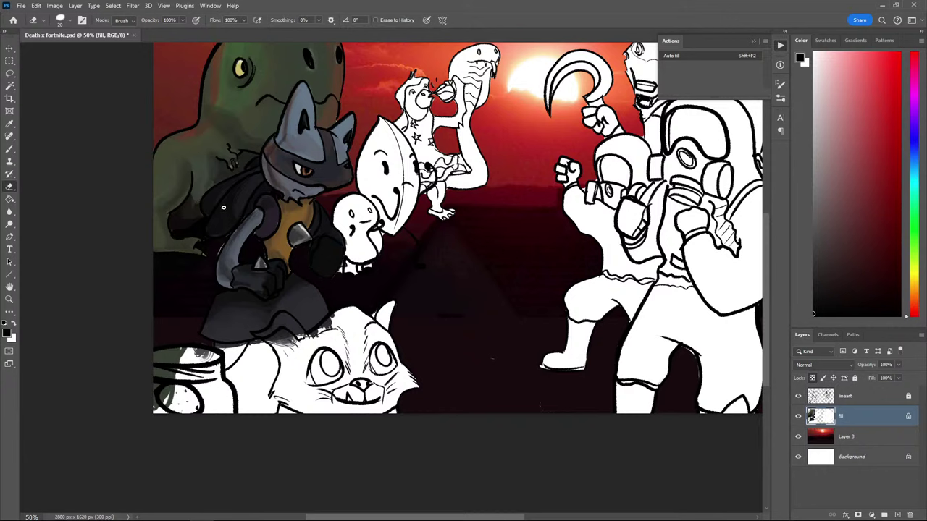
key("i")
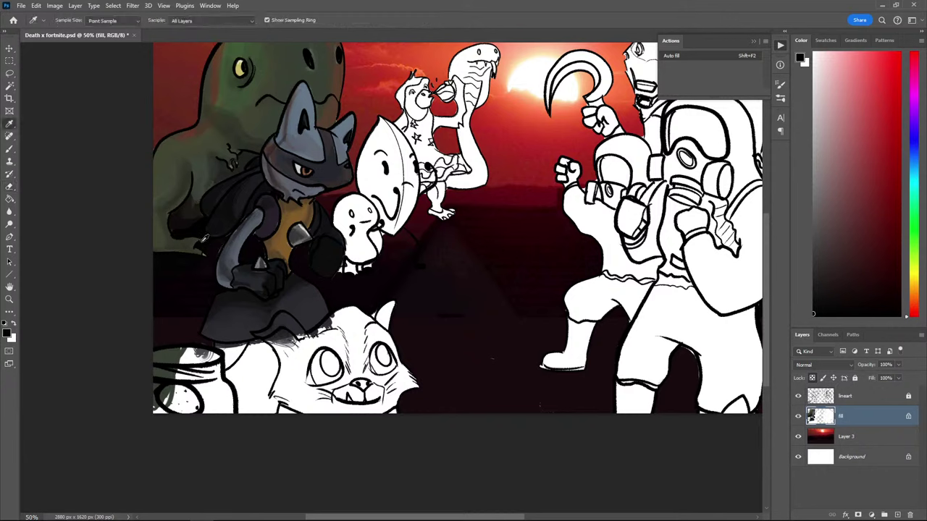
key("b")
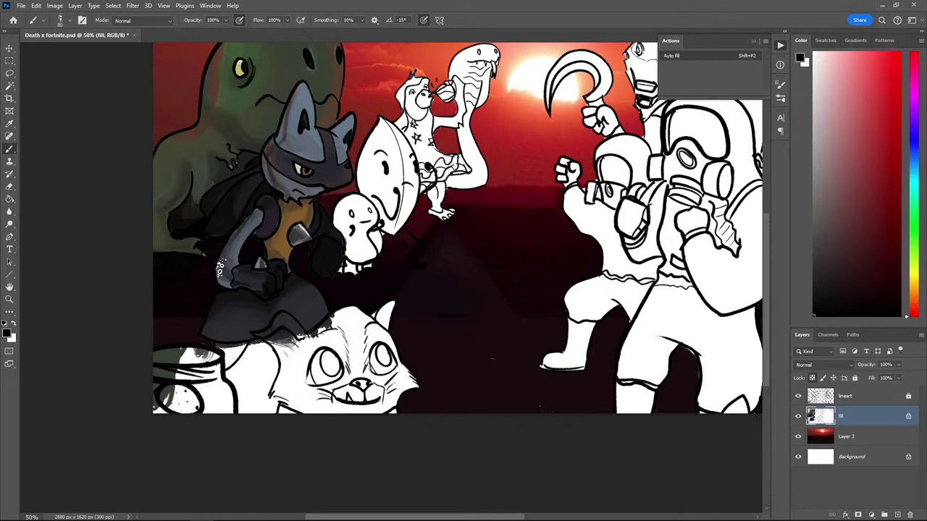
key("i")
key("b")
key("i")
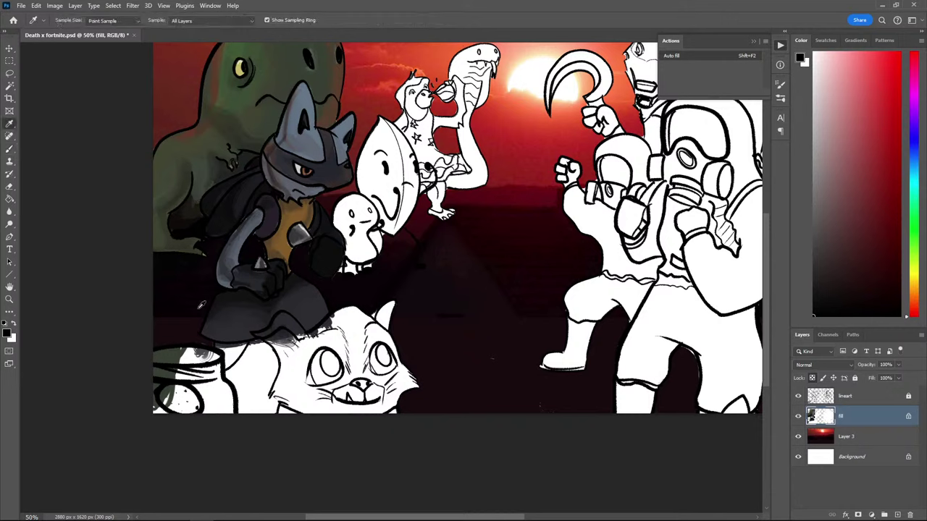
left_click(261, 238, "alt")
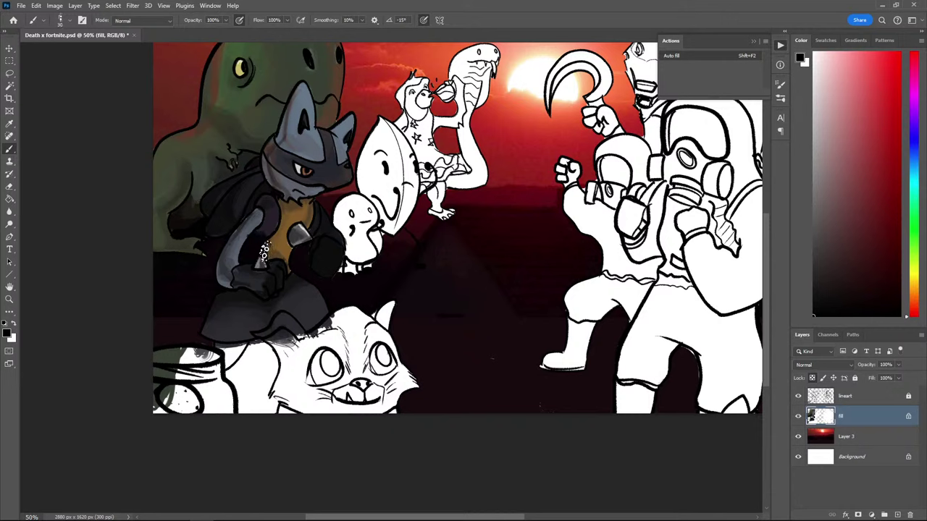
key("ctrl+s")
Paint the whole jar in the lower corner, including its round label, in flat mid grey
left_click_drag(212, 189, 168, 243)
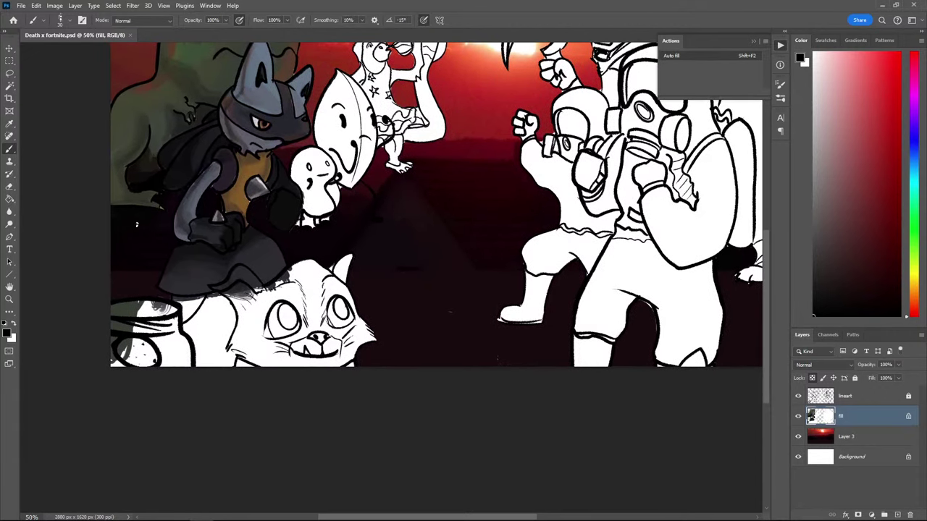
left_click(813, 195)
mouse_move(174, 309)
left_mouse_down()
mouse_move(174, 353)
mouse_move(181, 341)
mouse_move(168, 329)
mouse_move(138, 344)
mouse_move(119, 319)
mouse_move(165, 307)
mouse_move(155, 319)
left_mouse_up()
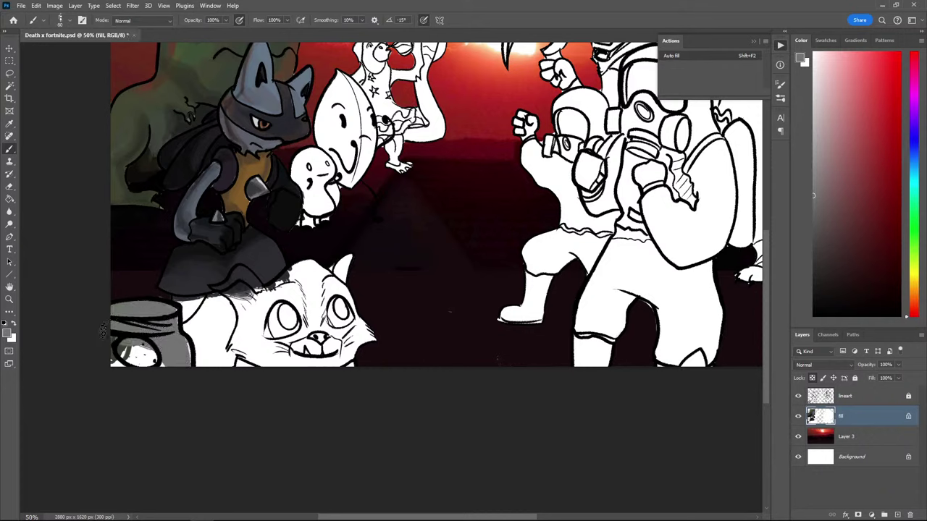
mouse_move(134, 389)
left_mouse_down()
mouse_move(166, 384)
mouse_move(166, 369)
mouse_move(137, 336)
mouse_move(165, 330)
mouse_move(173, 315)
mouse_move(185, 348)
left_mouse_up()
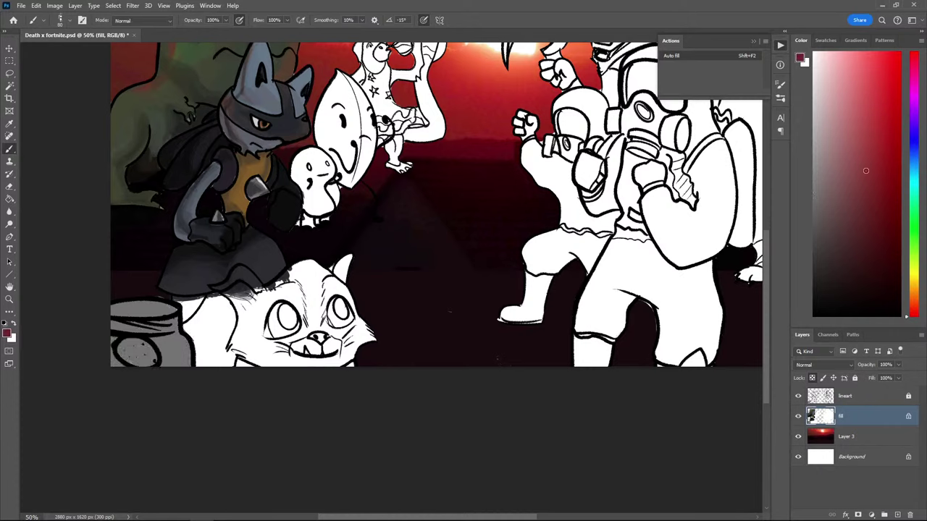
Paint the jar's round label in muted yellow and add brighter yellow highlights around its edge
left_click(911, 284)
left_click(875, 128)
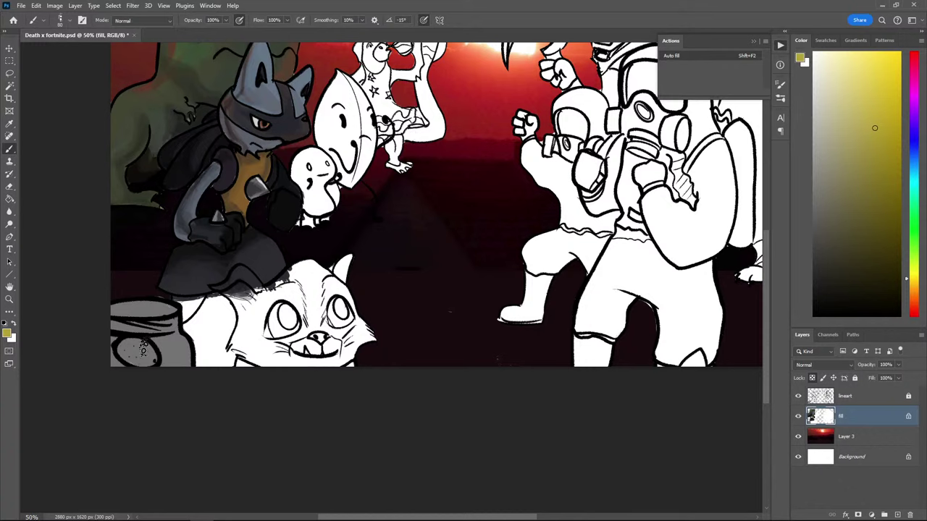
mouse_move(141, 346)
left_mouse_down()
mouse_move(134, 354)
mouse_move(144, 347)
left_mouse_up()
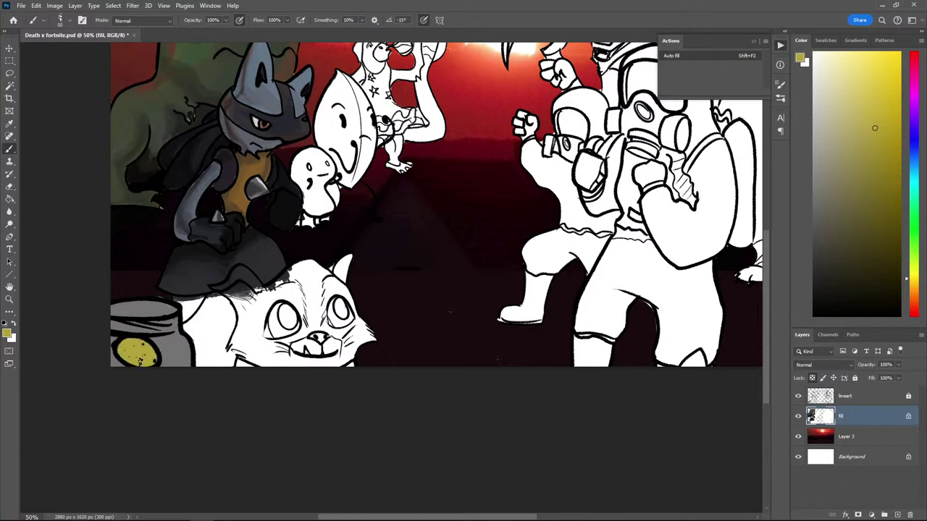
left_click(885, 69)
left_click_drag(149, 344, 140, 362)
left_click(134, 352, "alt")
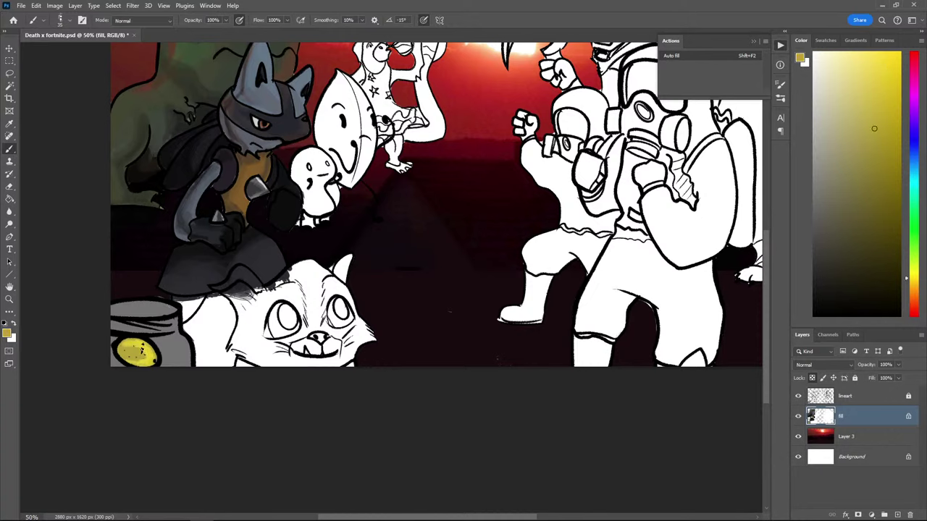
left_click(141, 346, "alt")
Shade the jar's glass body and neck with light grey highlights blended with sampled mid grey, using a larger brush
key("bracketright")
key("bracketright")
left_click(639, 132, "alt")
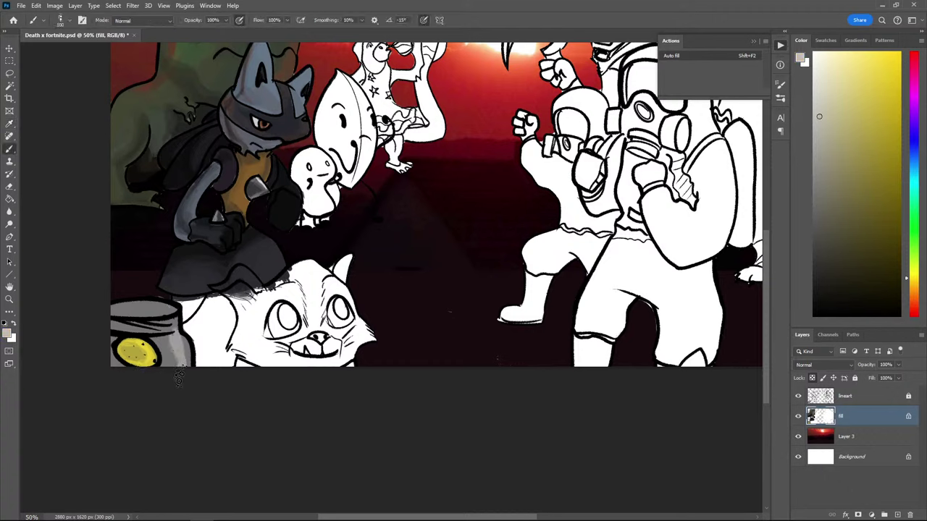
mouse_move(167, 342)
left_mouse_down()
mouse_move(163, 317)
mouse_move(156, 339)
mouse_move(164, 321)
left_mouse_up()
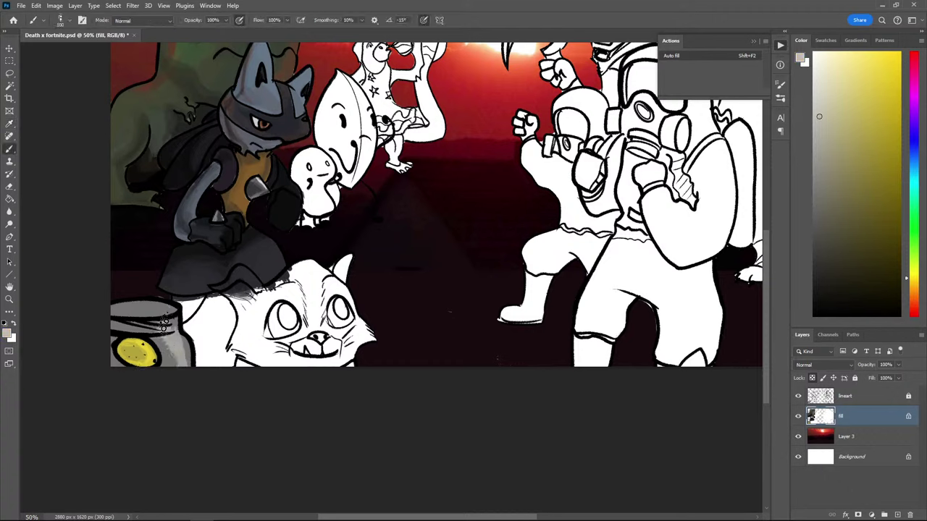
left_click(171, 356, "alt")
left_click(169, 351, "alt")
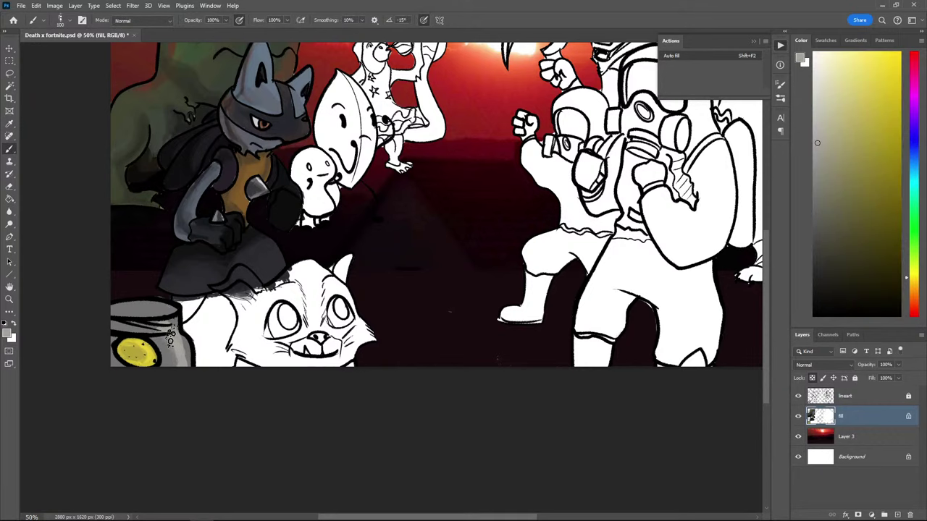
left_click(183, 348, "alt")
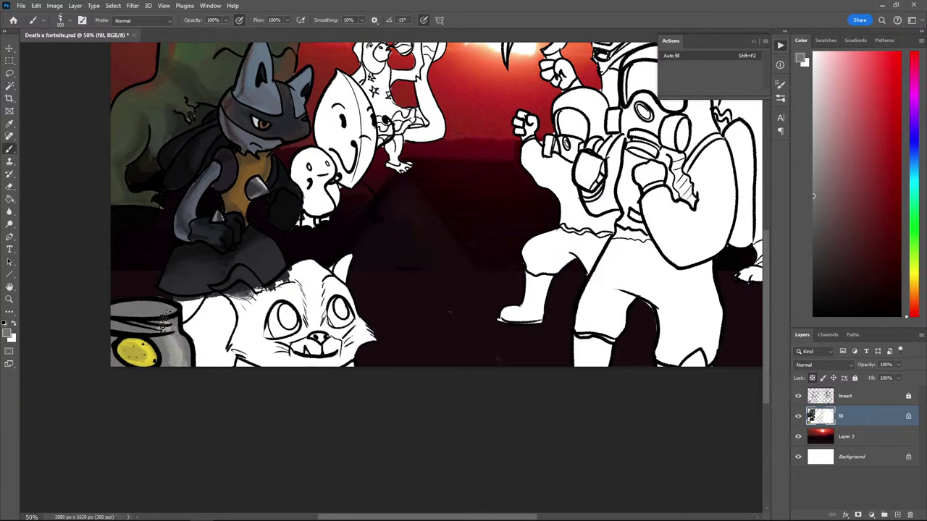
left_click(172, 341, "alt")
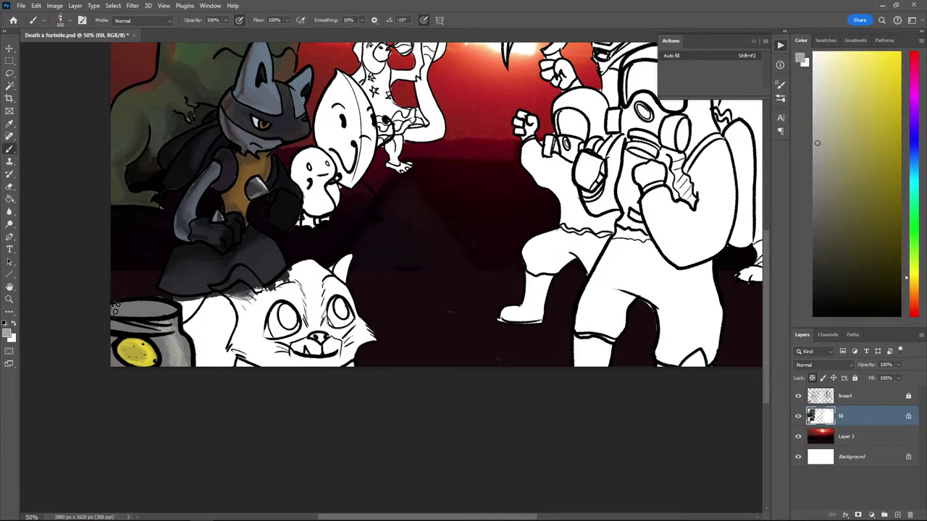
Paint the top opening of the jar in dark grey and save the illustration
left_click(813, 280)
mouse_move(155, 317)
left_mouse_down()
mouse_move(128, 310)
mouse_move(155, 309)
left_mouse_up()
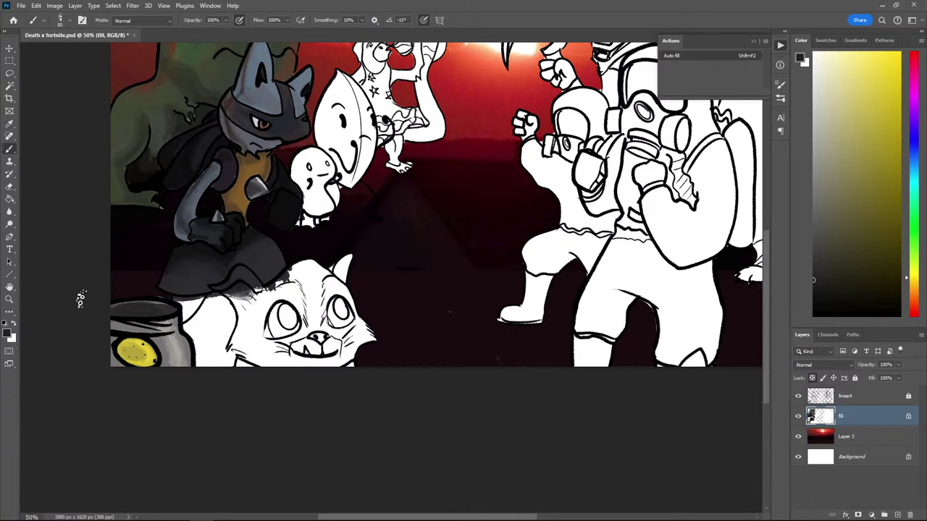
left_click_drag(150, 272, 129, 266)
scroll(114, 288, "down", 2)
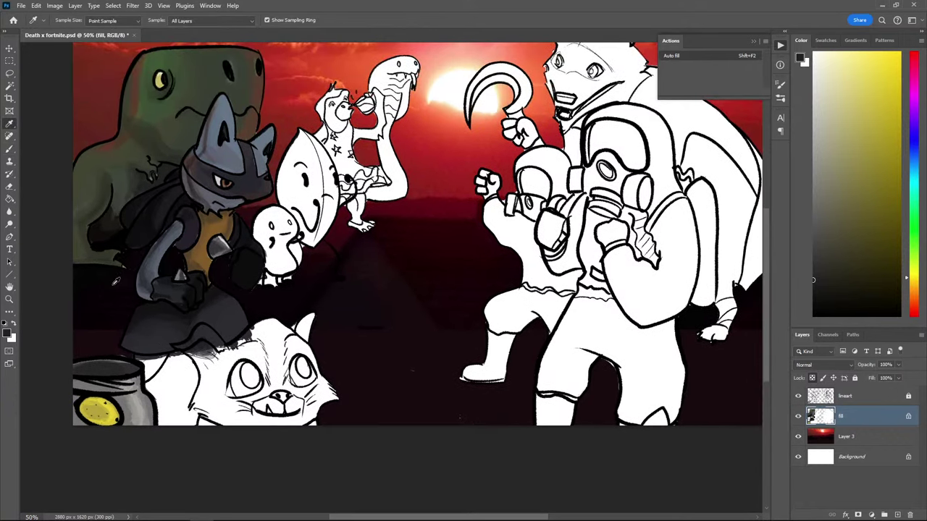
key("ctrl+minus")
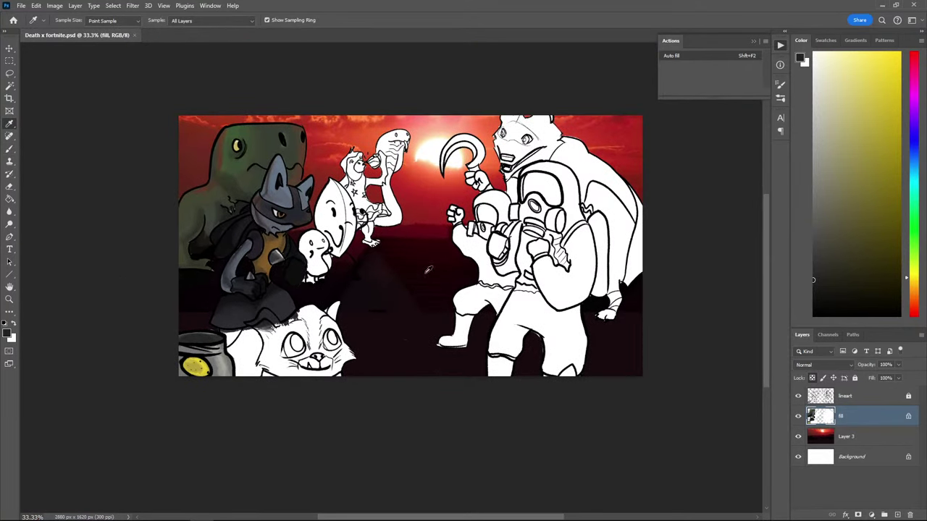
Select the leftover white area between the jar and the cat with a freehand selection, delete its fill, and deselect
scroll(382, 319, "up", 2)
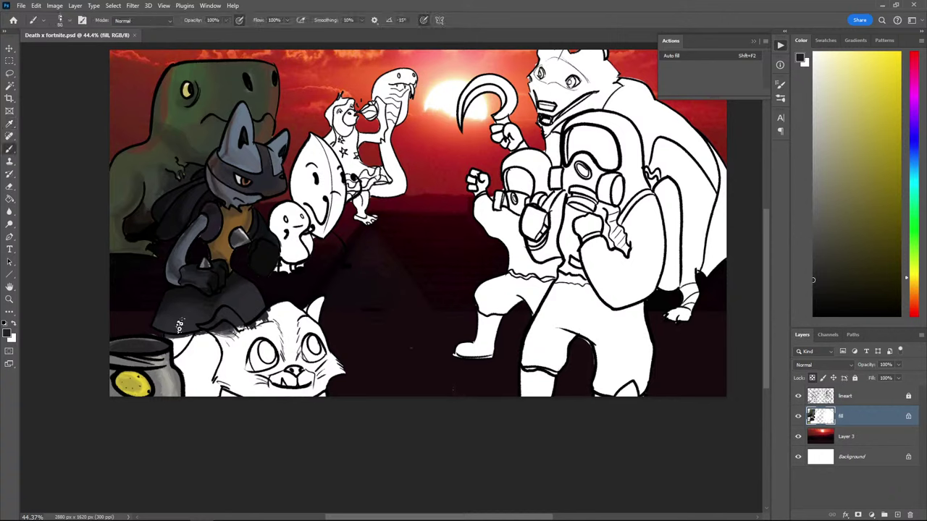
key("l")
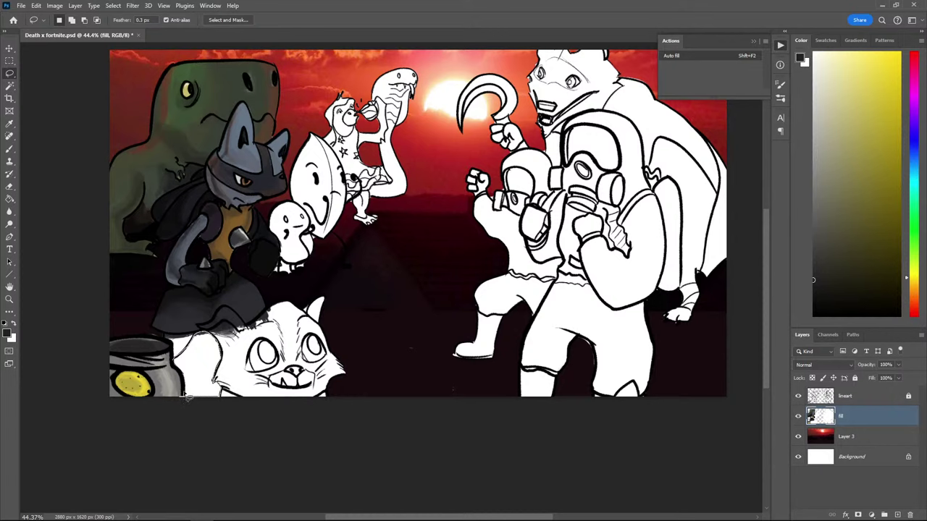
mouse_move(176, 362)
left_mouse_down()
mouse_move(227, 313)
mouse_move(210, 355)
mouse_move(217, 345)
mouse_move(223, 368)
mouse_move(208, 355)
mouse_move(193, 407)
left_mouse_up()
key("Delete")
key("ctrl+d")
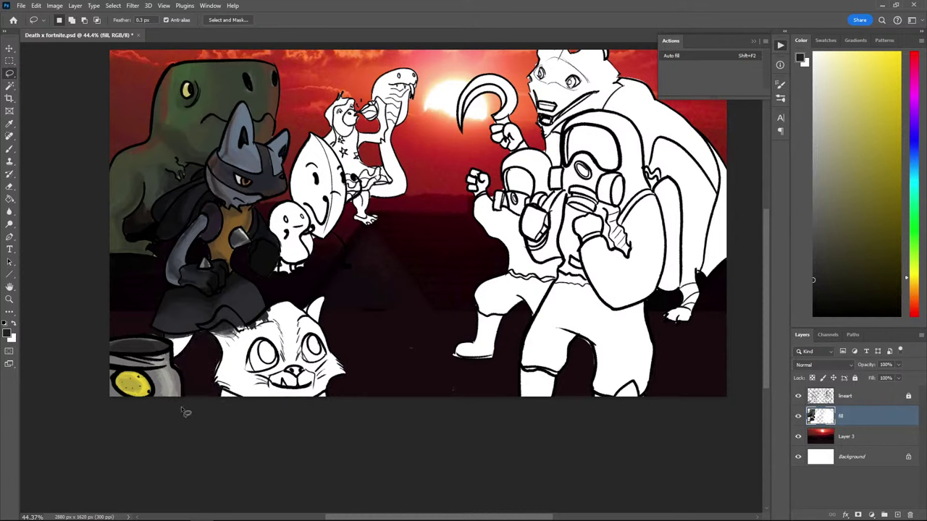
key("b")
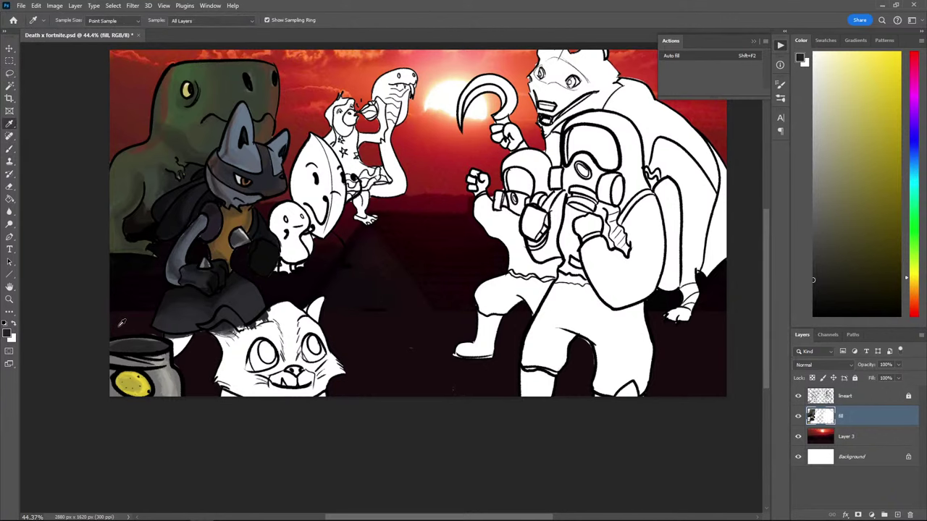
Paint the fox-like character's white tail tip beside the jar in dark blue-grey tones sampled from its arm
key("ctrl+minus")
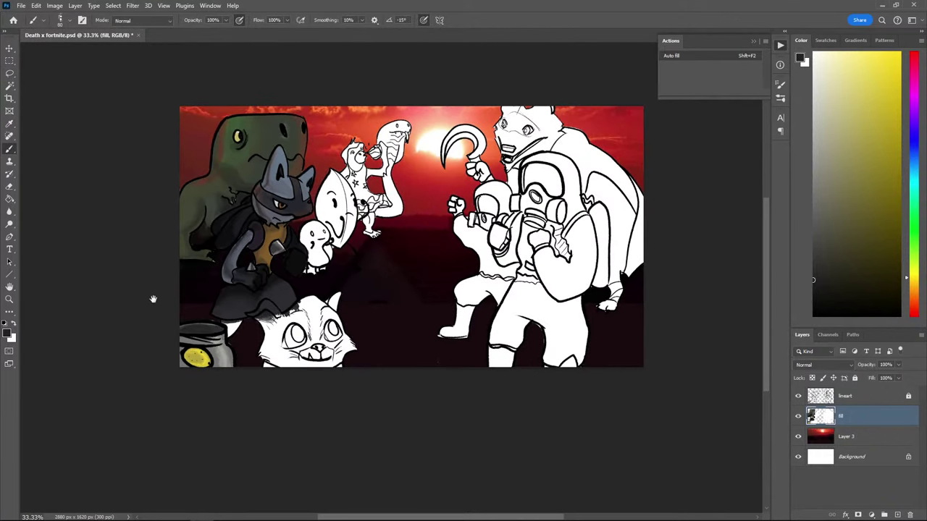
key("ctrl+plus")
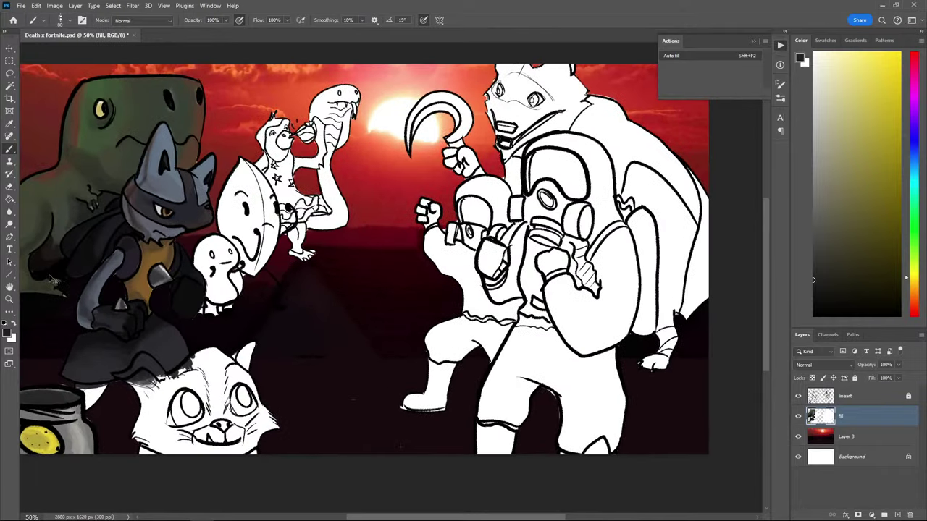
key("i")
left_click(114, 266)
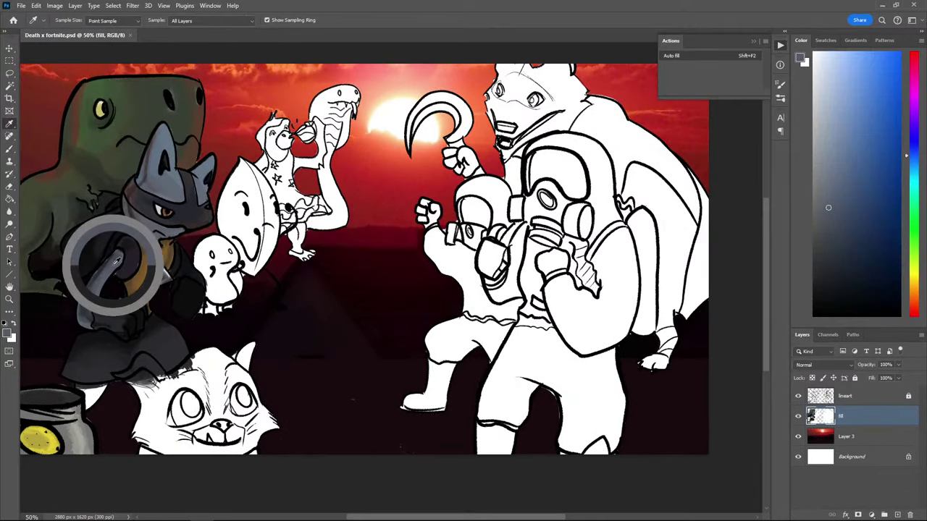
key("b")
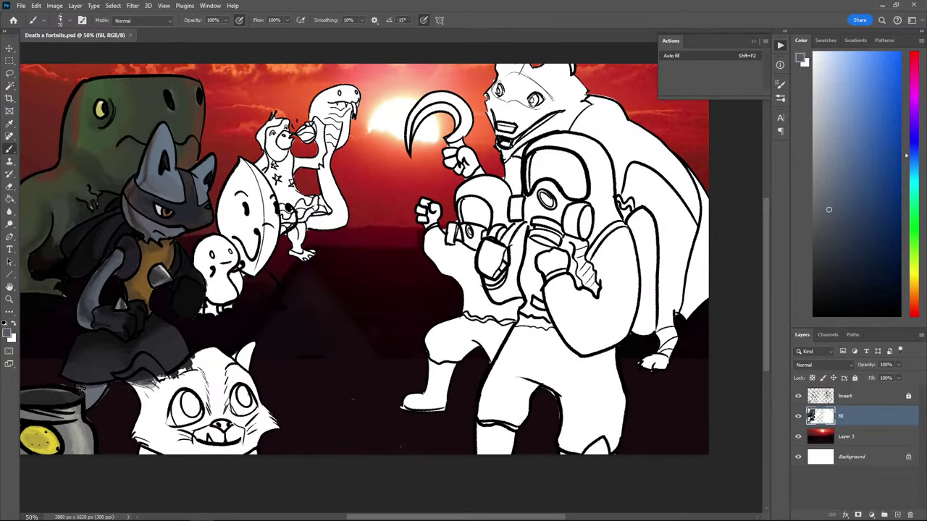
left_click(96, 287, "alt")
left_click_drag(96, 397, 88, 390)
key("e")
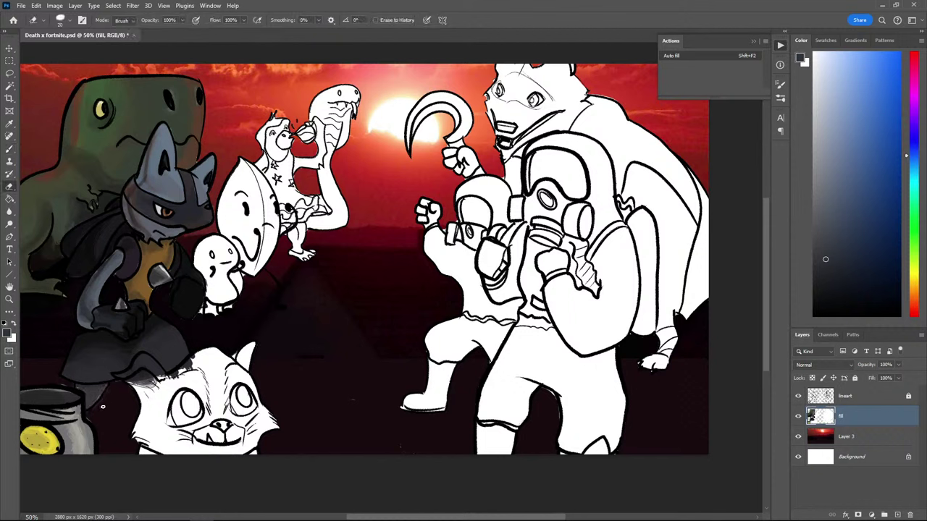
key("b")
left_click(99, 388, "alt")
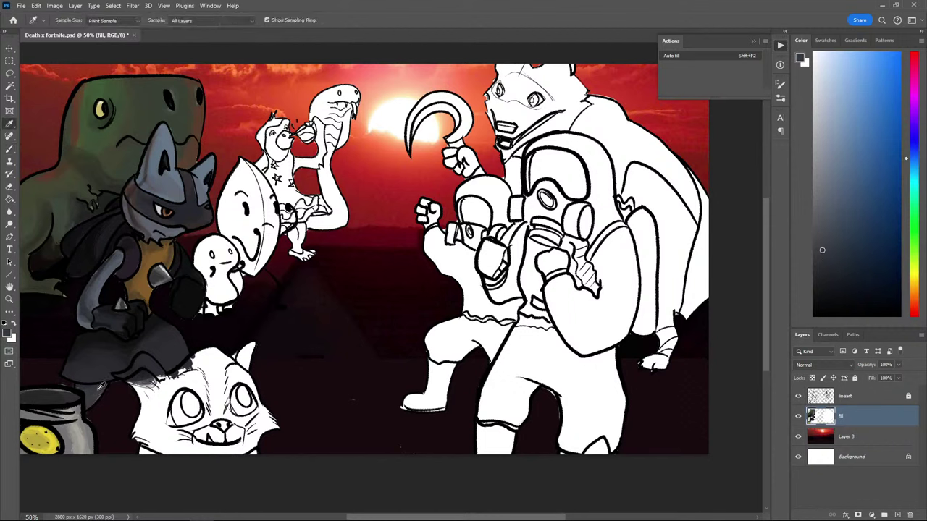
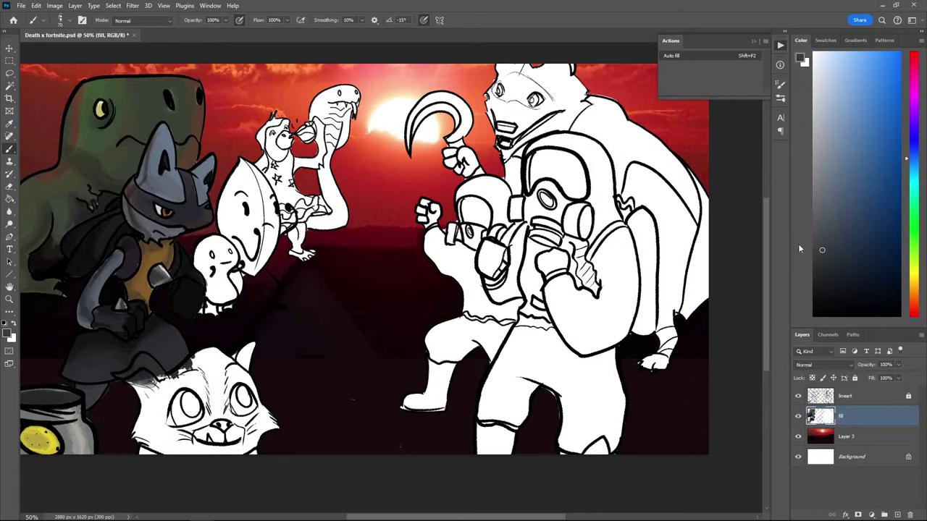
Try painting the monkey's head in a muted tan brown
left_click_drag(913, 236, 913, 274)
left_click(754, 42)
left_click(914, 292)
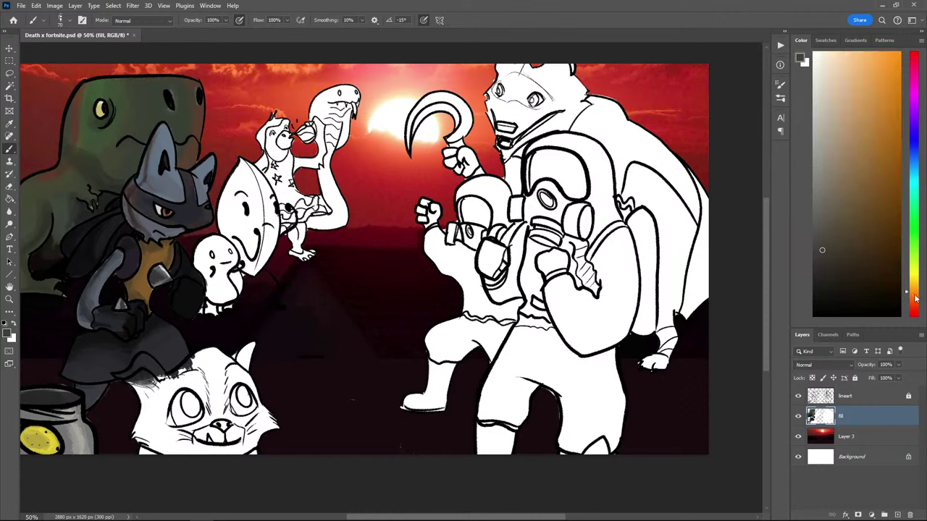
left_click(851, 173)
mouse_move(272, 148)
left_mouse_down()
mouse_move(274, 118)
mouse_move(265, 138)
left_mouse_up()
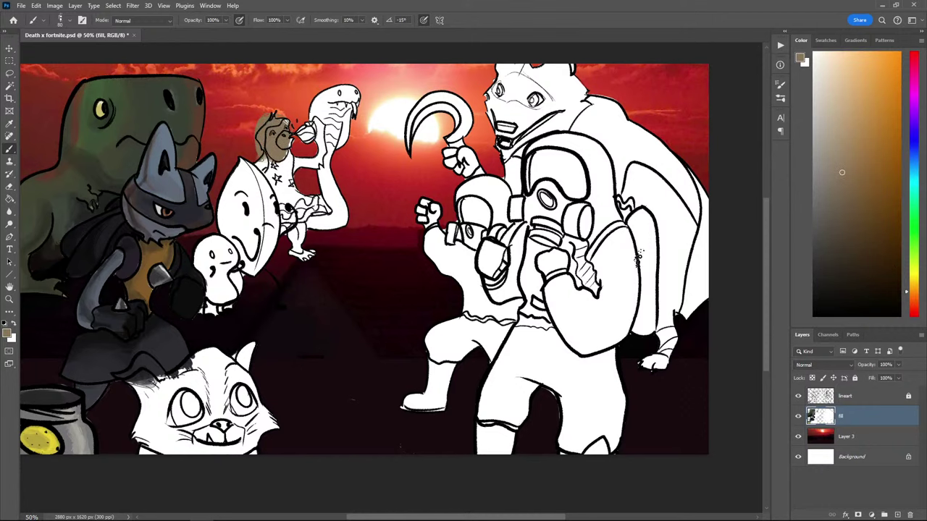
key("ctrl+z")
Paint the monkey's head, arms and torso in reddish brown, and go over them with a darker brown
left_click(914, 306)
mouse_move(853, 184)
left_mouse_down()
mouse_move(880, 176)
mouse_move(863, 193)
left_mouse_up()
mouse_move(276, 120)
left_mouse_down()
mouse_move(268, 163)
mouse_move(280, 171)
mouse_move(273, 148)
mouse_move(258, 152)
mouse_move(296, 171)
mouse_move(317, 138)
mouse_move(298, 127)
mouse_move(289, 141)
mouse_move(298, 150)
mouse_move(282, 155)
mouse_move(279, 210)
left_mouse_up()
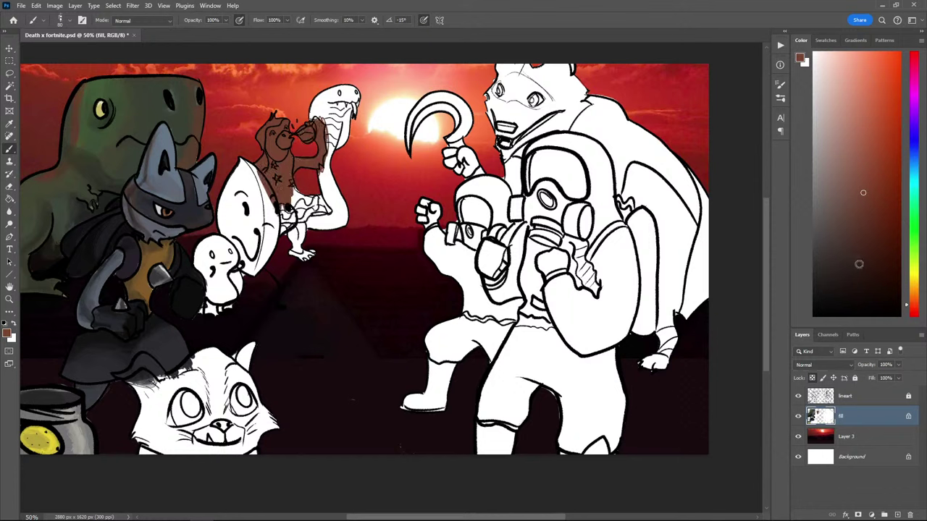
left_click(846, 242)
mouse_move(264, 147)
left_mouse_down()
mouse_move(273, 136)
mouse_move(288, 164)
mouse_move(265, 165)
mouse_move(259, 177)
mouse_move(291, 167)
left_mouse_up()
Cover the rest of the monkey's torso in dark brown with a much smaller brush and sample the brown
key("bracketleft")
key("bracketleft")
key("bracketleft")
key("bracketleft")
key("bracketleft")
key("bracketleft")
key("bracketleft")
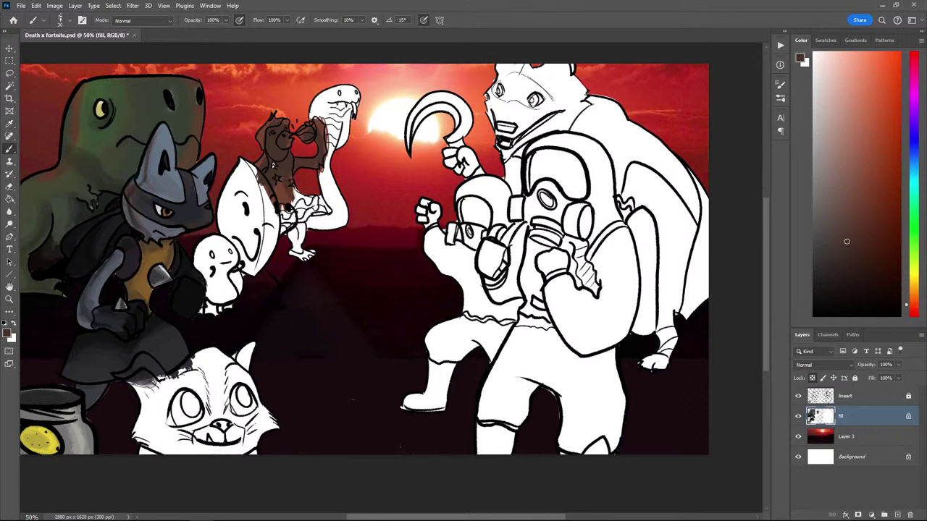
left_click_drag(288, 212, 280, 185)
left_click(291, 173, "alt")
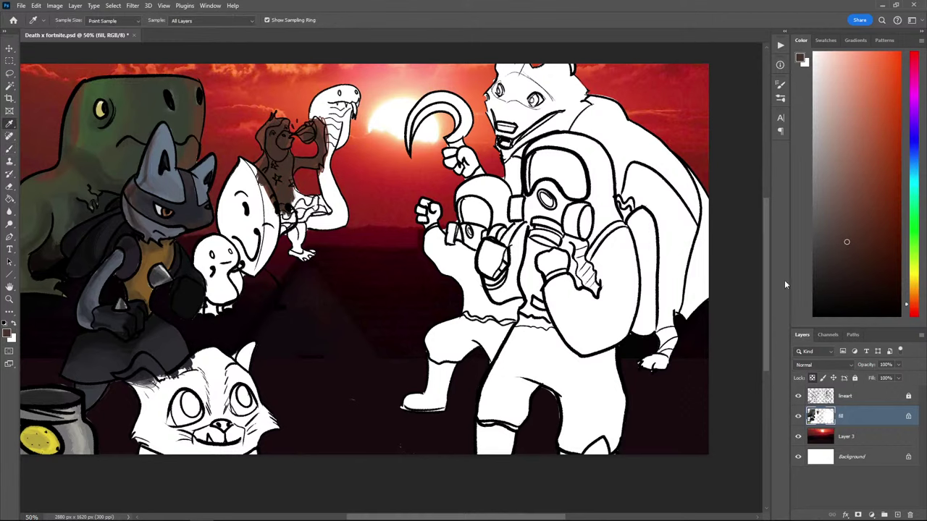
Paint the monkey's dress in light pinkish purple, from the shoulder straps down to the skirt
left_click(868, 220)
left_click_drag(912, 278, 914, 85)
left_click(855, 205)
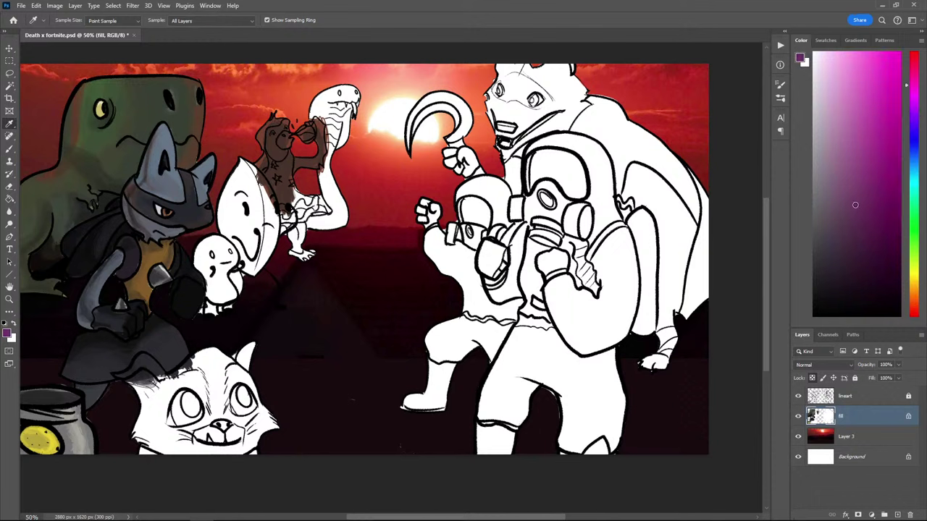
left_click_drag(855, 204, 845, 102)
key("b")
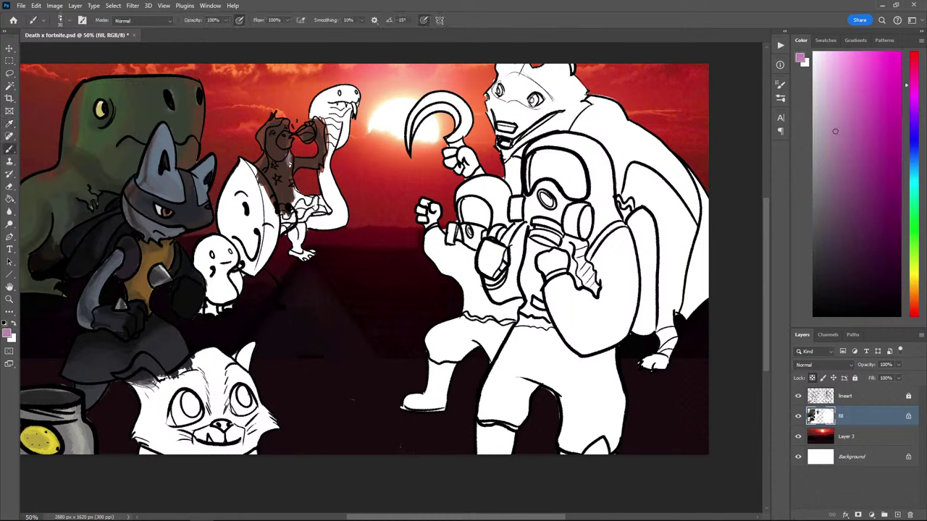
mouse_move(287, 164)
left_mouse_down()
mouse_move(273, 181)
mouse_move(278, 194)
mouse_move(293, 197)
mouse_move(285, 181)
mouse_move(311, 210)
mouse_move(283, 218)
left_mouse_up()
left_click(289, 164, "alt")
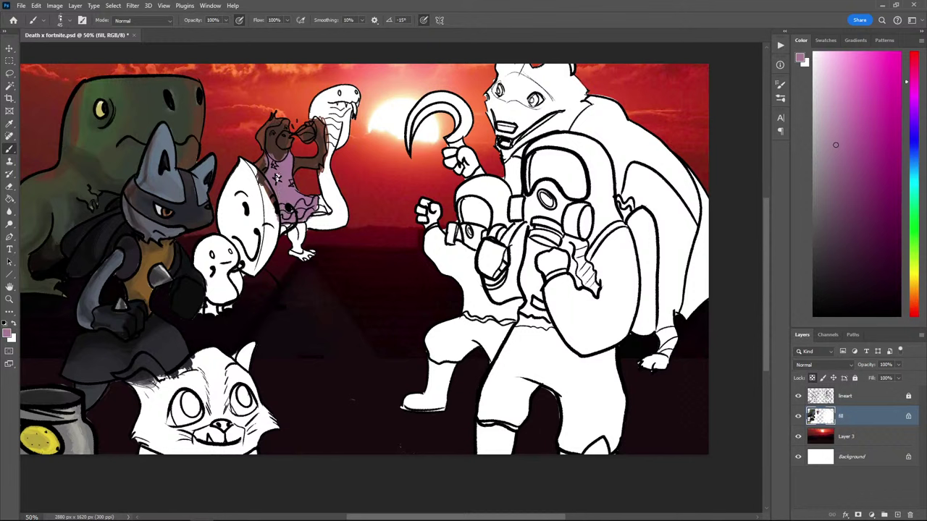
Paint the monkey's muzzle in light reddish pink and blend its face with sampled brown tones
left_click(272, 156, "alt")
key("i")
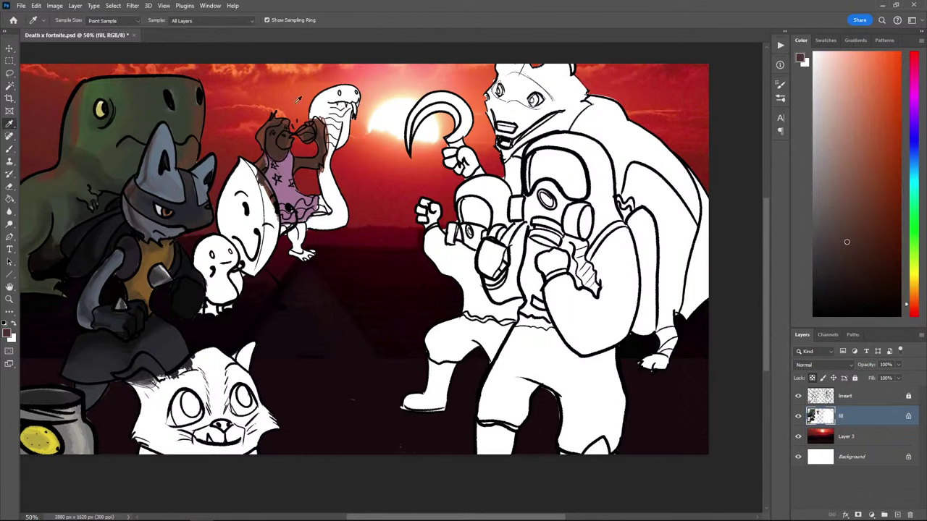
key("b")
left_click(844, 141)
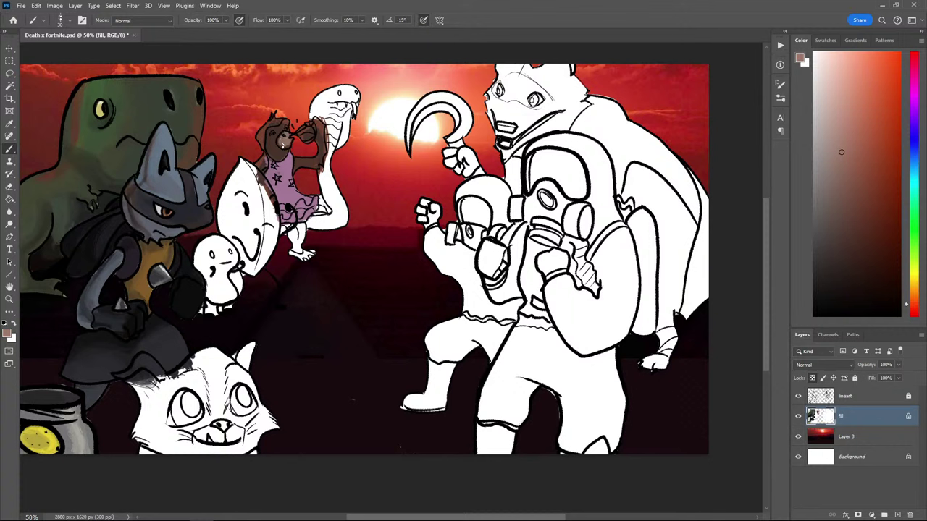
left_click(284, 145, "alt")
left_click(282, 125, "alt")
left_click(273, 117, "alt")
left_click(298, 159, "alt")
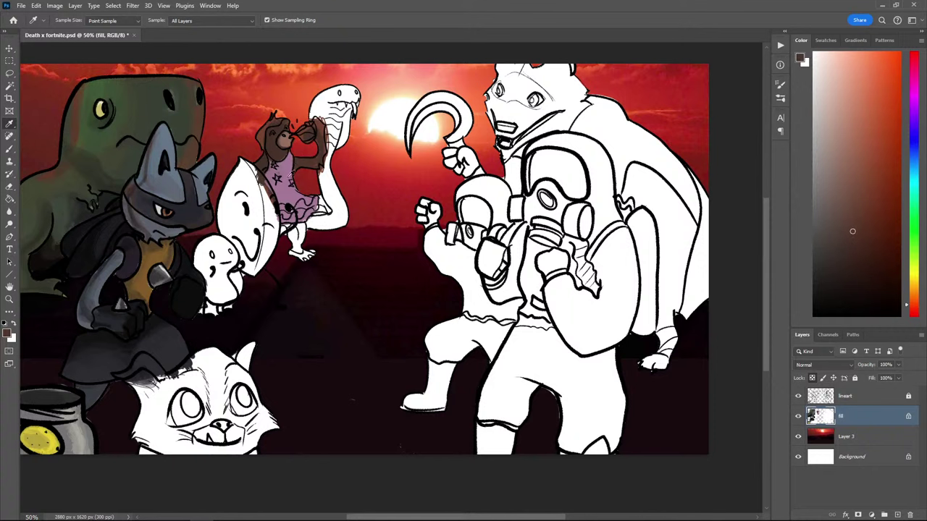
Shade the monkey's dress with a darker purple along the torso and skirt
left_click(292, 172, "alt")
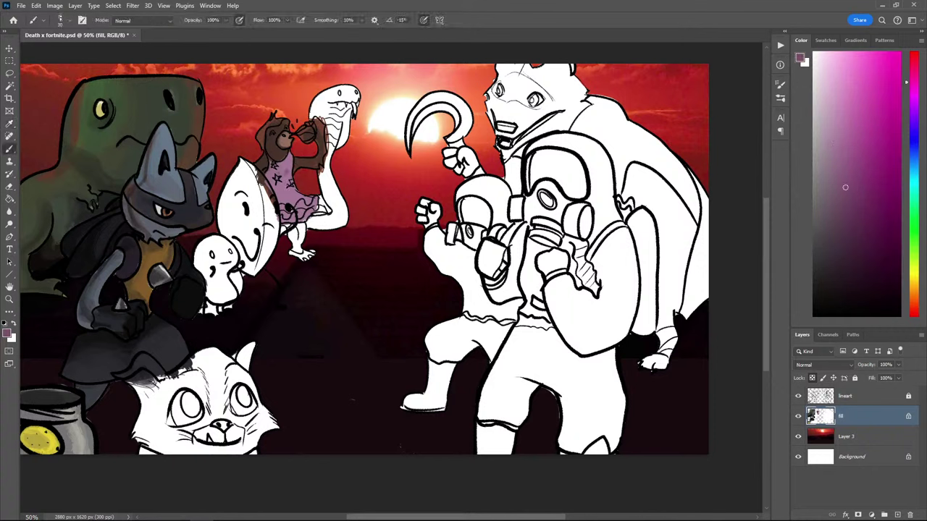
left_click_drag(286, 195, 287, 165)
mouse_move(288, 194)
left_mouse_down()
mouse_move(309, 210)
mouse_move(275, 194)
left_mouse_up()
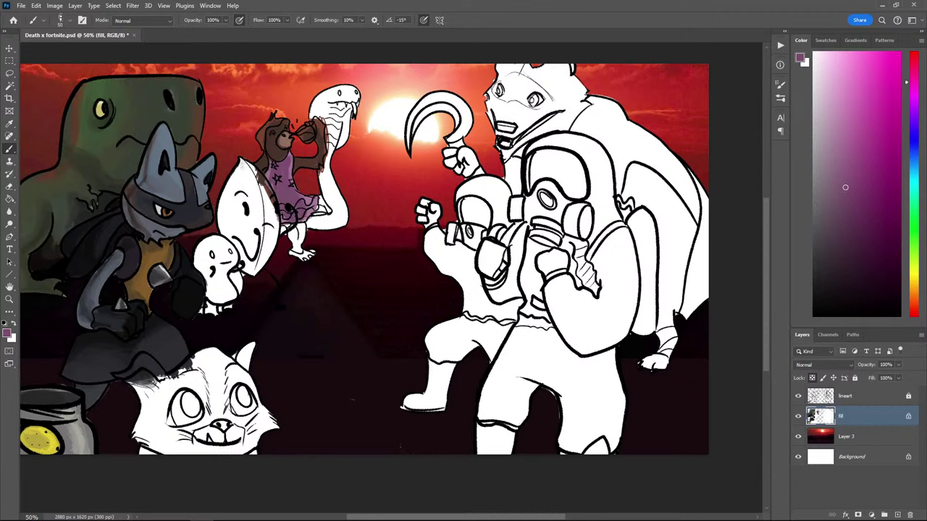
Paint the smiling leaf-shaped character in flat dark grey-green
left_click(849, 108)
left_click(914, 240)
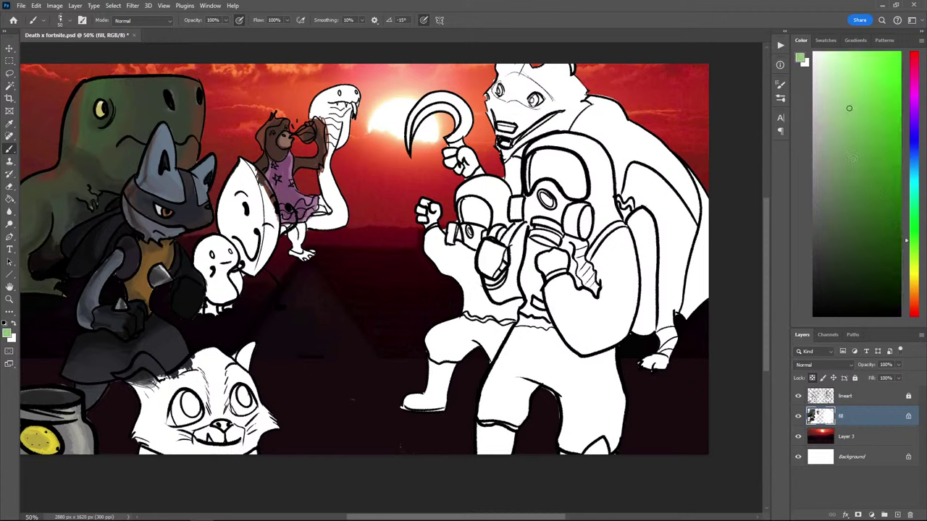
left_click(834, 244)
mouse_move(240, 163)
left_mouse_down()
mouse_move(269, 224)
mouse_move(261, 206)
mouse_move(235, 220)
left_mouse_up()
mouse_move(234, 181)
left_mouse_down()
mouse_move(226, 252)
mouse_move(218, 243)
mouse_move(239, 261)
left_mouse_up()
mouse_move(239, 197)
left_mouse_down()
mouse_move(257, 282)
mouse_move(274, 211)
mouse_move(278, 238)
left_mouse_up()
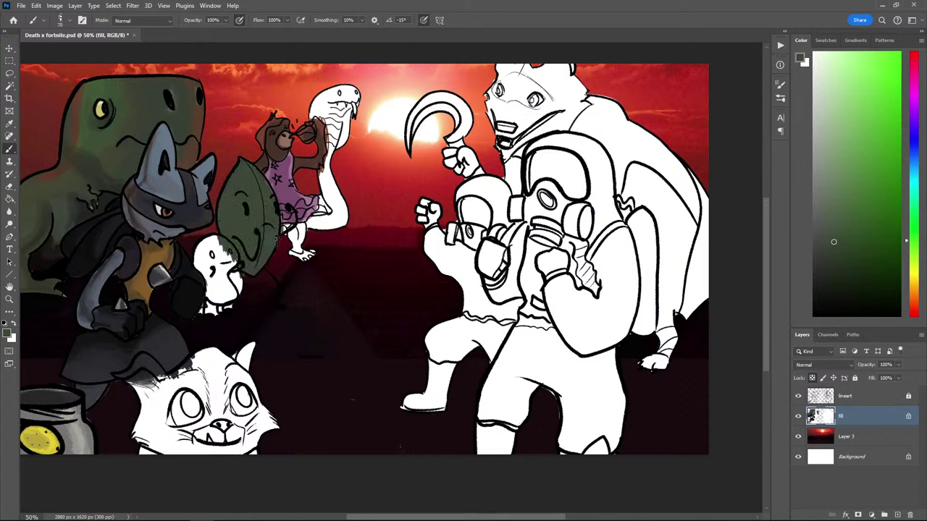
Shade the leaf-shaped character with a darker green, blending it with green tones sampled from the leaf
left_click(833, 247)
left_click(848, 260)
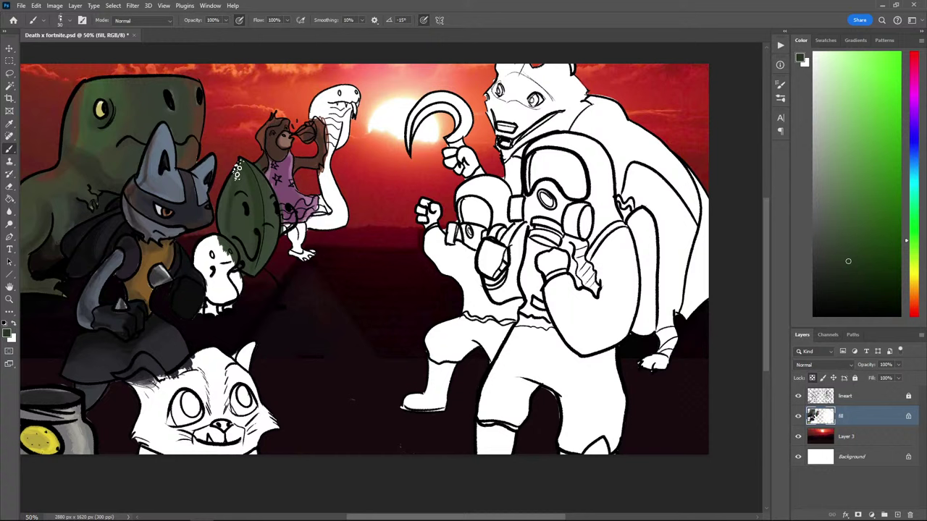
left_click(238, 220, "alt")
left_click(220, 205, "alt")
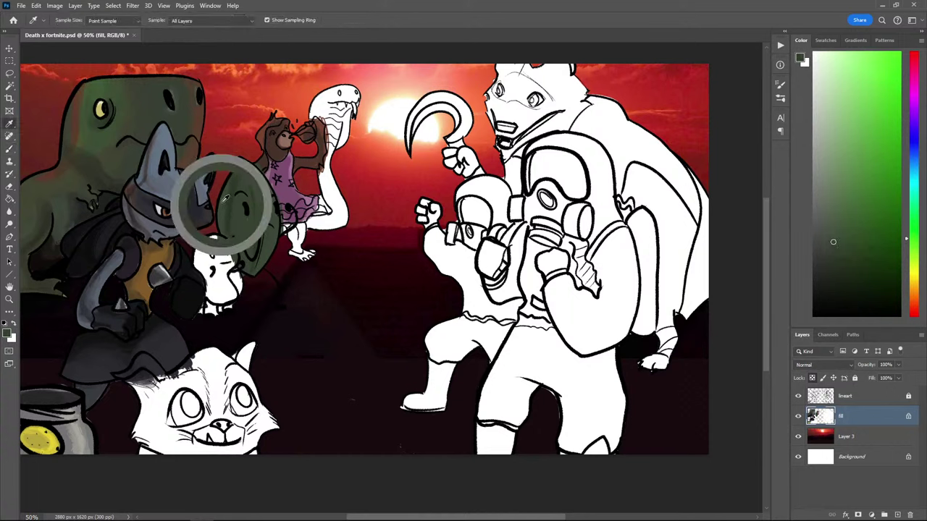
left_click(235, 207, "alt")
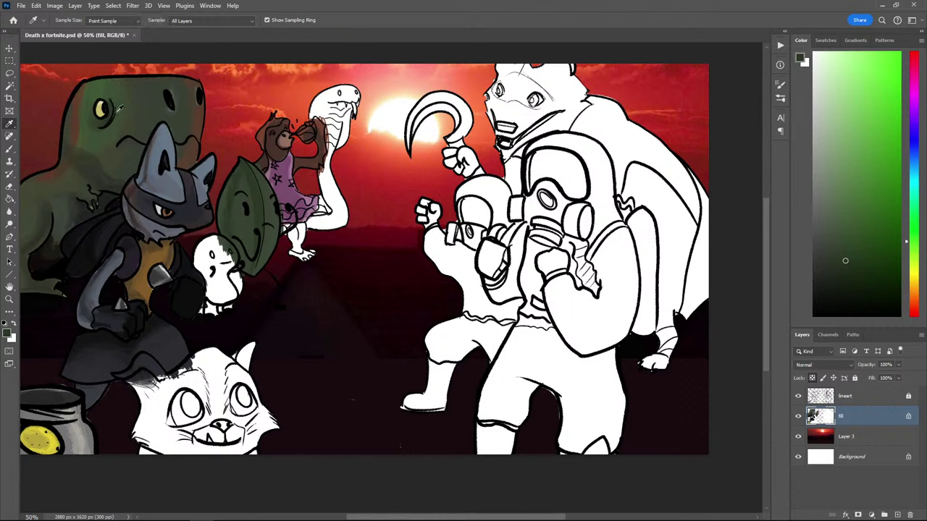
Trim the excess white fill around the feet and lower edge of the small round character using freehand selections
key("l")
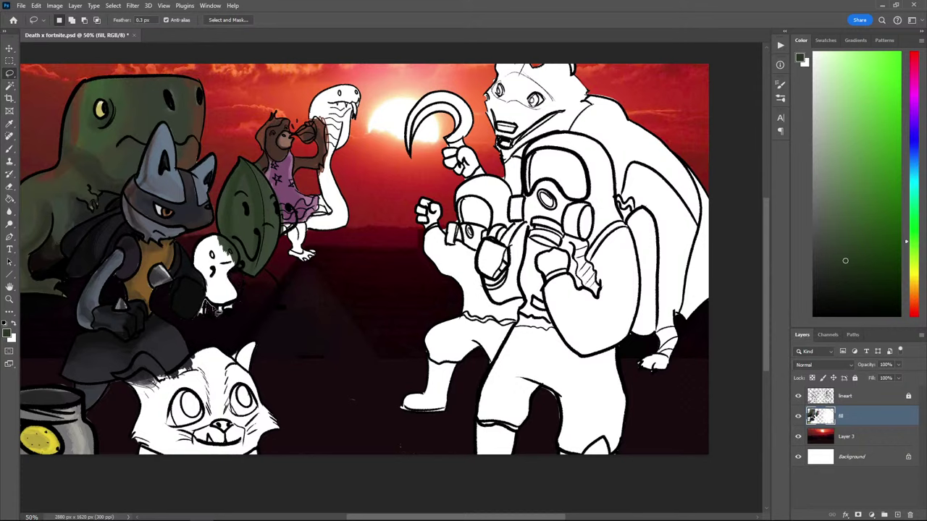
key("b")
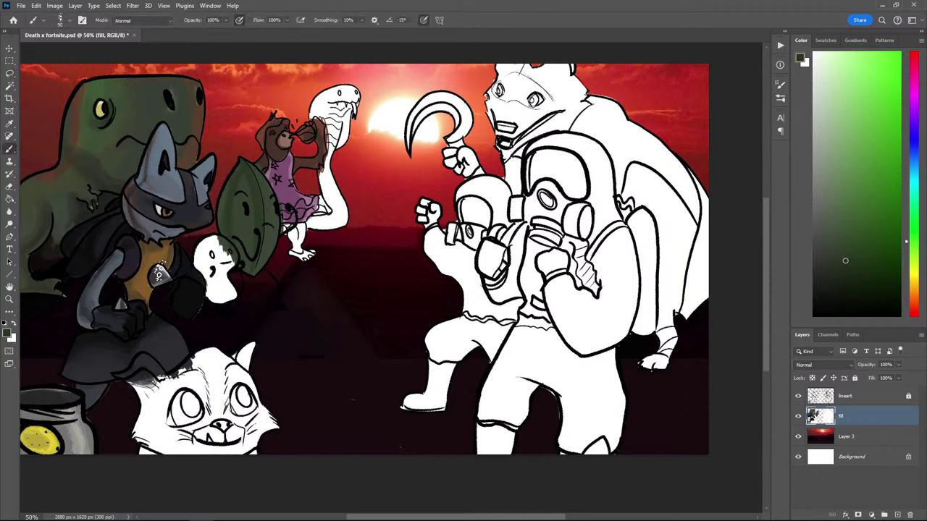
key("i")
key("l")
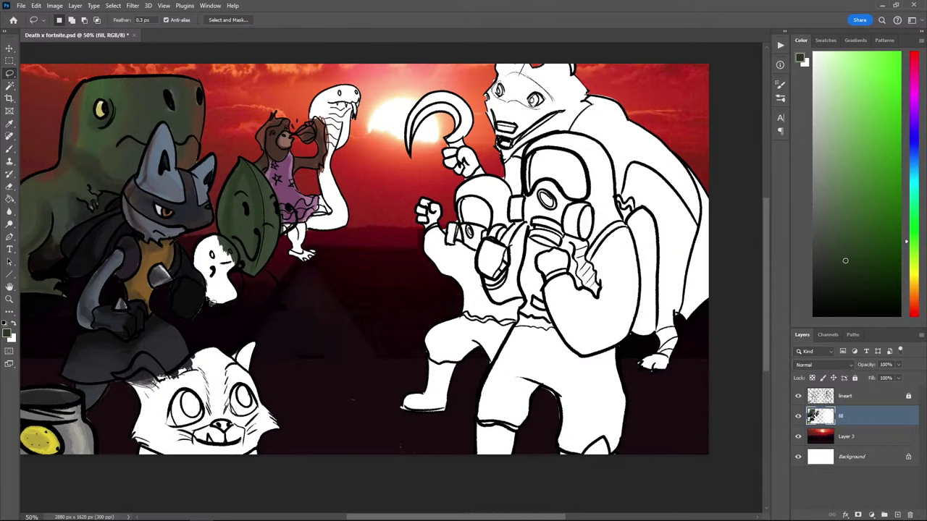
left_click_drag(197, 325, 217, 288)
key("b")
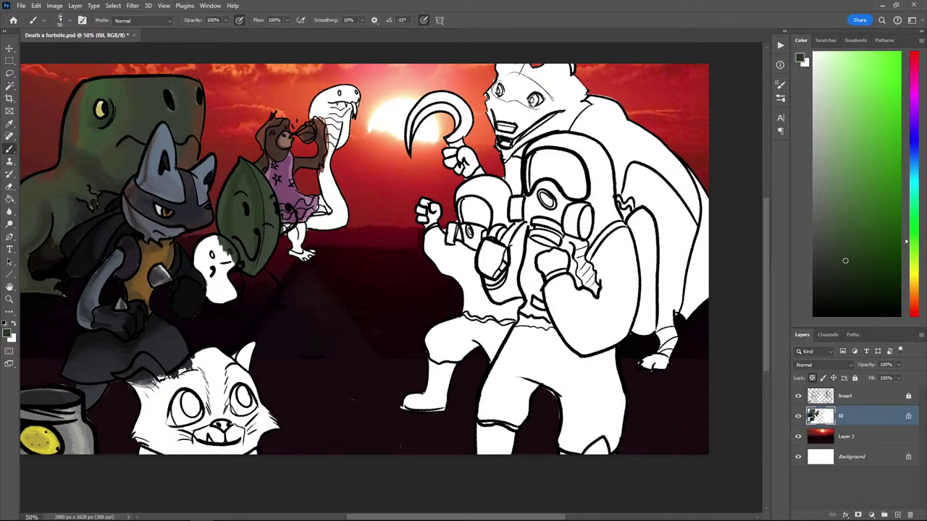
left_click_drag(292, 181, 230, 167)
Switch to the Firefox browser and search the web for "stopwatch"
left_click(327, 35)
type("s")
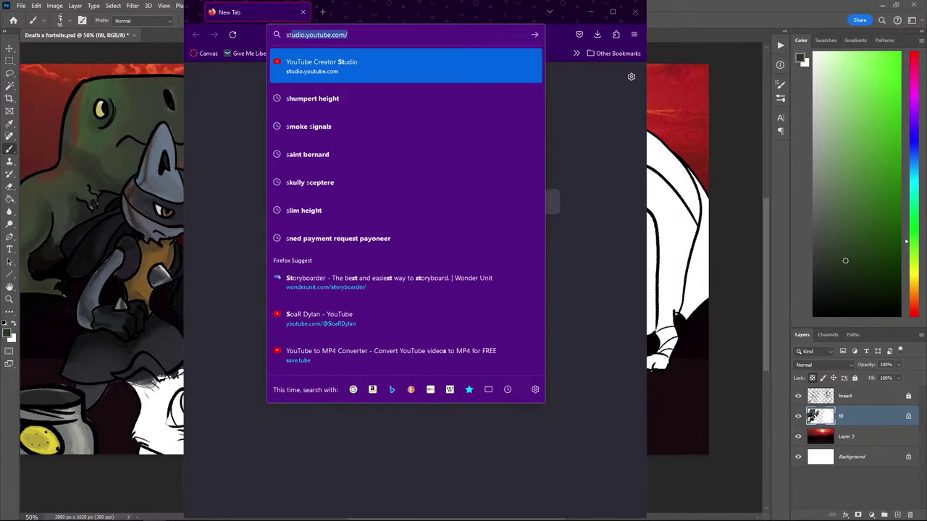
type("topawatch")
key("Return")
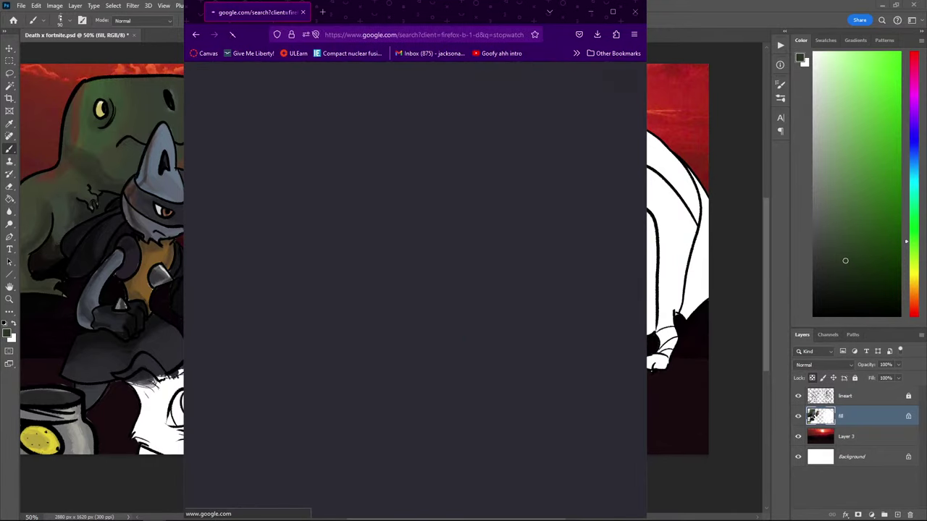
Start the online stopwatch and switch back to the illustration in Photoshop
left_click_drag(412, 14, 475, 37)
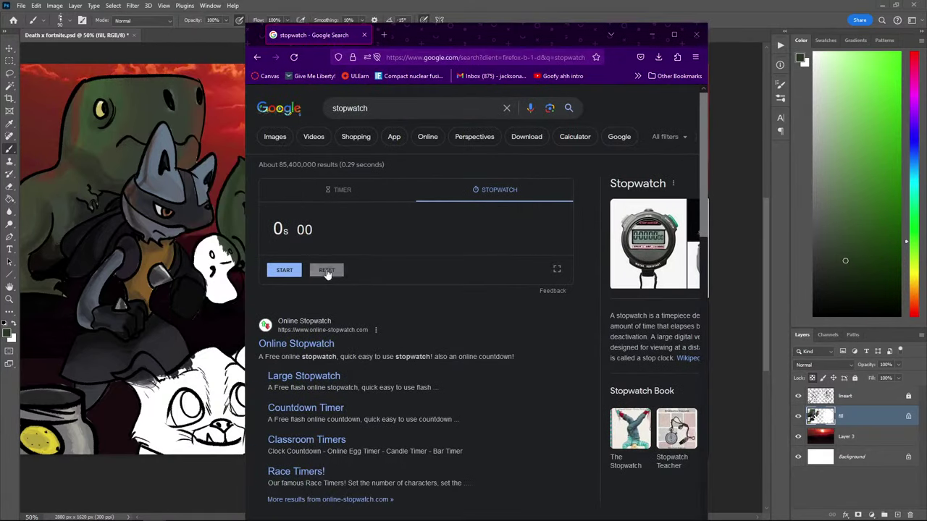
left_click(289, 270)
left_click(732, 19)
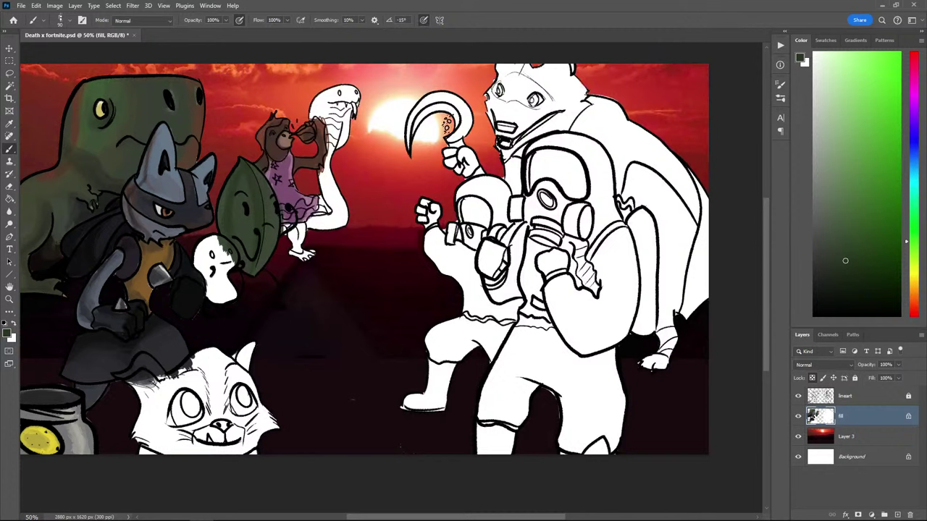
Paint the small round character beside the leaf in flat dark reddish grey
left_click(218, 253, "alt")
left_click_drag(899, 235, 876, 255)
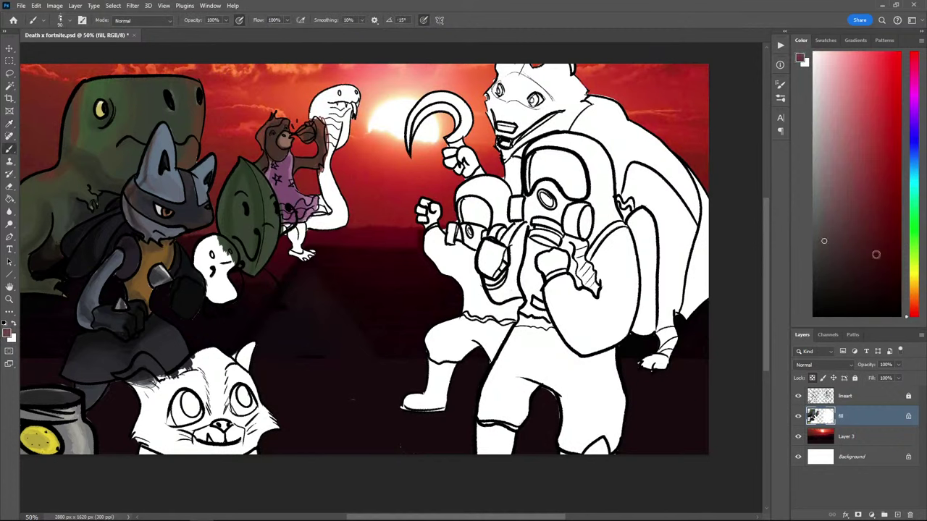
mouse_move(219, 238)
left_mouse_down()
mouse_move(216, 261)
mouse_move(212, 248)
mouse_move(232, 266)
left_mouse_up()
left_click(817, 273)
left_click(217, 252, "alt")
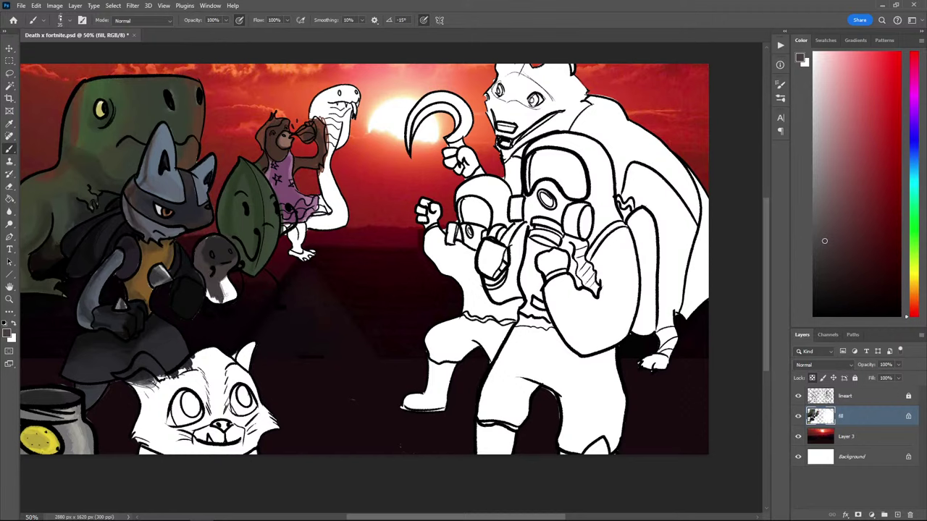
left_click_drag(221, 279, 233, 291)
Shade the small round character's head and body by blending darker and mid greys sampled from it
left_click(223, 274, "alt")
left_click(202, 245, "alt")
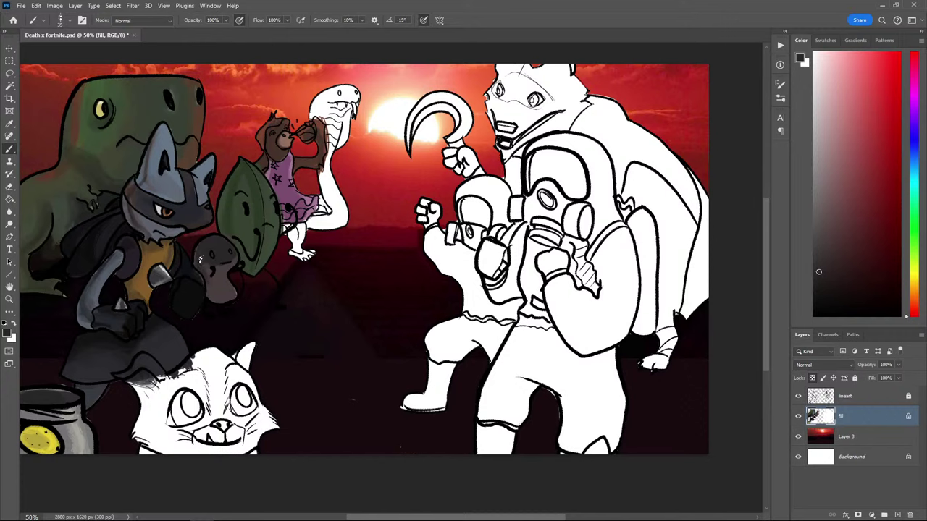
left_click(217, 284, "alt")
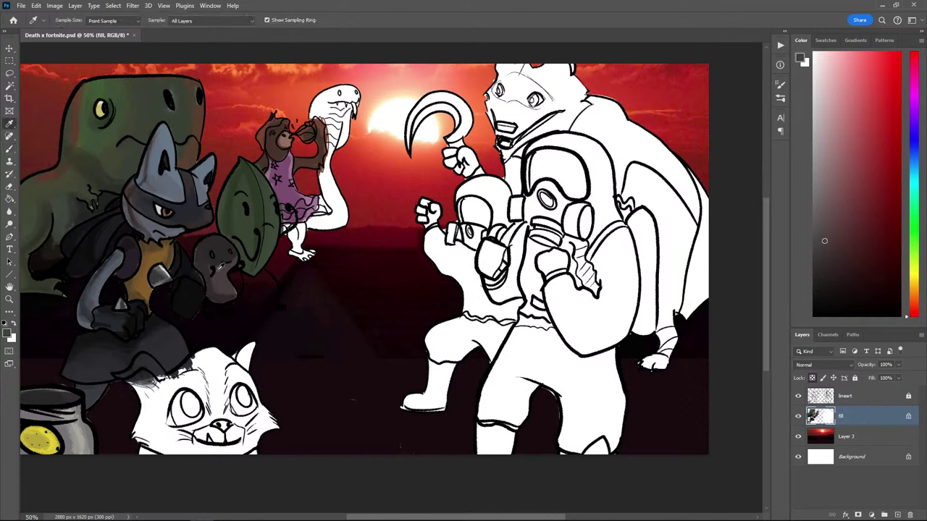
left_click(215, 266, "alt")
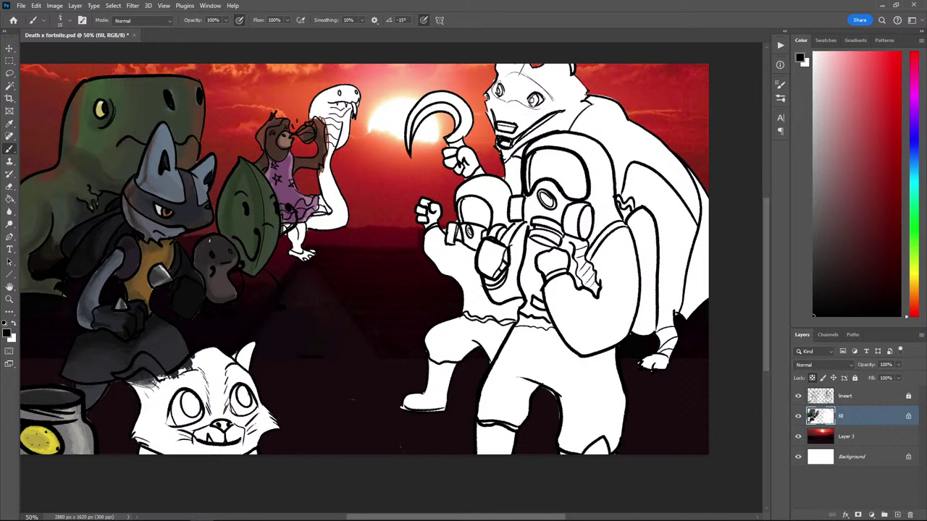
left_click(224, 249, "alt")
key("bracketright")
left_click(203, 253, "alt")
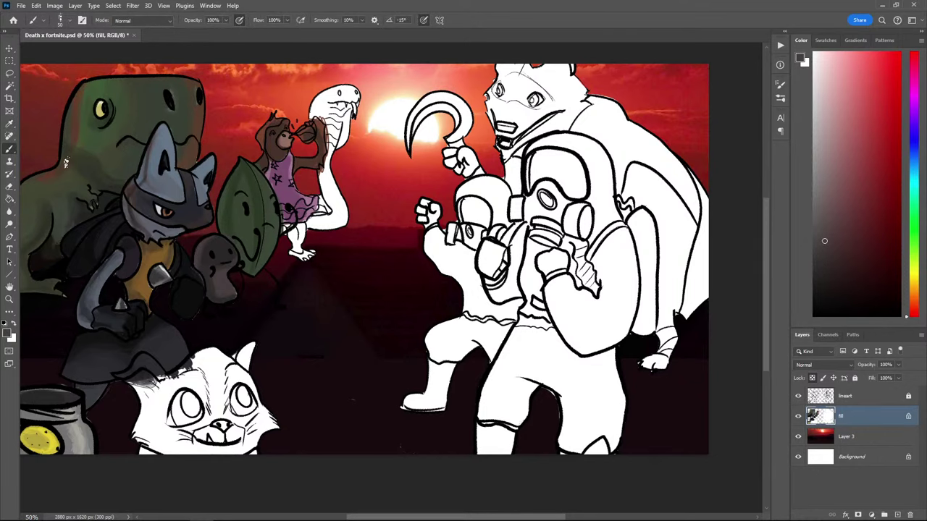
Paint the cobra's head, hood and upper body in flat dark blue-grey with a larger brush
key("i")
left_click_drag(226, 163, 204, 244)
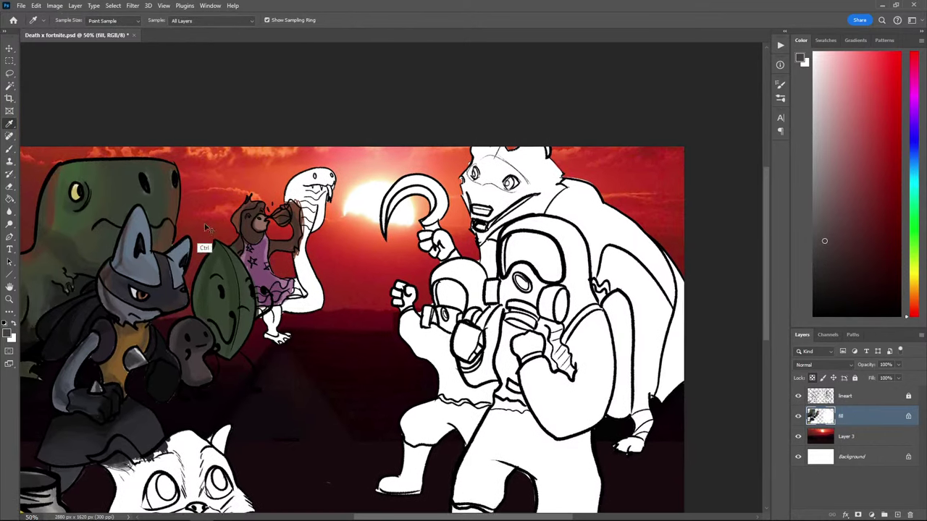
key("ctrl+plus")
key("ctrl+plus")
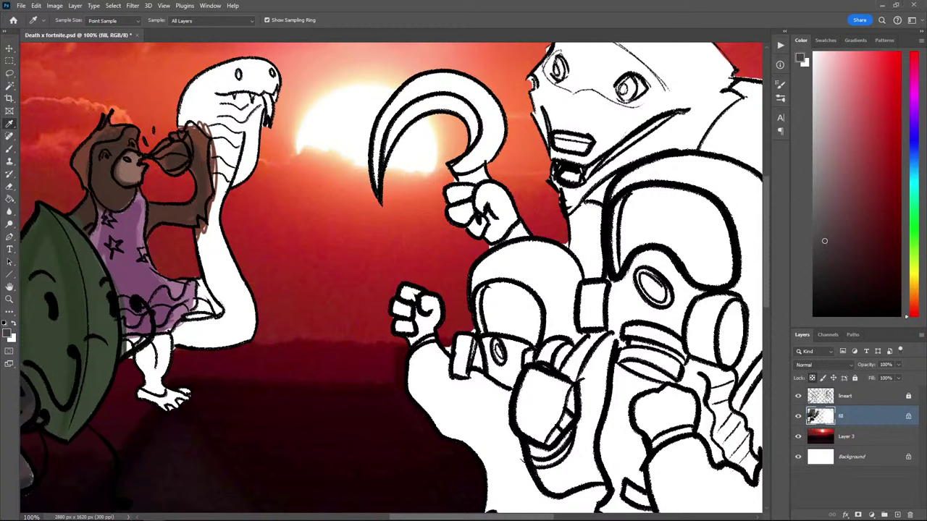
mouse_move(814, 277)
left_mouse_down()
mouse_move(810, 290)
mouse_move(812, 255)
left_mouse_up()
left_click(915, 152)
left_click(830, 282)
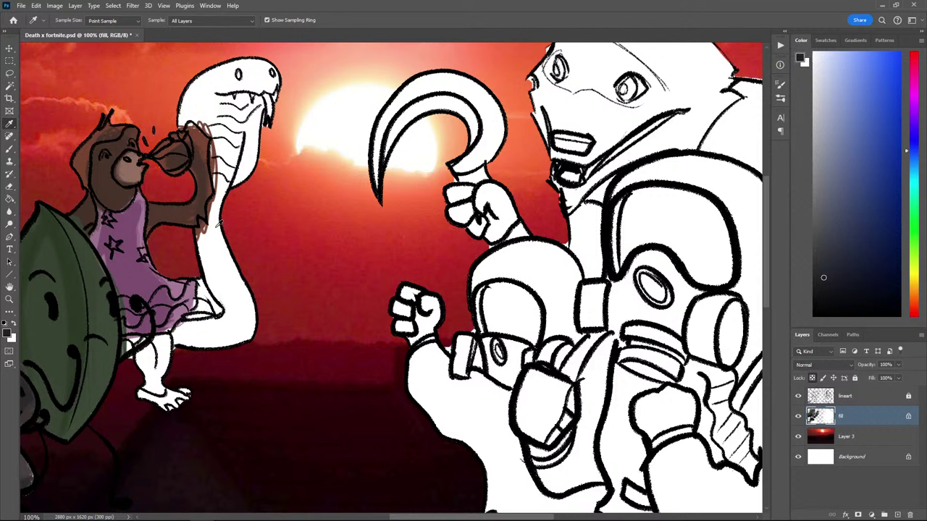
key("b")
mouse_move(222, 162)
left_mouse_down()
mouse_move(222, 264)
mouse_move(205, 246)
mouse_move(220, 255)
mouse_move(214, 209)
mouse_move(200, 233)
mouse_move(226, 243)
mouse_move(221, 190)
mouse_move(210, 228)
mouse_move(215, 129)
mouse_move(187, 108)
mouse_move(206, 109)
mouse_move(235, 130)
mouse_move(236, 105)
mouse_move(207, 65)
mouse_move(292, 100)
mouse_move(288, 81)
mouse_move(285, 118)
mouse_move(218, 73)
mouse_move(220, 181)
left_mouse_up()
key("ctrl+z")
key("]")
left_click_drag(239, 113, 257, 178)
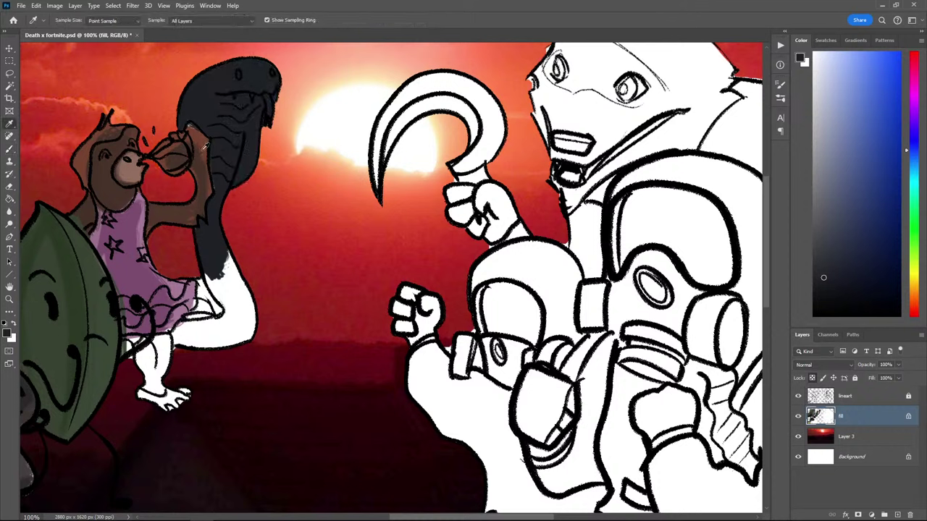
Repair the monkey's raised arm with its sampled brown and fill the cobra's lower body in the same dark blue-grey
left_click(199, 139, "alt")
left_click(221, 83, "alt")
mouse_move(223, 239)
left_mouse_down()
mouse_move(259, 319)
mouse_move(233, 328)
mouse_move(201, 268)
mouse_move(205, 299)
mouse_move(251, 344)
mouse_move(210, 314)
mouse_move(182, 336)
mouse_move(203, 310)
mouse_move(165, 310)
left_mouse_up()
Paint the monkey's legs with a brown sampled from its fur
key("i")
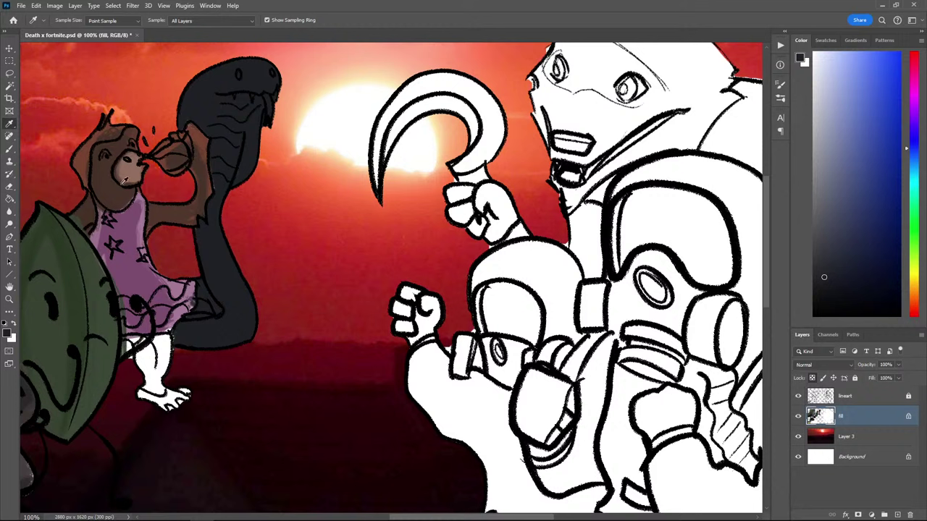
left_click(124, 180)
key("b")
mouse_move(152, 377)
left_mouse_down()
mouse_move(148, 362)
mouse_move(166, 341)
mouse_move(145, 359)
mouse_move(167, 380)
mouse_move(156, 391)
left_mouse_up()
Retouch the ruffled hem of the monkey's dress with purples sampled from the dress
key("i")
left_click(176, 285)
key("b")
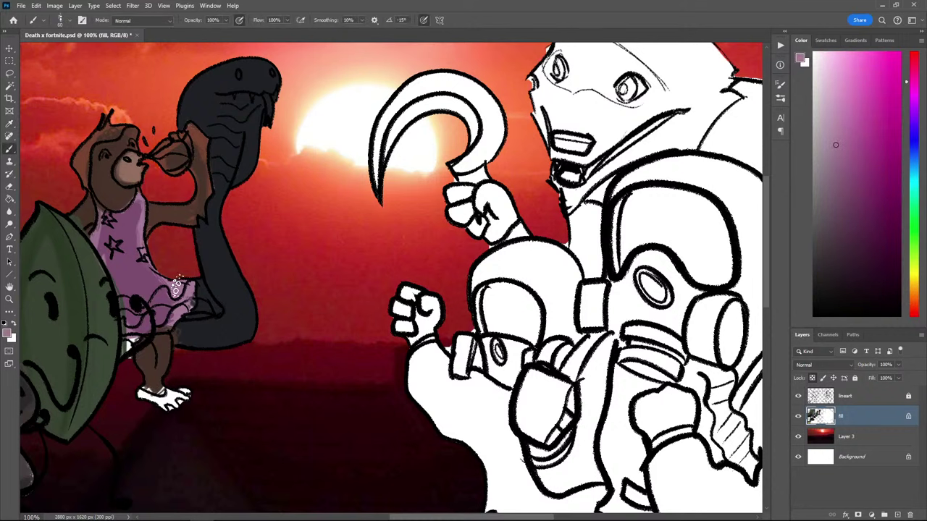
left_click(152, 318, "alt")
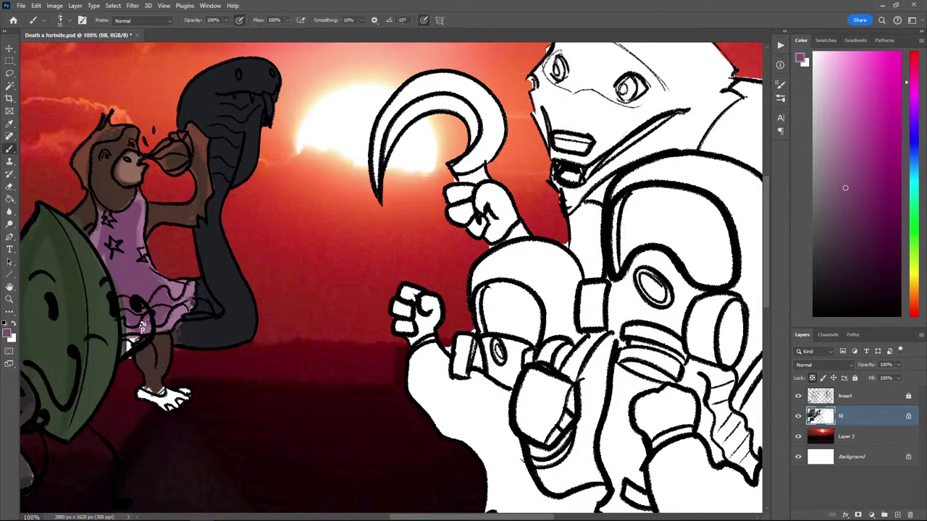
left_click(142, 326, "alt")
Paint the monkey's feet very dark brown and clean up the leftover white below the dress with purple and the eraser
mouse_move(153, 376)
left_mouse_down()
mouse_move(152, 394)
mouse_move(143, 391)
mouse_move(155, 404)
mouse_move(185, 400)
left_mouse_up()
left_click(826, 284)
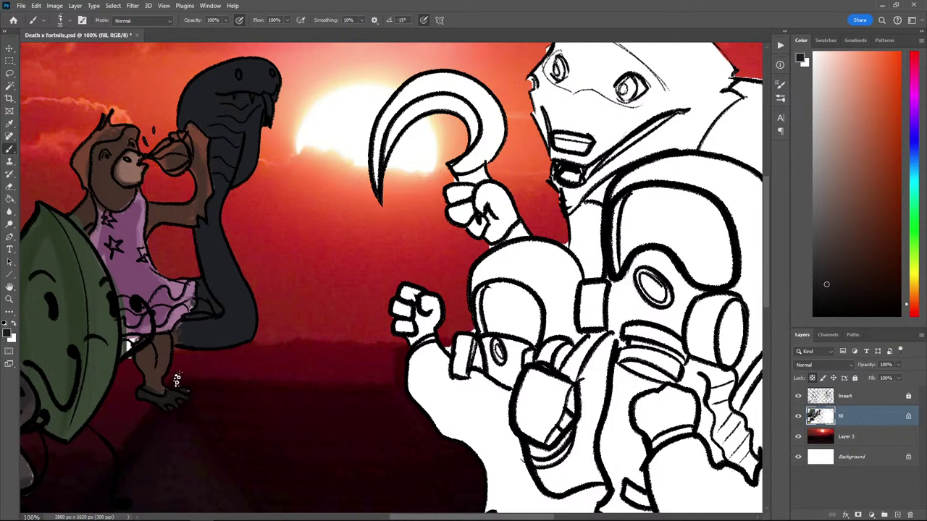
left_click(150, 379, "alt")
left_click(116, 277, "alt")
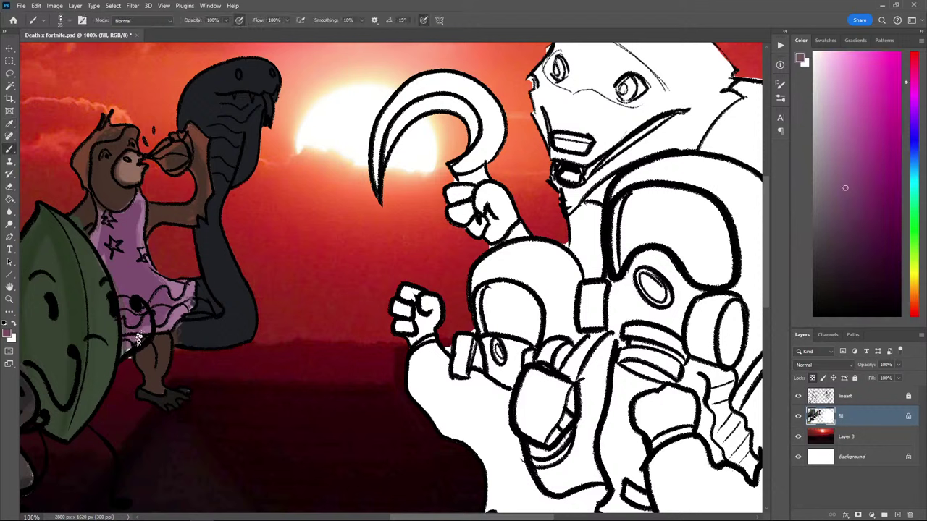
key("alt")
key("e")
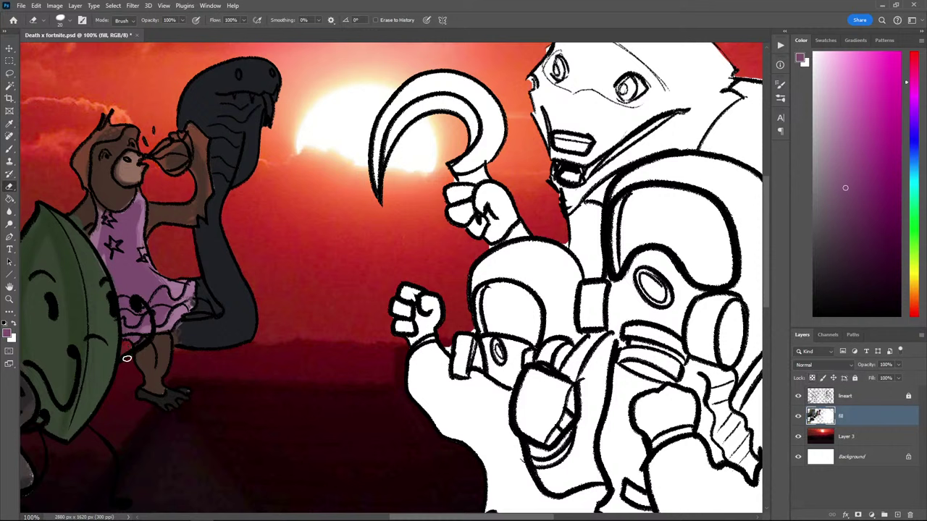
Shade the monkey's legs, shoulder and neck fur and the dress ruffles with a near-black brown
key("i")
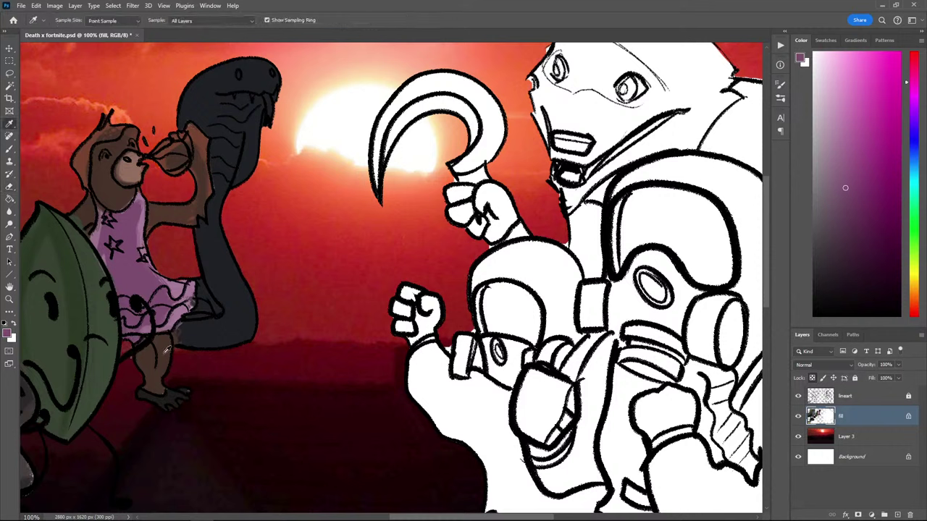
left_click(166, 351)
key("b")
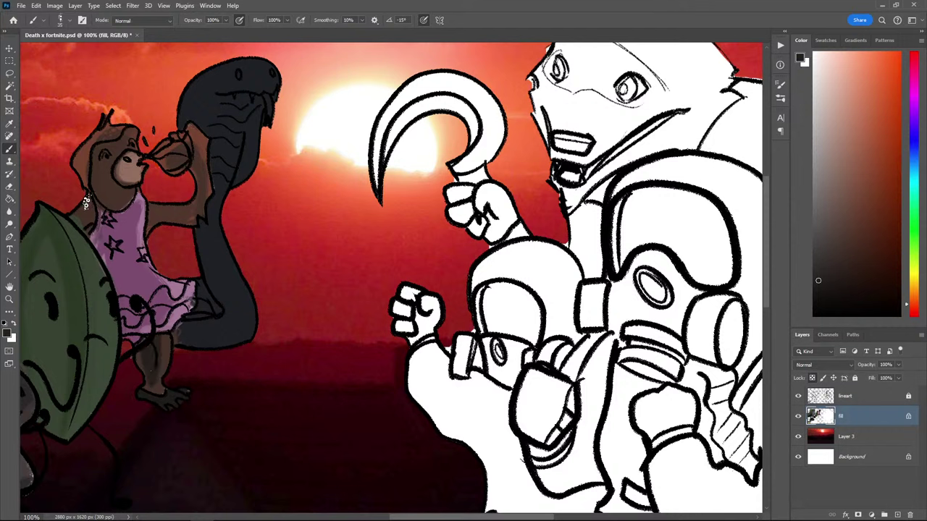
left_click_drag(87, 201, 84, 212)
key("]")
key("]")
left_click_drag(99, 166, 107, 208)
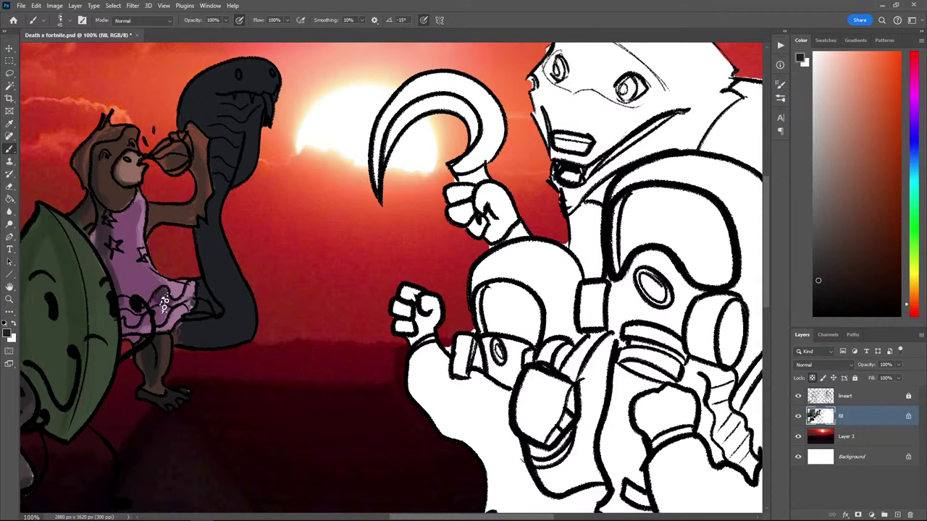
mouse_move(164, 303)
left_mouse_down()
mouse_move(132, 307)
mouse_move(175, 306)
mouse_move(192, 287)
mouse_move(150, 324)
mouse_move(157, 321)
mouse_move(131, 319)
left_mouse_up()
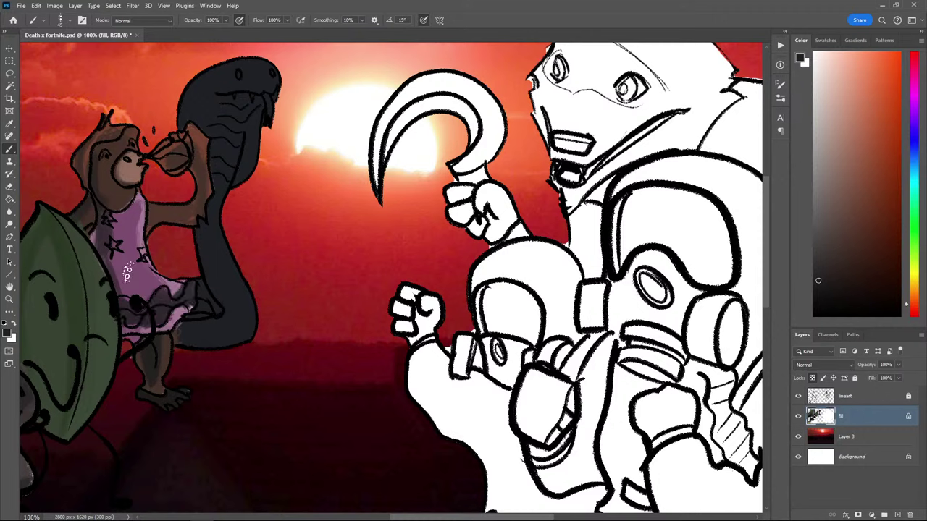
left_click(213, 327, "alt")
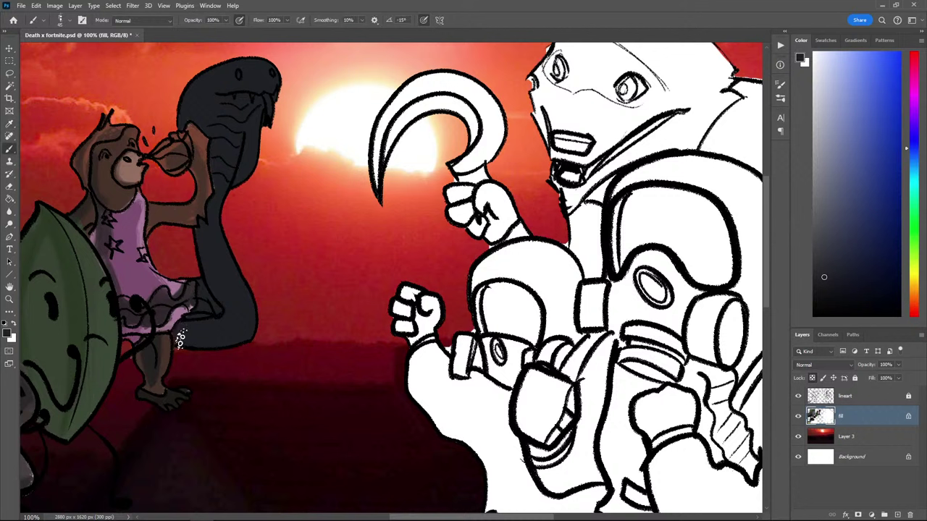
left_click(913, 278)
left_click(832, 240)
left_click_drag(827, 251, 821, 289)
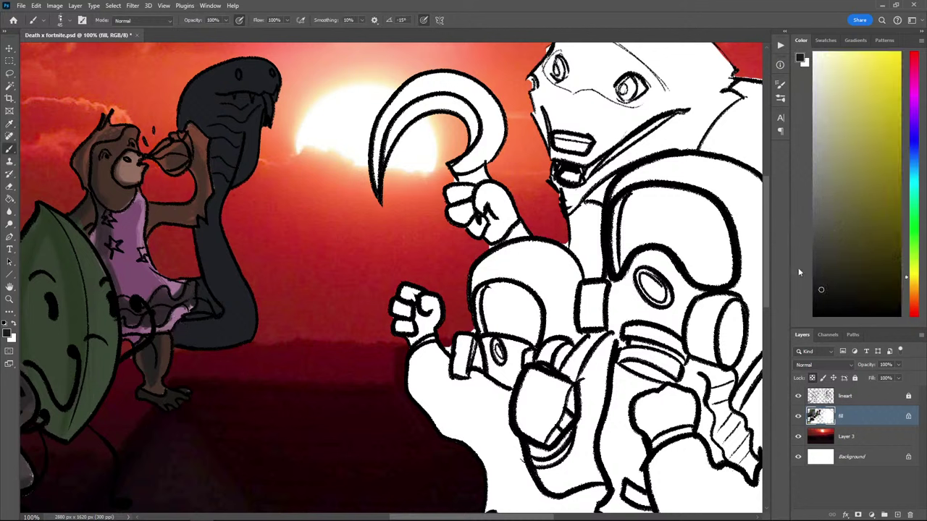
Shade the cobra's head, hood and body with darker blue-black tones using a larger brush
left_click(213, 226, "alt")
key("bracketright")
key("bracketright")
key("bracketright")
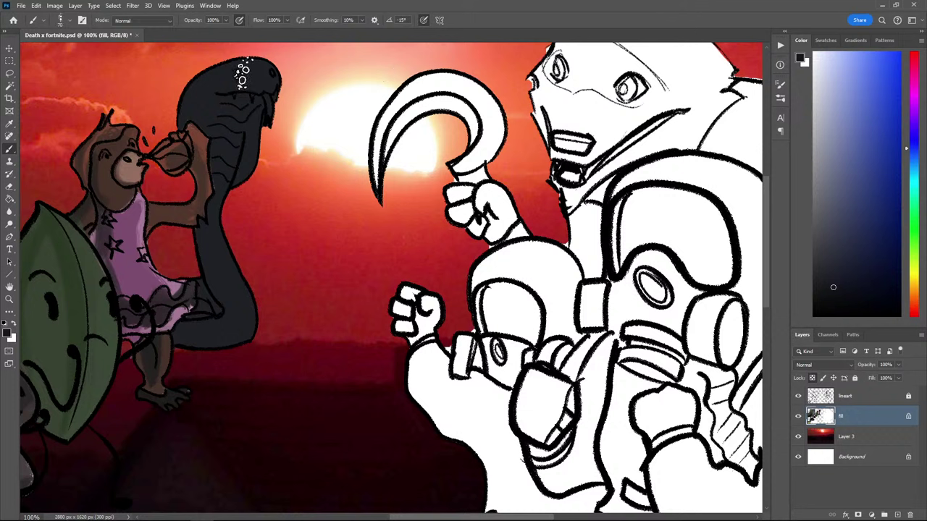
mouse_move(242, 75)
left_mouse_down()
mouse_move(226, 88)
mouse_move(215, 119)
left_mouse_up()
left_click(828, 295)
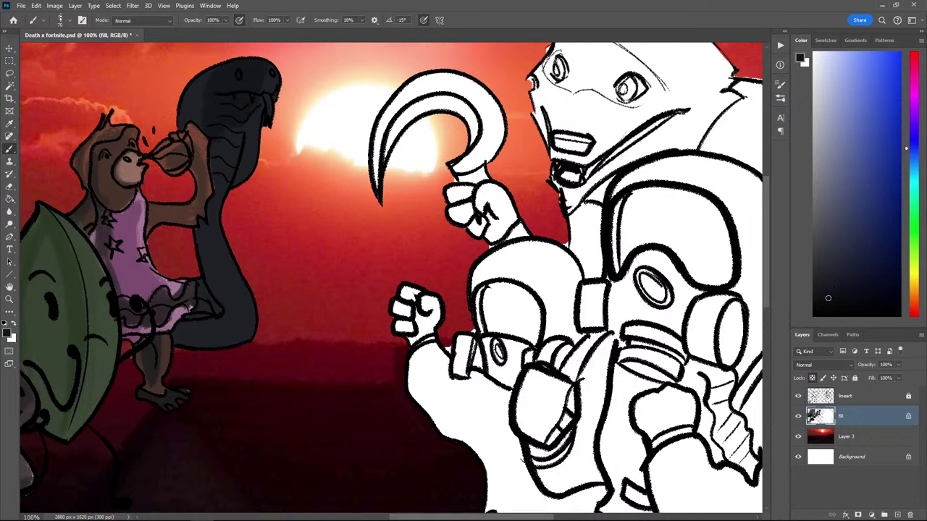
mouse_move(235, 83)
left_mouse_down()
mouse_move(212, 127)
mouse_move(205, 91)
mouse_move(199, 109)
mouse_move(239, 114)
mouse_move(226, 129)
mouse_move(216, 228)
mouse_move(219, 194)
mouse_move(218, 259)
mouse_move(233, 333)
mouse_move(219, 289)
mouse_move(223, 318)
mouse_move(197, 331)
mouse_move(212, 310)
mouse_move(206, 316)
mouse_move(204, 306)
mouse_move(212, 319)
mouse_move(185, 331)
left_mouse_up()
Blend the shading on the cobra's lower body and coil with dark blue tones sampled from it
left_click(248, 314, "alt")
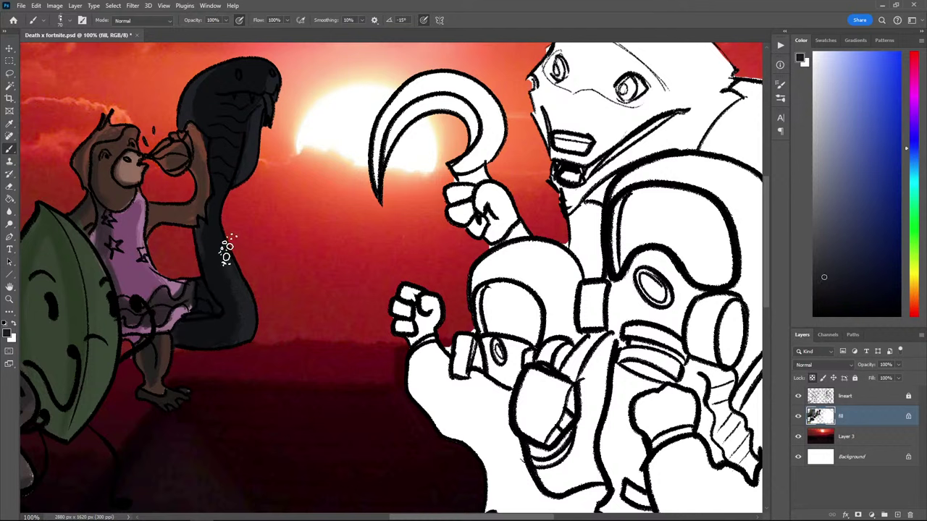
left_click(228, 260, "alt")
key("i")
left_click(252, 319, "alt")
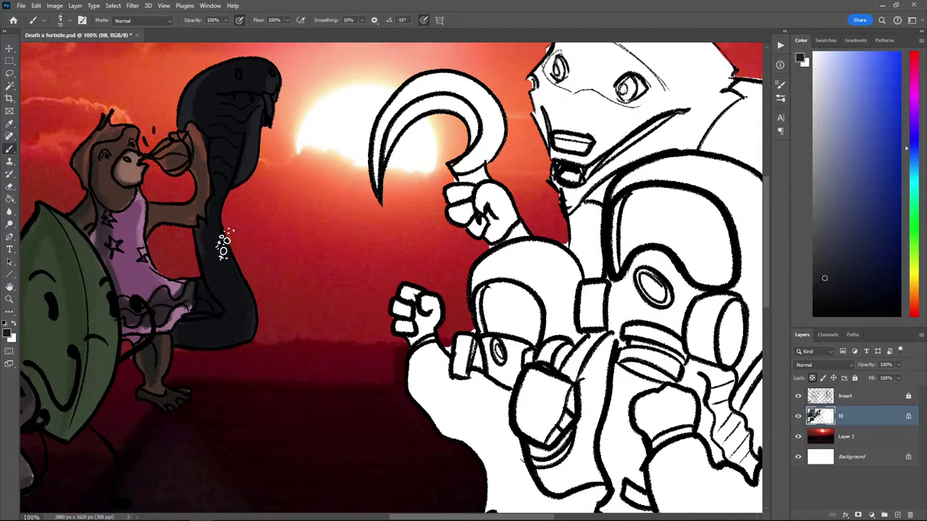
mouse_move(224, 243)
left_mouse_down()
mouse_move(250, 351)
mouse_move(229, 240)
mouse_move(243, 265)
left_mouse_up()
left_click(229, 319, "alt")
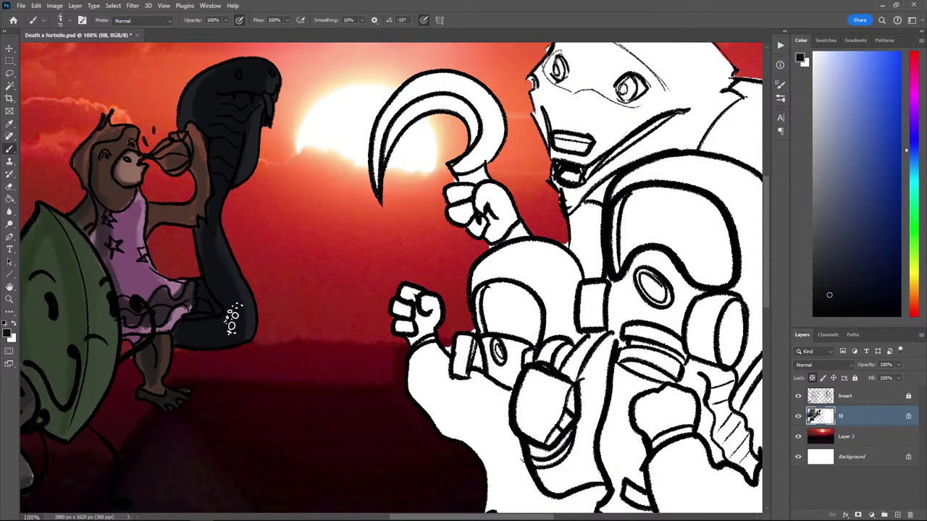
Paint a grey and white highlight along the back edge of the cobra's hood with a much smaller brush
key("i")
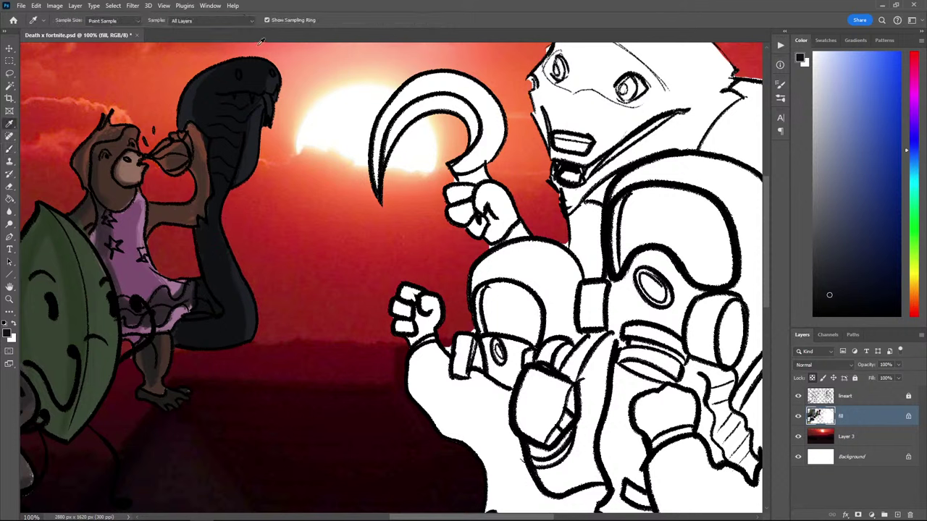
left_click(255, 139, "alt")
left_click_drag(824, 223, 812, 231)
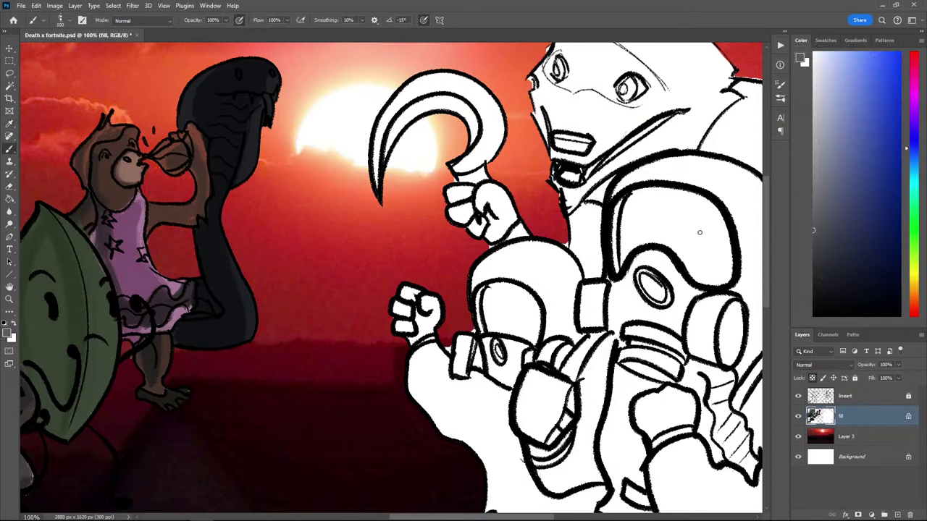
left_click_drag(721, 254, 698, 268)
key("bracketleft")
key("bracketleft")
key("bracketleft")
key("bracketleft")
key("bracketleft")
key("bracketleft")
key("bracketleft")
key("bracketleft")
key("bracketleft")
key("x")
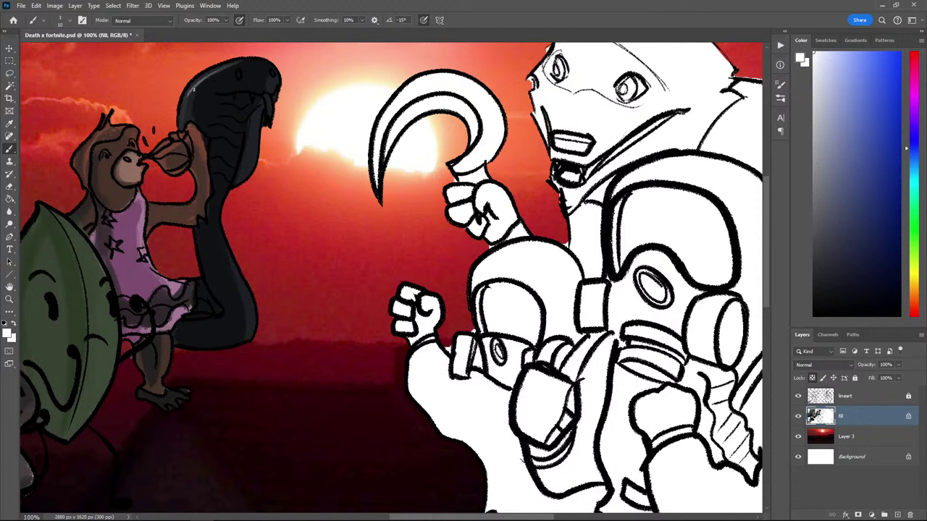
left_click_drag(190, 92, 181, 121)
key("bracketright")
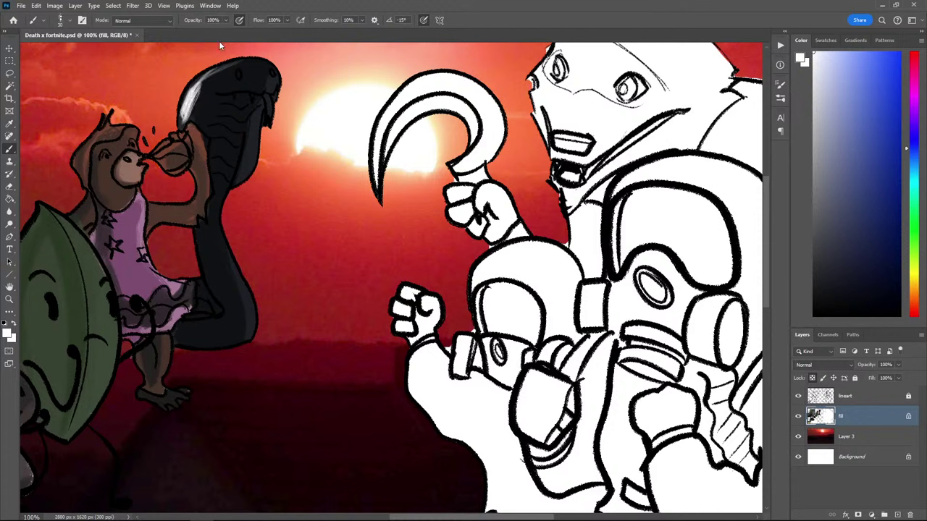
Soften and narrow the highlight on the back of the cobra's hood with dark tones sampled from the snake
key("x")
mouse_move(217, 72)
left_mouse_down()
mouse_move(186, 116)
mouse_move(210, 70)
mouse_move(184, 127)
left_mouse_up()
left_click(190, 99, "alt")
left_click(204, 95, "alt")
mouse_move(224, 67)
left_mouse_down()
mouse_move(199, 87)
mouse_move(186, 121)
left_mouse_up()
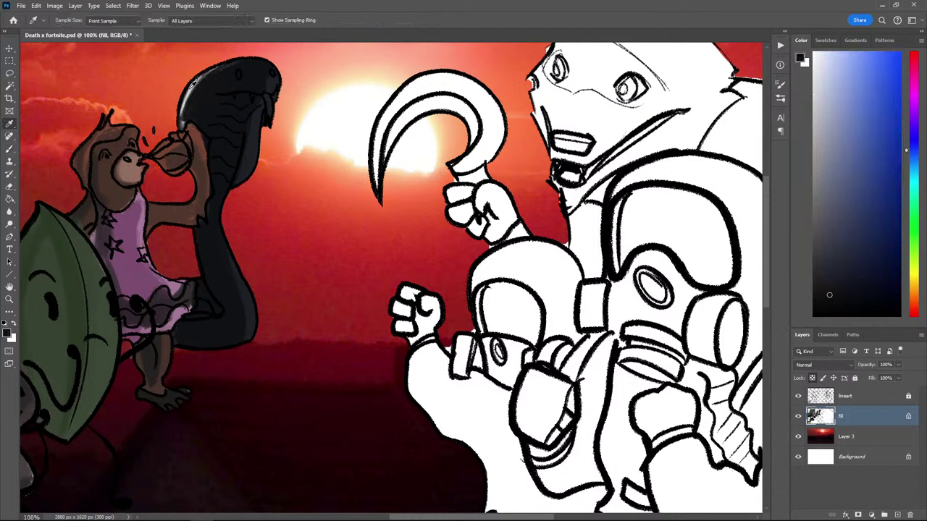
Paint a light grey highlight along the front edge of the cobra's hood, darken its eye and whiten its fangs
left_click(190, 91, "alt")
left_click_drag(275, 90, 254, 154)
left_click(248, 140, "alt")
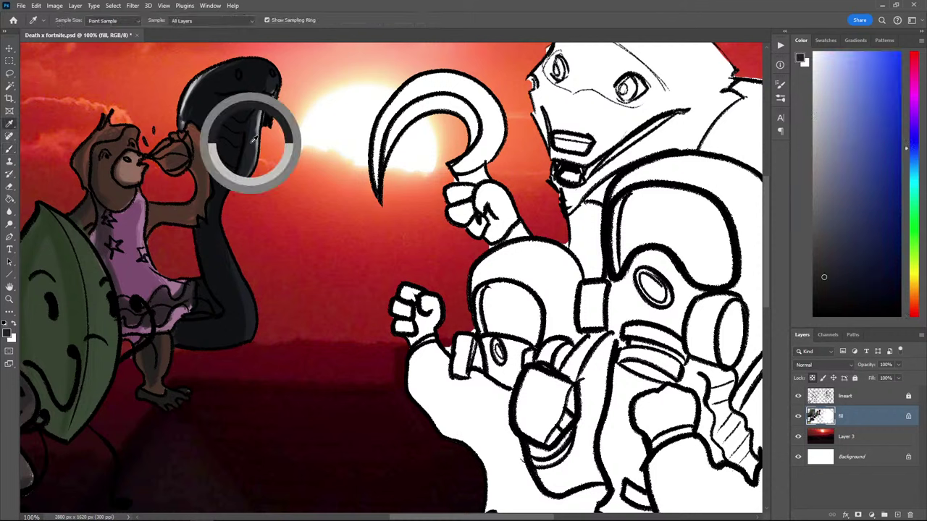
left_click(247, 74, "alt")
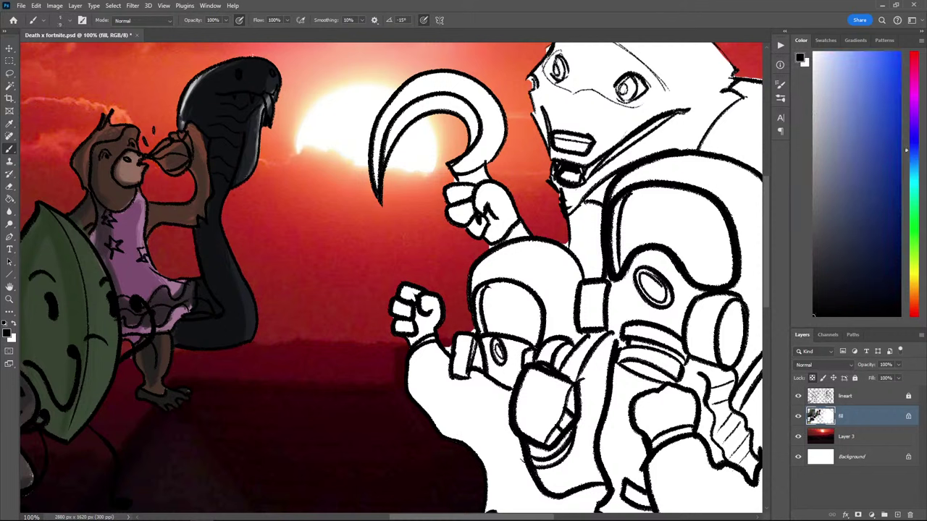
key("x")
Choose a muted dark red brush colour and save the illustration
left_click_drag(907, 247, 909, 310)
left_click_drag(850, 224, 858, 196)
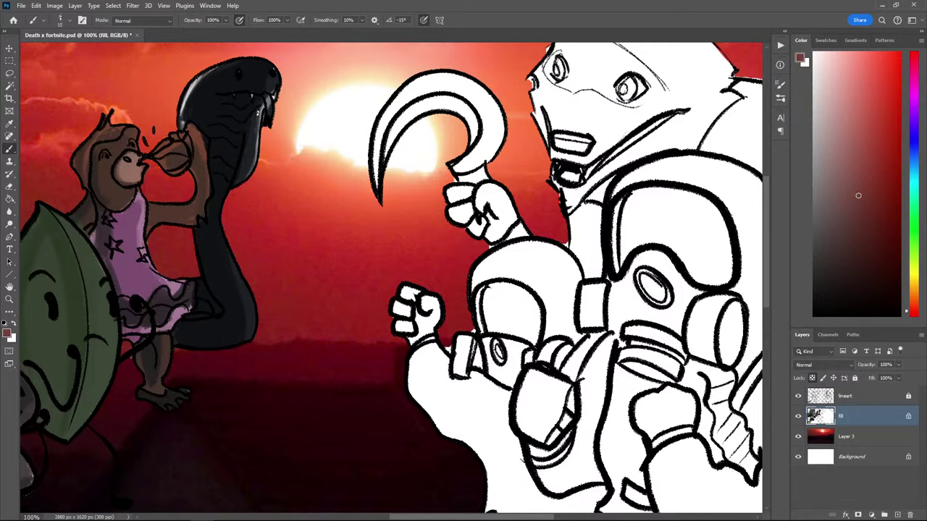
key("ctrl+minus")
key("ctrl+minus")
key("ctrl+minus")
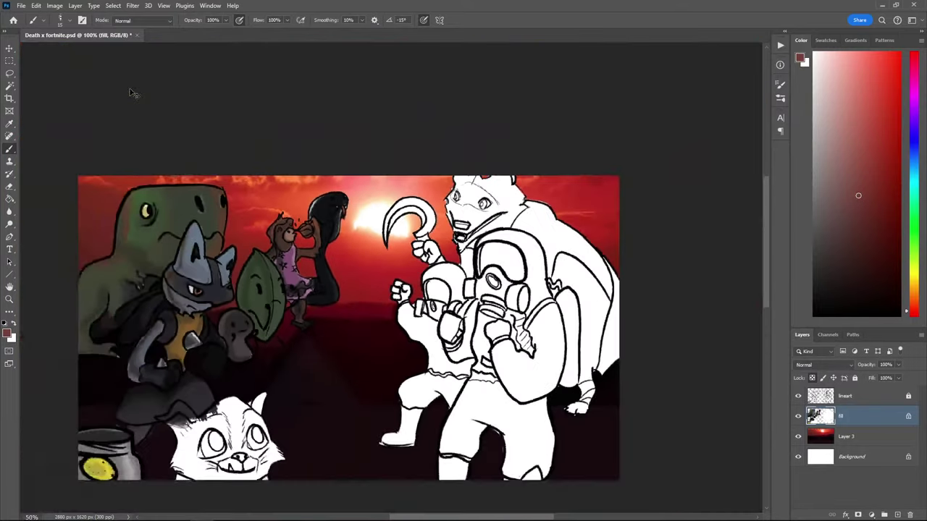
key("ctrl+s")
Outline the white cat's head below the grey skirt with a lasso selection
left_click_drag(114, 256, 87, 198)
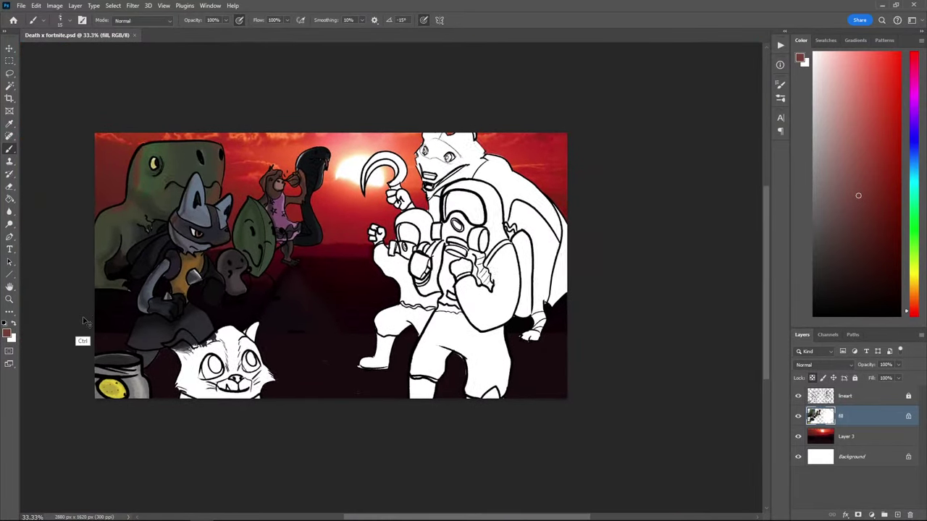
key("ctrl+plus")
left_click_drag(109, 350, 207, 274)
scroll(207, 274, "up", 1)
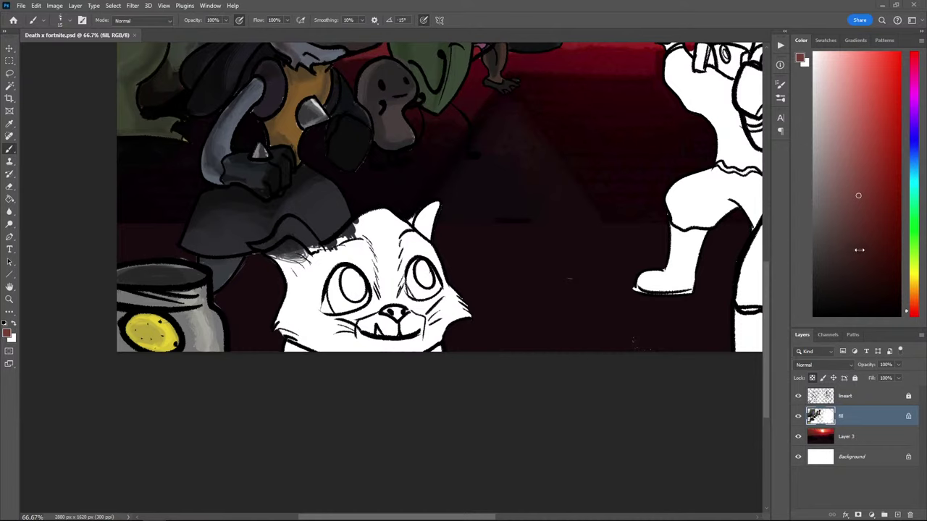
left_click_drag(882, 296, 837, 230)
mouse_move(372, 308)
left_mouse_down()
mouse_move(373, 276)
mouse_move(360, 318)
mouse_move(332, 275)
mouse_move(308, 297)
mouse_move(303, 250)
mouse_move(325, 268)
mouse_move(292, 225)
mouse_move(254, 248)
mouse_move(283, 273)
mouse_move(279, 340)
mouse_move(451, 393)
mouse_move(476, 217)
mouse_move(349, 203)
mouse_move(355, 223)
mouse_move(323, 241)
mouse_move(296, 219)
mouse_move(244, 245)
left_mouse_up()
key("ctrl+z")
key("l")
Fill the selected cat head with a flat, dull reddish brown
key("b")
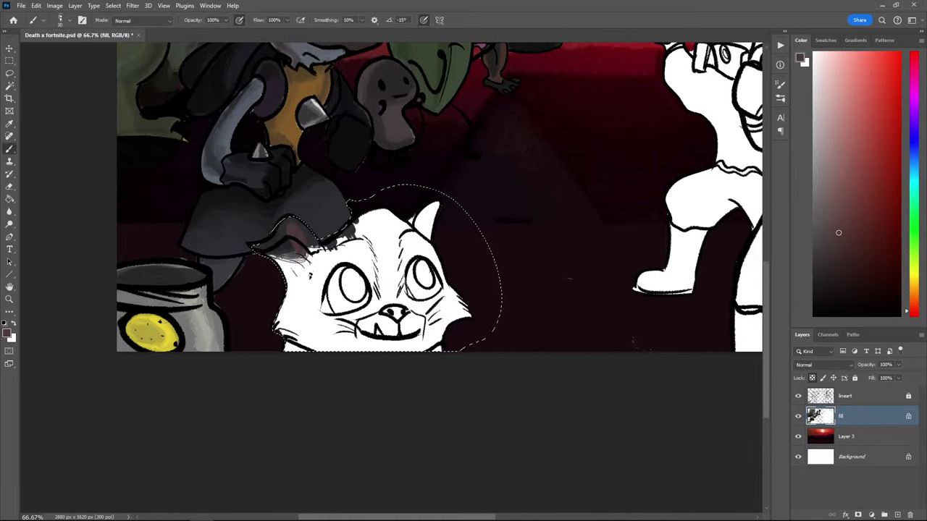
mouse_move(280, 320)
left_mouse_down()
mouse_move(319, 388)
mouse_move(311, 261)
mouse_move(352, 197)
mouse_move(427, 224)
left_mouse_up()
key("l")
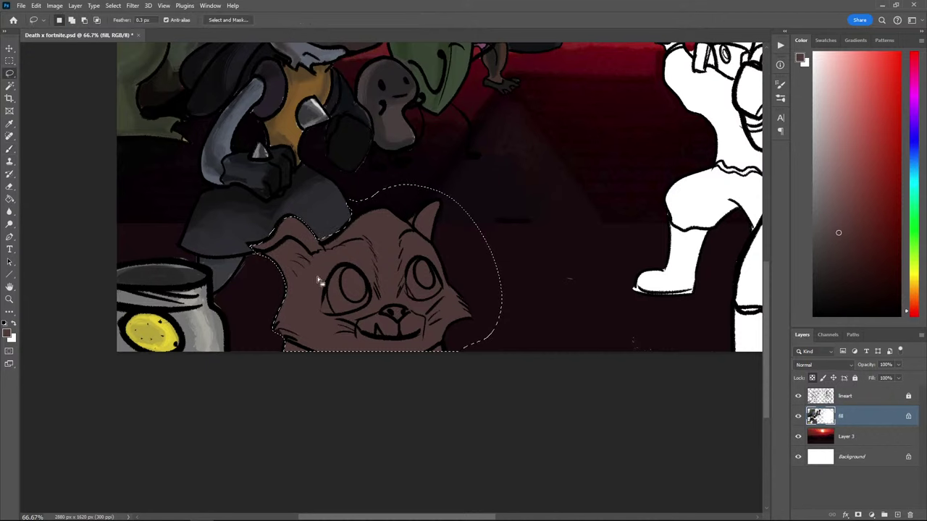
Paint a white stripe across the cat's forehead down to its nose, and clear the selection
key("b")
key("bracketleft")
key("bracketleft")
key("bracketleft")
key("bracketleft")
key("bracketleft")
left_click_drag(844, 228, 833, 254)
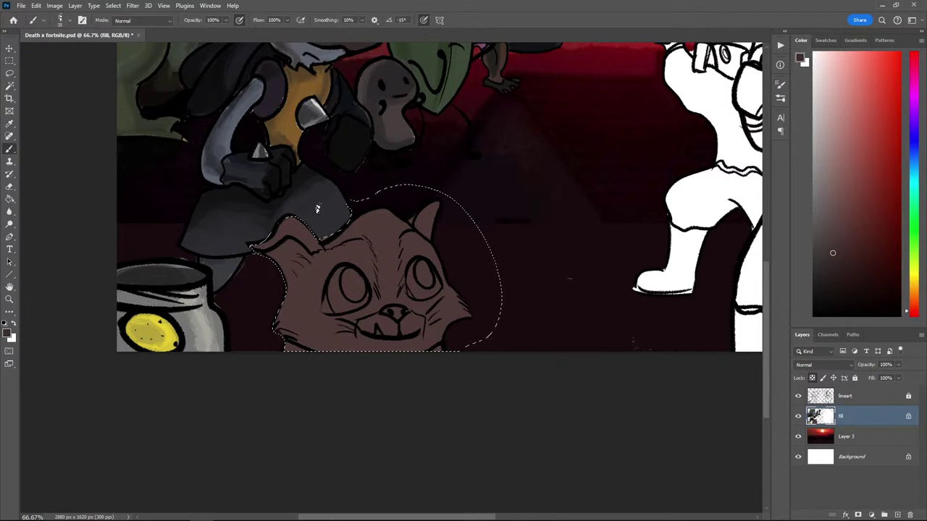
key("x")
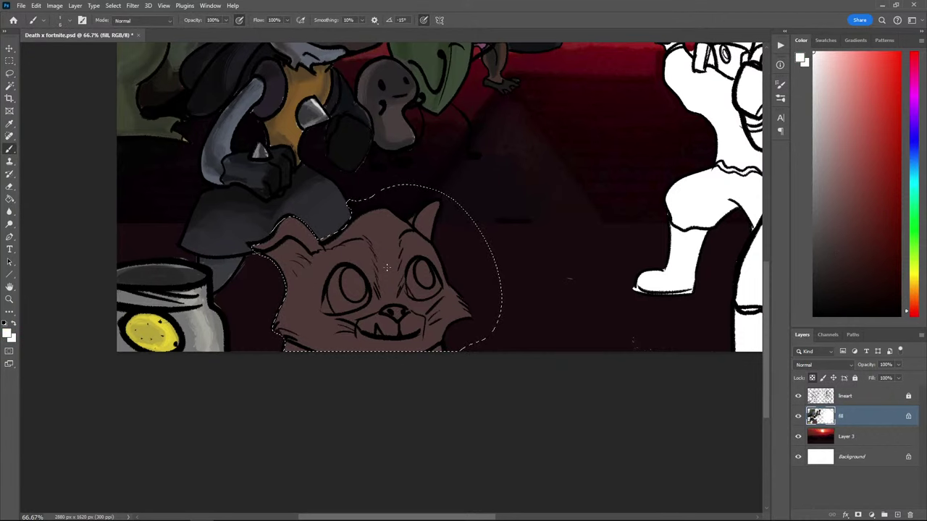
left_click_drag(377, 239, 384, 288)
mouse_move(392, 244)
left_mouse_down()
mouse_move(387, 294)
mouse_move(391, 254)
mouse_move(378, 240)
mouse_move(381, 256)
mouse_move(371, 213)
mouse_move(362, 221)
mouse_move(367, 233)
mouse_move(345, 220)
mouse_move(351, 229)
mouse_move(342, 238)
mouse_move(366, 202)
mouse_move(381, 196)
mouse_move(376, 225)
mouse_move(362, 216)
mouse_move(384, 201)
mouse_move(402, 229)
left_mouse_up()
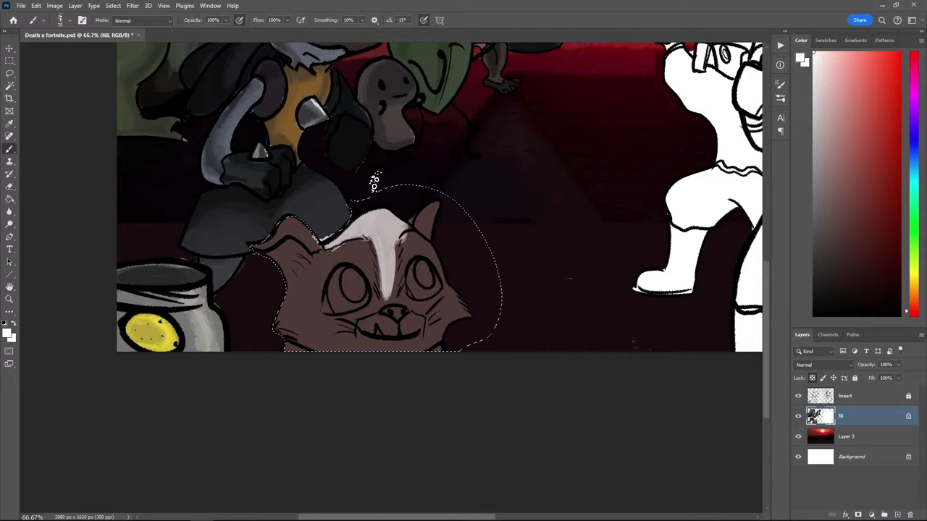
key("l")
left_click_drag(330, 204, 334, 206)
left_click(454, 197)
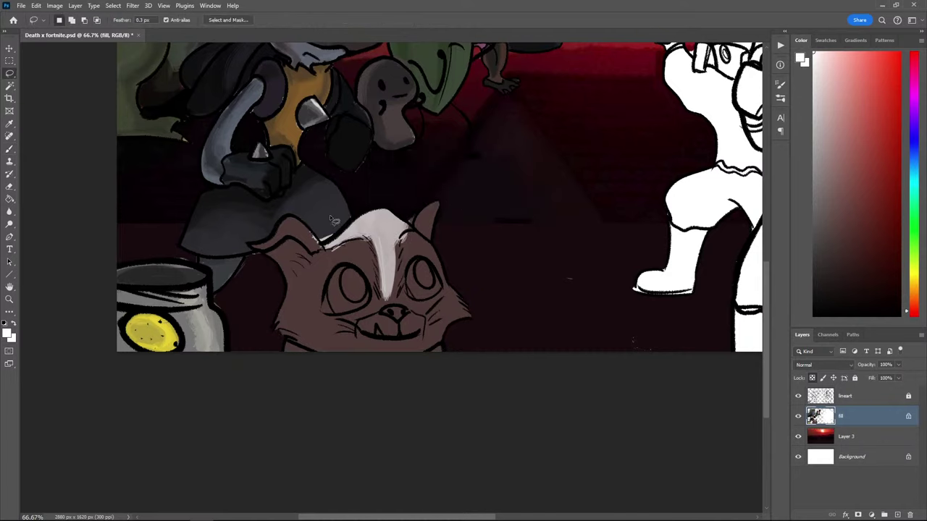
Clean up the edge between the cat's folded ear and the grey skirt with tones sampled from both
key("b")
left_click(317, 217, "alt")
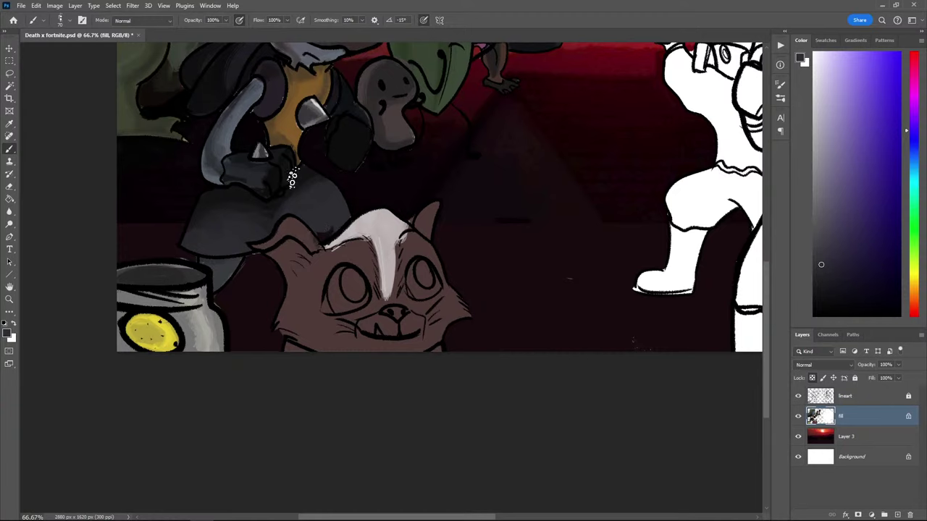
key("i")
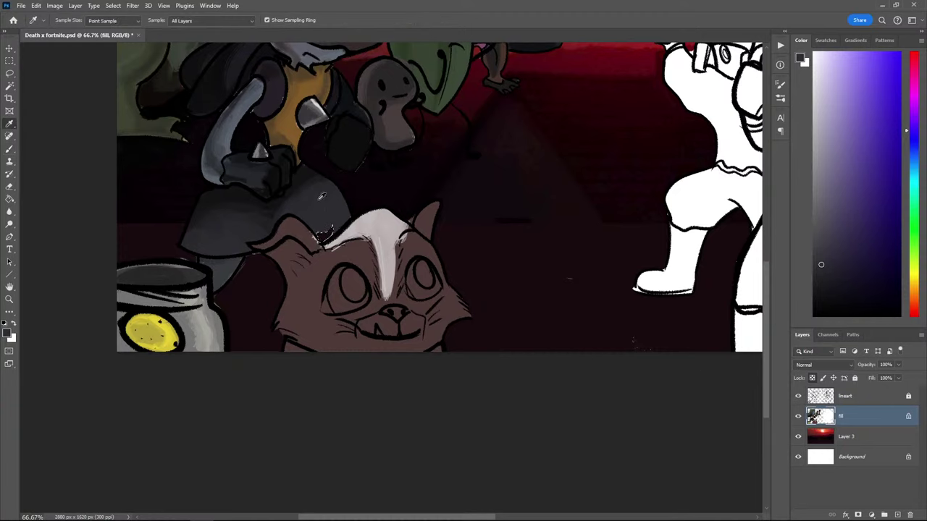
key("b")
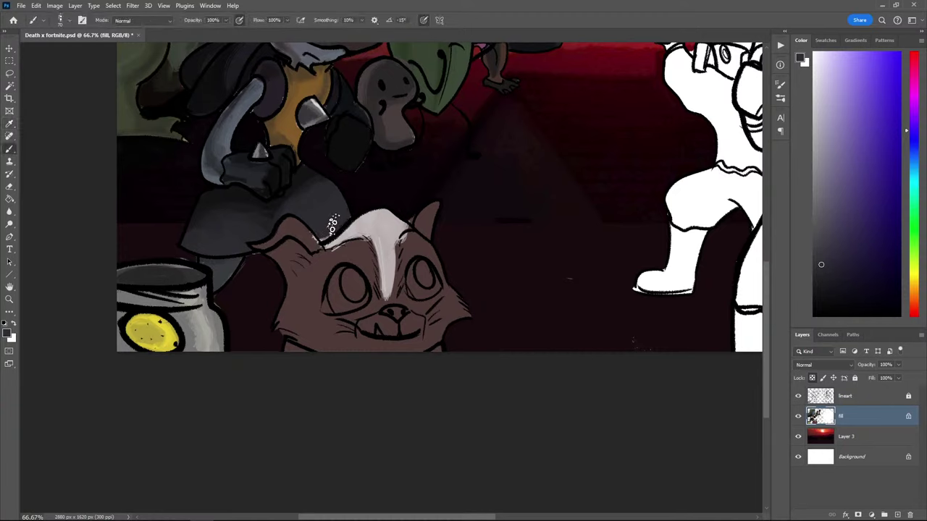
left_click(328, 221, "alt")
key("bracketleft")
left_click(313, 239, "alt")
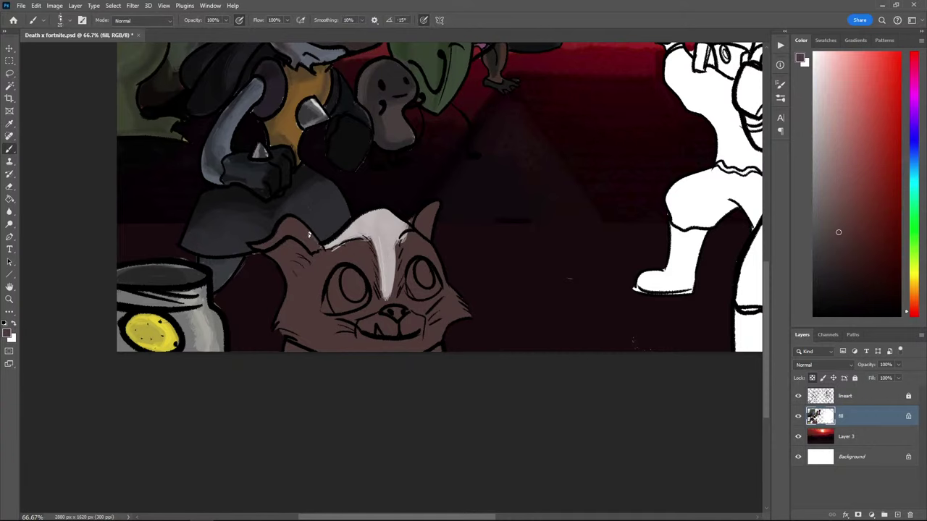
left_click(339, 244, "alt")
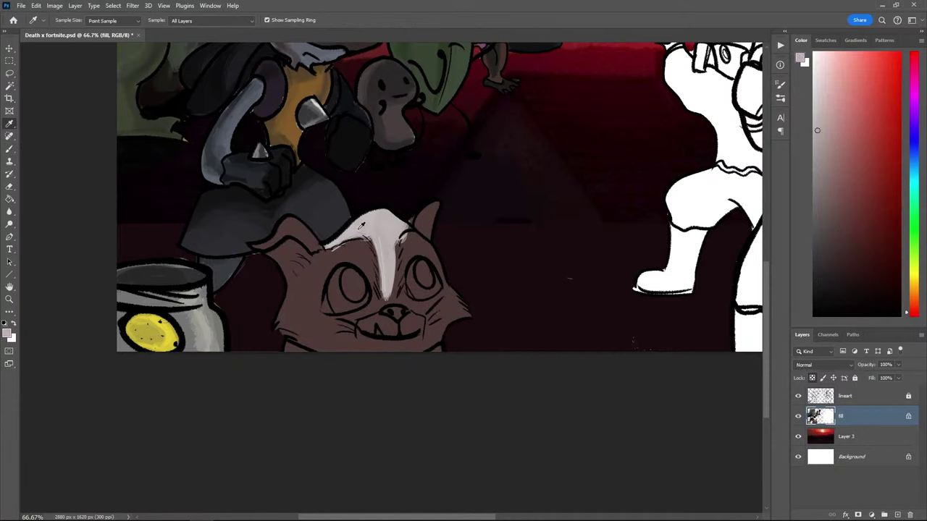
Paint the cat's folded ear pinkish red and touch up its upright ear with a darker reddish brown
left_click(862, 115)
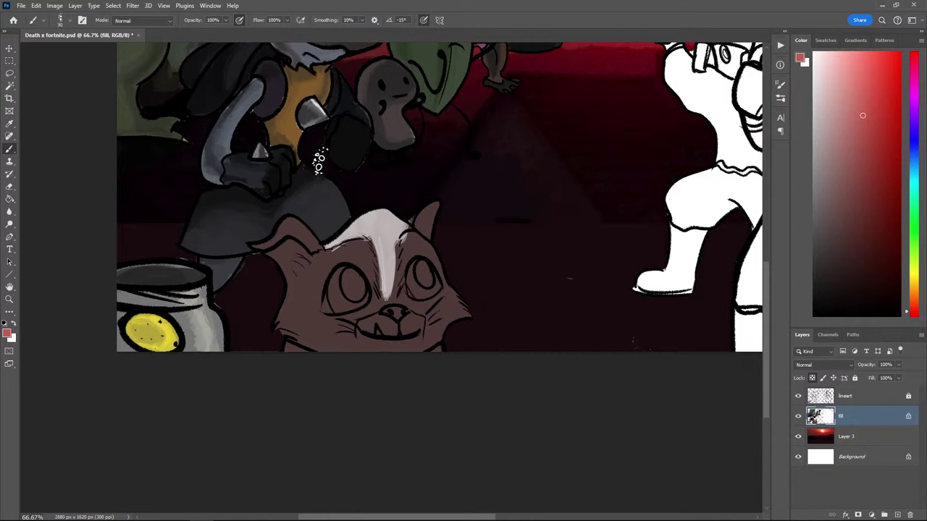
left_click_drag(369, 254, 338, 259)
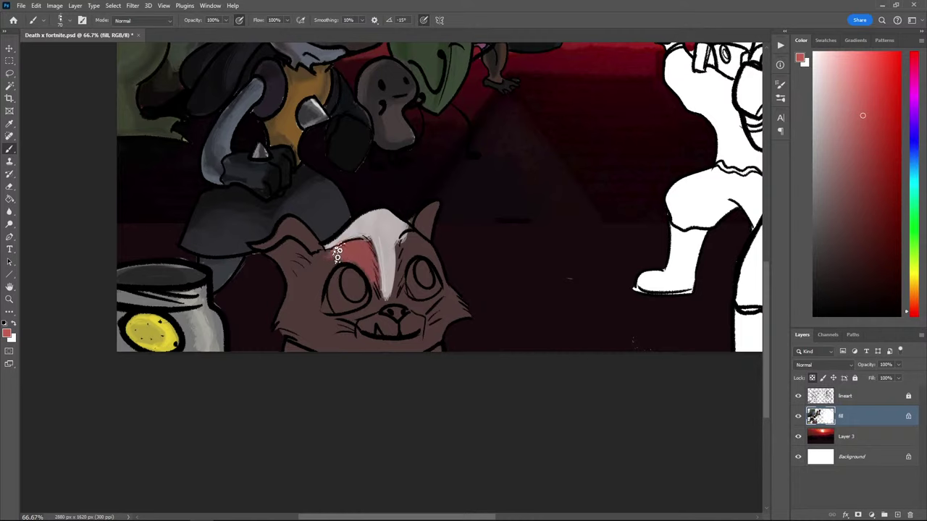
key("ctrl+z")
mouse_move(317, 229)
left_mouse_down()
mouse_move(287, 225)
mouse_move(277, 235)
mouse_move(296, 225)
mouse_move(311, 244)
mouse_move(266, 248)
mouse_move(280, 231)
mouse_move(302, 237)
mouse_move(285, 227)
mouse_move(255, 232)
left_mouse_up()
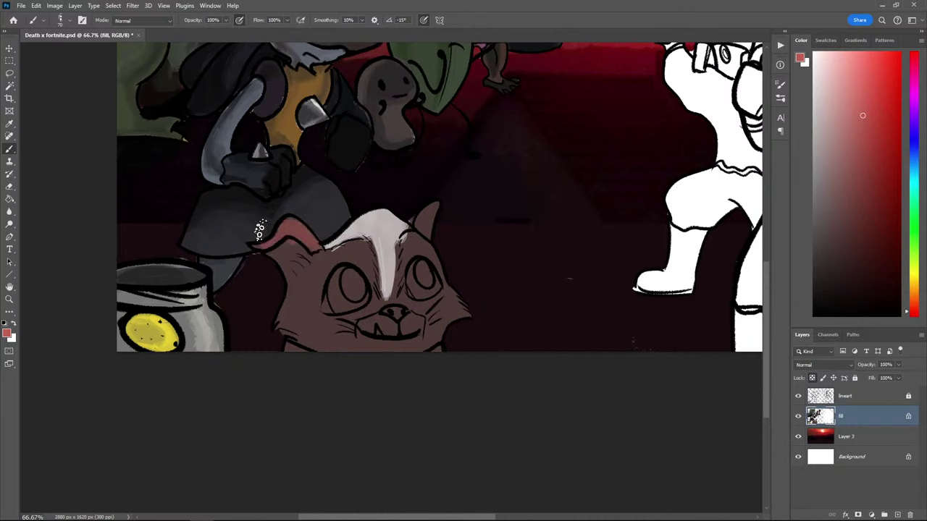
left_click_drag(848, 241, 837, 245)
left_click_drag(437, 215, 424, 217)
Recolour the cat's face in warm orange-brown and paint its muzzle and chin a lighter brown
left_click_drag(912, 311, 911, 298)
left_click(876, 207)
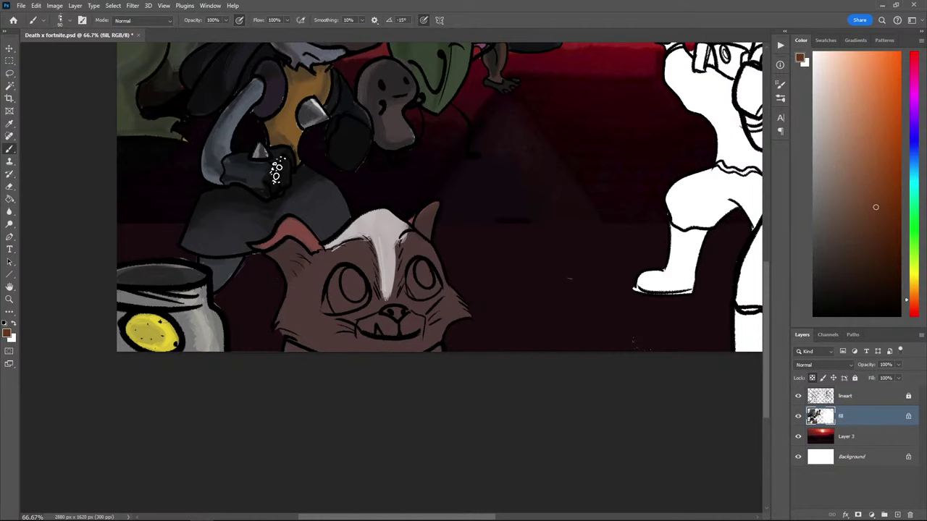
mouse_move(293, 277)
left_mouse_down()
mouse_move(283, 323)
mouse_move(323, 266)
mouse_move(348, 266)
left_mouse_up()
mouse_move(321, 335)
left_mouse_down()
mouse_move(289, 318)
mouse_move(313, 354)
mouse_move(386, 377)
mouse_move(405, 268)
mouse_move(436, 256)
mouse_move(434, 264)
mouse_move(405, 259)
mouse_move(402, 274)
mouse_move(434, 257)
mouse_move(449, 302)
left_mouse_up()
left_click(409, 330, "alt")
left_click(852, 172)
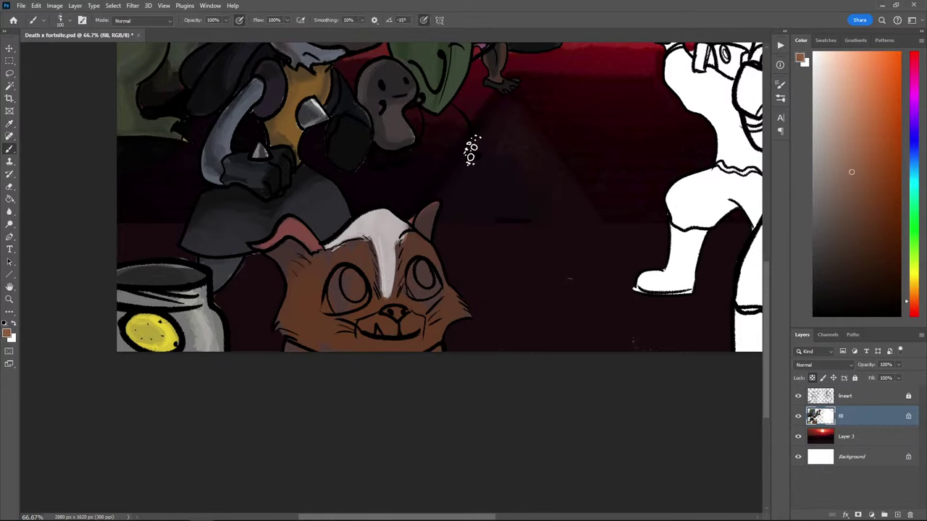
mouse_move(387, 329)
left_mouse_down()
mouse_move(404, 329)
mouse_move(380, 354)
mouse_move(379, 328)
mouse_move(364, 331)
mouse_move(405, 359)
mouse_move(362, 364)
left_mouse_up()
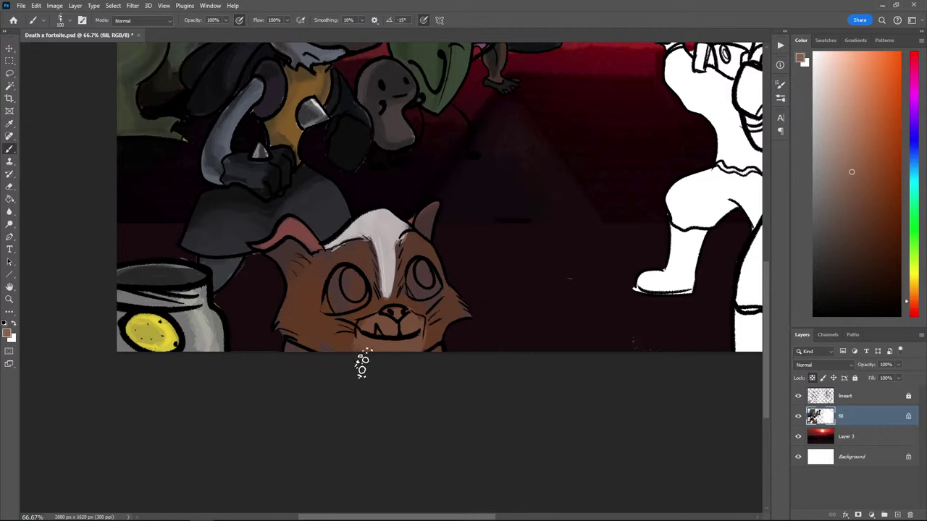
Shade the top of the cat's white forehead stripe with grey tones
left_click(381, 230, "alt")
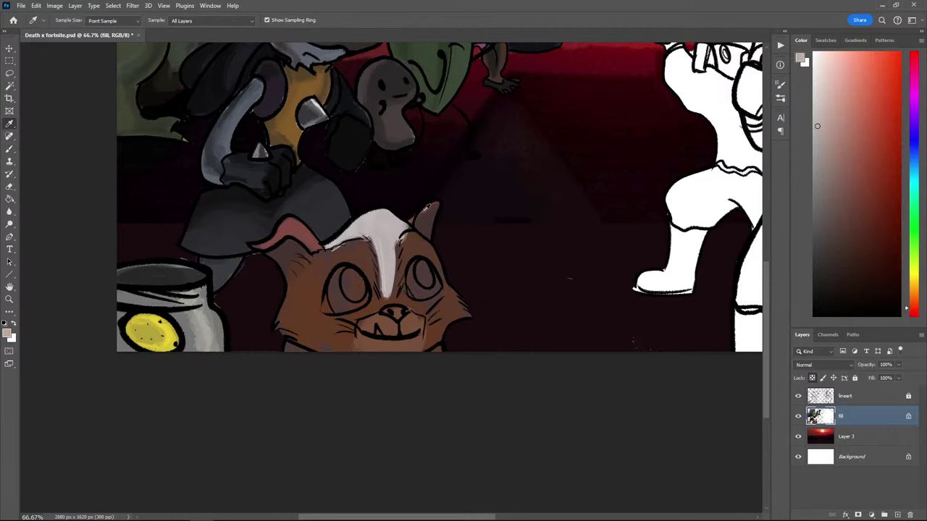
left_click(420, 219, "alt")
left_click(840, 255)
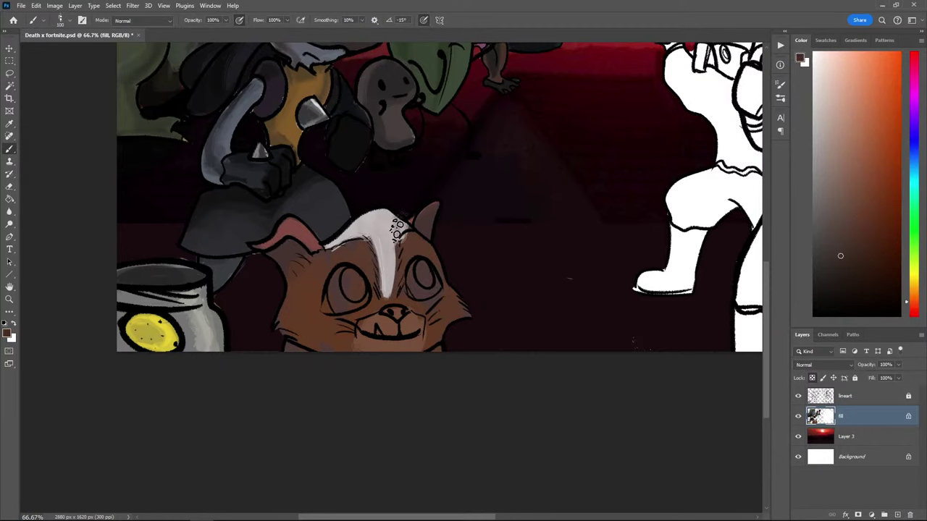
left_click(388, 211, "alt")
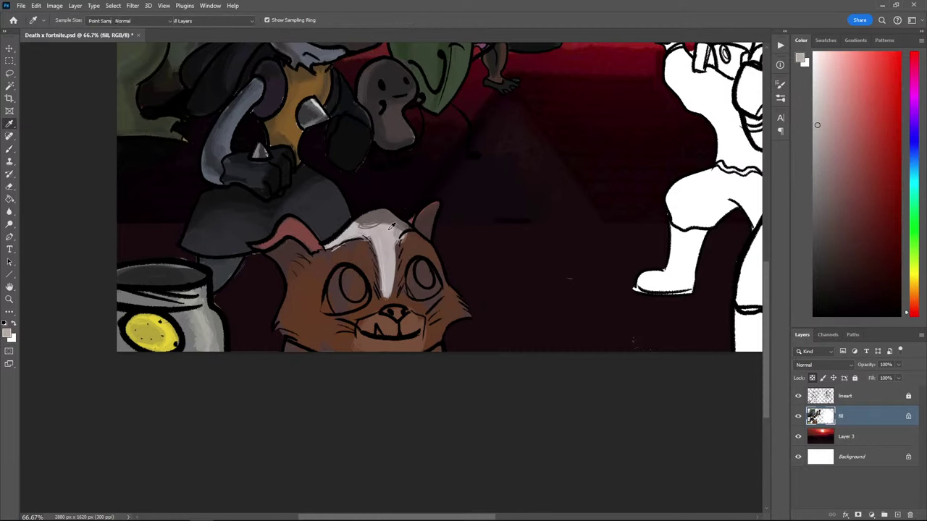
left_click_drag(400, 226, 344, 226)
Paint dark grey shading on the cat's fur along the brows beside the white stripe
left_click(380, 214, "alt")
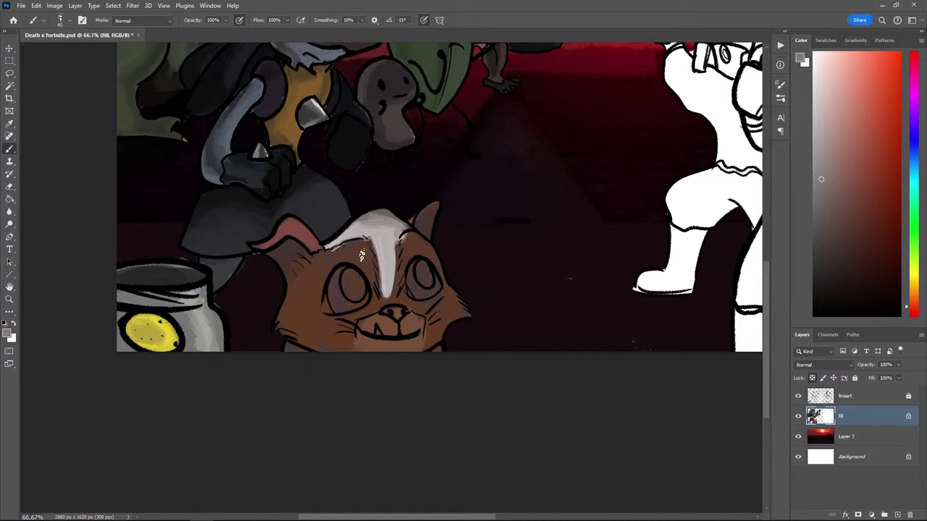
left_click(815, 278)
left_click_drag(366, 245, 328, 262)
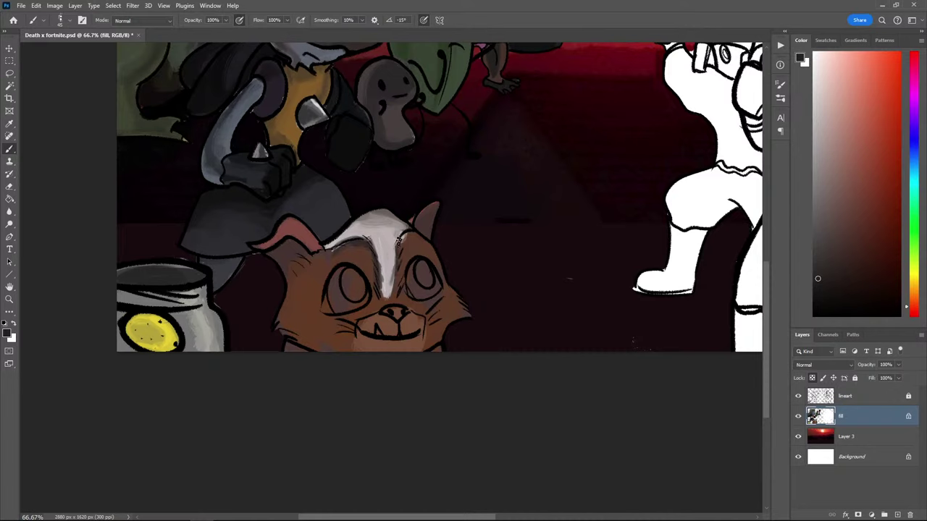
Paint the cat's pupils black and add white to the corners of both eyes
left_click(423, 269, "alt")
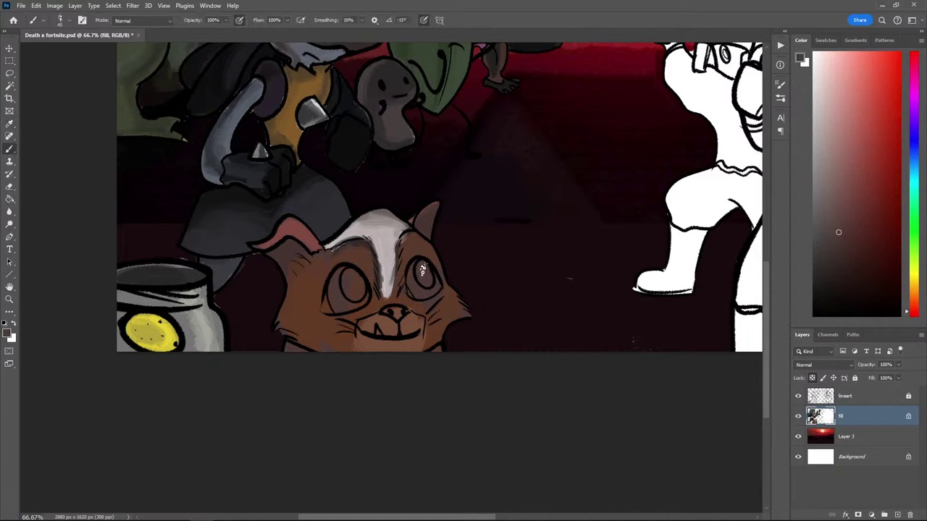
left_click(812, 316)
mouse_move(423, 265)
left_mouse_down()
mouse_move(423, 278)
mouse_move(420, 262)
left_mouse_up()
mouse_move(342, 260)
left_mouse_down()
mouse_move(361, 282)
mouse_move(340, 233)
mouse_move(340, 311)
mouse_move(357, 296)
left_mouse_up()
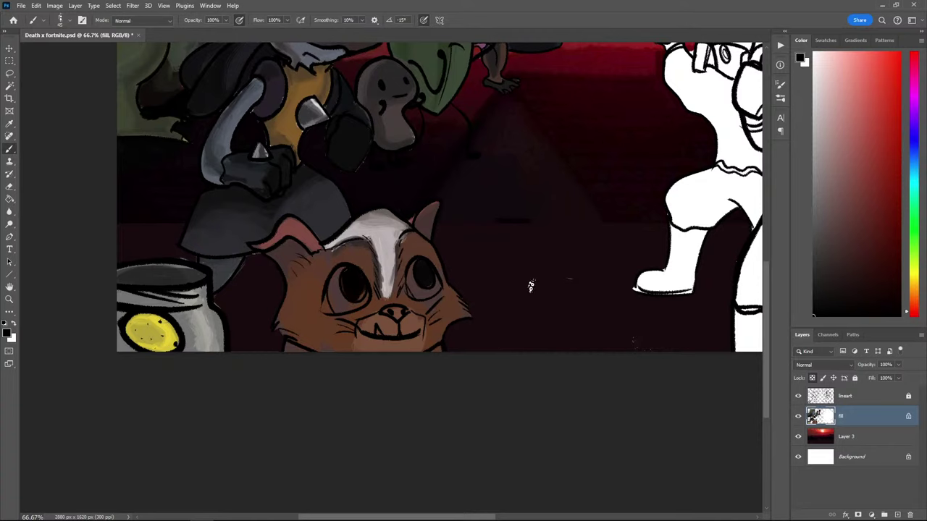
key("x")
left_click_drag(327, 310, 331, 313)
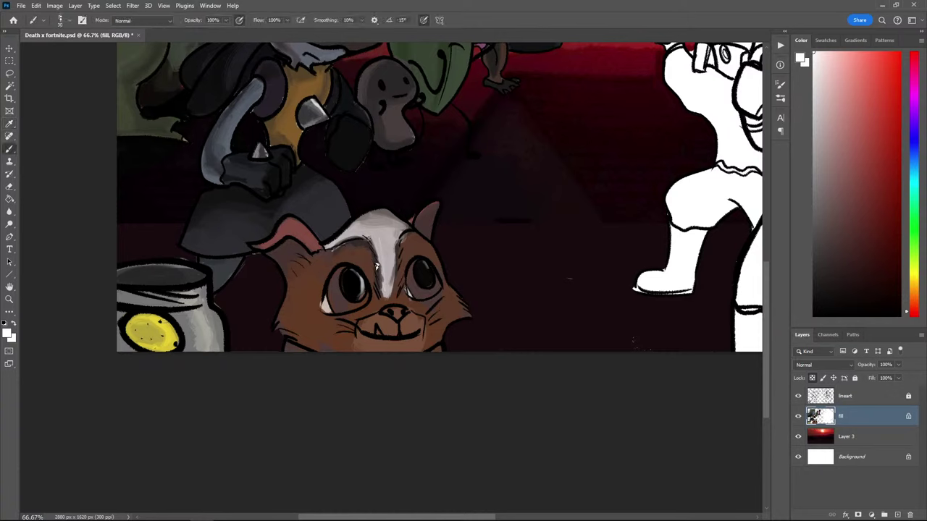
Paint the cat's muzzle and chin dark grey
key("x")
left_click(753, 250, "alt")
mouse_move(416, 334)
left_mouse_down()
mouse_move(405, 350)
mouse_move(412, 321)
mouse_move(376, 323)
mouse_move(362, 339)
mouse_move(362, 328)
mouse_move(382, 317)
mouse_move(363, 329)
mouse_move(372, 338)
left_mouse_up()
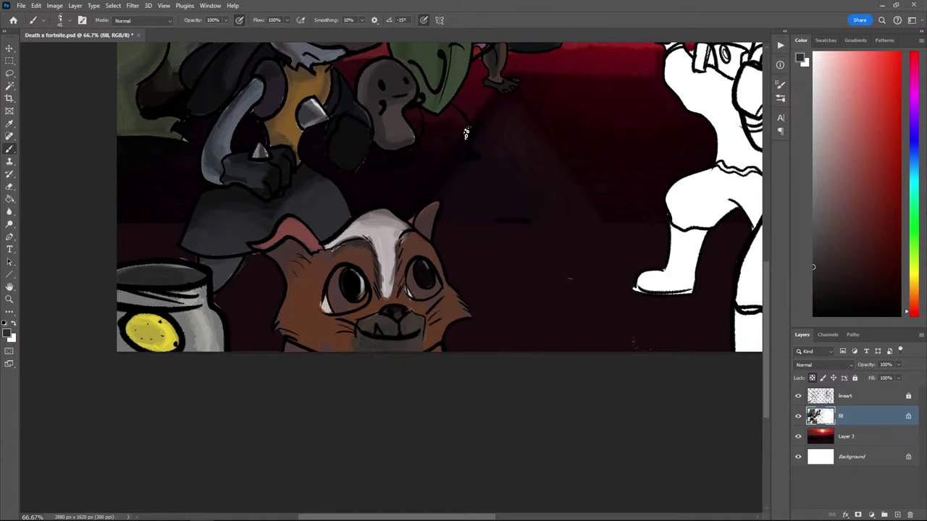
Add light grey fur to the cheek tuft below the cat's upright ear and blend it with sampled browns
left_click(706, 224, "alt")
left_click(824, 136)
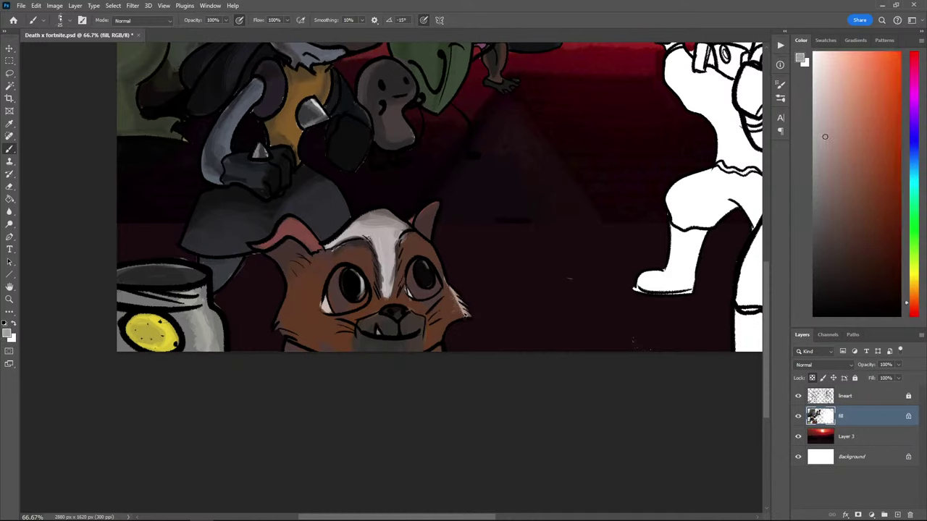
left_click(446, 305, "alt")
left_click(456, 322, "alt")
left_click(445, 307, "alt")
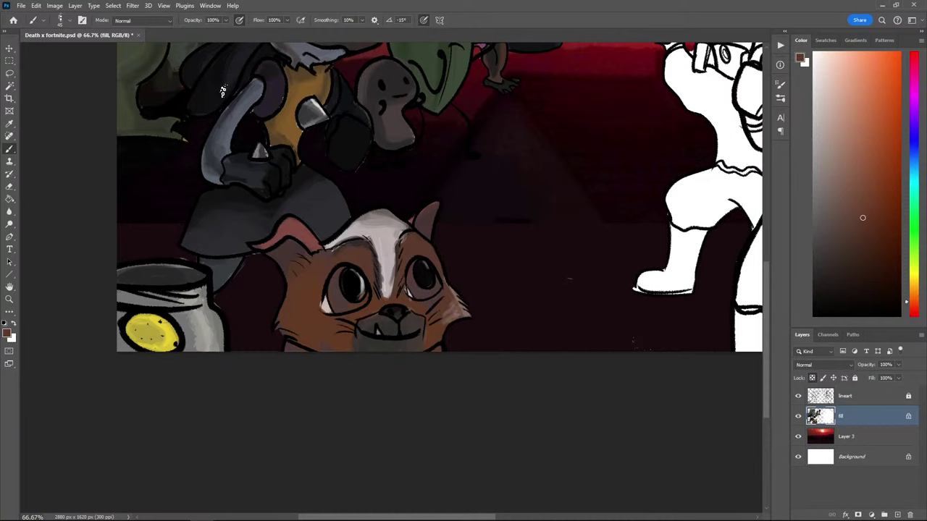
Paint light brown fur strokes on the cheek below the cat's folded ear, using a tone sampled from the other cheek
left_click(456, 309, "alt")
left_click_drag(293, 300, 277, 327)
left_click_drag(303, 331, 275, 328)
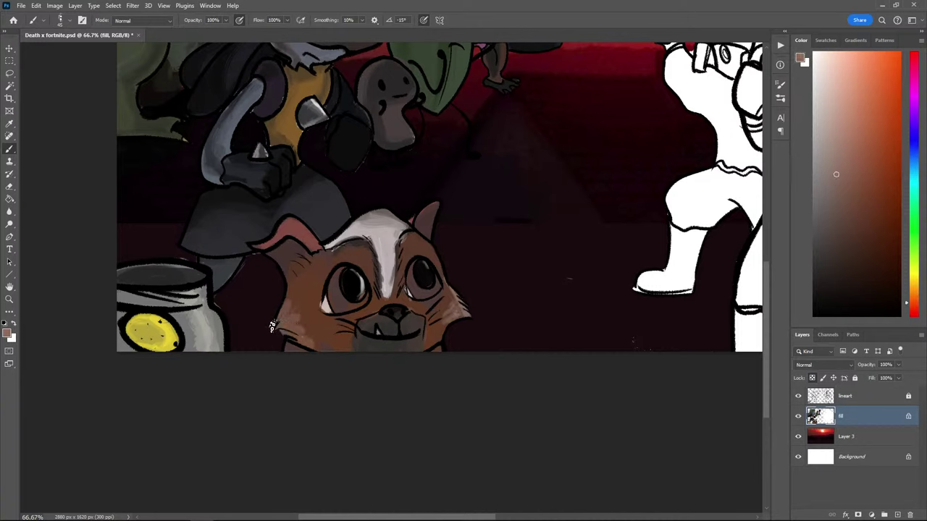
left_click_drag(302, 292, 296, 320)
mouse_move(307, 311)
left_mouse_down()
mouse_move(297, 333)
mouse_move(317, 344)
left_mouse_up()
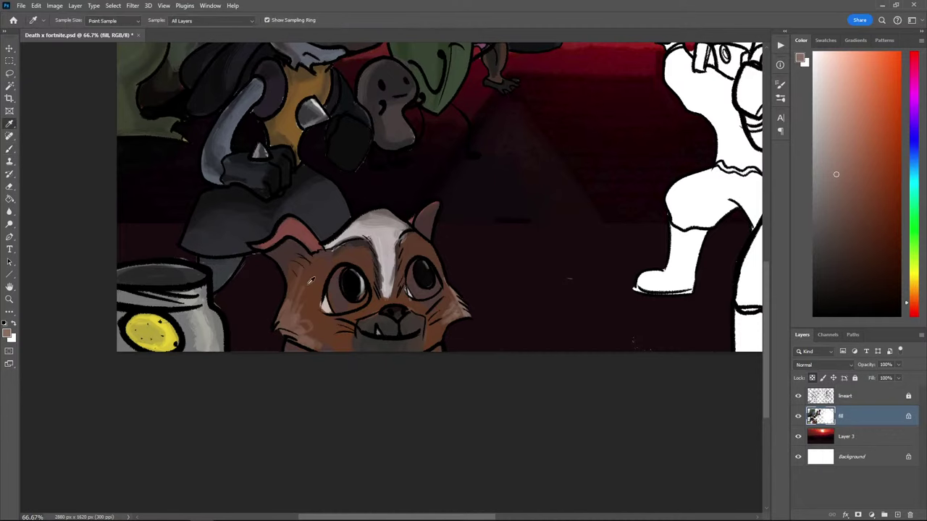
Smooth the brown-and-white foreground creature's facial fur with a sampled brown and paint both of its irises teal green
left_click(309, 265, "alt")
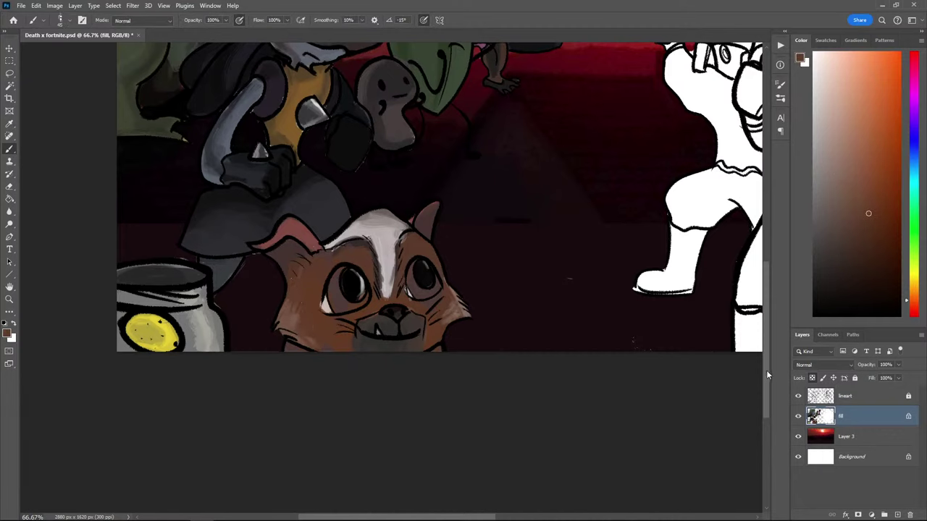
left_click_drag(919, 197, 915, 228)
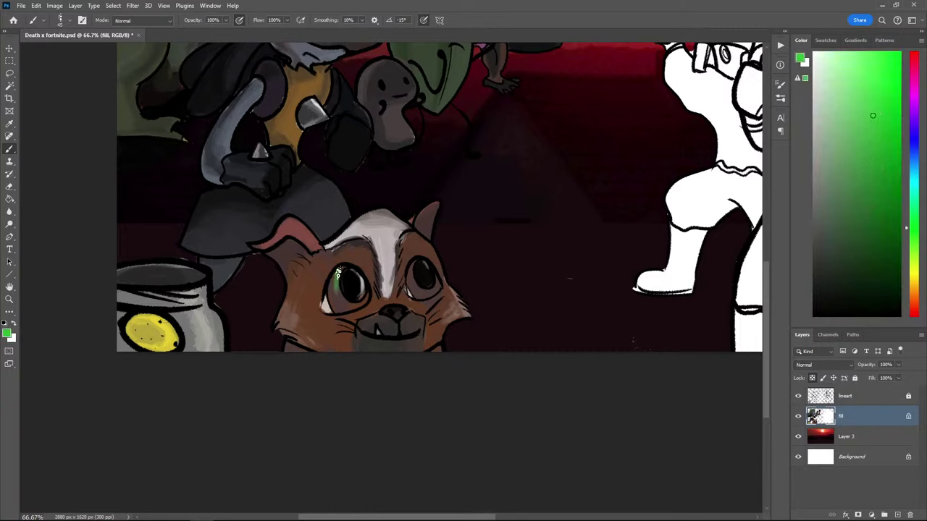
left_click_drag(337, 274, 337, 308)
left_click(916, 190)
left_click(852, 158)
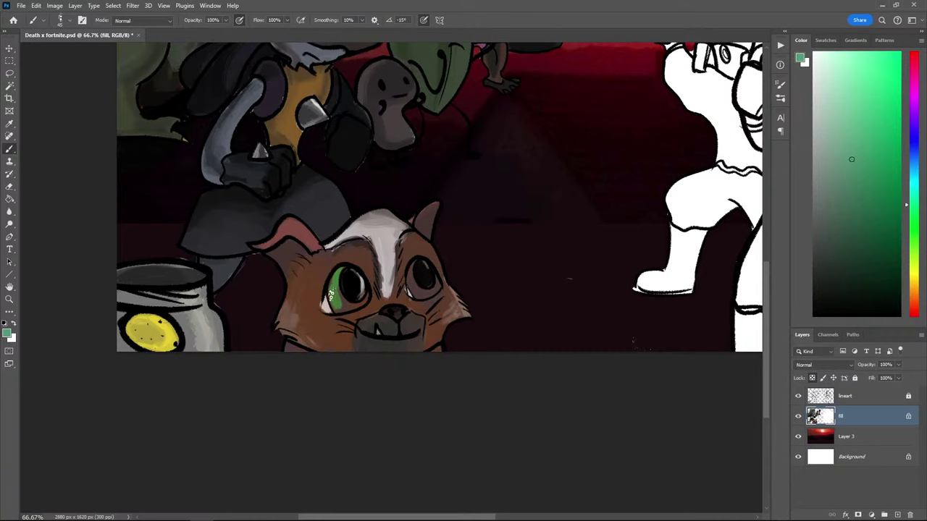
mouse_move(330, 294)
left_mouse_down()
mouse_move(339, 269)
mouse_move(331, 297)
mouse_move(344, 307)
left_mouse_up()
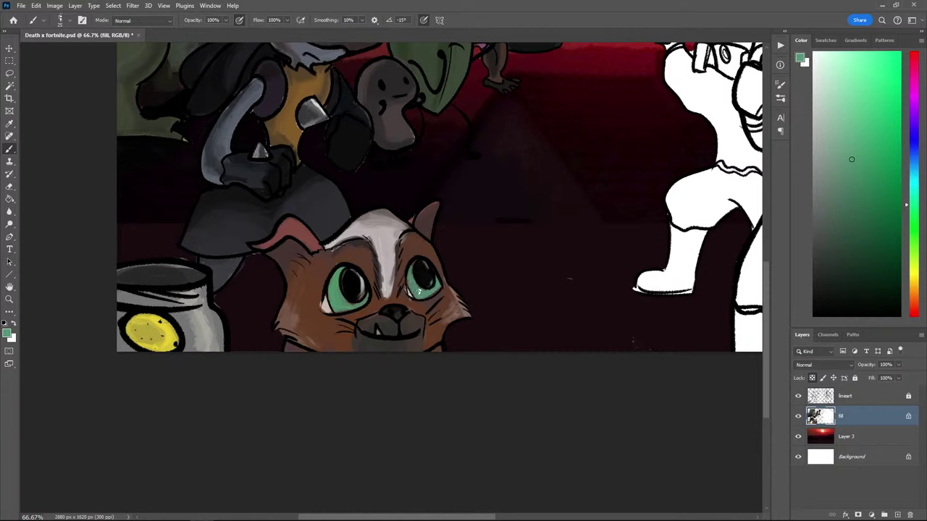
Save the document
key("alt")
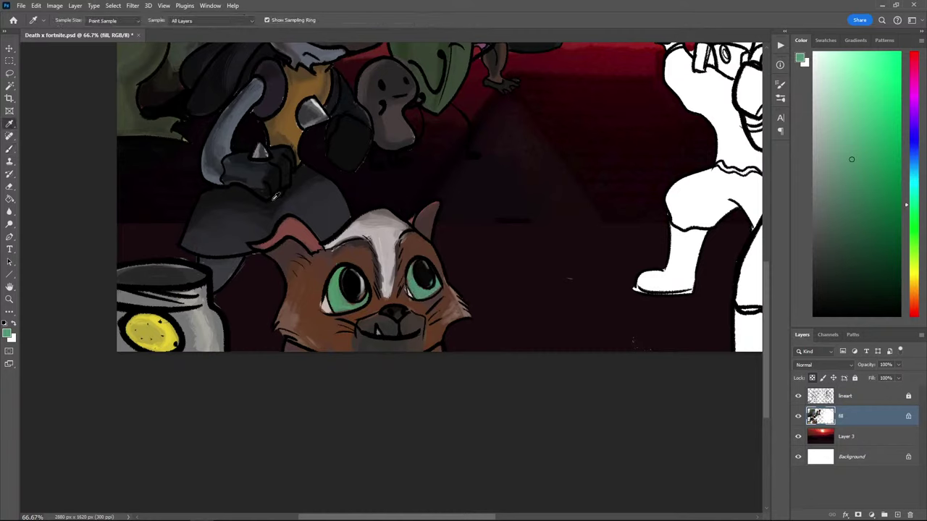
scroll(409, 251, "down", 8)
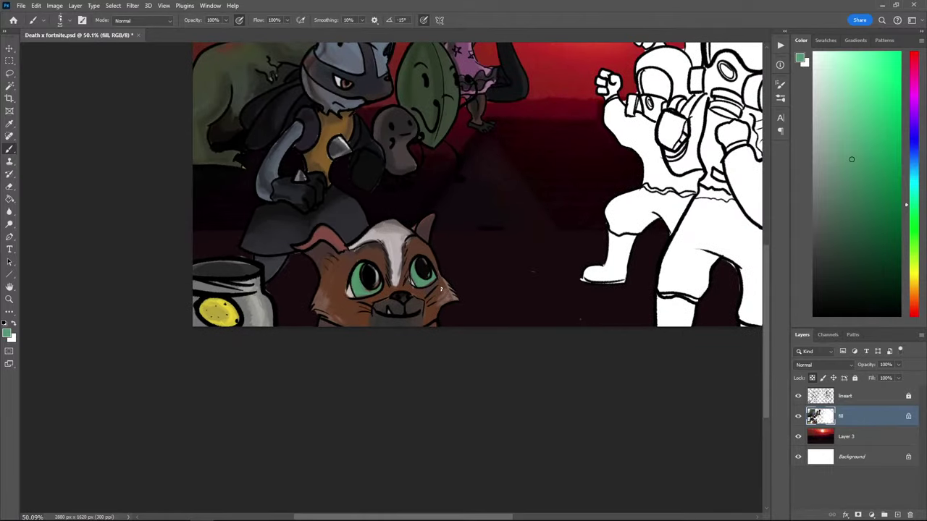
key("ctrl+s")
left_click_drag(594, 210, 518, 231)
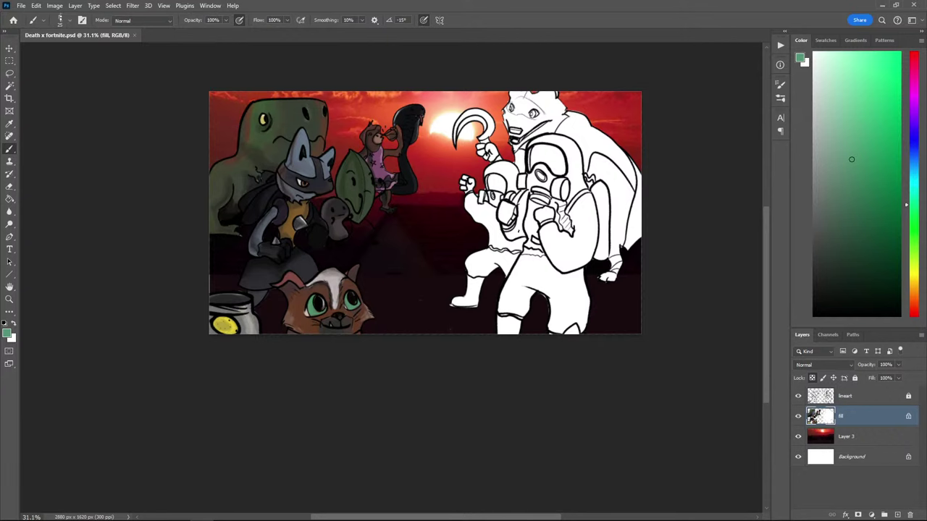
Deepen the shading on the foreground creature's face with a larger brush and darker browns sampled from its fur
scroll(538, 309, "up", 4)
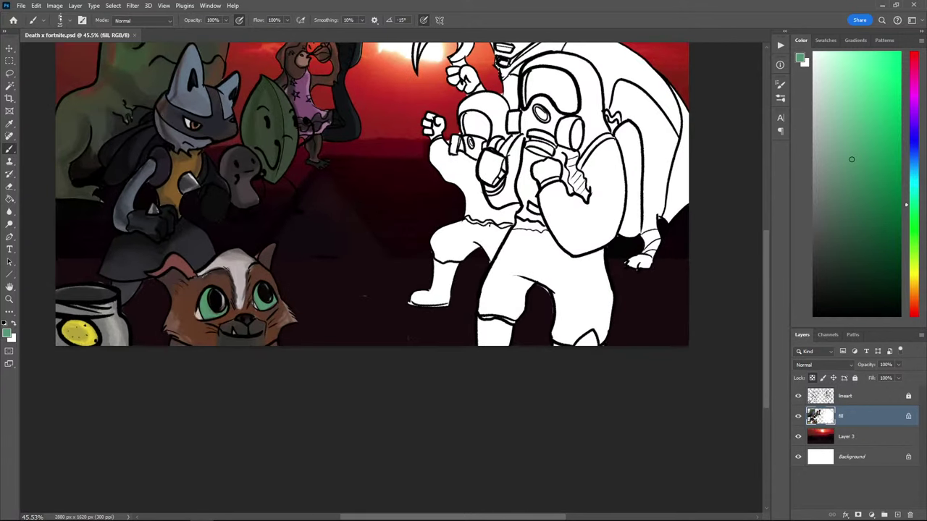
left_click_drag(538, 309, 562, 354)
key("d")
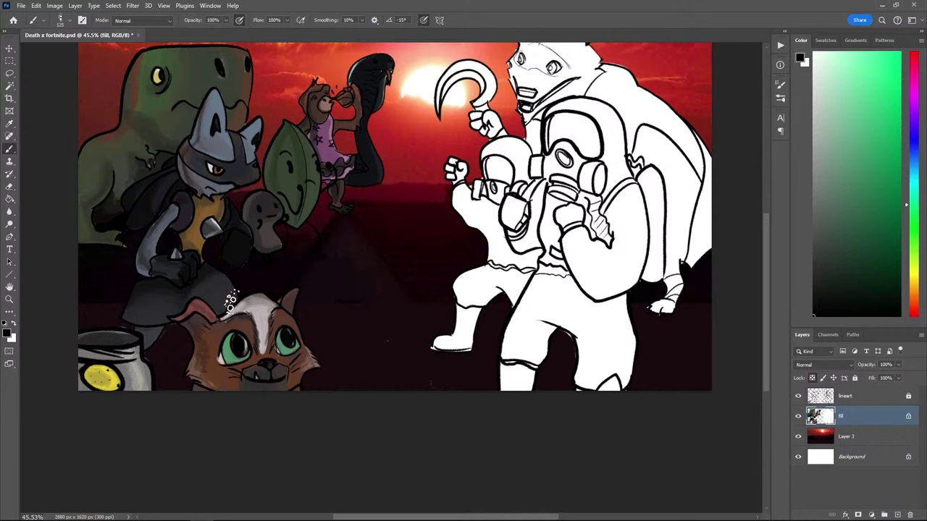
left_click(203, 356, "alt")
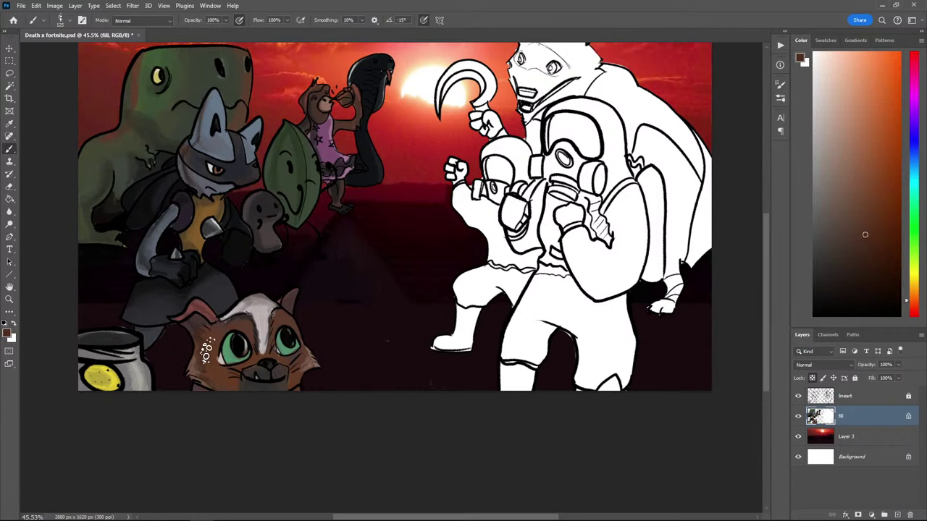
key("alt")
key("alt")
left_click(214, 359, "alt")
key("ctrl+minus")
key("ctrl+plus")
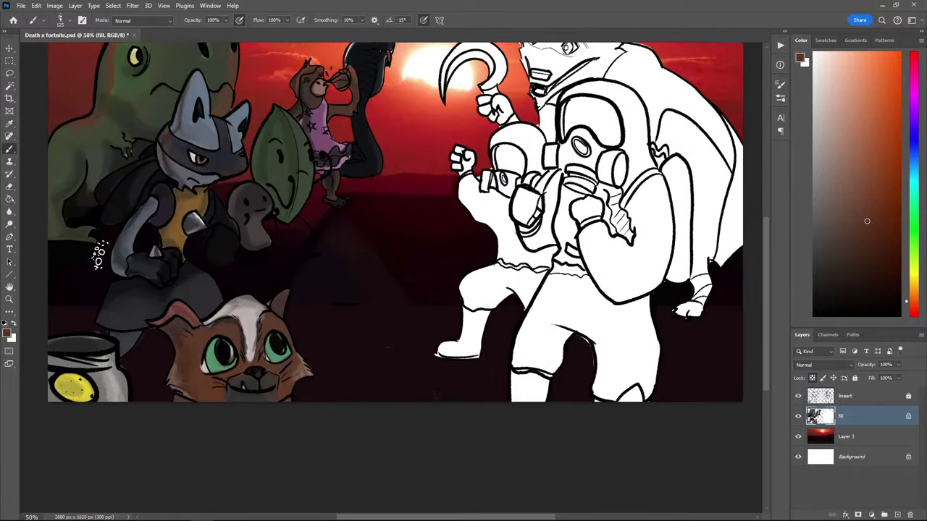
Shade the monkey's feet with black using a size 100 brush
left_click_drag(826, 301, 811, 318)
key("bracketleft")
left_click_drag(329, 200, 340, 205)
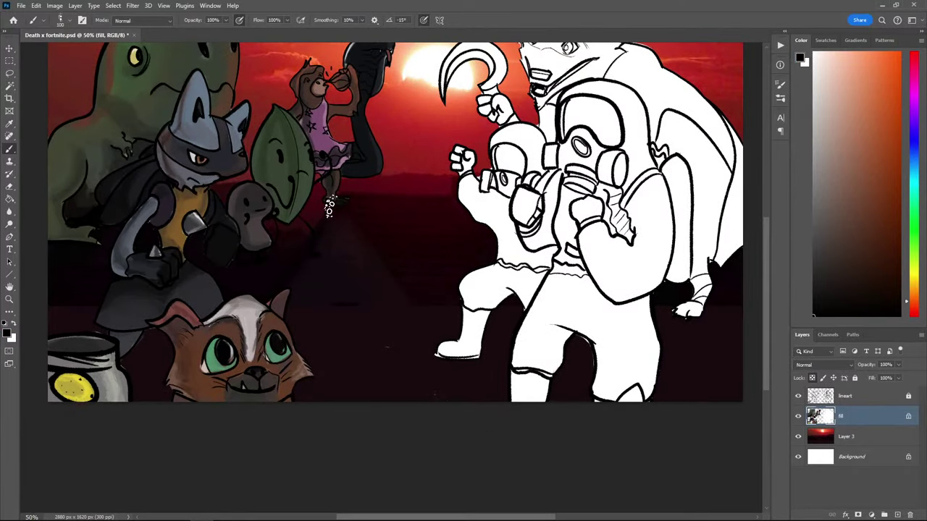
Select Layer 3 and move the red sunset background slightly downward behind the characters
key("ctrl+0")
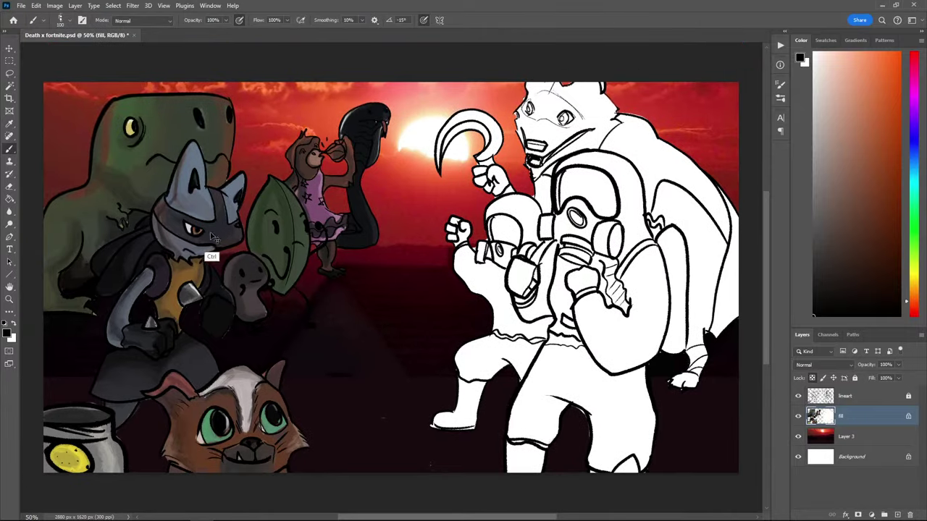
key("ctrl+minus")
key("ctrl+minus")
key("ctrl+minus")
key("ctrl+plus")
key("ctrl+plus")
scroll(422, 339, "up", 1)
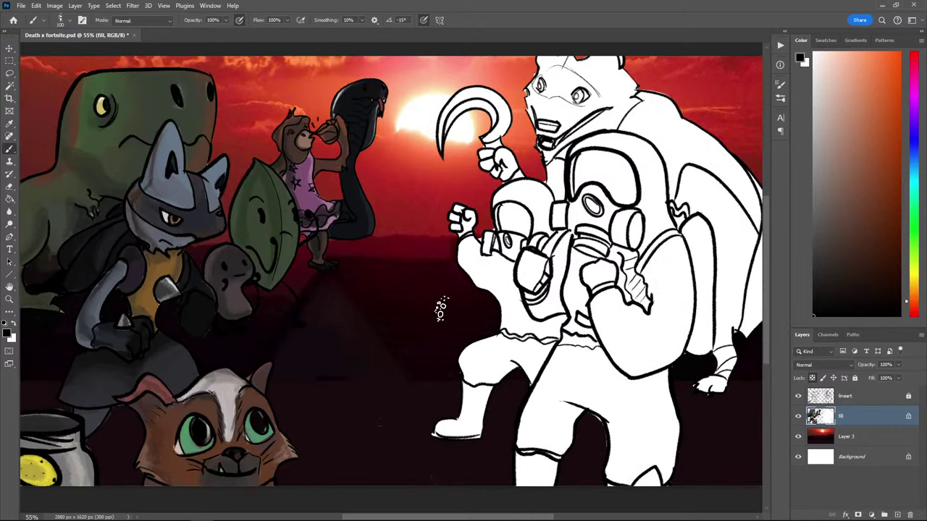
scroll(433, 288, "down", 1)
key("v")
left_click(846, 436)
scroll(443, 290, "down", 2)
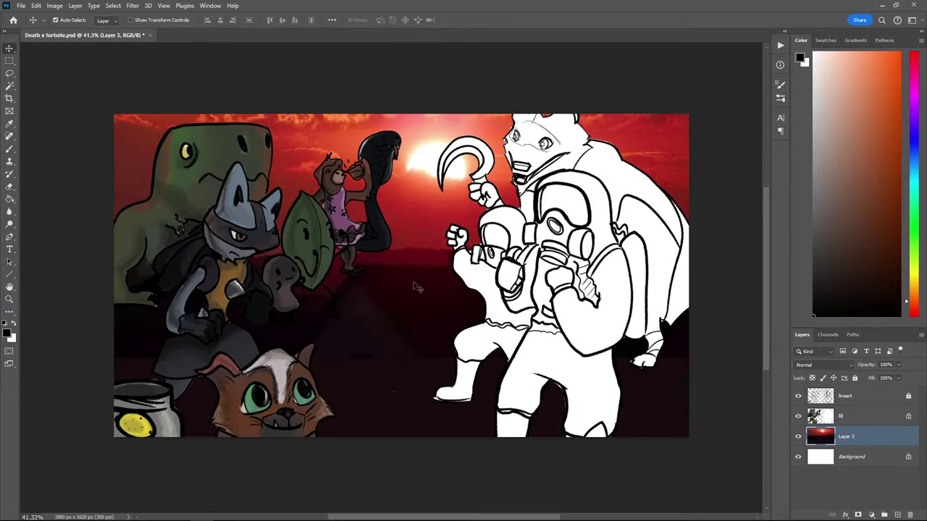
left_click_drag(414, 287, 398, 329)
Blend the dark ground and pyramid area on Layer 3 using a size 200 brush and sampled dark tones
key("b")
left_click(355, 392, "alt")
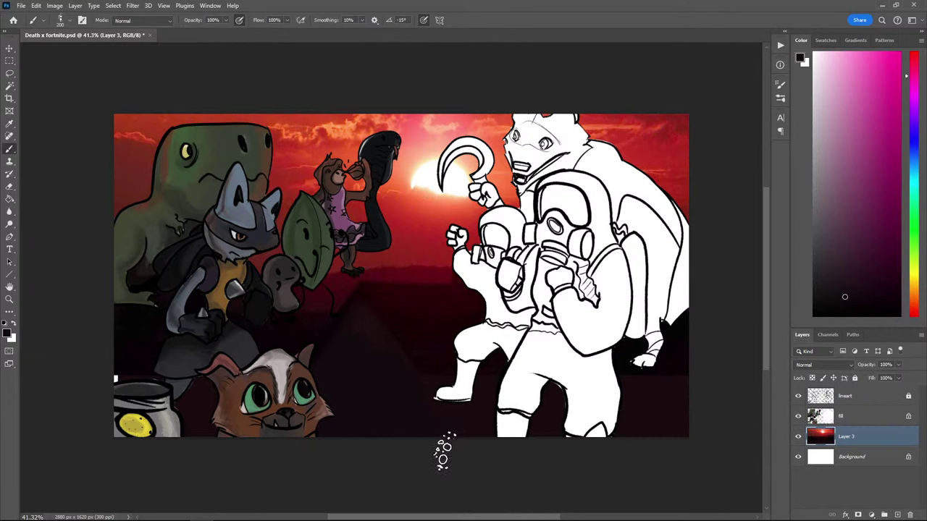
left_click(390, 338, "alt")
left_click(432, 366, "alt")
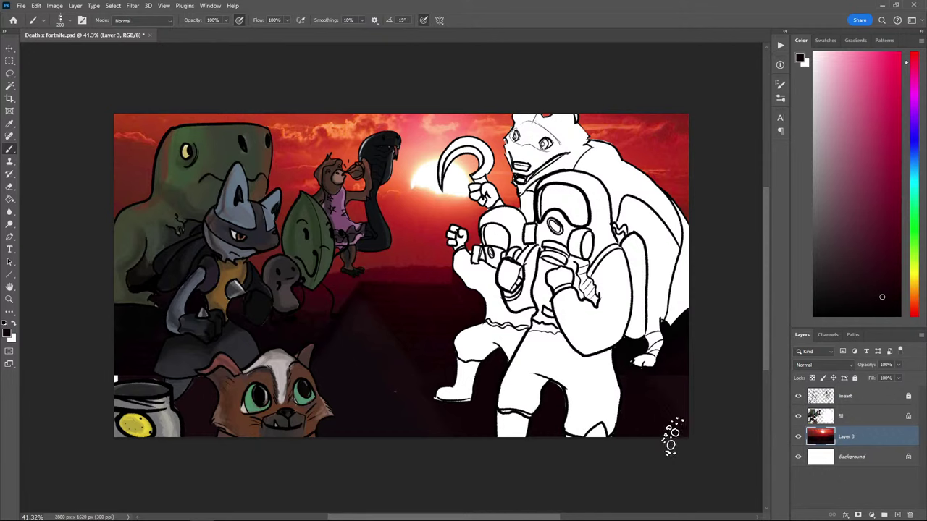
left_click(386, 371, "alt")
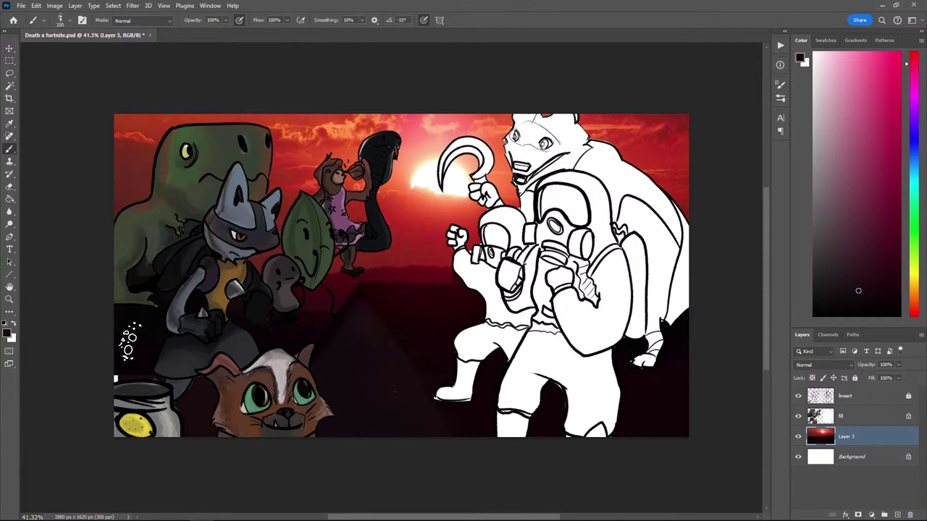
Cover the white gap at the canvas edge above the jar with sampled black and save the document
key("i")
left_click(119, 356)
key("b")
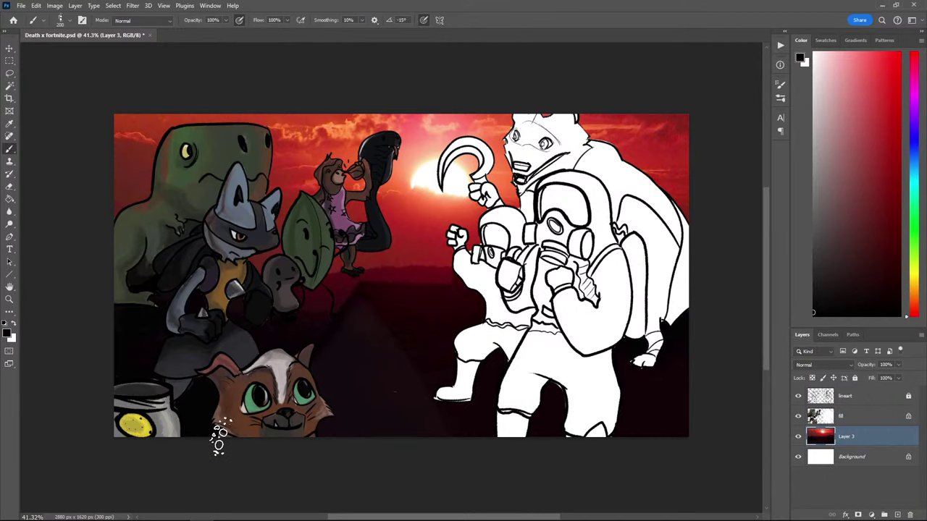
key("i")
key("ctrl+s")
On the fill layer, paint the wolf's head and neck a flat dark bluish grey
scroll(442, 390, "down", 2)
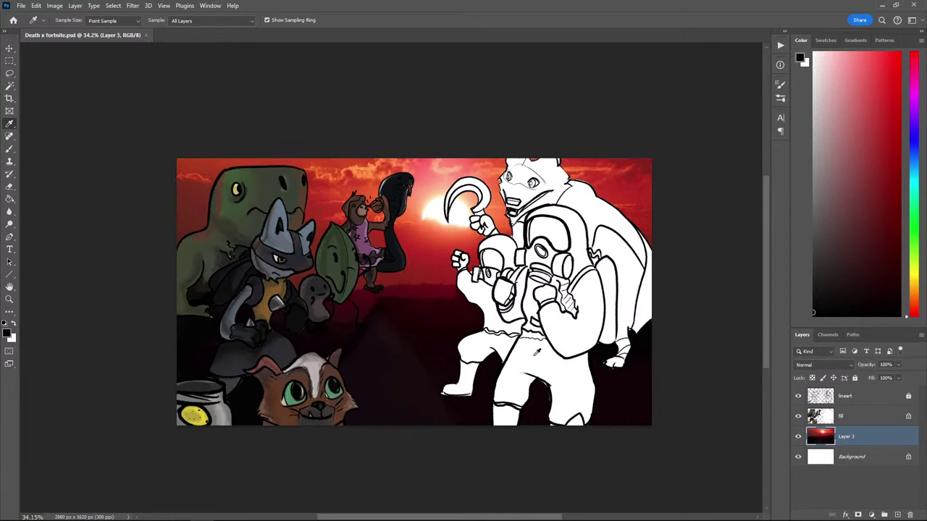
left_click_drag(542, 367, 513, 375)
key("ctrl+plus")
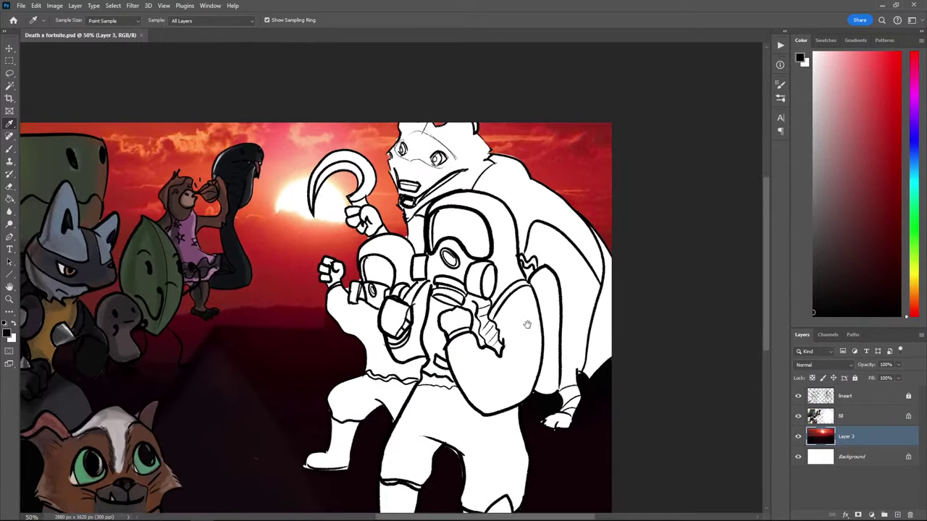
key("v")
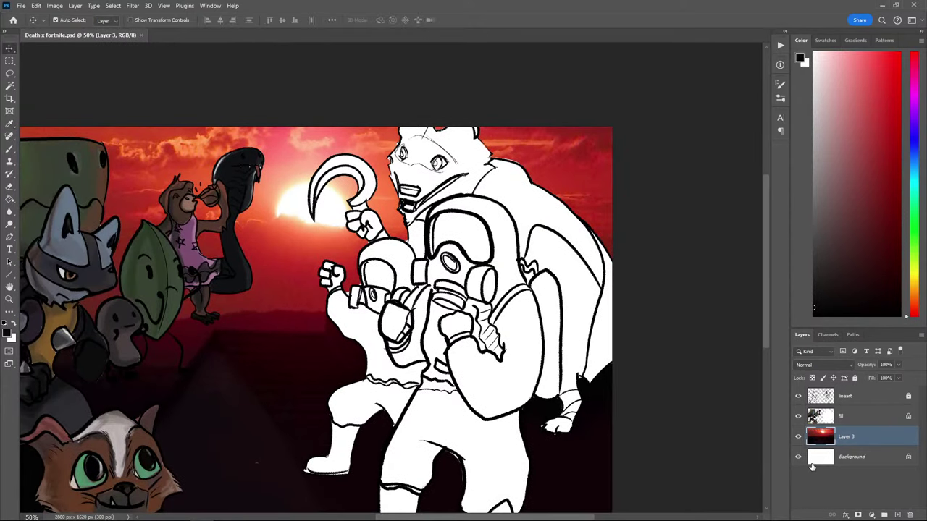
left_click(857, 416)
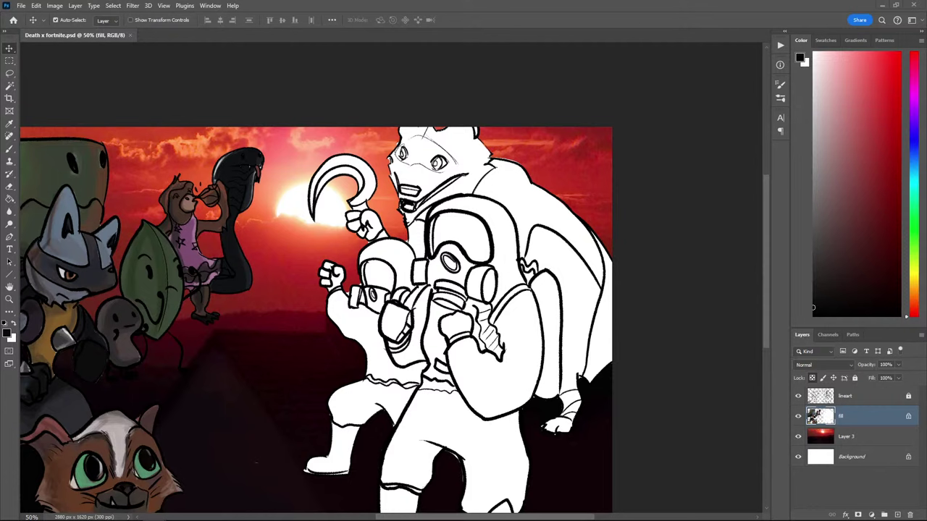
left_click_drag(826, 258, 857, 218)
left_click(915, 144)
left_click(845, 265)
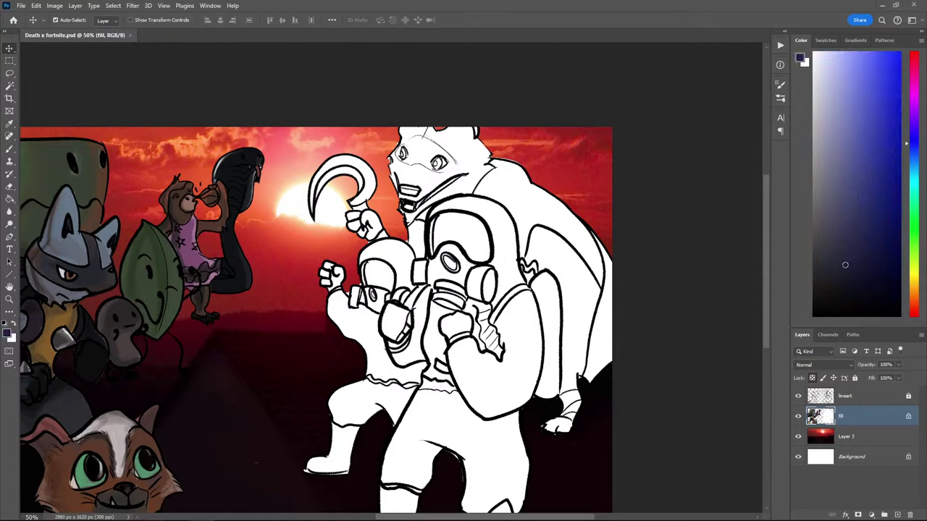
key("b")
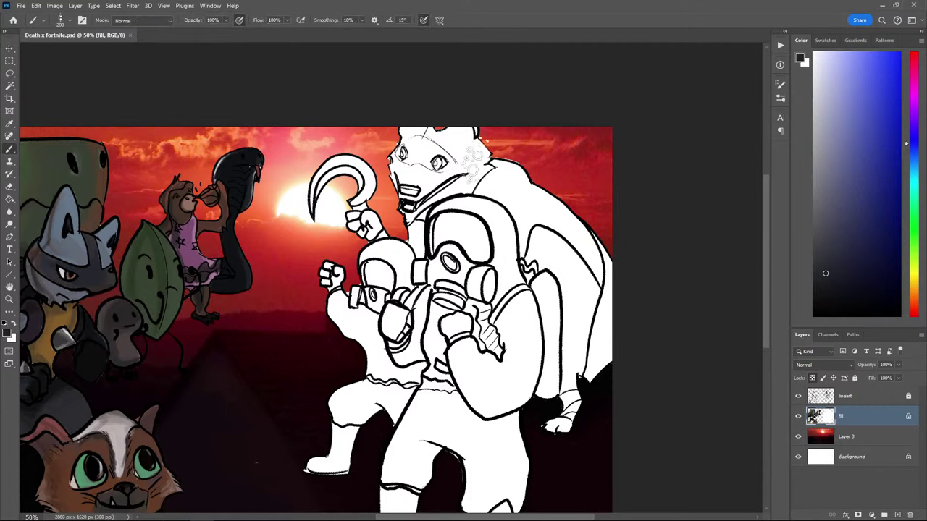
mouse_move(474, 138)
left_mouse_down()
mouse_move(463, 129)
mouse_move(418, 162)
mouse_move(406, 239)
mouse_move(489, 173)
mouse_move(449, 225)
mouse_move(403, 231)
left_mouse_up()
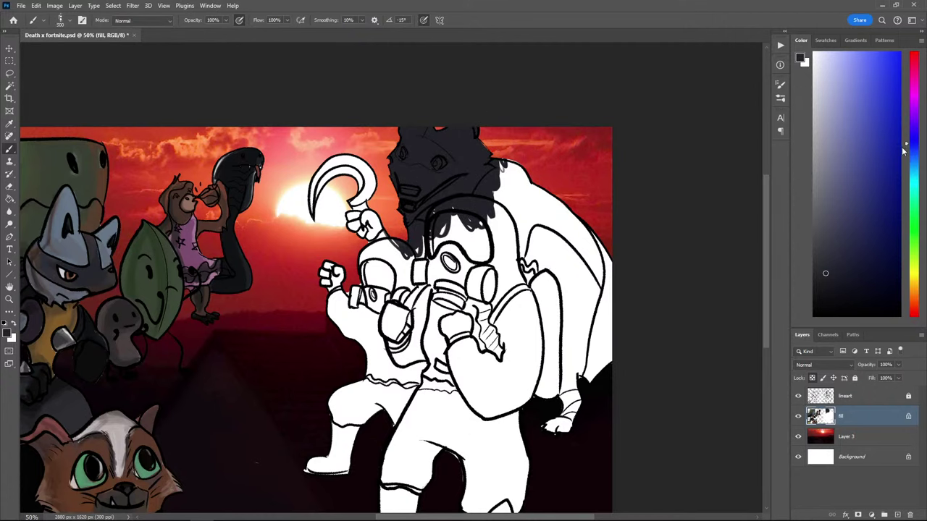
Paint mid-grey fur on the wolf's cheek, jaw and neck, adjusting the brush size for the strokes
left_click_drag(826, 291, 829, 278)
key("]")
key("bracketleft")
key("bracketleft")
key("bracketleft")
key("bracketleft")
key("bracketleft")
key("bracketleft")
left_click_drag(821, 209, 813, 185)
key("bracketright")
key("bracketright")
key("bracketright")
key("bracketright")
mouse_move(474, 180)
left_mouse_down()
mouse_move(482, 172)
mouse_move(406, 231)
mouse_move(396, 225)
left_mouse_up()
key("bracketleft")
left_click_drag(389, 173, 393, 206)
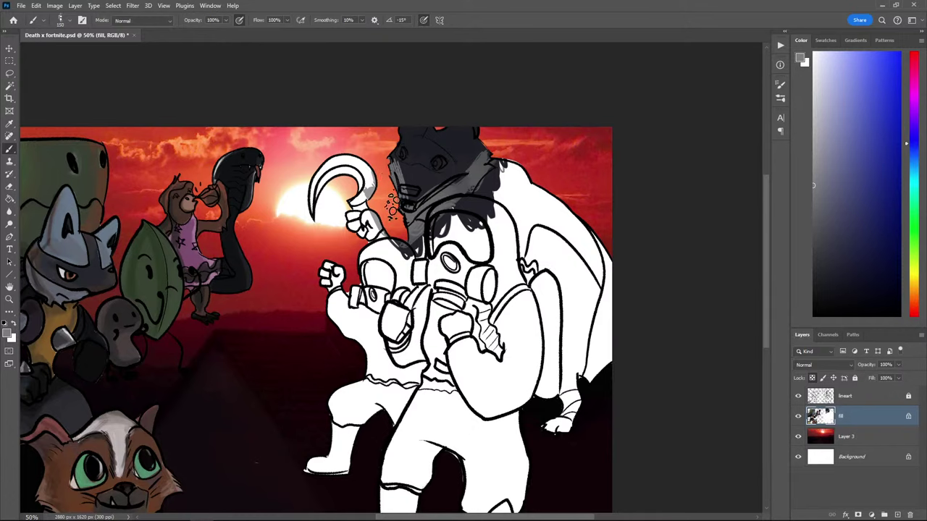
Blend the wolf's dark face into its grey cheek and muzzle fur using shades sampled from both areas
key("ctrl+plus")
key("ctrl+plus")
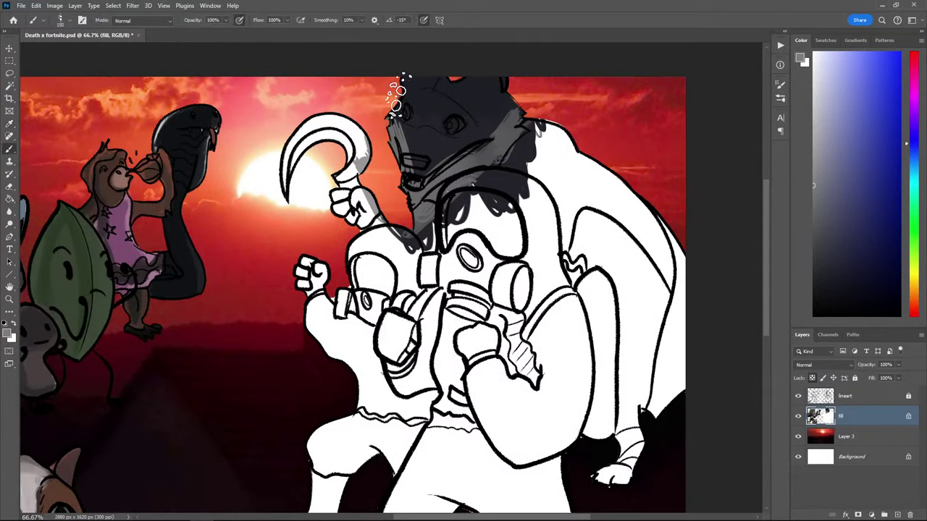
left_click(403, 126, "alt")
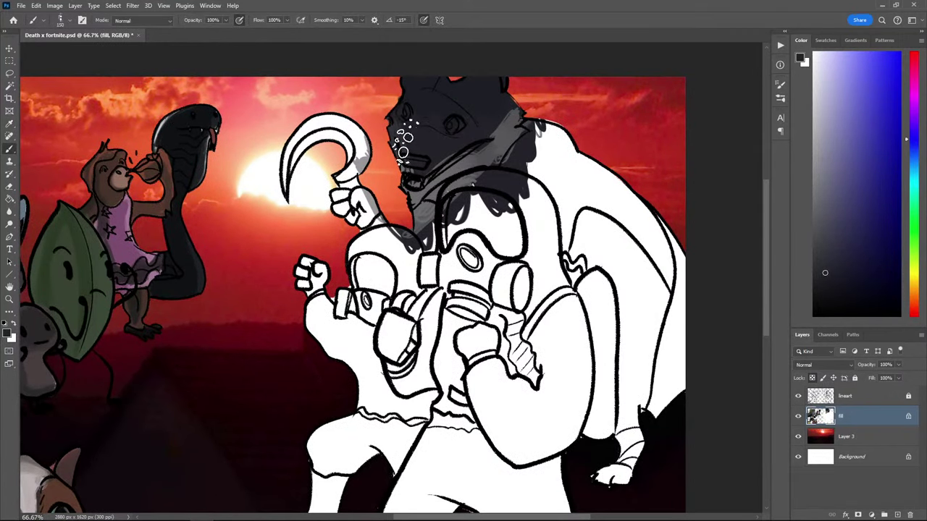
left_click(495, 125, "alt")
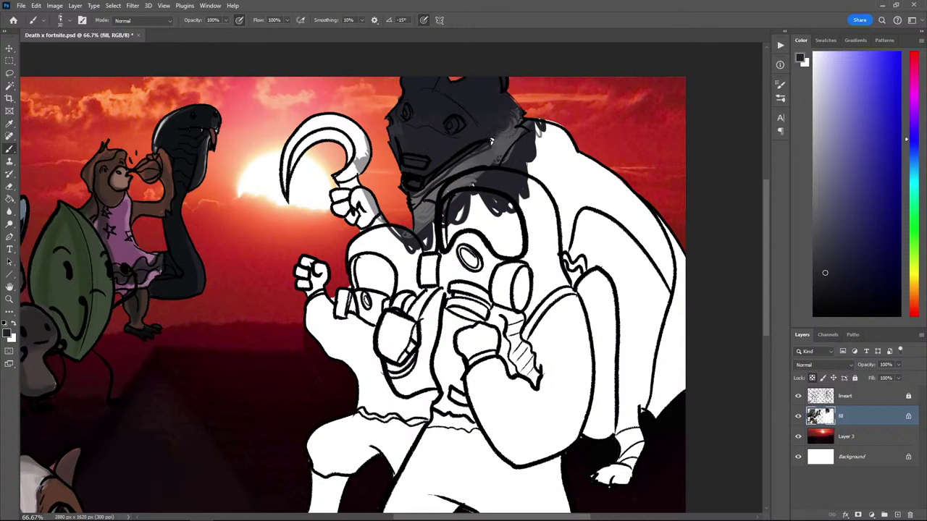
left_click(498, 147, "alt")
left_click_drag(517, 116, 461, 148)
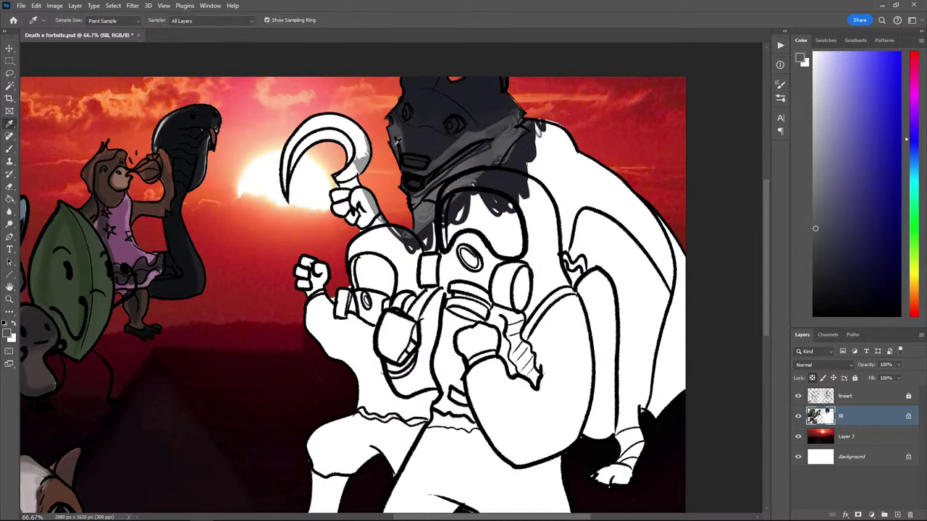
left_click(419, 129, "alt")
left_click(496, 147, "alt")
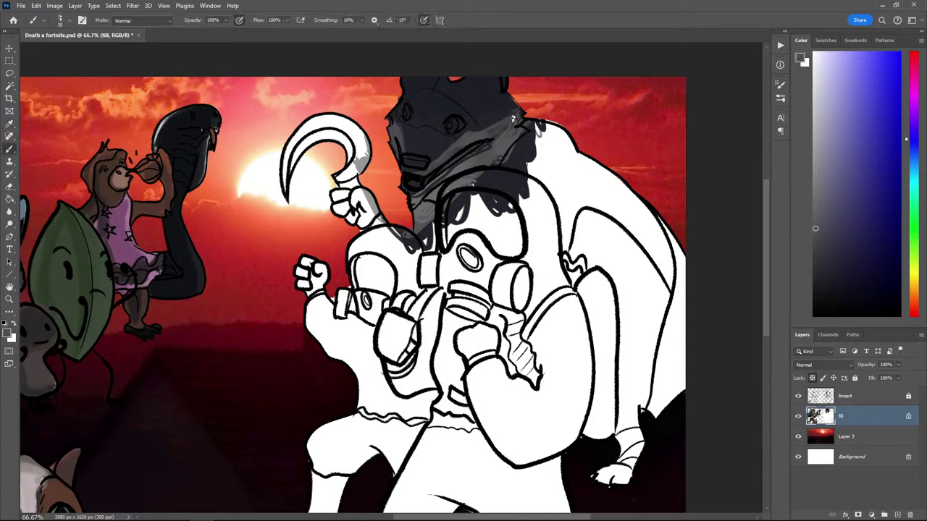
left_click(489, 134, "alt")
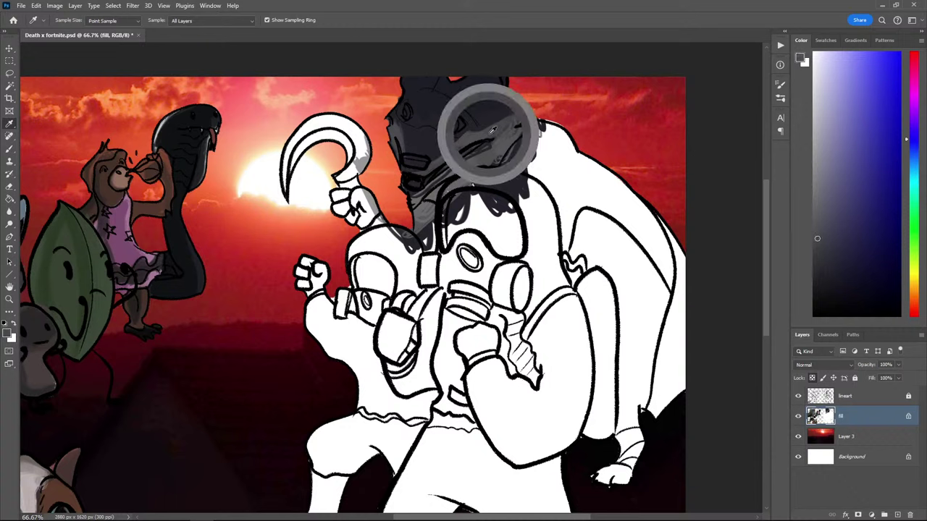
mouse_move(518, 123)
left_mouse_down()
mouse_move(503, 149)
mouse_move(465, 171)
left_mouse_up()
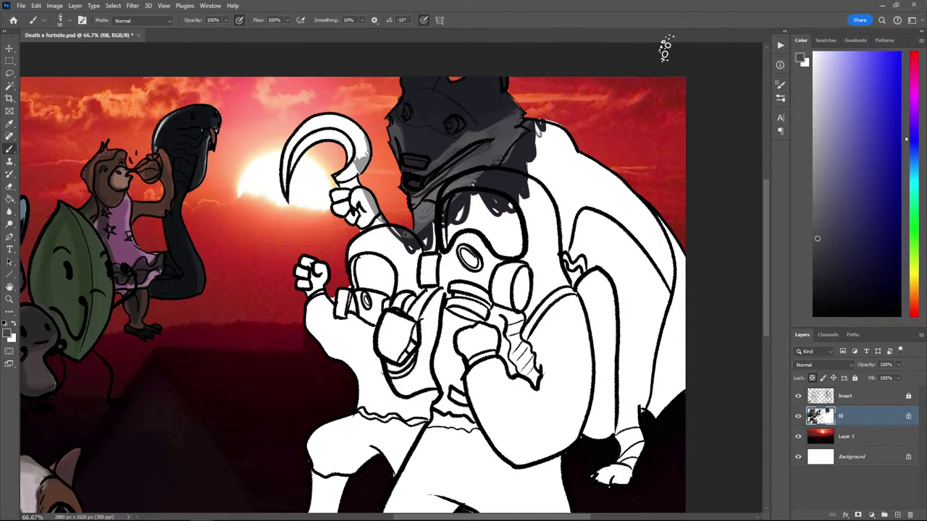
Pick a bright red and paint the wolf's eye nearest its grey cheek with a small brush
left_click(447, 120, "alt")
left_click(456, 124, "alt")
left_click(913, 304)
mouse_move(838, 266)
left_mouse_down()
mouse_move(836, 179)
mouse_move(876, 78)
left_mouse_up()
left_click(913, 313)
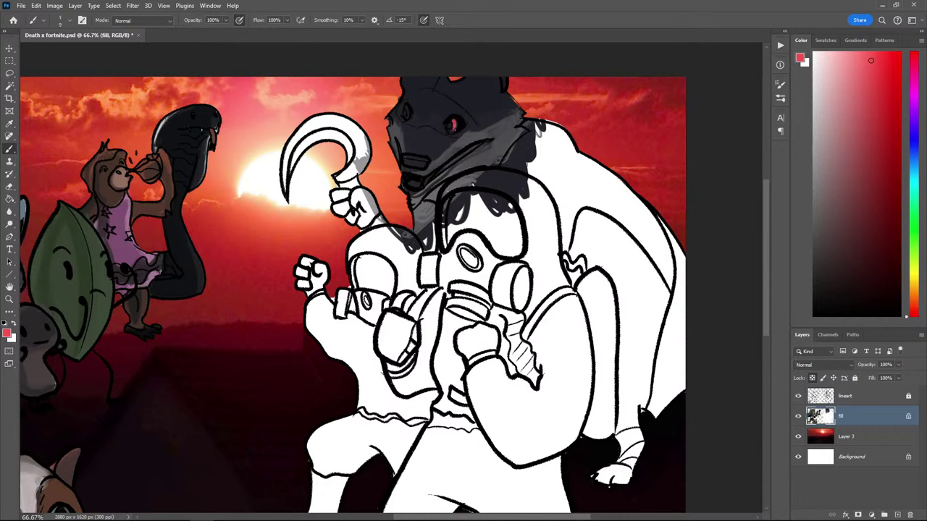
Paint both of the wolf's eyes bright red and add small white glints to them
left_click(882, 58)
left_click_drag(820, 213, 812, 52)
left_click(458, 120, "alt")
left_click(451, 125, "alt")
left_click(448, 127, "alt")
Darken the fur around the wolf's eyes with a larger brush, using a shade darker than the sampled face colour
left_click(429, 101, "alt")
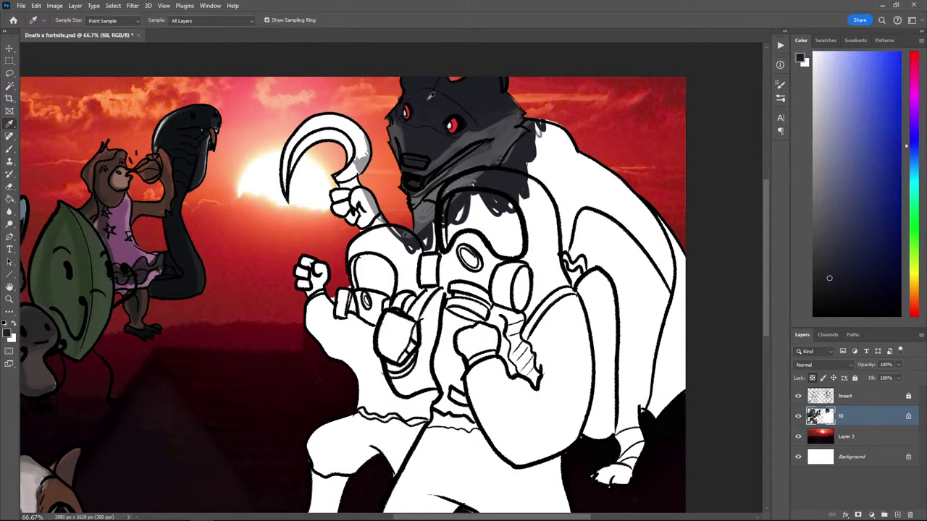
key("bracketright")
key("bracketright")
left_click(837, 286)
key("bracketright")
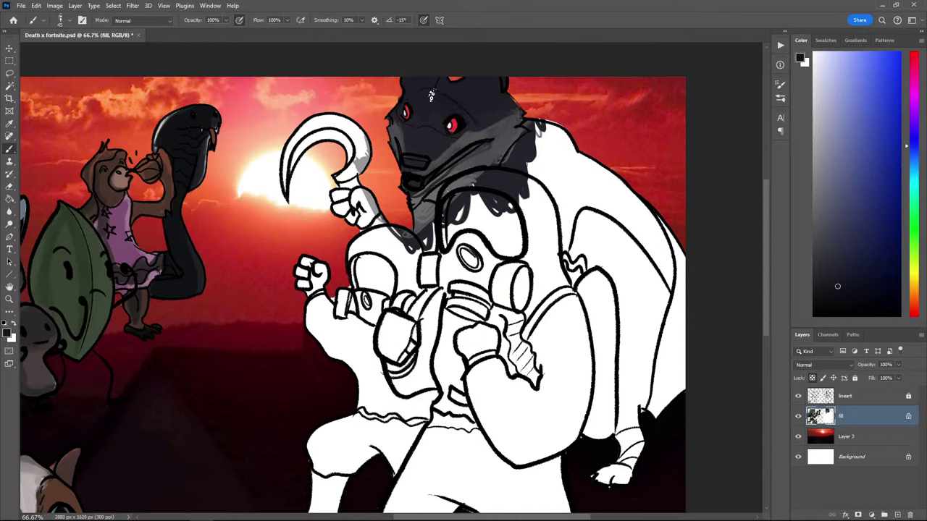
mouse_move(437, 113)
left_mouse_down()
mouse_move(451, 134)
mouse_move(473, 119)
left_mouse_up()
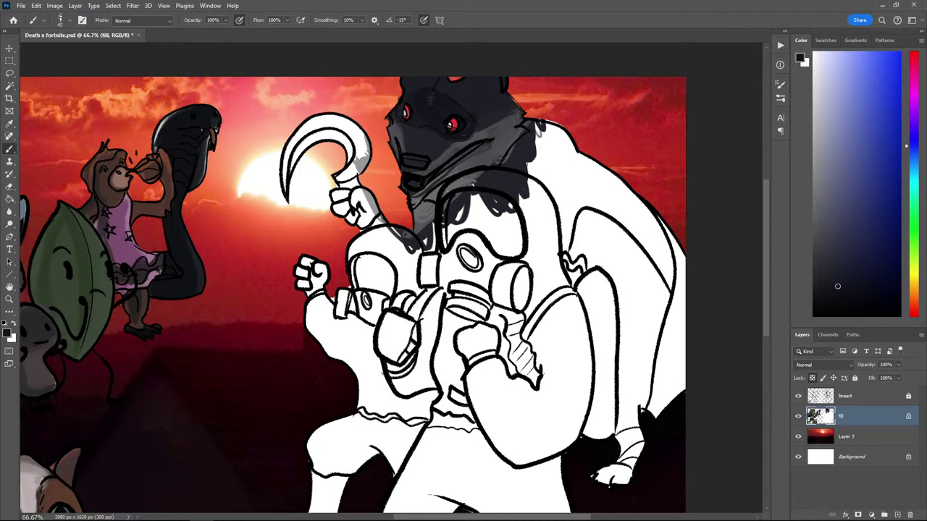
left_click(431, 98, "alt")
Add a light grey highlight to the wolf's nose and darken its nose and mouth with black
key("x")
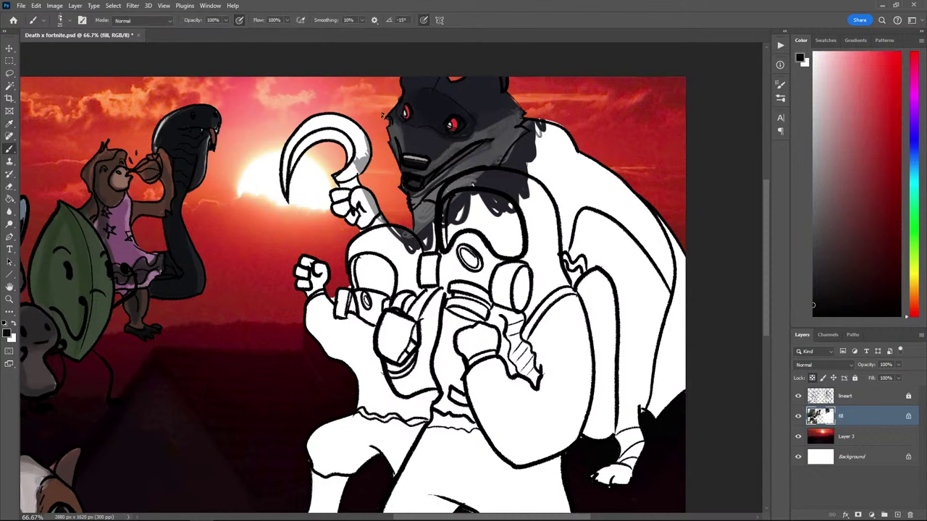
left_click(403, 144, "alt")
left_click_drag(818, 78, 732, 9)
key("alt")
left_click(440, 166, "alt")
scroll(384, 161, "down", 2)
scroll(504, 199, "up", 3)
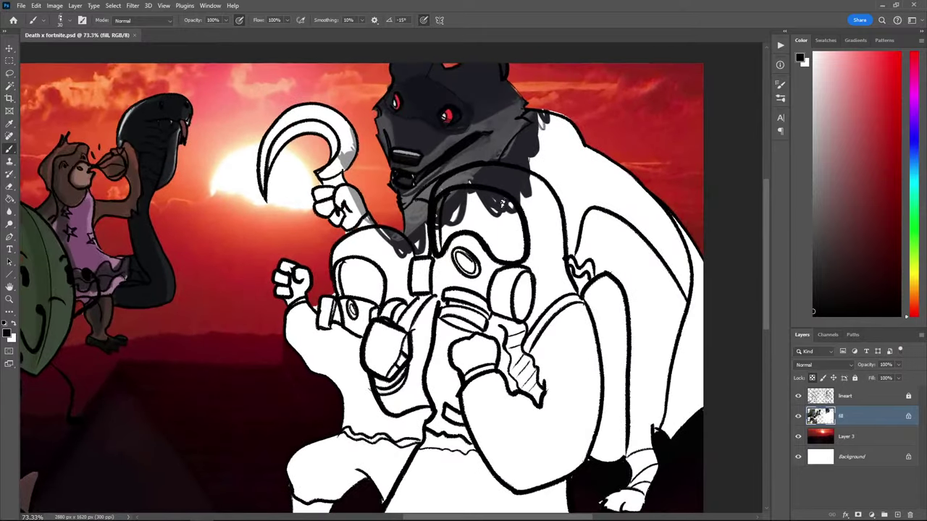
Paint the top of the cloak behind the wolf's neck black and refine its border with the sampled grey fur
left_click(818, 255)
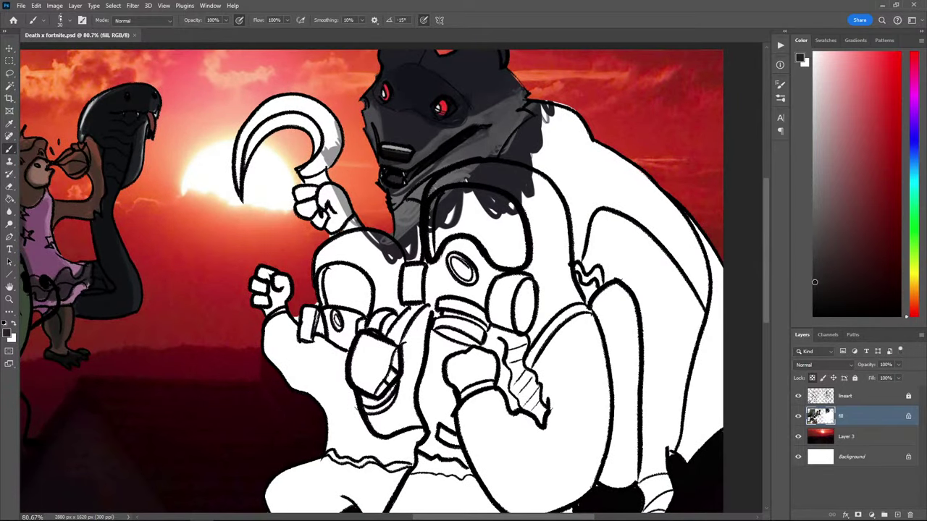
mouse_move(545, 109)
left_mouse_down()
mouse_move(537, 134)
mouse_move(544, 144)
mouse_move(537, 108)
mouse_move(550, 94)
mouse_move(529, 140)
mouse_move(548, 105)
mouse_move(539, 108)
mouse_move(547, 79)
mouse_move(540, 123)
left_mouse_up()
left_click(813, 315)
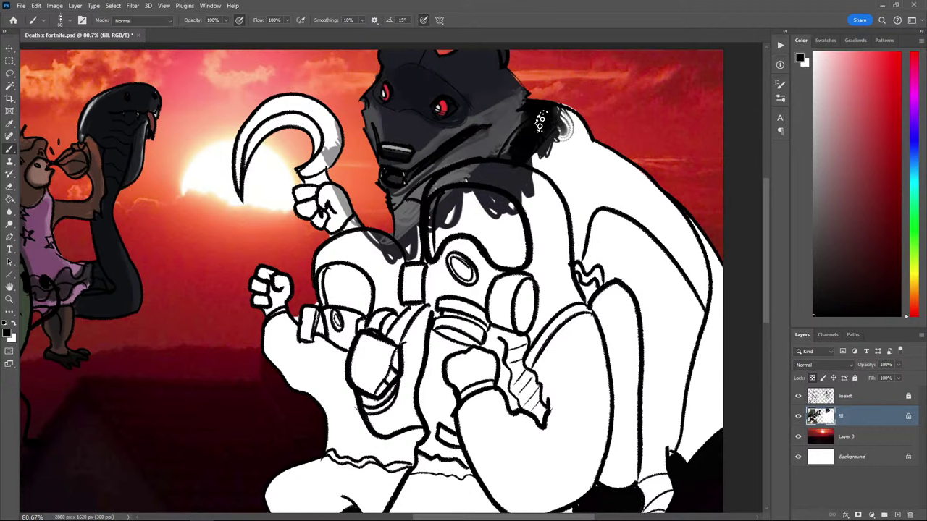
left_click(524, 116, "alt")
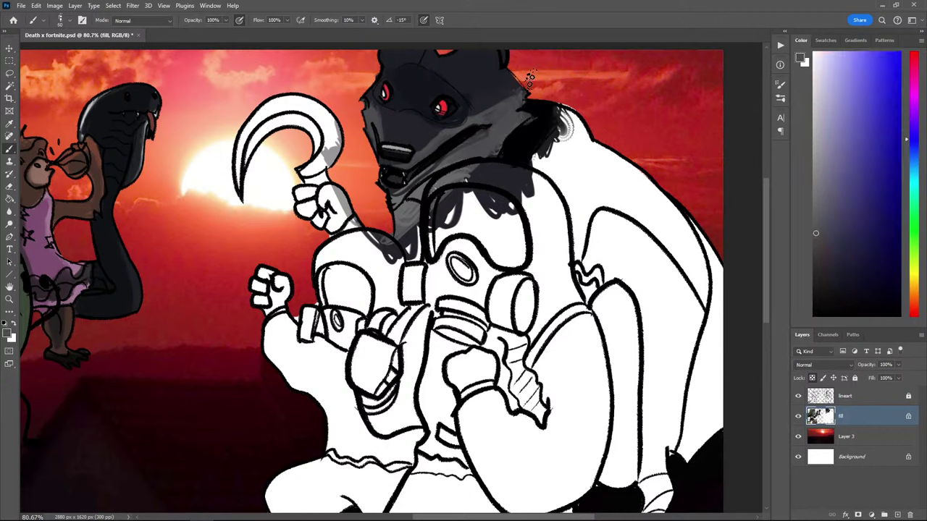
left_click(537, 114, "alt")
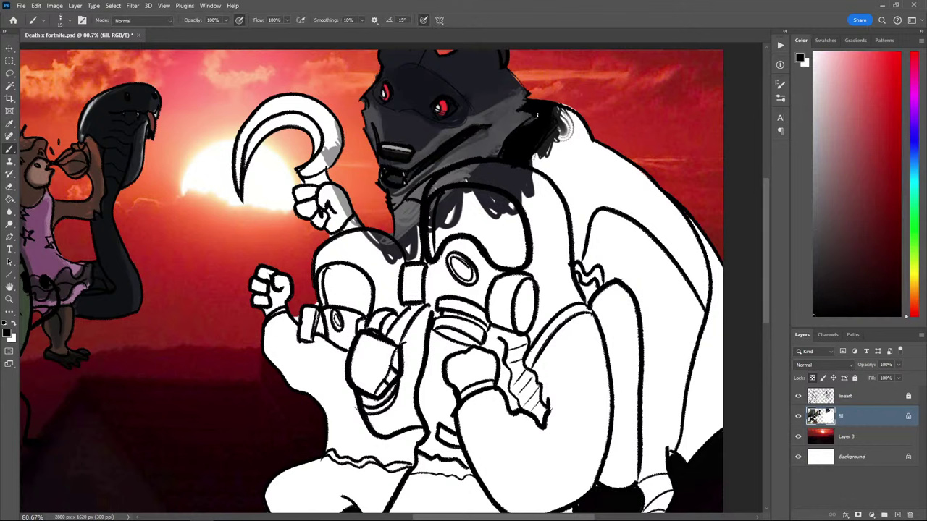
left_click(500, 141, "alt")
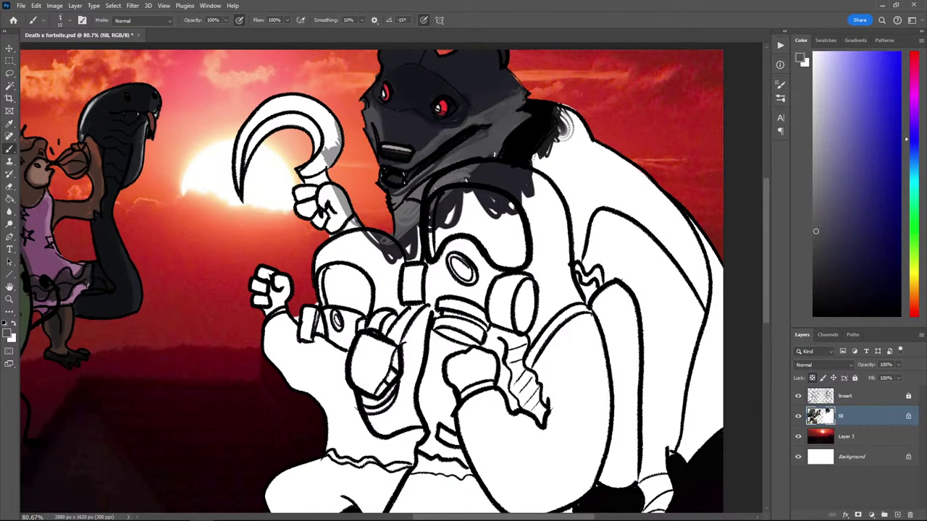
left_click(523, 139, "alt")
Enlarge the brush to 175 and fill the cloak's shoulder with black
key("bracketright")
key("bracketright")
key("bracketright")
key("bracketright")
key("bracketright")
key("bracketright")
key("bracketright")
key("bracketright")
mouse_move(556, 122)
left_mouse_down()
mouse_move(584, 196)
mouse_move(574, 153)
left_mouse_up()
left_click_drag(599, 115, 565, 188)
Fill the back of the cloak with dark brownish grey and cover its lower folds down to the wolf's leg with black
left_click(823, 273)
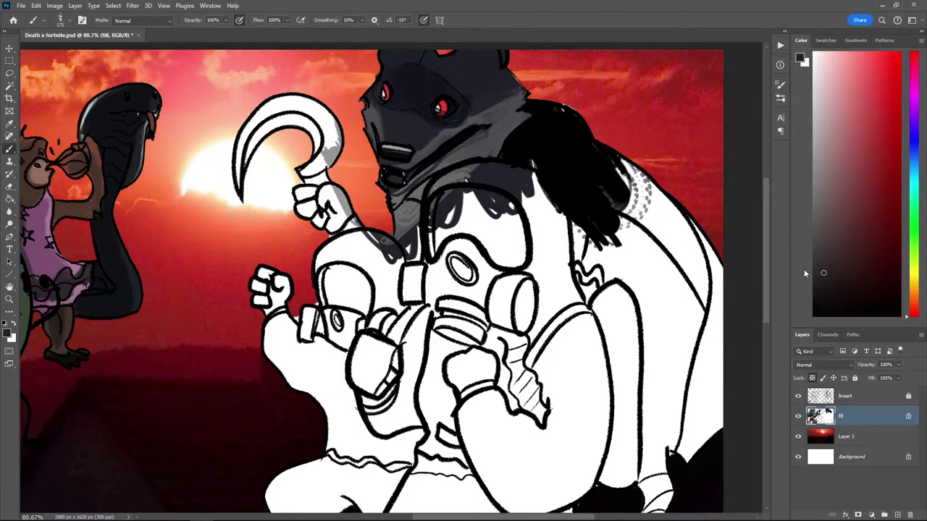
mouse_move(543, 140)
left_mouse_down()
mouse_move(598, 184)
mouse_move(611, 224)
mouse_move(598, 206)
mouse_move(612, 199)
mouse_move(721, 297)
left_mouse_up()
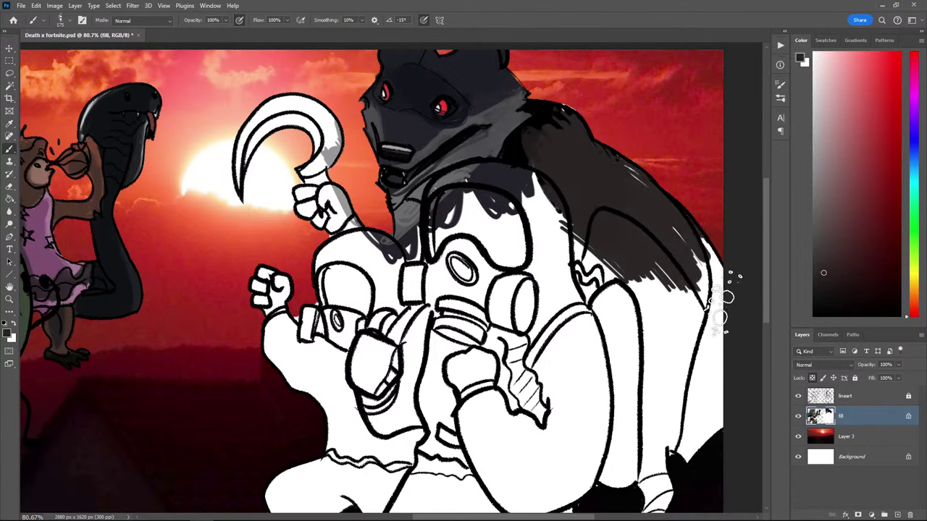
left_click(549, 111, "alt")
mouse_move(551, 111)
left_mouse_down()
mouse_move(567, 72)
mouse_move(533, 141)
mouse_move(542, 134)
mouse_move(571, 232)
mouse_move(570, 203)
mouse_move(543, 145)
mouse_move(630, 290)
mouse_move(637, 297)
mouse_move(615, 239)
mouse_move(631, 239)
mouse_move(701, 348)
mouse_move(731, 365)
mouse_move(680, 311)
mouse_move(651, 297)
mouse_move(657, 317)
mouse_move(639, 387)
mouse_move(624, 346)
mouse_move(599, 327)
mouse_move(625, 427)
mouse_move(628, 482)
mouse_move(613, 493)
mouse_move(604, 464)
mouse_move(641, 387)
mouse_move(643, 434)
mouse_move(624, 472)
left_mouse_up()
left_click_drag(613, 309, 564, 286)
Reduce the brush size and extend the black shadow over the cloak's shoulder and upper back
left_click(556, 148, "alt")
key("bracketleft")
key("bracketleft")
key("bracketleft")
key("bracketleft")
key("bracketleft")
mouse_move(535, 100)
left_mouse_down()
mouse_move(541, 126)
mouse_move(553, 124)
mouse_move(609, 177)
left_mouse_up()
Paint a white highlight on top of the cloak's shoulder and grey shading along its upper back edge
left_click(669, 241, "alt")
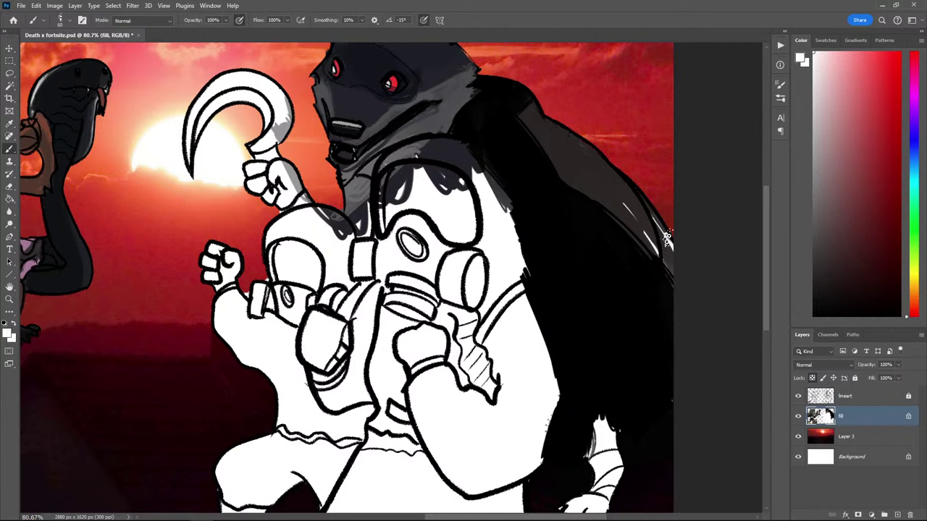
mouse_move(533, 105)
left_mouse_down()
mouse_move(487, 78)
mouse_move(537, 97)
left_mouse_up()
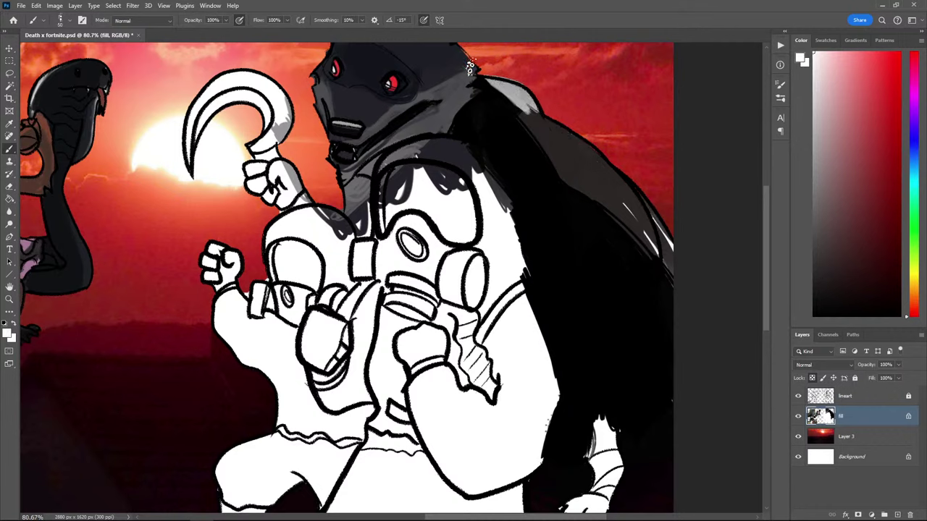
left_click(513, 93, "alt")
key("bracketleft")
mouse_move(482, 79)
left_mouse_down()
mouse_move(521, 86)
mouse_move(566, 136)
mouse_move(616, 165)
left_mouse_up()
left_click(585, 150, "alt")
mouse_move(543, 129)
left_mouse_down()
mouse_move(523, 118)
mouse_move(550, 122)
left_mouse_up()
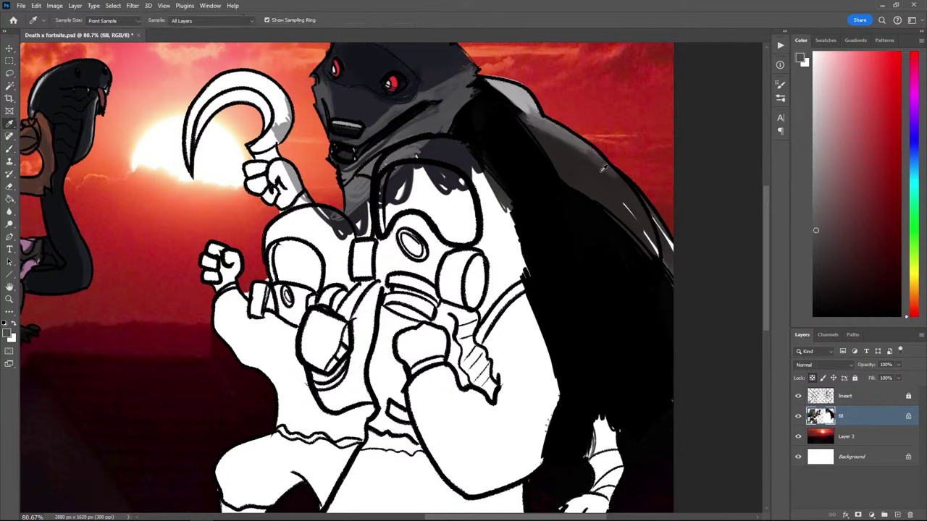
Blend the cloak's shoulder highlight into the black below it with sampled greys and black
left_click(514, 110, "alt")
left_click(517, 113, "alt")
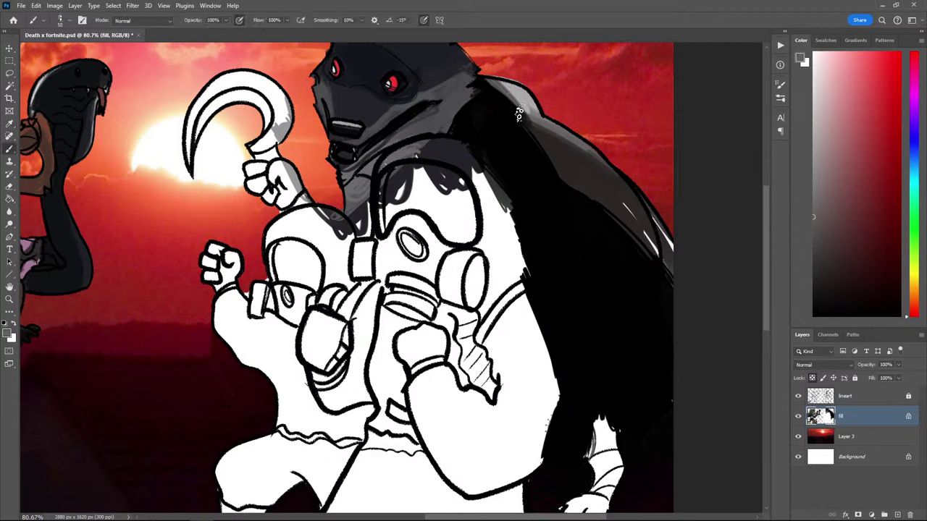
left_click_drag(526, 110, 485, 77)
left_click(517, 100, "alt")
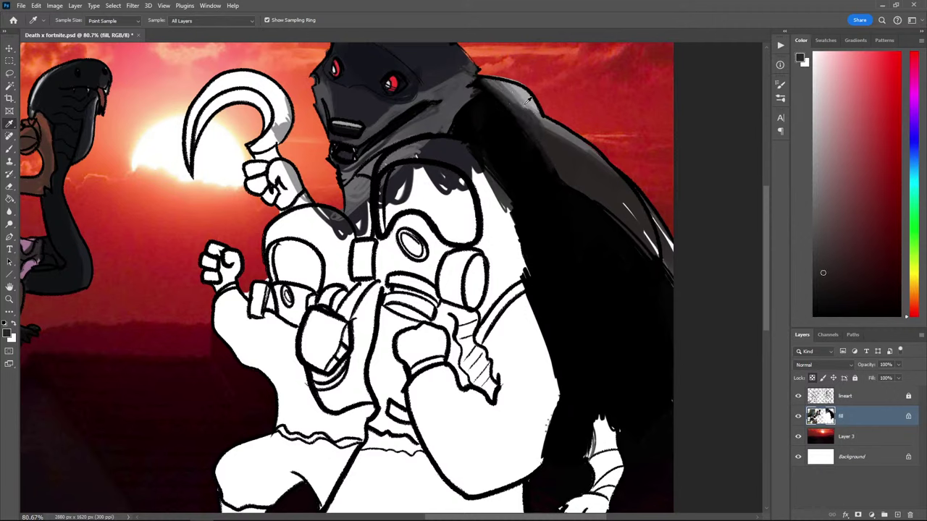
left_click(504, 104, "alt")
mouse_move(503, 103)
left_mouse_down()
mouse_move(520, 123)
mouse_move(484, 77)
left_mouse_up()
left_click_drag(532, 121, 520, 126)
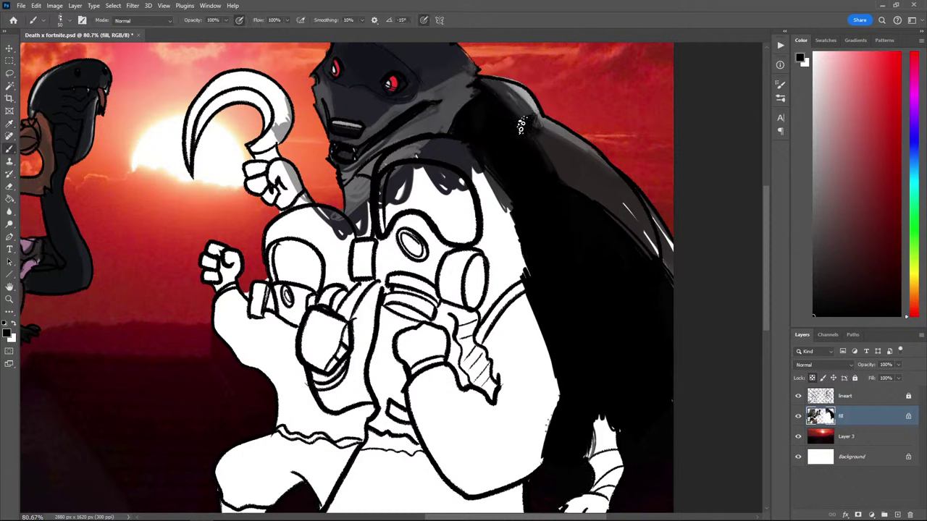
Soften the shoulder's grey shading towards the neck and upper back, then restore its light grey highlight
left_click(491, 92, "alt")
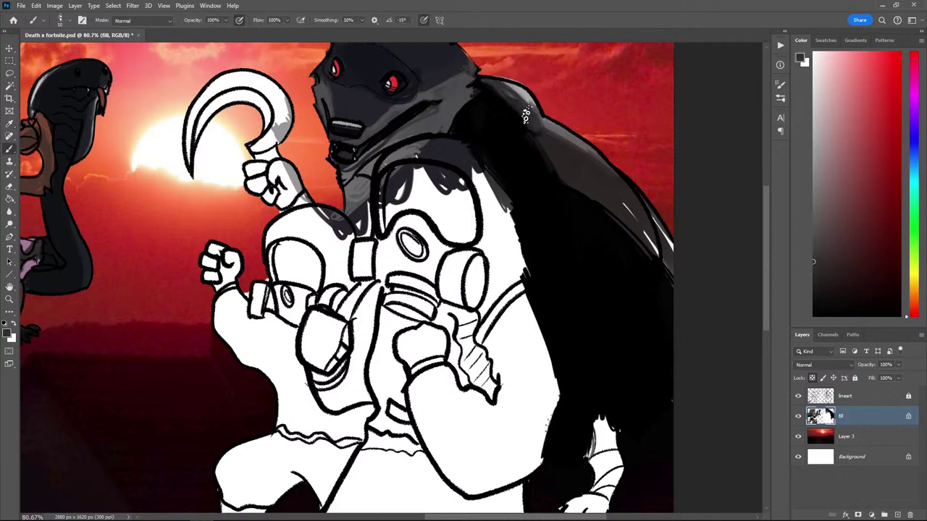
left_click_drag(538, 119, 584, 148)
left_click(498, 82, "alt")
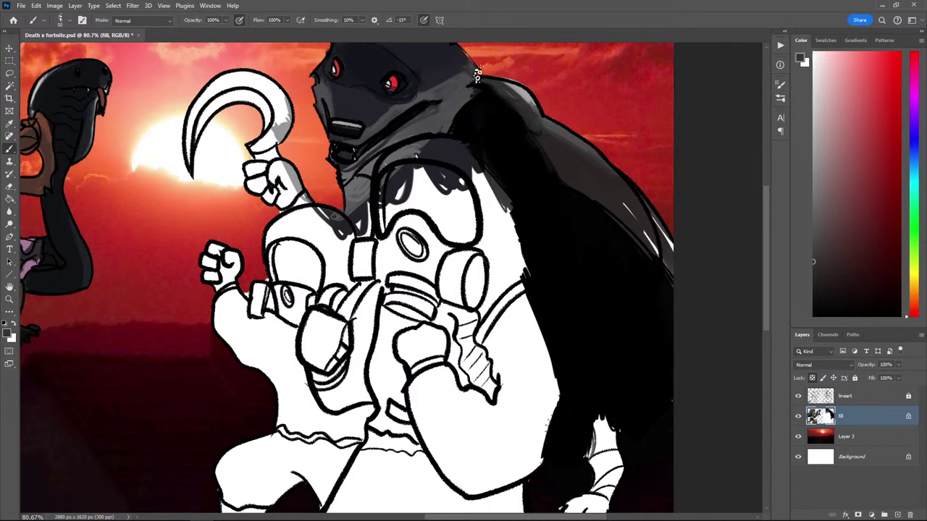
left_click(492, 100, "alt")
left_click(512, 101, "alt")
mouse_move(479, 74)
left_mouse_down()
mouse_move(511, 118)
mouse_move(483, 81)
mouse_move(539, 108)
mouse_move(504, 86)
left_mouse_up()
left_click(521, 94, "alt")
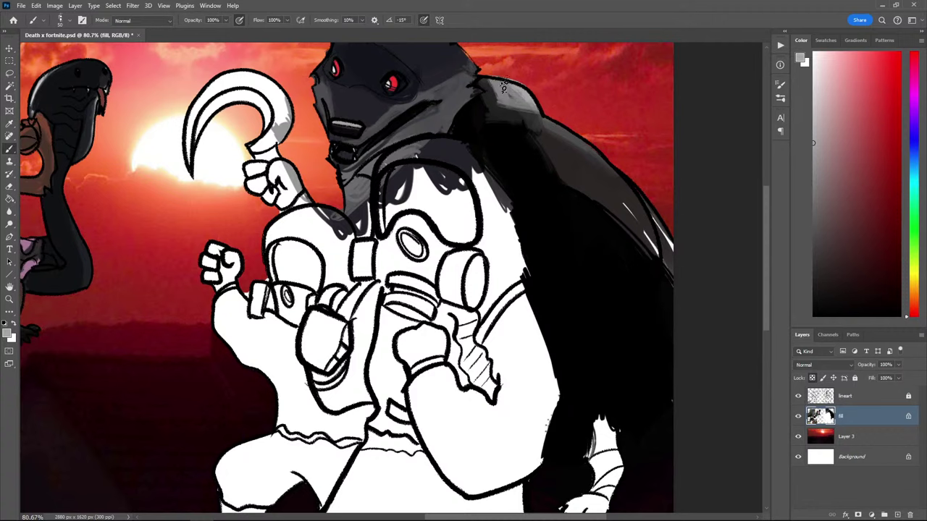
Cover the white gaps along the cloak's outer back edge with its brownish grey and blend that into the black folds
key("i")
left_click(609, 183)
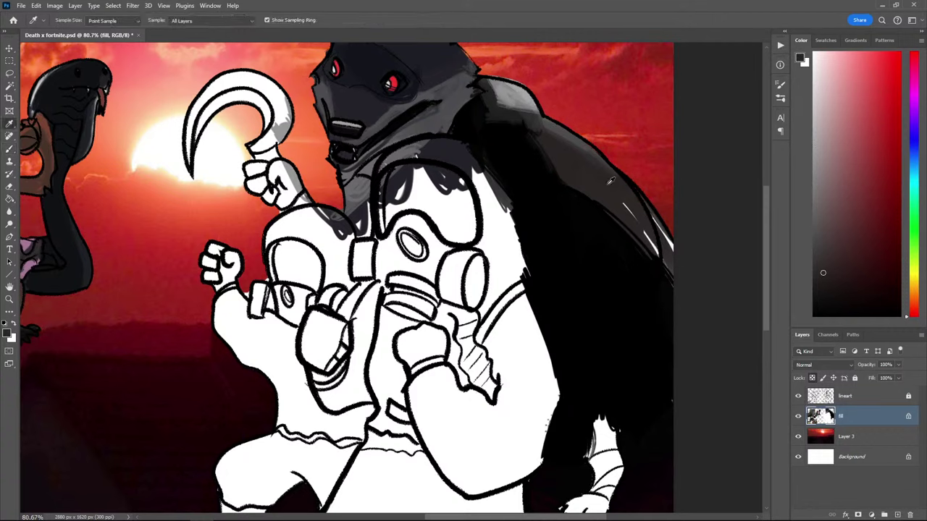
key("b")
mouse_move(615, 189)
left_mouse_down()
mouse_move(661, 261)
mouse_move(646, 211)
mouse_move(667, 277)
left_mouse_up()
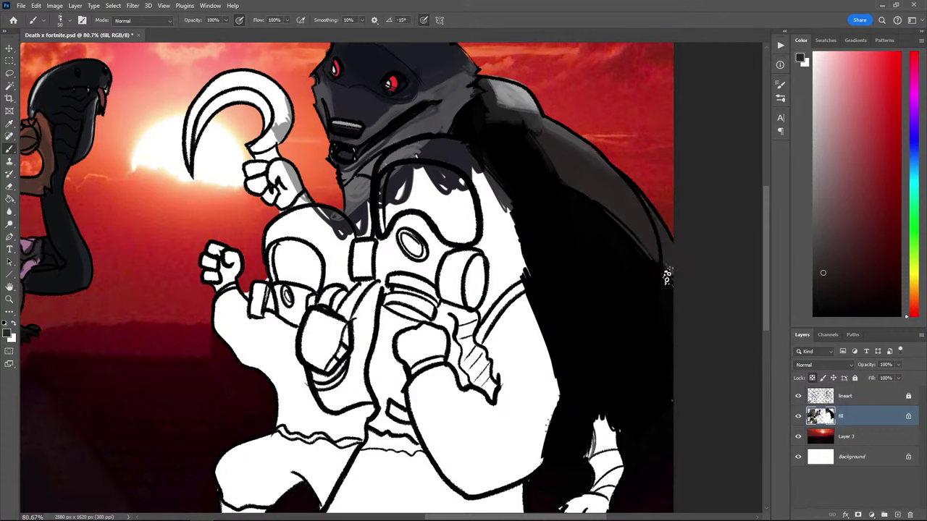
left_click(612, 234, "alt")
left_click(647, 244, "alt")
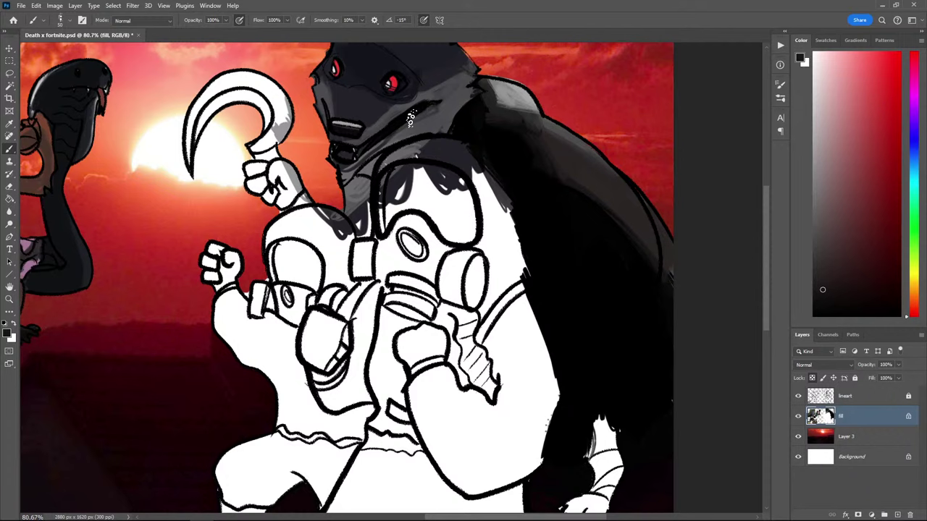
Paint the wolf's lower leg very dark grey and its paw a lighter mid-grey
key("ctrl+minus")
key("ctrl+minus")
key("ctrl+plus")
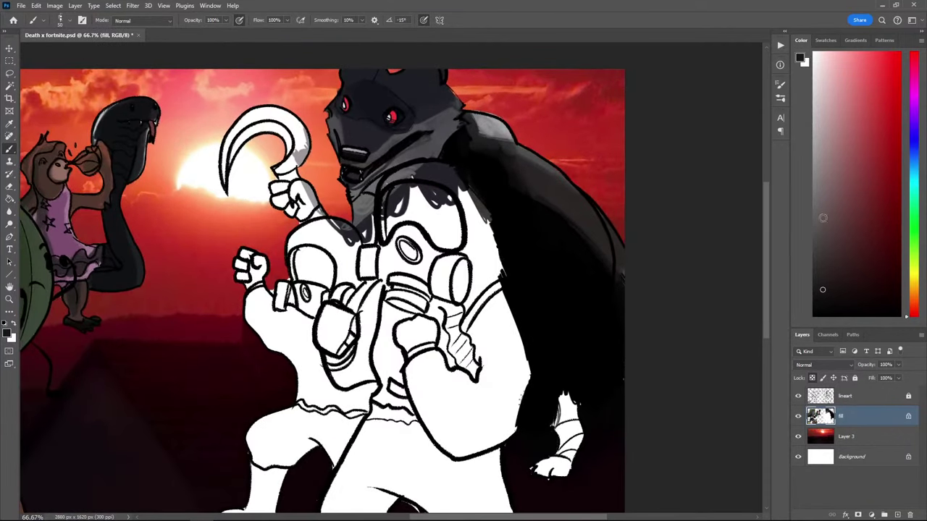
left_click(824, 271)
mouse_move(562, 394)
left_mouse_down()
mouse_move(554, 434)
mouse_move(576, 402)
mouse_move(580, 435)
mouse_move(563, 456)
left_mouse_up()
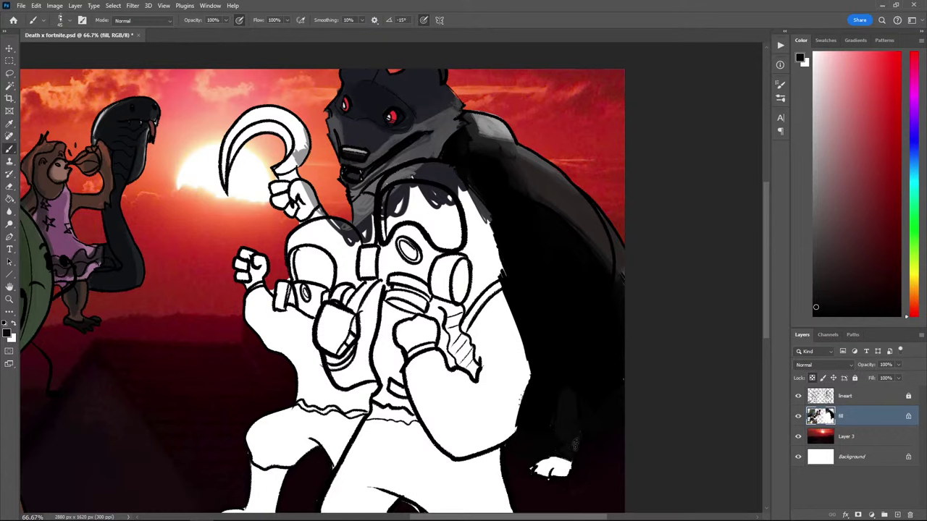
left_click(812, 258)
left_click_drag(559, 472, 538, 469)
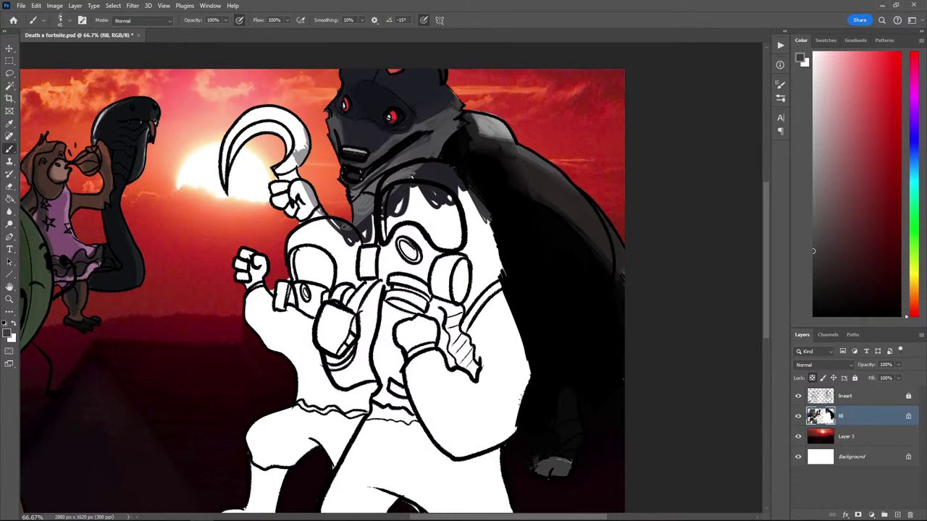
Shade the wolf's lower leg and paw with dark grey and black, then save the document
left_click(820, 272)
key("i")
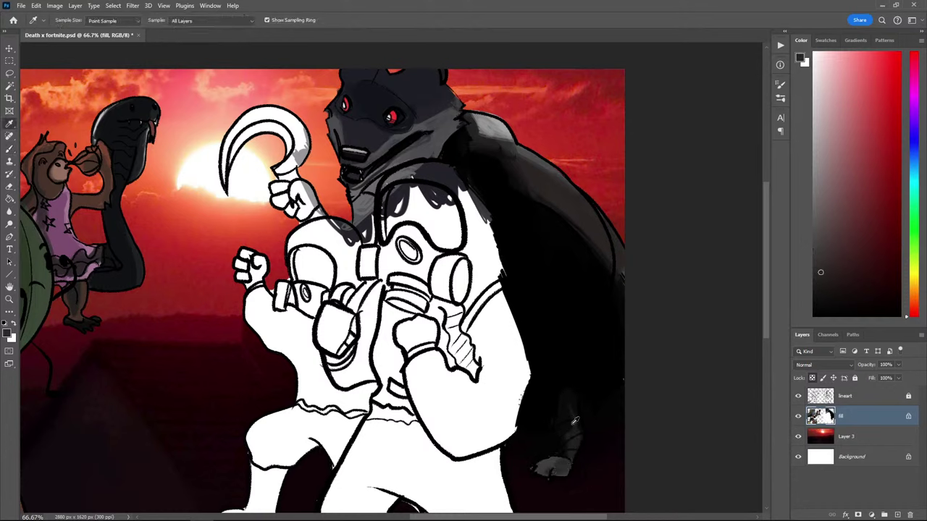
left_click(574, 419)
key("b")
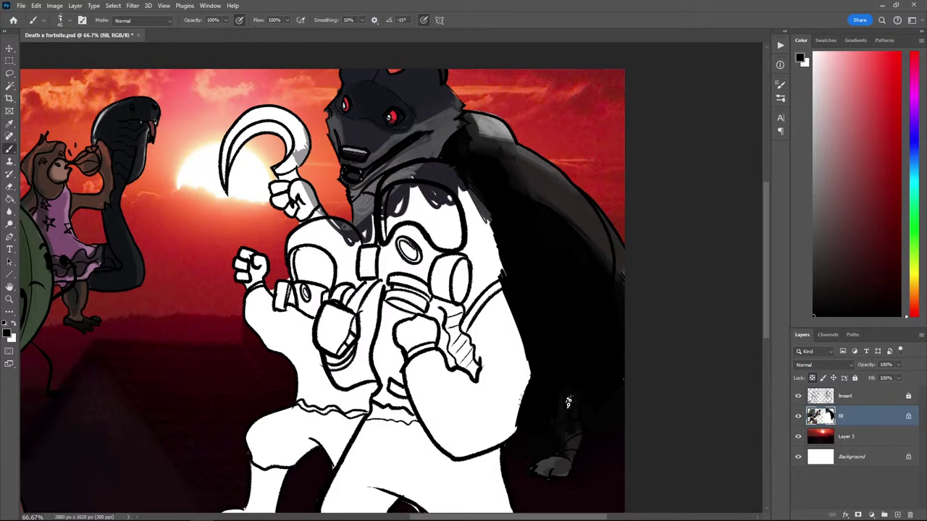
key("ctrl+s")
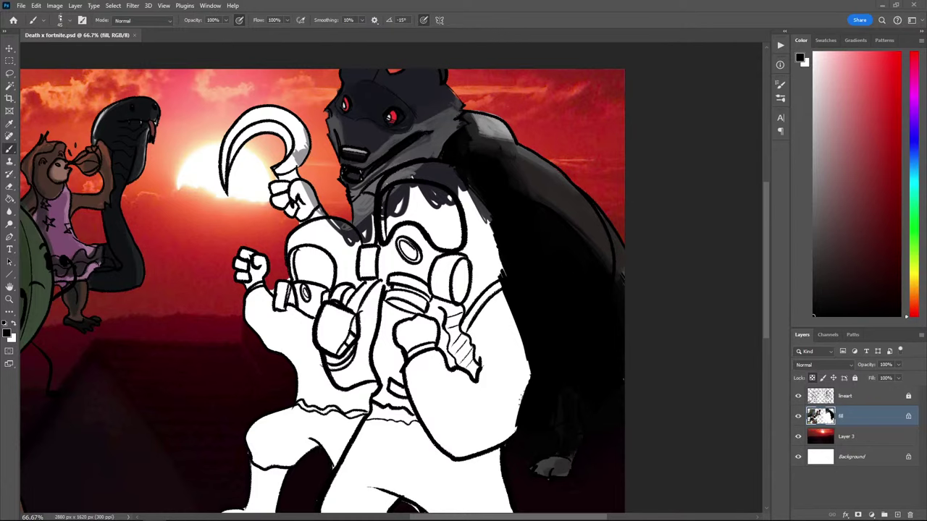
Blend the wolf's lower leg into the cloak's shadow and its paw using dark shades sampled from the leg, cloak and paw
key("i")
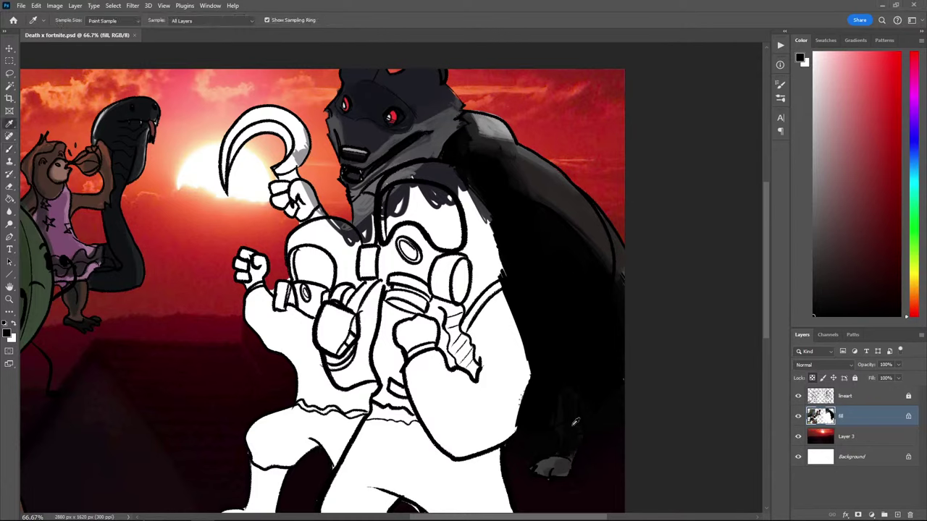
left_click(566, 408)
key("b")
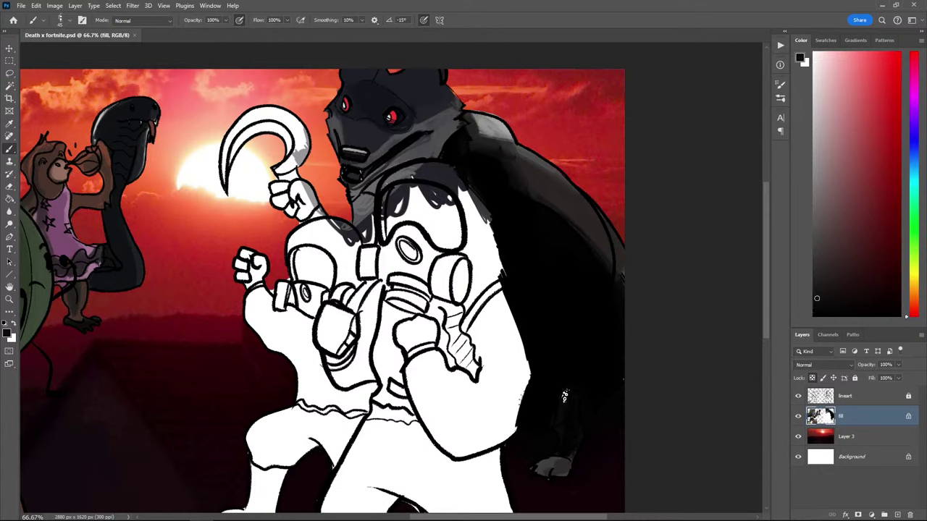
left_click_drag(565, 396, 565, 438)
left_click(564, 407, "alt")
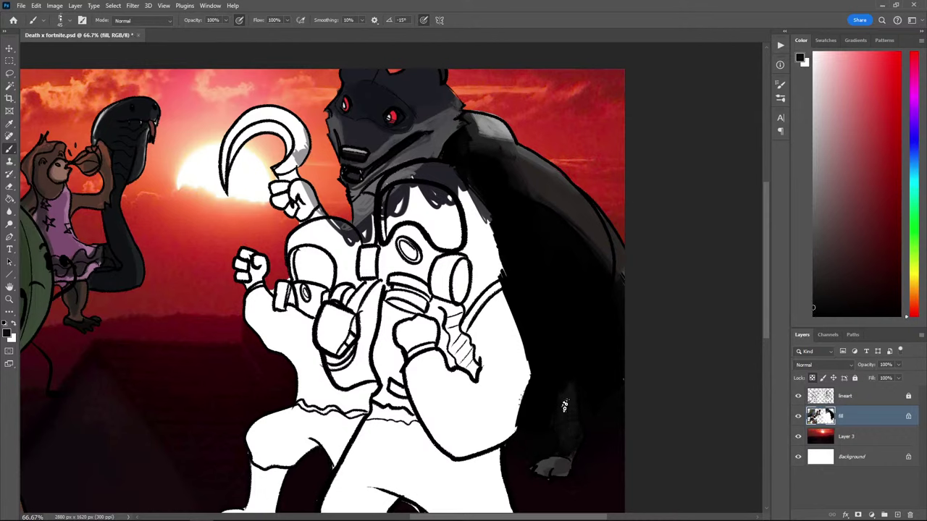
left_click(570, 392, "alt")
left_click_drag(573, 428, 578, 456)
left_click(575, 375, "alt")
left_click(551, 459, "alt")
left_click(567, 464, "alt")
left_click(575, 442, "alt")
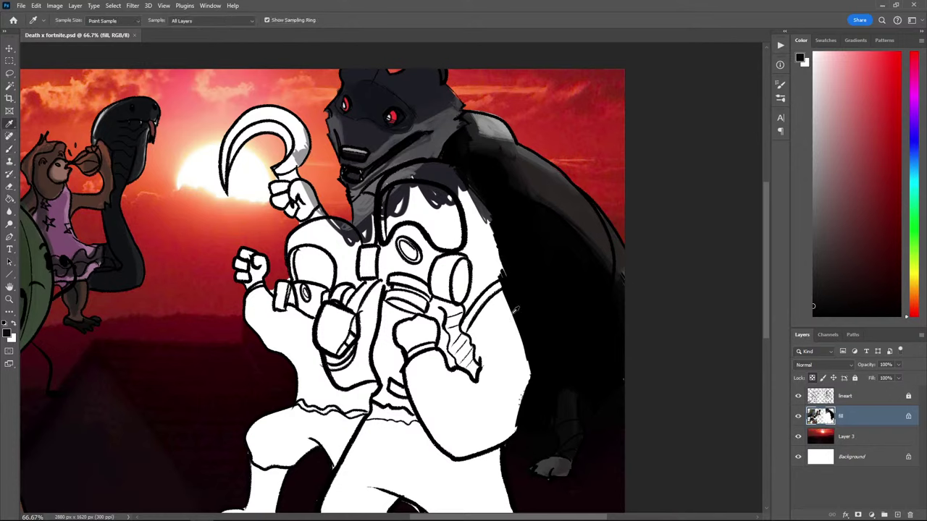
Paint the outer band of the sickle blade pale blue-grey and shade it with dark navy near the handle and mid grey-blue along the curve
left_click_drag(816, 159, 804, 94)
left_click(914, 151)
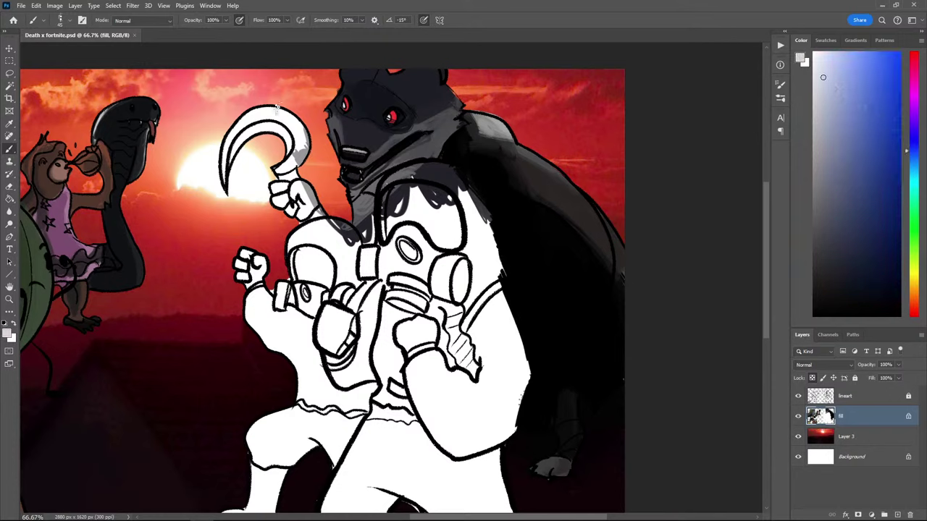
mouse_move(300, 110)
left_mouse_down()
mouse_move(299, 145)
mouse_move(280, 109)
mouse_move(250, 115)
mouse_move(217, 155)
mouse_move(220, 181)
mouse_move(226, 145)
left_mouse_up()
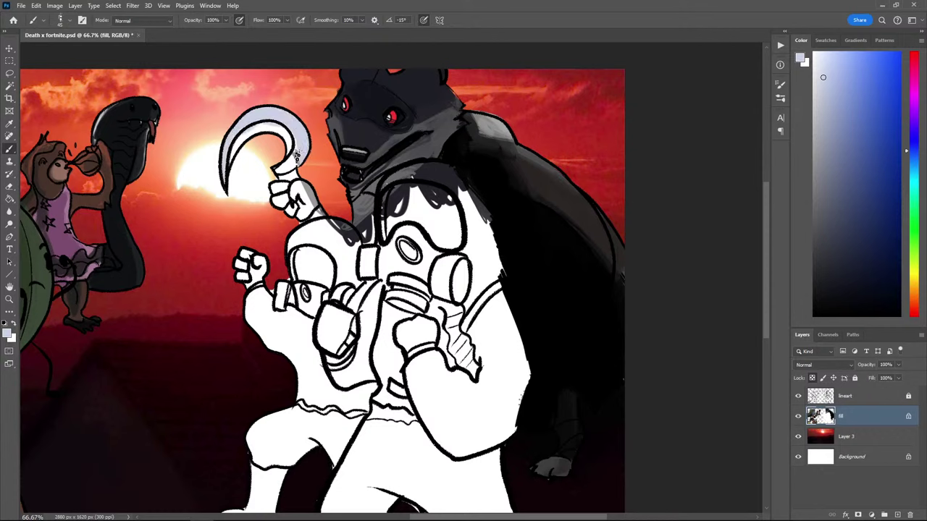
left_click(867, 262)
mouse_move(304, 123)
left_mouse_down()
mouse_move(288, 173)
mouse_move(294, 147)
left_mouse_up()
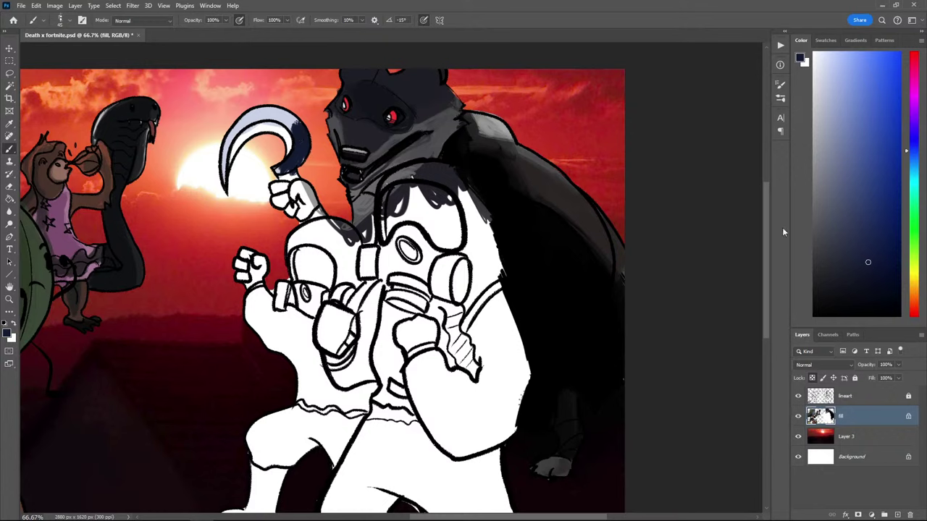
left_click(830, 183)
mouse_move(285, 112)
left_mouse_down()
mouse_move(255, 113)
mouse_move(280, 113)
left_mouse_up()
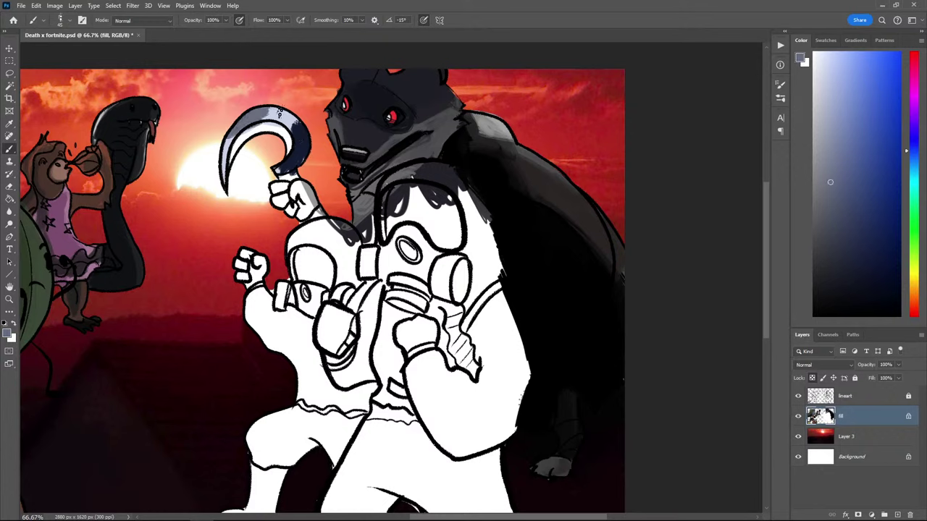
Blend the outer blade's light and dark shades with colours sampled from it, darkening the band toward the blade's tip
left_click(289, 113, "alt")
mouse_move(305, 128)
left_mouse_down()
mouse_move(283, 115)
mouse_move(305, 135)
mouse_move(280, 126)
mouse_move(286, 116)
mouse_move(245, 120)
mouse_move(254, 119)
left_mouse_up()
left_click(300, 138, "alt")
left_click(277, 112, "alt")
left_click(256, 110, "alt")
left_click(287, 118, "alt")
left_click(302, 132, "alt")
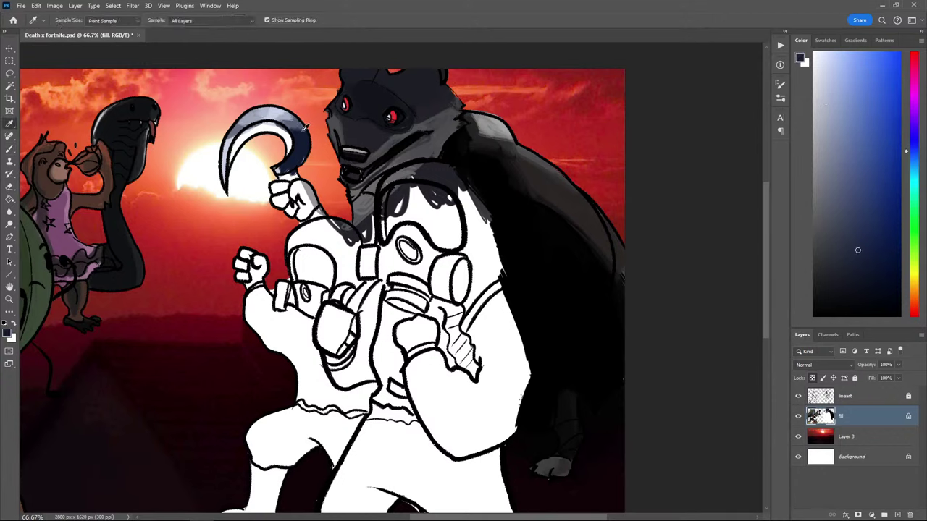
left_click(301, 150, "alt")
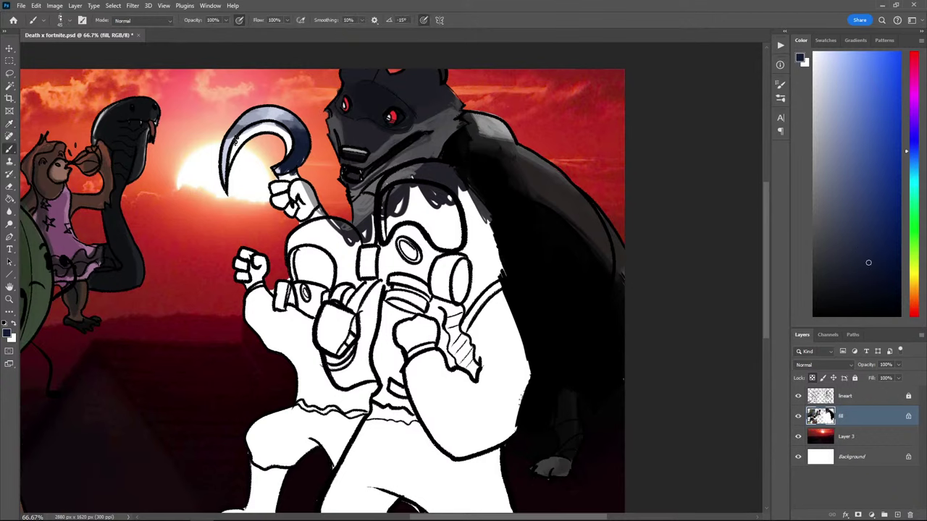
left_click_drag(235, 133, 224, 170)
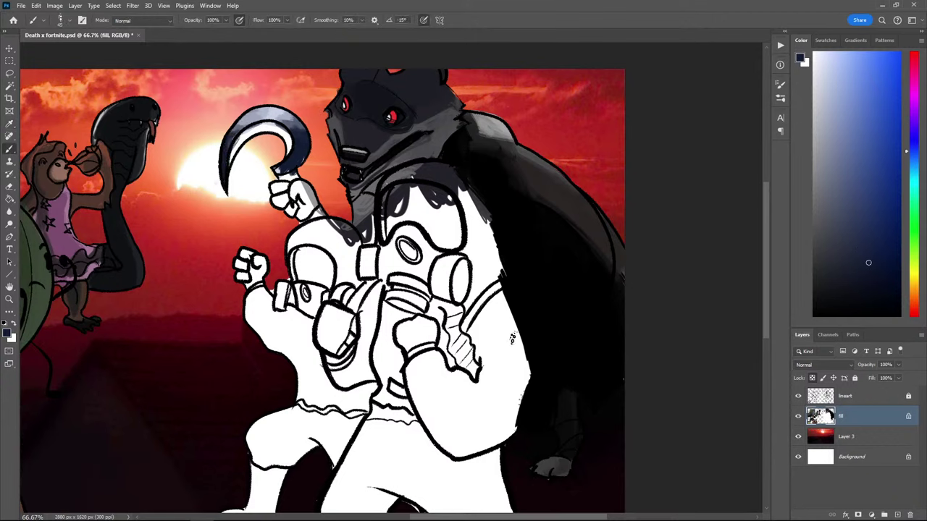
Paint the inner cutting edge of the sickle near-black and refine the blade's shading with grey-blues sampled from it
left_click_drag(823, 265, 813, 283)
mouse_move(285, 155)
left_mouse_down()
mouse_move(286, 136)
mouse_move(244, 142)
mouse_move(233, 169)
left_mouse_up()
left_click(292, 135, "alt")
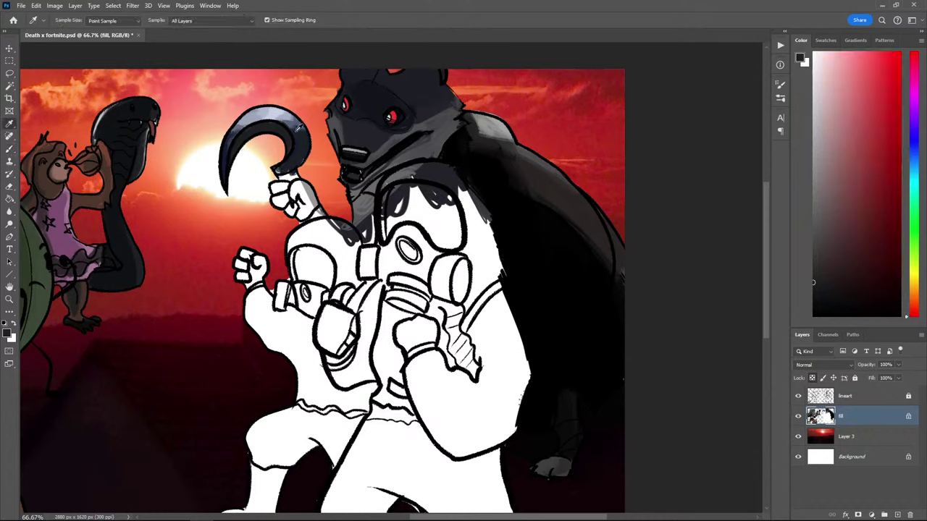
left_click(297, 127, "alt")
left_click(288, 127, "alt")
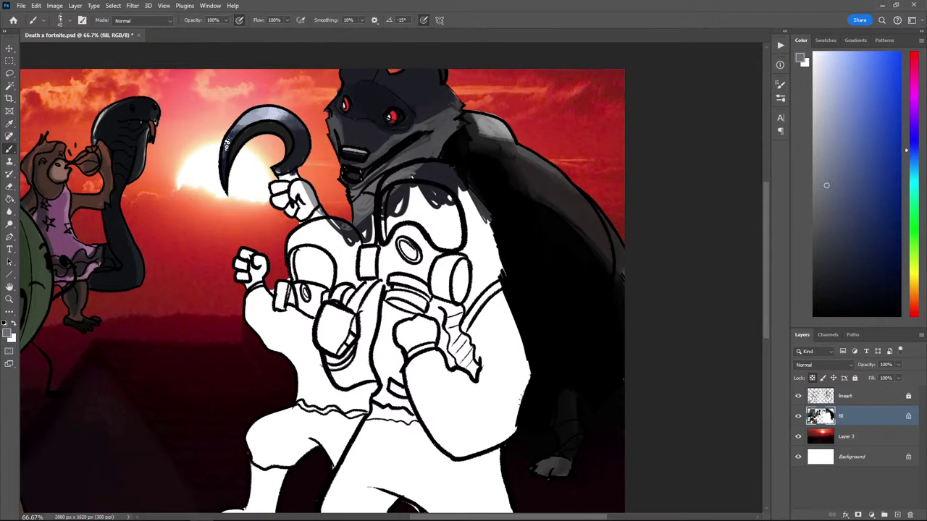
left_click(303, 140, "alt")
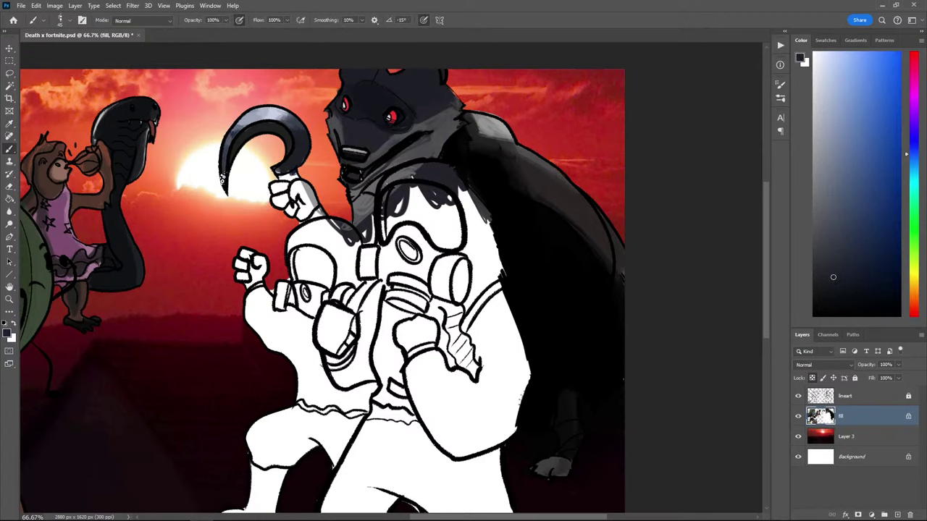
left_click(310, 142, "alt")
left_click(310, 105, "alt")
left_click_drag(817, 308, 790, 340)
key("bracketright")
key("bracketright")
key("bracketright")
key("bracketright")
key("bracketright")
key("bracketright")
key("bracketright")
mouse_move(375, 94)
left_mouse_down()
mouse_move(366, 109)
mouse_move(378, 113)
mouse_move(341, 116)
left_mouse_up()
key("ctrl+z")
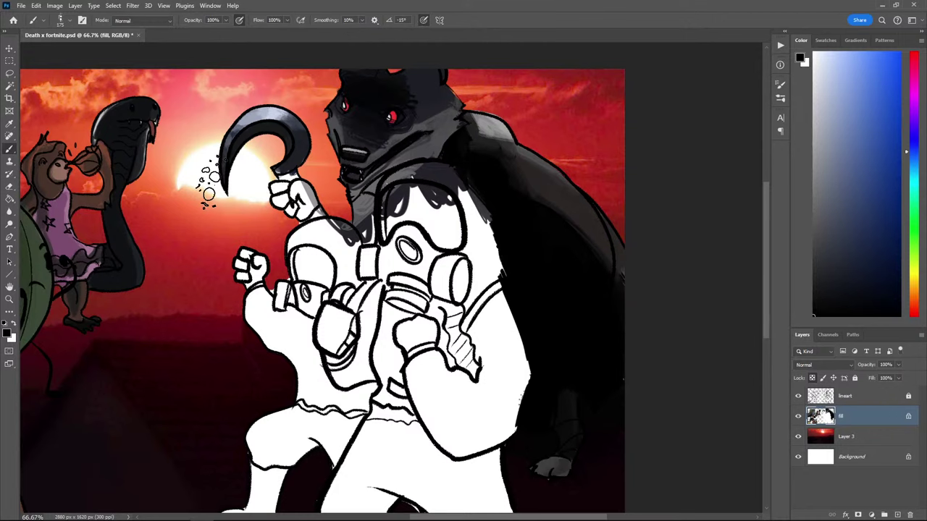
key("ctrl+z")
key("ctrl+z")
Darken the wolf's forehead and the area around its eyes with near-black using a smaller brush, then save the document
key("bracketleft")
key("bracketleft")
key("bracketleft")
key("bracketleft")
key("bracketleft")
key("bracketleft")
key("bracketleft")
key("bracketleft")
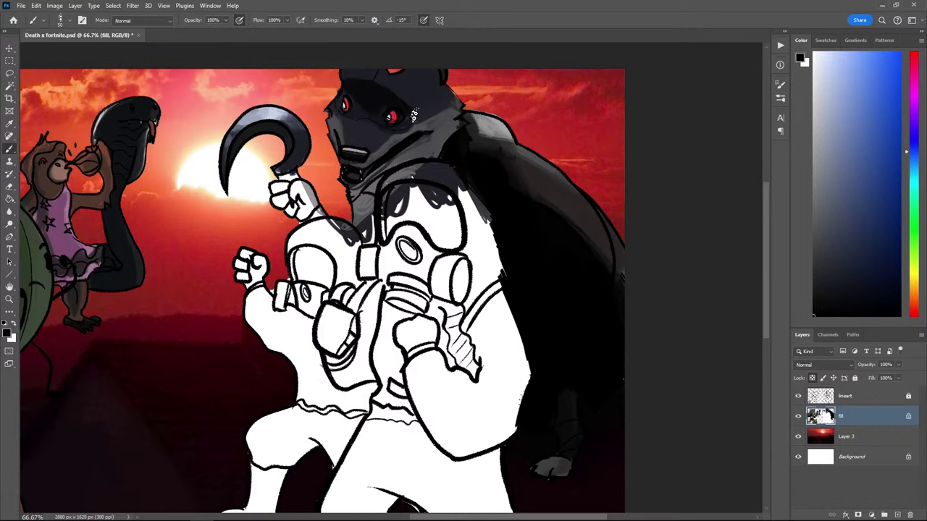
left_click(329, 110, "alt")
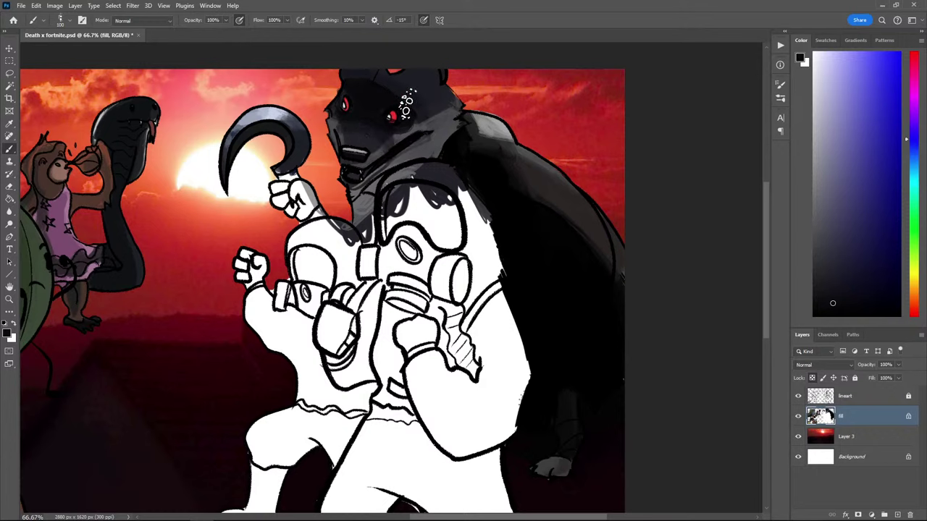
key("ctrl+s")
Cover the white part at the sickle's lower end above the fist with dark blue-grey sampled from the blade
left_click(286, 165, "alt")
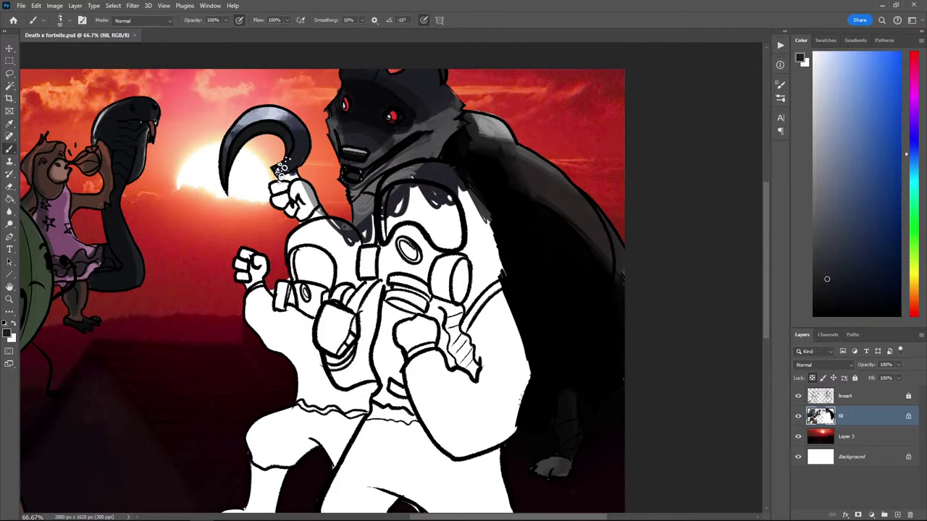
left_click_drag(281, 171, 283, 173)
left_click(289, 180, "alt")
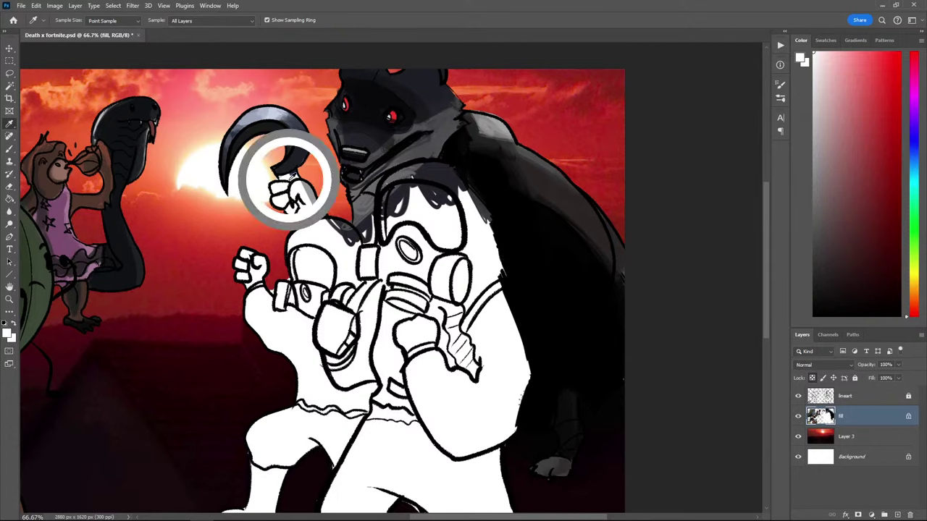
left_click(291, 166, "alt")
left_click(437, 180, "alt")
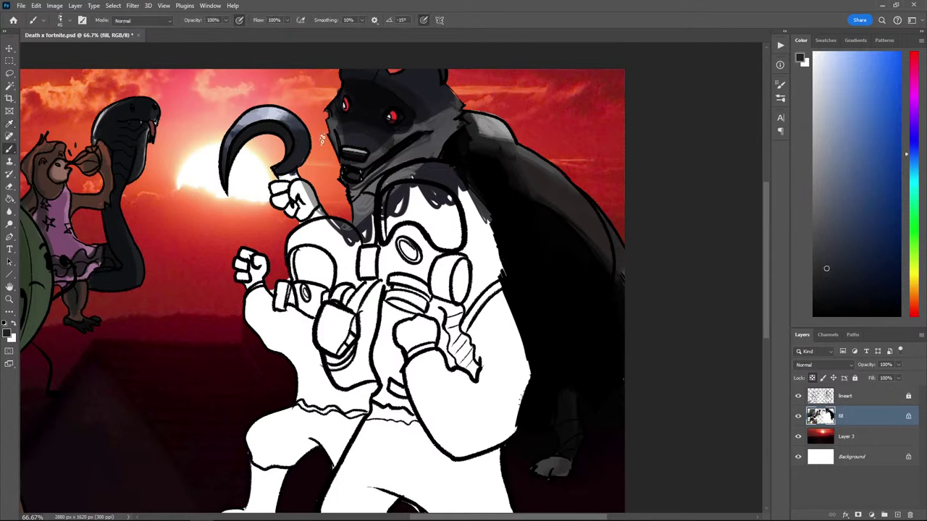
key("bracketright")
key("bracketright")
mouse_move(285, 179)
left_mouse_down()
mouse_move(296, 179)
mouse_move(288, 152)
left_mouse_up()
left_click(289, 162, "alt")
key("bracketleft")
left_click(278, 169, "alt")
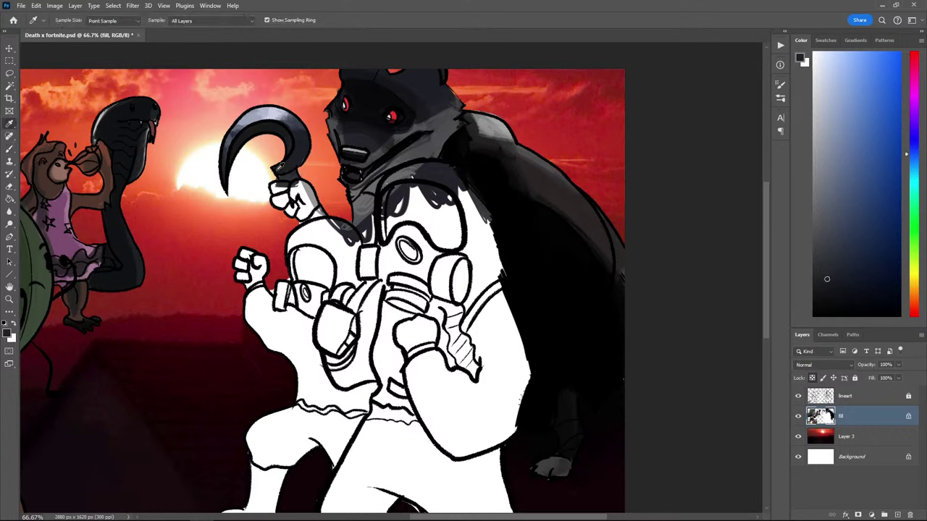
Paint the wolf's raised fist and wrist dark grey sampled from its fur, and shade them with a darker grey
left_click(428, 143, "alt")
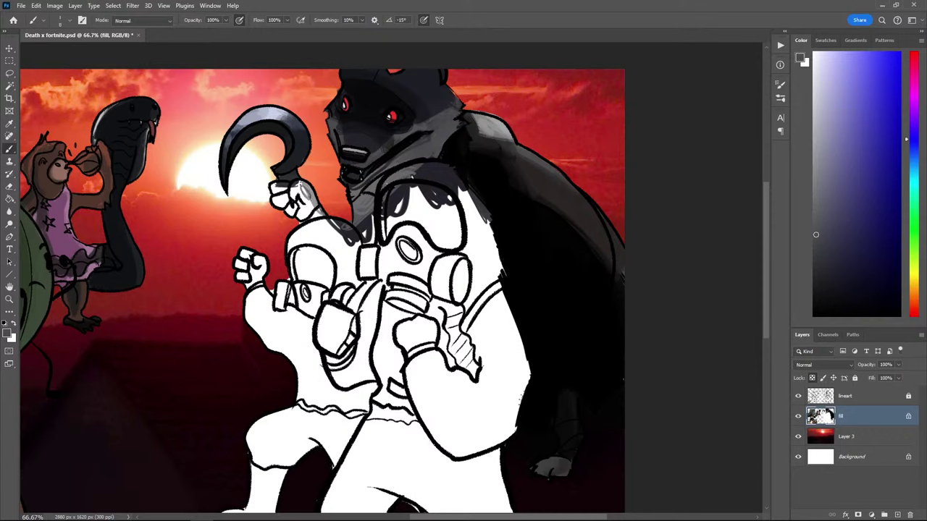
mouse_move(309, 181)
left_mouse_down()
mouse_move(296, 210)
mouse_move(305, 210)
mouse_move(270, 190)
left_mouse_up()
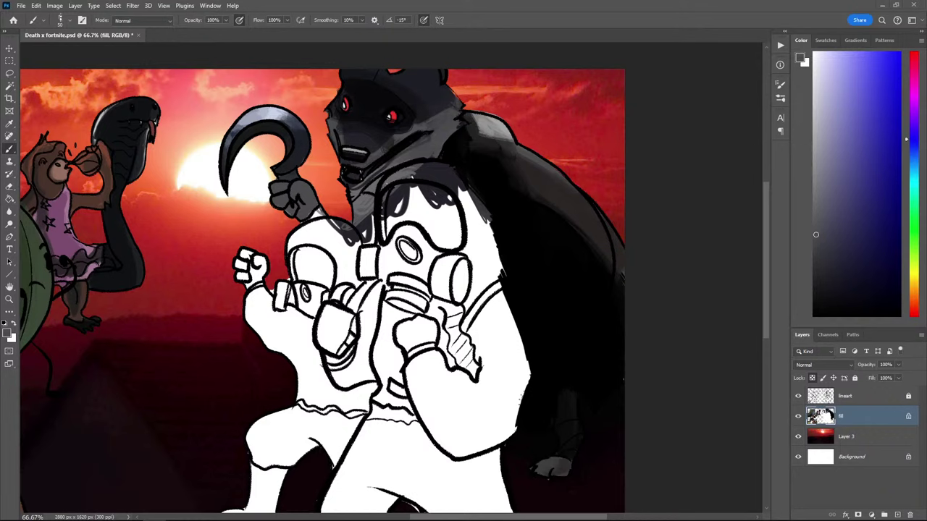
left_click(301, 209, "alt")
mouse_move(301, 193)
left_mouse_down()
mouse_move(294, 208)
mouse_move(286, 192)
mouse_move(299, 196)
mouse_move(281, 194)
mouse_move(284, 205)
mouse_move(300, 203)
left_mouse_up()
left_click(300, 185, "alt")
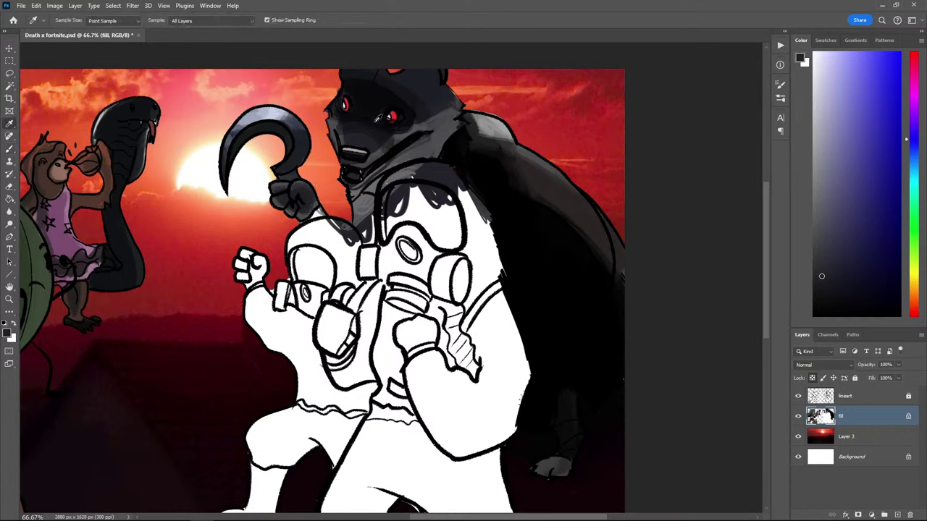
Shade the wolf's neck and chest fur below the jaw with near-black sampled from its face and chest
left_click(382, 123, "alt")
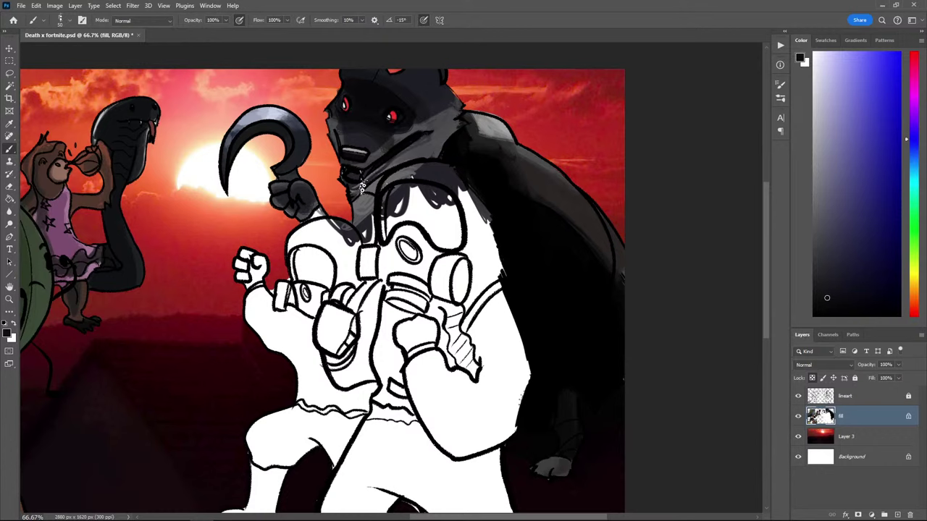
mouse_move(356, 188)
left_mouse_down()
mouse_move(348, 190)
mouse_move(359, 212)
mouse_move(366, 203)
mouse_move(360, 217)
mouse_move(362, 185)
left_mouse_up()
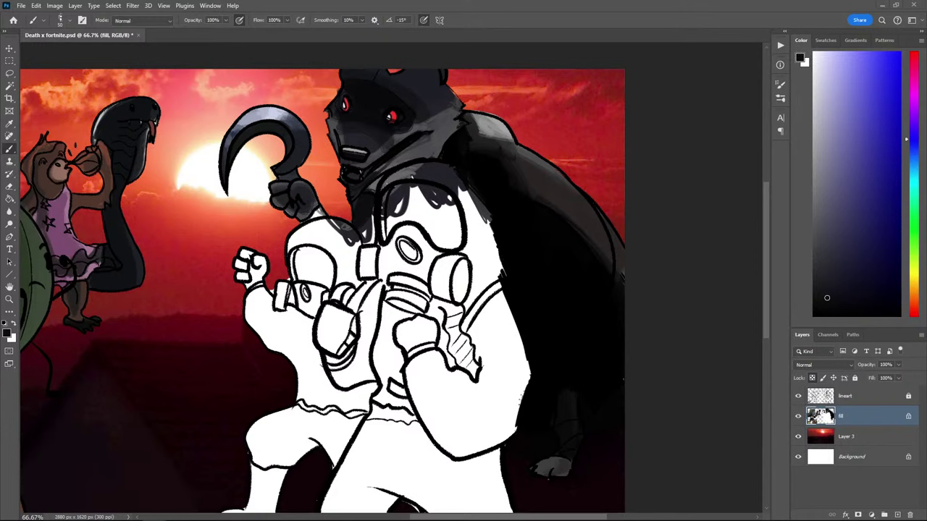
left_click(366, 204, "alt")
mouse_move(368, 206)
left_mouse_down()
mouse_move(363, 238)
mouse_move(366, 221)
left_mouse_up()
Paint the wolf's sleeve below the raised fist black, using colour sampled from the cloak's shadow
key("i")
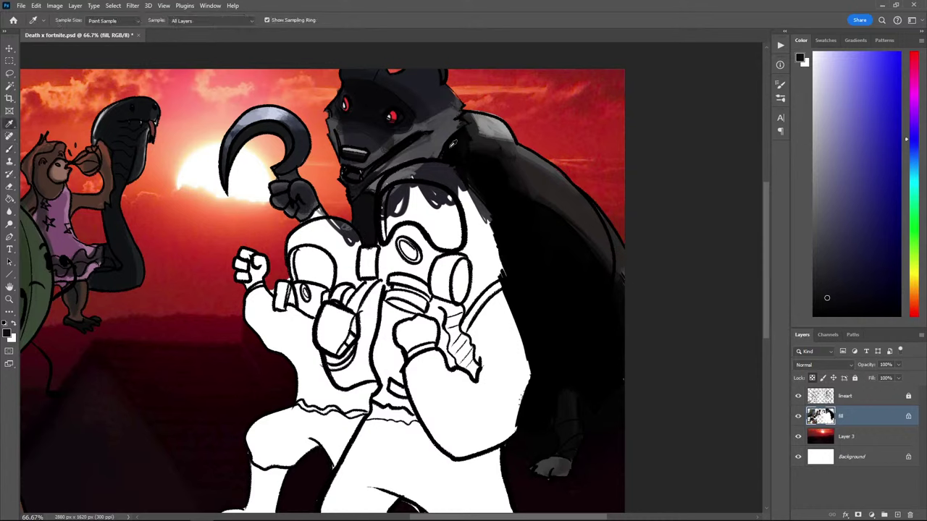
left_click(451, 147)
key("b")
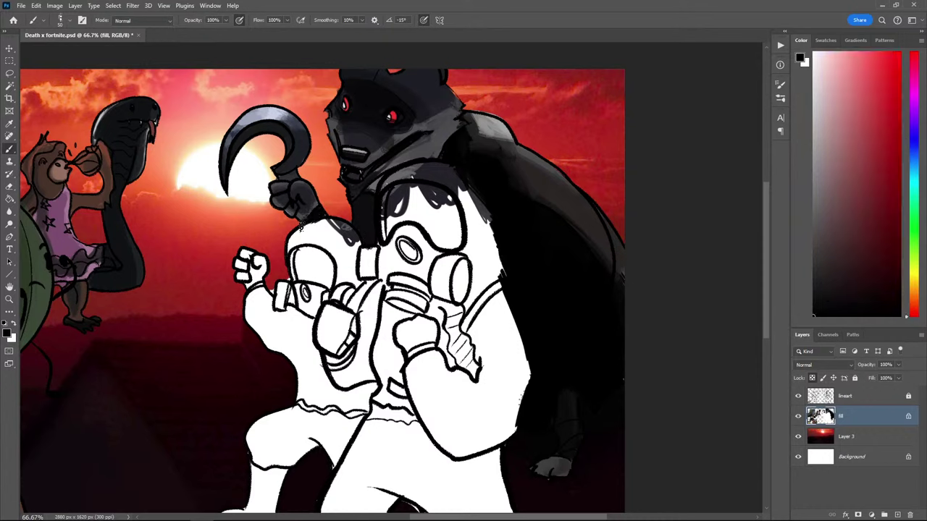
key("i")
left_click(315, 221)
key("b")
left_click(815, 178)
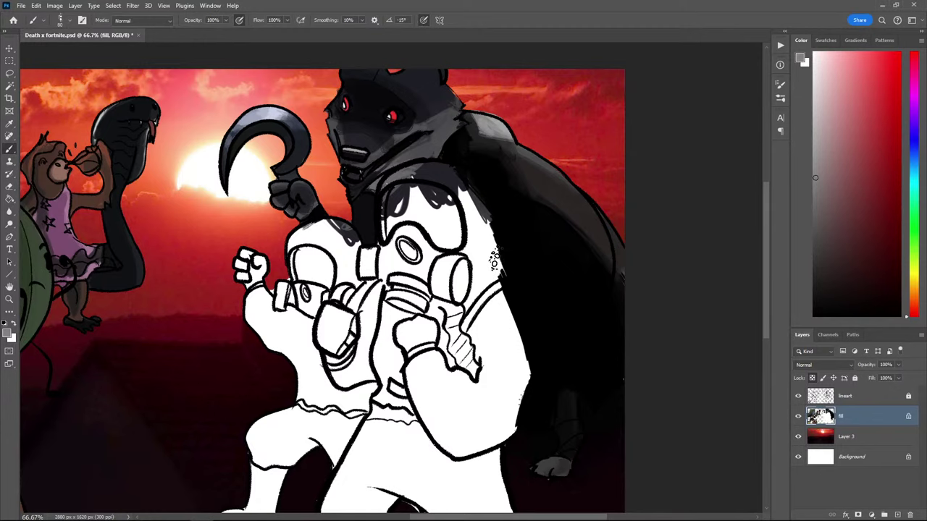
key("i")
mouse_move(207, 268)
left_mouse_down()
mouse_move(235, 235)
mouse_move(230, 243)
left_mouse_up()
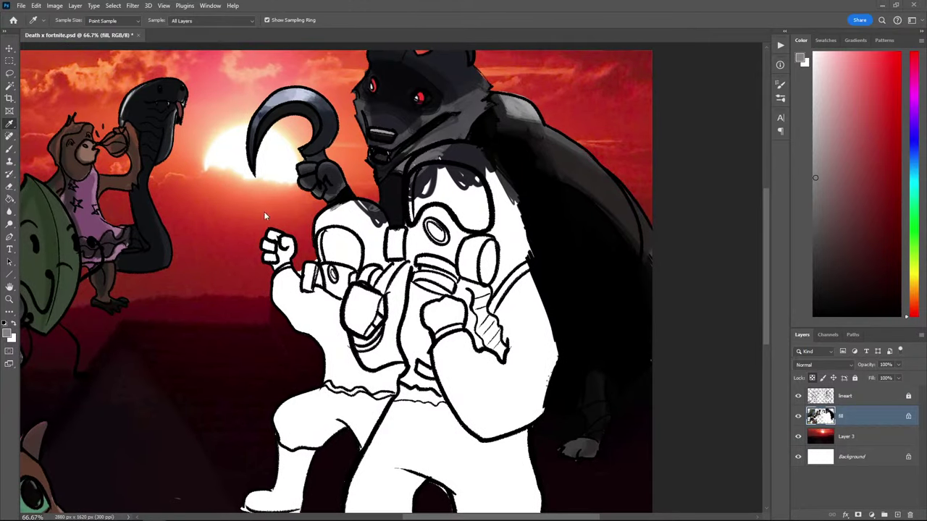
key("b")
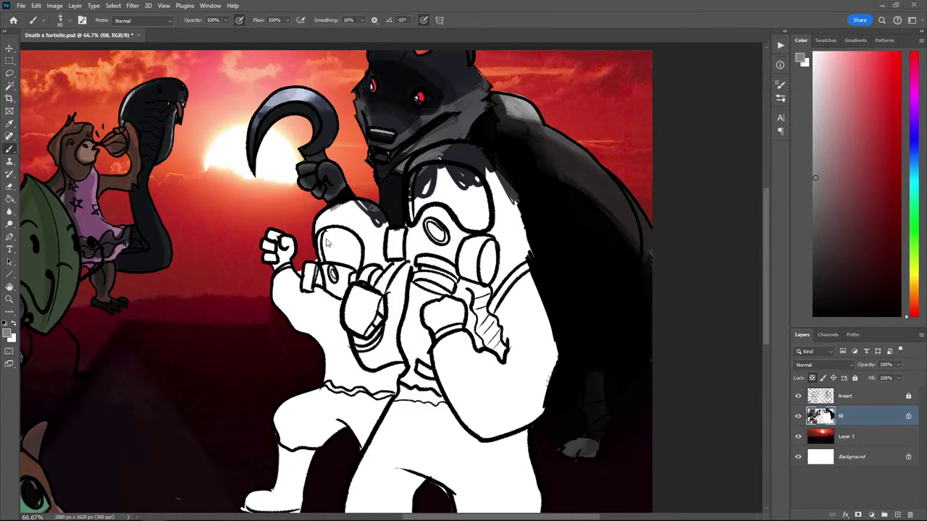
left_click(829, 152)
left_click(912, 302)
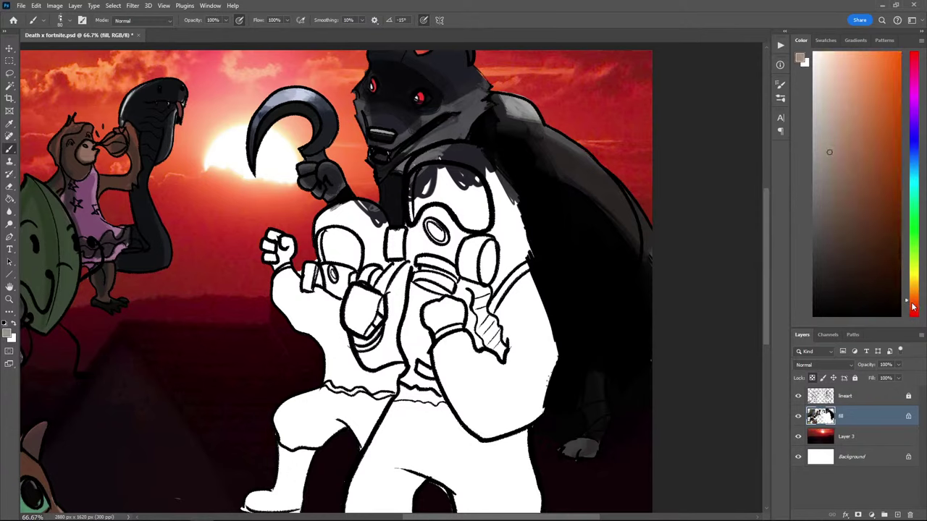
left_click(843, 181)
left_click(860, 205)
left_click(855, 172)
left_click(832, 183)
key("bracketright")
key("bracketright")
left_click_drag(501, 210, 496, 195)
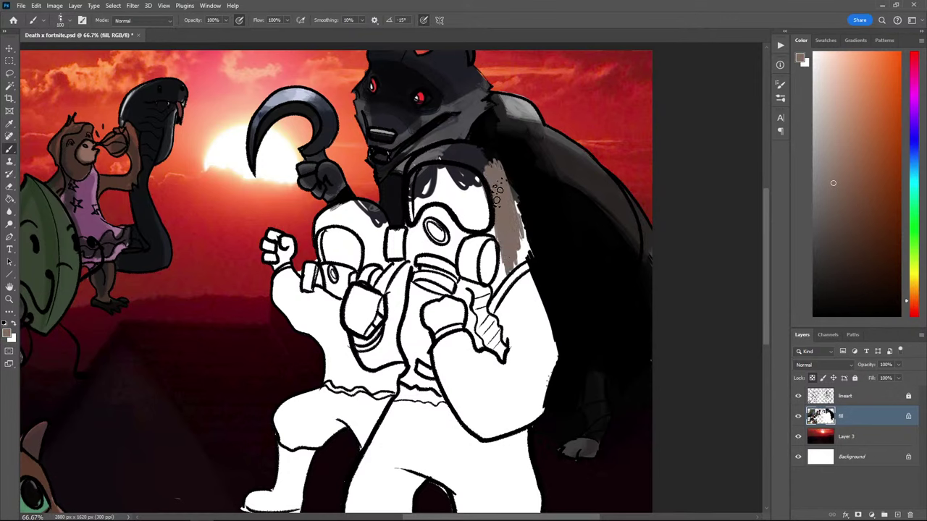
key("ctrl+z")
Paint the smaller masked figure's hood, mask, raised arm and jacket in a flat orange-red
left_click(914, 308)
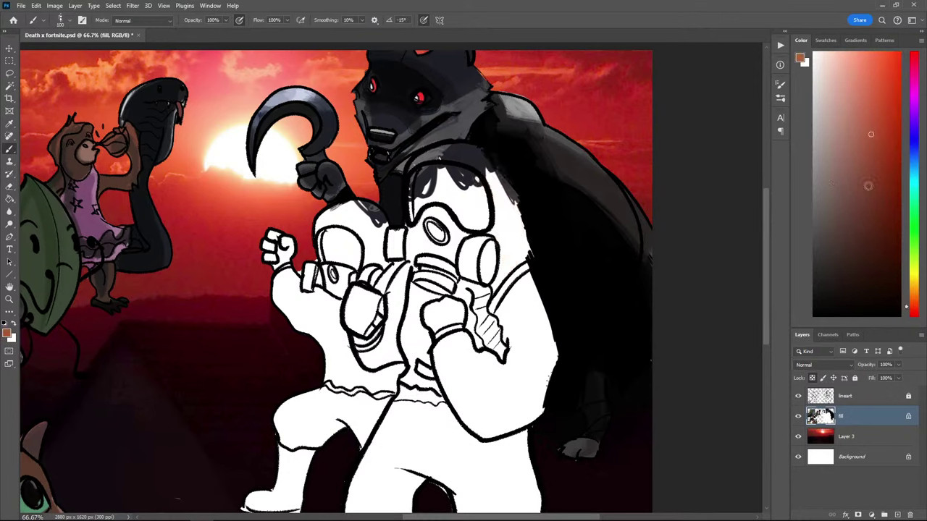
left_click(872, 107)
mouse_move(367, 213)
left_mouse_down()
mouse_move(370, 244)
mouse_move(371, 220)
mouse_move(369, 235)
mouse_move(325, 235)
mouse_move(324, 258)
mouse_move(328, 215)
mouse_move(325, 229)
mouse_move(372, 217)
mouse_move(382, 233)
mouse_move(385, 256)
mouse_move(373, 272)
mouse_move(349, 235)
mouse_move(336, 285)
mouse_move(326, 249)
mouse_move(344, 311)
mouse_move(304, 289)
mouse_move(301, 314)
mouse_move(277, 217)
mouse_move(265, 229)
mouse_move(268, 278)
mouse_move(311, 356)
mouse_move(328, 308)
mouse_move(335, 239)
mouse_move(354, 269)
mouse_move(318, 318)
mouse_move(306, 285)
mouse_move(312, 265)
mouse_move(353, 269)
mouse_move(362, 354)
mouse_move(370, 301)
mouse_move(320, 378)
mouse_move(344, 375)
mouse_move(353, 332)
mouse_move(361, 363)
mouse_move(346, 373)
mouse_move(340, 319)
left_mouse_up()
mouse_move(378, 352)
left_mouse_down()
mouse_move(400, 319)
mouse_move(404, 254)
mouse_move(381, 290)
mouse_move(395, 243)
mouse_move(407, 239)
left_mouse_up()
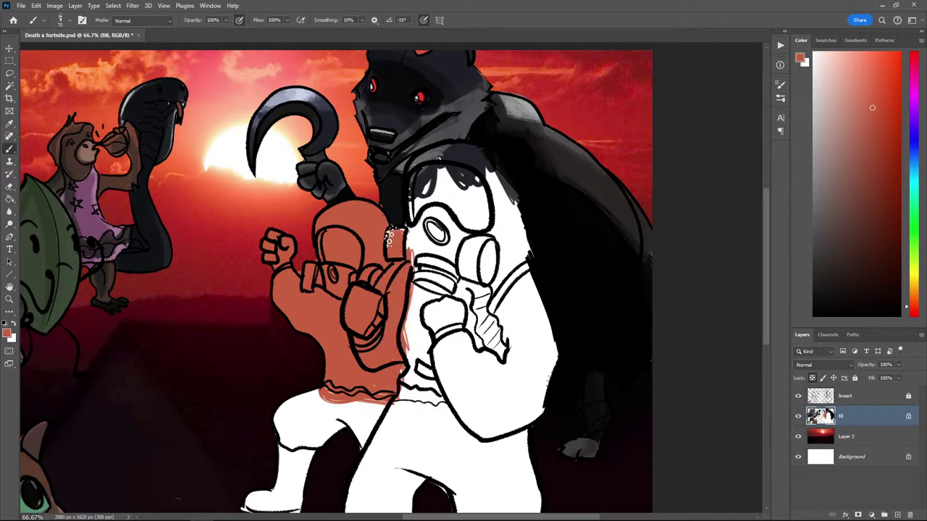
Paint the larger masked figure's hood, visor area and upper mask in the same flat orange-red
left_click_drag(423, 197, 418, 227)
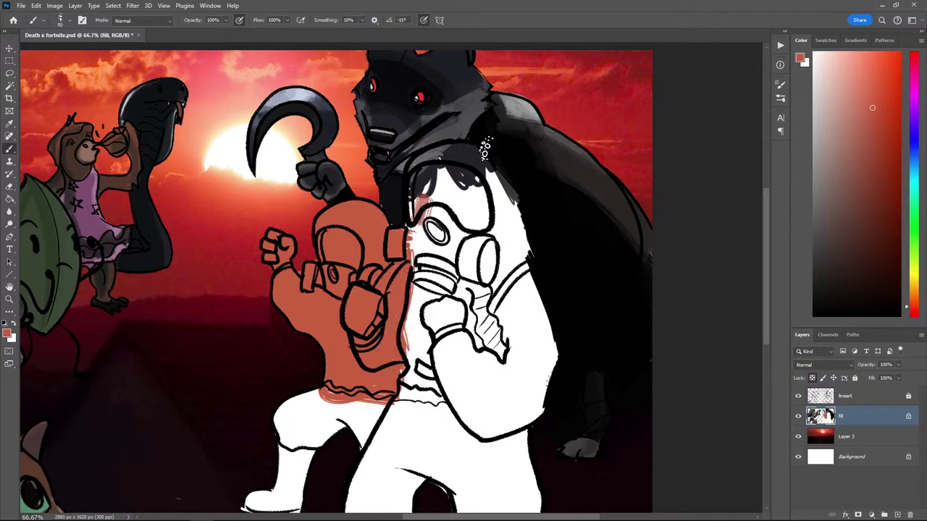
mouse_move(479, 177)
left_mouse_down()
mouse_move(476, 250)
mouse_move(485, 225)
mouse_move(478, 170)
mouse_move(500, 171)
mouse_move(526, 264)
mouse_move(501, 178)
mouse_move(480, 160)
mouse_move(514, 210)
mouse_move(499, 174)
mouse_move(514, 214)
mouse_move(493, 171)
mouse_move(509, 194)
mouse_move(472, 172)
mouse_move(472, 154)
mouse_move(510, 194)
mouse_move(454, 160)
mouse_move(469, 155)
mouse_move(432, 130)
mouse_move(462, 163)
mouse_move(433, 161)
mouse_move(417, 177)
mouse_move(431, 168)
mouse_move(467, 224)
mouse_move(468, 207)
mouse_move(437, 283)
left_mouse_up()
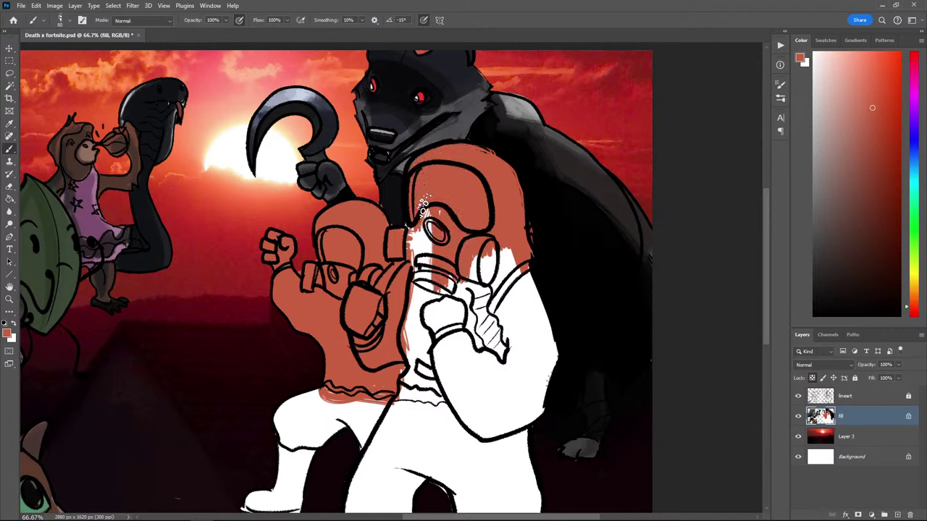
left_click_drag(429, 249, 428, 223)
left_click(488, 160, "alt")
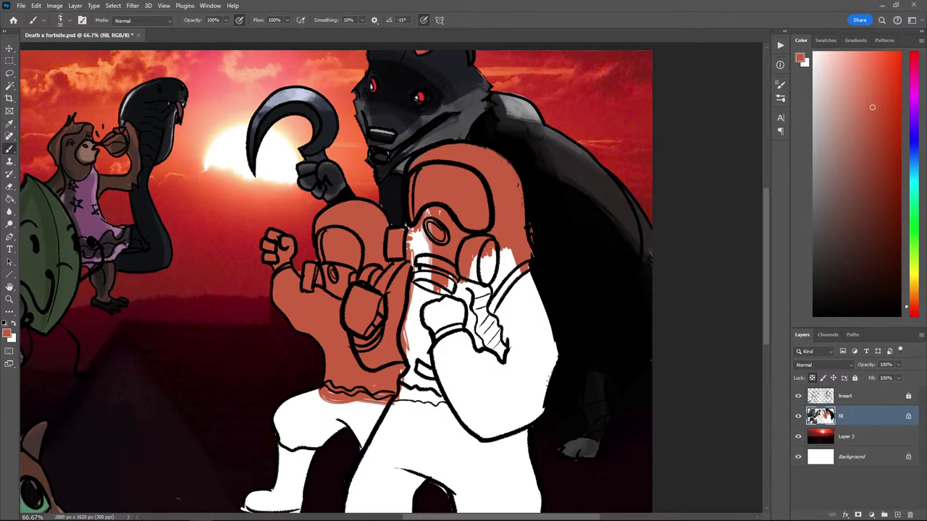
Paint the left mask filters of both masked figures dark grey, and pick a near-black for shading them
left_click(422, 245, "alt")
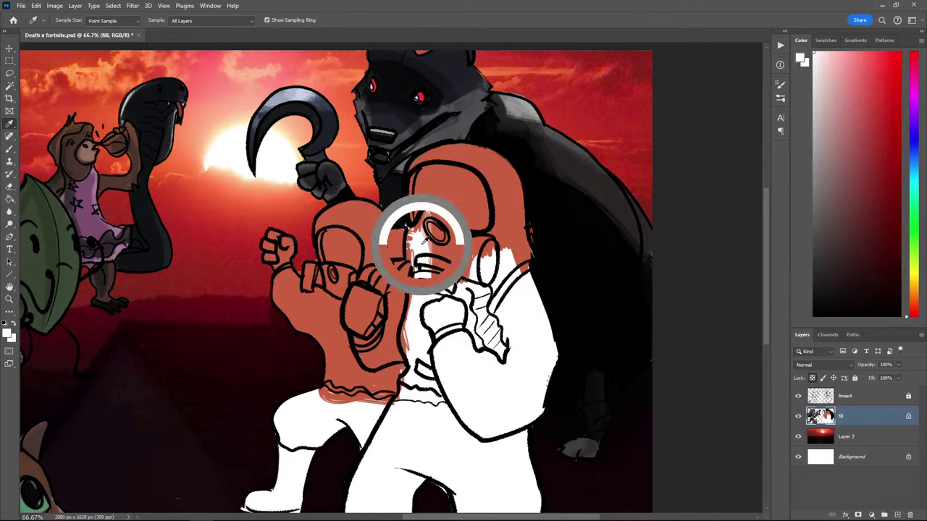
left_click(820, 271)
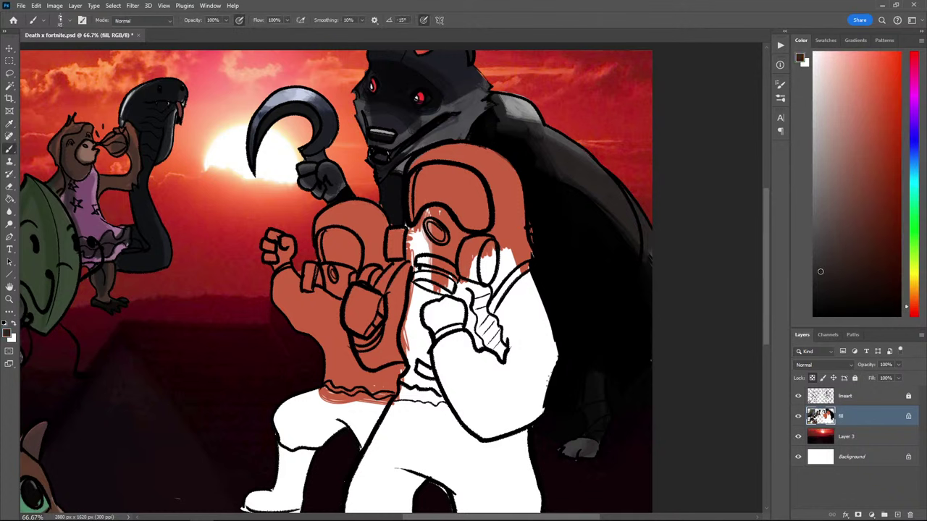
mouse_move(307, 270)
left_mouse_down()
mouse_move(313, 289)
mouse_move(304, 289)
left_mouse_up()
mouse_move(402, 232)
left_mouse_down()
mouse_move(391, 254)
mouse_move(400, 237)
left_mouse_up()
left_click(399, 250, "alt")
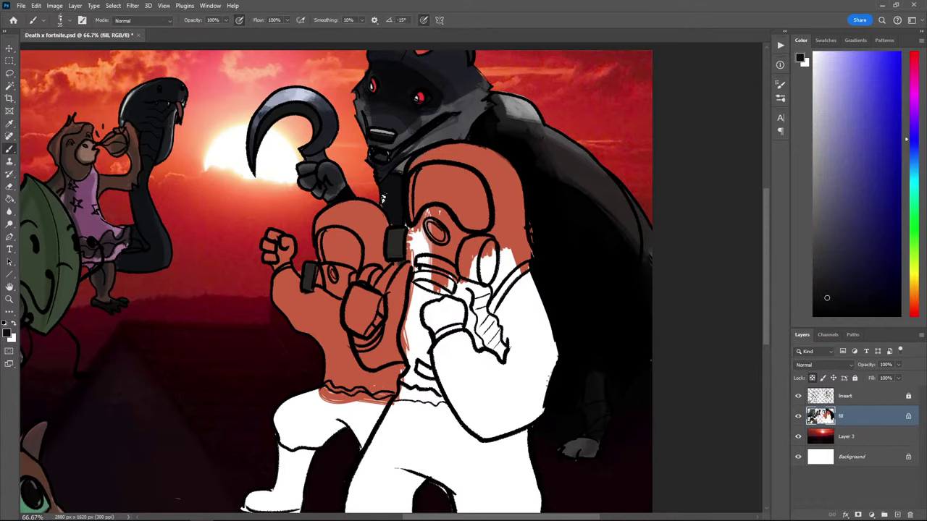
key("alt")
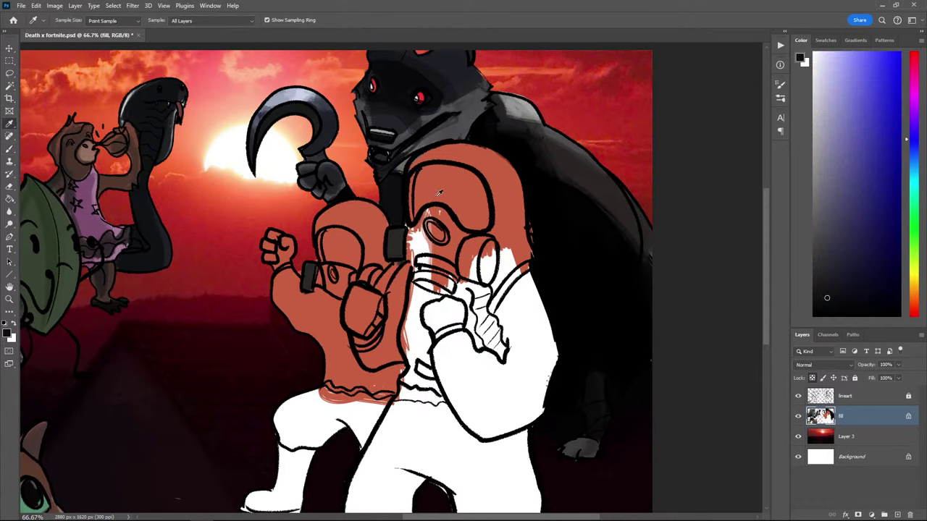
key("alt")
left_click(403, 230, "alt")
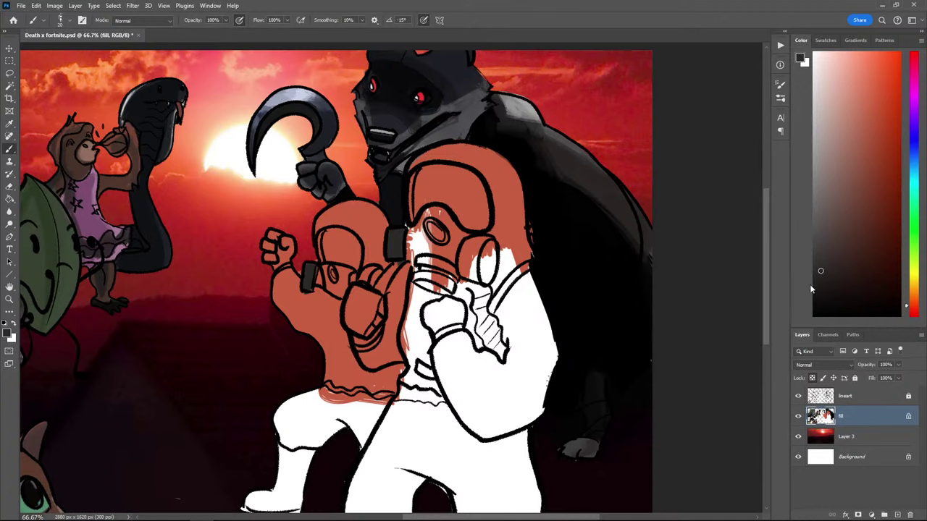
left_click(822, 297)
key("[")
Switch to Discord to read the direct message about the Scratch game assignment, and return to the Photoshop illustration
left_click_drag(926, 290, 451, 232)
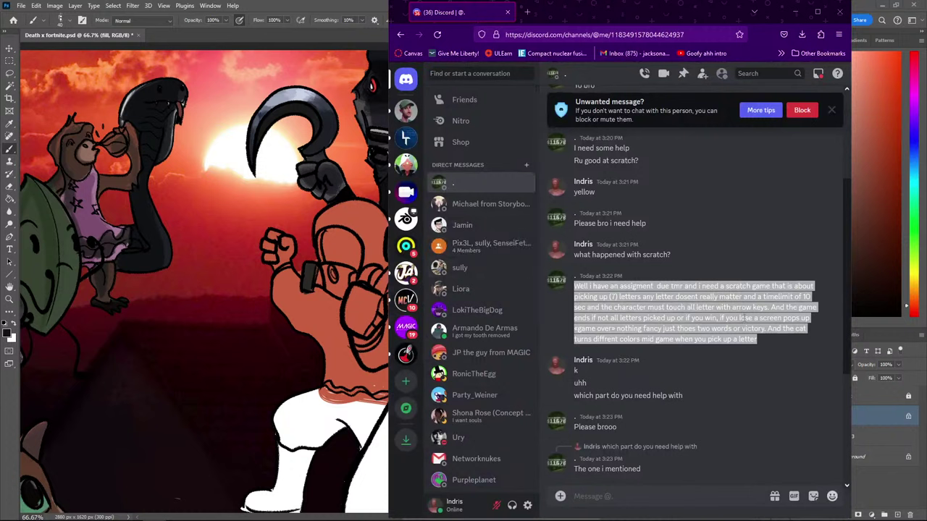
left_click(753, 333)
left_click_drag(574, 286, 772, 346)
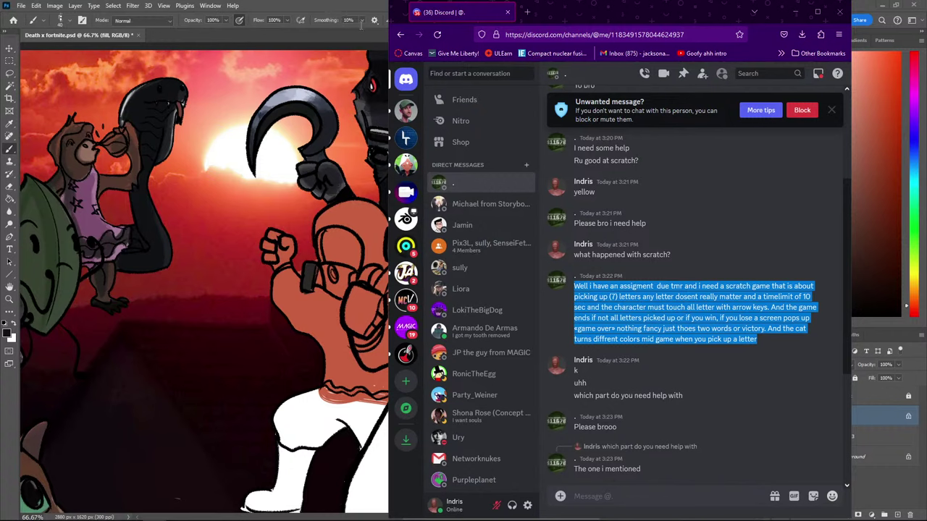
scroll(741, 364, "down", 3)
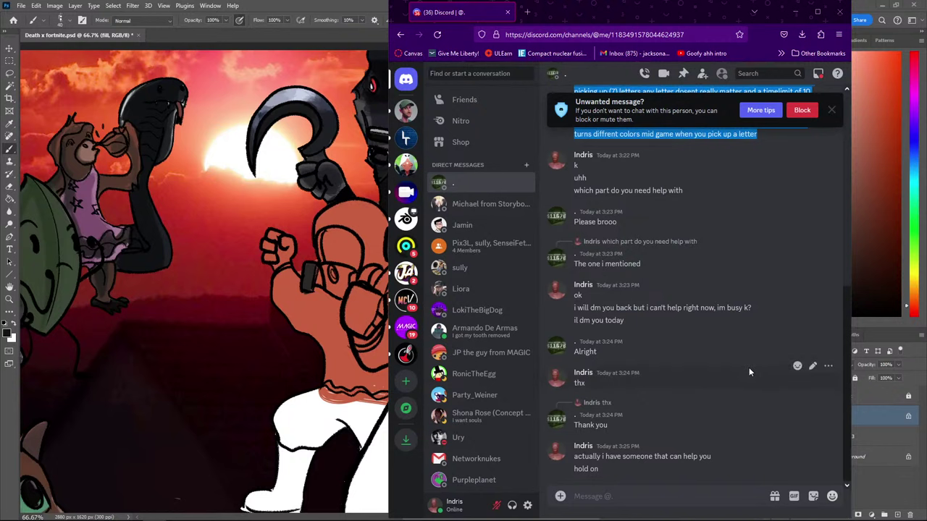
left_click(299, 4)
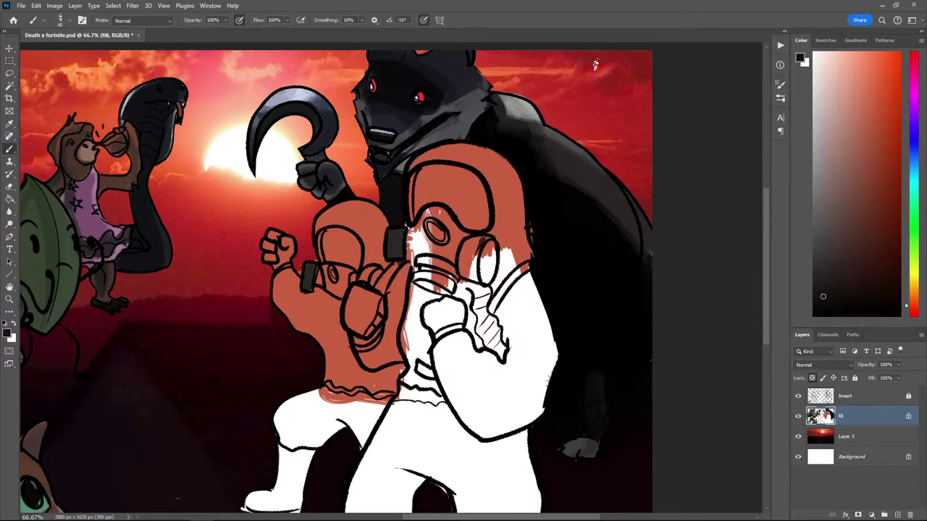
Paint the larger figure's right mask filter dark grey sampled from its left filter, and shade the filters with near-black
left_click(398, 237, "alt")
key("[")
mouse_move(479, 230)
left_mouse_down()
mouse_move(476, 250)
mouse_move(487, 239)
mouse_move(467, 246)
mouse_move(482, 242)
mouse_move(470, 252)
mouse_move(475, 279)
mouse_move(467, 275)
mouse_move(475, 250)
mouse_move(459, 272)
mouse_move(471, 262)
mouse_move(493, 277)
mouse_move(491, 247)
mouse_move(485, 269)
left_mouse_up()
left_click(813, 313)
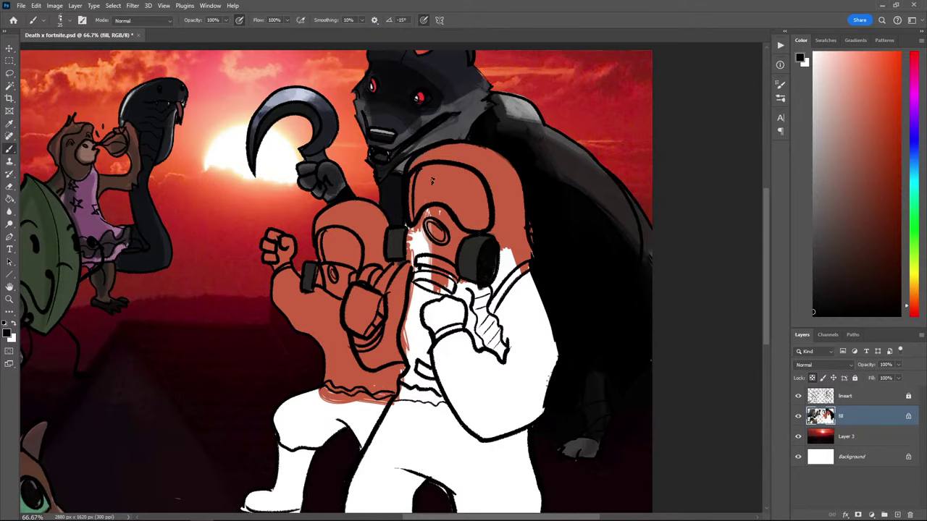
mouse_move(314, 268)
left_mouse_down()
mouse_move(311, 286)
mouse_move(312, 265)
left_mouse_up()
Paint the smaller figure's right mask filter near-black, and touch up its left filter with its own sampled dark grey
key("i")
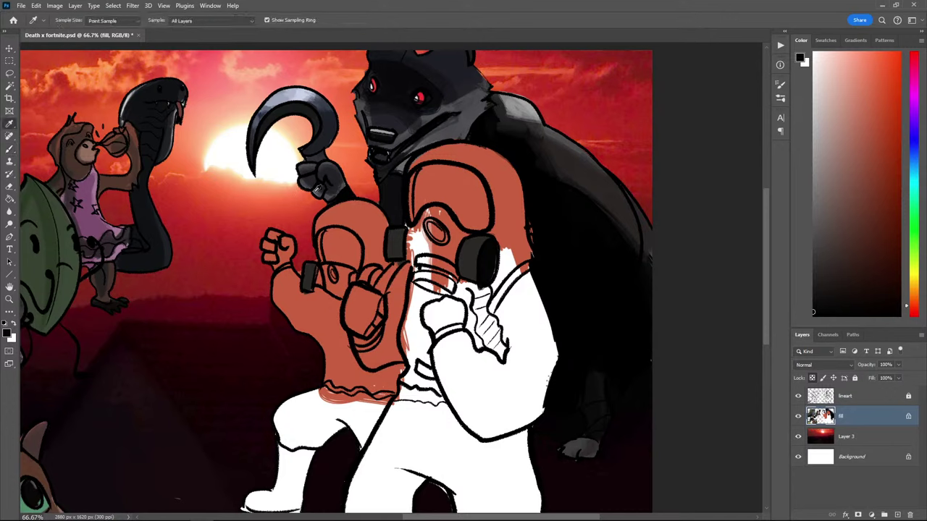
key("b")
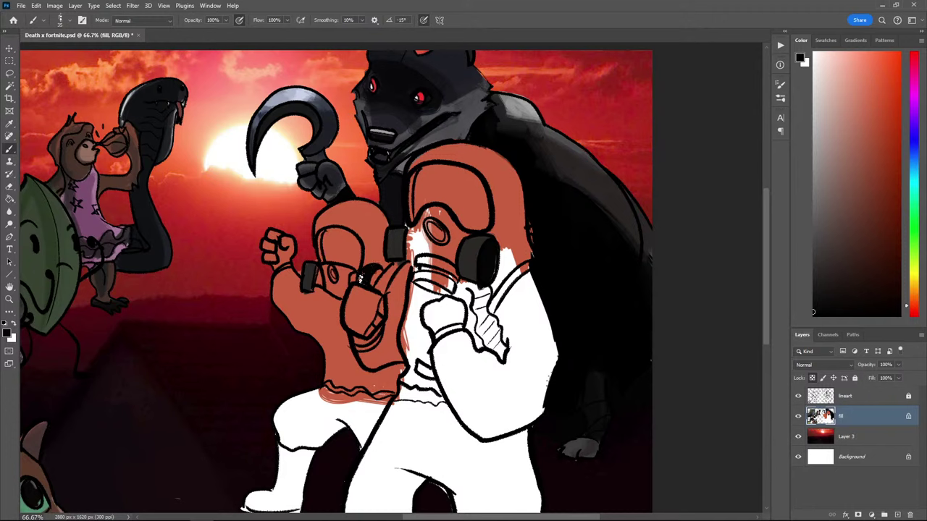
left_click(368, 274, "alt")
left_click_drag(379, 274, 373, 283)
left_click(316, 275, "alt")
left_click_drag(315, 276, 317, 272)
left_click(317, 272, "alt")
Fill the smaller figure's visor with a flat dark brown, undoing the misplaced stroke
left_click(815, 304)
key("i")
key("b")
key("bracketright")
key("bracketright")
mouse_move(352, 240)
left_mouse_down()
mouse_move(357, 266)
mouse_move(350, 240)
mouse_move(352, 249)
mouse_move(329, 237)
mouse_move(342, 261)
mouse_move(324, 252)
mouse_move(334, 234)
mouse_move(322, 250)
mouse_move(322, 235)
mouse_move(336, 231)
mouse_move(326, 241)
mouse_move(356, 264)
left_mouse_up()
key("ctrl+z")
left_click(351, 250, "alt")
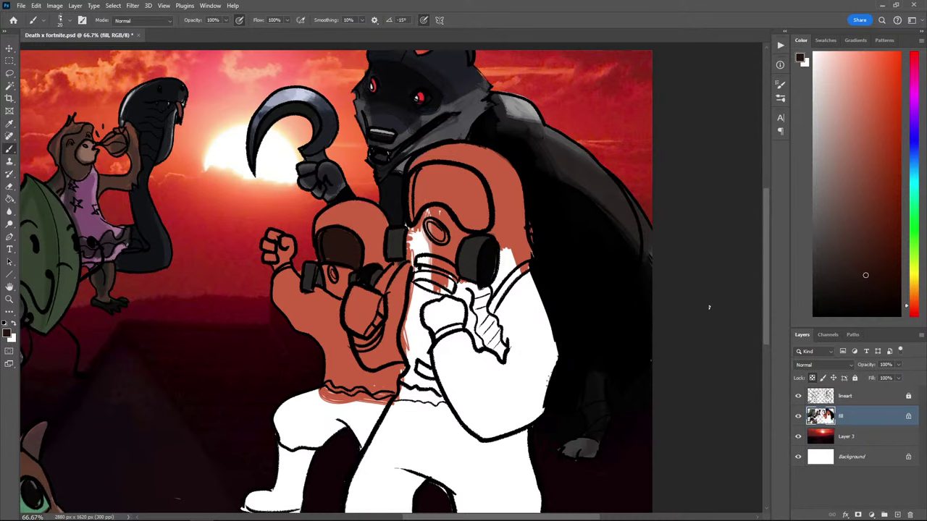
Paint a soft lighter grey-brown diagonal reflection across the smaller figure's dark visor
left_click(816, 290)
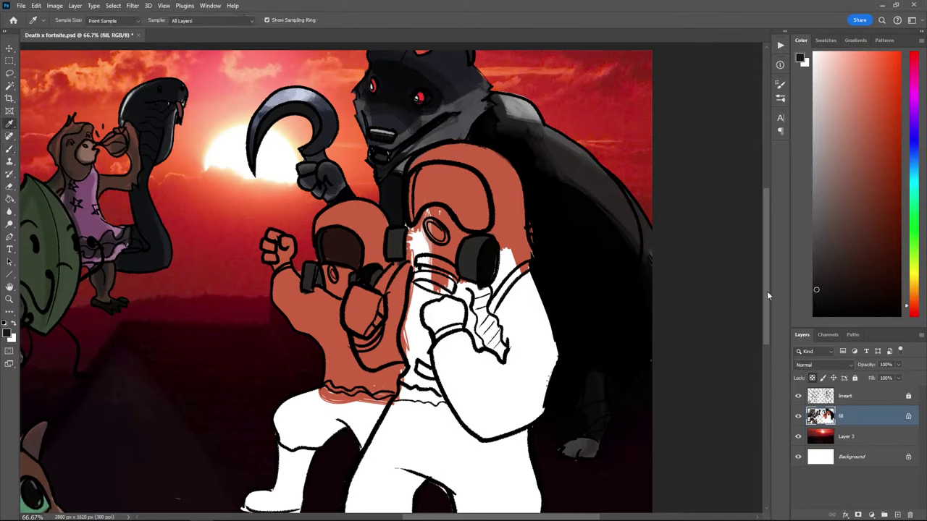
left_click(838, 219)
key("bracketright")
key("bracketright")
mouse_move(351, 243)
left_mouse_down()
mouse_move(343, 240)
mouse_move(345, 256)
mouse_move(352, 241)
mouse_move(348, 259)
mouse_move(351, 244)
mouse_move(336, 262)
left_mouse_up()
left_click(355, 260, "alt")
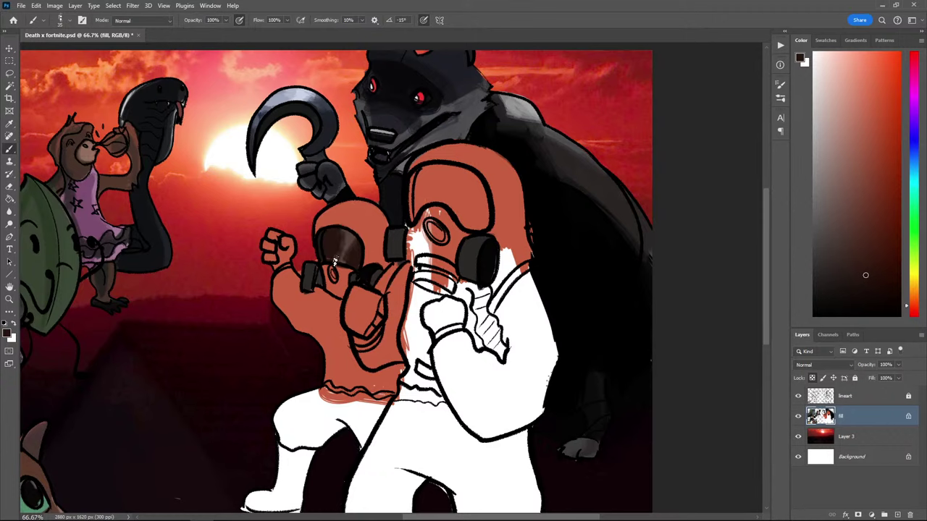
Add a thin white diagonal glint over the reflection on the smaller figure's visor
left_click(342, 228, "alt")
left_click(341, 236, "alt")
left_click_drag(835, 126, 721, 7)
left_click_drag(350, 233, 340, 261)
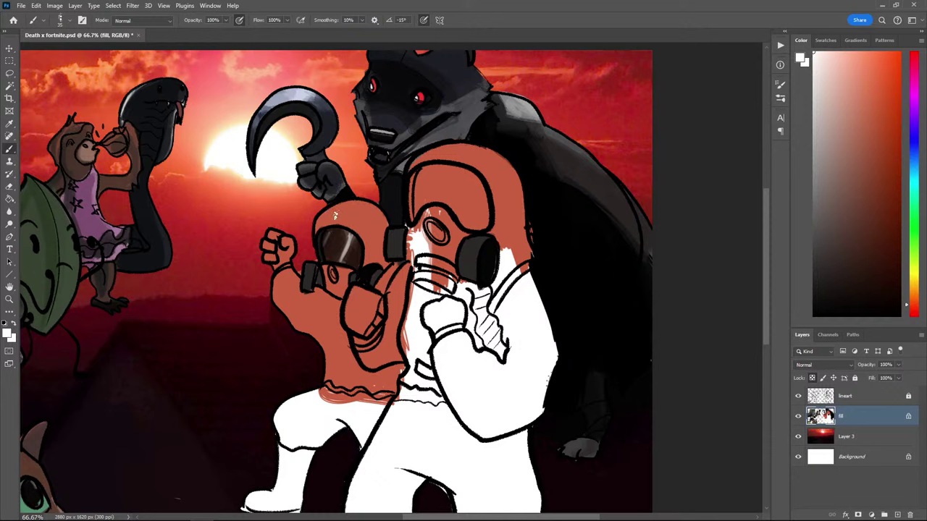
Fill the larger figure's visor with the dark brown sampled from the smaller figure's visor
left_click(330, 104, "alt")
left_click(336, 236, "alt")
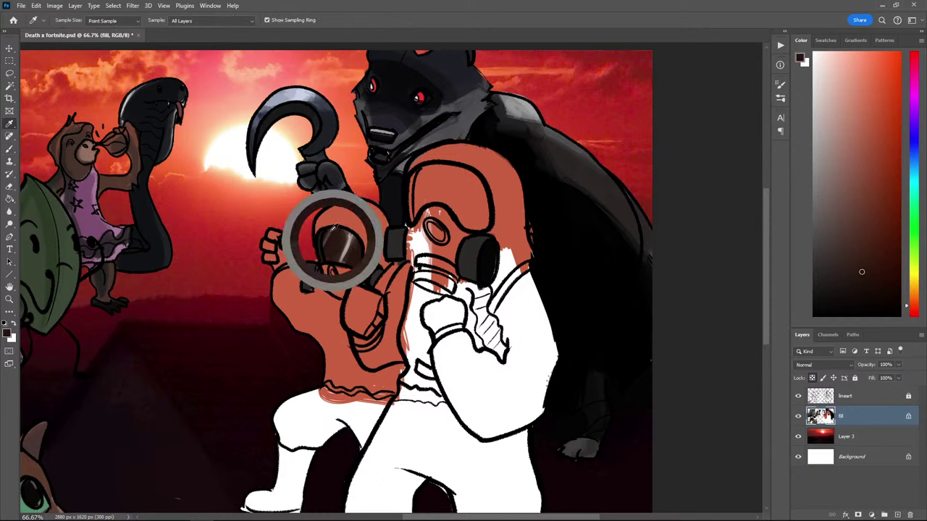
mouse_move(467, 172)
left_mouse_down()
mouse_move(479, 194)
mouse_move(463, 180)
mouse_move(470, 214)
mouse_move(481, 185)
mouse_move(463, 177)
mouse_move(446, 191)
mouse_move(435, 172)
mouse_move(414, 205)
left_mouse_up()
key("ctrl+z")
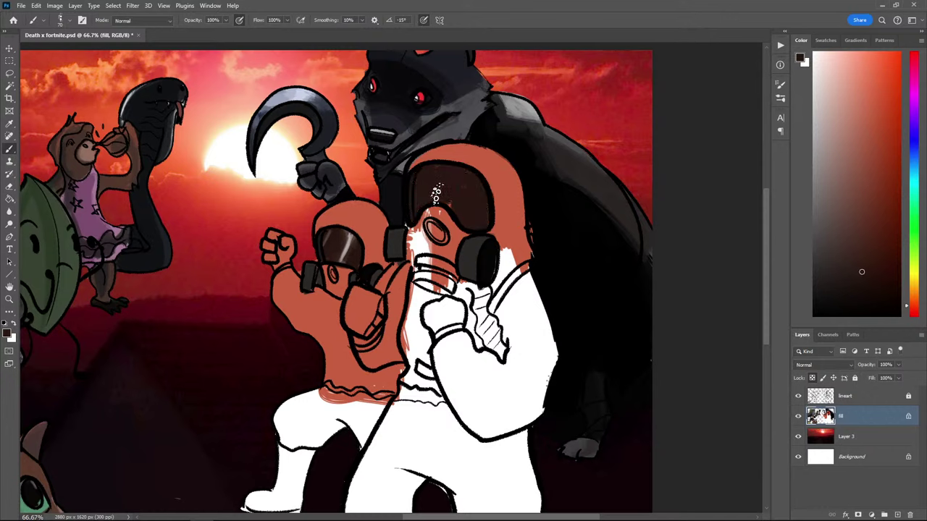
key("i")
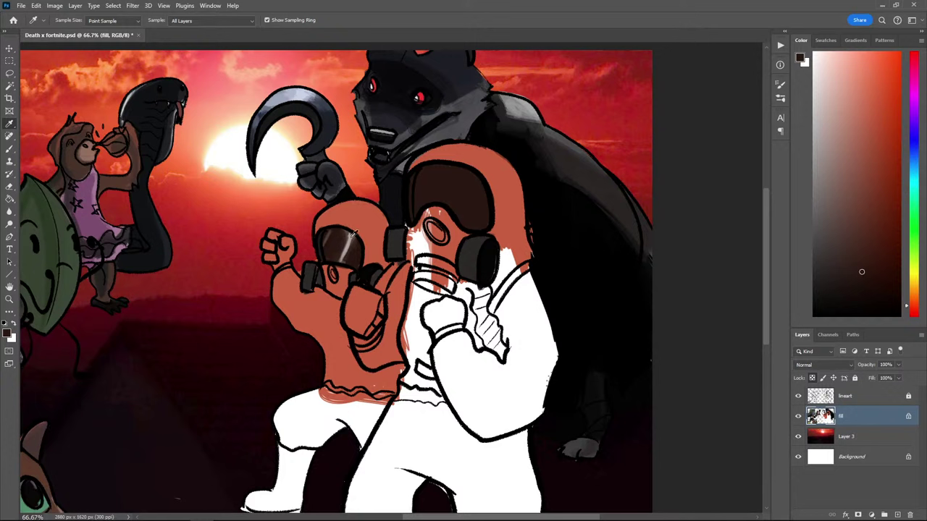
Paint soft lighter brown diagonal reflection bands across the larger figure's visor, blending with tones sampled from both visors
left_click(346, 234, "alt")
mouse_move(472, 180)
left_mouse_down()
mouse_move(453, 179)
mouse_move(465, 205)
left_mouse_up()
left_click(465, 201, "alt")
left_click(446, 175, "alt")
mouse_move(444, 175)
left_mouse_down()
mouse_move(435, 194)
mouse_move(457, 172)
mouse_move(473, 189)
mouse_move(451, 203)
left_mouse_up()
left_click(446, 181, "alt")
left_click(477, 197, "alt")
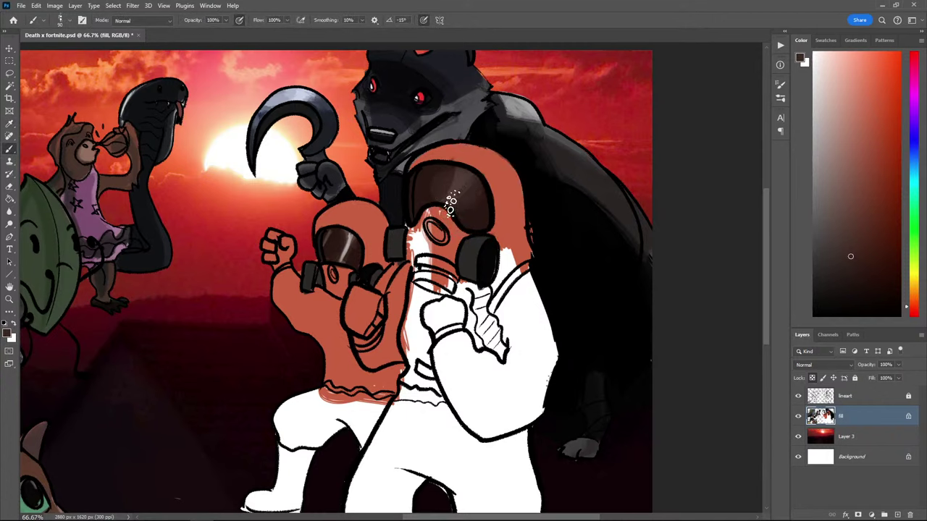
left_click(450, 202, "alt")
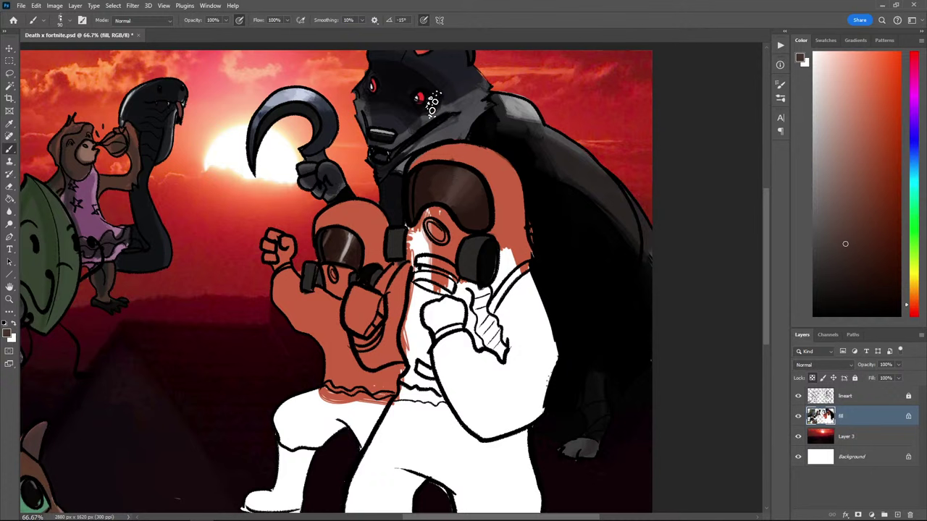
Add a pale grey diagonal streak with a white glint to the larger figure's visor, using colour sampled from the smaller visor
left_click(349, 240, "alt")
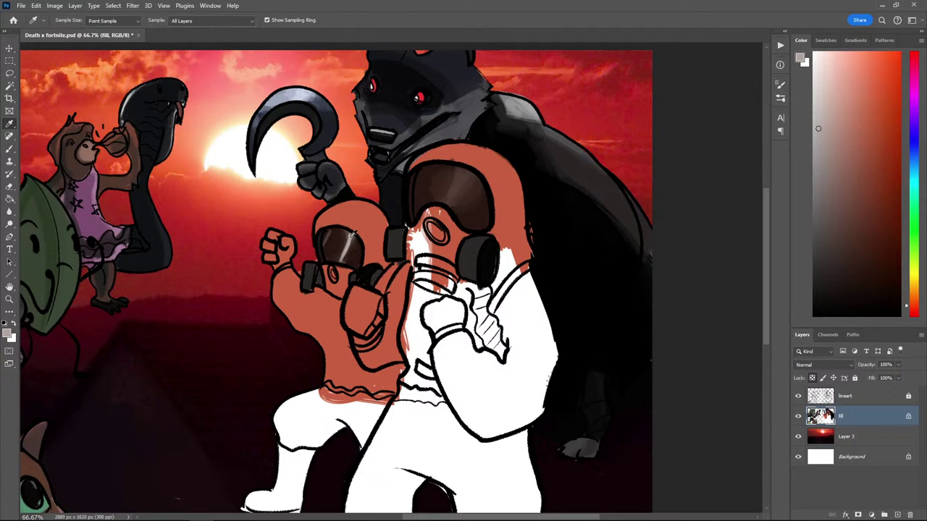
mouse_move(470, 175)
left_mouse_down()
mouse_move(448, 203)
mouse_move(456, 191)
left_mouse_up()
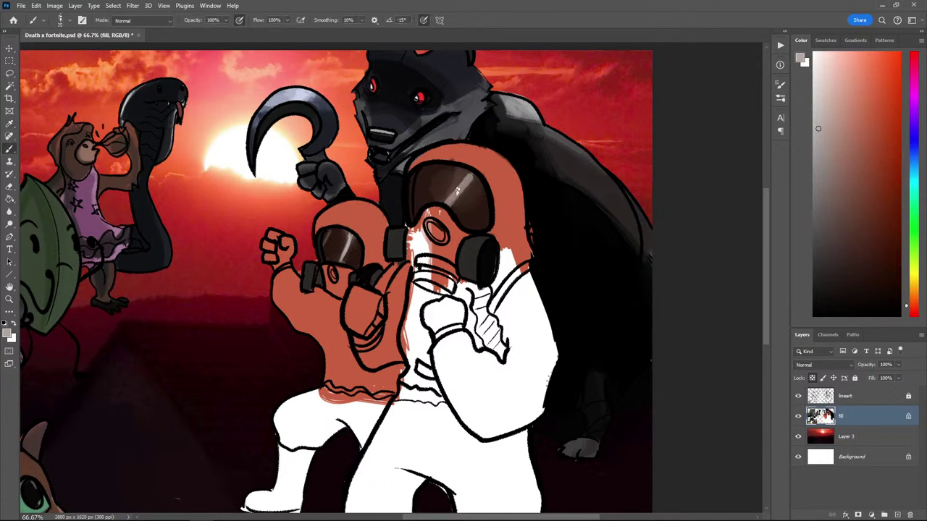
key("x")
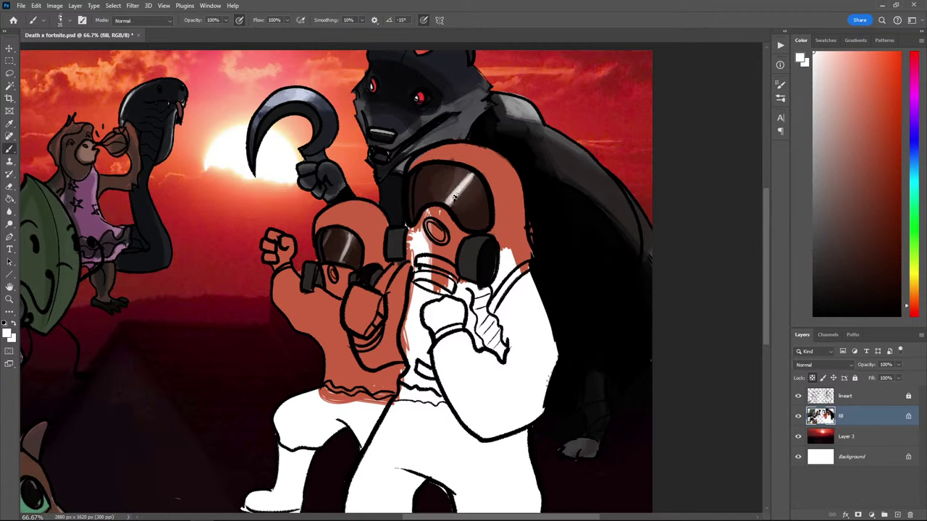
left_click(463, 187, "alt")
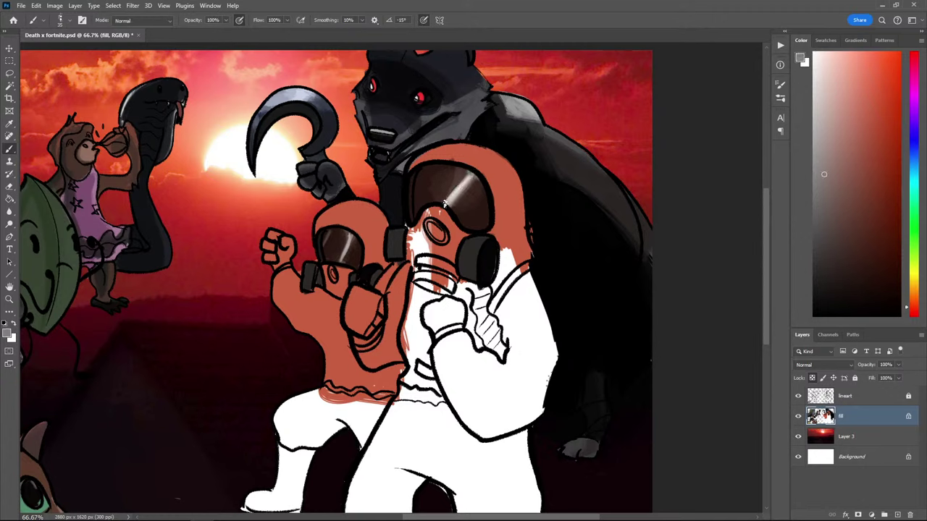
left_click(459, 155, "alt")
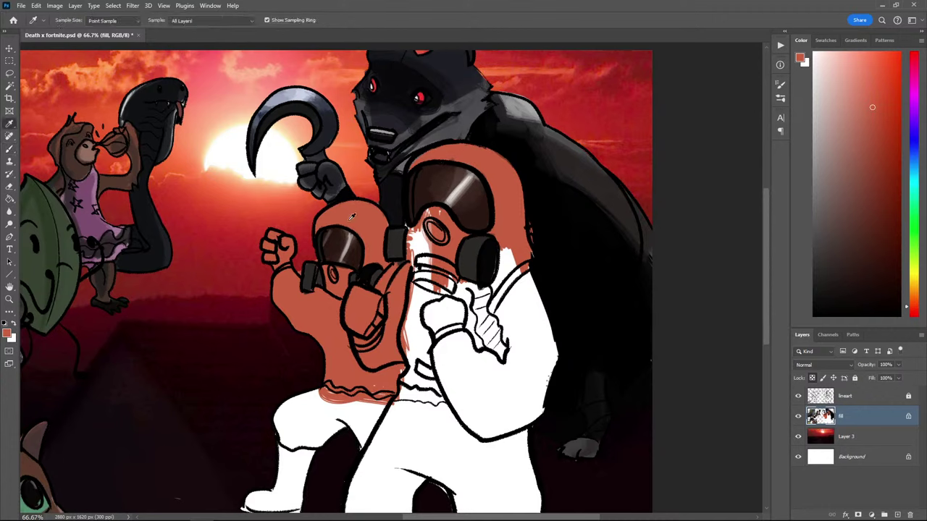
left_click(815, 191)
left_click_drag(814, 191, 804, 294)
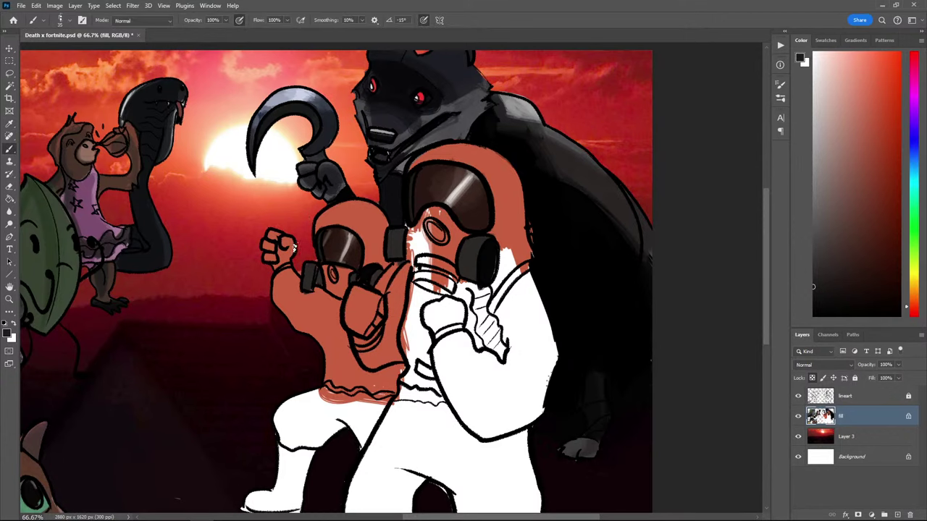
left_click_drag(291, 238, 281, 230)
key("bracketright")
key("bracketright")
Shift the sampled orange-red to an orange-brown and paint it over the top and side of the larger figure's hood
left_click(299, 299, "alt")
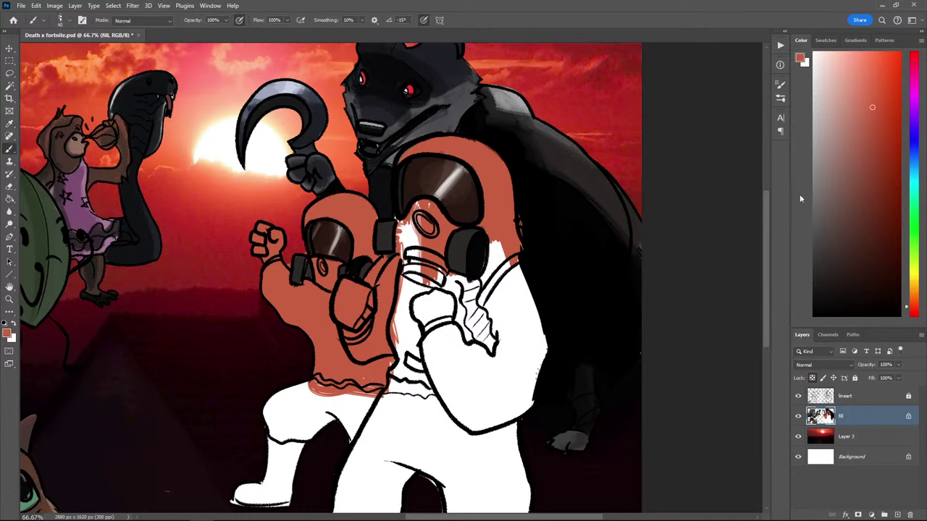
left_click(916, 295)
mouse_move(871, 218)
left_mouse_down()
mouse_move(843, 206)
mouse_move(884, 122)
left_mouse_up()
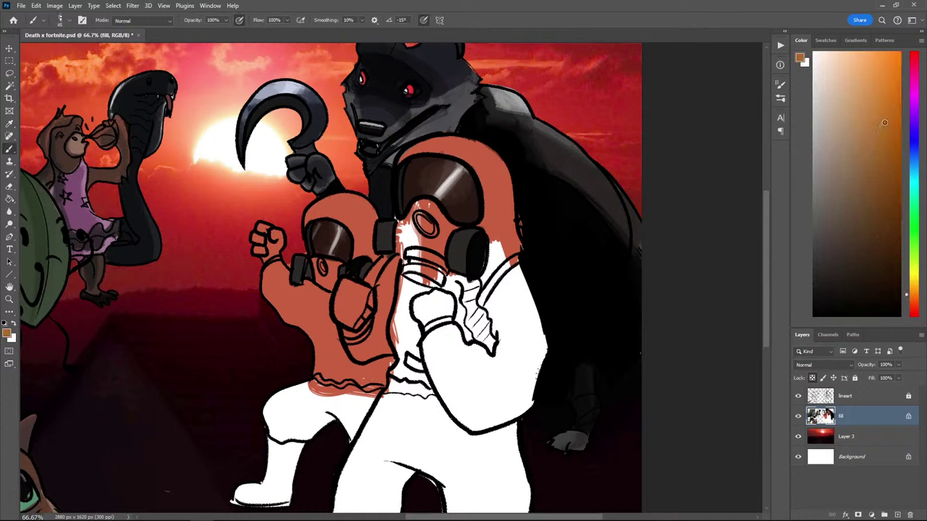
key("bracketright")
key("bracketright")
key("bracketright")
left_click_drag(437, 145, 464, 151)
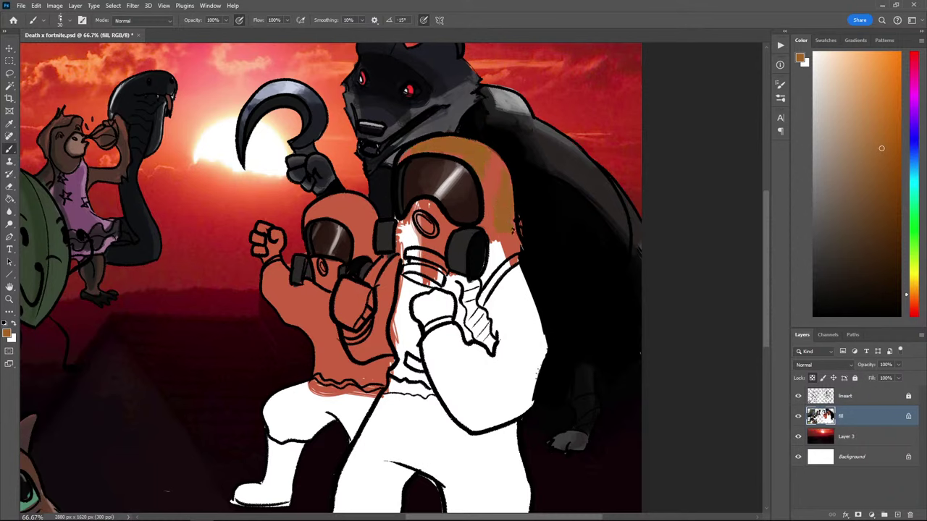
Paint the larger figure's shoulder and upper sleeve orange-brown, blending in a lighter tan along the outer arm
mouse_move(527, 248)
left_mouse_down()
mouse_move(514, 271)
mouse_move(521, 304)
mouse_move(510, 300)
mouse_move(528, 235)
mouse_move(509, 281)
mouse_move(509, 266)
mouse_move(493, 289)
mouse_move(513, 328)
mouse_move(519, 261)
left_mouse_up()
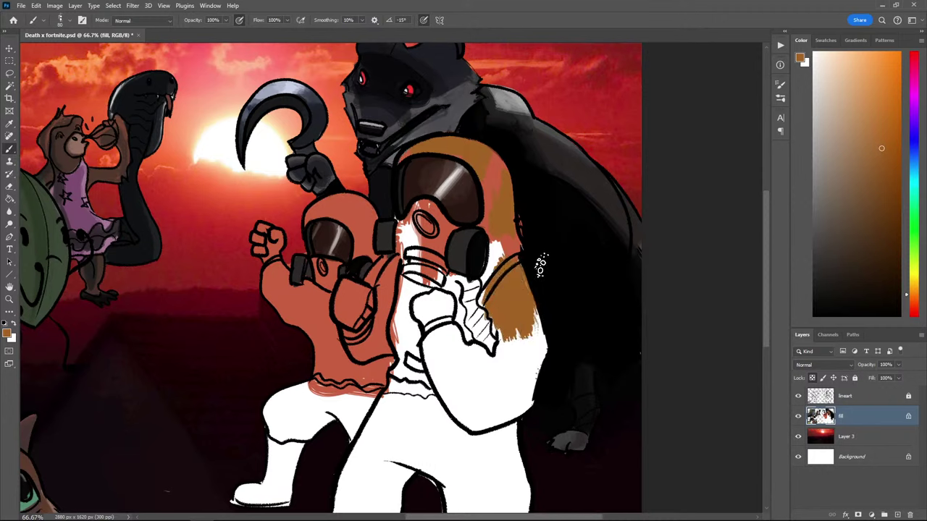
mouse_move(534, 315)
left_mouse_down()
mouse_move(505, 352)
mouse_move(502, 340)
mouse_move(493, 373)
mouse_move(521, 326)
mouse_move(539, 348)
mouse_move(536, 318)
mouse_move(523, 380)
mouse_move(530, 323)
mouse_move(497, 397)
left_mouse_up()
left_click(534, 348, "alt")
left_click(518, 287, "alt")
left_click(543, 311, "alt")
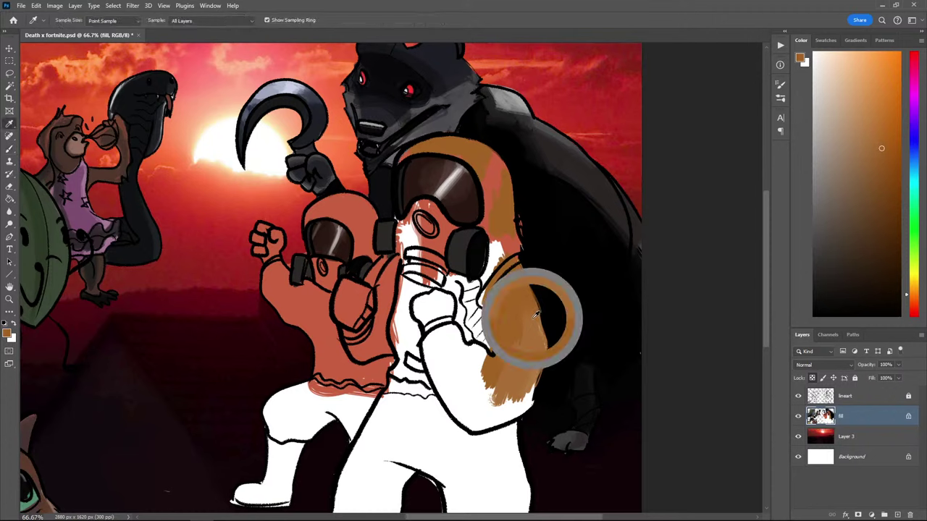
left_click(529, 271, "alt")
left_click(528, 274, "alt")
mouse_move(524, 265)
left_mouse_down()
mouse_move(544, 310)
mouse_move(551, 298)
left_mouse_up()
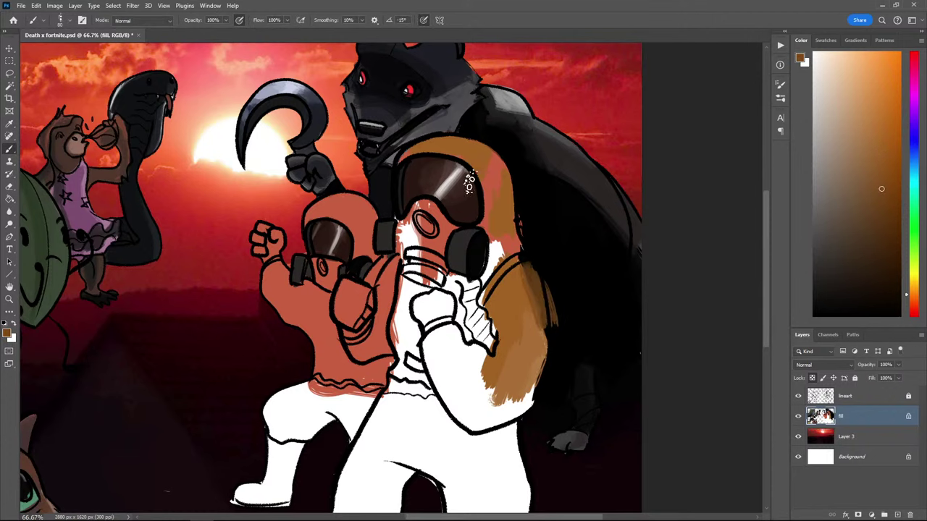
key("ctrl+z")
Extend and blend the sampled brown and tan tones down the larger figure's outer sleeve
left_click_drag(519, 271, 538, 323)
left_click(523, 323, "alt")
mouse_move(538, 356)
left_mouse_down()
mouse_move(543, 334)
mouse_move(528, 397)
left_mouse_up()
left_click(499, 299, "alt")
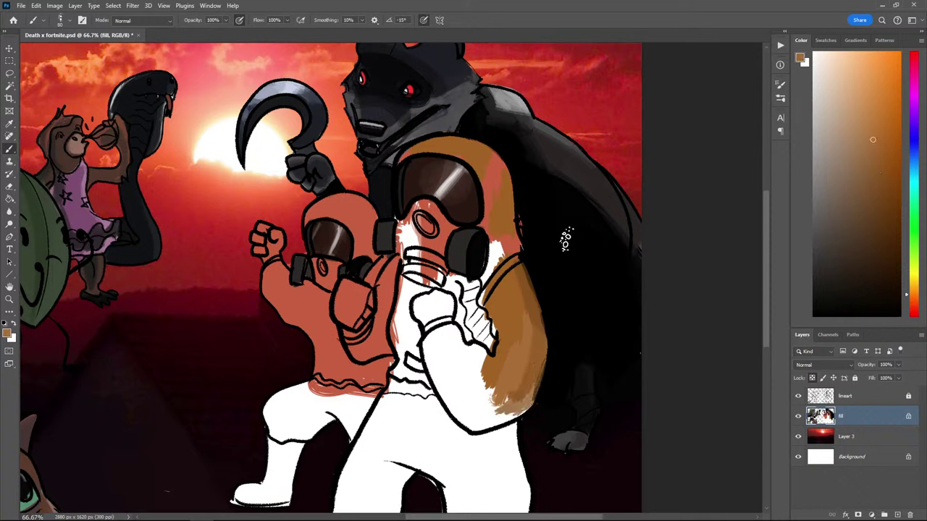
Pick a light neutral grey and paint the white gap on the larger figure's lower hood with a smaller brush
left_click_drag(831, 137, 813, 120)
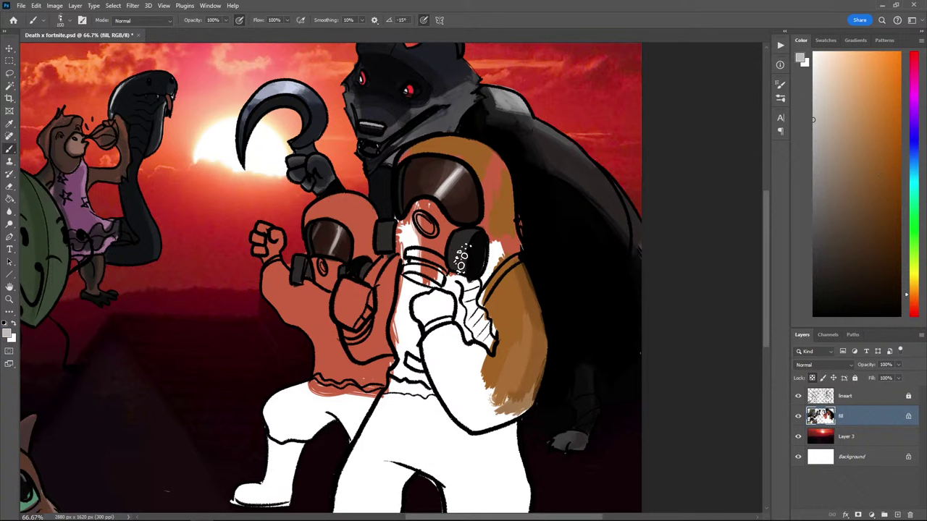
key("bracketleft")
key("bracketleft")
mouse_move(497, 247)
left_mouse_down()
mouse_move(499, 230)
mouse_move(495, 269)
mouse_move(498, 233)
mouse_move(506, 257)
mouse_move(501, 233)
mouse_move(491, 273)
left_mouse_up()
Shift the sampled tone to a dark blue-grey and shade the lower side of the larger figure's hood
left_click(512, 226, "alt")
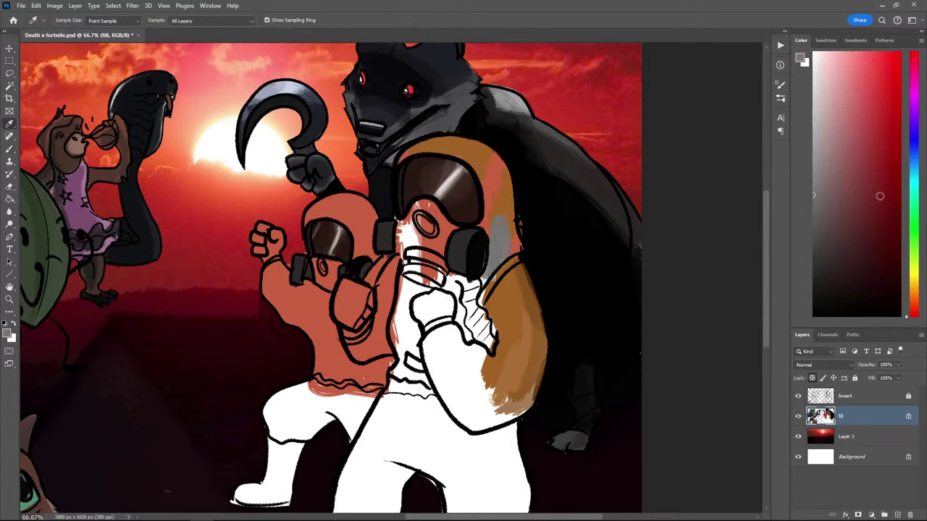
left_click(914, 149)
left_click(838, 226)
left_click(823, 240)
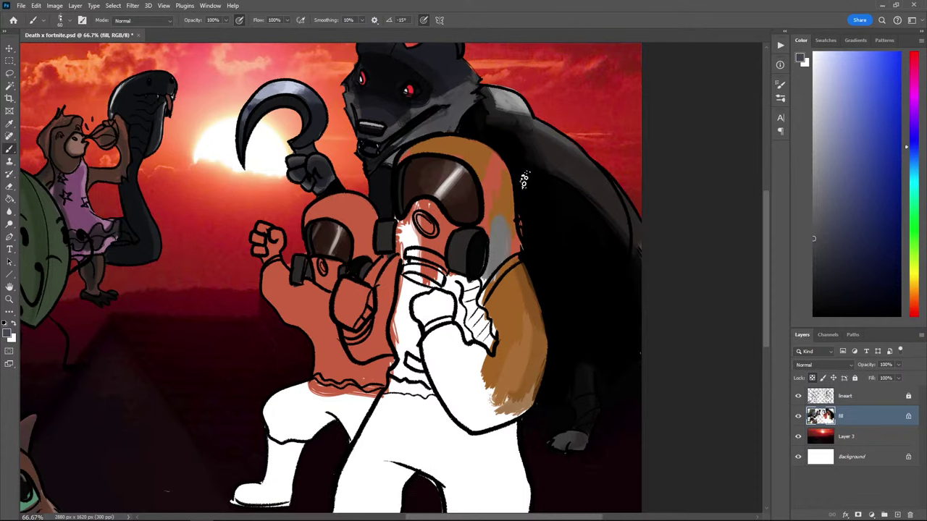
left_click_drag(490, 212, 504, 253)
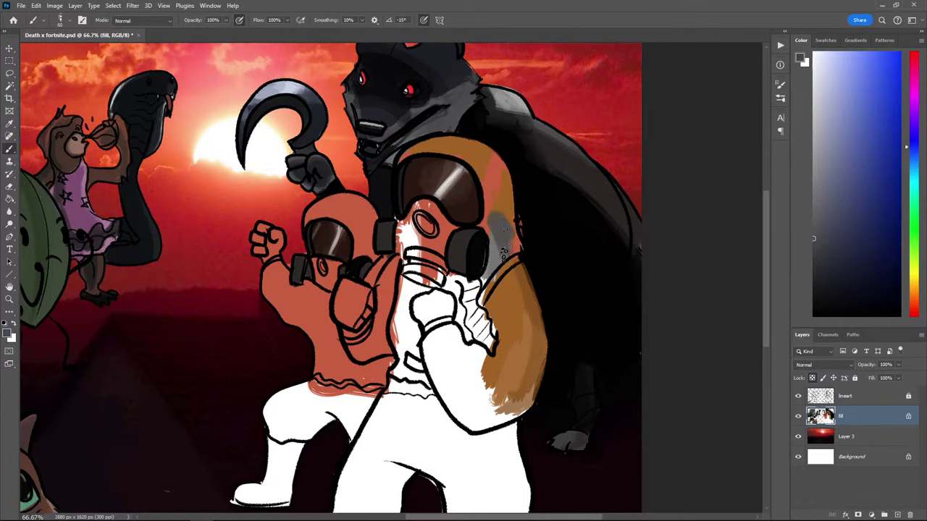
Blend the grey hood shadow upward into the orange-brown using muted browns sampled from the hood
left_click(501, 211, "alt")
left_click(506, 208, "alt")
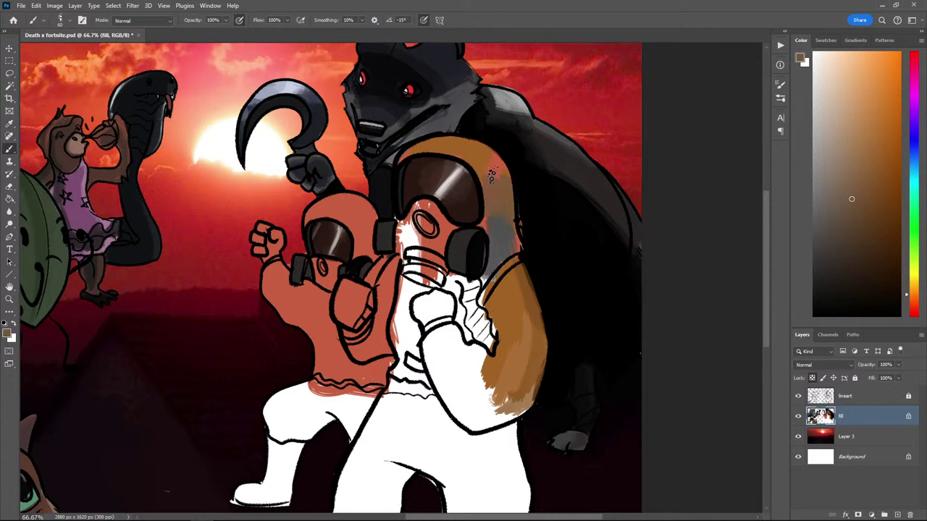
left_click(495, 161, "alt")
left_click(491, 180, "alt")
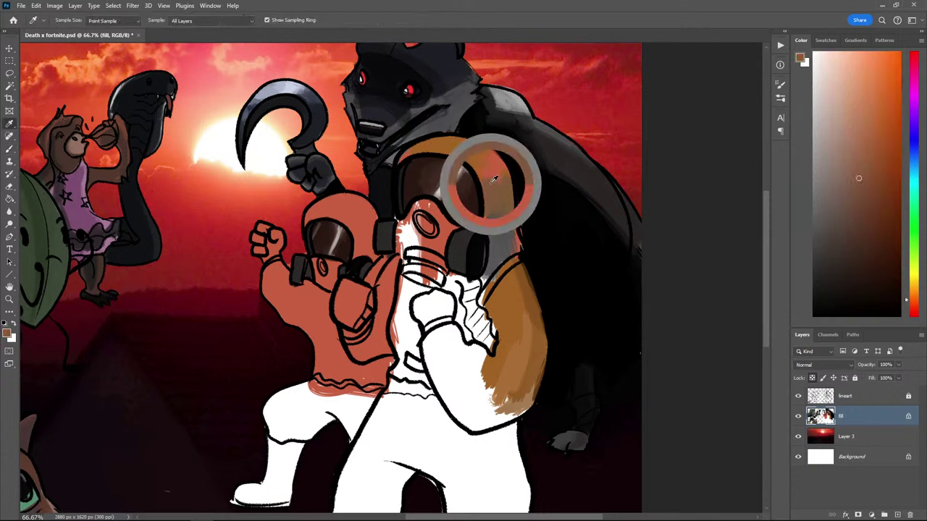
left_click(458, 158, "alt")
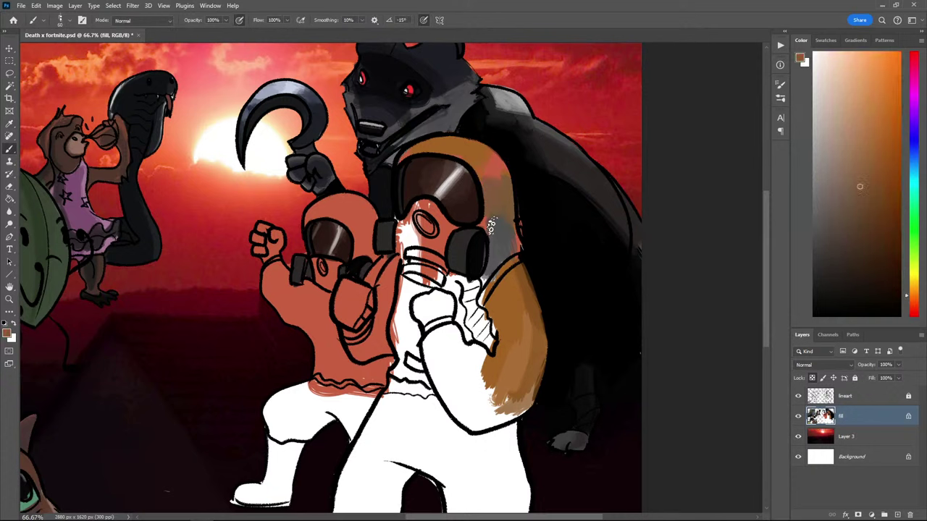
Shade the larger figure's front mask filter with sampled blacks and blend the lower hood's grey into the neighbouring brown
left_click(484, 221, "alt")
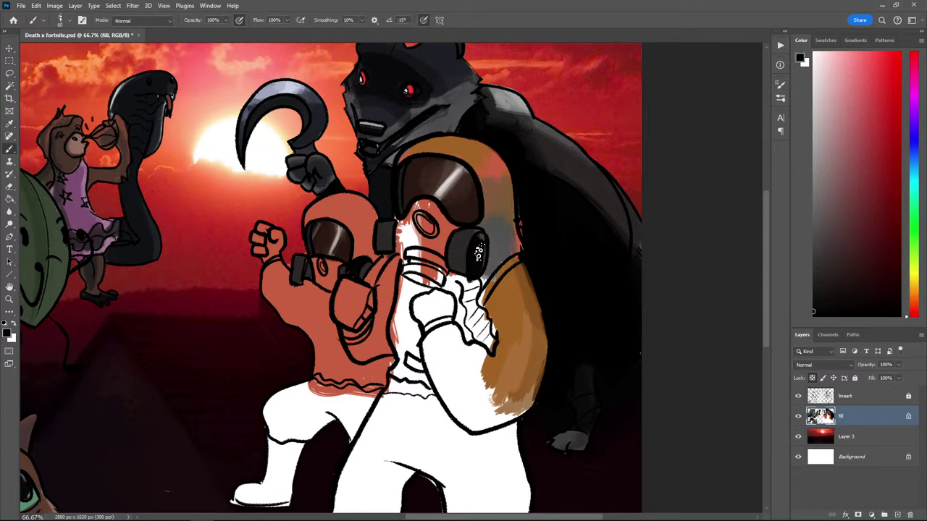
left_click(469, 236, "alt")
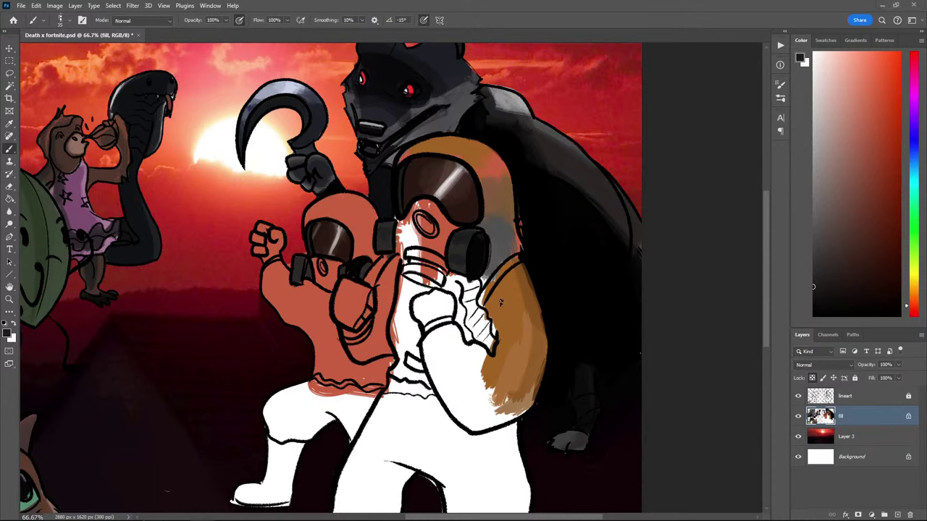
left_click(511, 241, "alt")
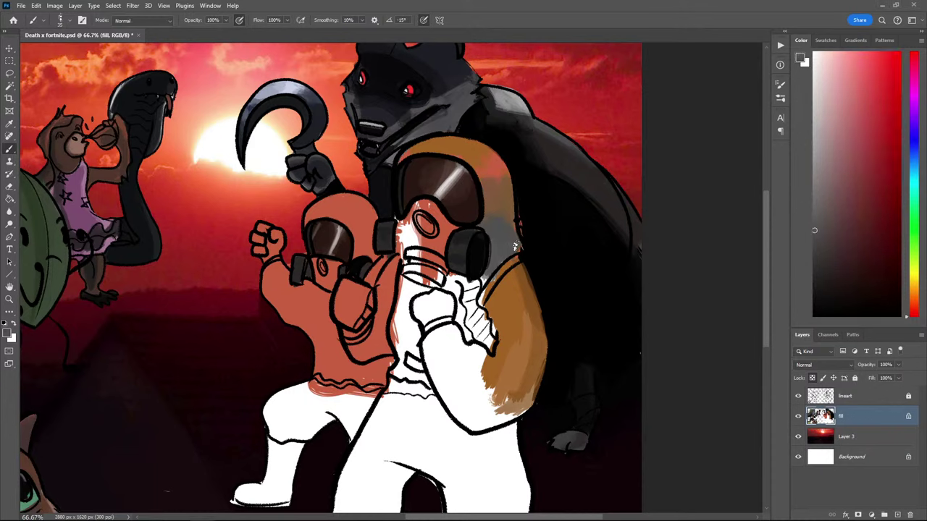
left_click(508, 211, "alt")
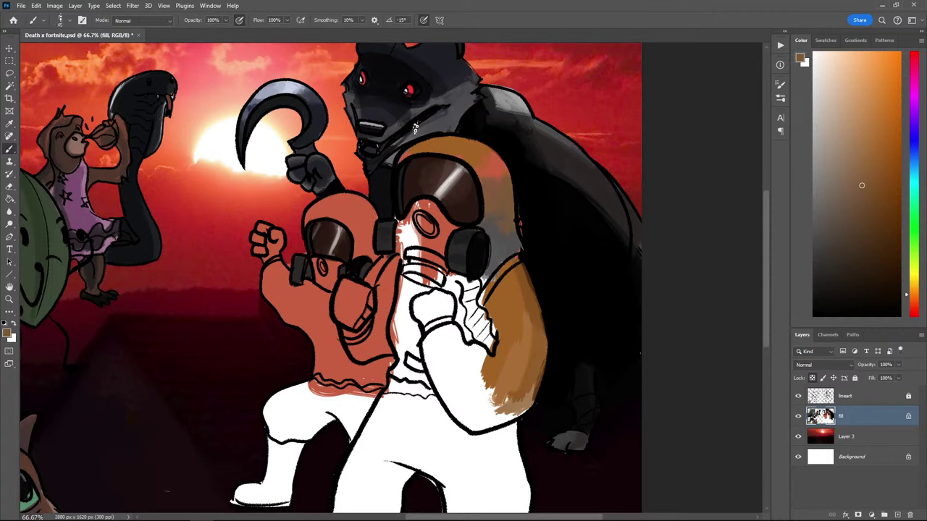
left_click(503, 212, "alt")
Paint the larger figure's mask around the round valve dark grey-brown, covering the white and orange-red areas
left_click(630, 185, "alt")
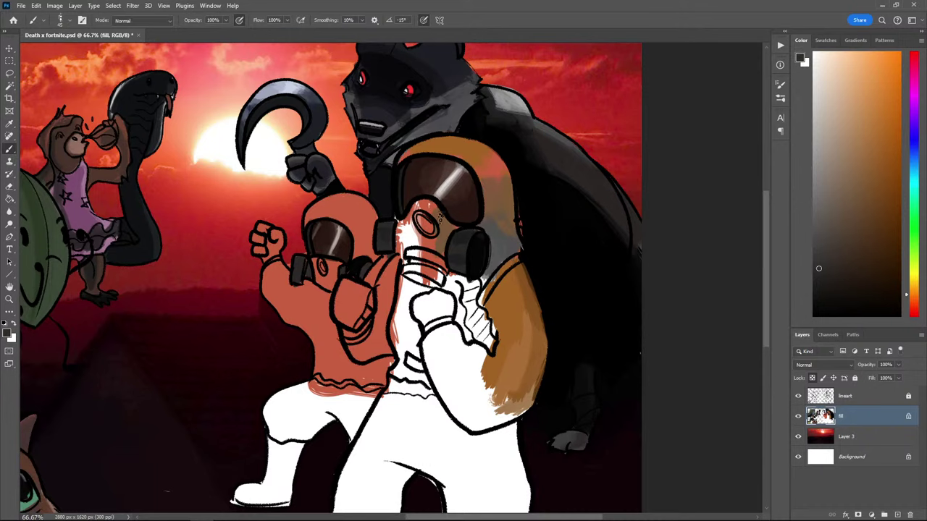
left_click(425, 209, "alt")
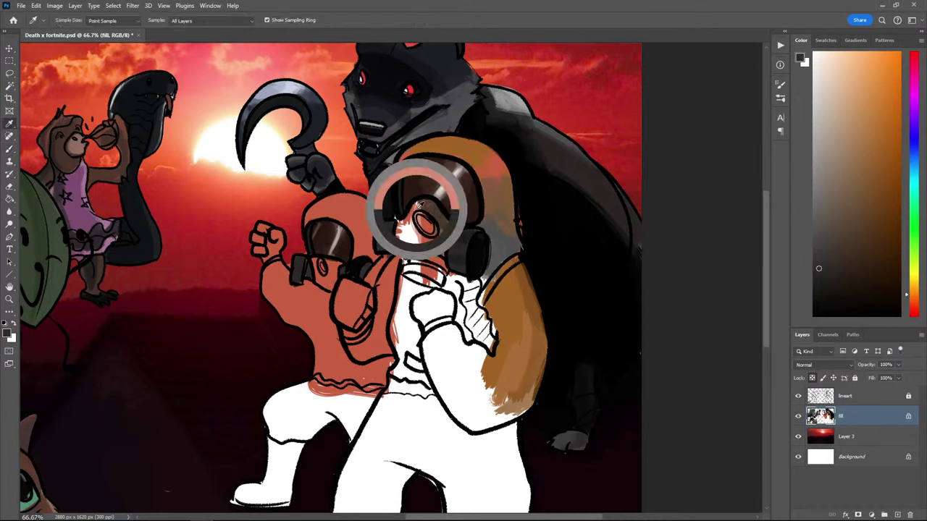
left_click(435, 206, "alt")
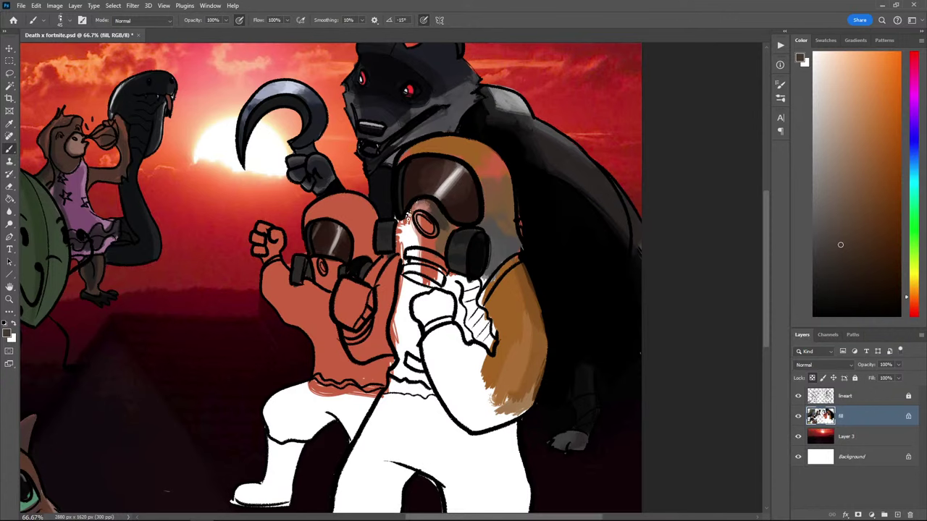
mouse_move(414, 215)
left_mouse_down()
mouse_move(415, 207)
mouse_move(402, 235)
mouse_move(397, 224)
left_mouse_up()
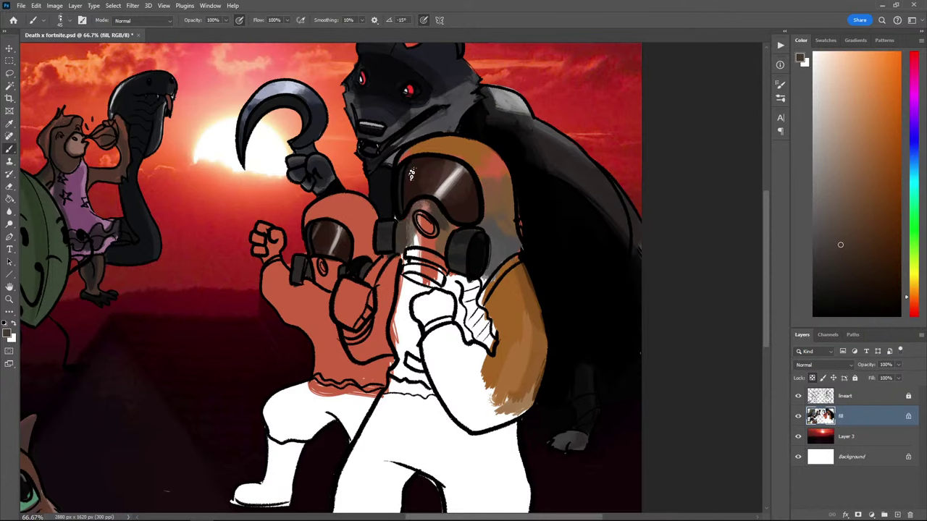
key("i")
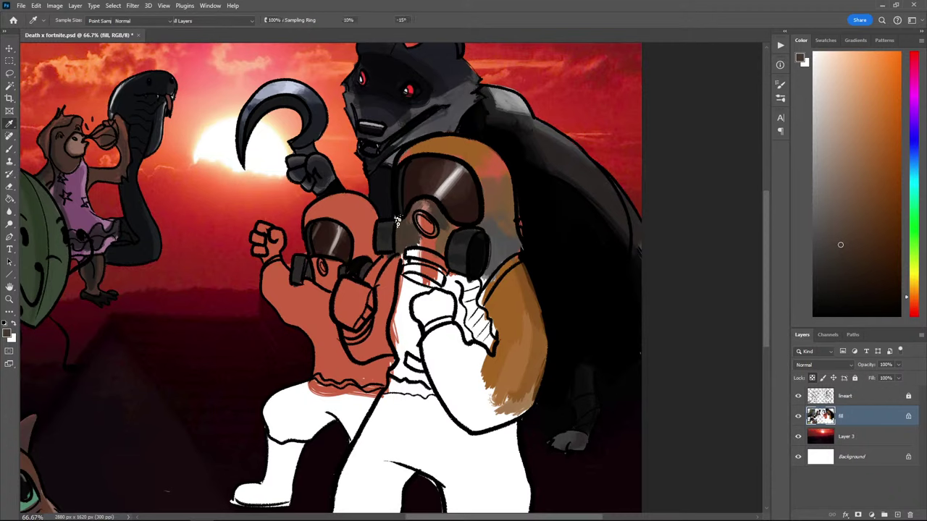
key("b")
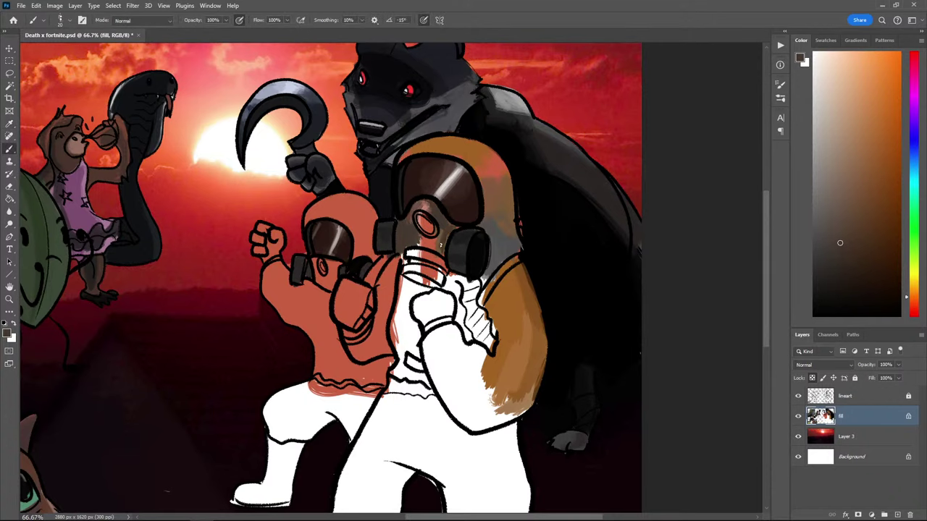
key("i")
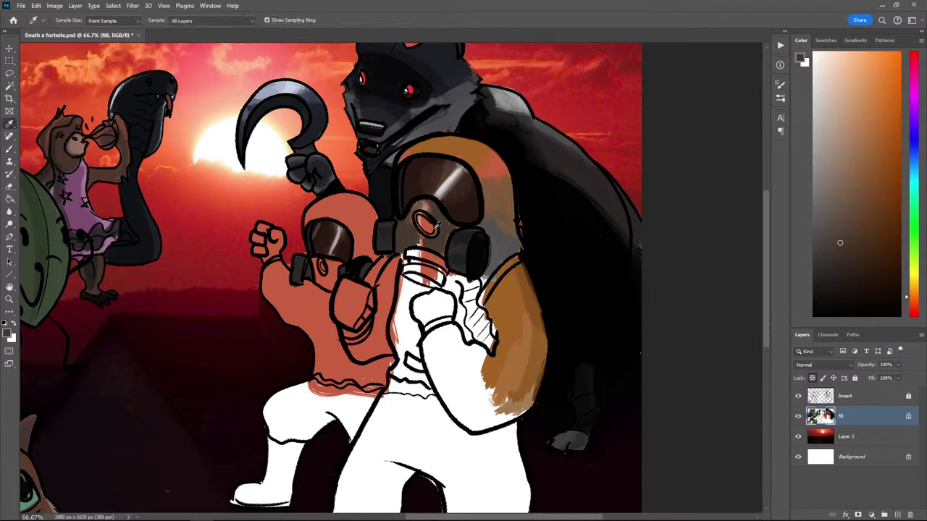
Sample dark tones from the mask and filter, and paint black shading around the mask's round valve
left_click(430, 225)
left_click(445, 209)
left_click(457, 204)
left_click(477, 251)
key("b")
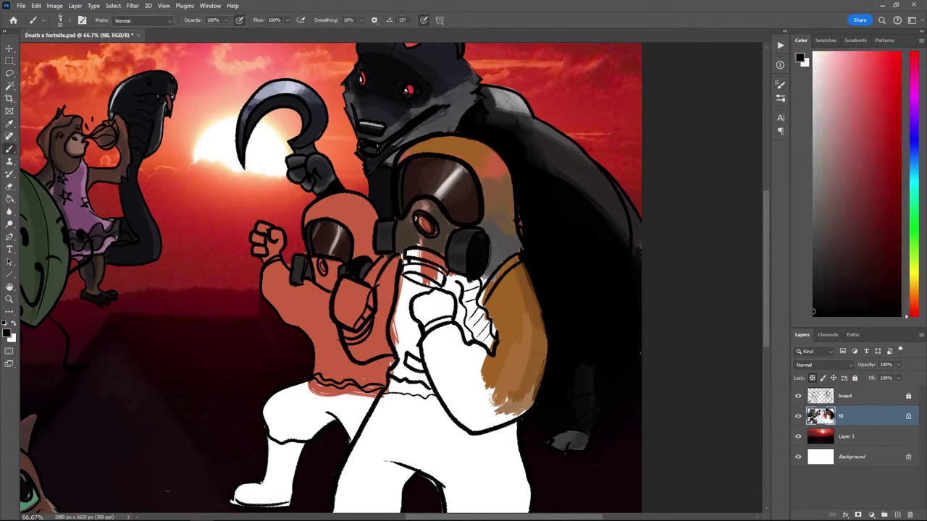
Cover the pale strip below the mask's valve with sampled browns using a larger brush, and fill the valve's centre dark brown
left_click(416, 232, "alt")
left_click(419, 242, "alt")
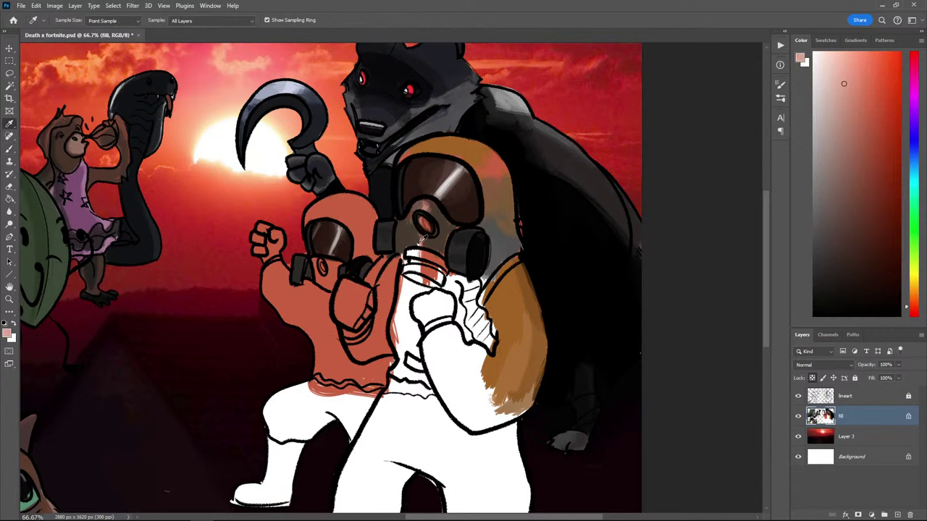
key("bracketright")
key("bracketright")
key("bracketright")
left_click(434, 244, "alt")
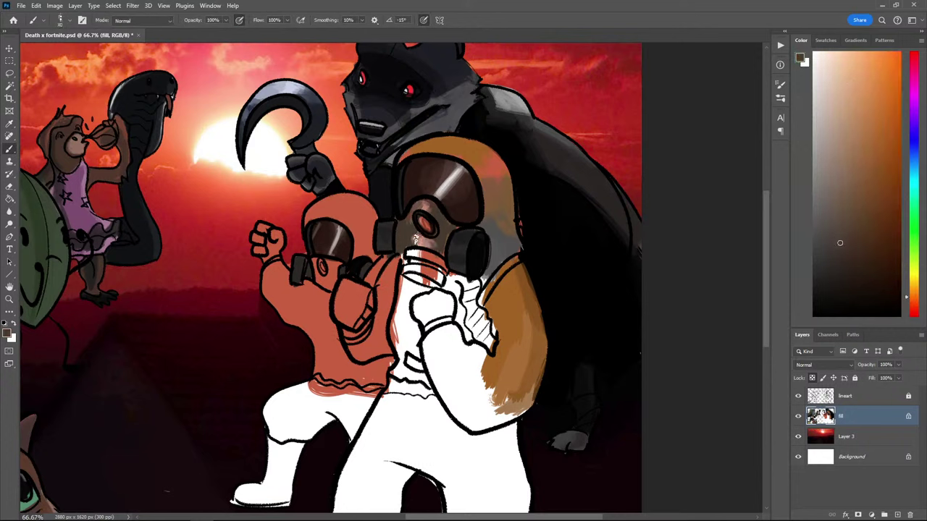
left_click(436, 248, "alt")
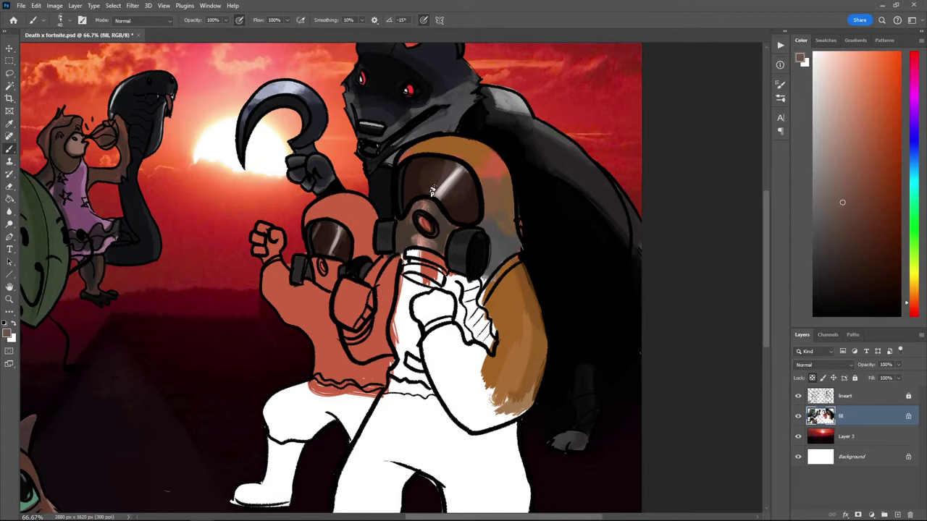
left_click(420, 210, "alt")
left_click_drag(422, 216, 424, 221)
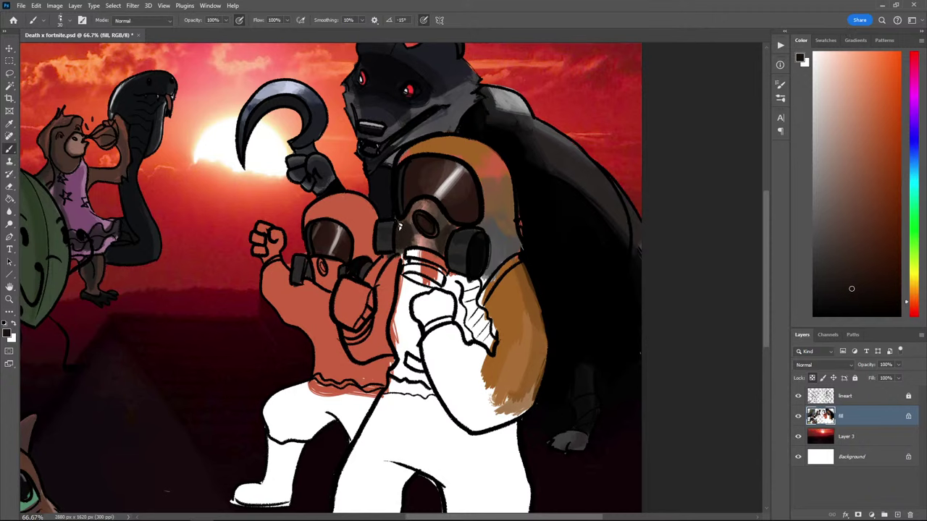
Deepen the shadows and edges of the larger figure's mask and side filters with sampled black
key("i")
left_click(399, 228)
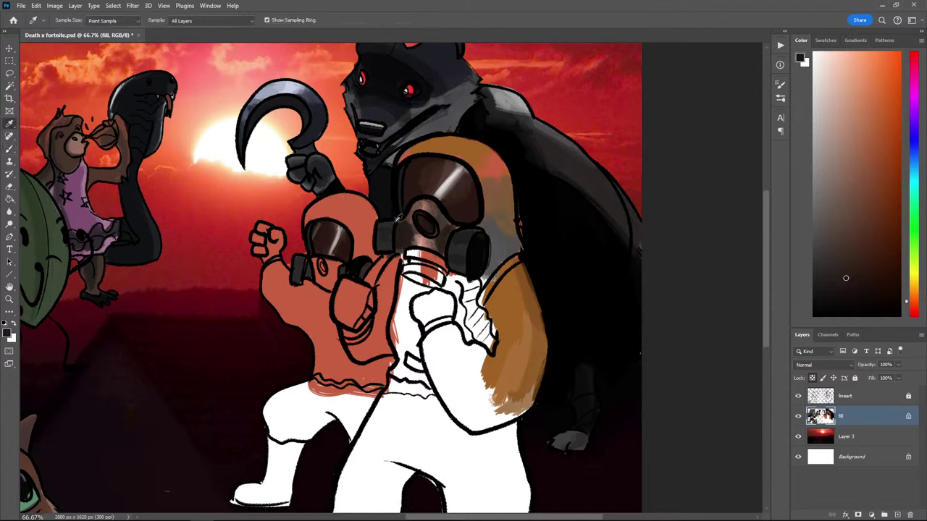
left_click(472, 251)
key("b")
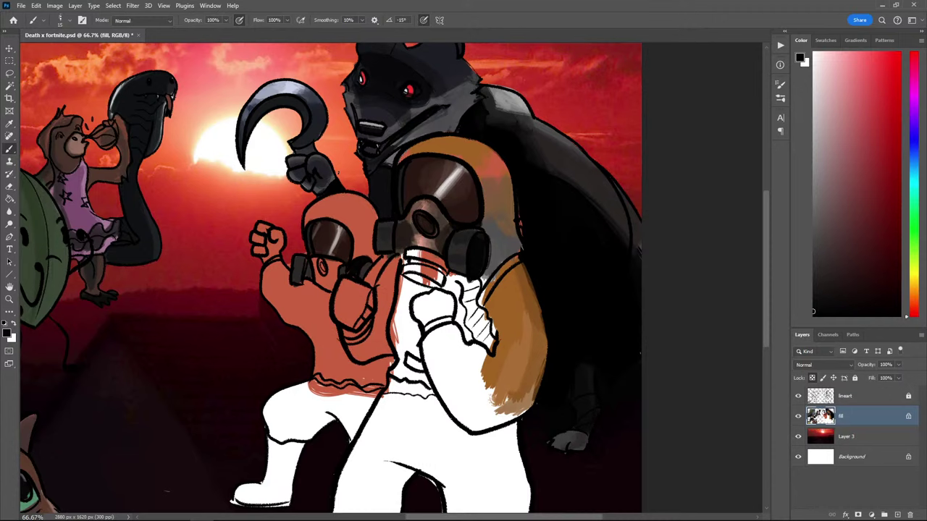
key("i")
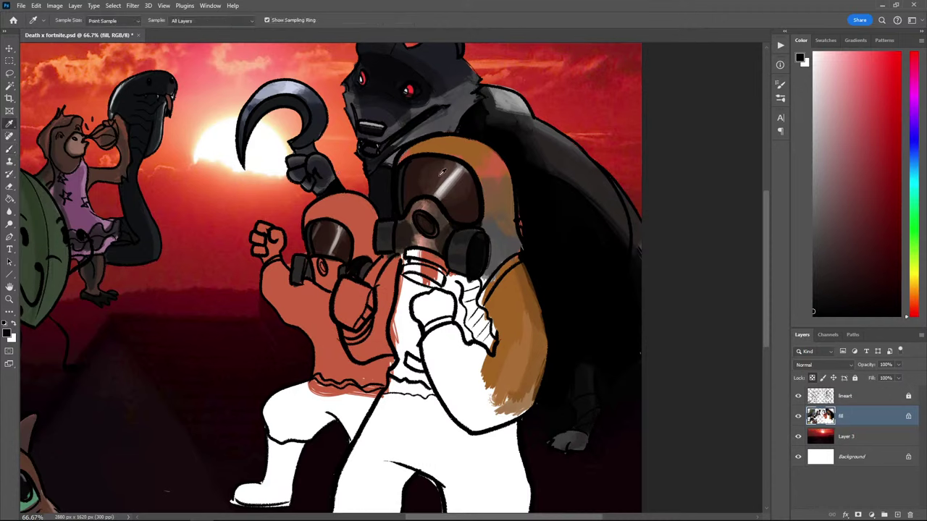
key("b")
Fill the ribbed hose section beneath the larger figure's mask with black
left_click(416, 255, "alt")
left_click_drag(411, 253, 420, 272)
left_click(421, 260, "alt")
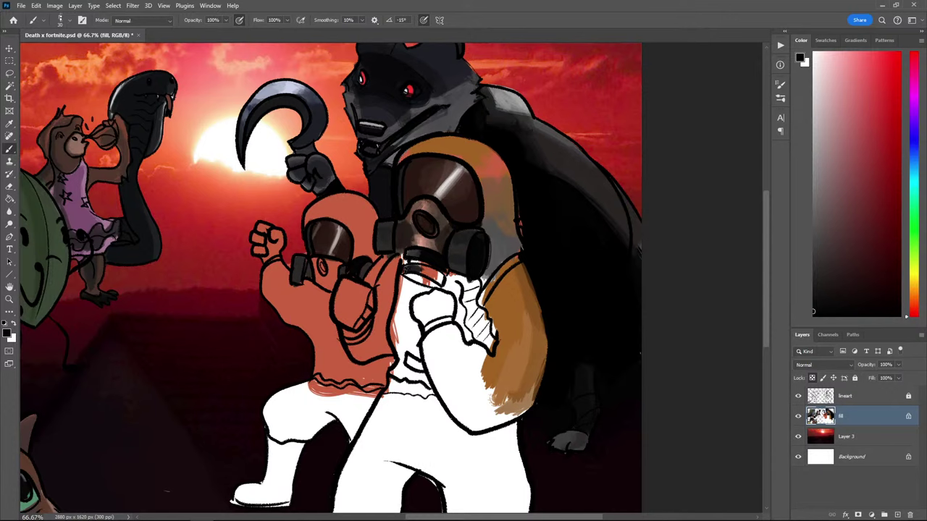
key("i")
left_click(432, 248)
key("b")
mouse_move(427, 268)
left_mouse_down()
mouse_move(439, 275)
mouse_move(435, 284)
left_mouse_up()
key("i")
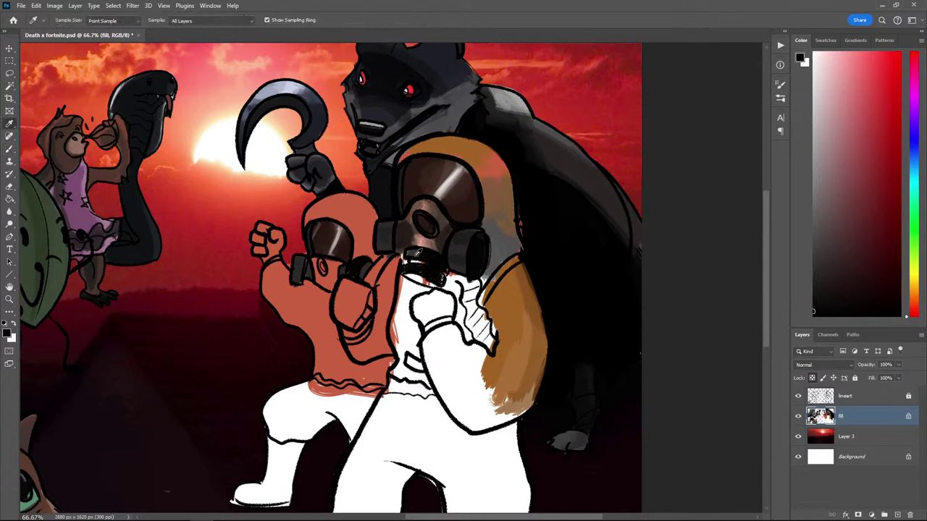
Cover the remaining white gaps in the ribbed hose beneath the larger figure's mask with sampled dark greys and black
left_click(414, 253)
key("b")
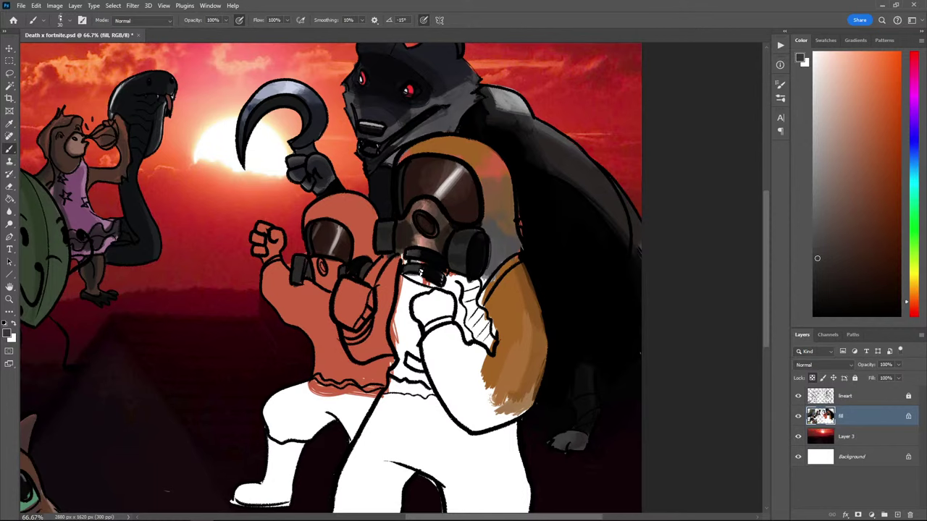
key("i")
left_click(418, 257)
key("b")
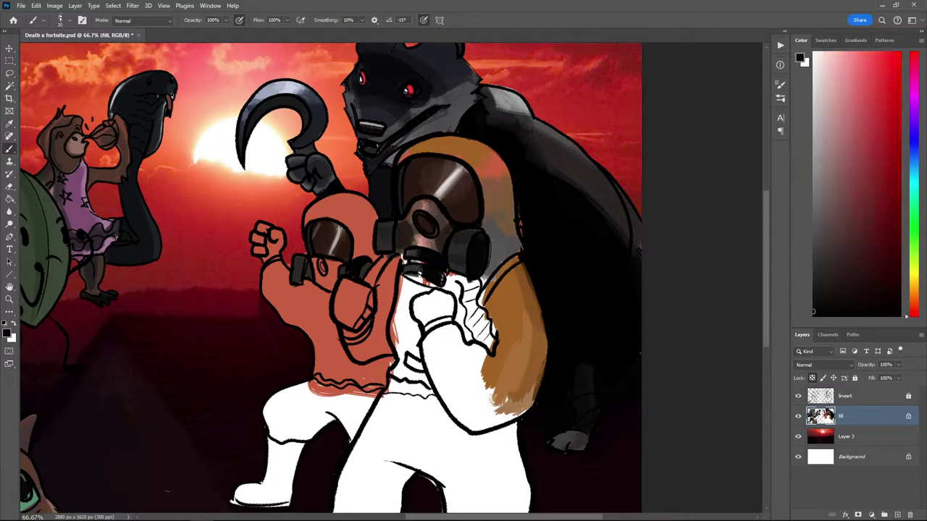
key("i")
left_click(412, 264)
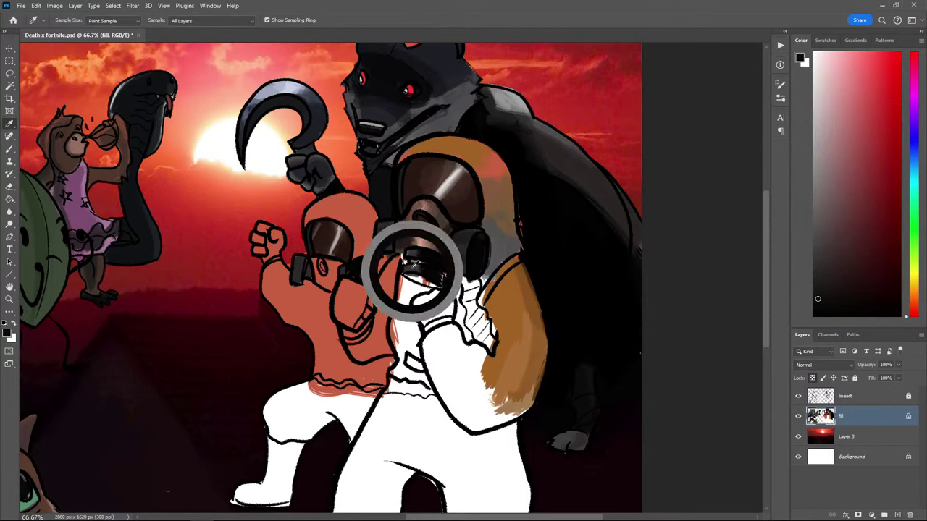
key("b")
mouse_move(410, 263)
left_mouse_down()
mouse_move(426, 265)
mouse_move(432, 285)
mouse_move(411, 278)
mouse_move(427, 282)
left_mouse_up()
key("bracketright")
key("bracketright")
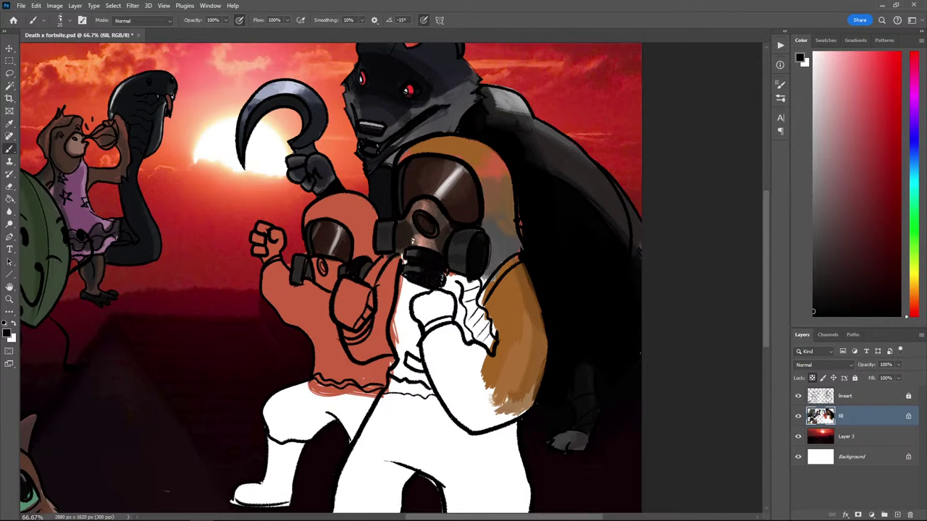
Touch up the side filters of the smaller figure's mask with dark greys and black sampled from the masks
left_click(472, 239, "alt")
left_click_drag(322, 222, 370, 160)
mouse_move(355, 202)
left_mouse_down()
mouse_move(358, 216)
mouse_move(346, 217)
left_mouse_up()
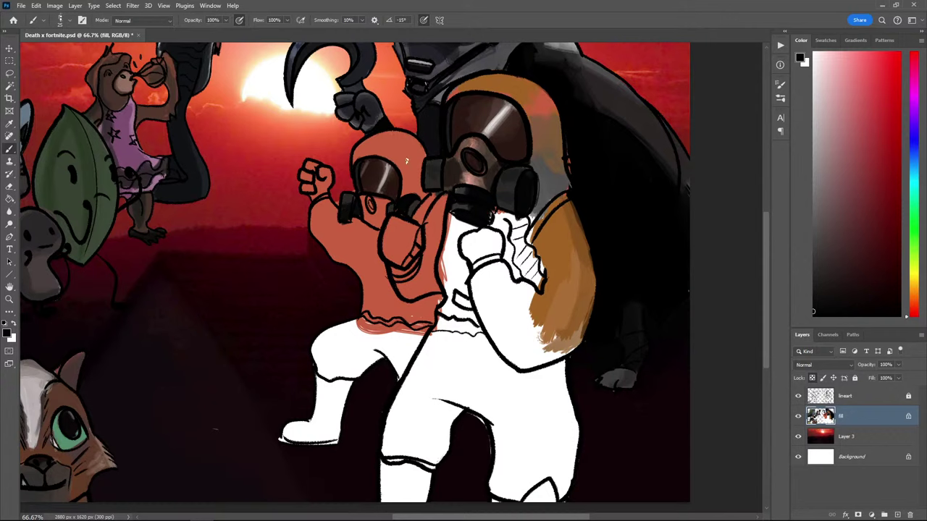
left_click(417, 202, "alt")
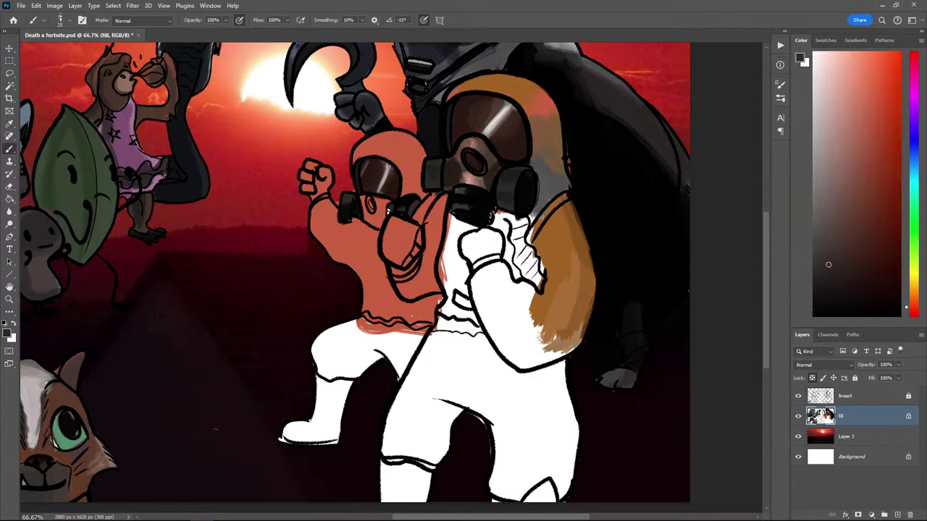
left_click(355, 205, "alt")
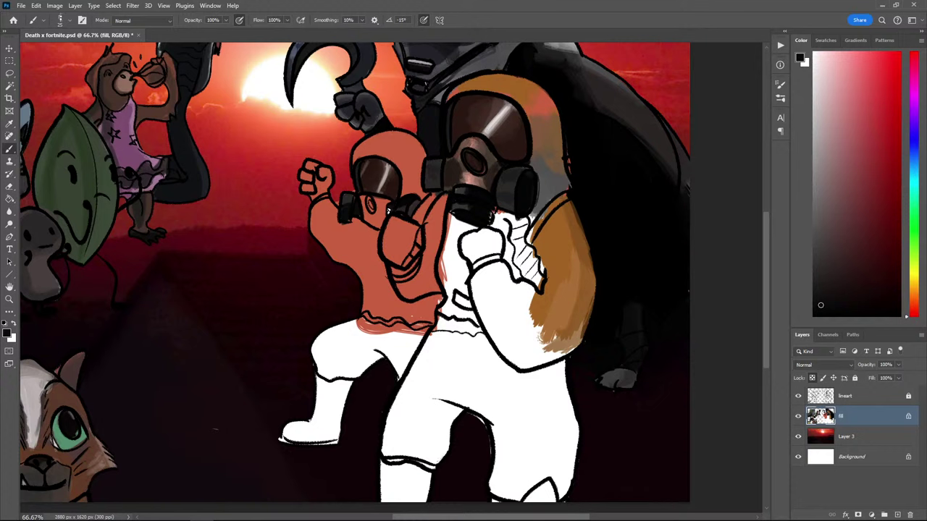
left_click_drag(423, 169, 306, 155)
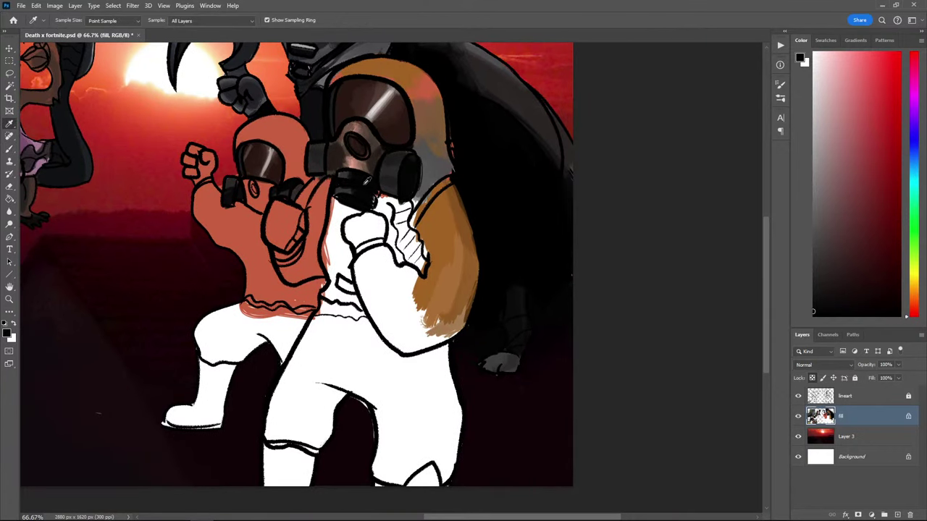
left_click_drag(325, 120, 336, 187)
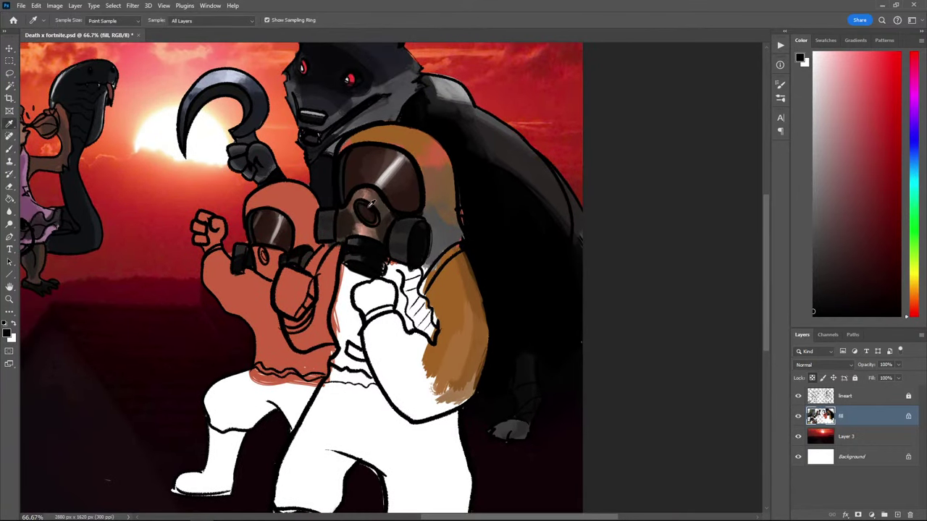
Shade the far side of the larger figure's hood with dark browns sampled from the mask and hood, covering the red-orange patch
left_click(345, 228, "alt")
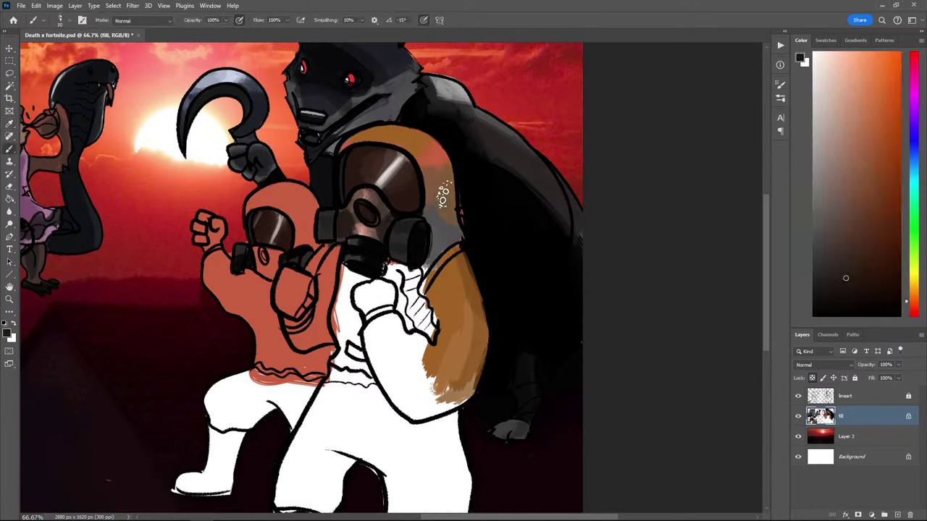
mouse_move(443, 172)
left_mouse_down()
mouse_move(449, 189)
mouse_move(437, 202)
mouse_move(432, 196)
left_mouse_up()
left_click(449, 212, "alt")
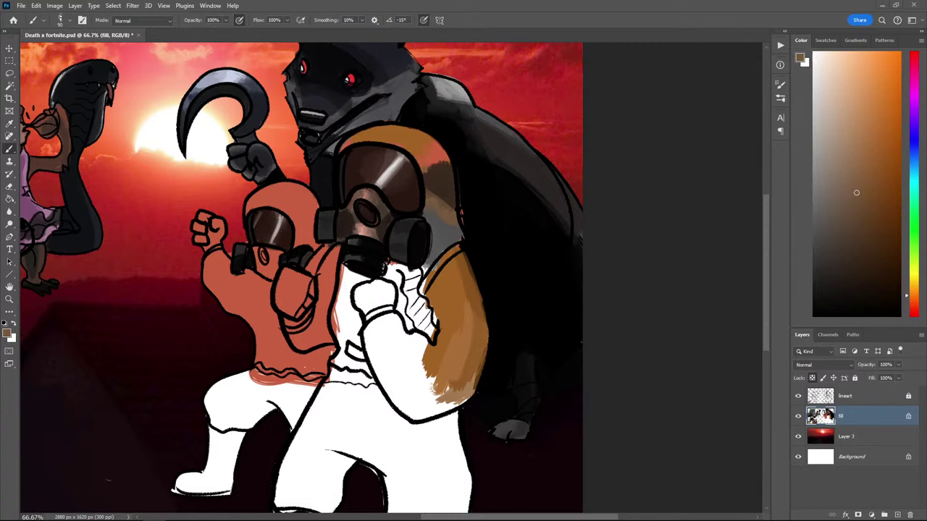
left_click(436, 157, "alt")
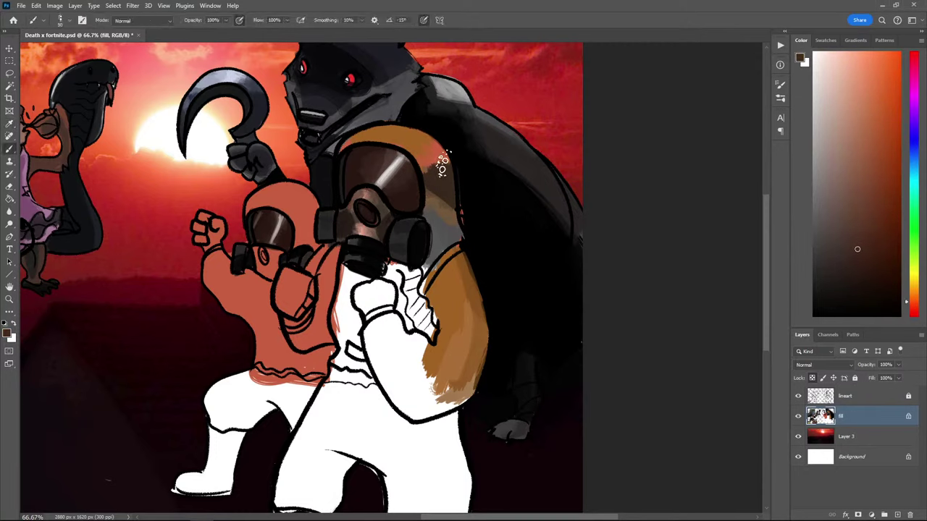
left_click(433, 153, "alt")
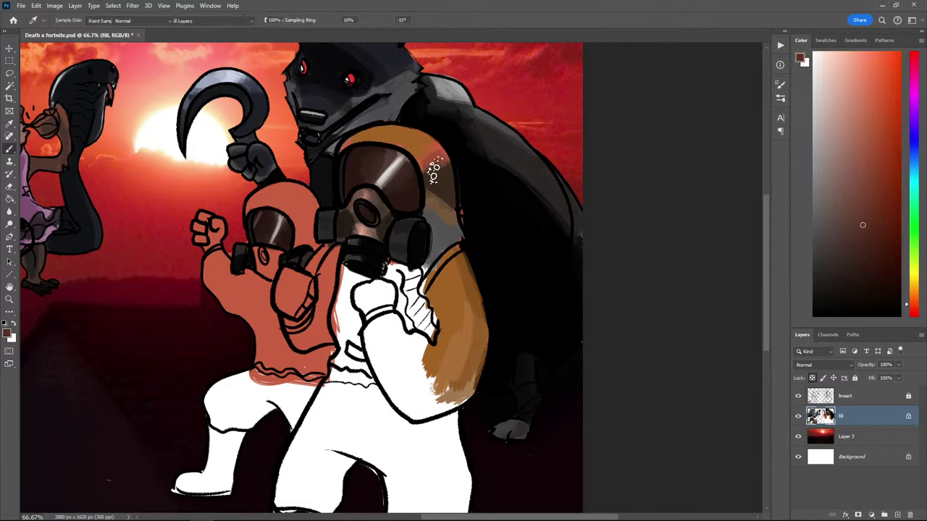
left_click(426, 170, "alt")
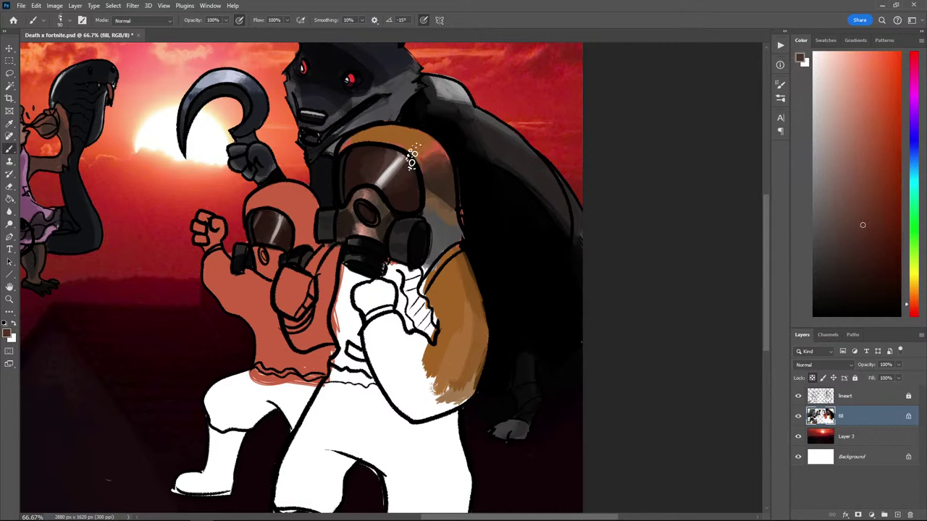
left_click(398, 132, "alt")
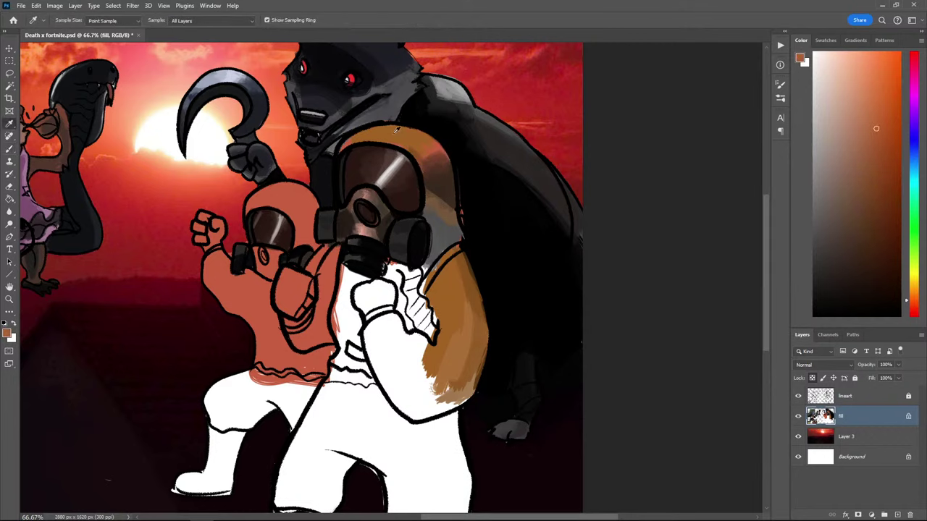
left_click(387, 171, "alt")
mouse_move(402, 139)
left_mouse_down()
mouse_move(372, 141)
mouse_move(412, 124)
left_mouse_up()
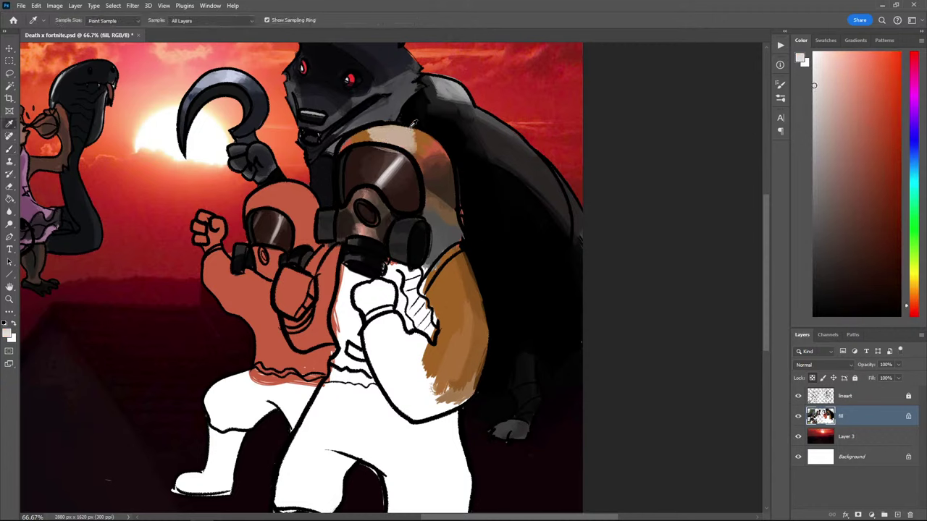
key("ctrl+z")
Blend sampled browns into the shaded side of the larger figure's hood and darken its outer edge with black, undoing stray strokes
left_click(443, 175, "alt")
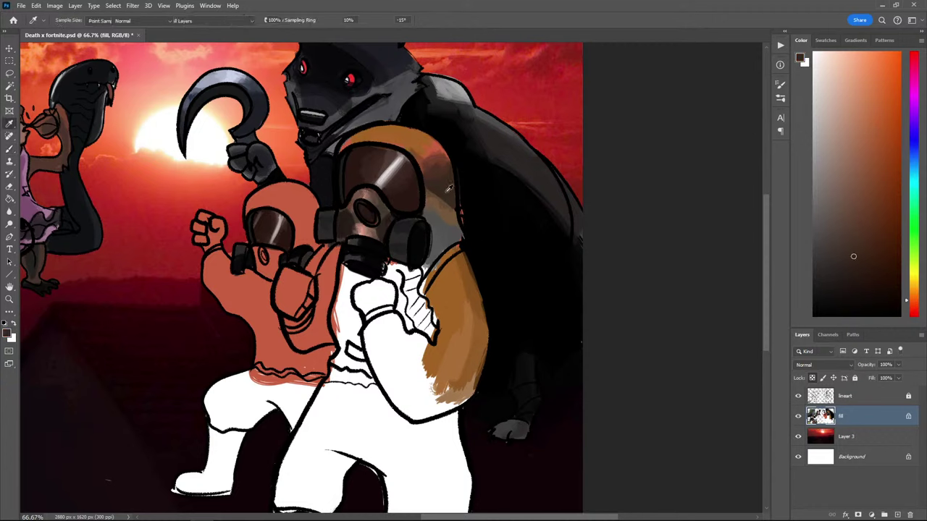
left_click(448, 216, "alt")
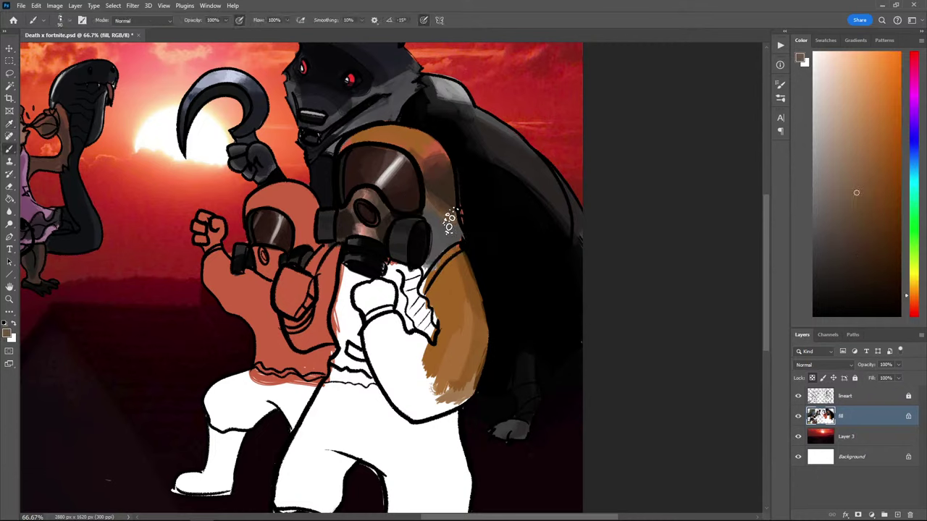
left_click(470, 184, "alt")
left_click_drag(463, 186, 462, 214)
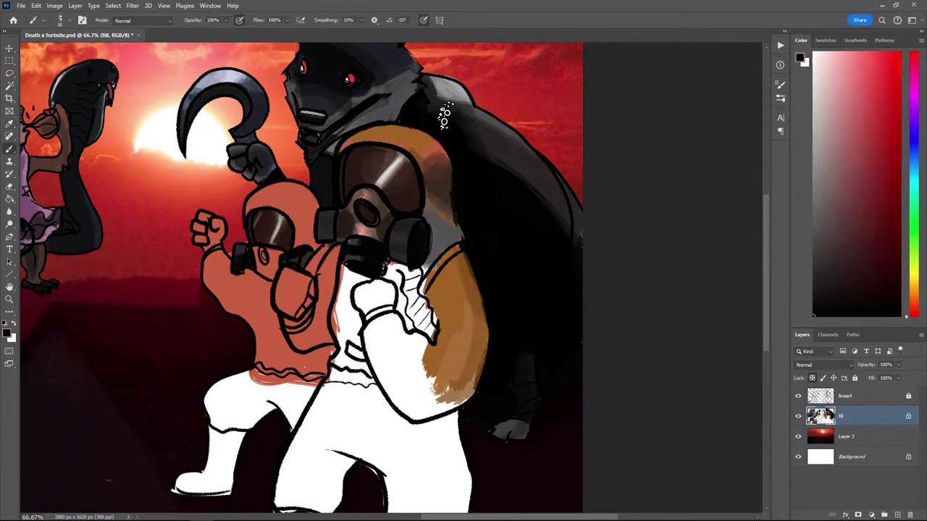
key("ctrl+z")
mouse_move(459, 166)
left_mouse_down()
mouse_move(465, 207)
mouse_move(463, 196)
mouse_move(436, 238)
mouse_move(428, 220)
mouse_move(449, 238)
mouse_move(433, 251)
mouse_move(440, 247)
left_mouse_up()
key("ctrl+z")
Darken the grey lower part of the larger figure's hood above the shoulder with sampled grey, brown and black
left_click(448, 233, "alt")
left_click(449, 217, "alt")
left_click(495, 232, "alt")
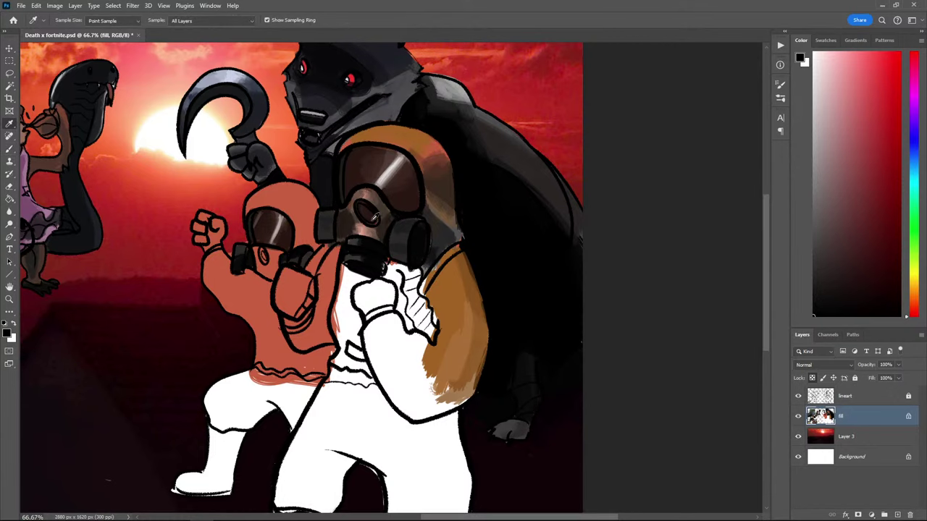
Retouch the larger mask's side filters and paint the smaller figure's lower mask in sampled dark browns with a lighter highlight
left_click(385, 224, "alt")
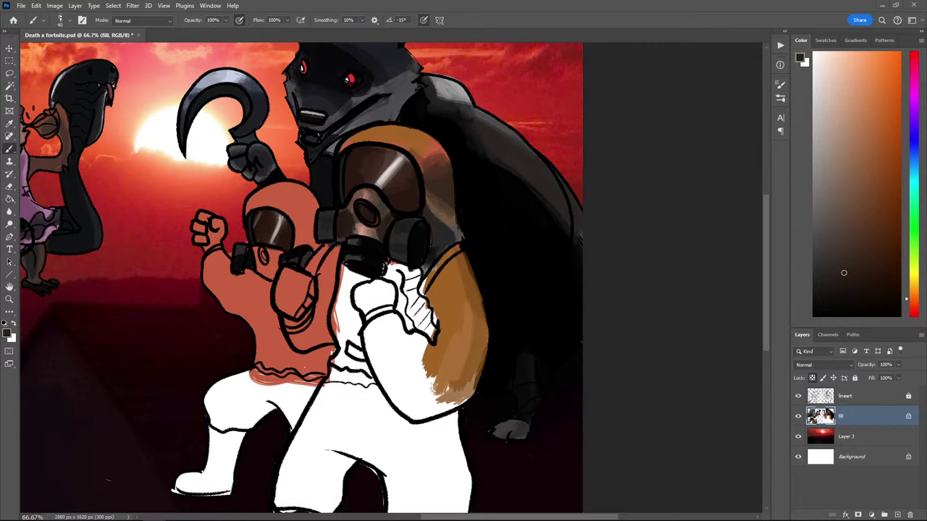
left_click(362, 252, "alt")
left_click(259, 217, "alt")
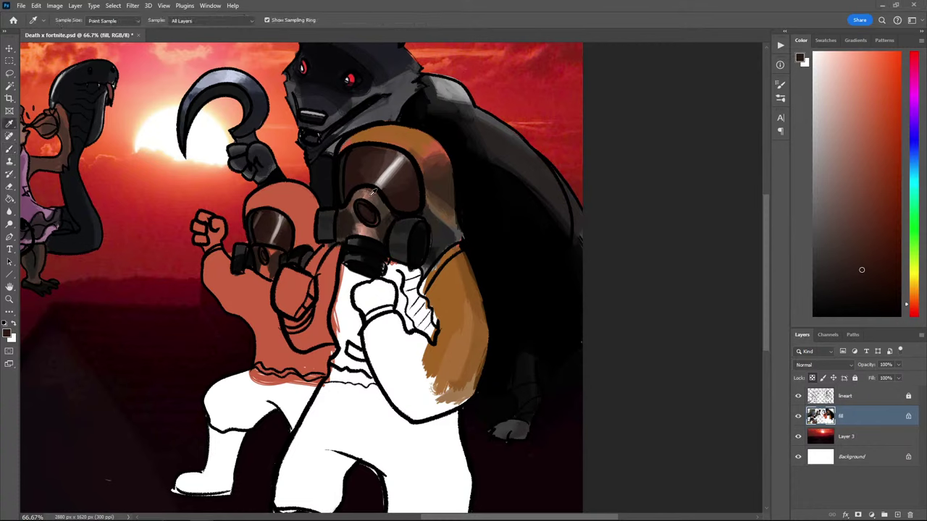
left_click(372, 196, "alt")
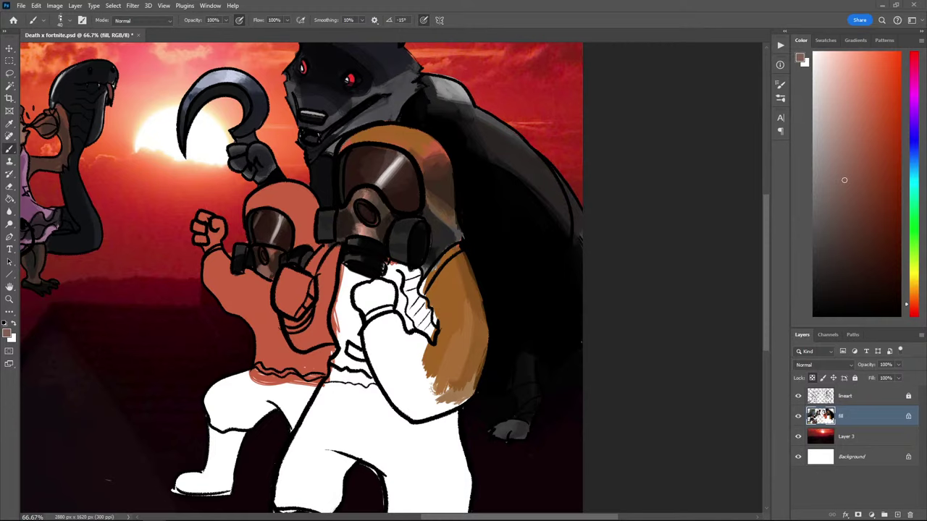
left_click_drag(416, 323, 420, 335)
key("i")
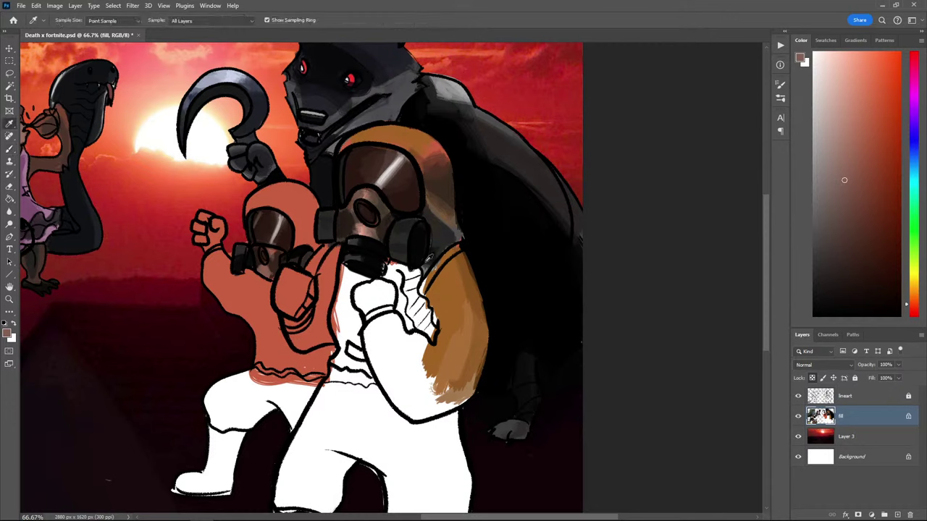
left_click(435, 296)
key("b")
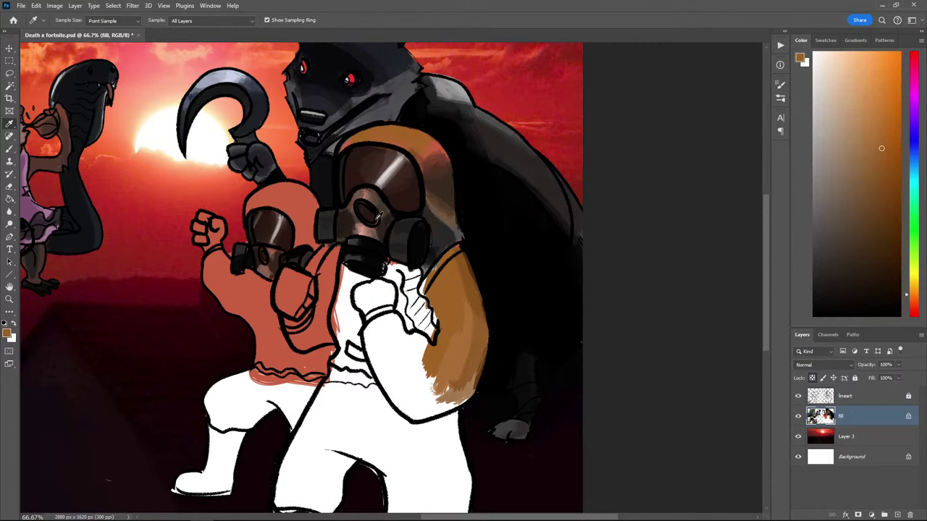
Fill the smaller figure's raised arm and torso with dark brown sampled from the larger mask, using a size 60 brush
left_click(382, 225, "alt")
key("bracketleft")
key("bracketleft")
key("bracketleft")
key("bracketleft")
key("bracketleft")
key("bracketleft")
key("bracketleft")
key("bracketleft")
mouse_move(221, 272)
left_mouse_down()
mouse_move(232, 302)
mouse_move(206, 273)
mouse_move(236, 318)
mouse_move(242, 289)
mouse_move(262, 320)
mouse_move(271, 295)
mouse_move(265, 316)
mouse_move(251, 288)
mouse_move(256, 367)
mouse_move(253, 271)
left_mouse_up()
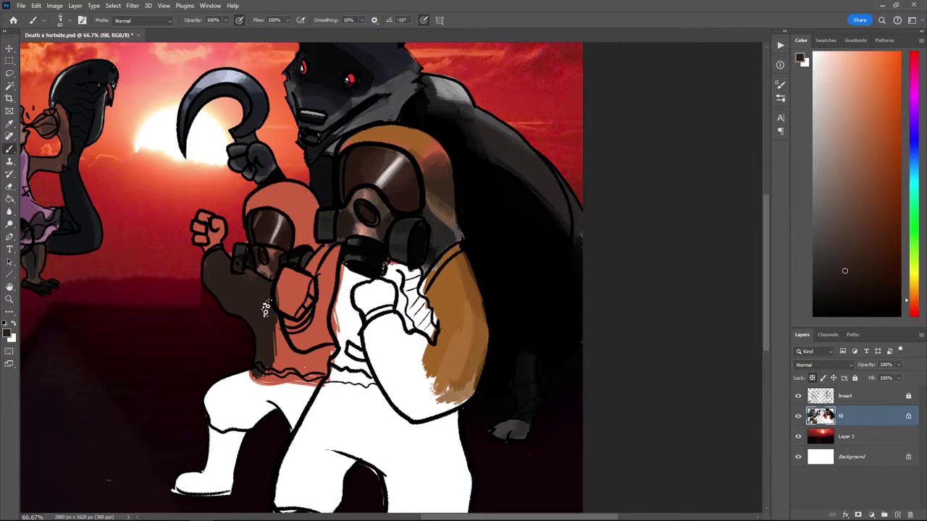
mouse_move(272, 319)
left_mouse_down()
mouse_move(287, 369)
mouse_move(272, 330)
mouse_move(266, 368)
mouse_move(252, 366)
mouse_move(288, 364)
mouse_move(314, 382)
mouse_move(323, 362)
mouse_move(305, 332)
mouse_move(321, 351)
mouse_move(288, 358)
mouse_move(315, 353)
mouse_move(326, 366)
mouse_move(357, 279)
mouse_move(314, 357)
left_mouse_up()
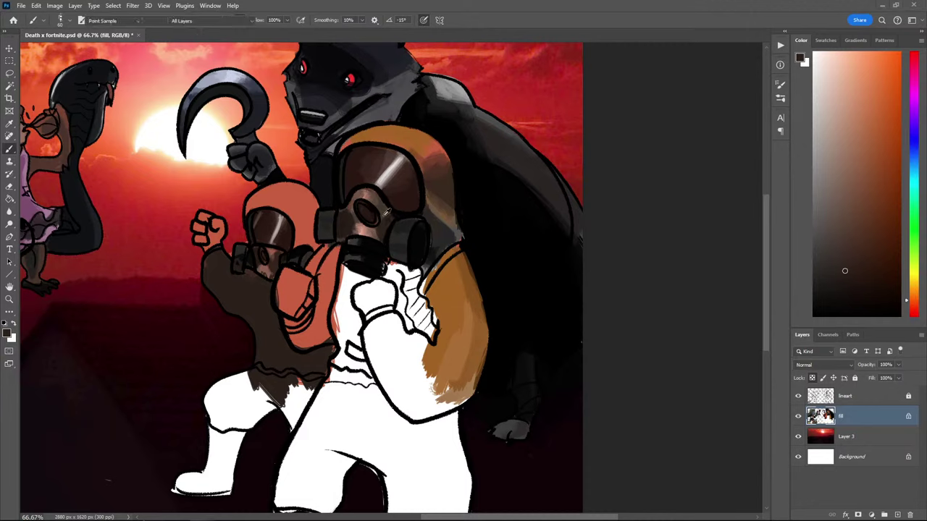
Shade the smaller figure's torso, raised arm and fist with sampled black at brush size 90, blending with the jacket's dark brown
left_click(249, 225, "alt")
key("bracketright")
key("bracketright")
key("bracketright")
mouse_move(261, 297)
left_mouse_down()
mouse_move(255, 282)
mouse_move(249, 310)
mouse_move(226, 288)
mouse_move(204, 225)
mouse_move(269, 345)
mouse_move(255, 284)
left_mouse_up()
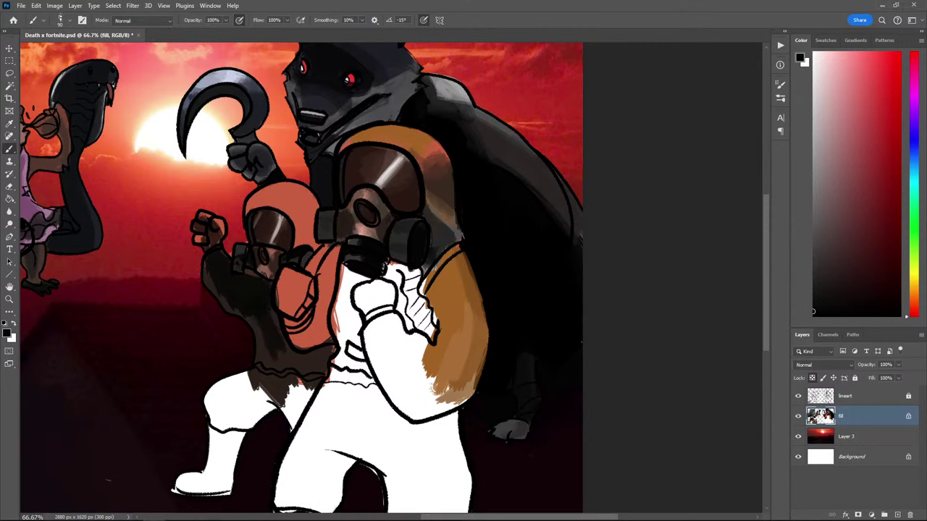
left_click(260, 326, "alt")
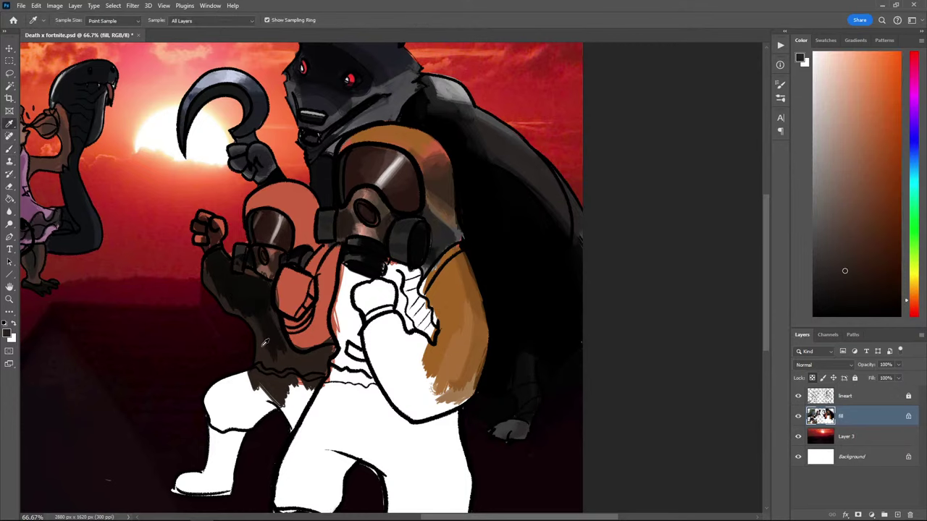
Darken the smaller figure's raised sleeve and fill the trousers and boot with sampled near-black
left_click(212, 263, "alt")
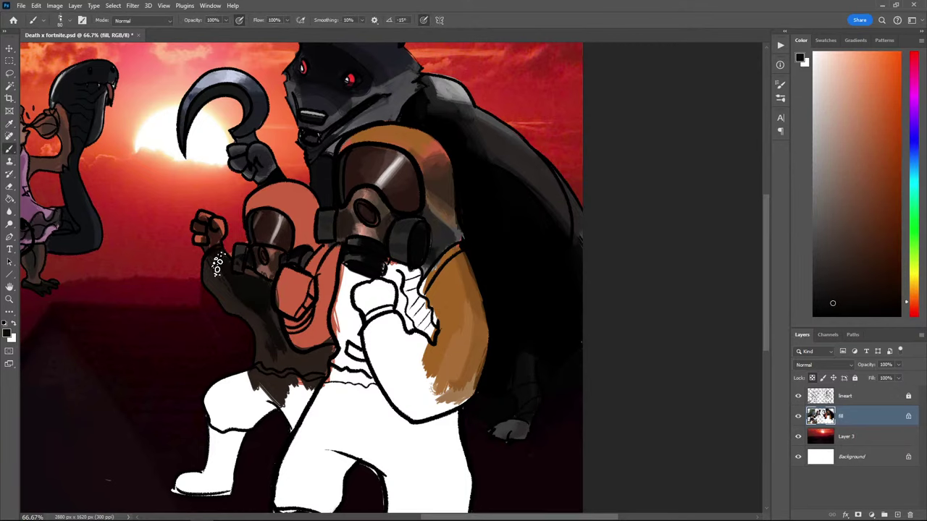
mouse_move(215, 265)
left_mouse_down()
mouse_move(258, 303)
mouse_move(270, 334)
mouse_move(249, 278)
mouse_move(290, 284)
mouse_move(294, 348)
mouse_move(282, 348)
mouse_move(288, 301)
mouse_move(293, 370)
mouse_move(284, 363)
mouse_move(301, 381)
mouse_move(296, 390)
mouse_move(330, 358)
mouse_move(328, 349)
mouse_move(303, 375)
mouse_move(287, 413)
mouse_move(273, 399)
mouse_move(214, 394)
left_mouse_up()
left_click(268, 352, "alt")
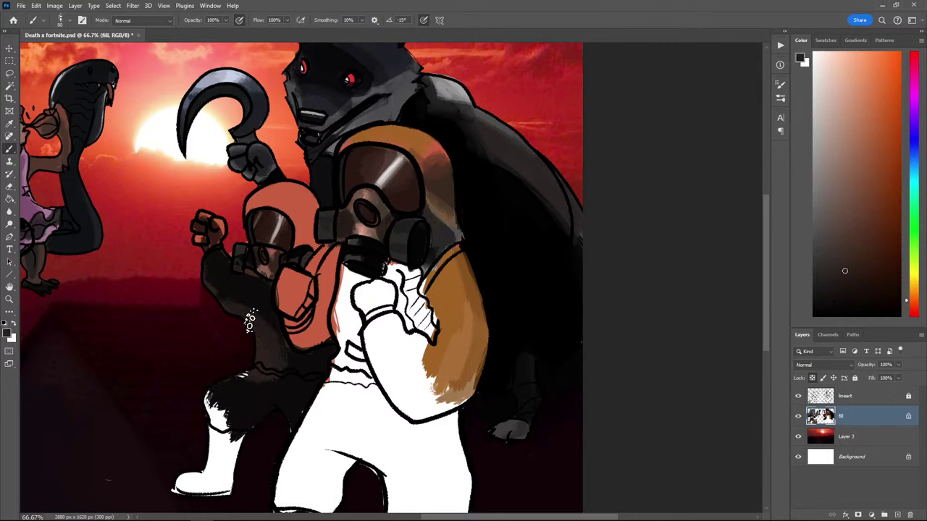
left_click(253, 302, "alt")
mouse_move(271, 329)
left_mouse_down()
mouse_move(273, 360)
mouse_move(290, 364)
mouse_move(212, 406)
mouse_move(222, 402)
mouse_move(215, 444)
mouse_move(220, 449)
mouse_move(230, 421)
mouse_move(235, 449)
mouse_move(210, 494)
mouse_move(186, 470)
mouse_move(185, 492)
left_mouse_up()
mouse_move(282, 410)
left_mouse_down()
mouse_move(296, 430)
mouse_move(297, 419)
left_mouse_up()
left_click_drag(230, 388, 248, 371)
Clean up the boundary between the smaller figure's back leg and the larger figure's thigh with sampled white and near-black
key("i")
left_click(321, 410)
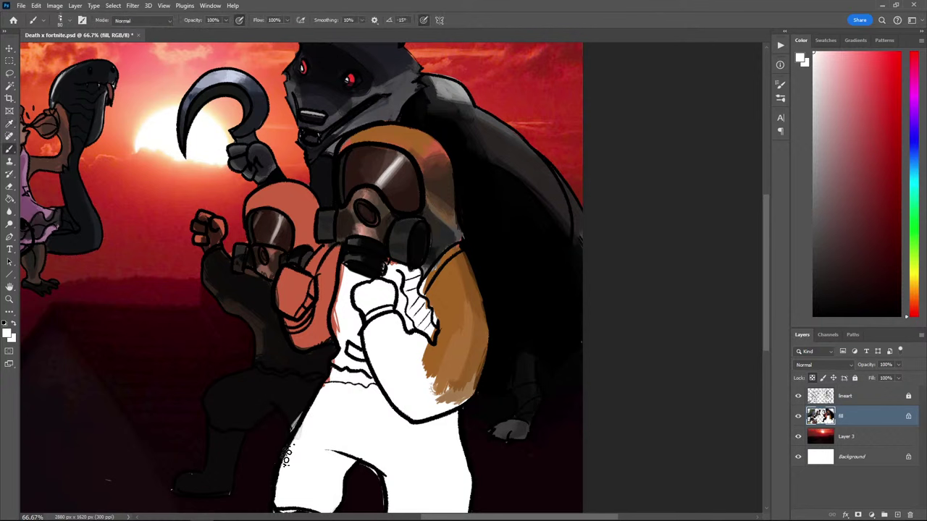
scroll(218, 376, "down", 3)
left_click(226, 359)
key("b")
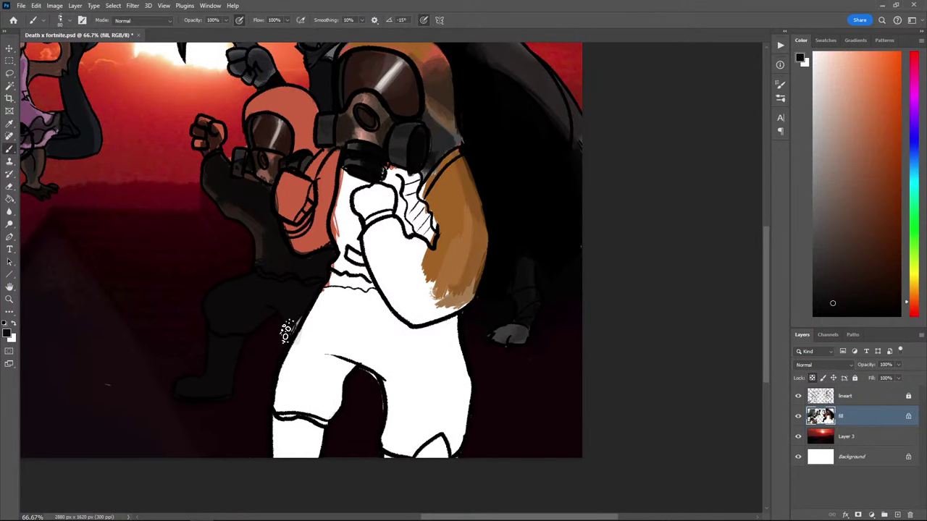
Tint the smaller figure's upper chest beside the mask with coral sampled from its hood
key("i")
left_click(276, 257)
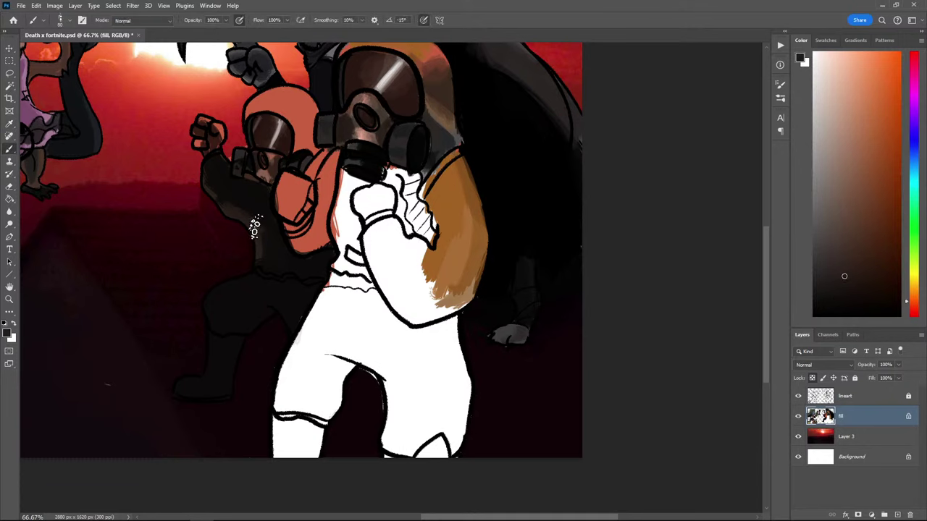
left_click(277, 106)
key("b")
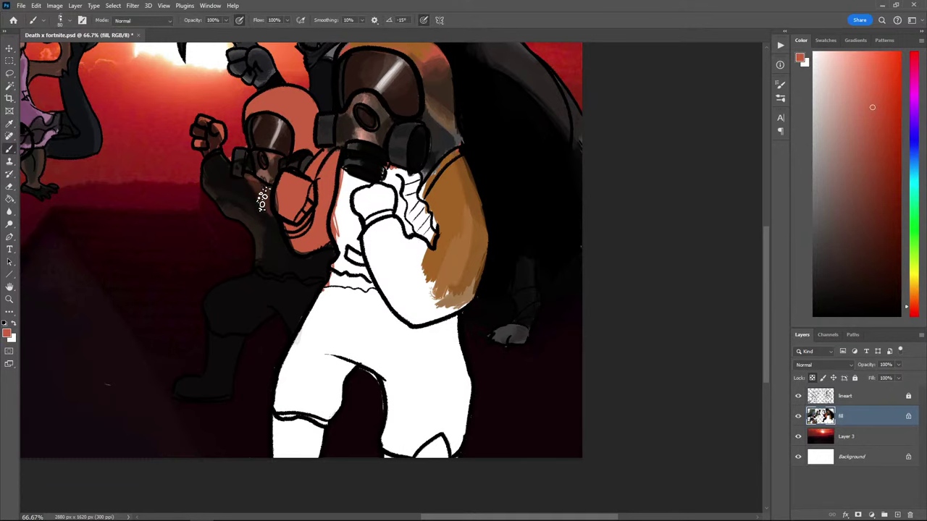
left_click_drag(189, 139, 200, 187)
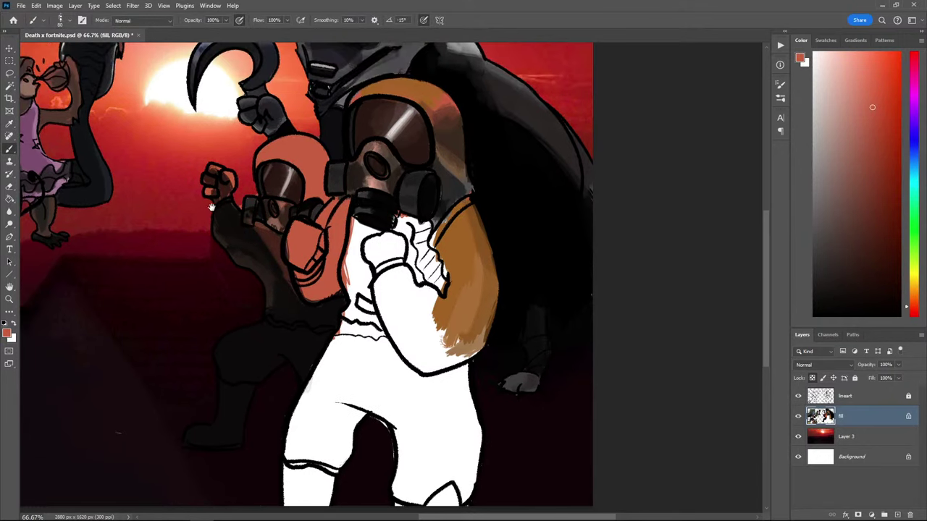
Shade the smaller figure's bent forearm and upper sleeve with sampled near-black and dark red-brown, reducing the brush to size 50
left_click(218, 231, "alt")
mouse_move(294, 239)
left_mouse_down()
mouse_move(290, 273)
mouse_move(298, 228)
mouse_move(314, 262)
left_mouse_up()
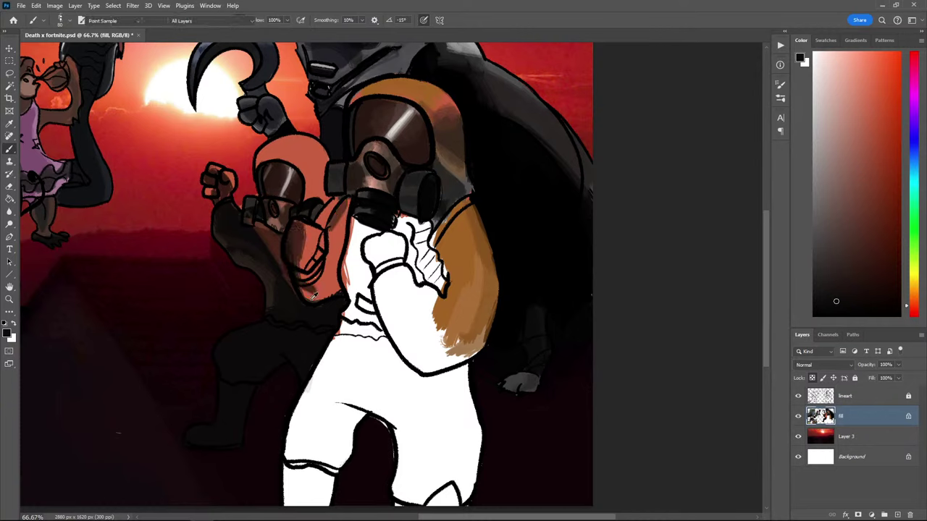
left_click(309, 290, "alt")
key("bracketleft")
key("bracketleft")
key("bracketleft")
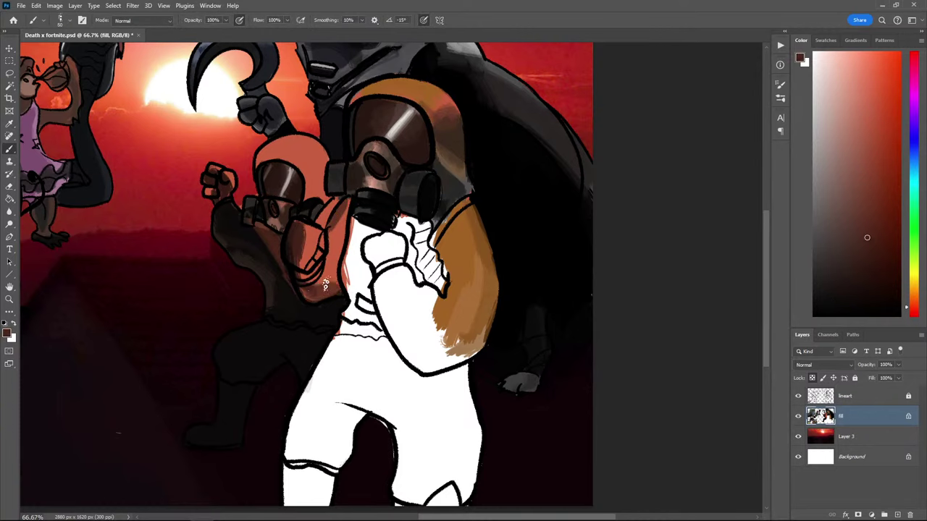
mouse_move(343, 207)
left_mouse_down()
mouse_move(336, 263)
mouse_move(319, 286)
left_mouse_up()
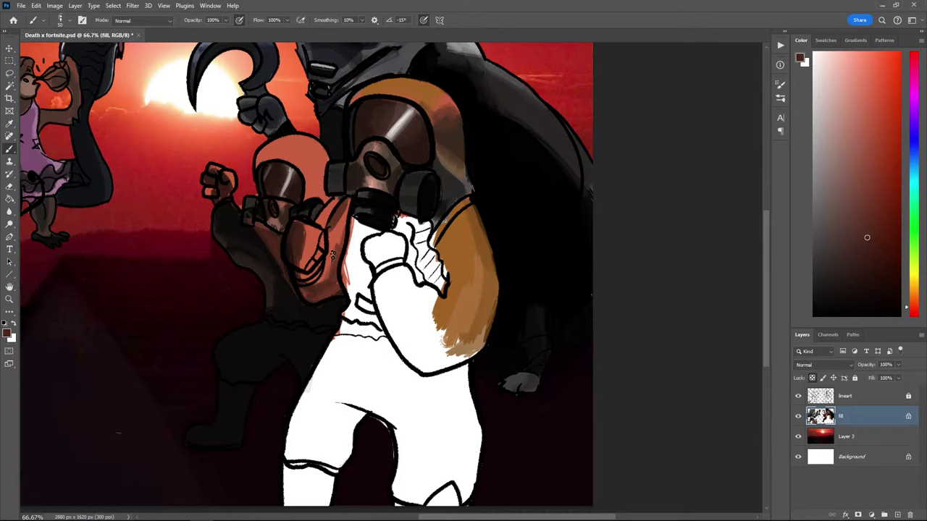
Blend the smaller figure's bent sleeve and forearm with sampled coral and reddish brown, softening the dark shading
left_click(334, 241, "alt")
mouse_move(342, 218)
left_mouse_down()
mouse_move(336, 270)
mouse_move(323, 285)
left_mouse_up()
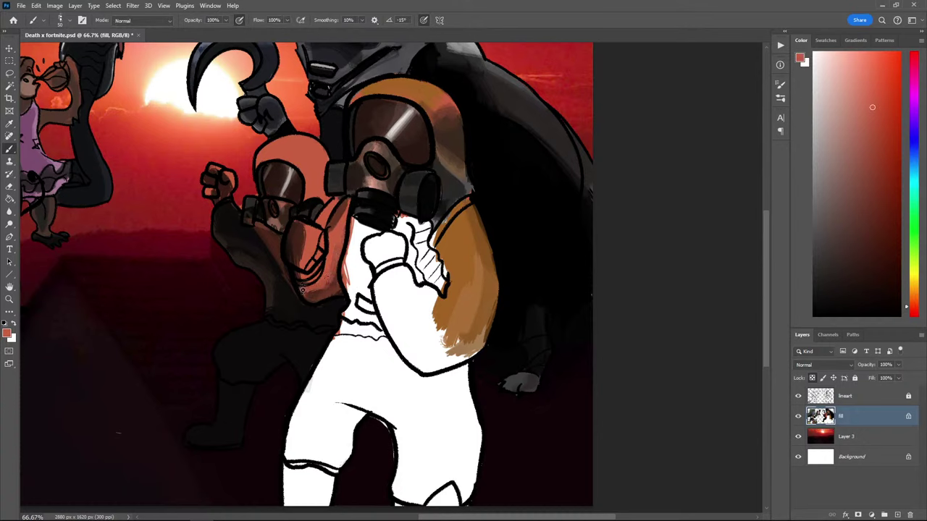
left_click(325, 292, "alt")
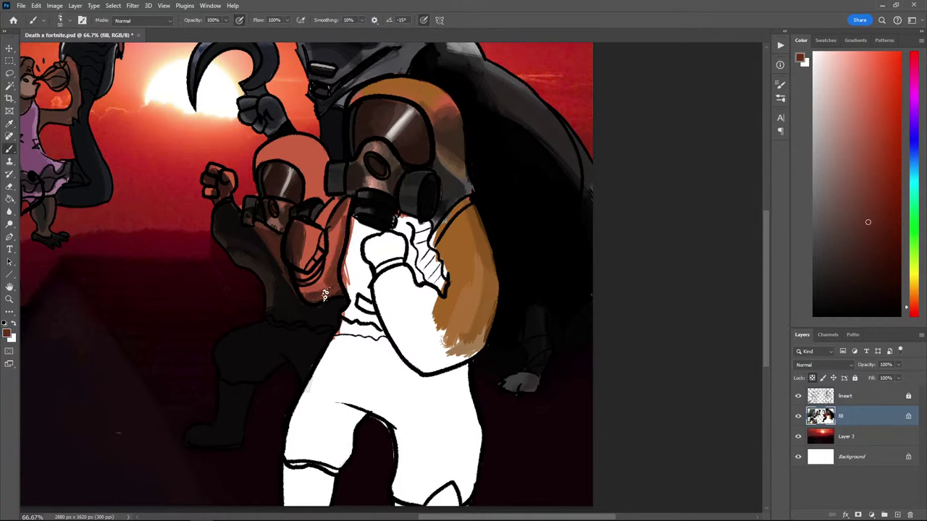
left_click(338, 217, "alt")
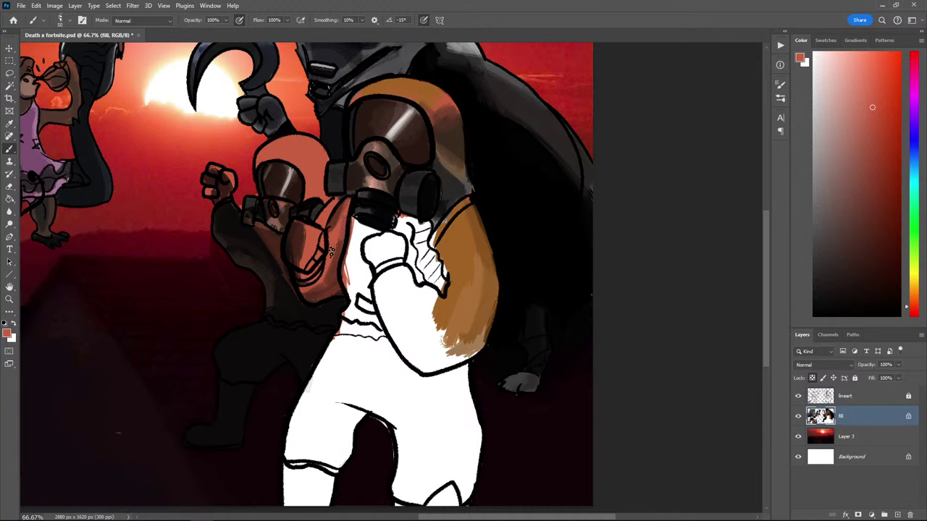
left_click(338, 248, "alt")
left_click(308, 241, "alt")
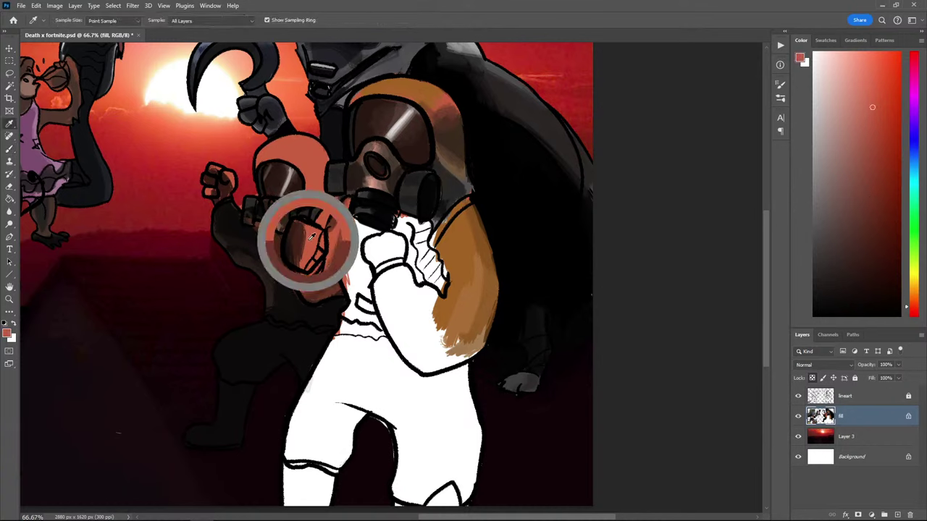
left_click_drag(297, 237, 295, 259)
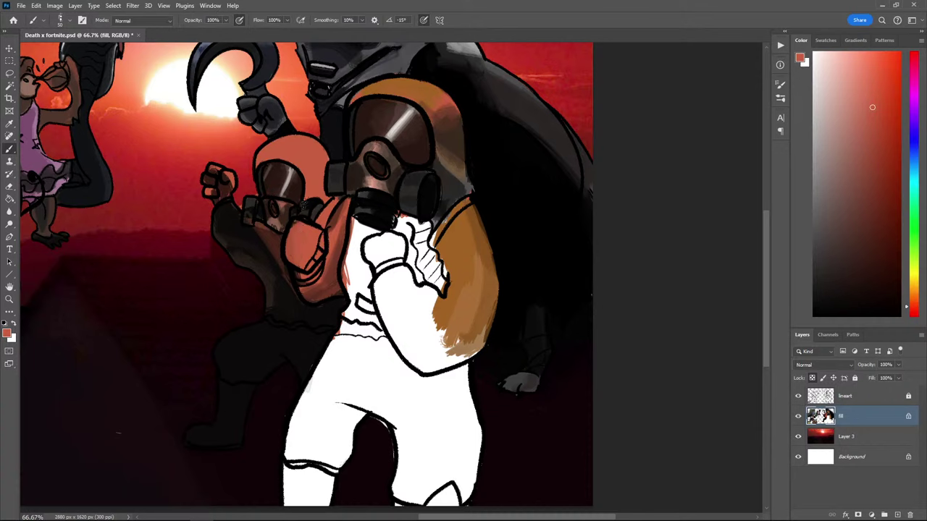
Refine the smaller figure's forearm edge and adjoining torso with sampled red, near-black and dark brown
left_click(292, 241, "alt")
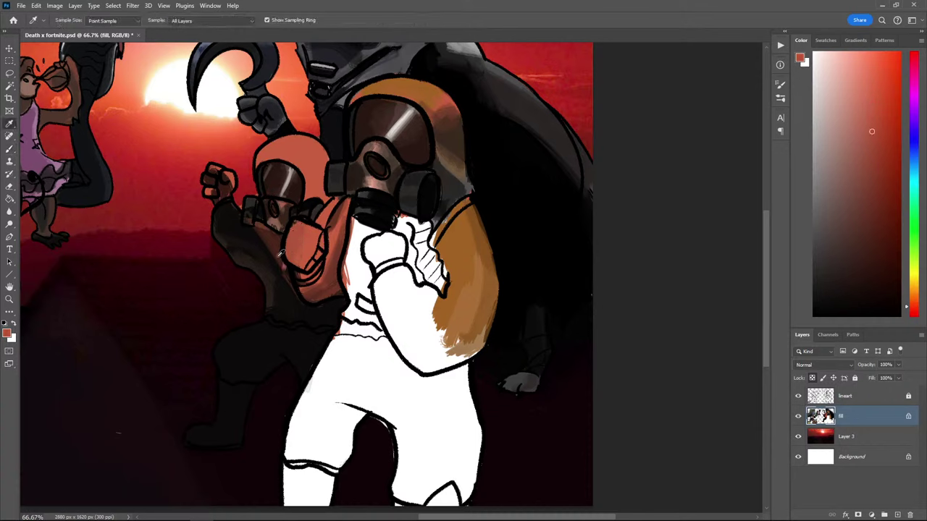
left_click(288, 247, "alt")
left_click(278, 282, "alt")
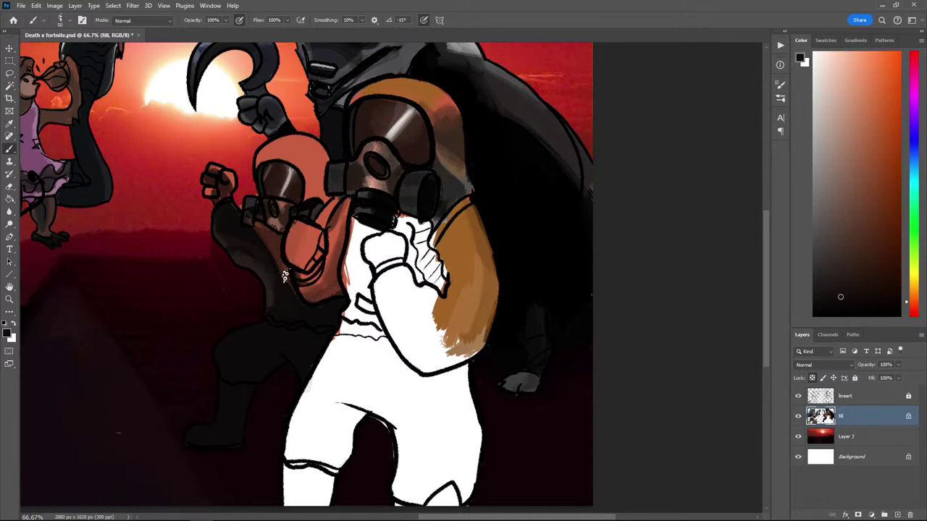
left_click(271, 250, "alt")
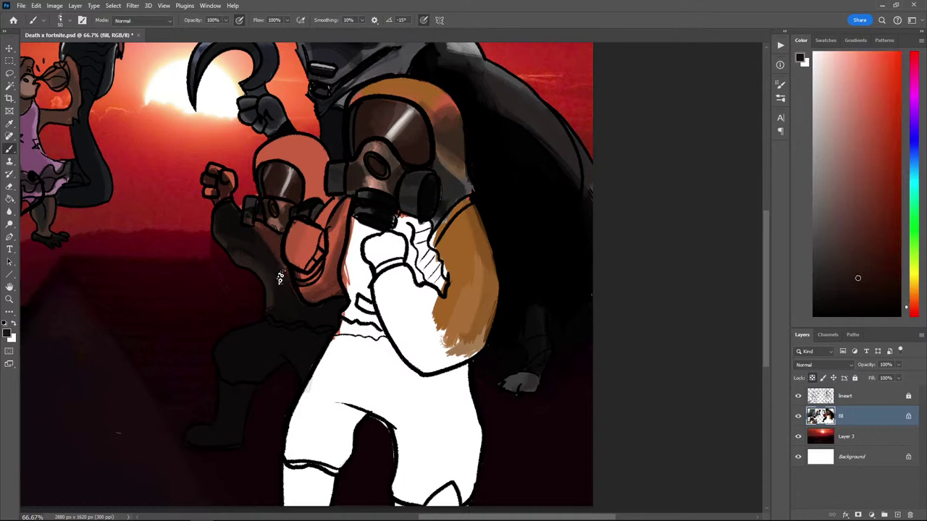
left_click(226, 181, "alt")
key("alt")
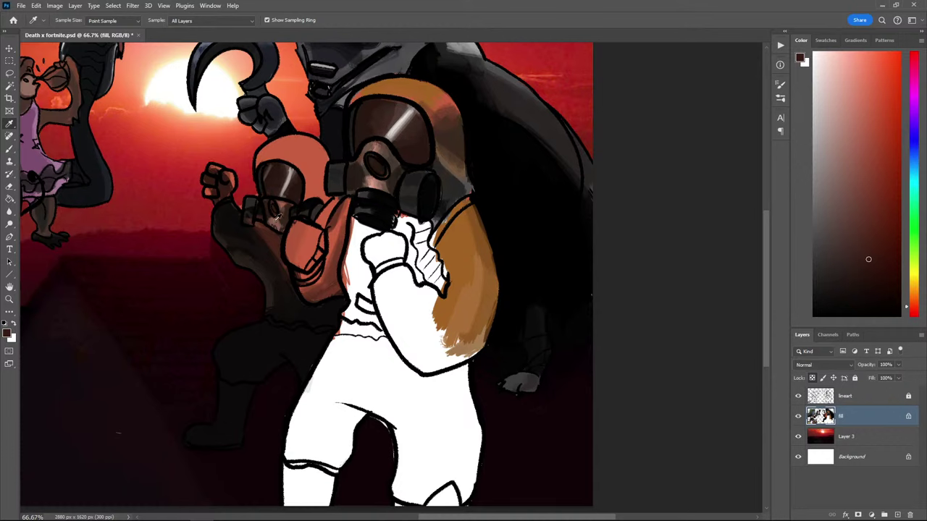
Shade the back and side of the smaller figure's hood with sampled black and reddish brown, varying the brush size
left_click(237, 230, "alt")
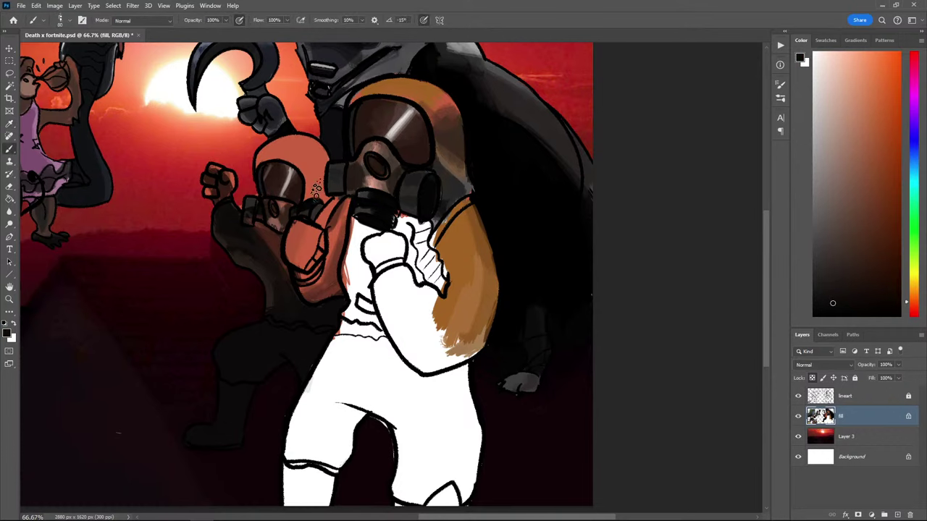
mouse_move(306, 182)
left_mouse_down()
mouse_move(307, 164)
mouse_move(317, 183)
mouse_move(283, 142)
mouse_move(290, 152)
mouse_move(310, 149)
mouse_move(288, 151)
left_mouse_up()
left_click(296, 144, "alt")
key("bracketleft")
key("bracketleft")
left_click(307, 149, "alt")
key("bracketright")
key("bracketright")
Paint the top of the smaller figure's hood orange-brown and blend it into the dark side with sampled reddish browns
left_click(296, 141, "alt")
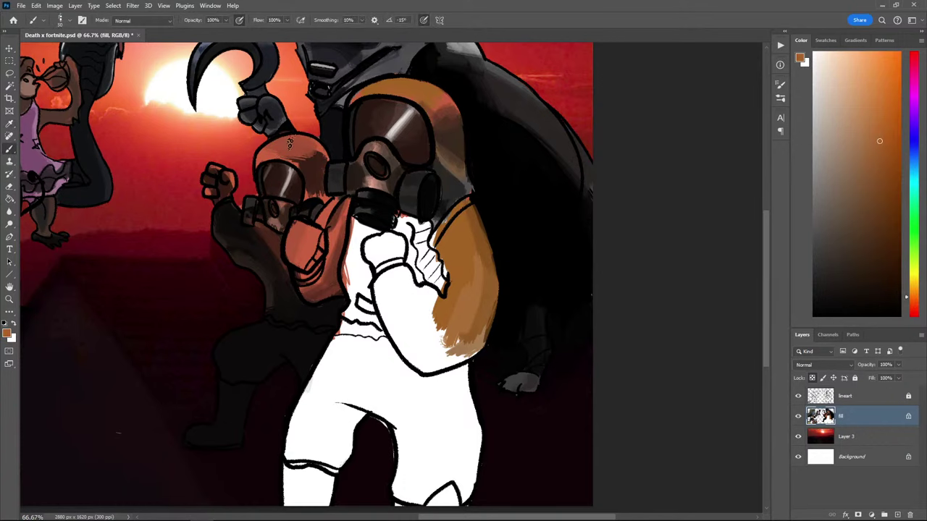
left_click(282, 142, "alt")
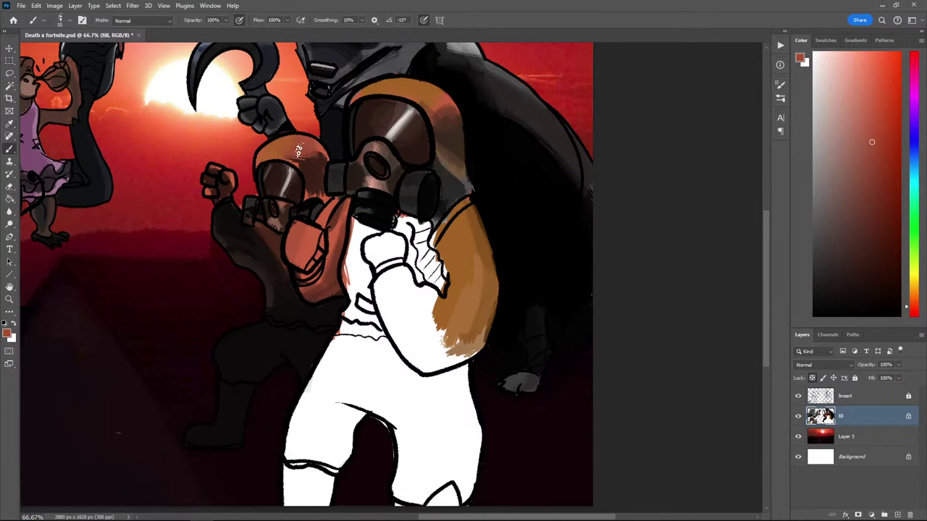
left_click(317, 155, "alt")
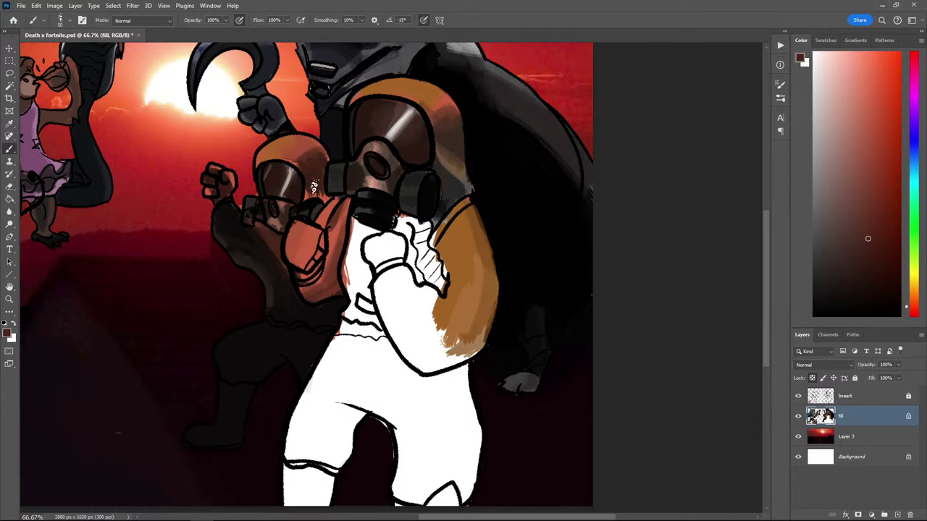
left_click(299, 163, "alt")
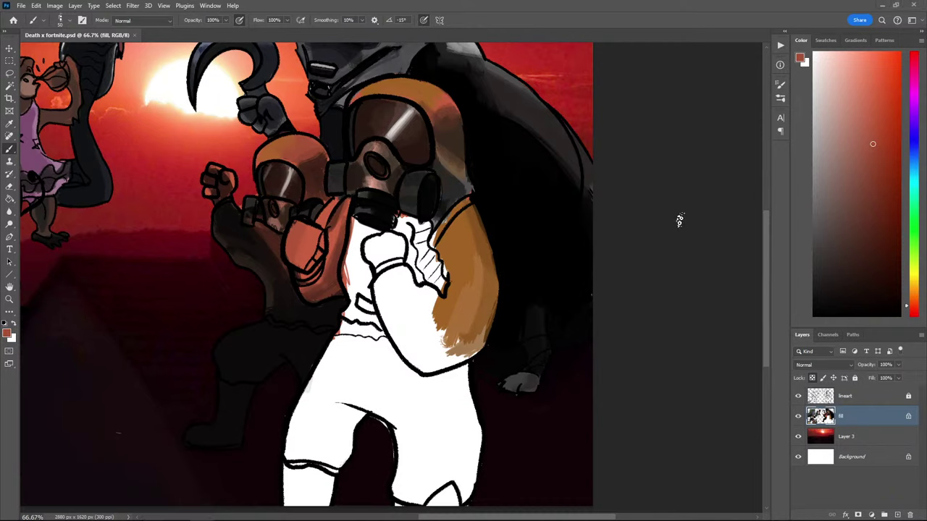
Darken the lower back of the smaller figure's hood near the neck with sampled dark browns and black
left_click(247, 216, "alt")
left_click(247, 216, "alt")
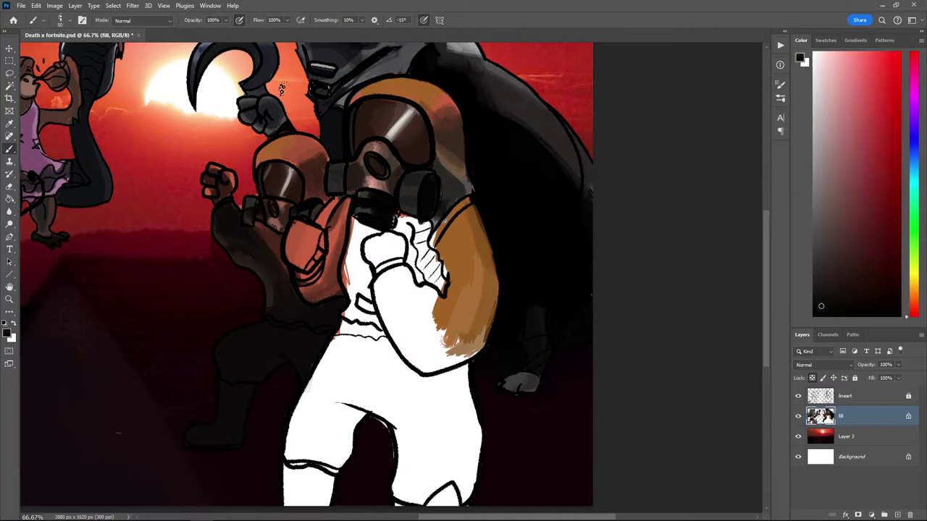
left_click(308, 163, "alt")
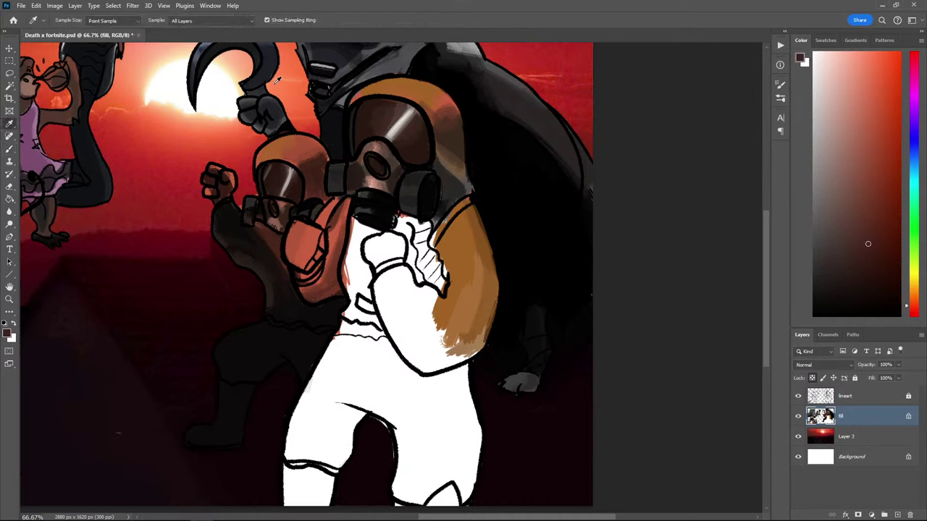
left_click(320, 183, "alt")
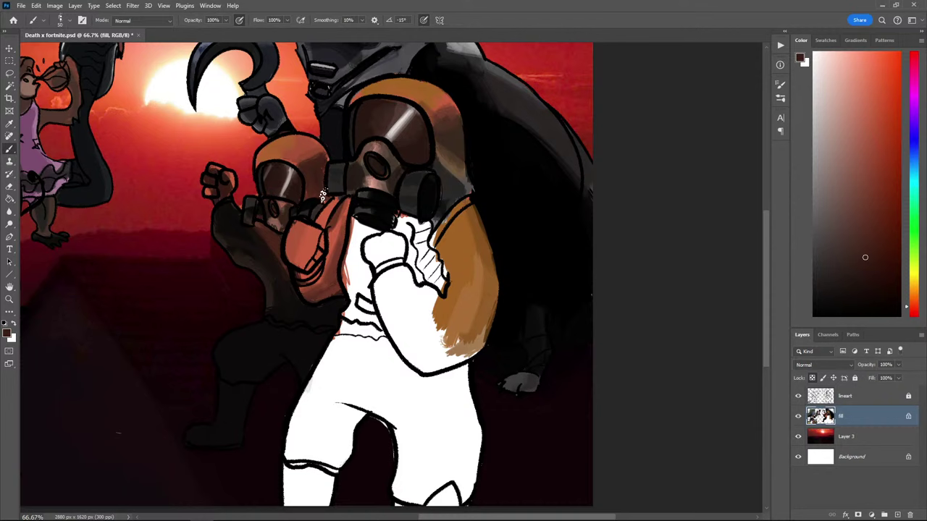
left_click(501, 154, "alt")
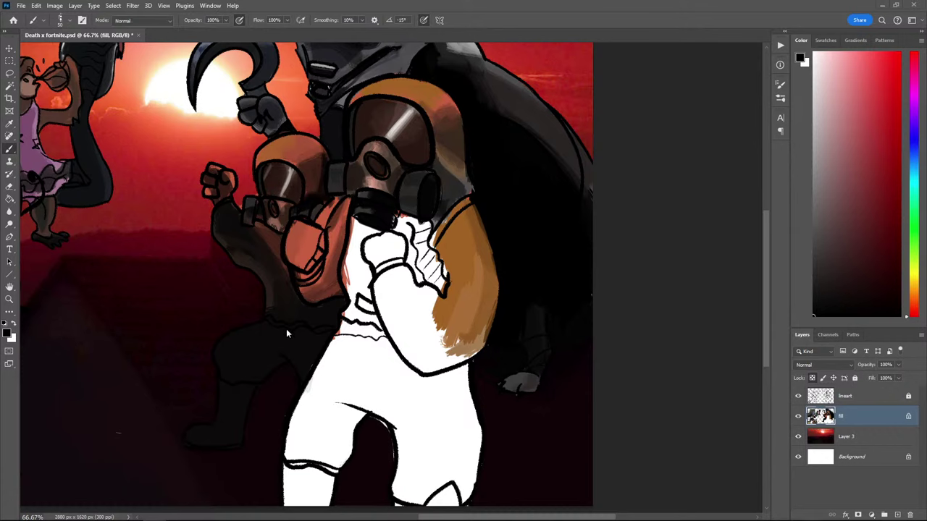
Darken the smaller figure's chest and shoulder below the mask with near-black sampled from the raised arm
left_click(230, 239, "alt")
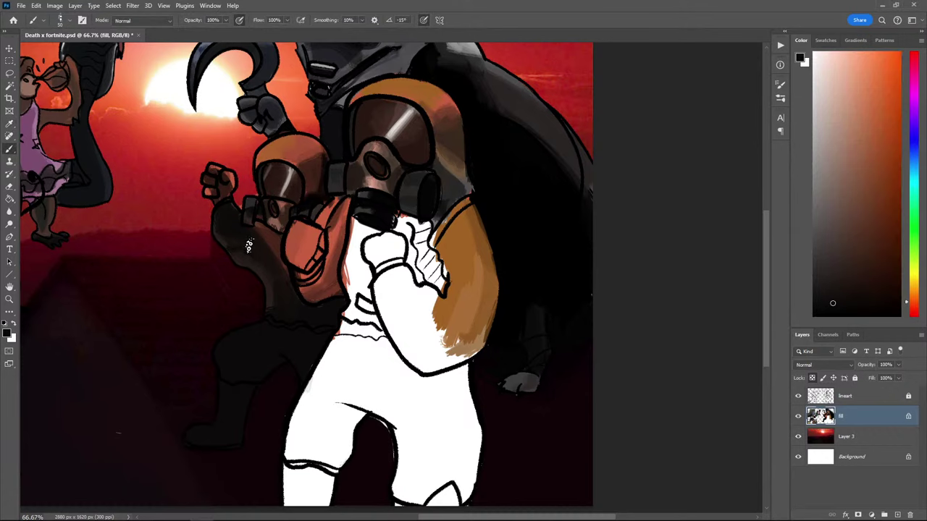
left_click(239, 231, "alt")
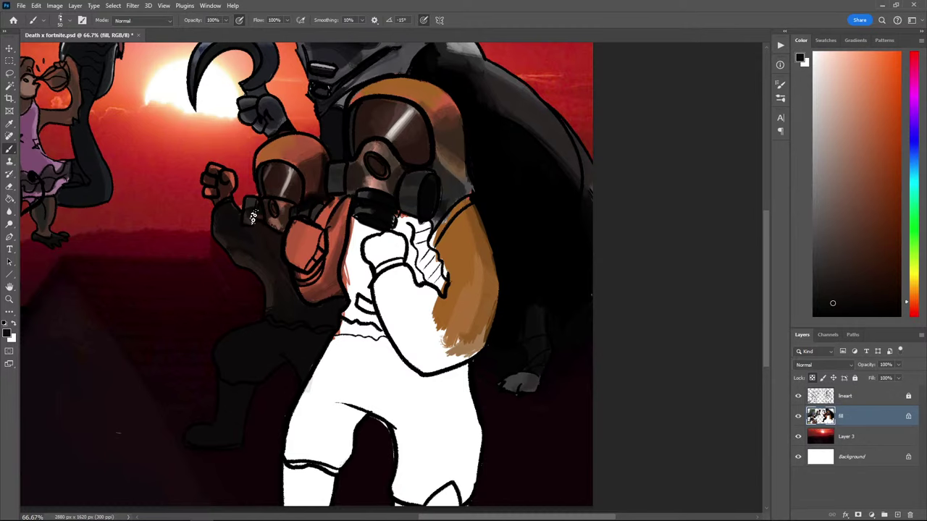
key("i")
key("b")
Fill the larger figure's torso and bent arm with near-black sampled from the smaller figure's waist, using a size 200 brush
left_click(287, 303, "alt")
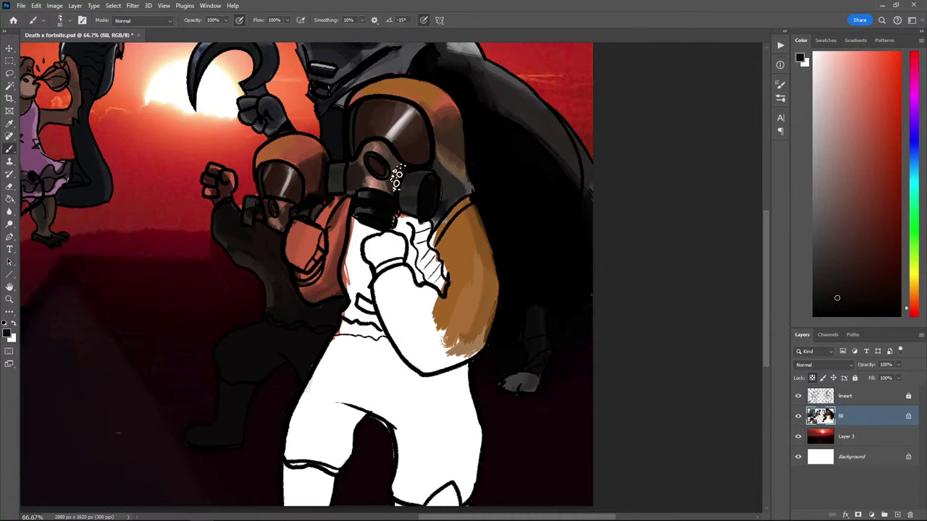
key("bracketright")
key("bracketright")
key("bracketright")
key("bracketright")
key("bracketright")
mouse_move(410, 232)
left_mouse_down()
mouse_move(407, 272)
mouse_move(436, 274)
mouse_move(447, 286)
mouse_move(450, 243)
mouse_move(457, 297)
mouse_move(454, 242)
mouse_move(423, 272)
mouse_move(360, 275)
mouse_move(403, 252)
left_mouse_up()
mouse_move(410, 232)
left_mouse_down()
mouse_move(389, 262)
mouse_move(370, 247)
mouse_move(379, 247)
mouse_move(354, 307)
mouse_move(353, 277)
mouse_move(353, 360)
left_mouse_up()
mouse_move(357, 269)
left_mouse_down()
mouse_move(358, 319)
mouse_move(373, 355)
left_mouse_up()
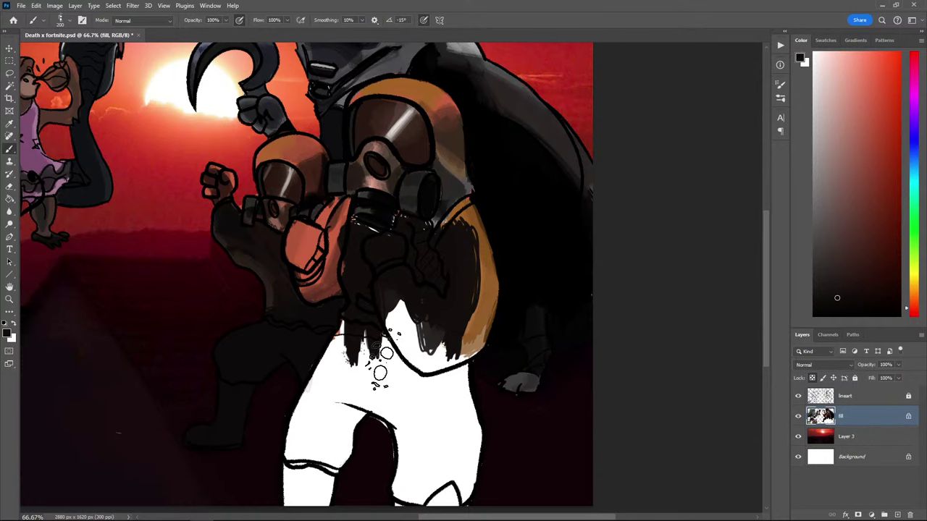
Fill the larger figure's hips, trousers and boots with the same near-black
key("ctrl+minus")
key("ctrl+minus")
mouse_move(435, 400)
left_mouse_down()
mouse_move(415, 311)
mouse_move(420, 334)
mouse_move(400, 367)
mouse_move(414, 399)
mouse_move(390, 369)
mouse_move(368, 363)
mouse_move(341, 386)
mouse_move(346, 355)
mouse_move(360, 390)
mouse_move(330, 358)
left_mouse_up()
key("ctrl+plus")
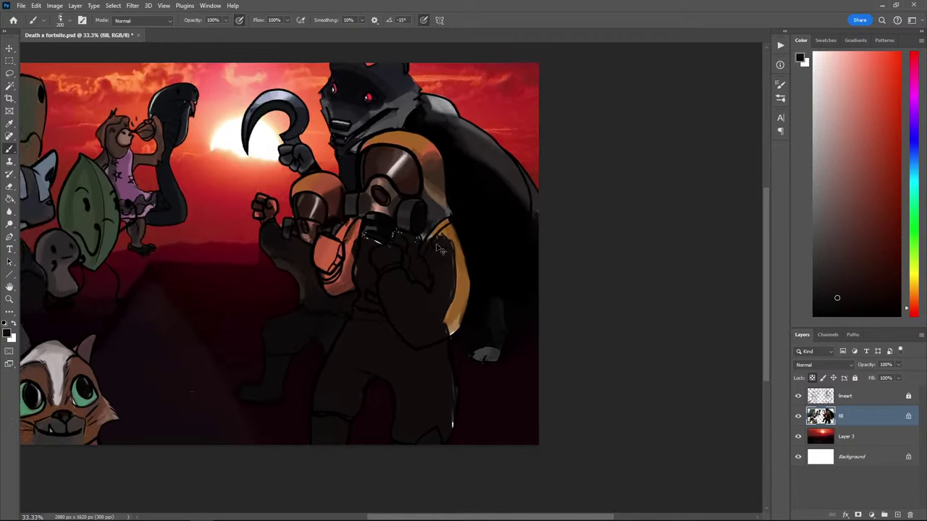
Paint the larger figure's trousers and outer sleeve with sampled ochre brown, then restore the near-black lower leg at brush size 125
left_click(450, 283, "alt")
mouse_move(452, 278)
left_mouse_down()
mouse_move(437, 330)
mouse_move(376, 333)
mouse_move(421, 369)
mouse_move(451, 417)
mouse_move(428, 369)
mouse_move(406, 440)
mouse_move(430, 384)
mouse_move(427, 362)
mouse_move(375, 351)
mouse_move(374, 341)
mouse_move(344, 353)
mouse_move(367, 334)
mouse_move(343, 344)
mouse_move(322, 396)
mouse_move(331, 408)
mouse_move(365, 383)
mouse_move(397, 397)
left_mouse_up()
left_click(400, 295, "alt")
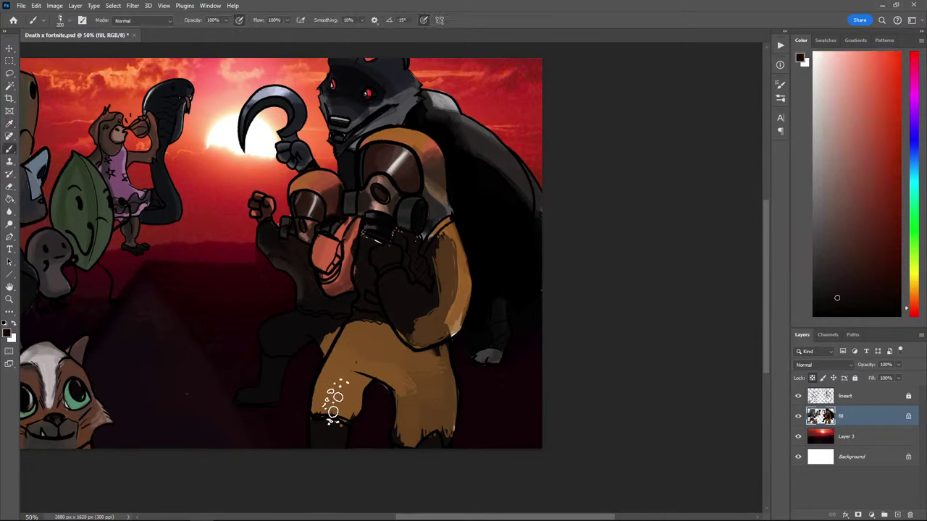
key("bracketleft")
key("bracketleft")
key("bracketleft")
left_click_drag(341, 438, 312, 430)
left_click(352, 395, "alt")
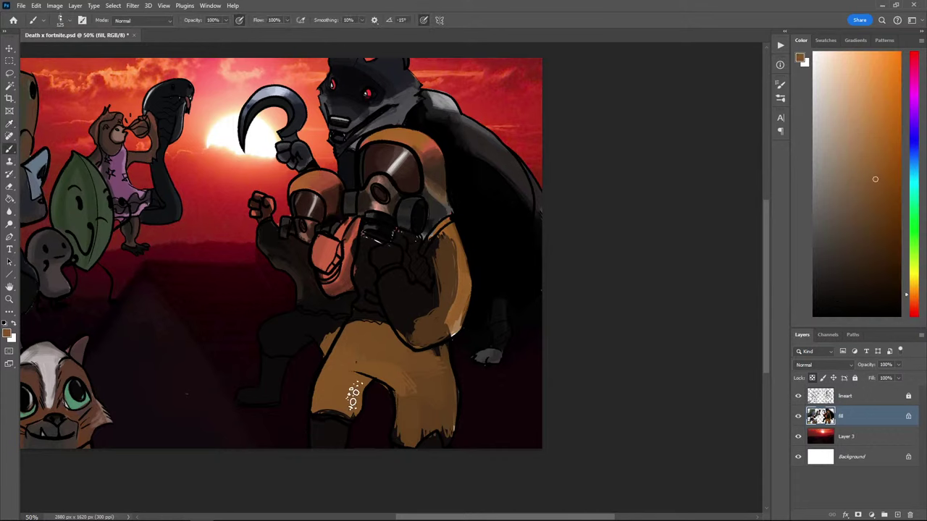
Shade the larger figure's inner thighs and sleeve with sampled near-black at brush size 150, leaving an ochre outer rim
left_click(341, 419, "alt")
mouse_move(369, 362)
left_mouse_down()
mouse_move(362, 383)
mouse_move(337, 391)
mouse_move(348, 397)
mouse_move(364, 368)
mouse_move(381, 365)
mouse_move(419, 391)
mouse_move(403, 393)
left_mouse_up()
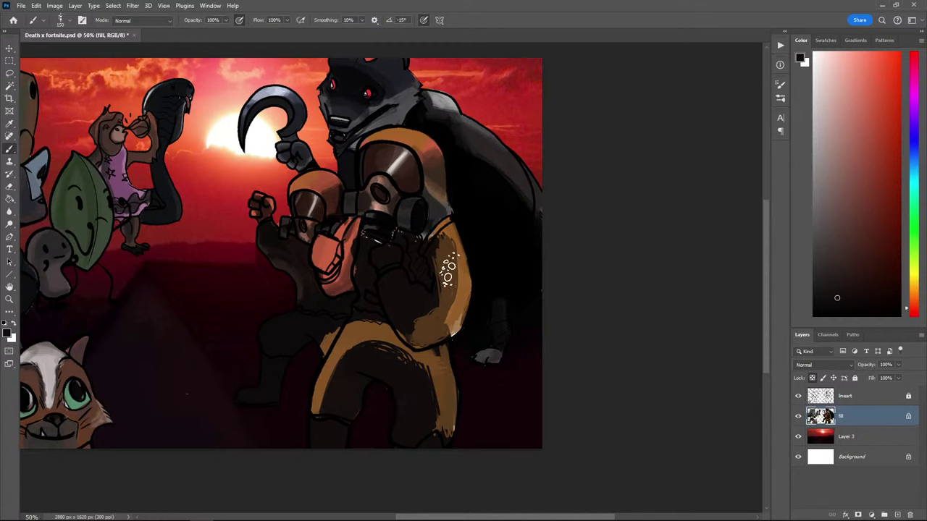
mouse_move(439, 268)
left_mouse_down()
mouse_move(424, 321)
mouse_move(441, 249)
left_mouse_up()
Narrow and blend the ochre rim on the larger figure's outer sleeve with sampled near-black and browns at brush size 50
left_click(461, 288, "alt")
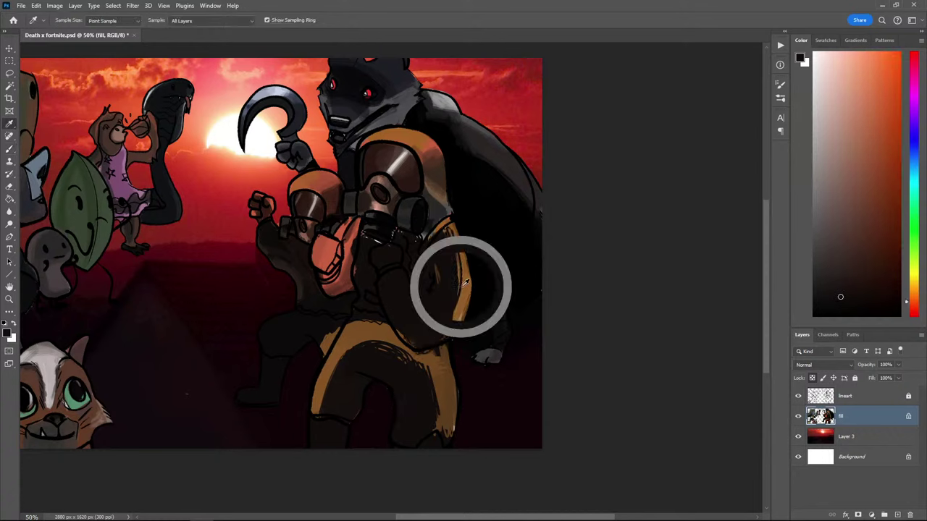
left_click(448, 327, "alt")
mouse_move(453, 311)
left_mouse_down()
mouse_move(453, 323)
mouse_move(452, 234)
left_mouse_up()
left_click(468, 283, "alt")
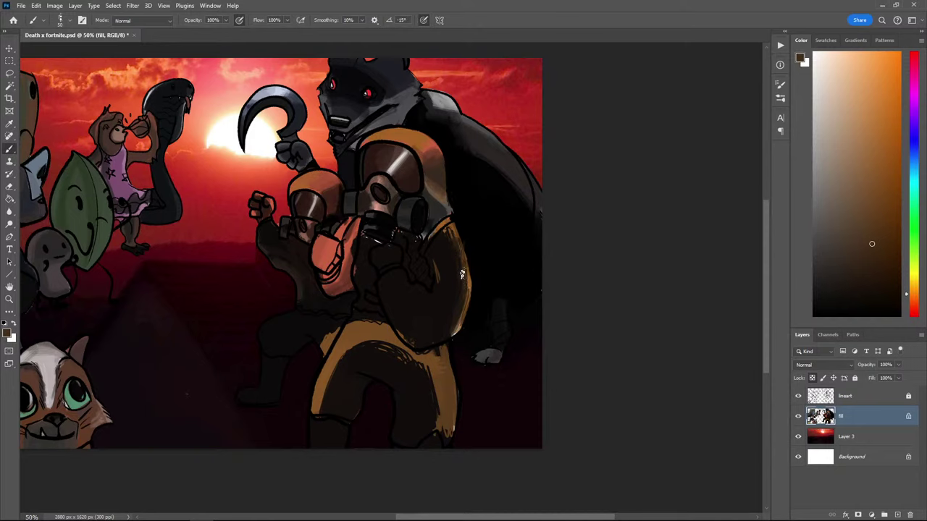
left_click(466, 284, "alt")
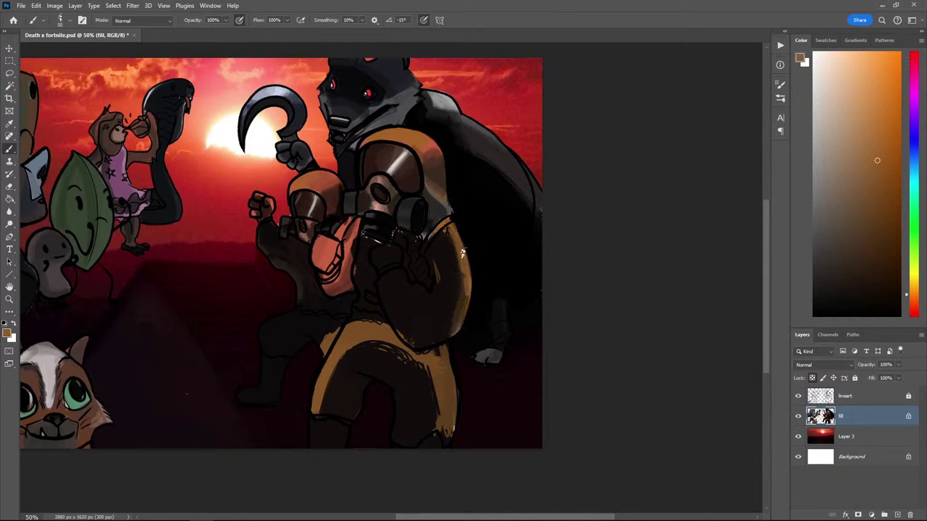
Rework the ochre rim on the larger figure's outer sleeve with sampled near-black and brown, enlarging the brush to 90
left_click(447, 253, "alt")
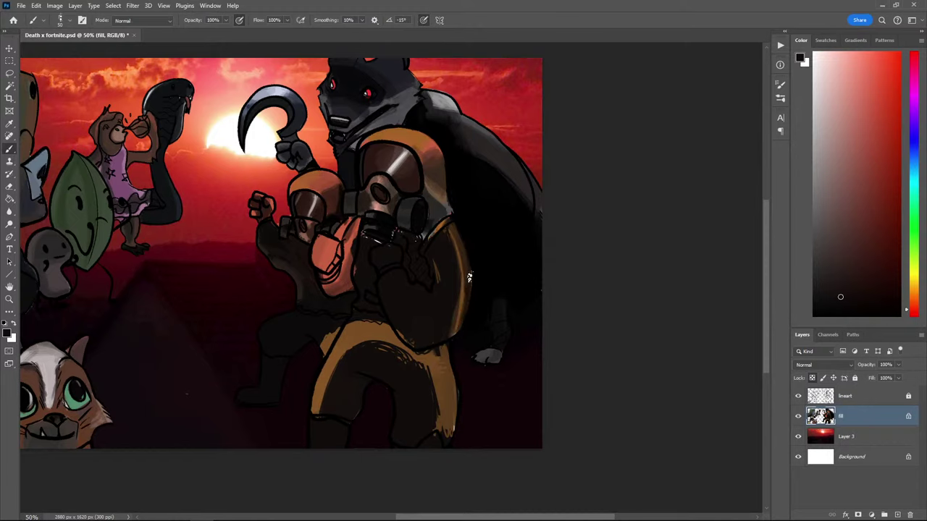
left_click(466, 267, "alt")
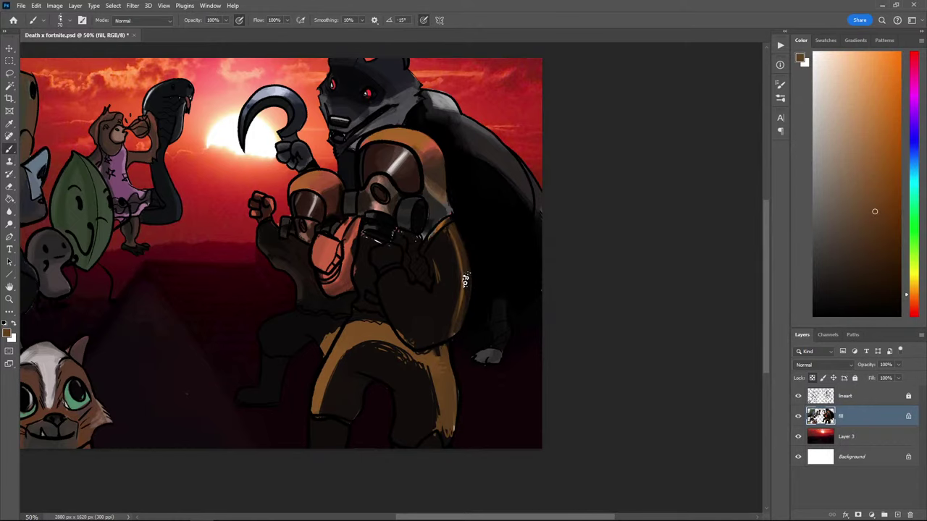
left_click(448, 250, "alt")
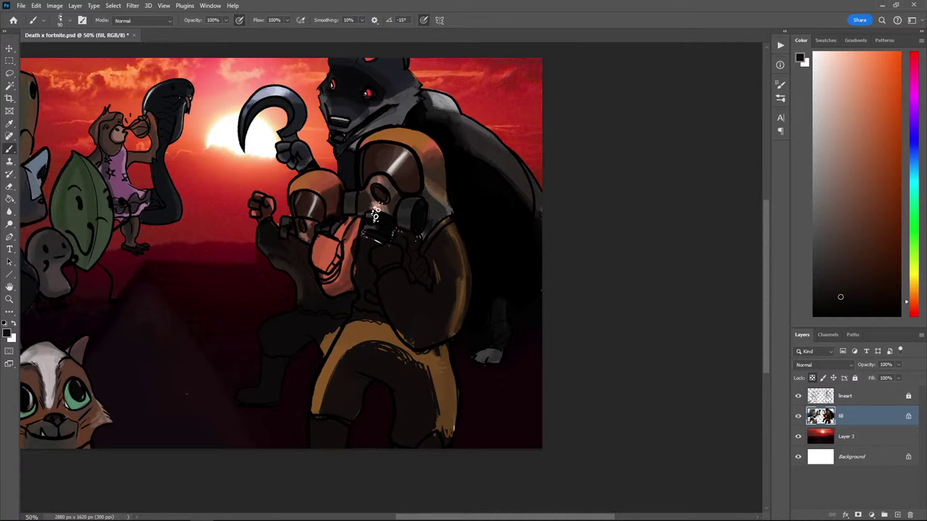
Darken the larger figure's far hand and the chest area below the mask filter with sampled black at brush size 50
left_click(435, 240, "alt")
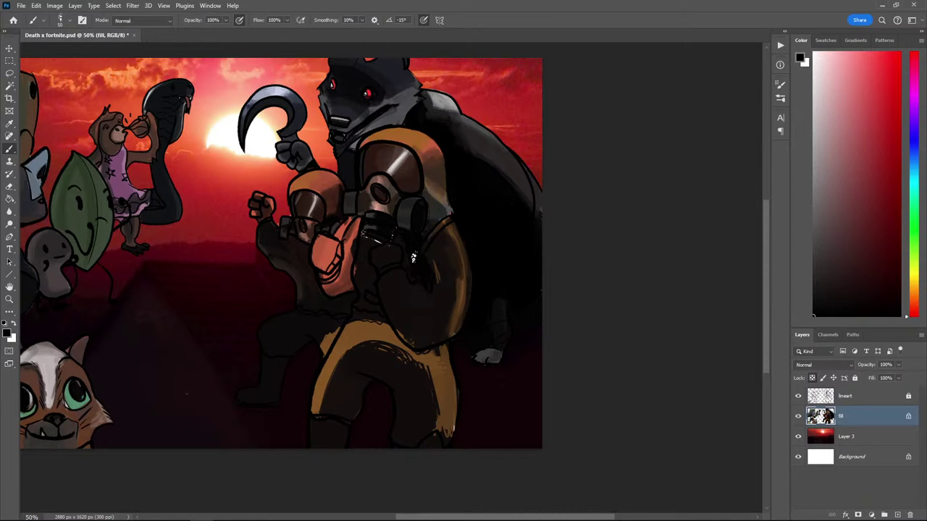
key("alt")
left_click(449, 221, "alt")
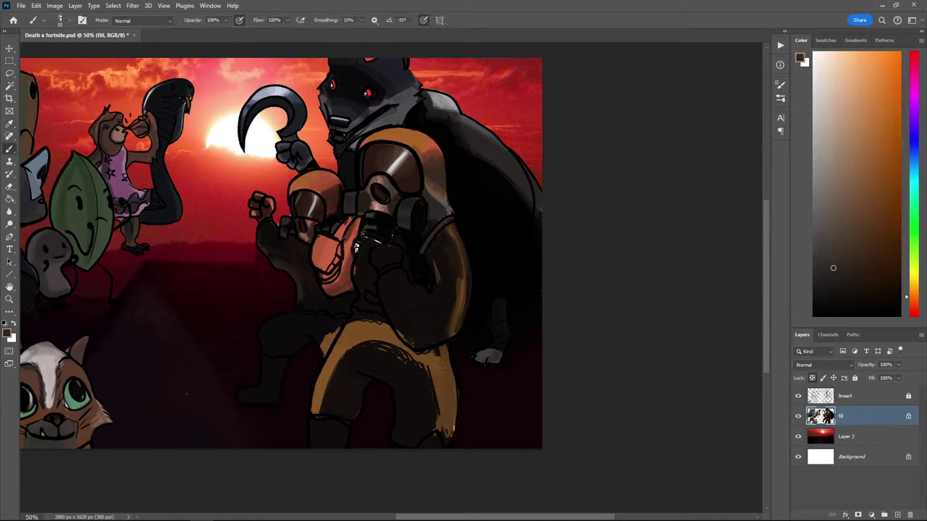
Paint the larger figure's front torso dark grey-brown and the raised fist salmon red, using colours sampled from the picture
left_click(360, 265, "alt")
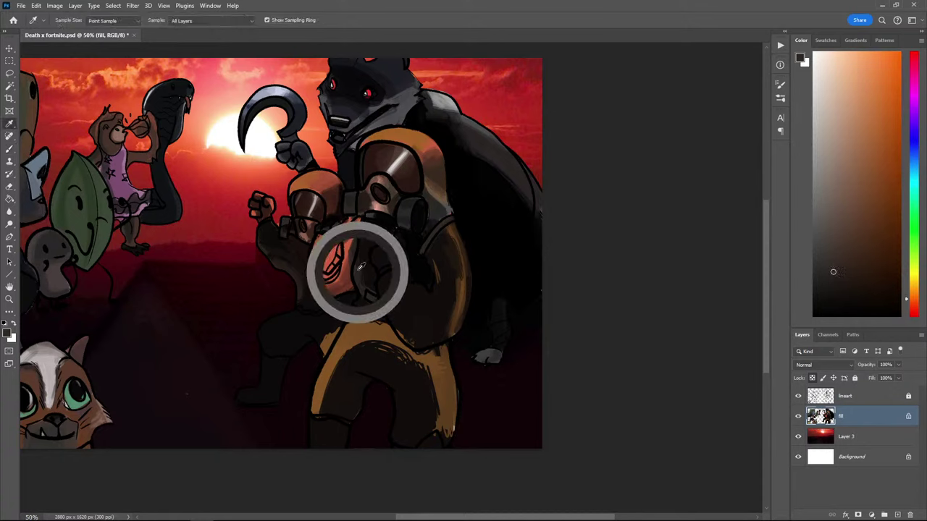
key("alt")
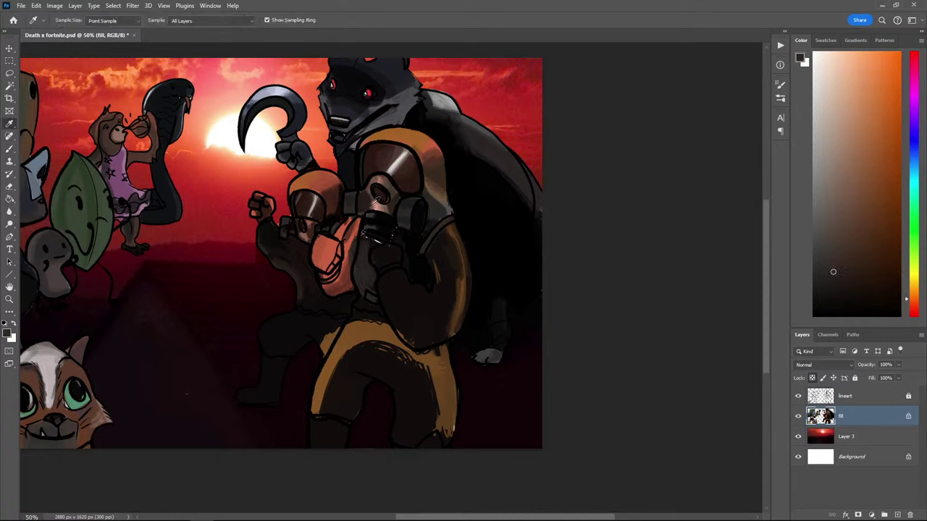
left_click(326, 248, "alt")
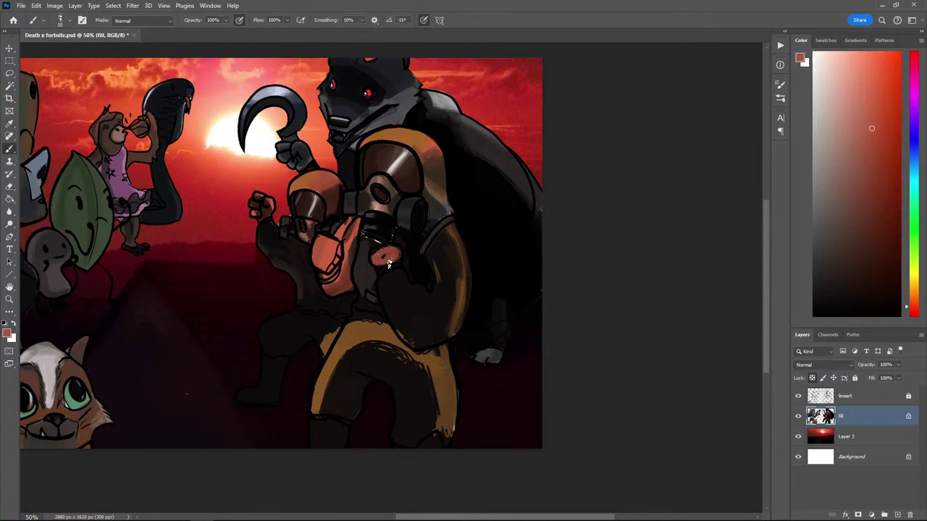
Shade the larger figure's forearm from dark grey to near-black with sampled tones at brush size 90
left_click(376, 192, "alt")
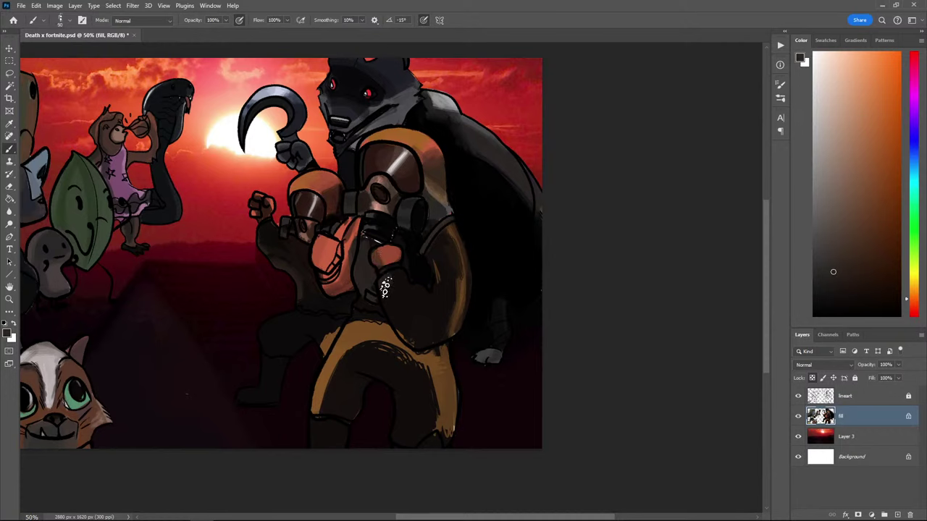
left_click(406, 296, "alt")
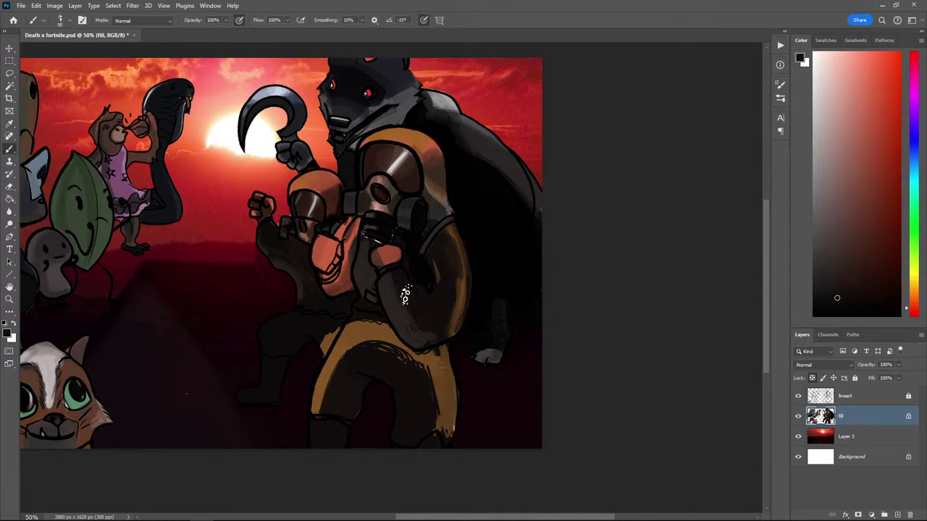
left_click_drag(405, 295, 424, 339)
left_click(392, 276, "alt")
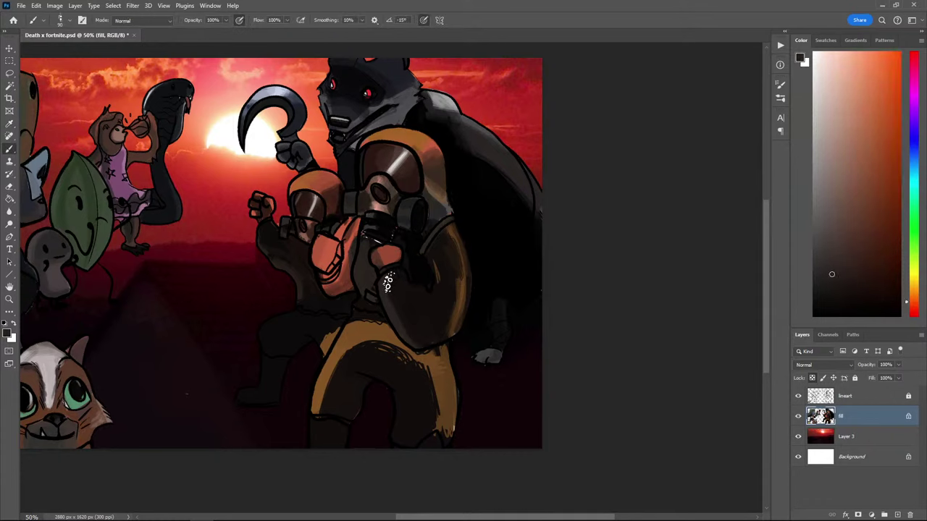
left_click(402, 308, "alt")
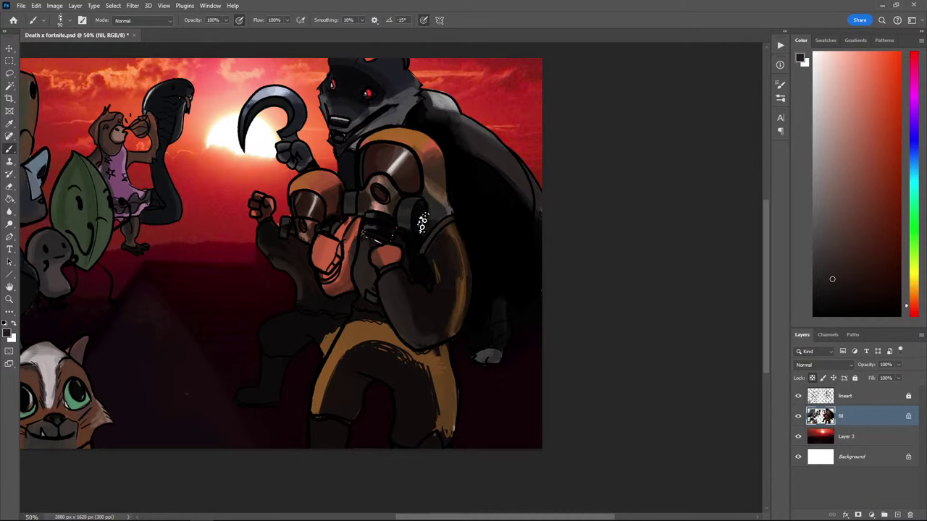
Cover the ochre rim on the larger figure's upper sleeve with sampled dark greys and browns, blending the shoulder into the arm
left_click_drag(459, 329, 458, 244)
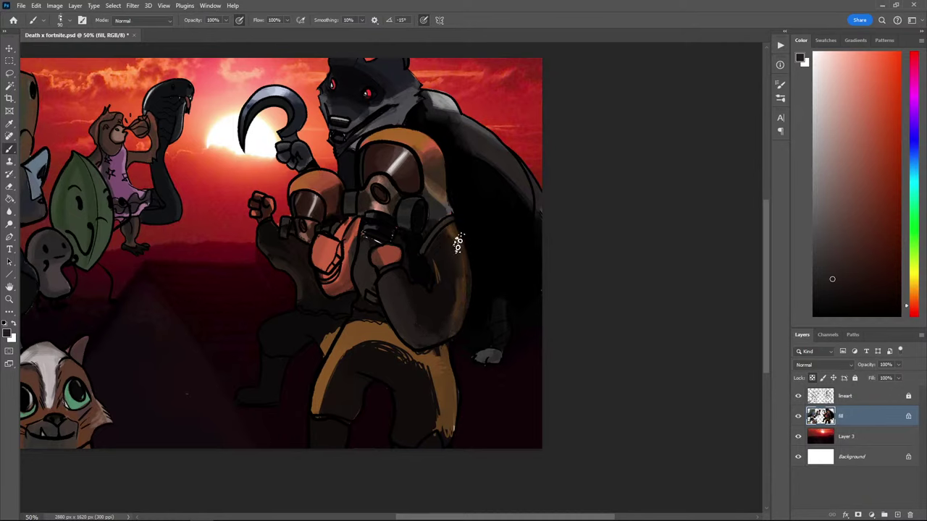
left_click(451, 305, "alt")
left_click_drag(454, 330, 458, 260)
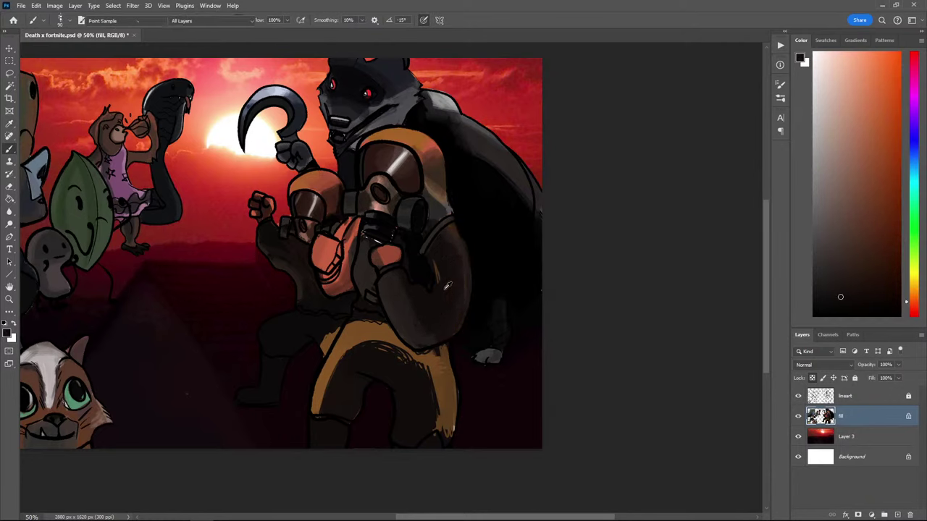
left_click(451, 259, "alt")
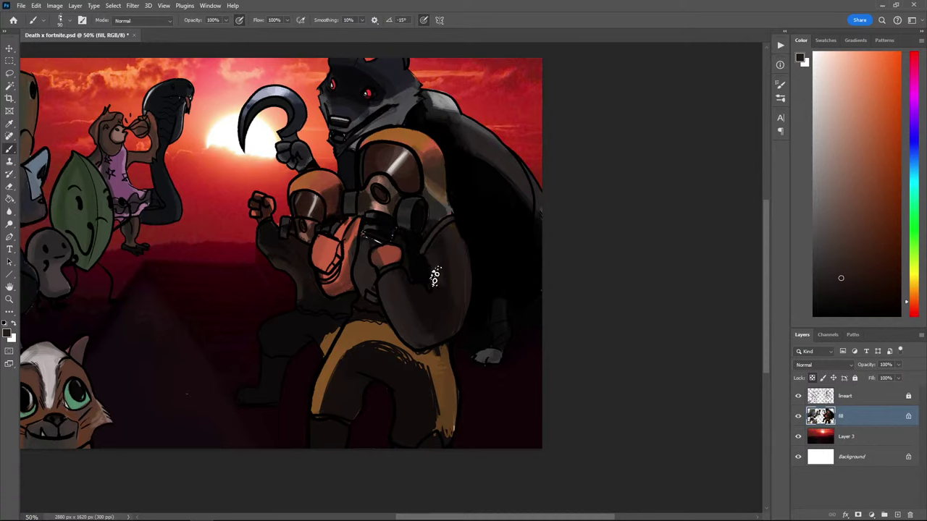
left_click(445, 243, "alt")
left_click(453, 240, "alt")
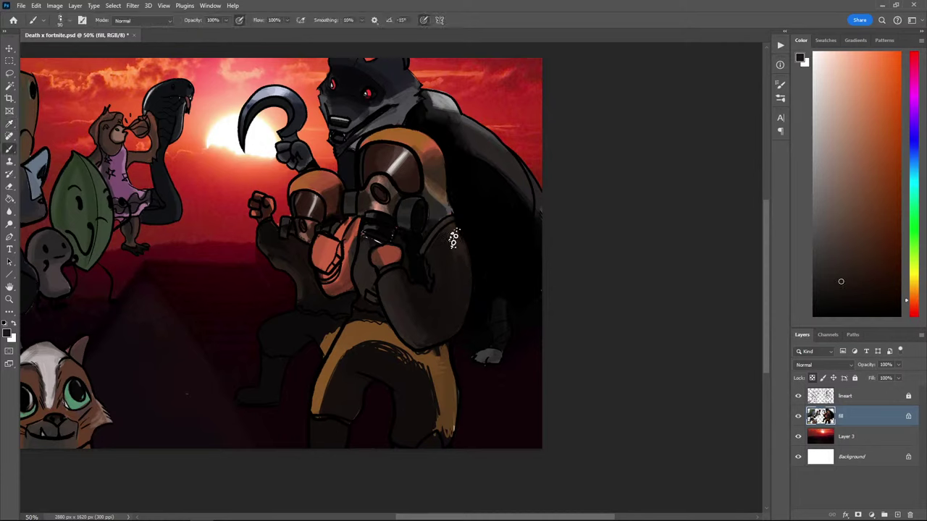
key("alt")
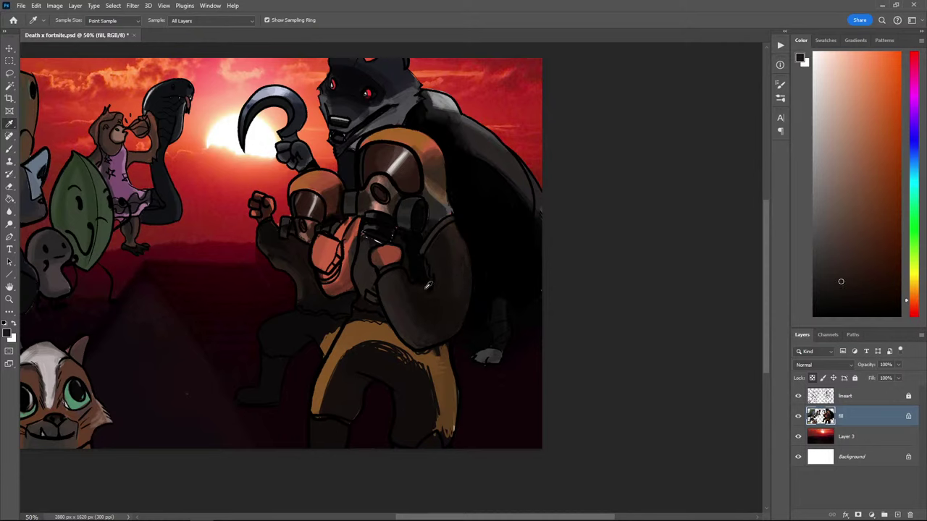
key("alt")
Shade the raised fist and the salmon backpack between the masked figures with sampled reds, red-brown and dark grey
left_click(329, 250, "alt")
left_click(389, 250, "alt")
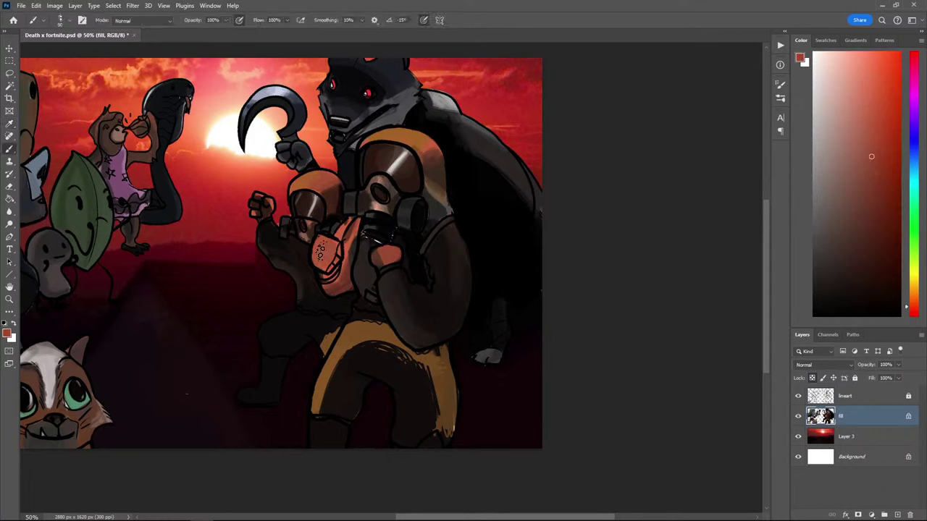
left_click(341, 240, "alt")
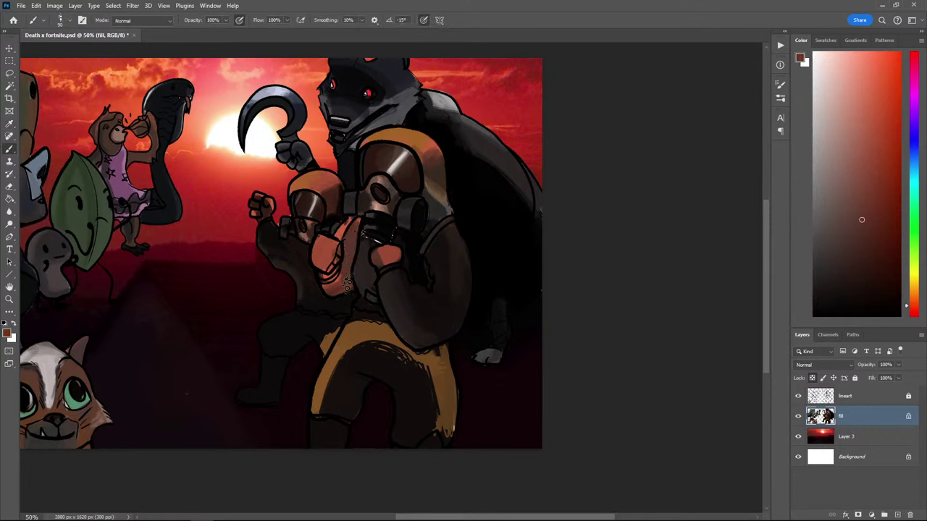
left_click(360, 260, "alt")
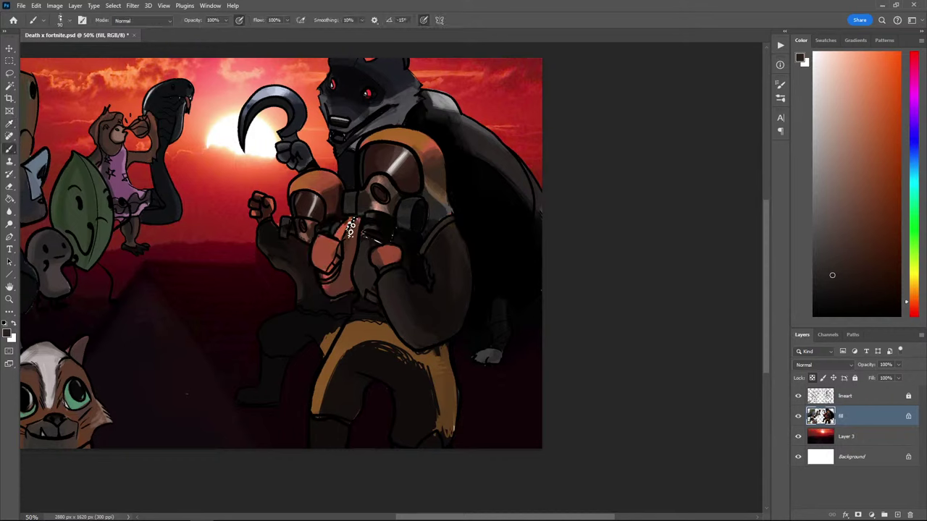
left_click_drag(352, 223, 337, 287)
Repaint the larger figure's right-hand trouser leg with sampled ochre, then shade its lower and inner parts brown
left_click(401, 373, "alt")
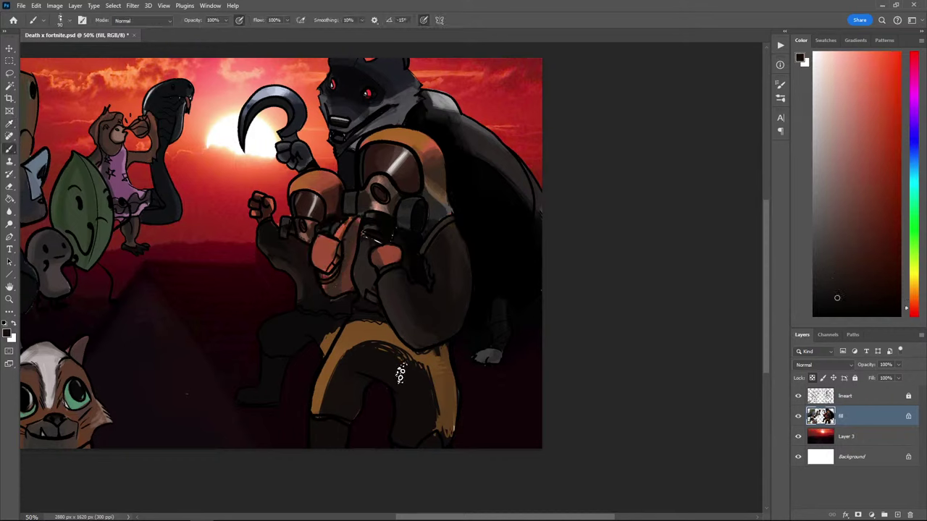
left_click(445, 376, "alt")
mouse_move(438, 352)
left_mouse_down()
mouse_move(430, 420)
mouse_move(413, 443)
left_mouse_up()
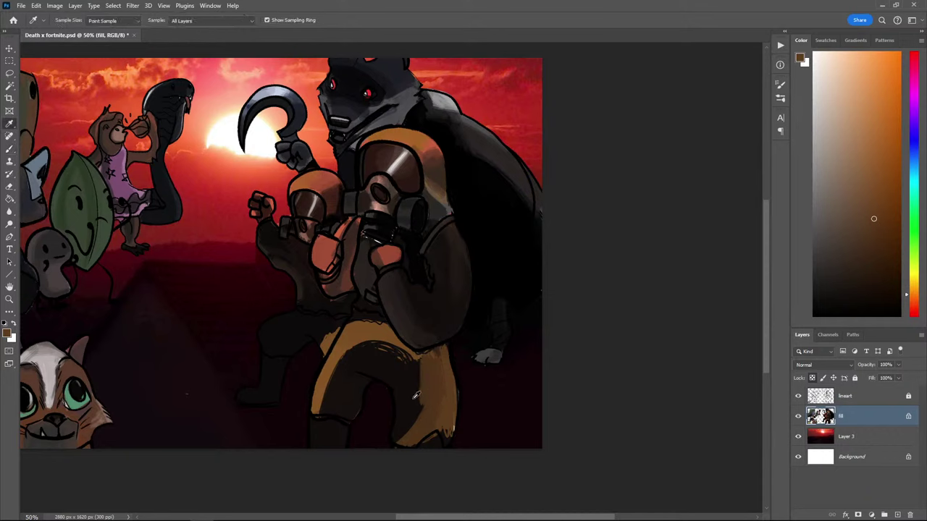
left_click(426, 366, "alt")
mouse_move(443, 407)
left_mouse_down()
mouse_move(450, 429)
mouse_move(439, 362)
mouse_move(439, 424)
mouse_move(411, 439)
left_mouse_up()
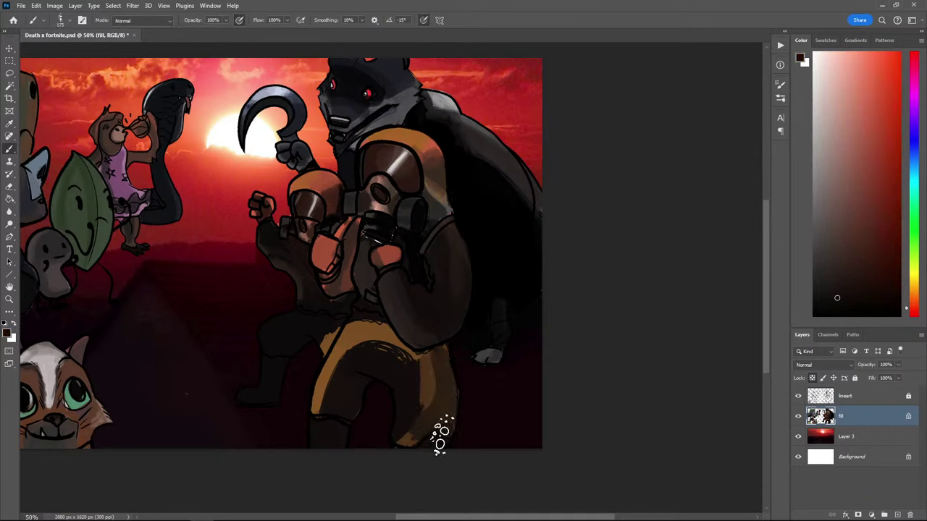
Darken the larger figure's right-hand trouser leg with sampled near-black and dark brown at brush size 175
key("alt")
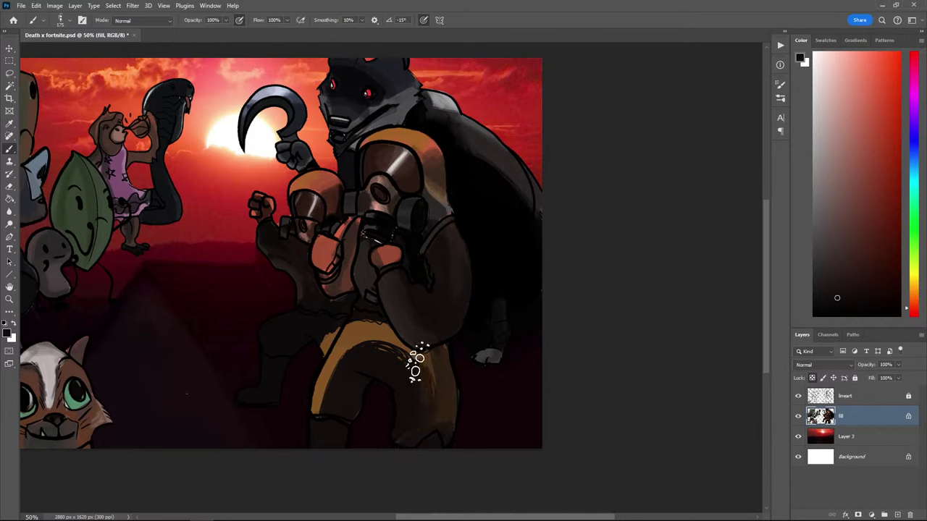
left_click(422, 366, "alt")
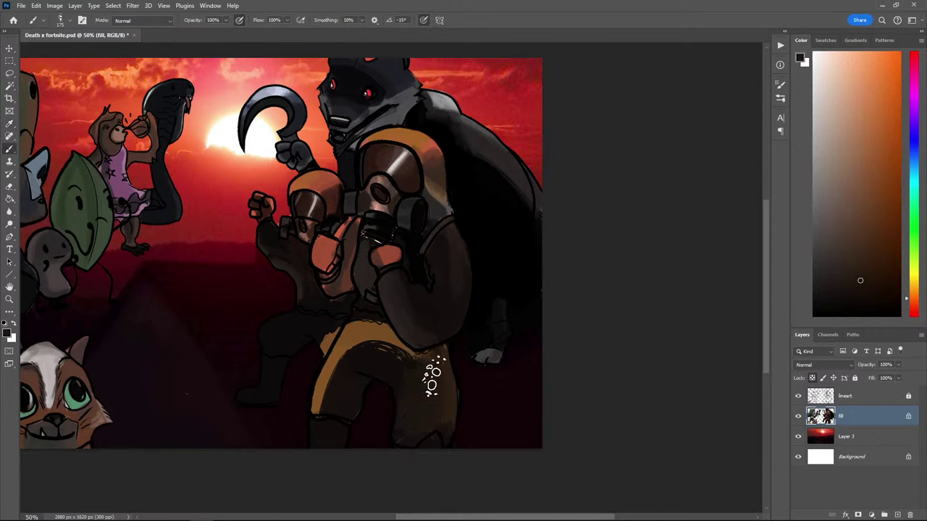
left_click(436, 359, "alt")
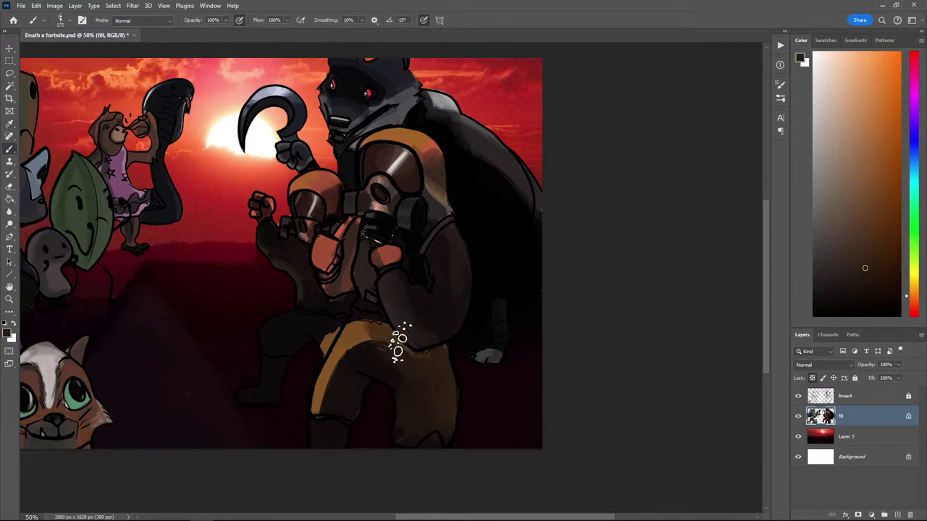
Tone down the ochre on the larger figure's left-hand thigh and hip with sampled near-black and dark browns
left_click(345, 381, "alt")
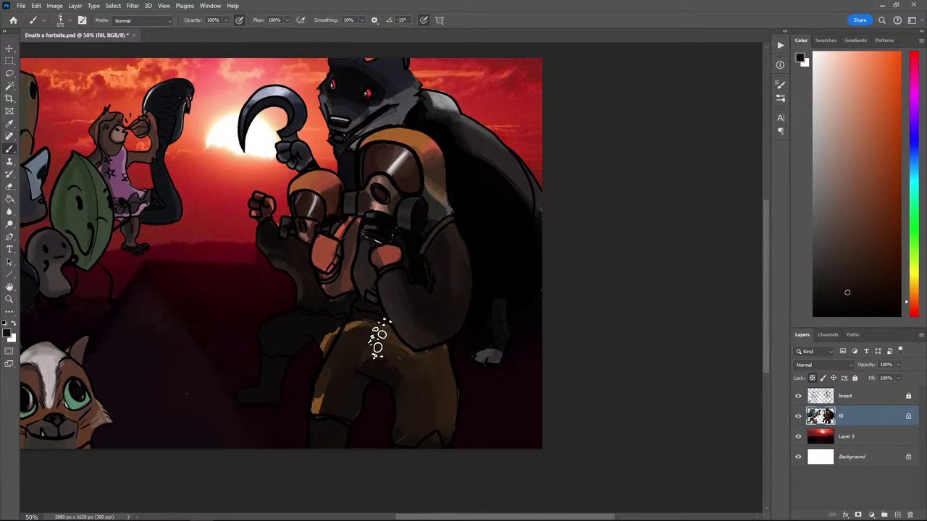
left_click(345, 315, "alt")
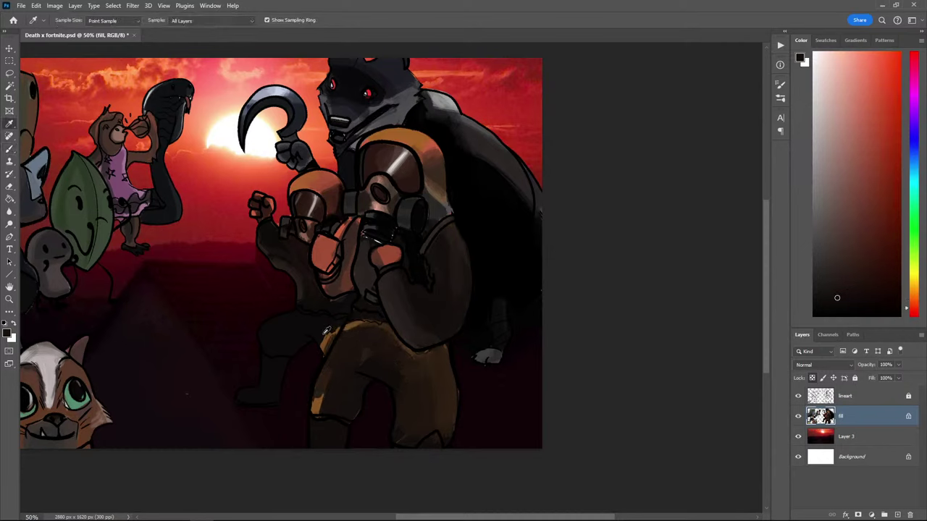
left_click(322, 336, "alt")
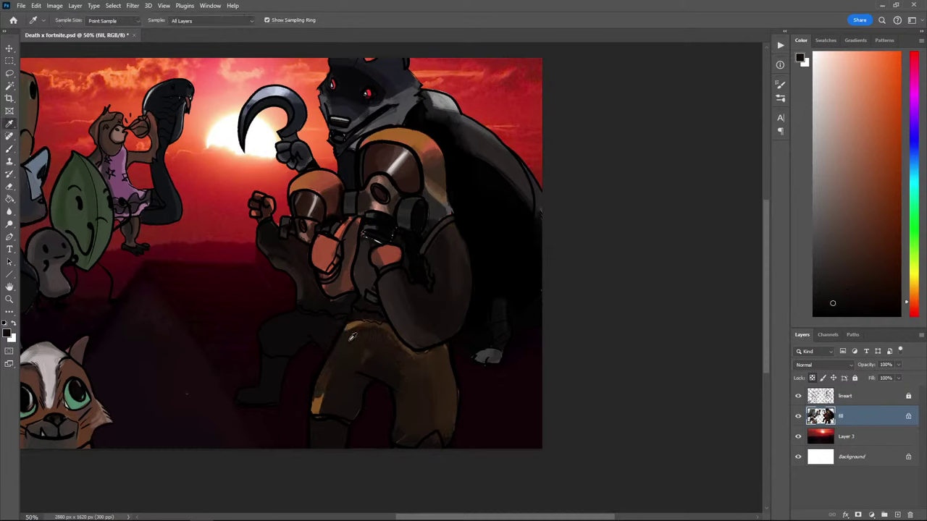
left_click(334, 367, "alt")
key("alt")
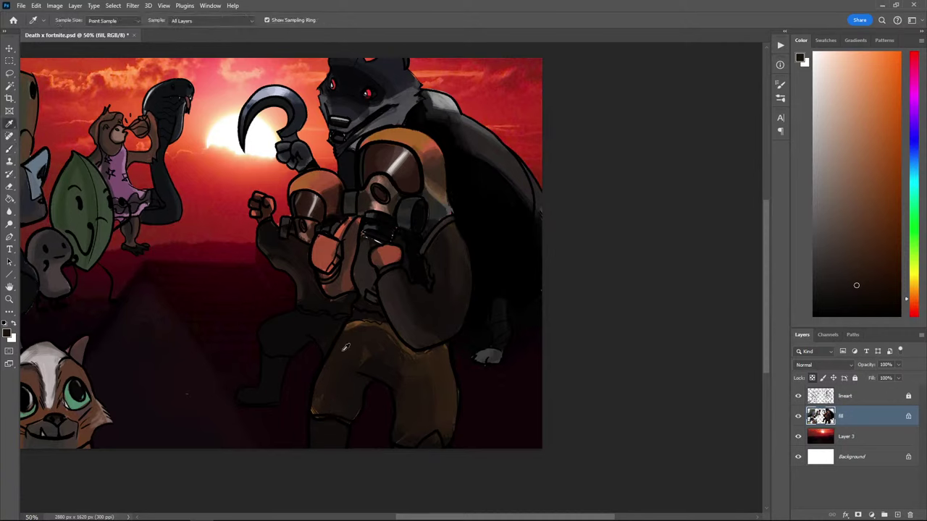
left_click(321, 403, "alt")
Darken the larger masked figure's waist and the trouser tops beneath the sleeve with sampled brown and near-black
left_click(354, 327, "alt")
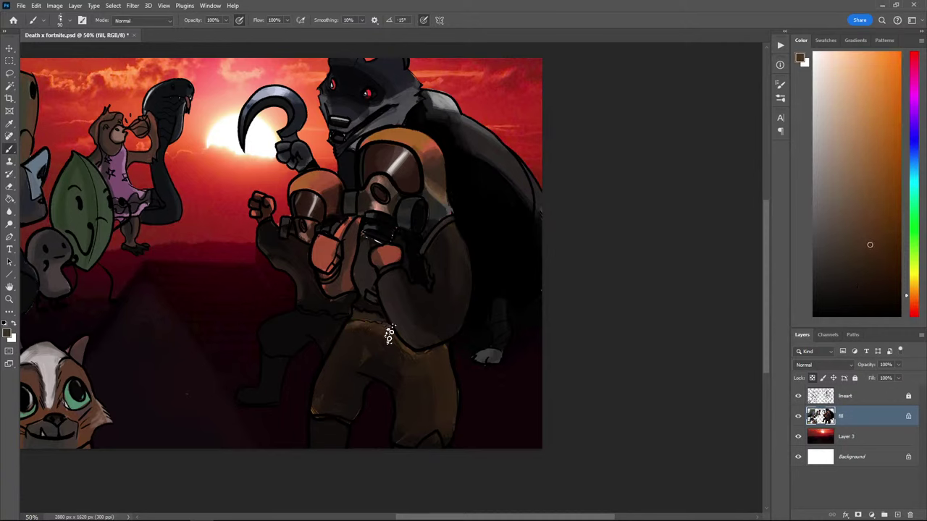
left_click(410, 356, "alt")
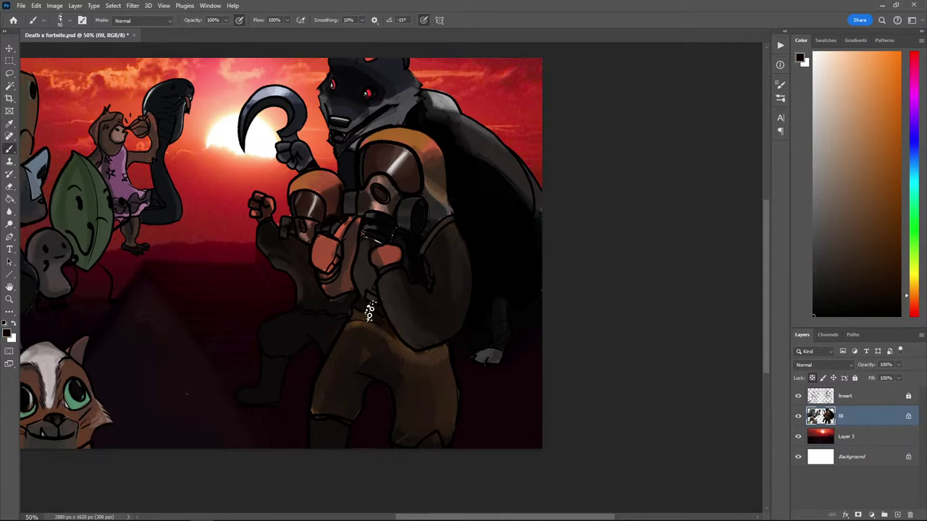
left_click_drag(366, 316, 422, 355)
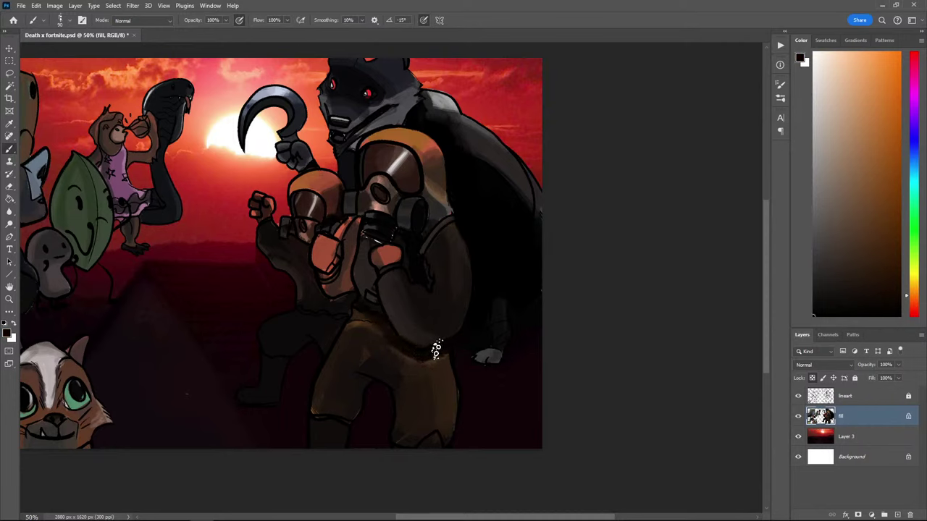
left_click(423, 346, "alt")
left_click(434, 359, "alt")
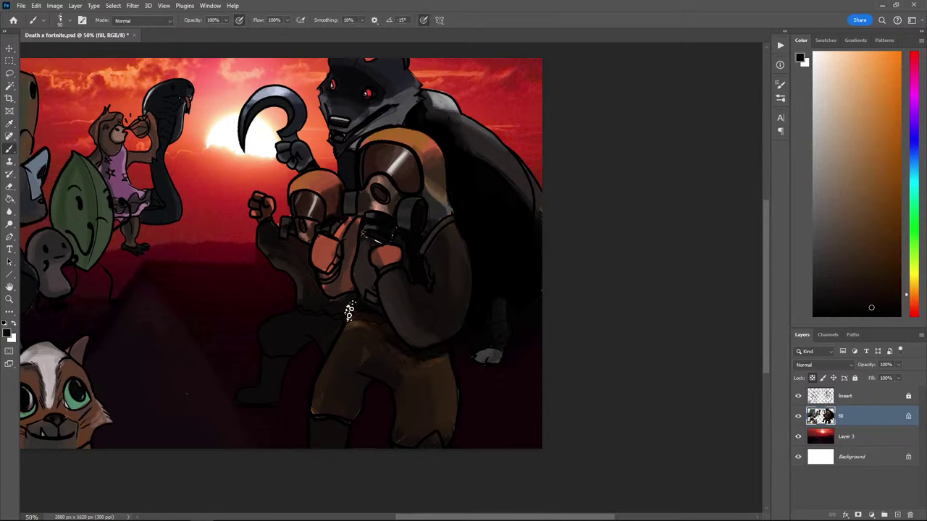
Touch up the larger figure's hip and the smaller figure's adjoining leg with sampled near-black and dark brown, and save the document
key("alt")
left_click(368, 333, "alt")
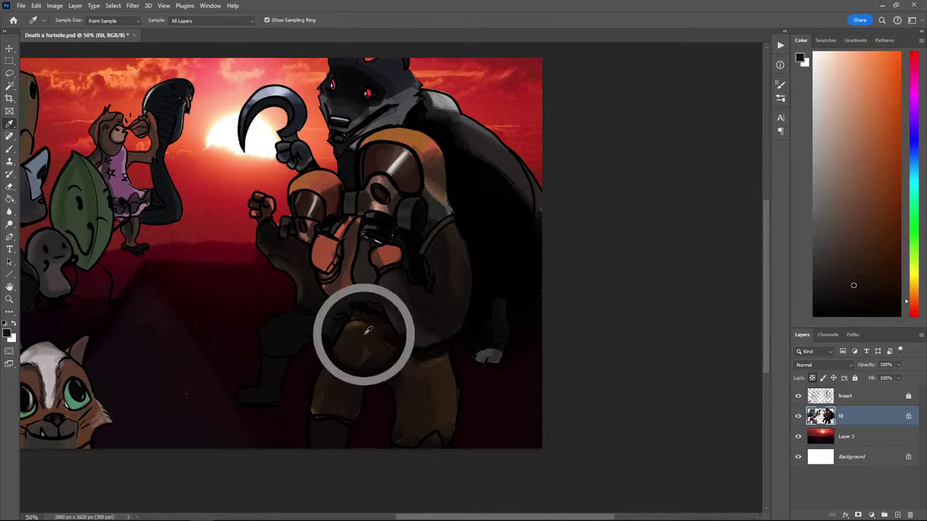
left_click(359, 352, "alt")
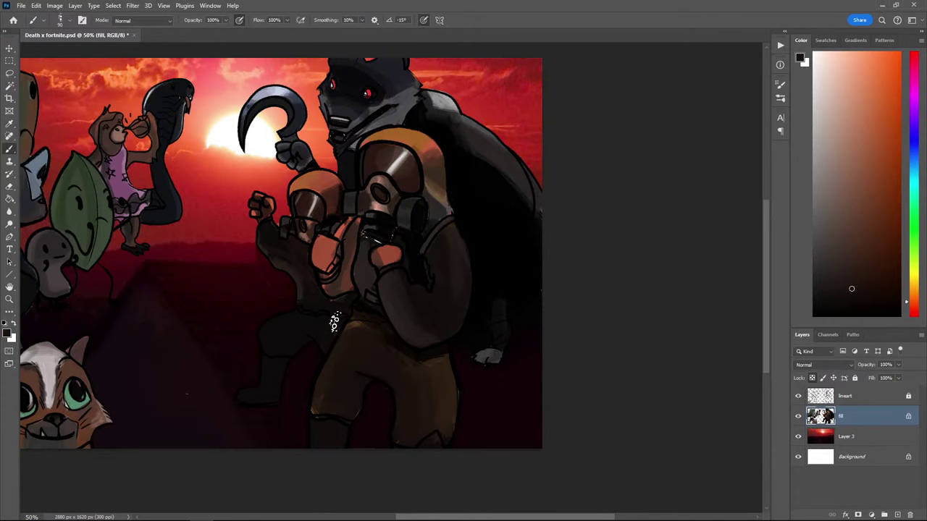
scroll(424, 273, "down", 4)
scroll(430, 288, "up", 5)
left_click(343, 320, "alt")
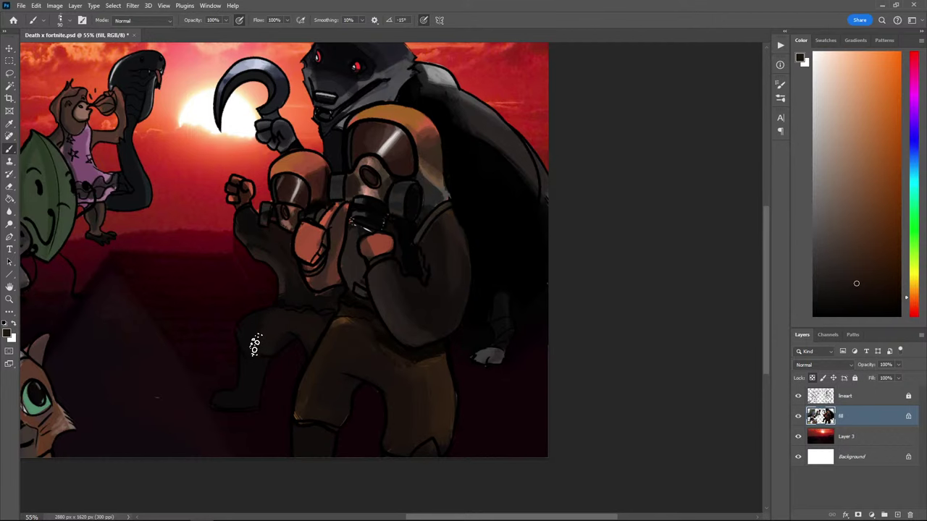
scroll(254, 346, "down", 4)
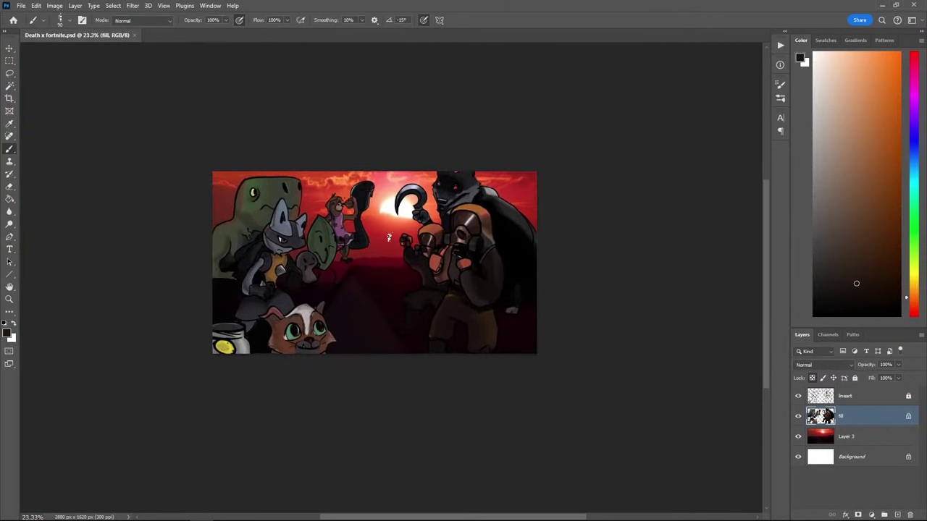
scroll(389, 237, "up", 3)
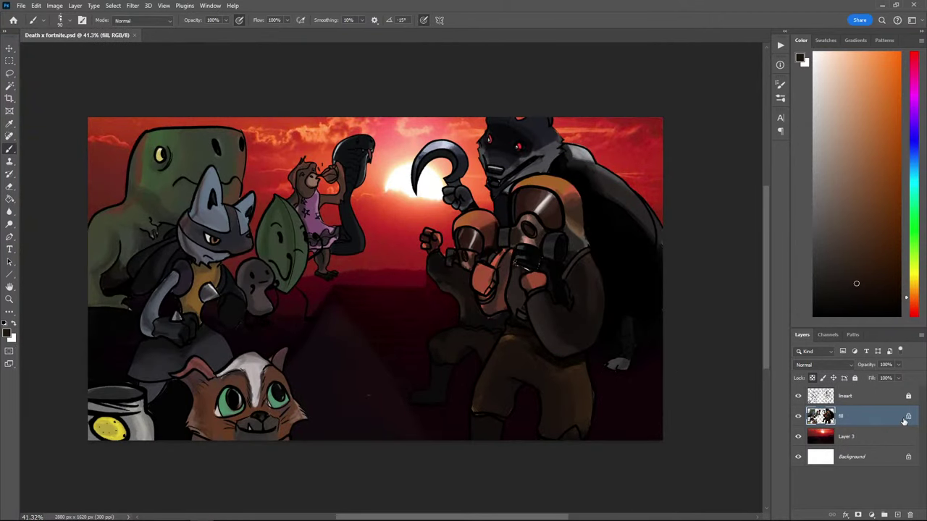
Duplicate the fill layer and Layer 3 together, then merge the two copies into one layer
left_click(853, 432, "shift")
right_click(853, 432)
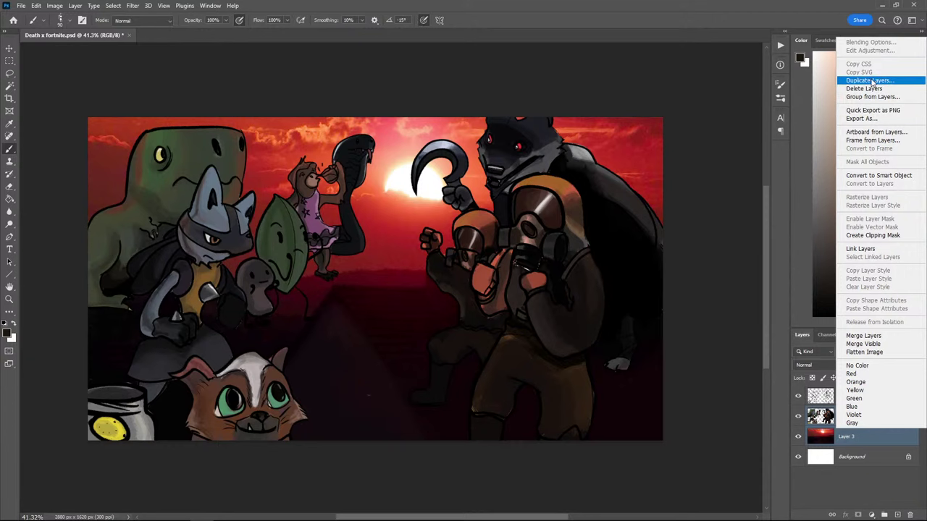
left_click(858, 87)
key("Return")
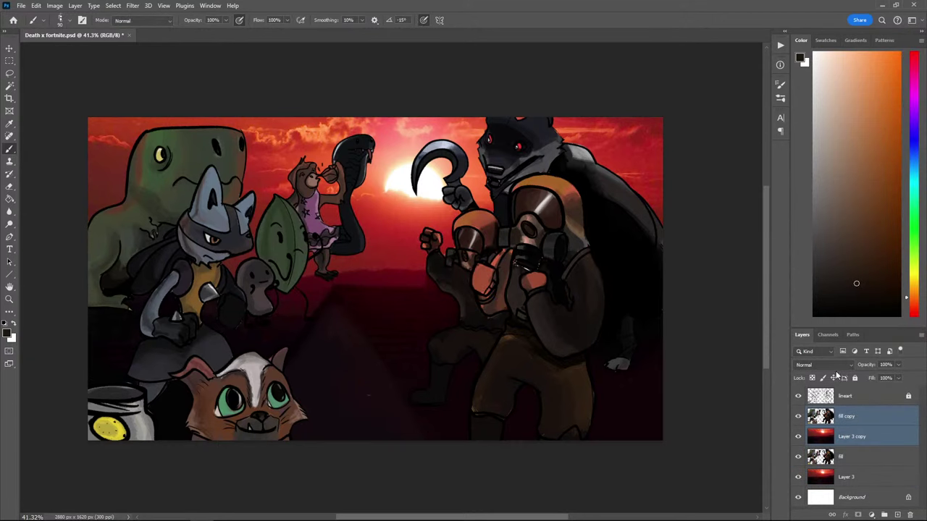
right_click(851, 432)
left_click(858, 331)
Try Lighter Color on the merged copy, then set its blend mode to Overlay
left_click(822, 364)
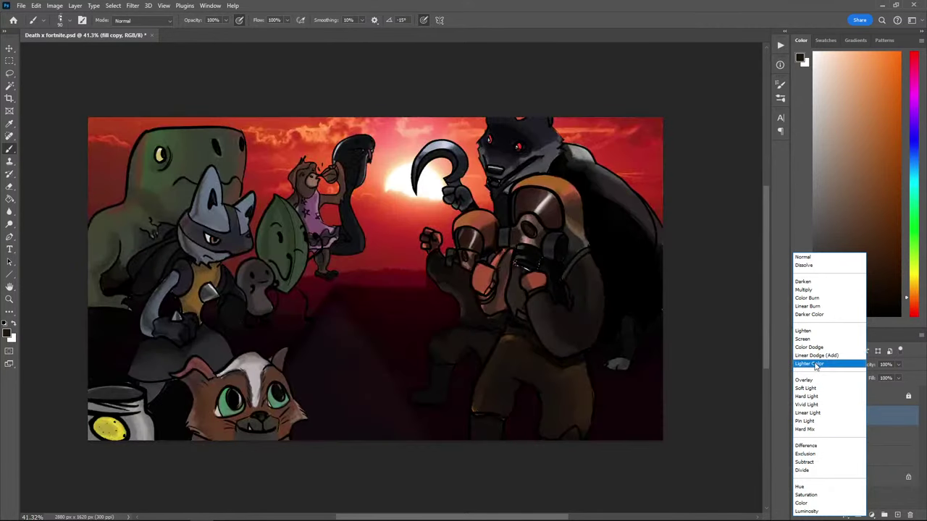
left_click(814, 364)
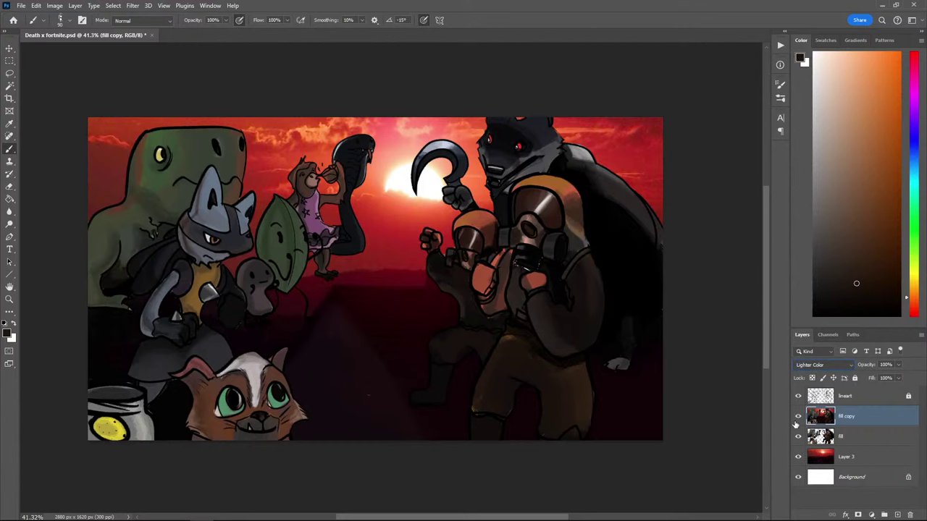
left_click(824, 365)
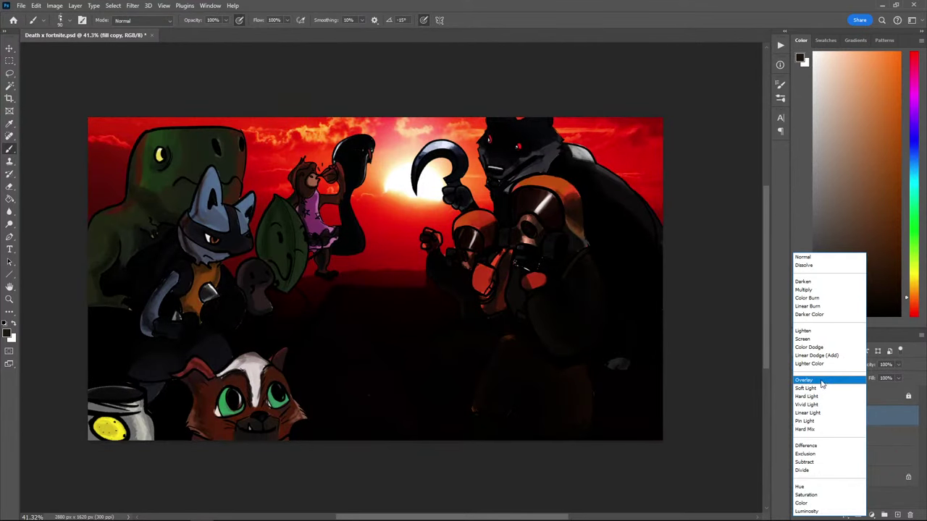
left_click(818, 380)
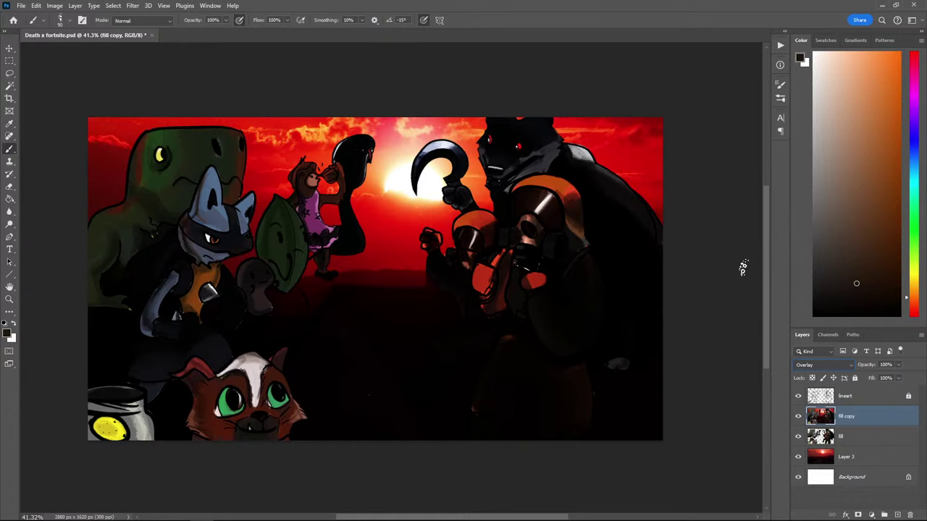
right_click(379, 187)
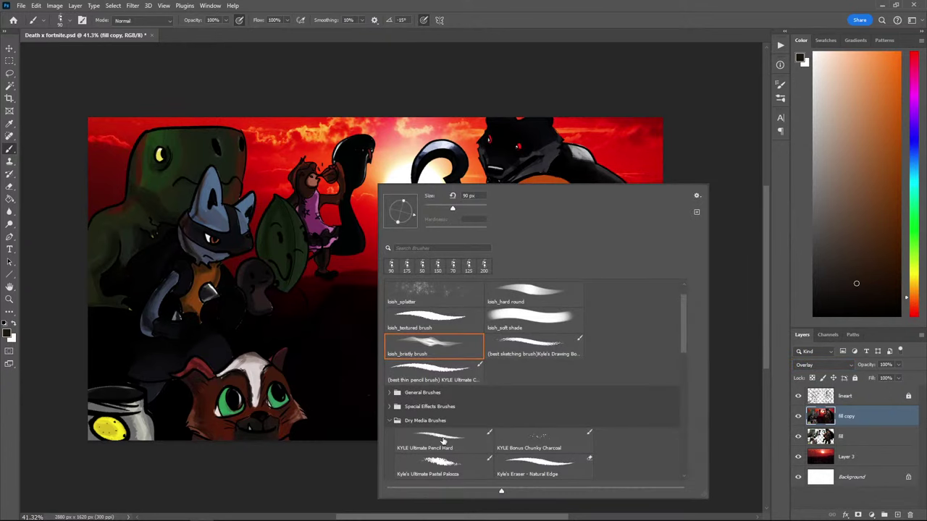
left_click(515, 320)
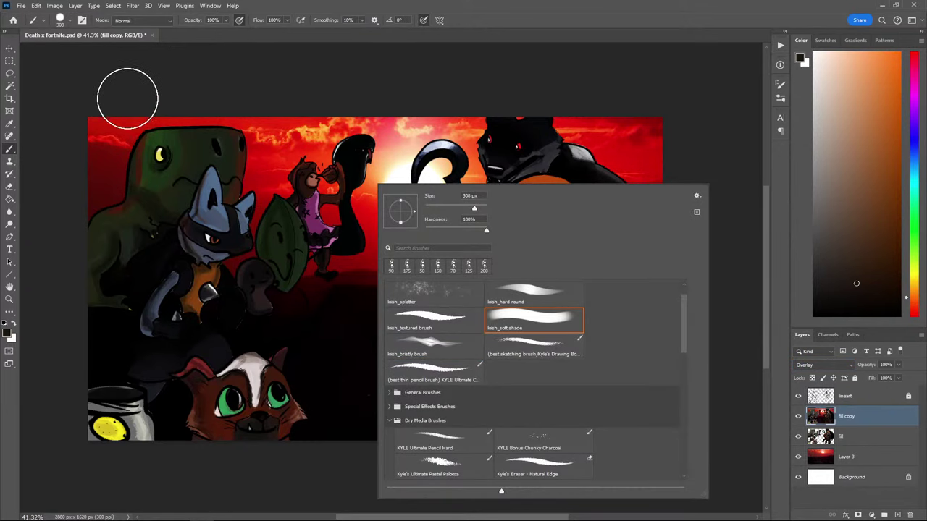
left_click(84, 103)
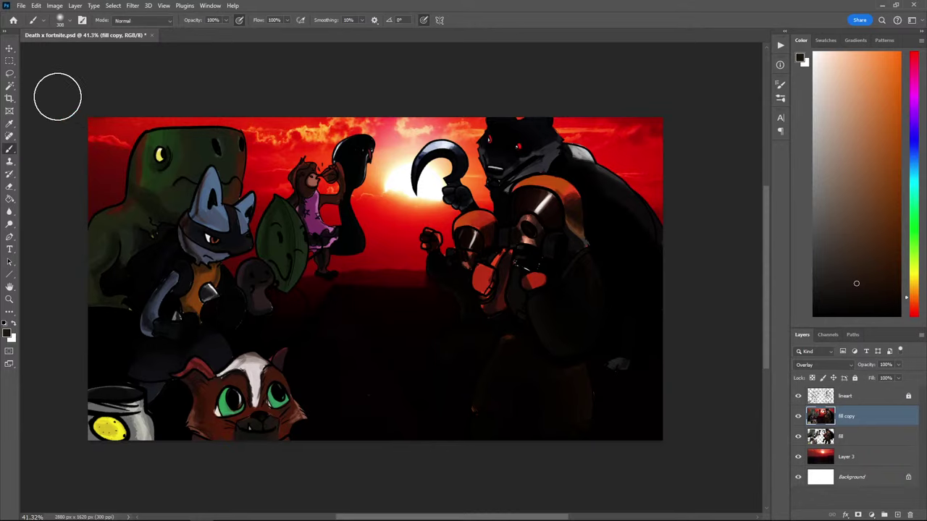
key("bracketright")
key("bracketright")
key("bracketright")
key("bracketright")
key("bracketright")
key("bracketright")
key("bracketright")
key("bracketright")
key("bracketright")
key("bracketright")
key("bracketright")
key("bracketright")
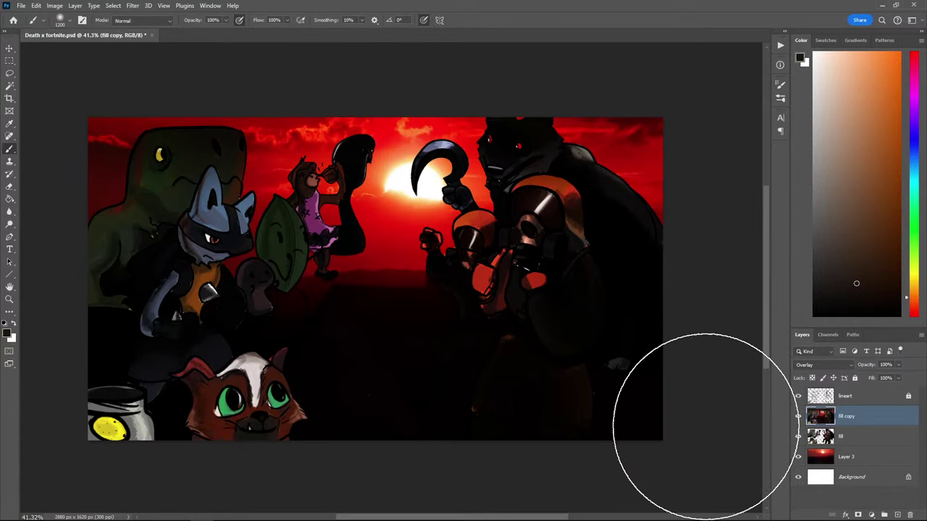
key("ctrl+z")
Set the Eraser to the Soft Round brush and enlarge it to size 1800
key("e")
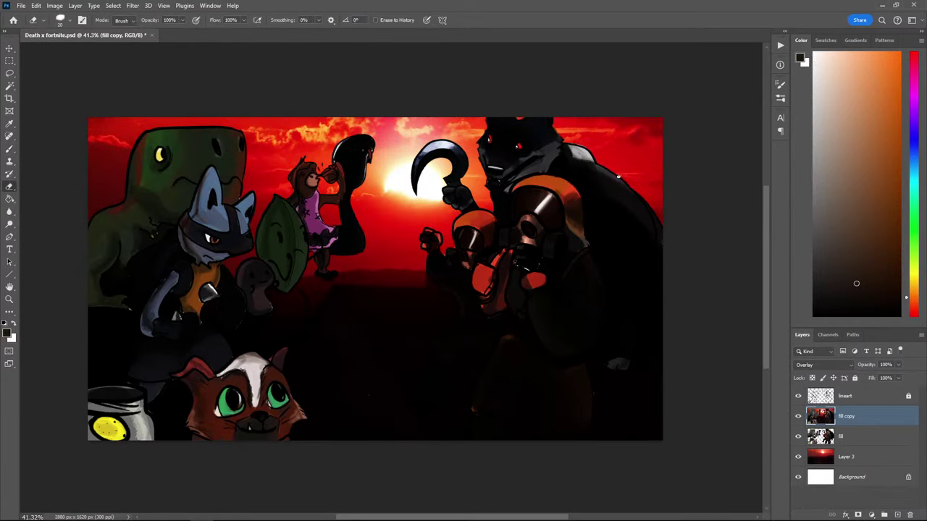
right_click(527, 182)
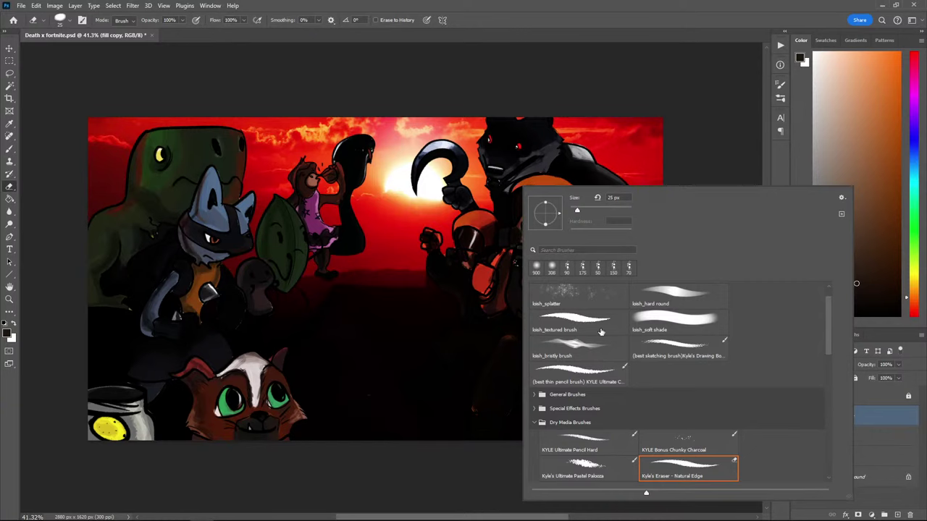
scroll(600, 331, "down", 3)
left_click(535, 324)
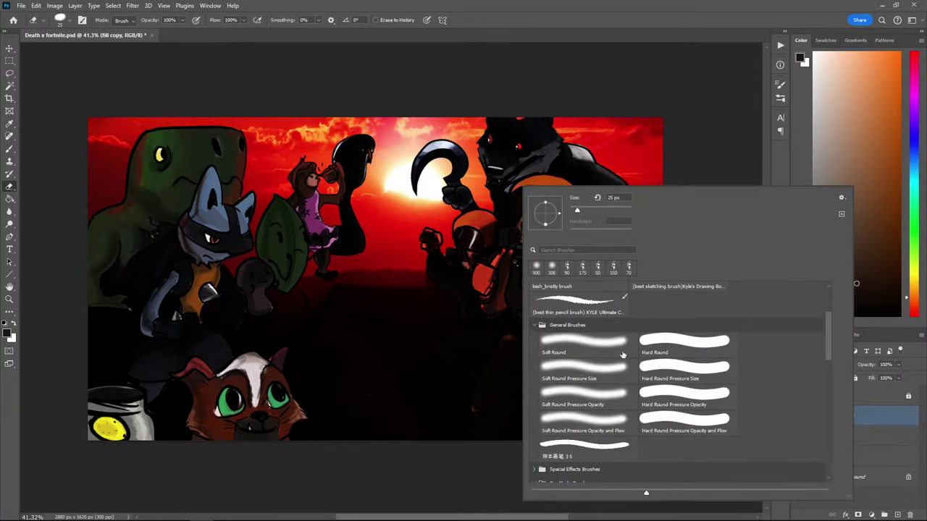
scroll(624, 355, "down", 1)
left_click(592, 331)
left_click(572, 97)
key("bracketright")
key("bracketright")
key("bracketright")
key("bracketright")
key("bracketright")
key("bracketright")
key("bracketright")
key("bracketright")
key("bracketright")
key("bracketright")
key("bracketright")
key("bracketright")
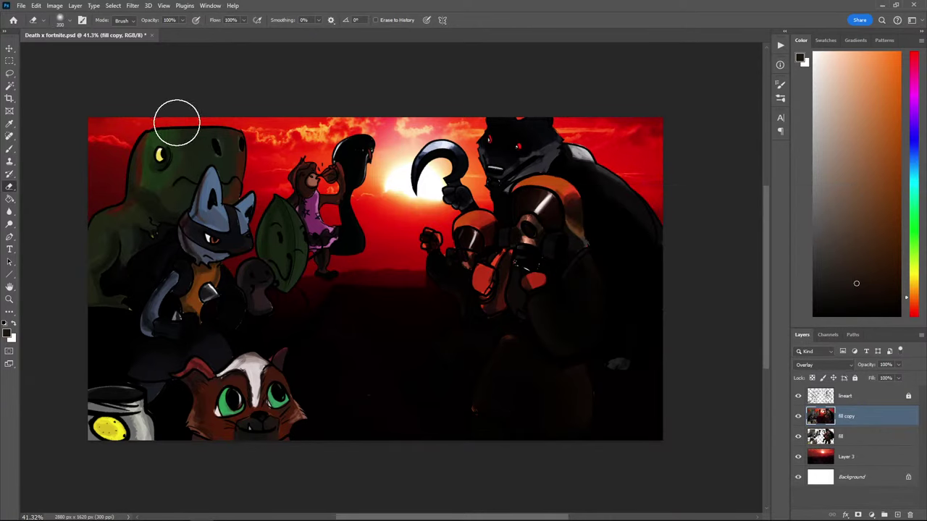
key("bracketright")
key("bracketright")
key("bracketright")
key("bracketright")
key("bracketright")
key("bracketright")
key("bracketright")
key("bracketright")
key("bracketright")
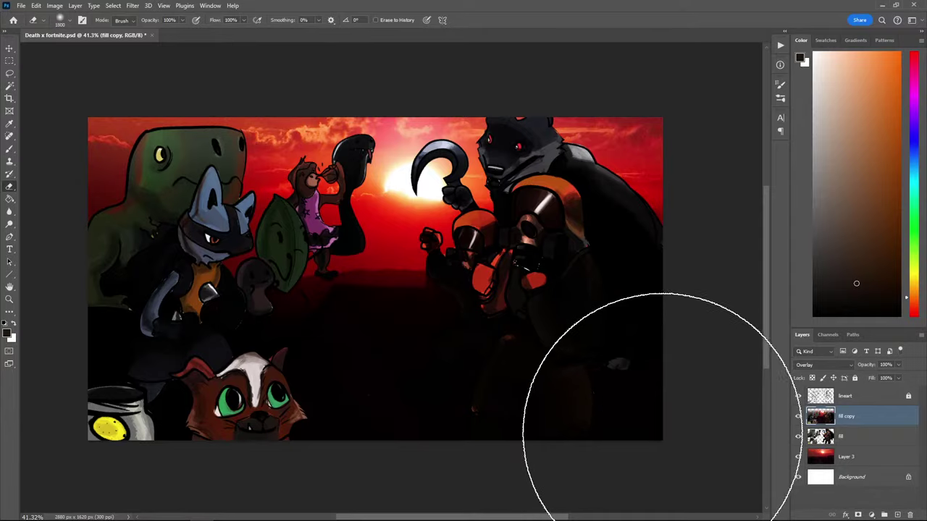
Softly erase the Overlay copy over both character groups and the sky, keeping its darkening mainly along the lower part of the picture
left_click(587, 258)
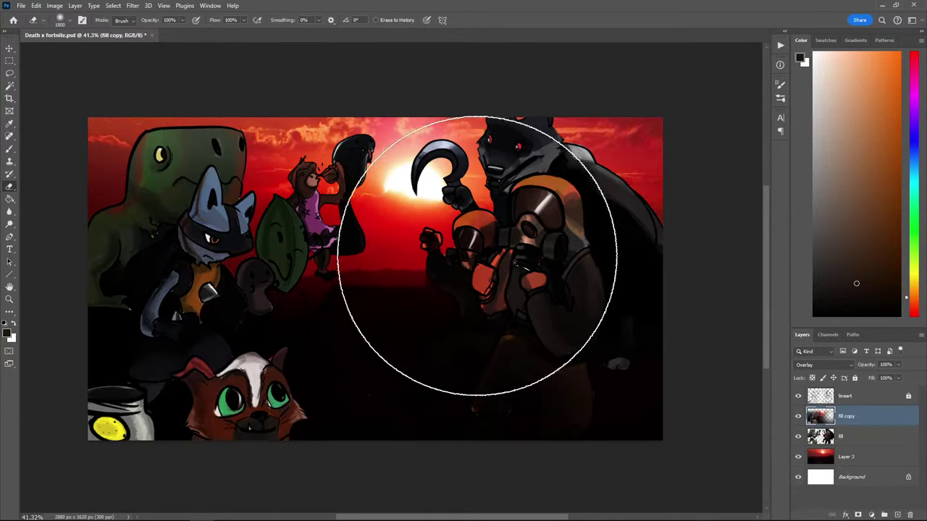
left_click(476, 257)
left_click(144, 277)
key("ctrl+z")
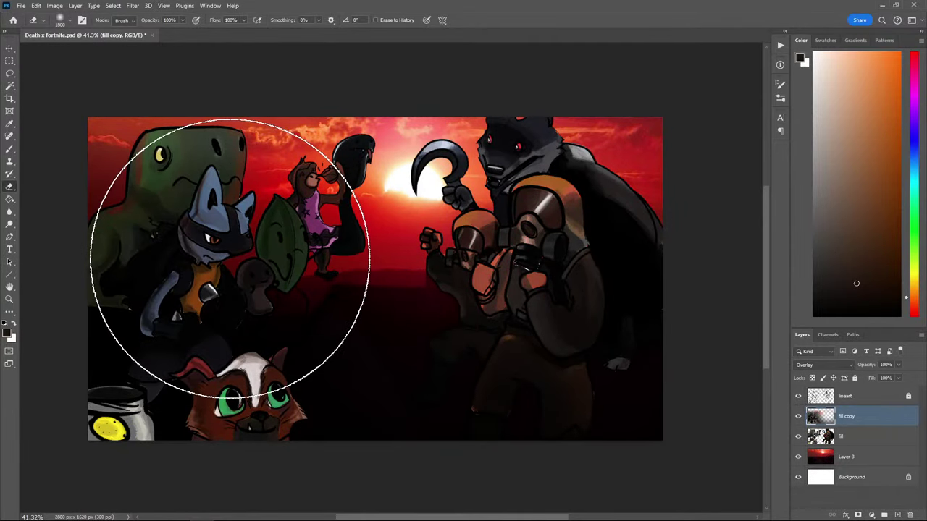
left_click(228, 261)
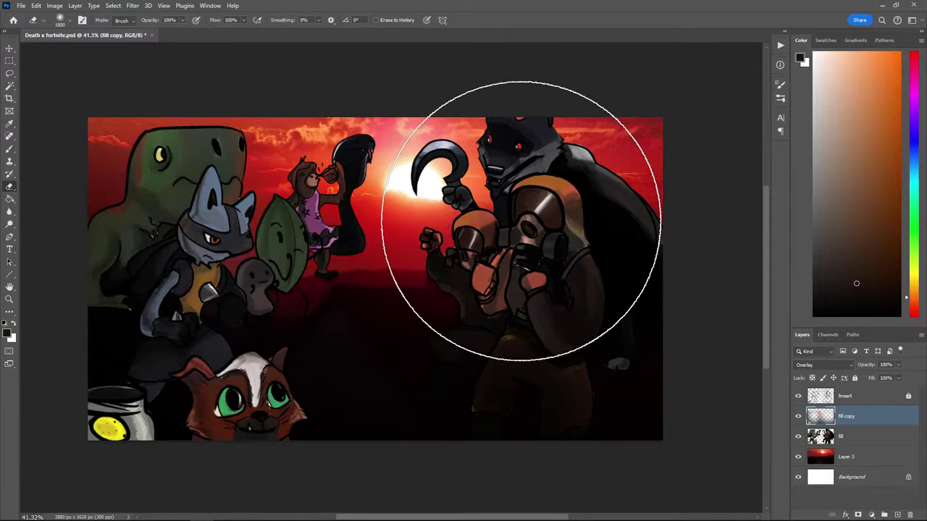
left_click(523, 222)
left_click(542, 231)
left_click(220, 219)
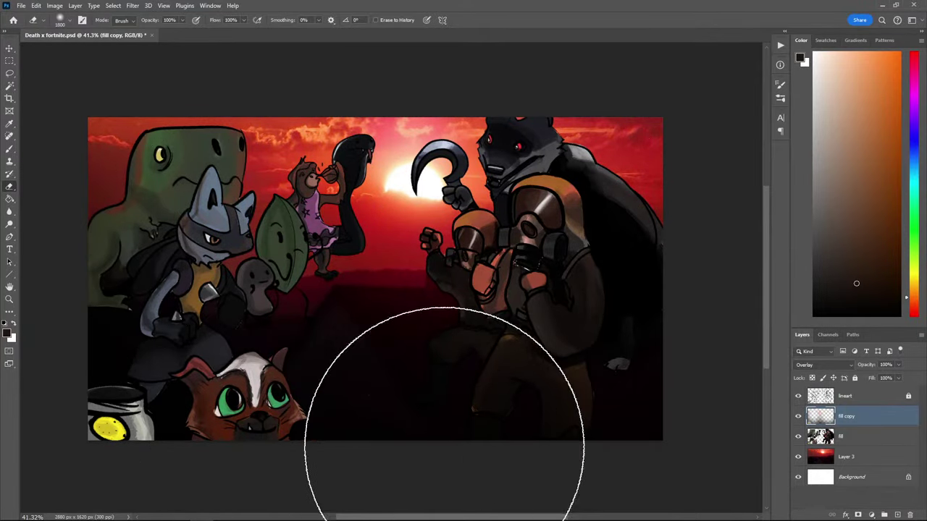
Merge the Overlay copy down into the fill layer, merge that into Layer 3, and save the document
right_click(856, 418)
left_click(869, 322)
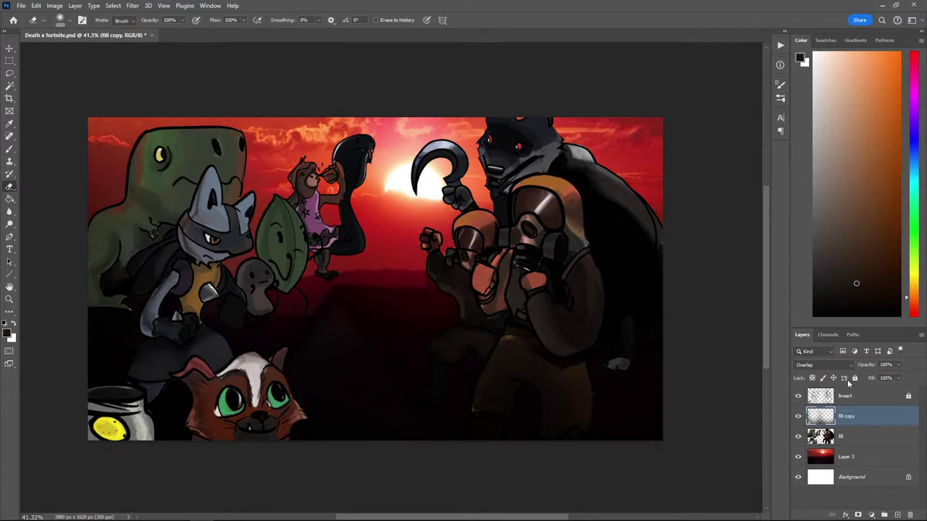
right_click(855, 416)
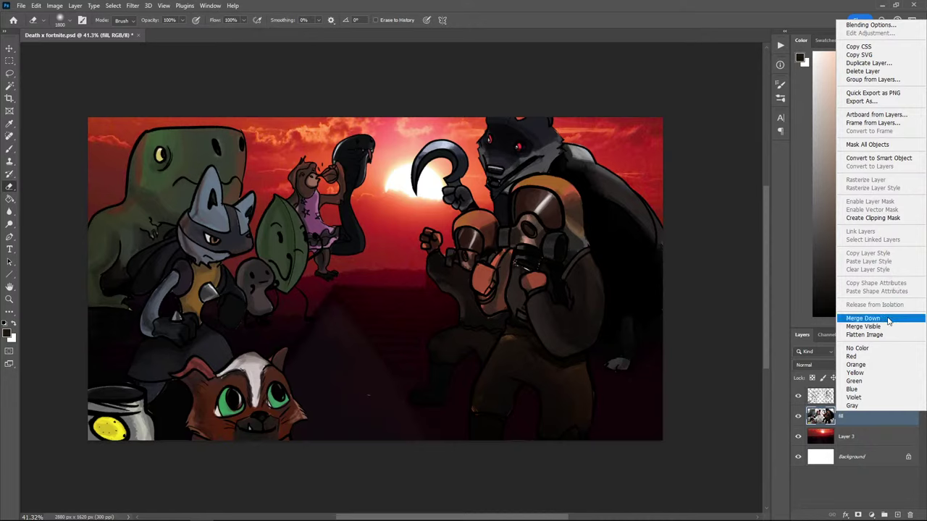
left_click(862, 318)
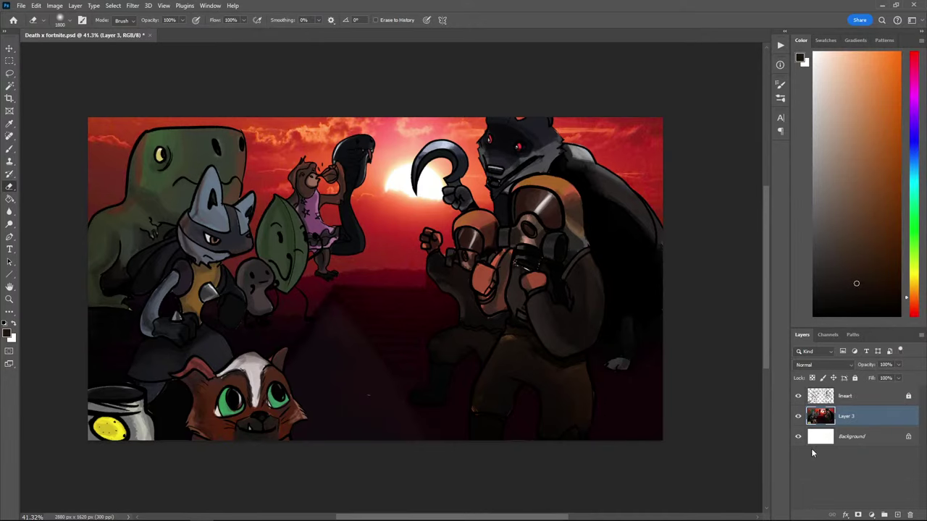
key("ctrl+s")
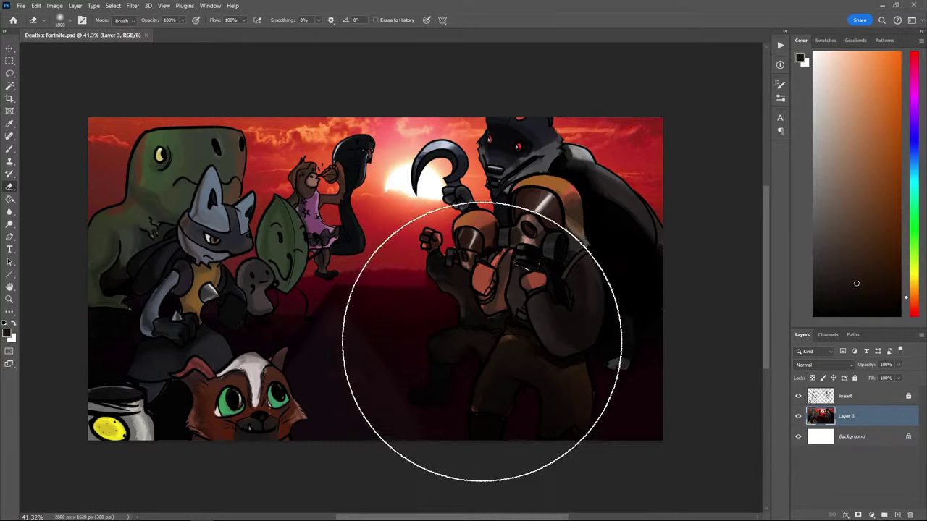
Export the illustration as a 2880 x 1620 px JPG at quality 6, saved to the Desktop as "Death x fortnite"
left_click(21, 5)
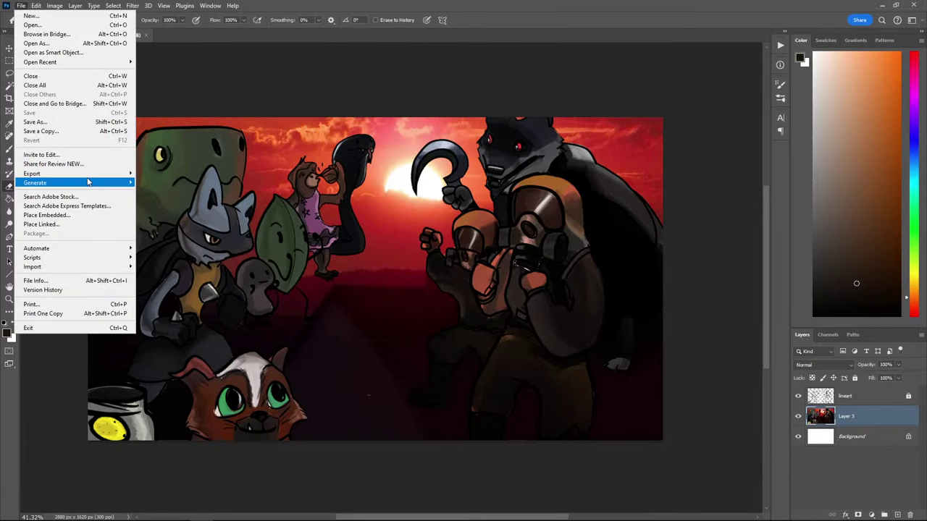
mouse_move(83, 175)
left_click(193, 184)
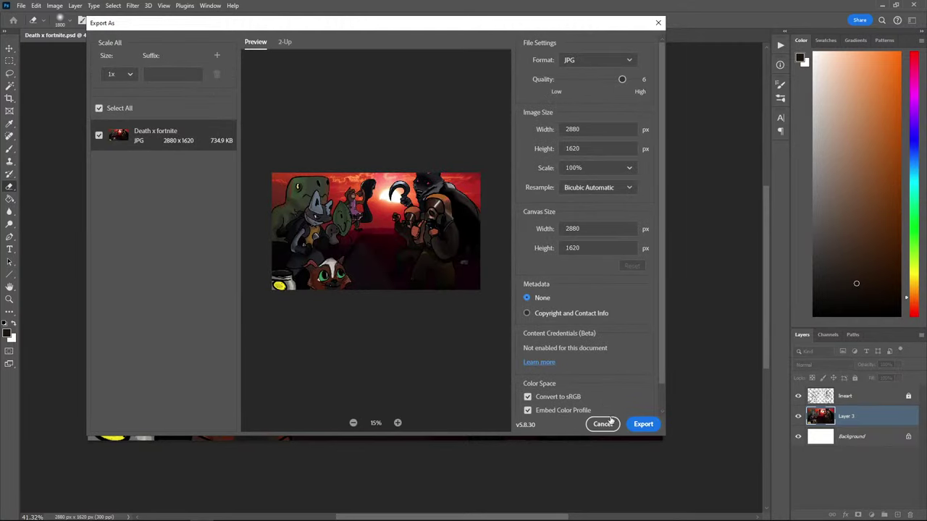
left_click(640, 425)
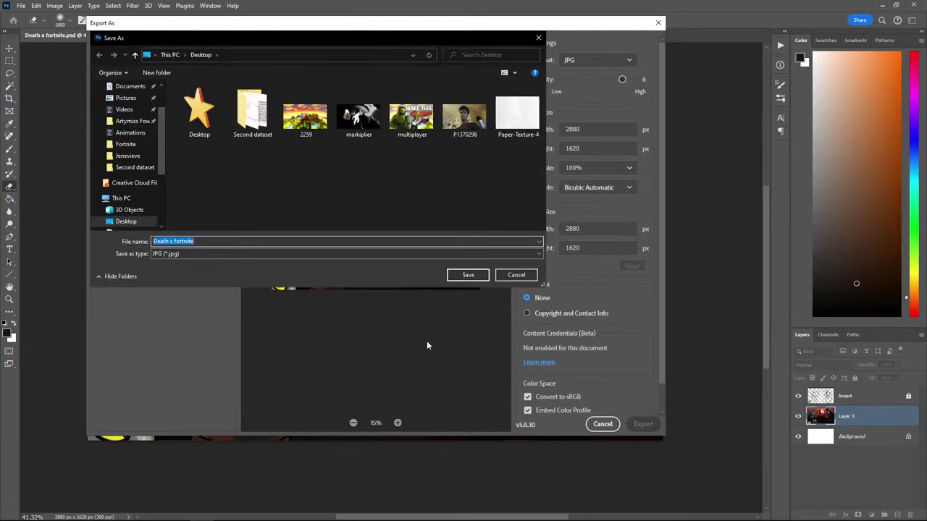
left_click(463, 276)
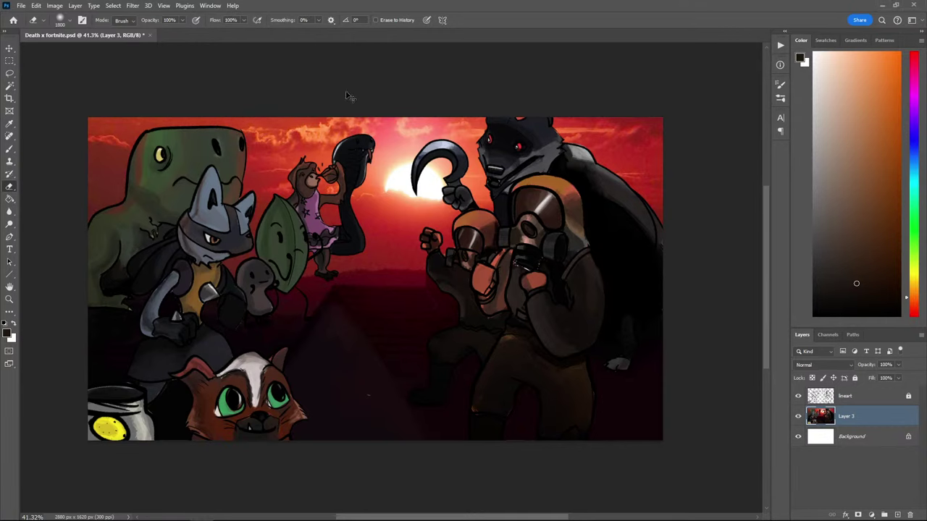
Export the updated illustration as a JPG to the Desktop again under the name "Death x fortnite", and leave the export dialog
left_click(21, 5)
mouse_move(132, 175)
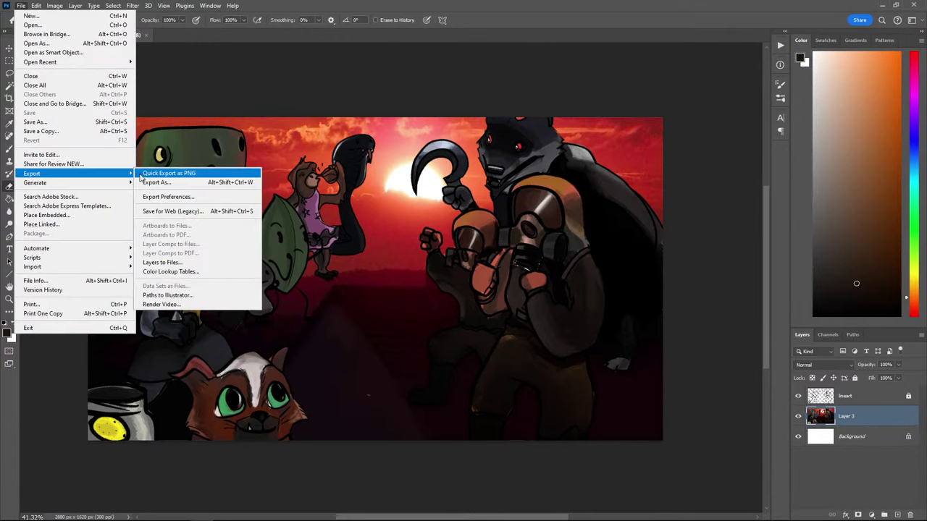
left_click(166, 183)
left_click(643, 423)
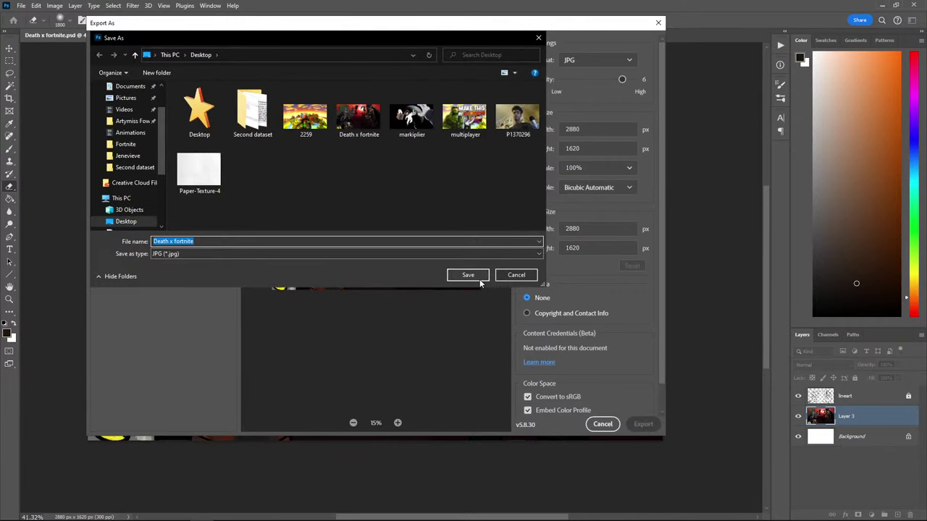
left_click(478, 277)
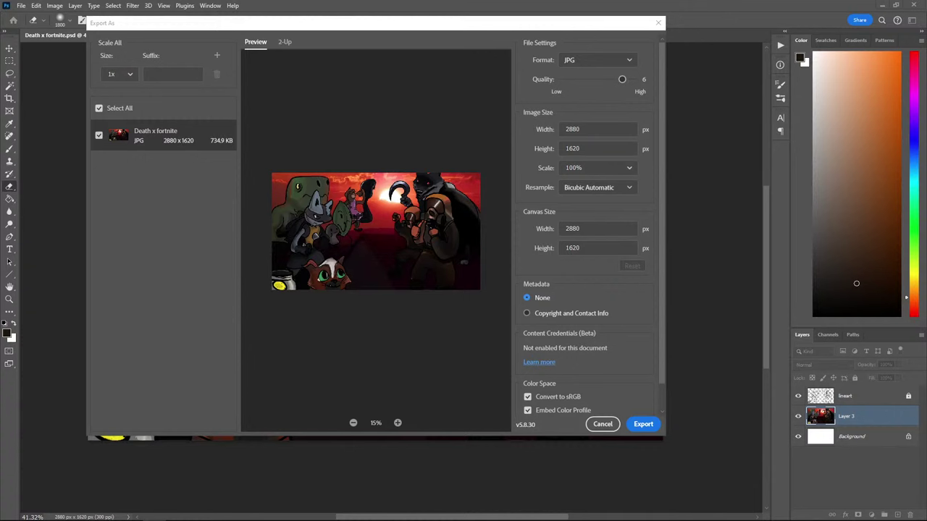
left_click(602, 424)
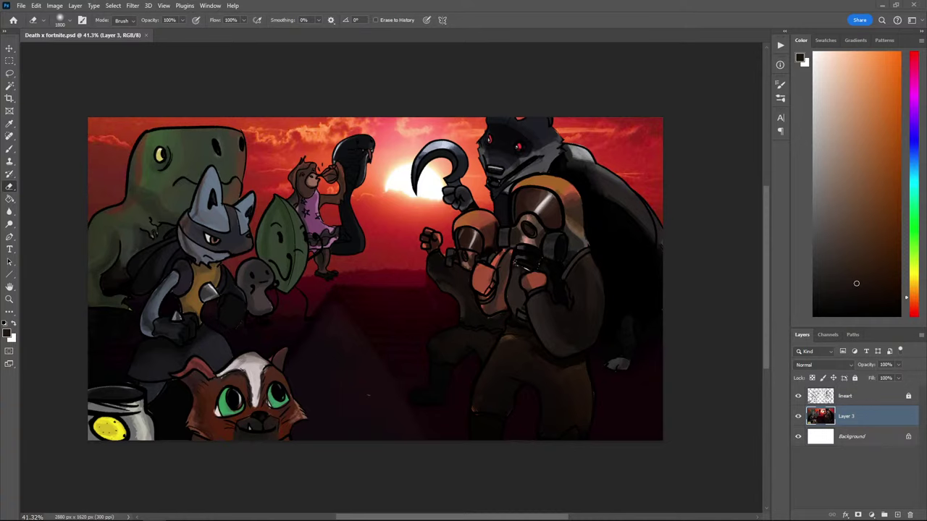
scroll(341, 176, "down", 2)
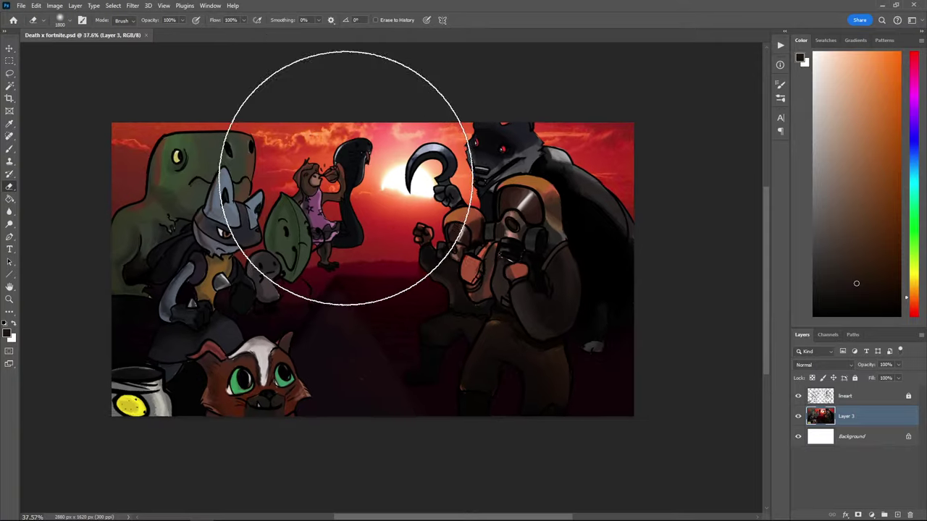
scroll(401, 314, "up", 4)
scroll(382, 220, "down", 3)
left_click_drag(411, 234, 444, 290)
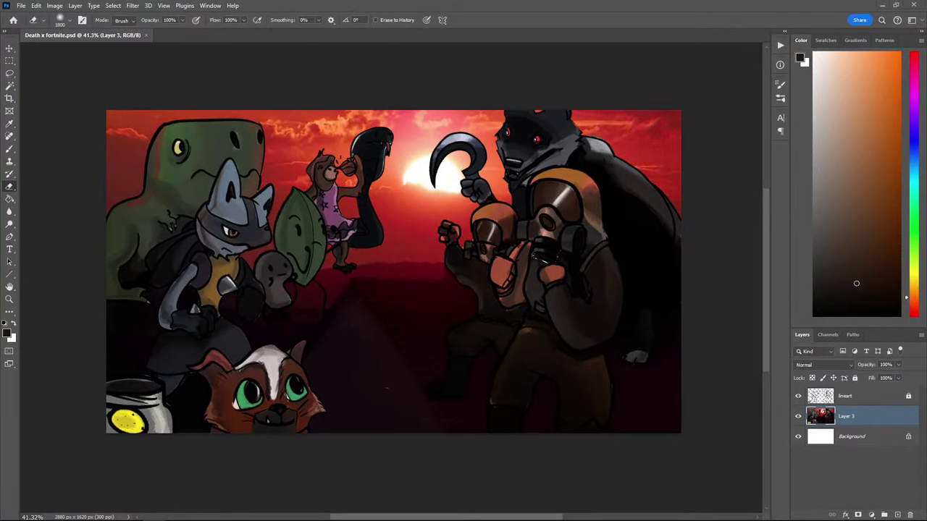